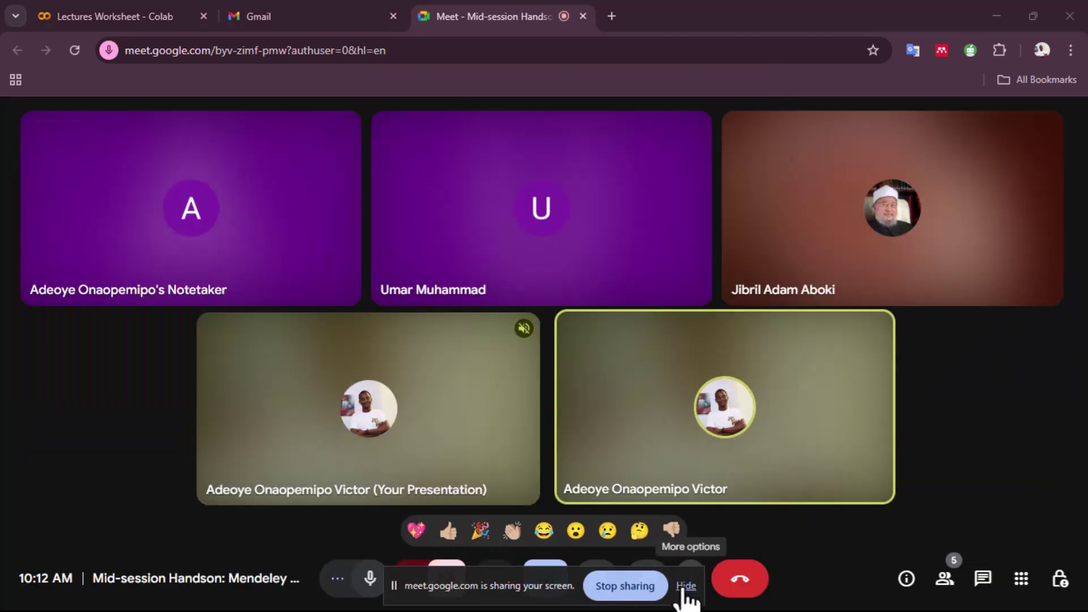
Hide the screen-sharing notice and choose to show the presented screen in the meeting anyway
left_click(686, 586)
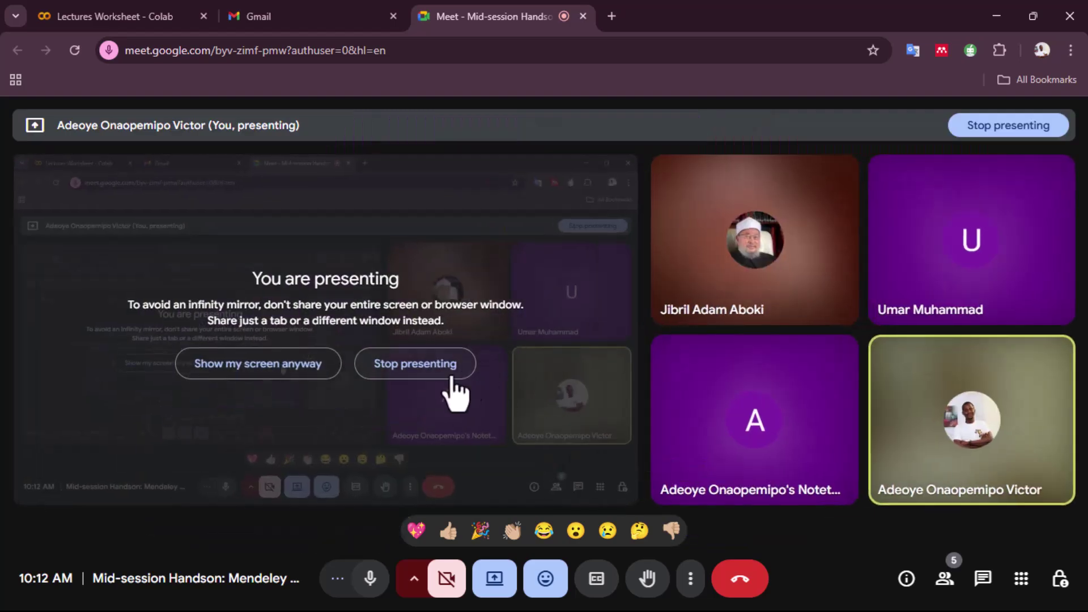
left_click(314, 367)
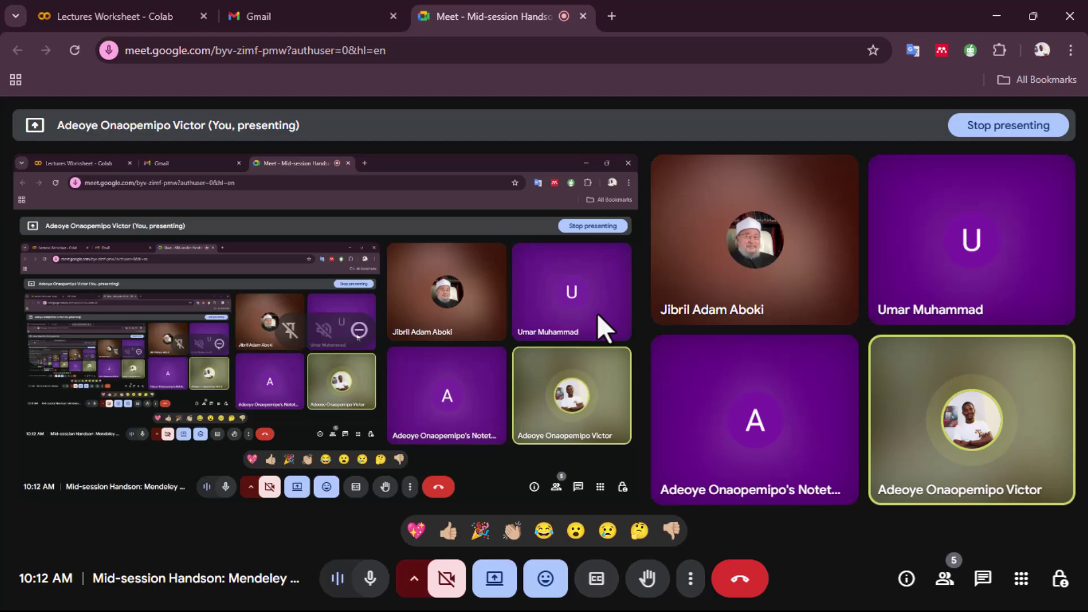
Switch from the meeting to the Mendeley Reference Manager sign-in window
key("alt+Tab")
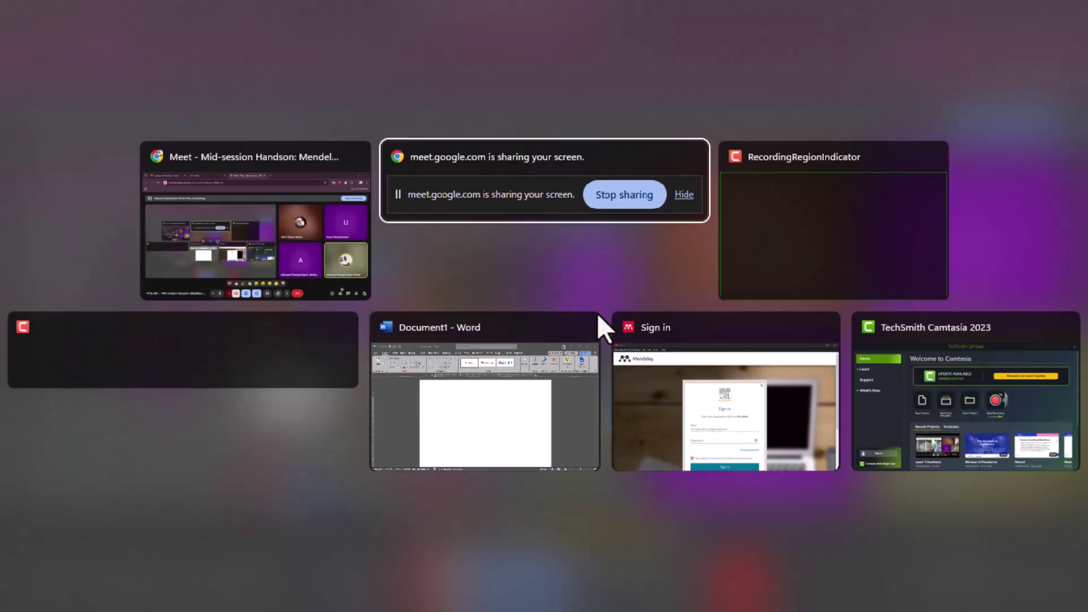
key("Tab")
key("Tab")
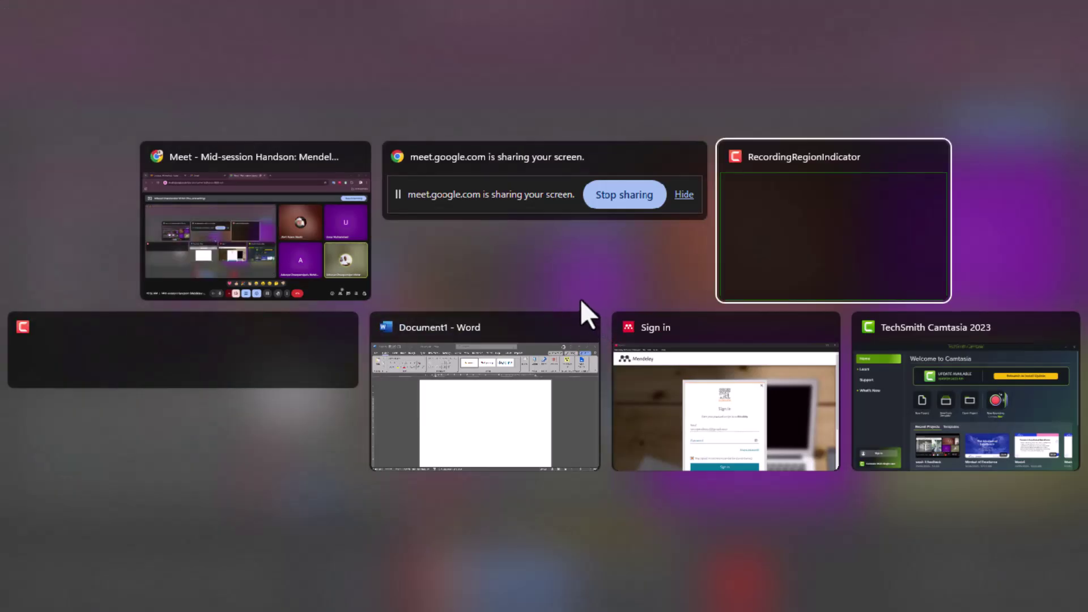
key("Tab")
key("Tab")
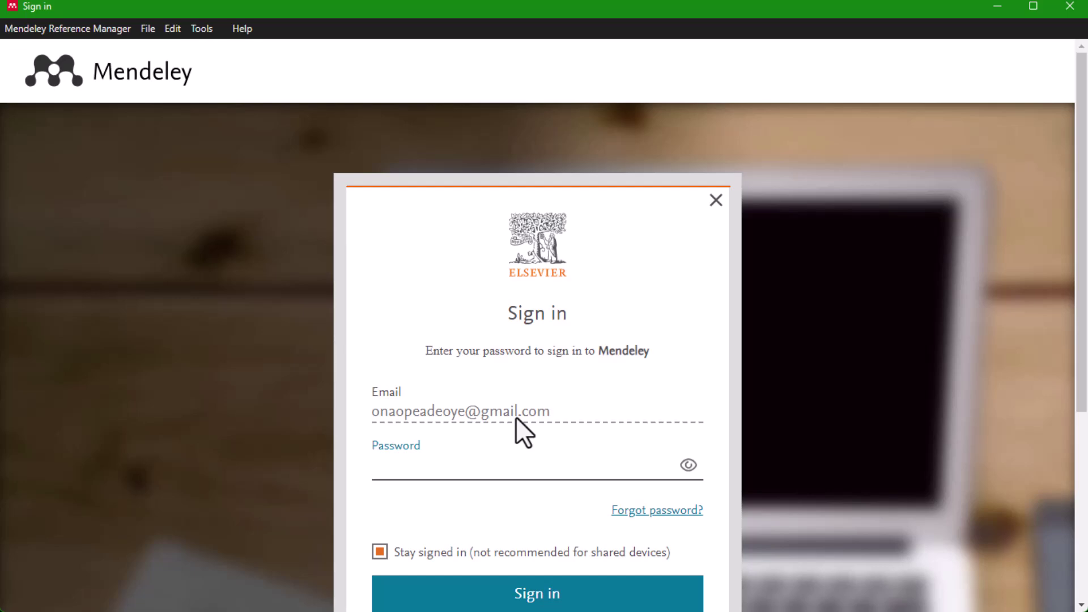
Switch back to the Chrome window with the Google Meet session
key("alt+Tab")
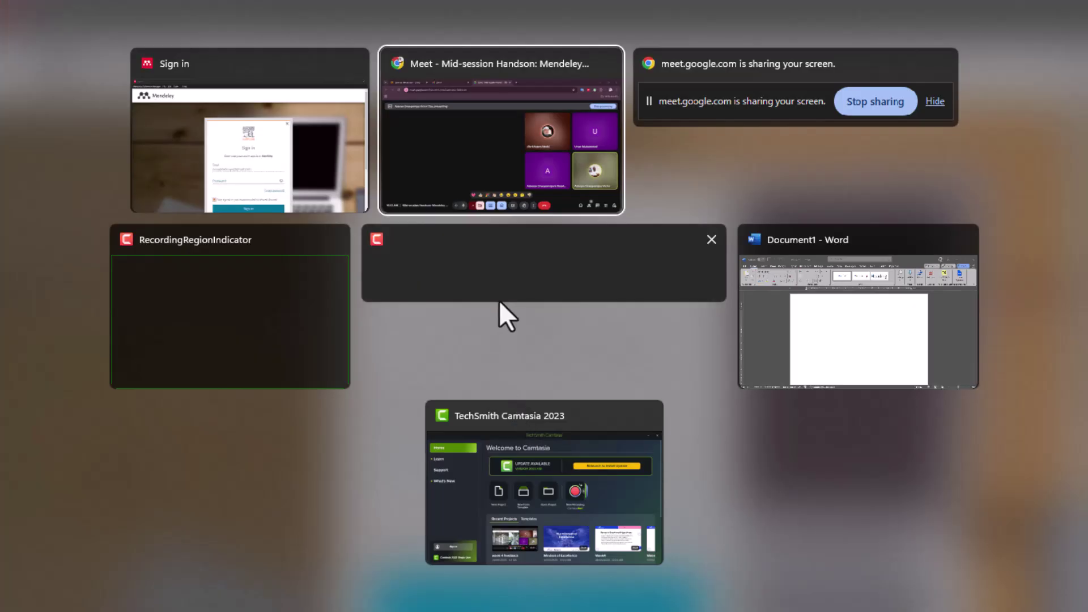
left_click(697, 85)
key("alt+Tab")
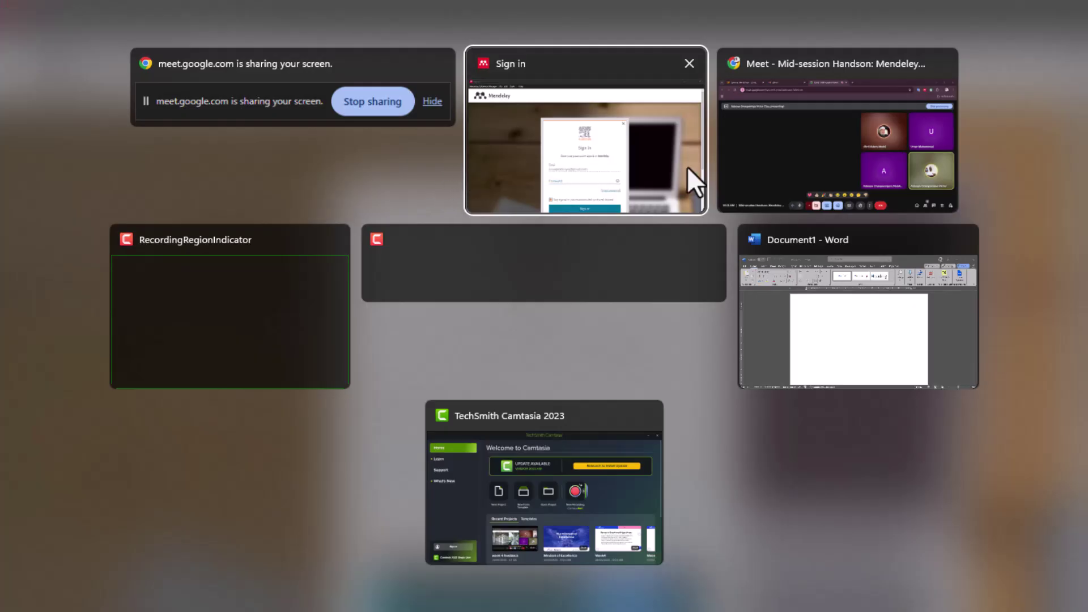
left_click(768, 165)
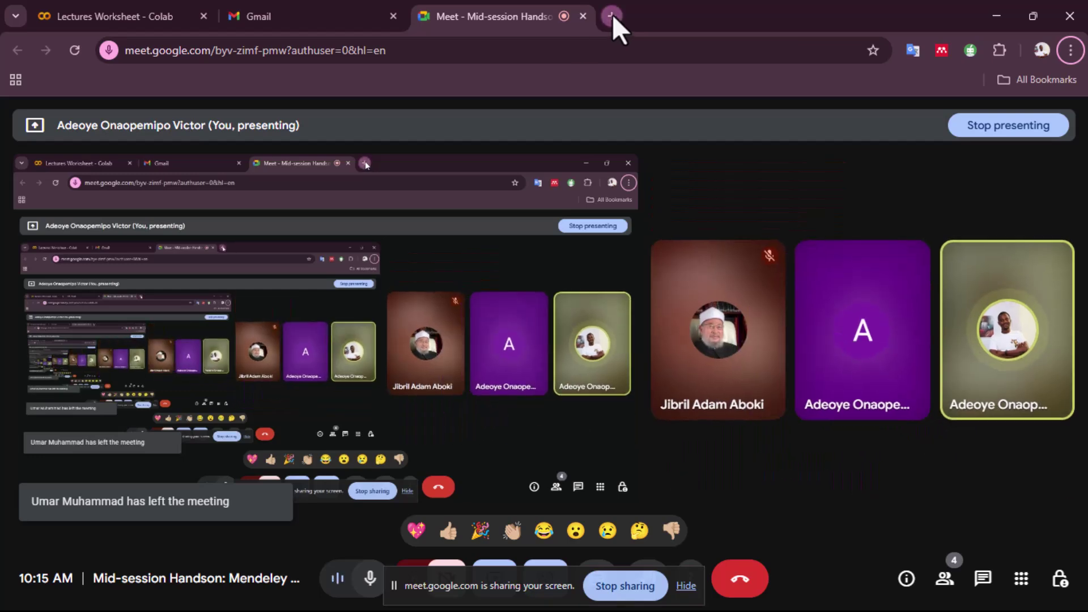
Open mendeley.com in a new browser tab and hide the screen-sharing notice
left_click(612, 16)
left_click(541, 51)
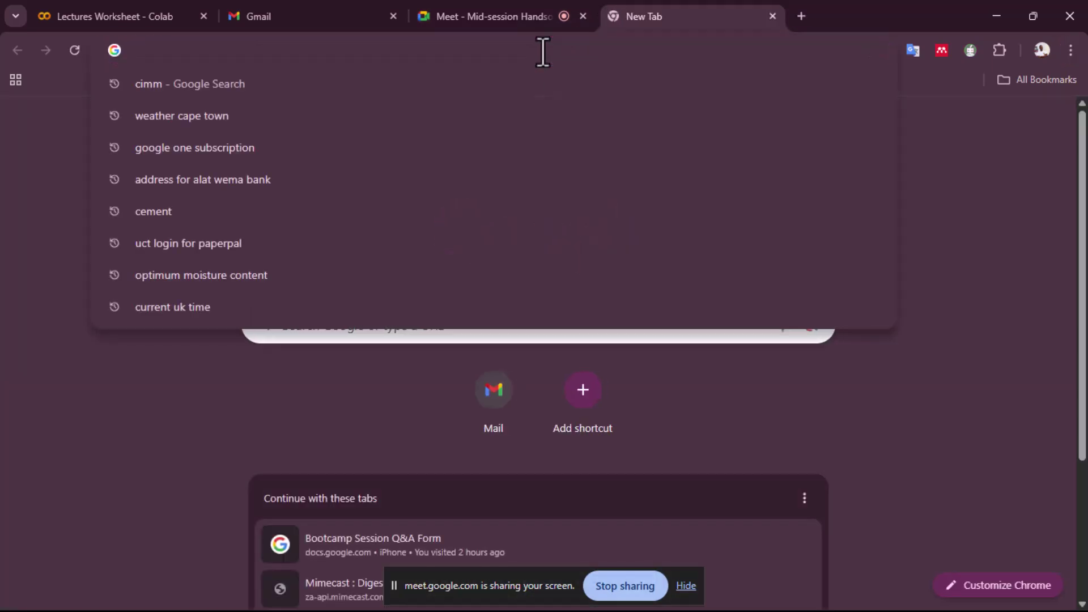
type("Mende")
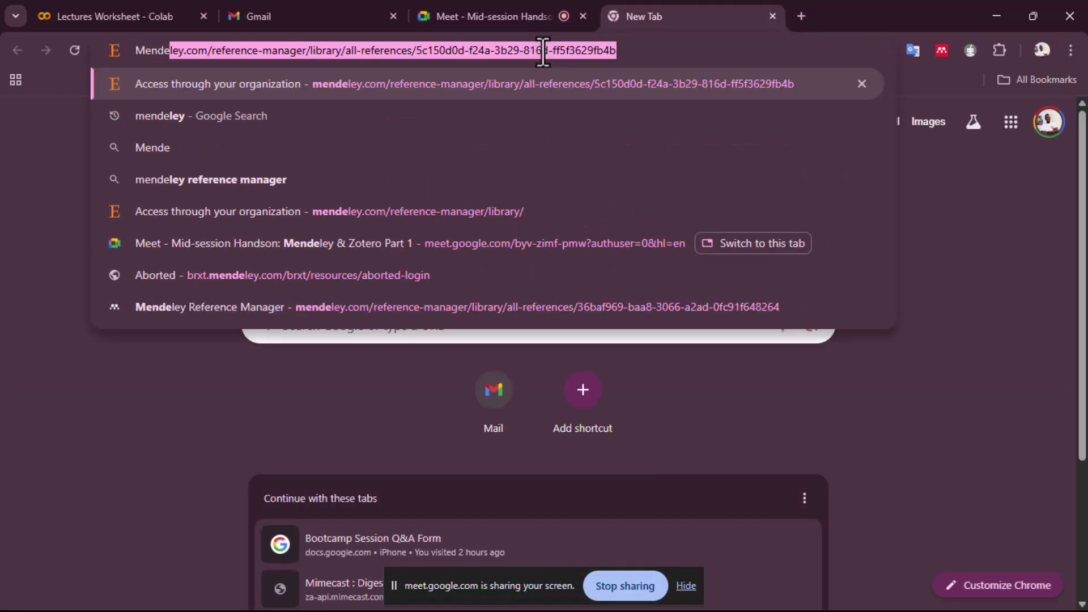
type("ley.com")
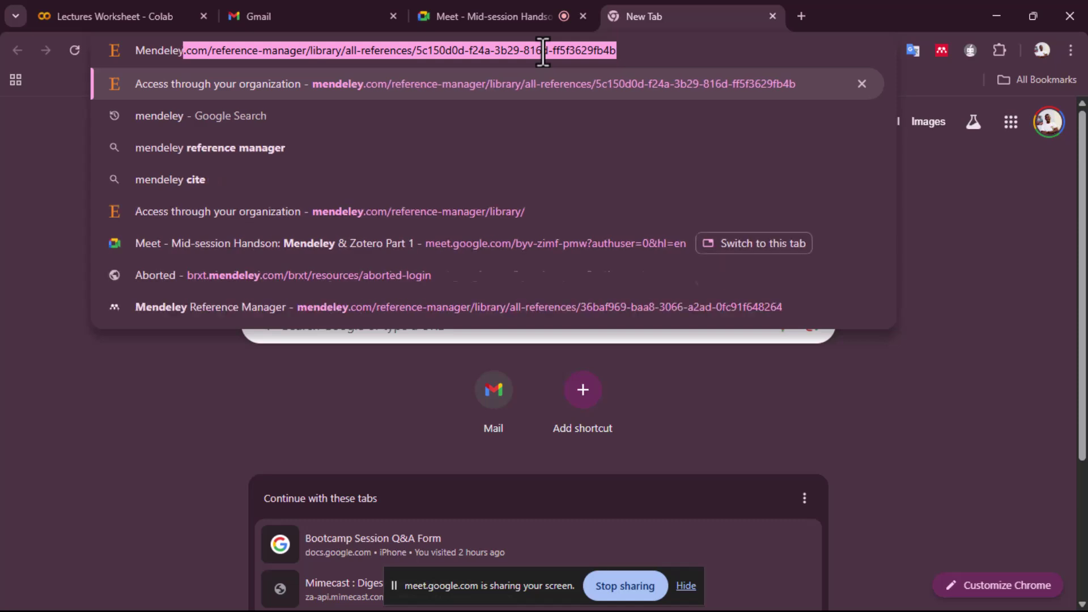
key("Delete")
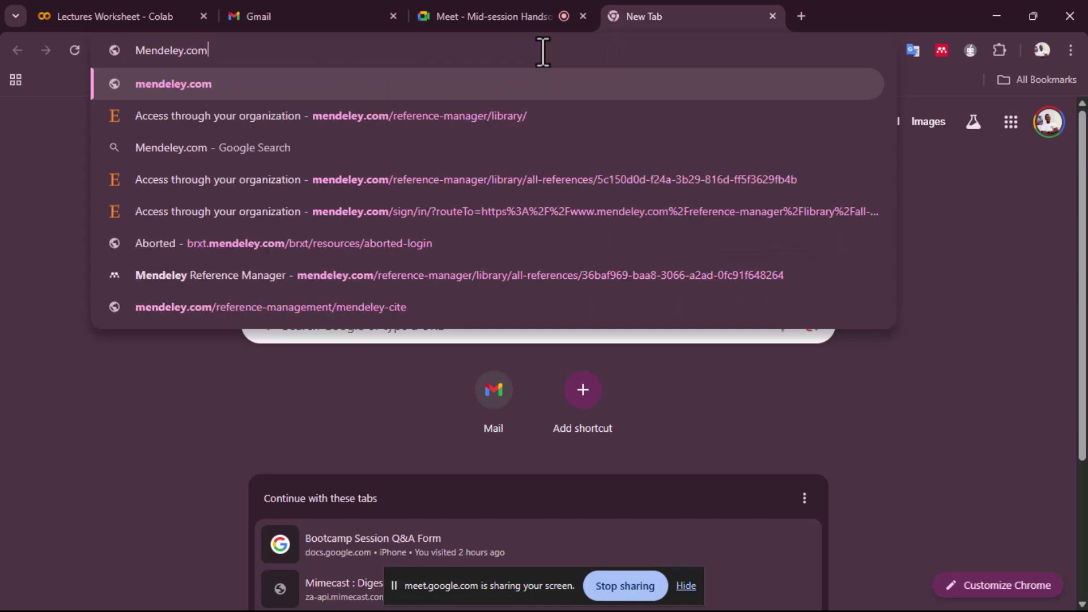
key("Return")
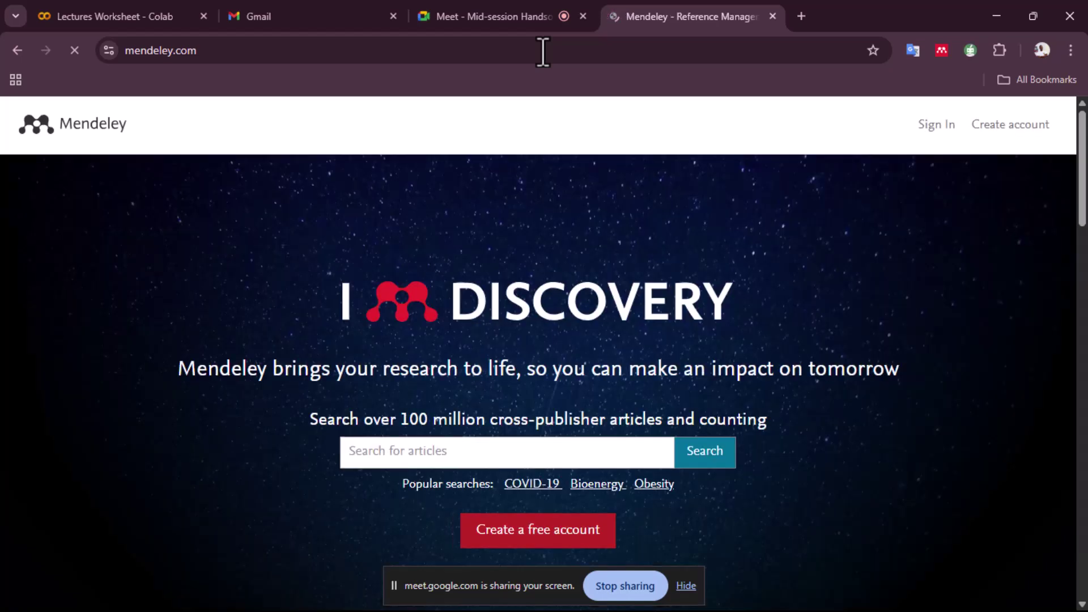
left_click(686, 586)
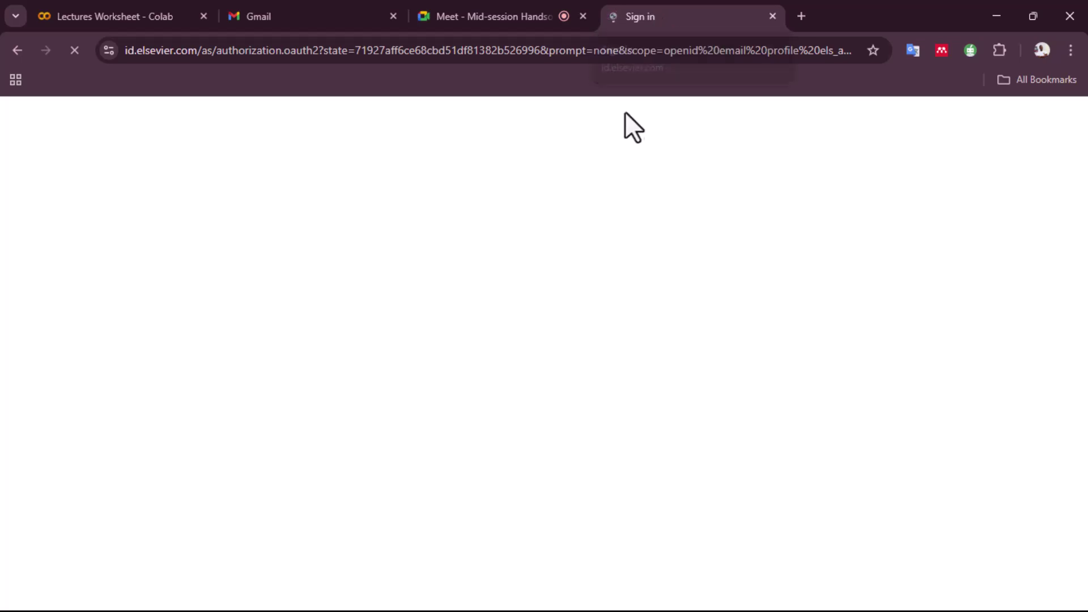
Sign out of the Mendeley account on the website
left_click(20, 49)
left_click(45, 50)
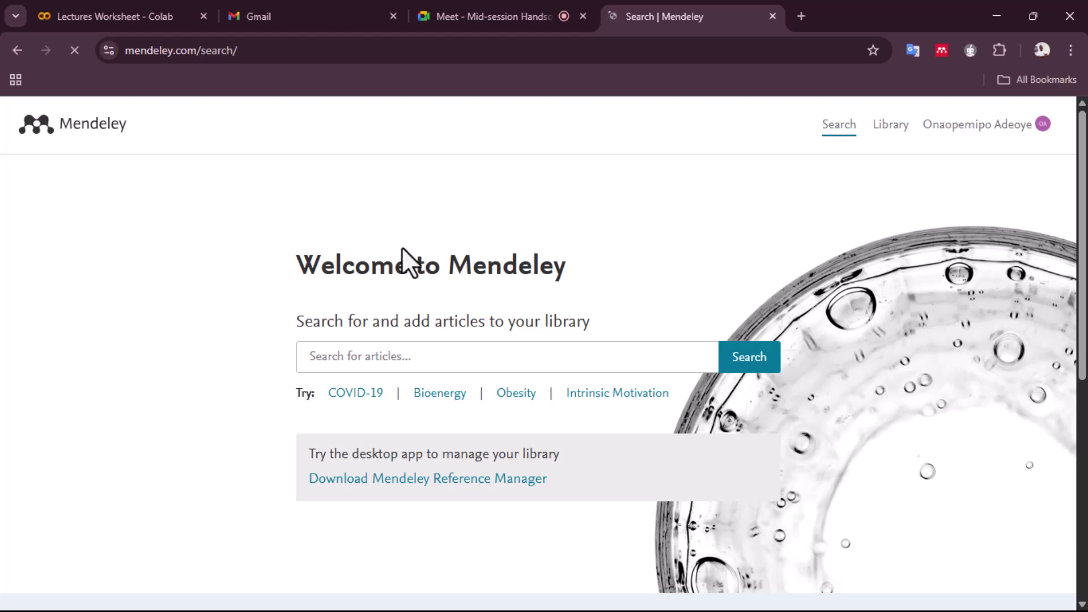
left_click(73, 118)
left_click(107, 129)
scroll(469, 381, "down", 10)
left_click(1018, 133)
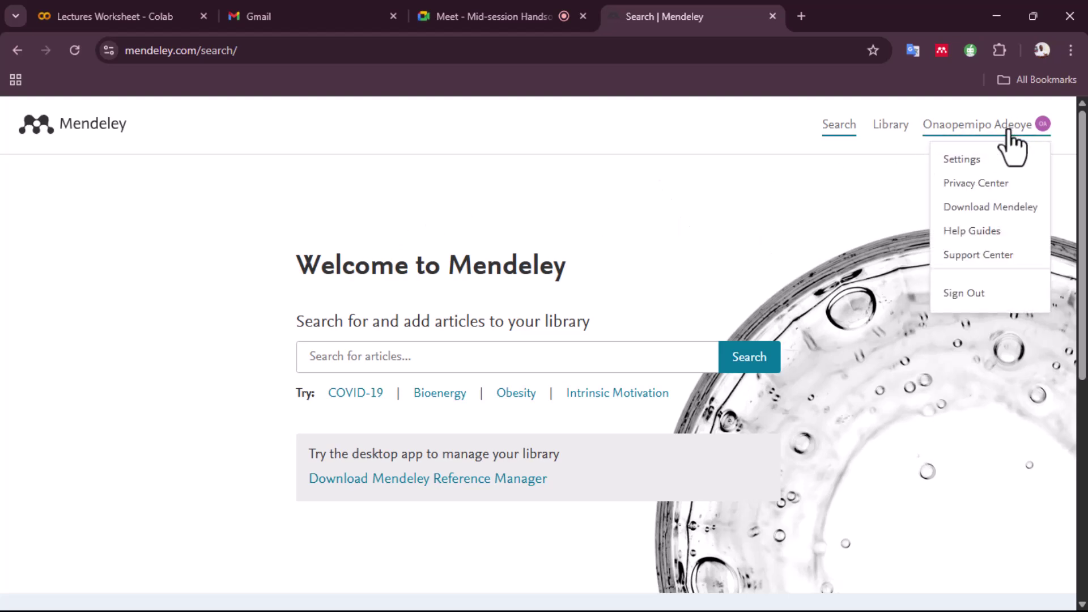
left_click(992, 295)
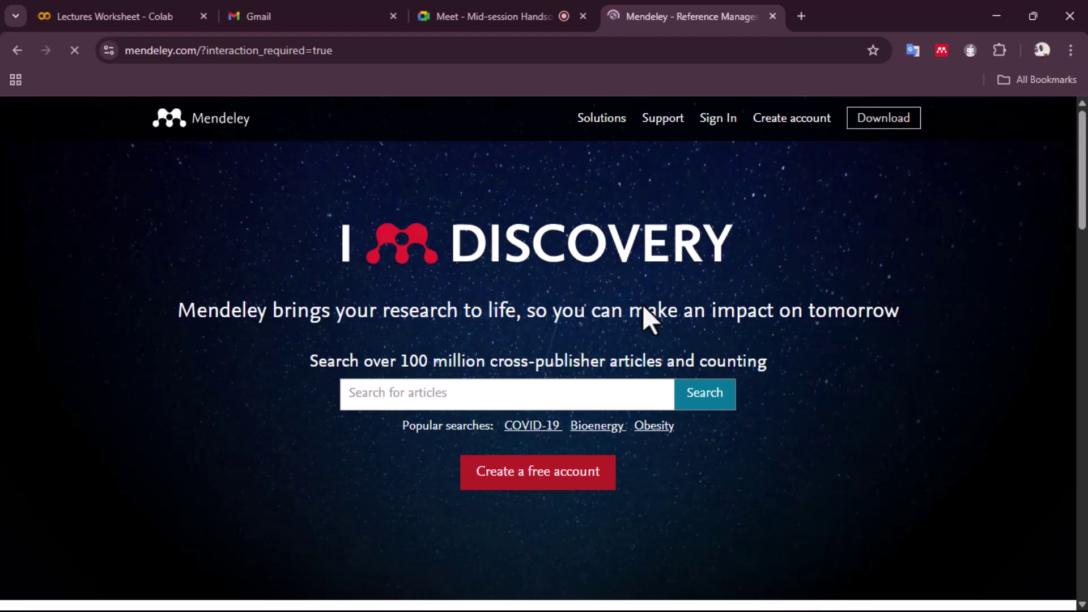
Look through the Mendeley home page's feature sections and footer links, and return to its header
scroll(643, 306, "down", 8)
scroll(646, 312, "down", 12)
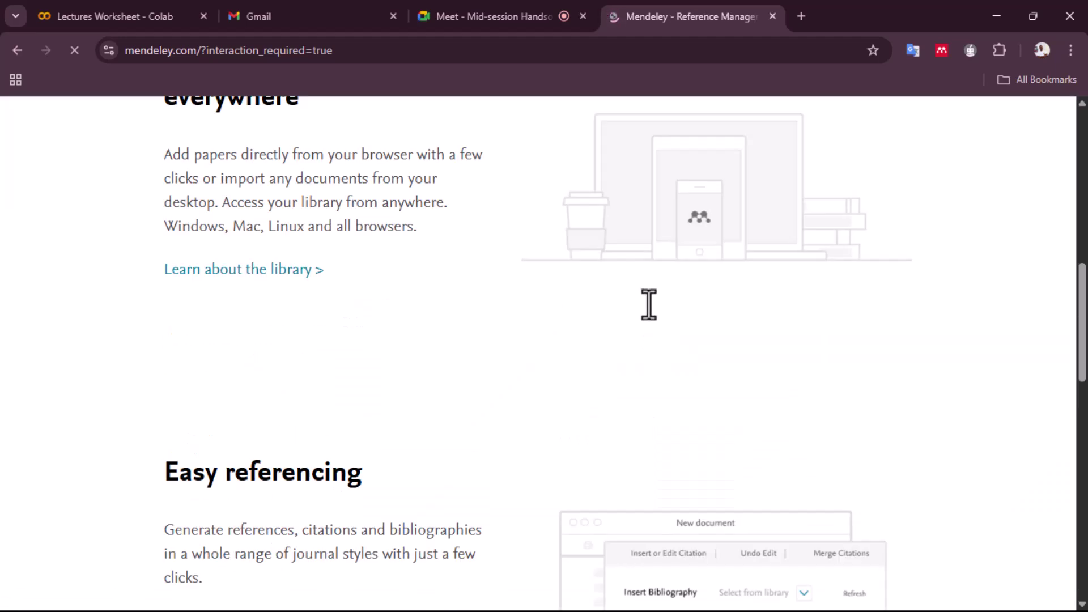
scroll(649, 304, "down", 15)
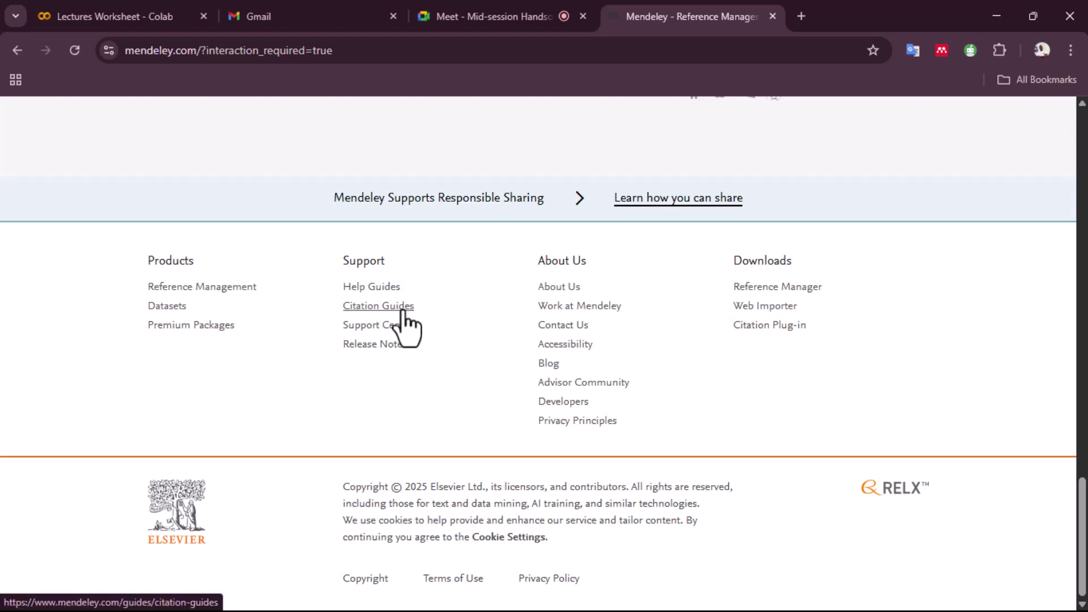
scroll(547, 431, "up", 15)
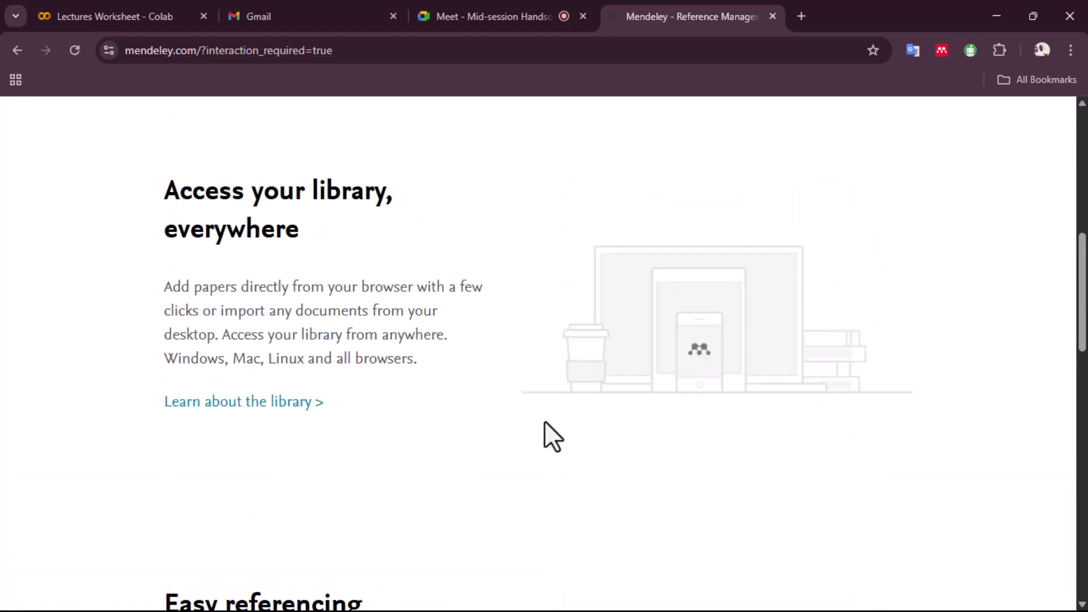
scroll(544, 422, "up", 10)
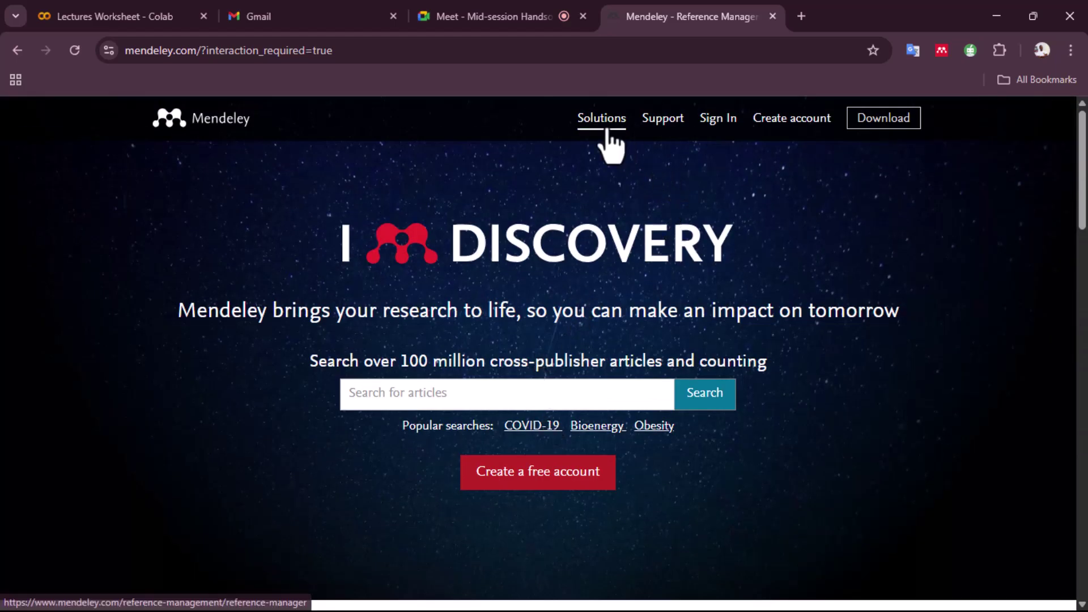
Examine the Download Mendeley section and the footer's download links for Reference Manager, Web Importer and Citation Plug-in
scroll(611, 227, "down", 13)
scroll(610, 229, "down", 7)
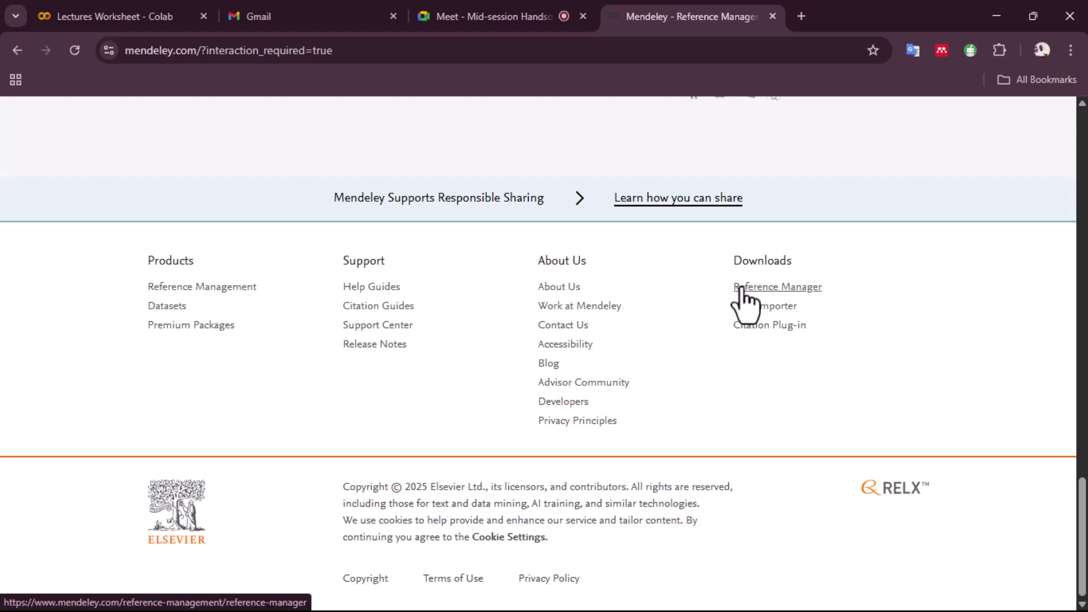
scroll(692, 283, "up", 10)
scroll(686, 316, "up", 8)
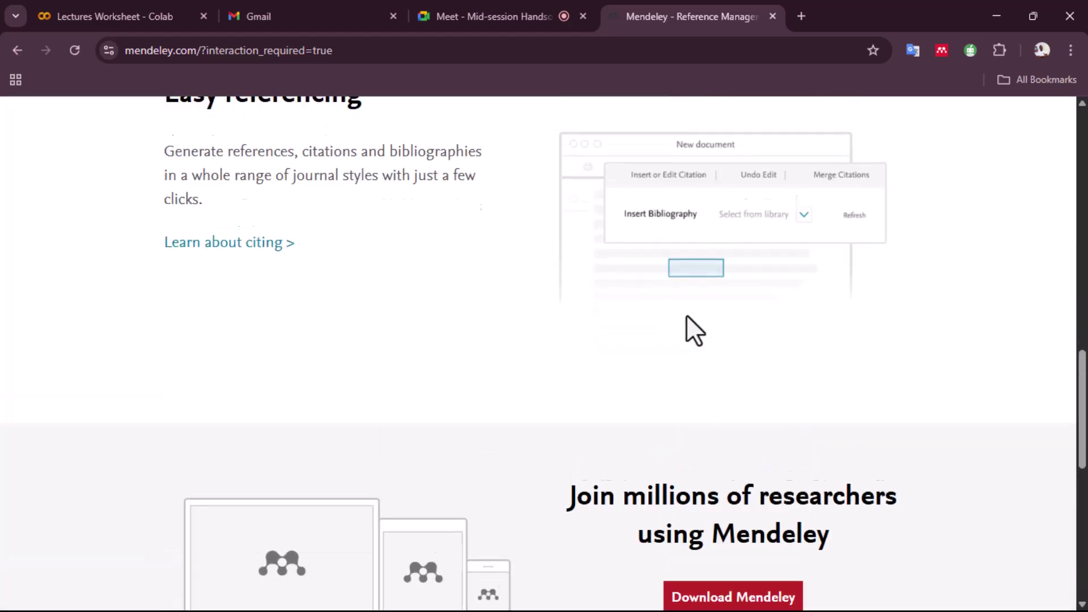
scroll(687, 309, "down", 18)
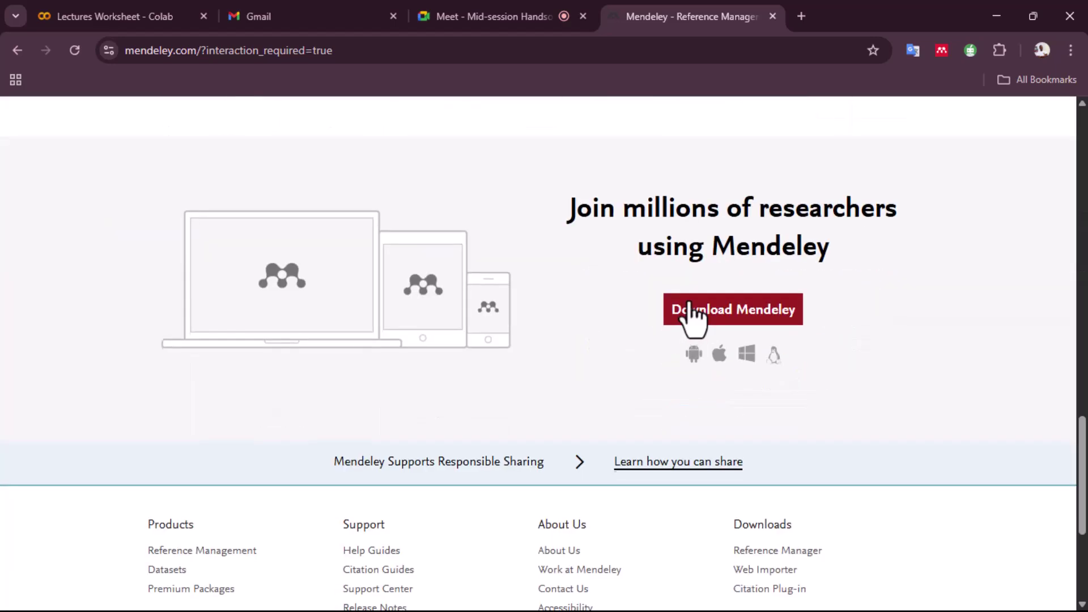
scroll(693, 307, "up", 2)
scroll(697, 311, "up", 5)
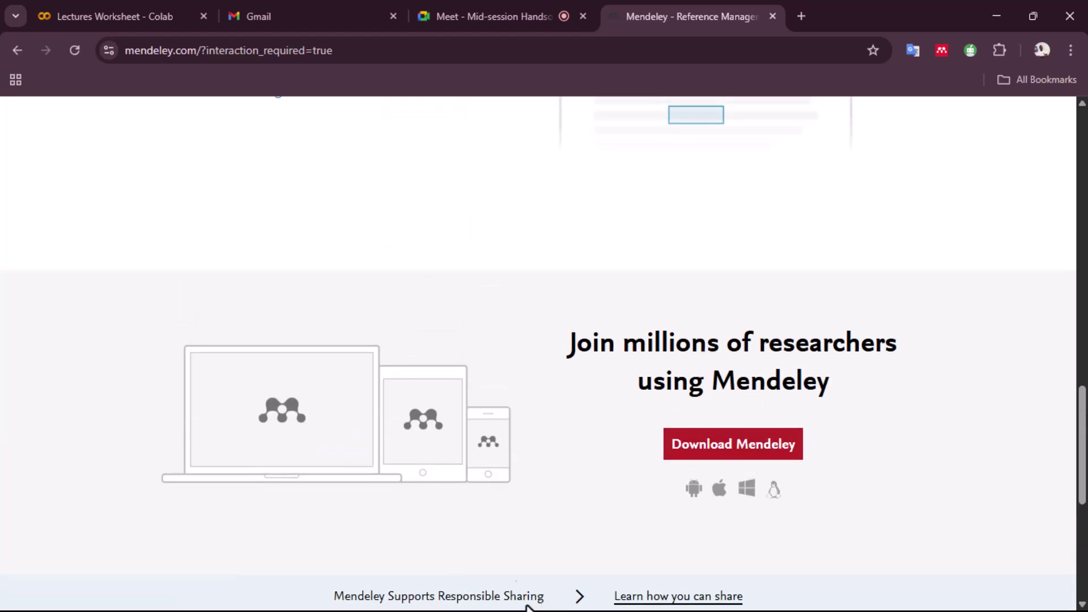
scroll(771, 475, "down", 7)
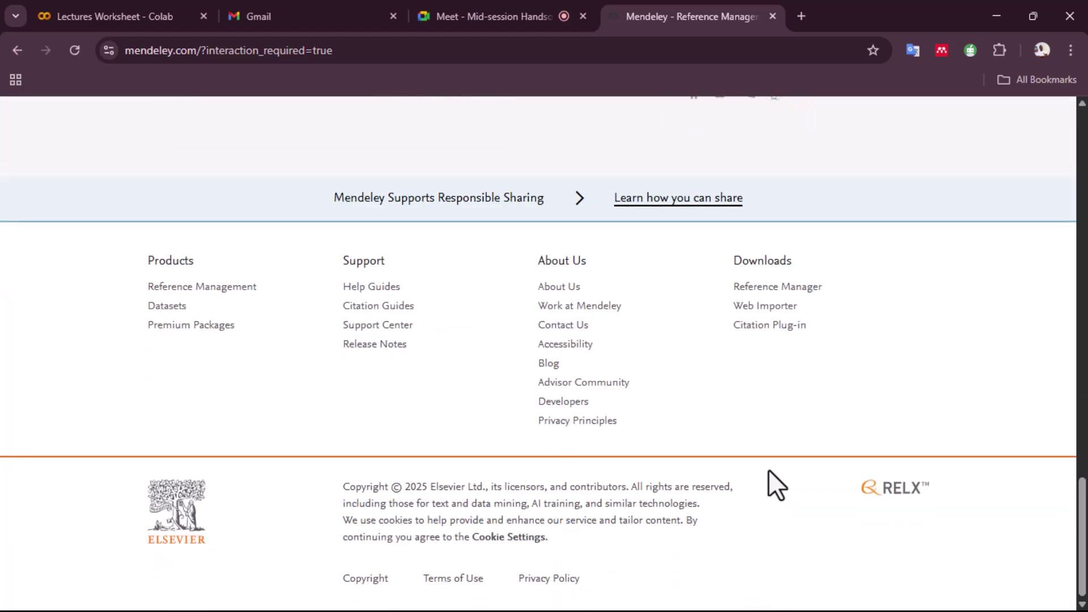
scroll(737, 380, "up", 2)
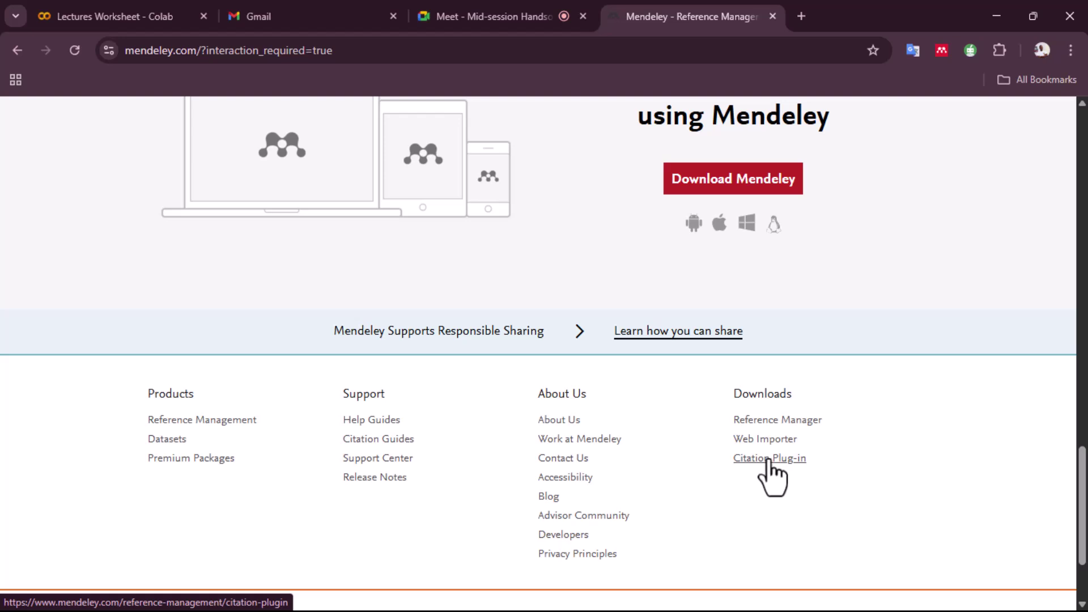
View the Mendeley Web Importer extension's sign-in panel, close it and return to the home page's header
left_click(941, 51)
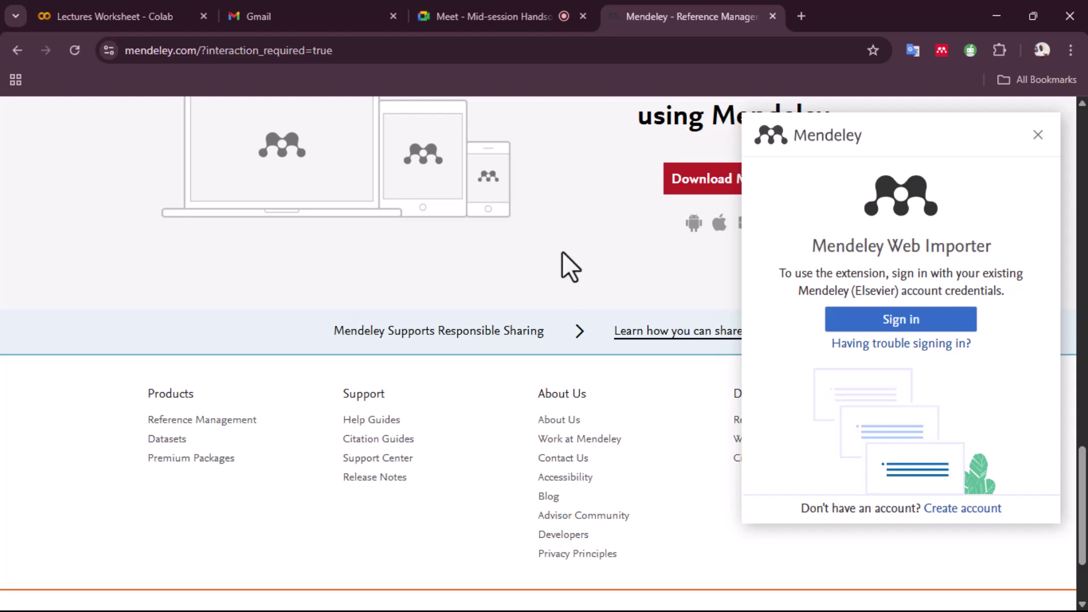
scroll(626, 352, "up", 10)
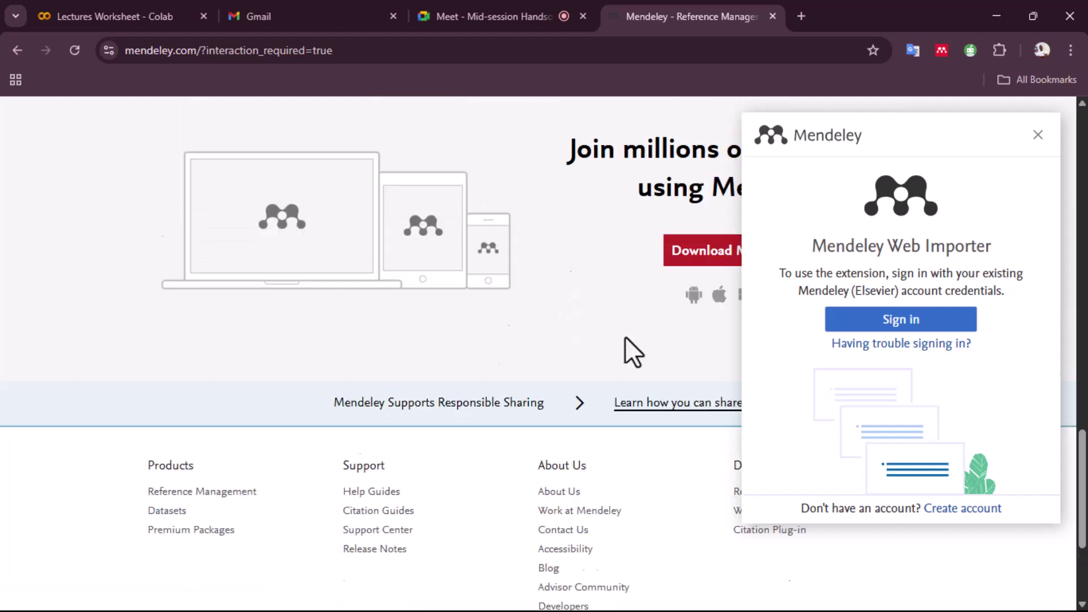
left_click(1038, 135)
scroll(482, 328, "up", 5)
scroll(459, 340, "up", 10)
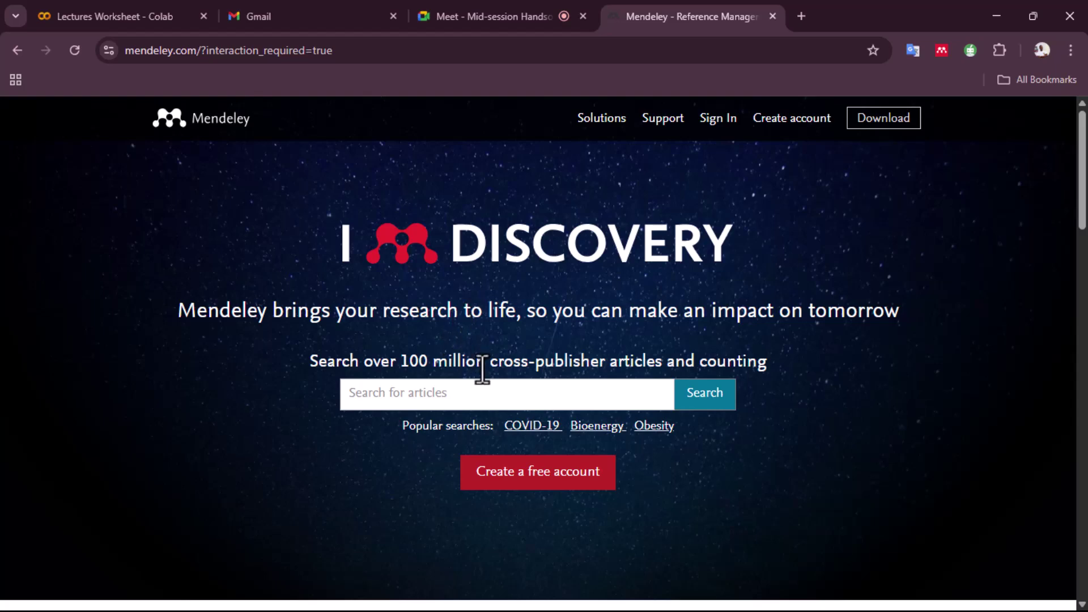
scroll(511, 378, "down", 2)
scroll(532, 381, "up", 2)
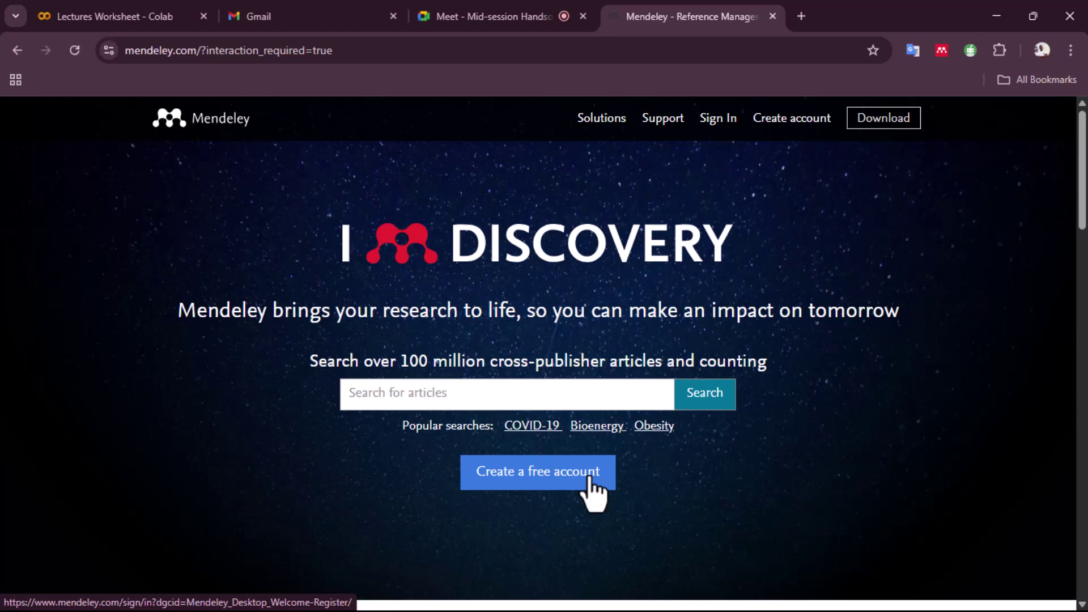
Remove the Mendeley Web Importer extension from Chrome and close the uninstall feedback page
right_click(941, 50)
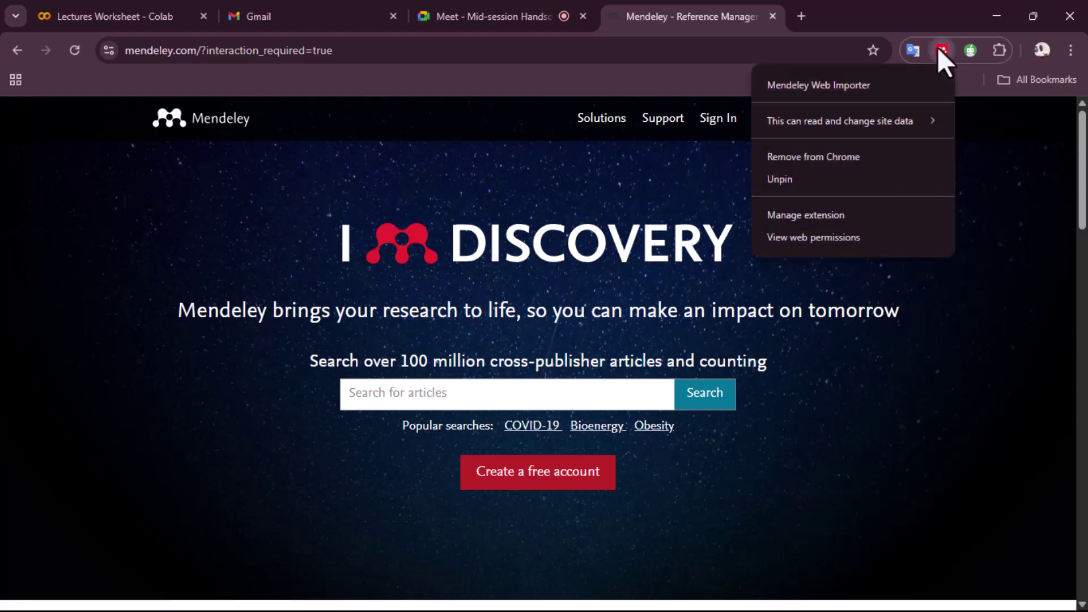
left_click(845, 158)
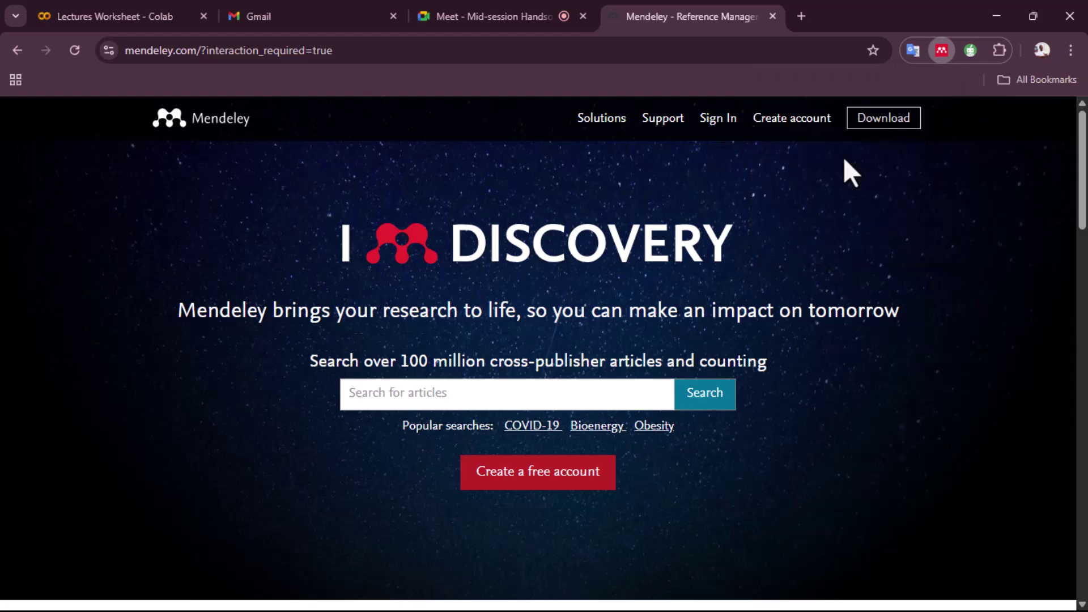
left_click(828, 191)
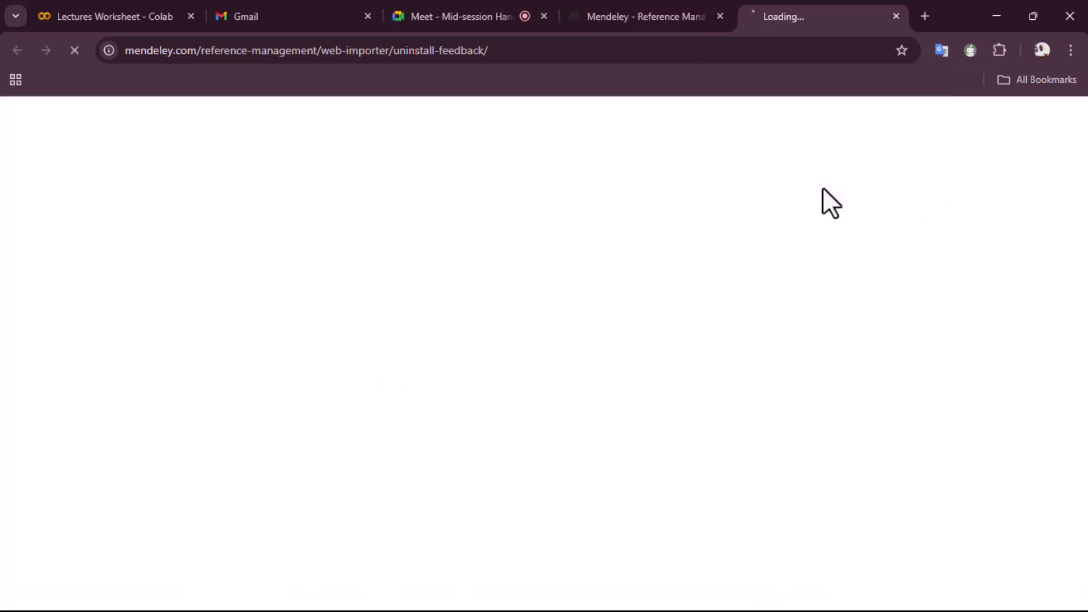
left_click(896, 16)
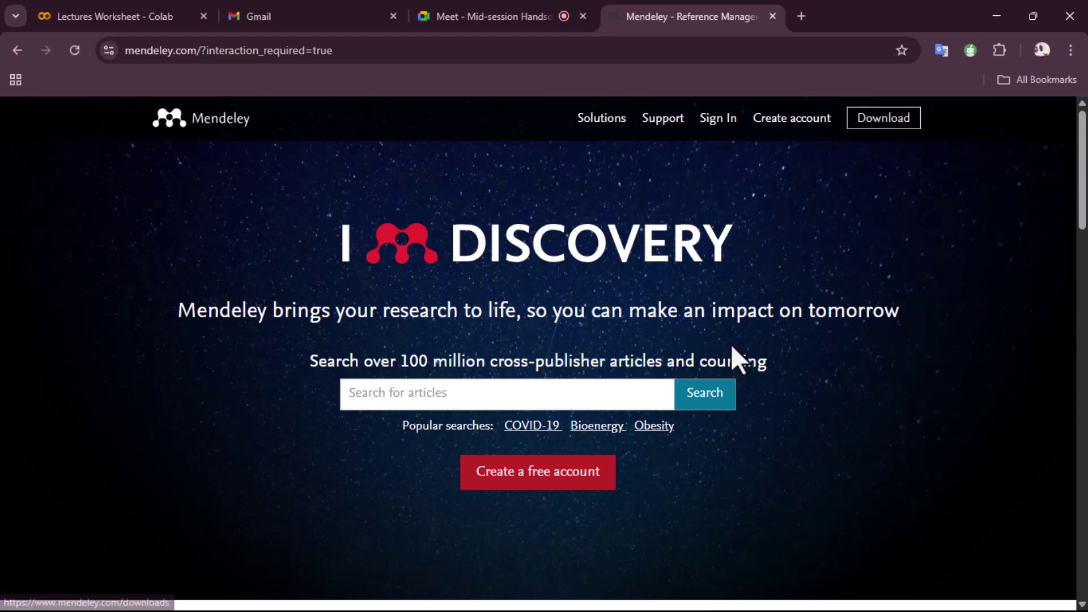
Start the Windows download of Mendeley Reference Manager for Desktop from its download page and cancel the save
scroll(708, 346, "down", 2)
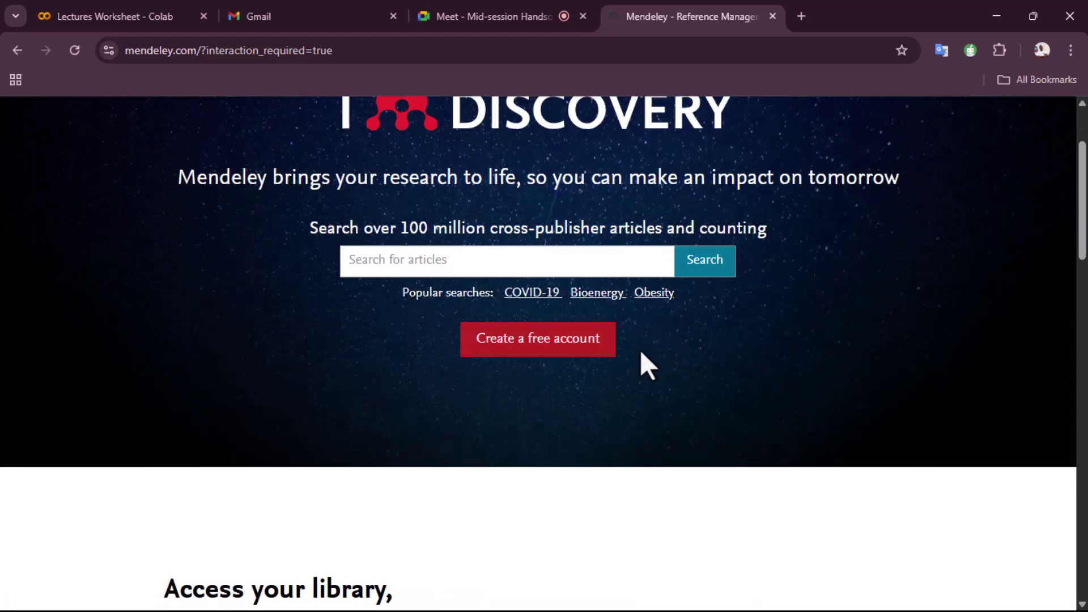
scroll(643, 357, "up", 2)
scroll(686, 192, "down", 10)
scroll(794, 255, "up", 10)
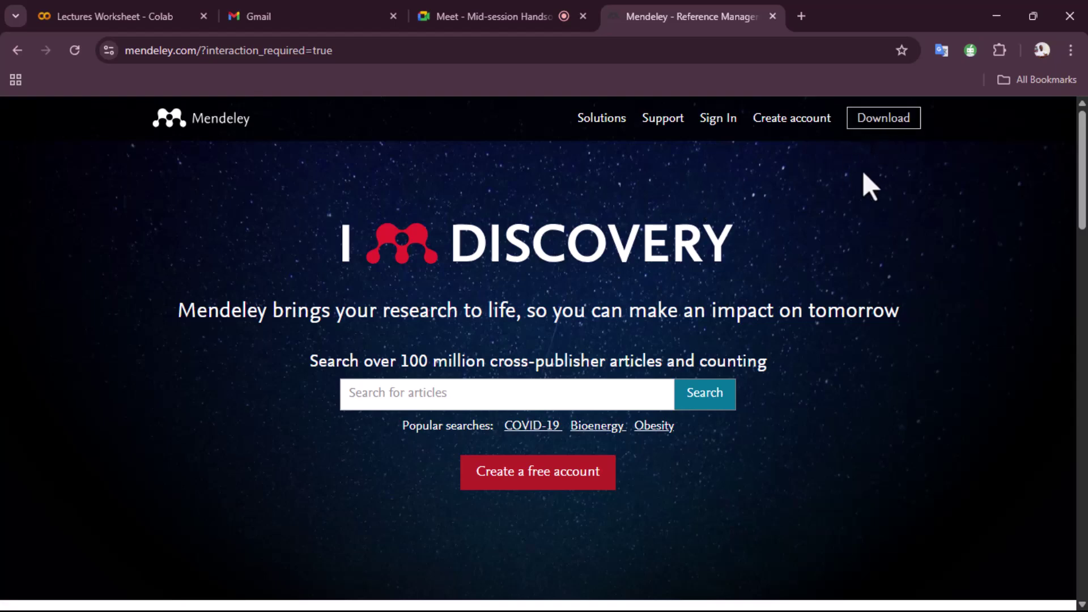
left_click(891, 120)
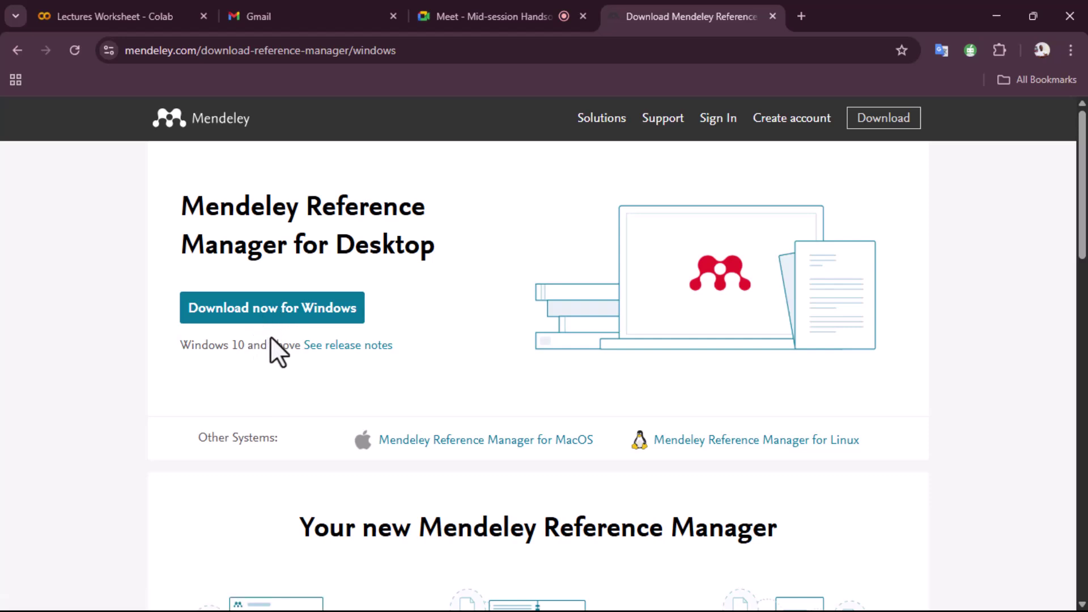
left_click(309, 308)
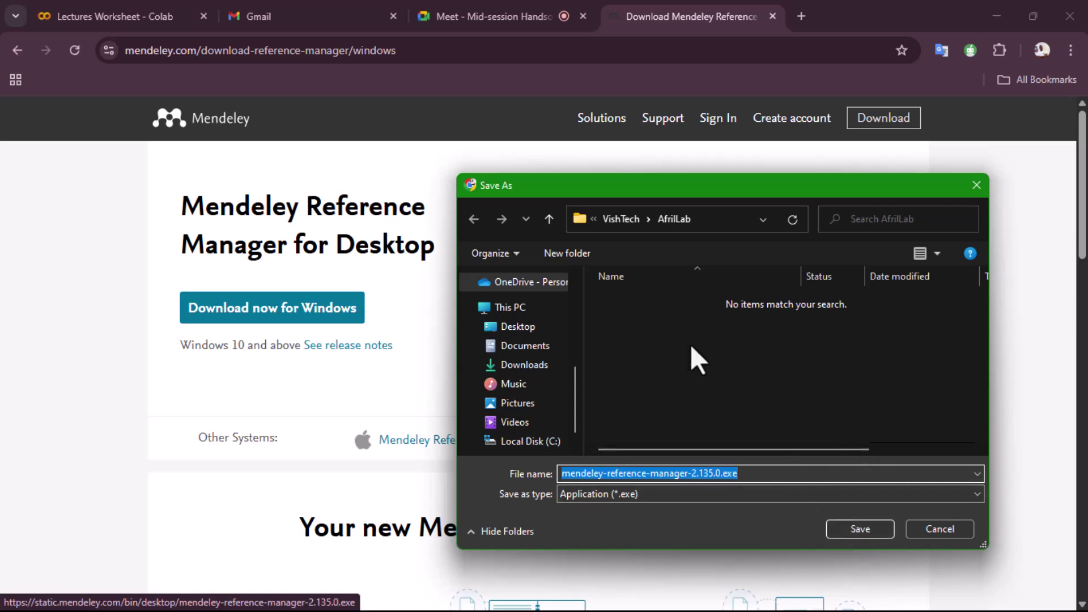
left_click(937, 533)
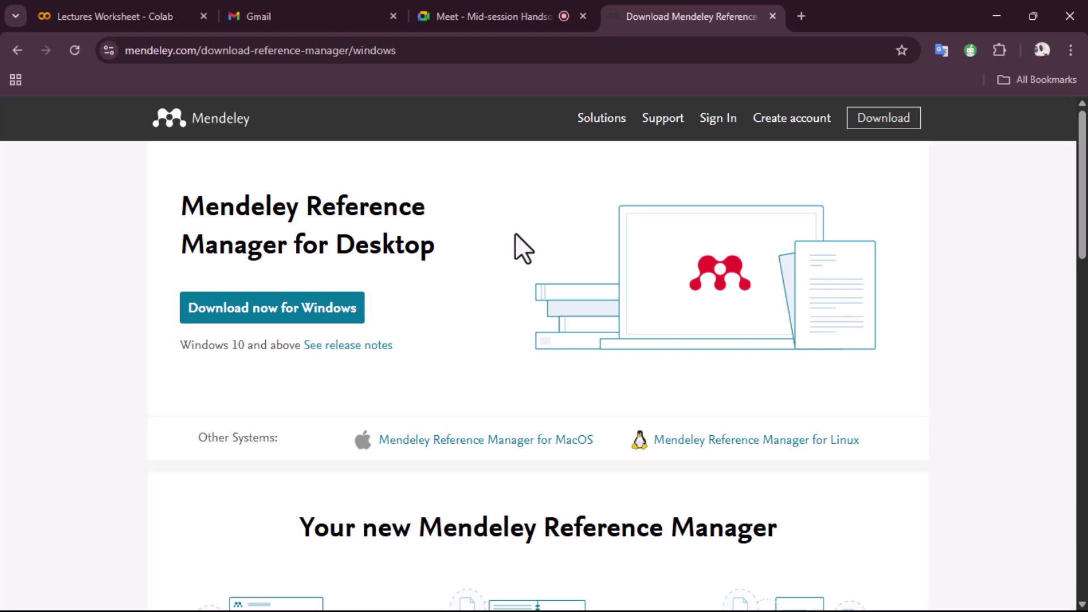
Open Mendeley's Web Importer page from the footer downloads and go to the extension's Chrome Web Store listing
scroll(687, 220, "down", 15)
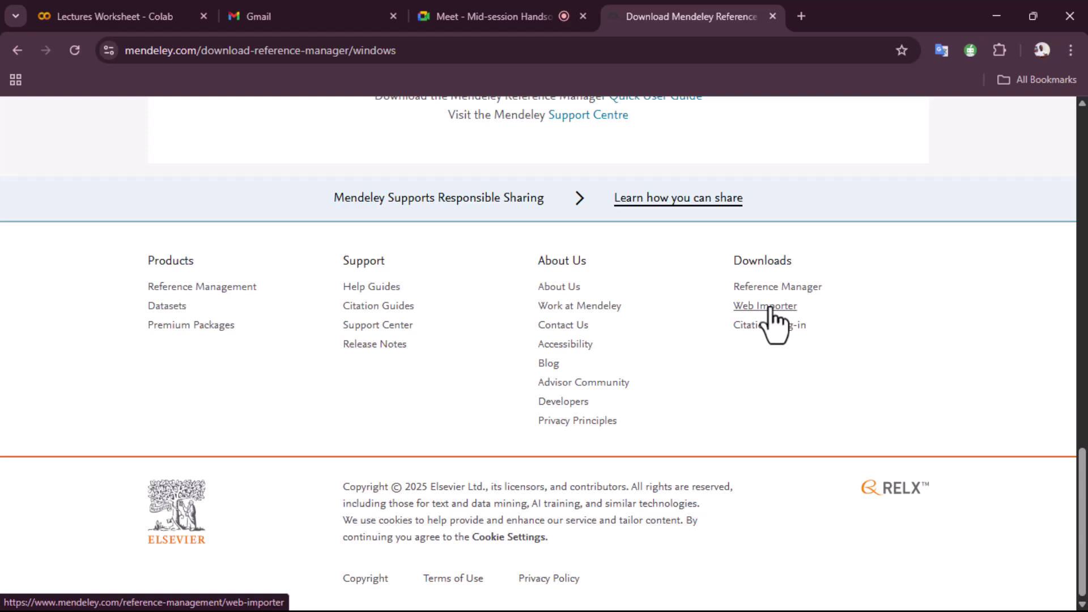
left_click(774, 306)
scroll(552, 311, "down", 2)
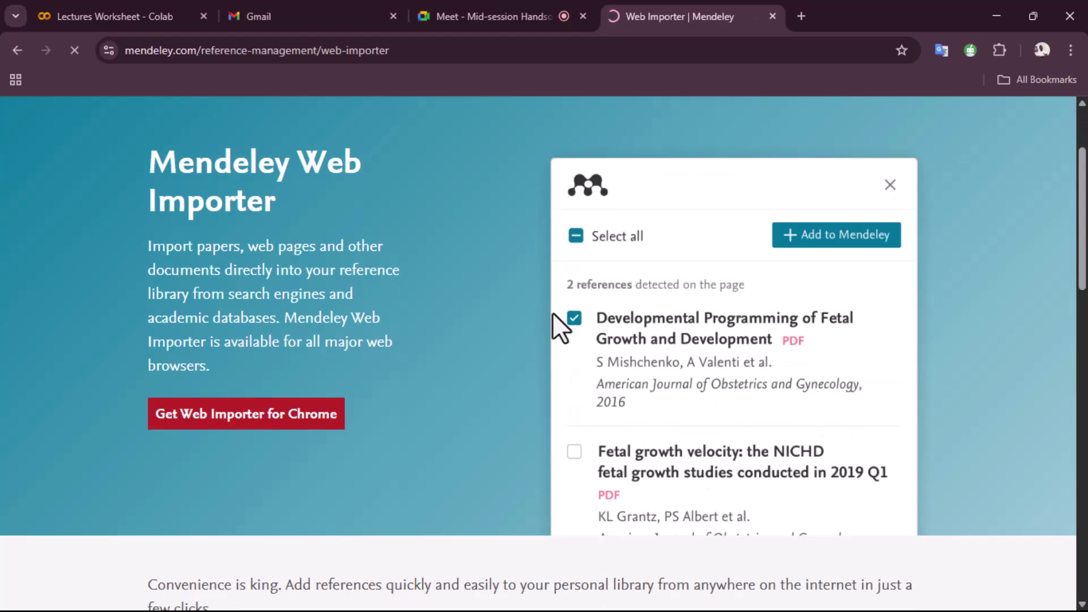
scroll(550, 318, "down", 2)
scroll(549, 323, "up", 5)
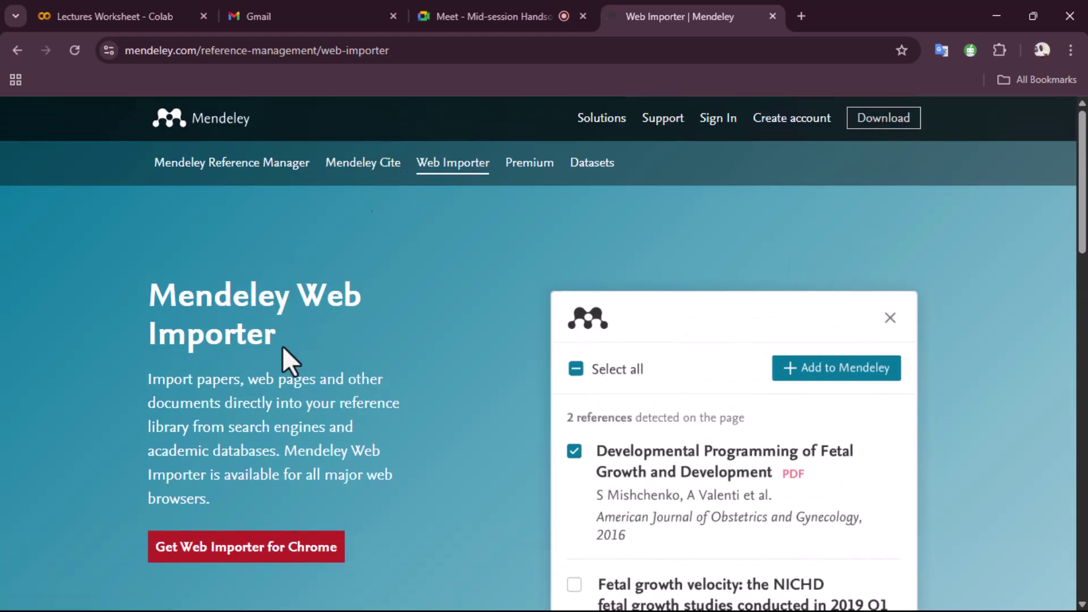
scroll(353, 198, "down", 2)
scroll(277, 354, "down", 3)
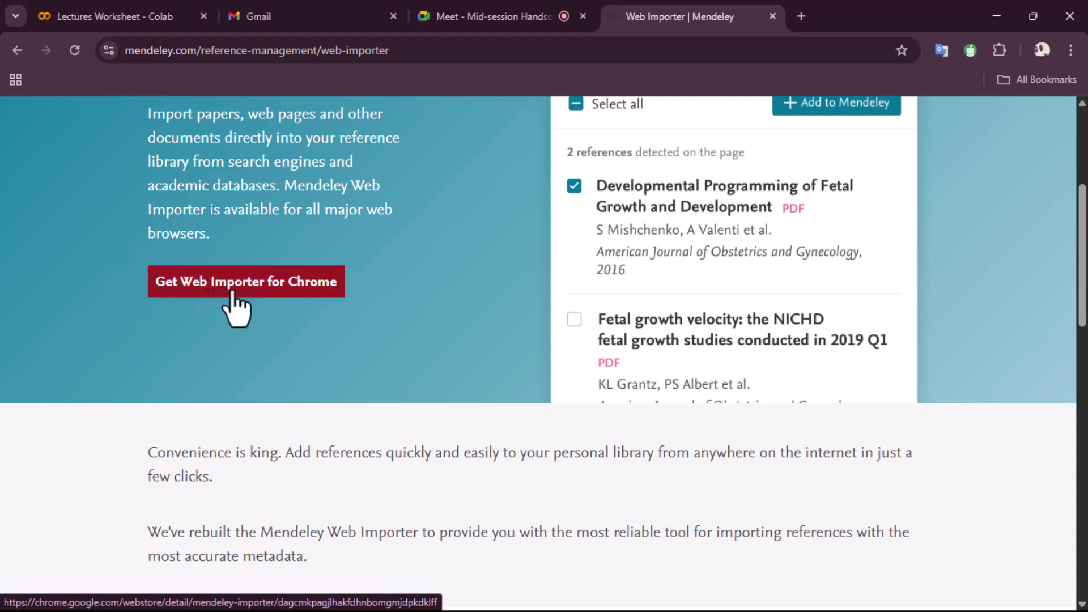
scroll(230, 318, "up", 2)
left_click(277, 416)
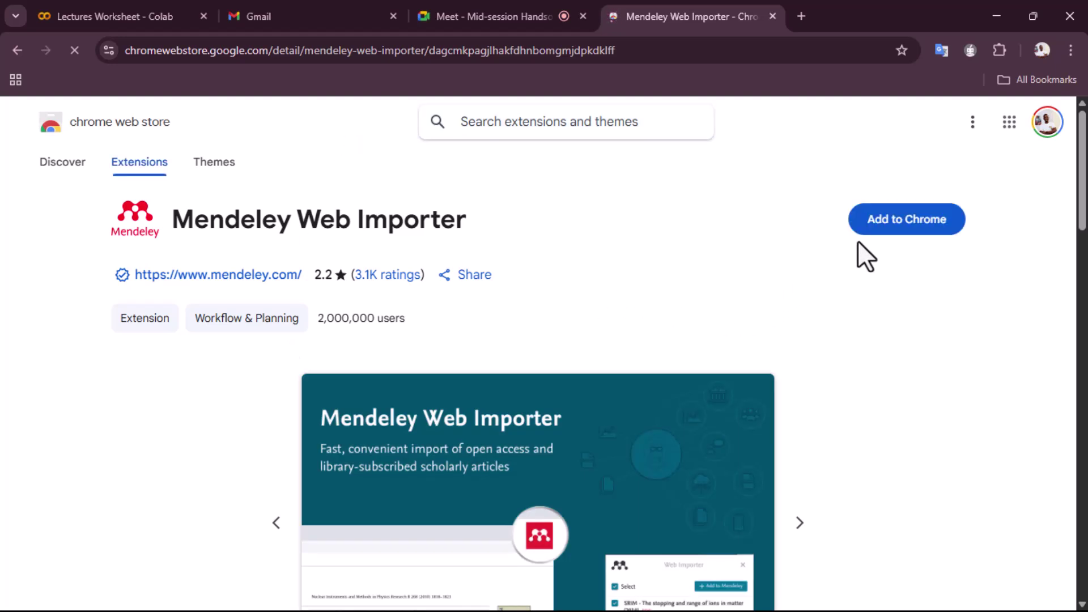
Add the Mendeley Web Importer extension to Chrome and dismiss the installation notice
left_click(903, 226)
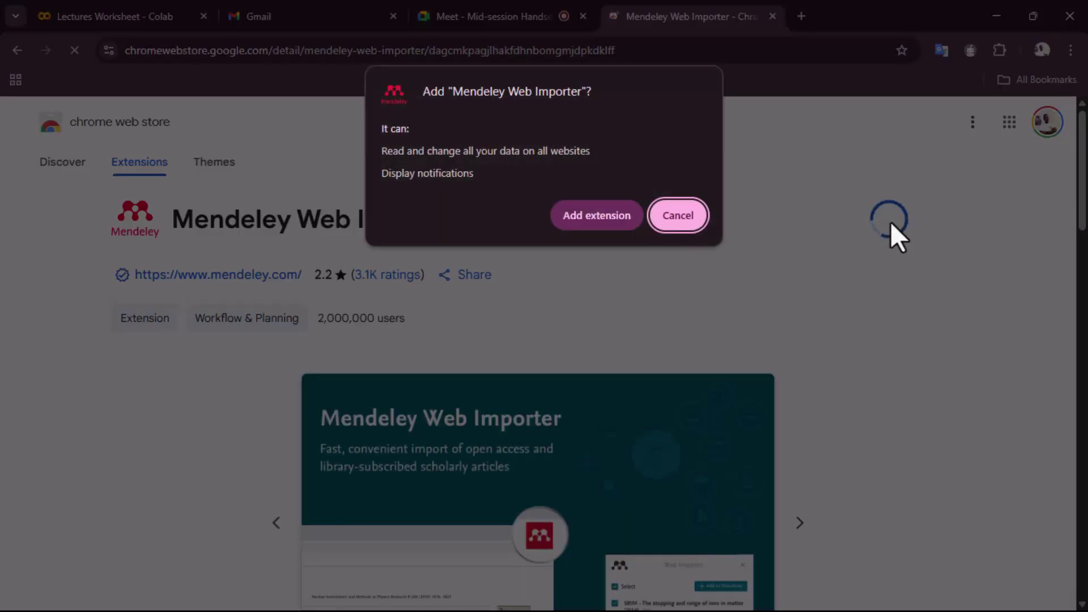
left_click(585, 215)
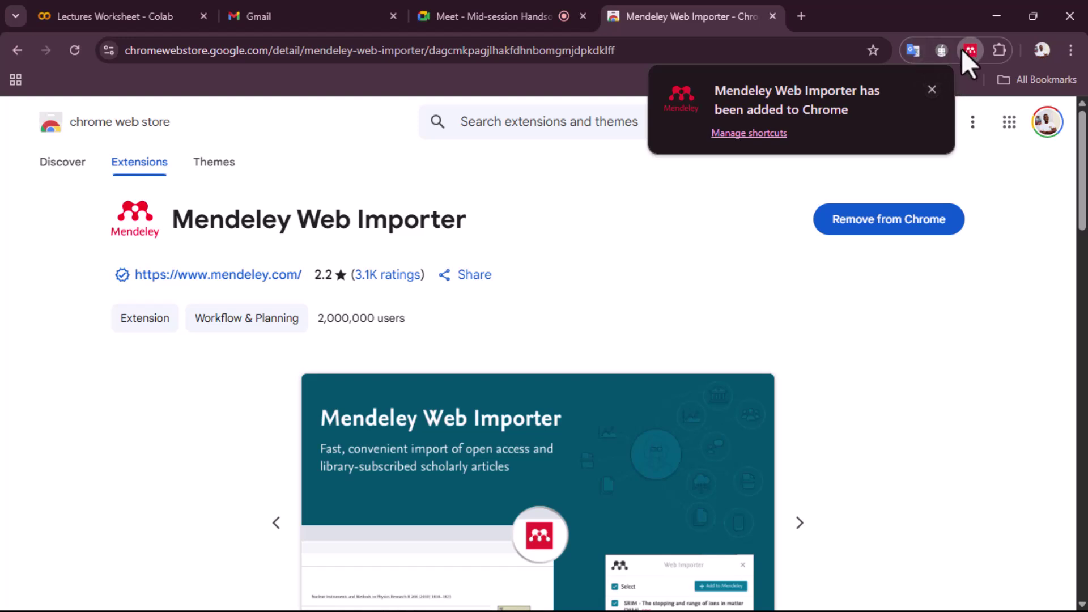
left_click(933, 87)
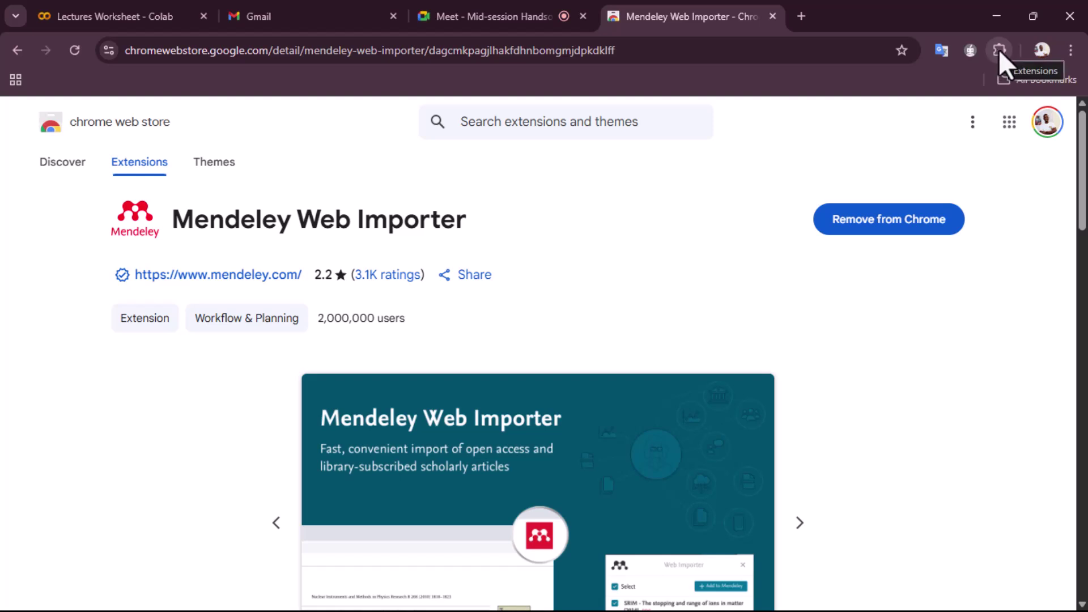
Pin the Mendeley Web Importer extension in Chrome and close the extensions list
left_click(999, 49)
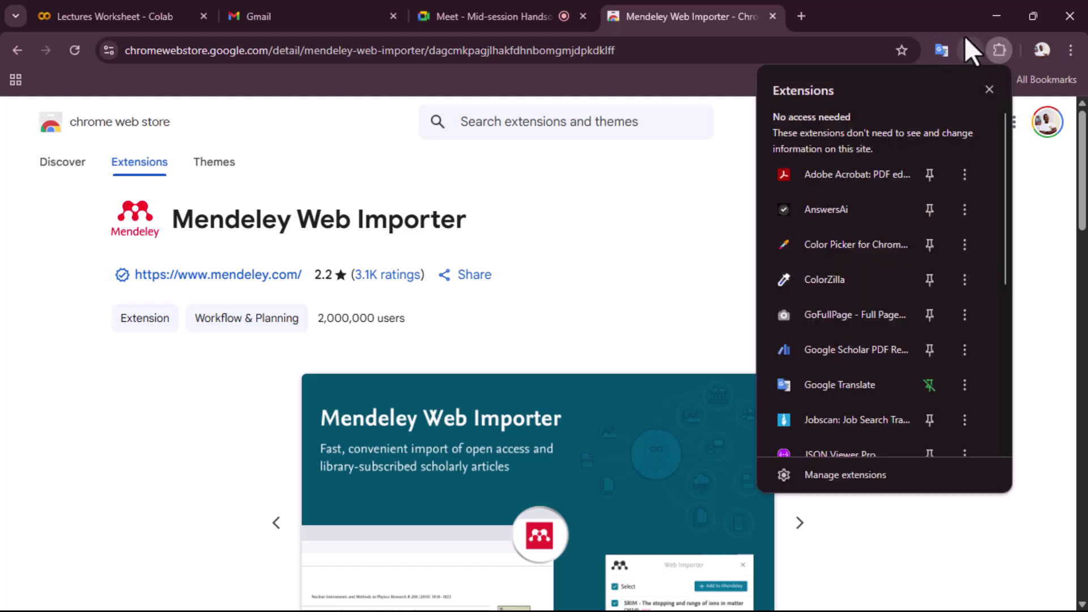
left_click(957, 24)
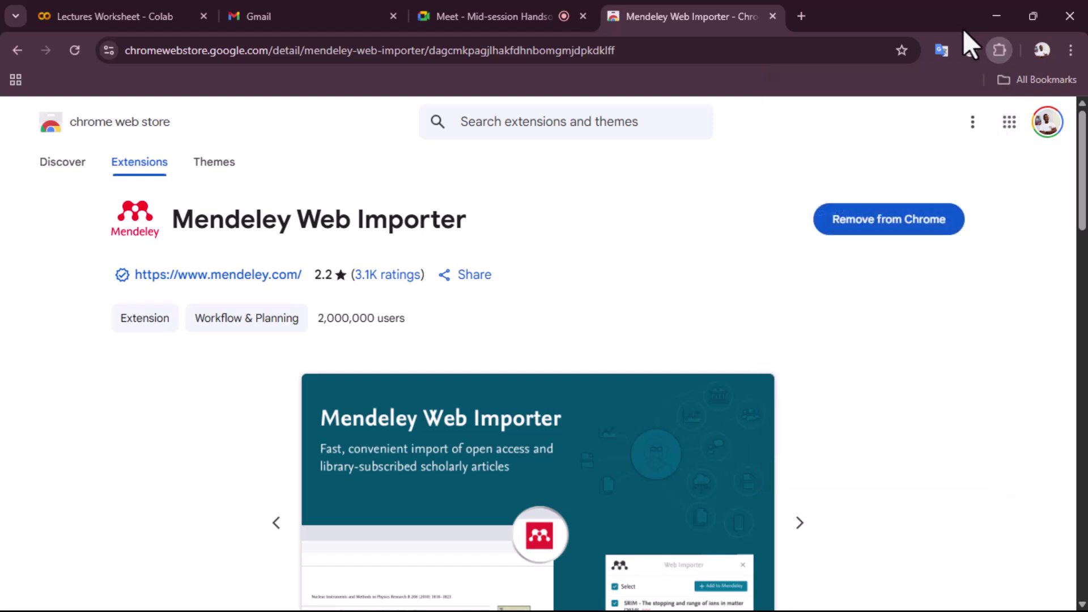
left_click(998, 49)
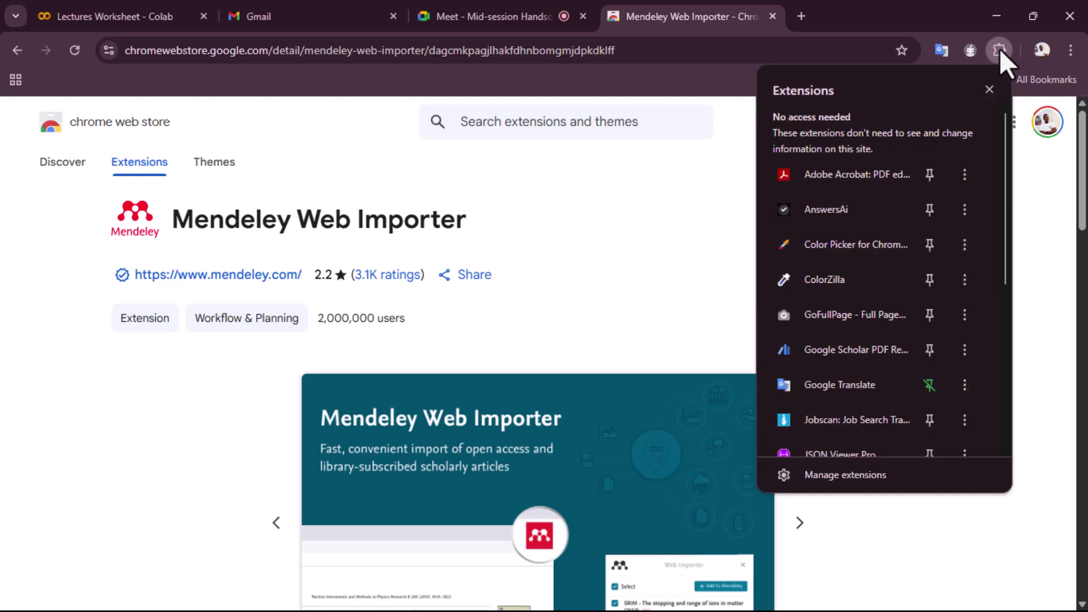
scroll(930, 192, "down", 6)
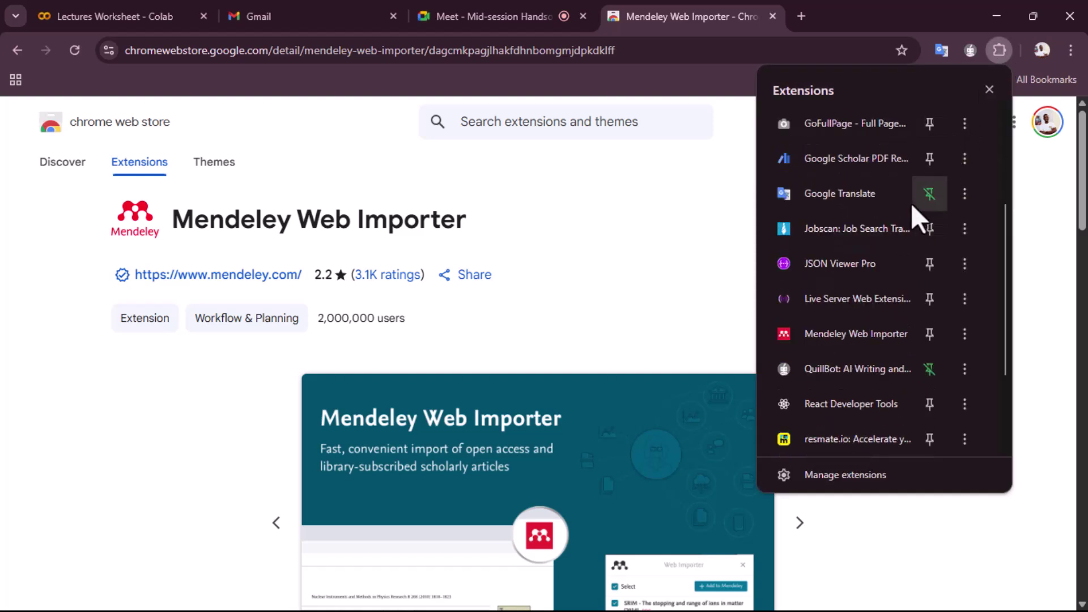
scroll(888, 318, "up", 5)
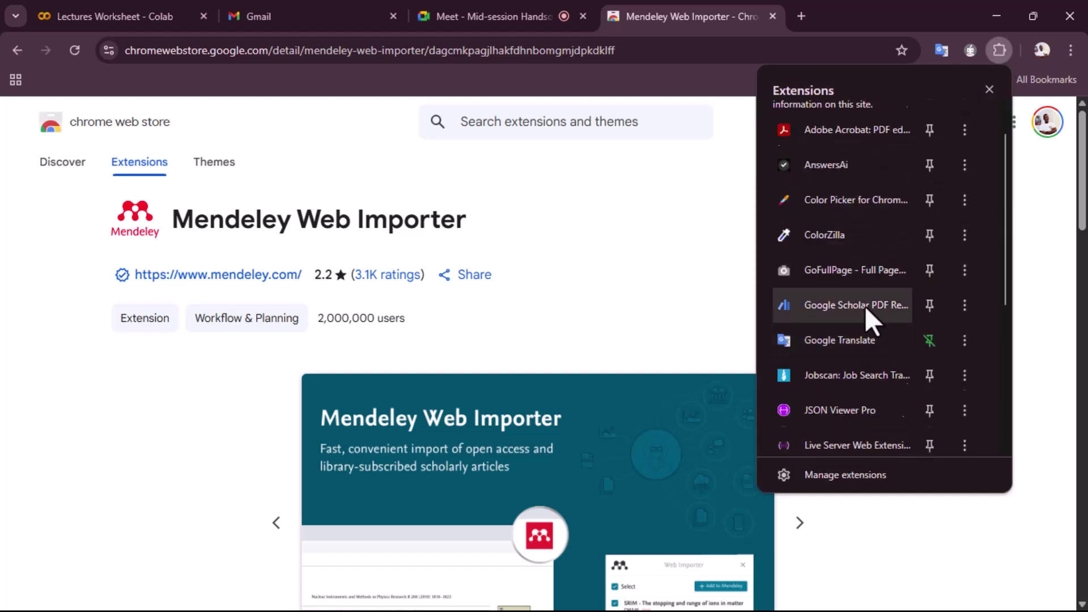
scroll(867, 312, "down", 3)
scroll(860, 294, "down", 2)
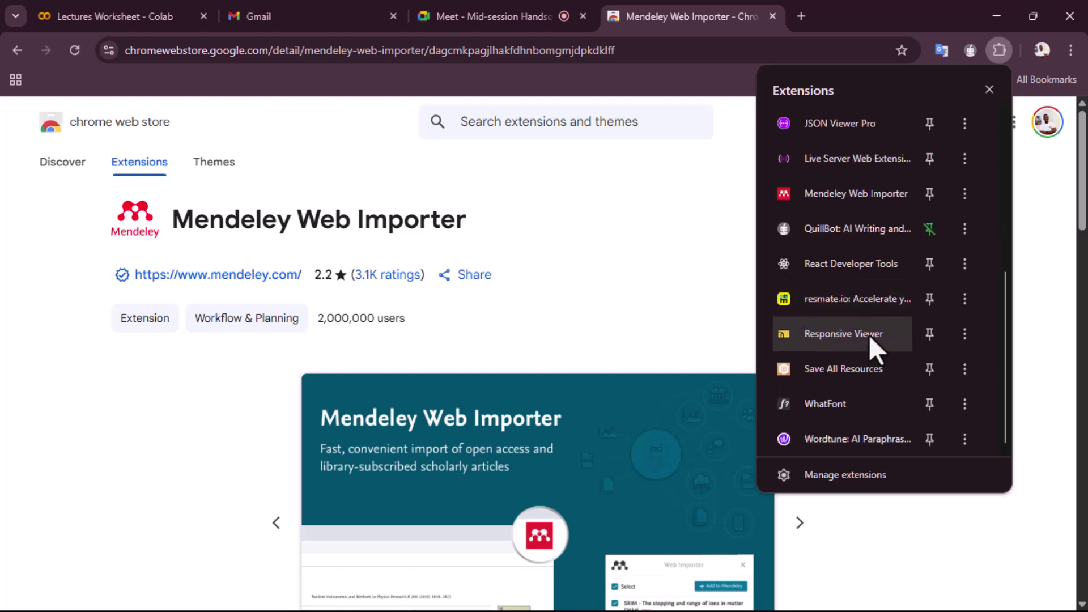
left_click(929, 192)
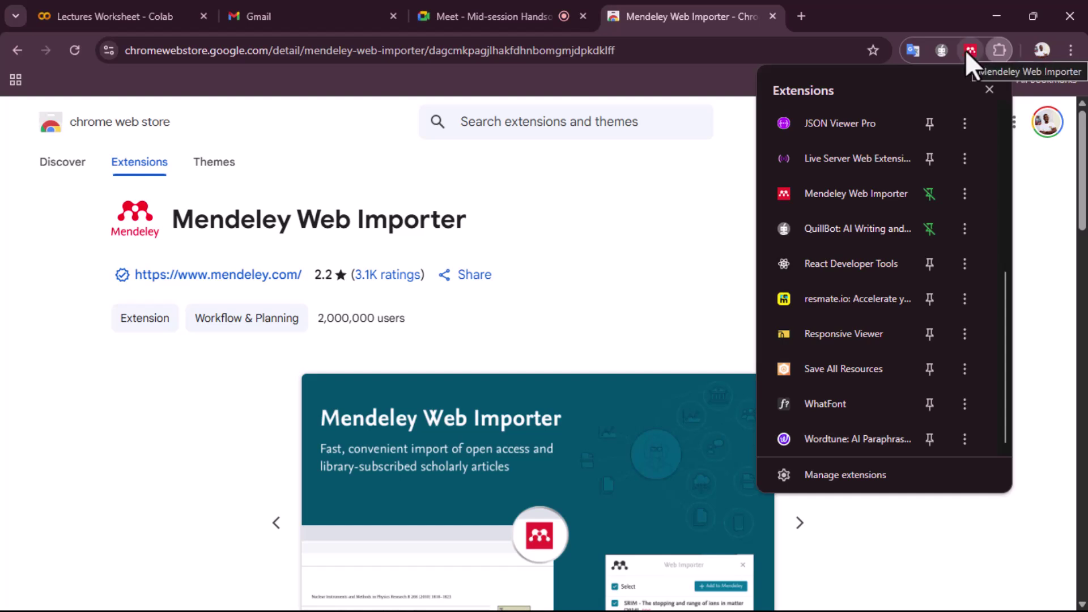
left_click(990, 89)
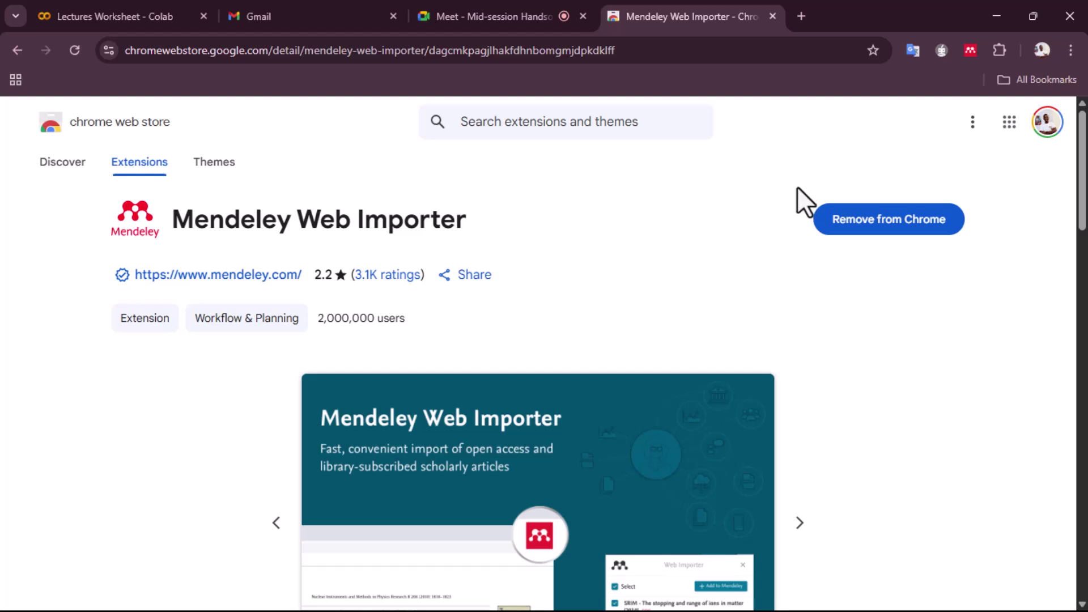
Return to the Mendeley site, open the Citation Plug-in page and review the Mendeley Cite introduction
left_click(23, 49)
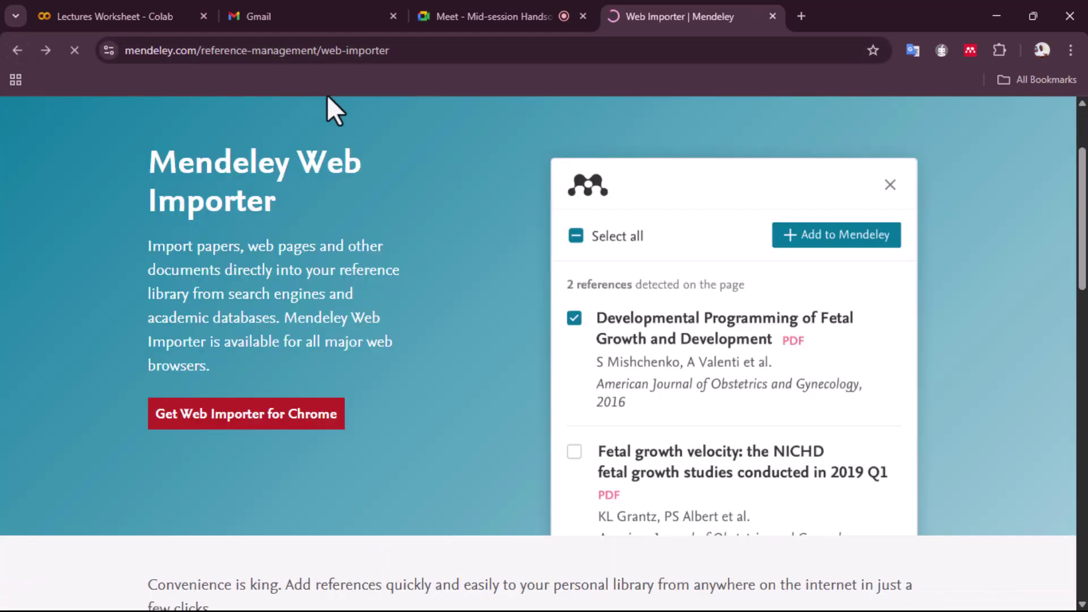
scroll(414, 227, "down", 15)
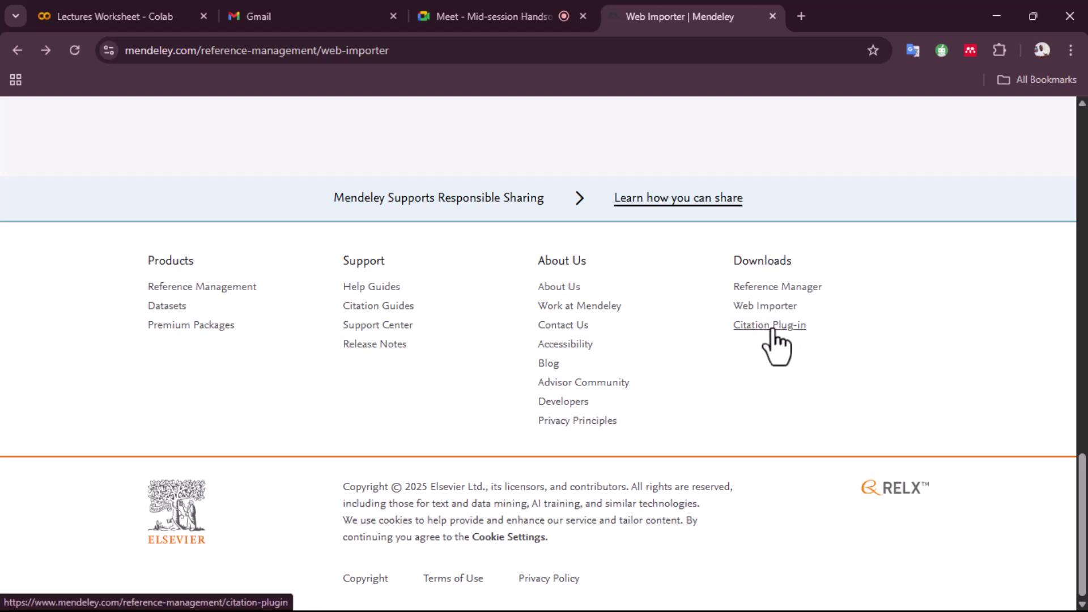
left_click(776, 328)
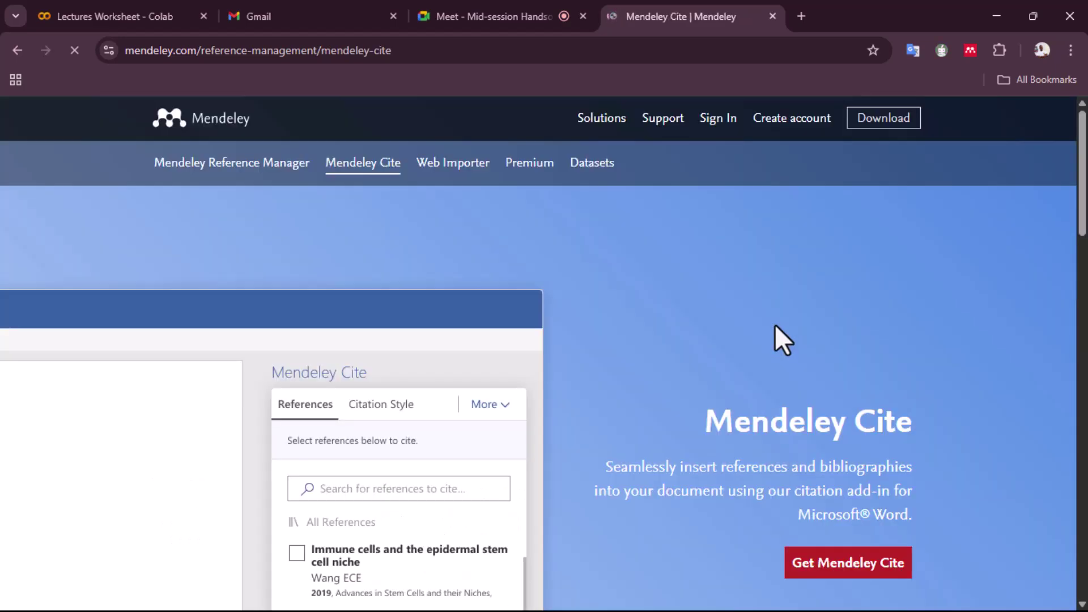
scroll(620, 291, "down", 2)
scroll(620, 290, "down", 2)
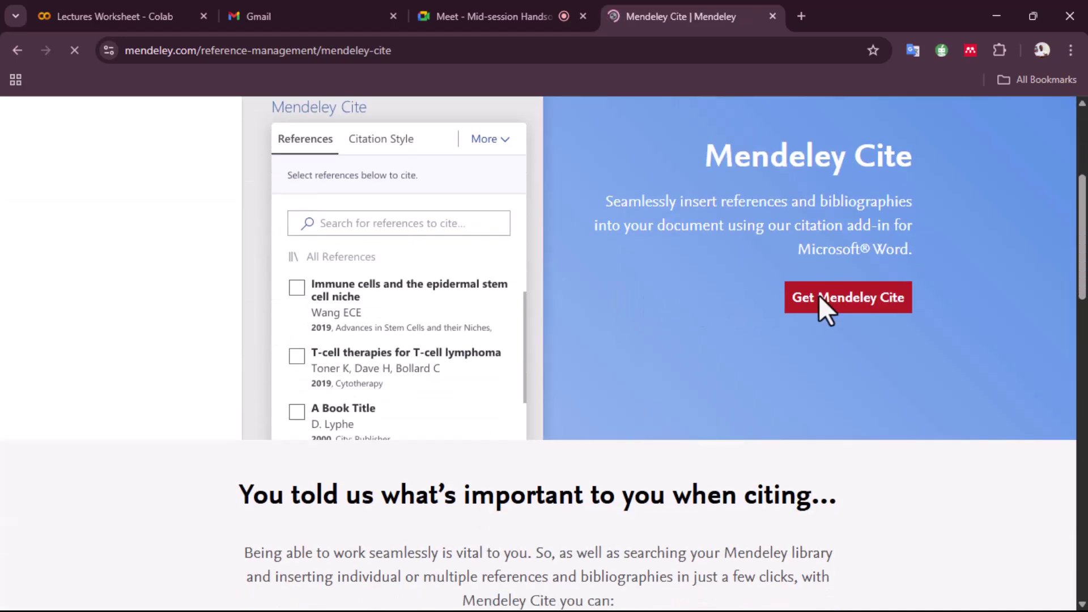
scroll(833, 316, "down", 2)
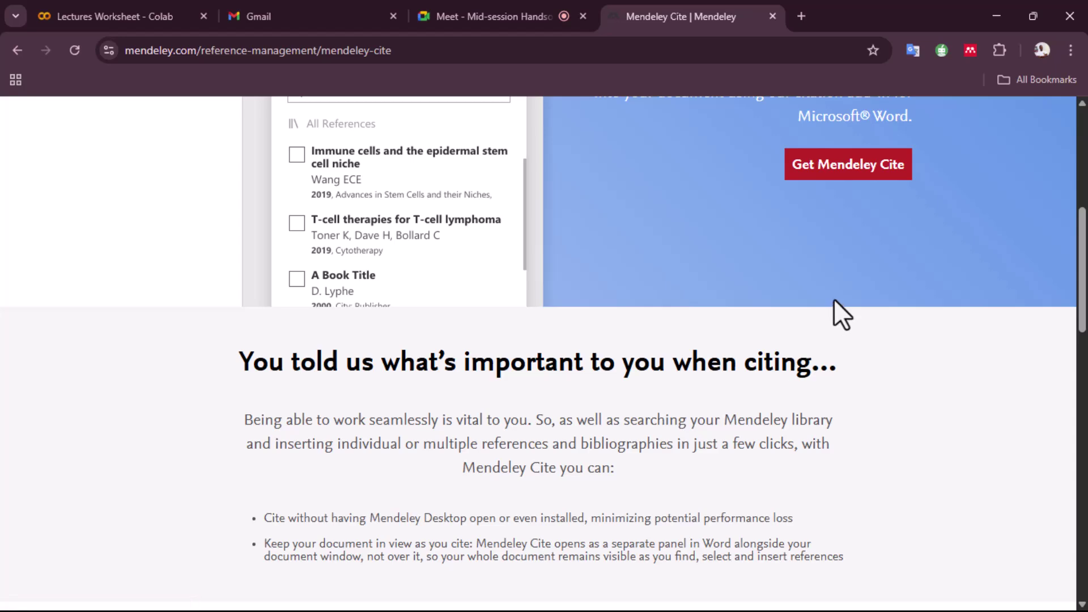
scroll(836, 311, "up", 4)
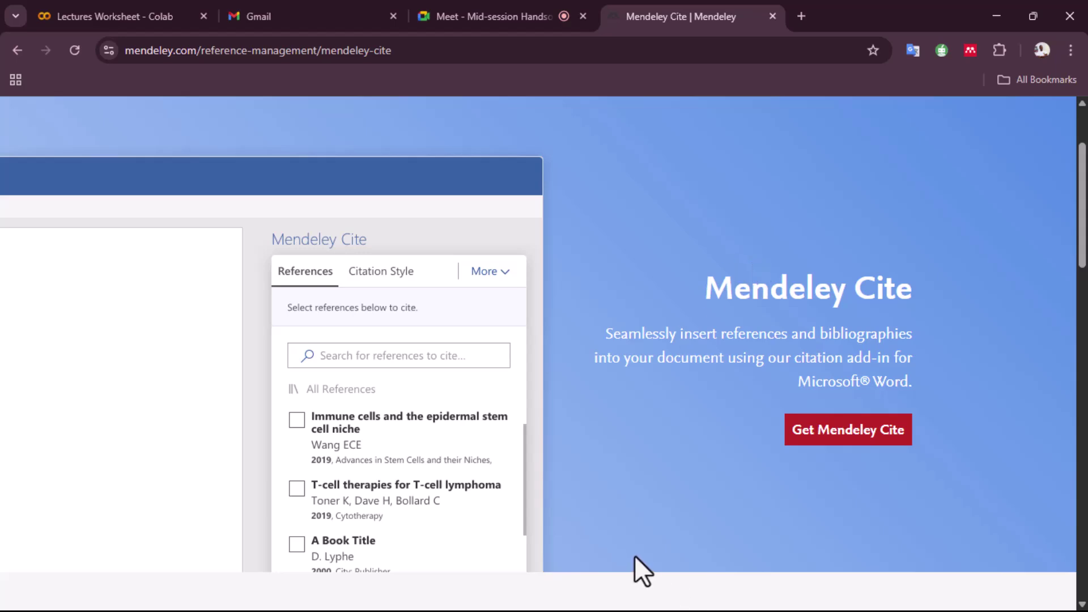
Switch to the blank document in Word and look for Mendeley Cite among the referencing tools
key("alt+Tab")
key("alt+Tab")
key("alt+Tab")
key("alt+Tab")
key("alt+Tab")
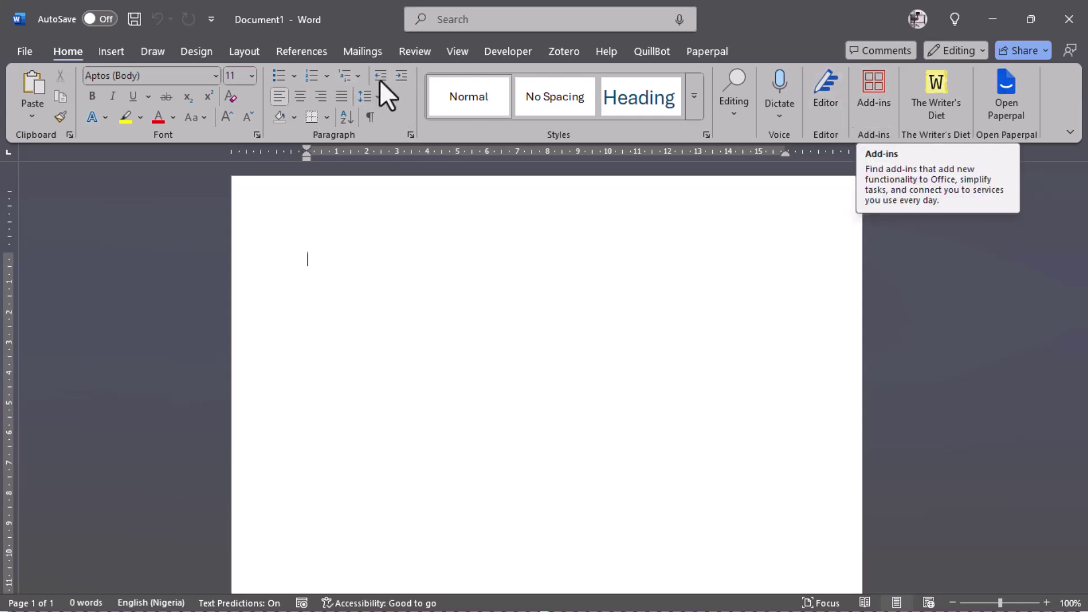
left_click(111, 53)
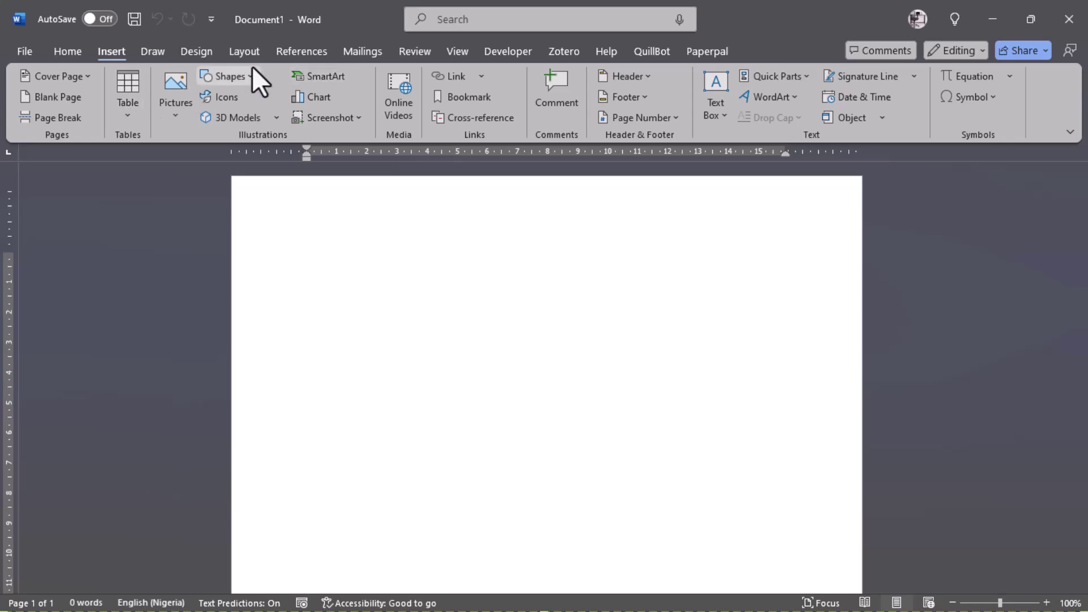
left_click(315, 51)
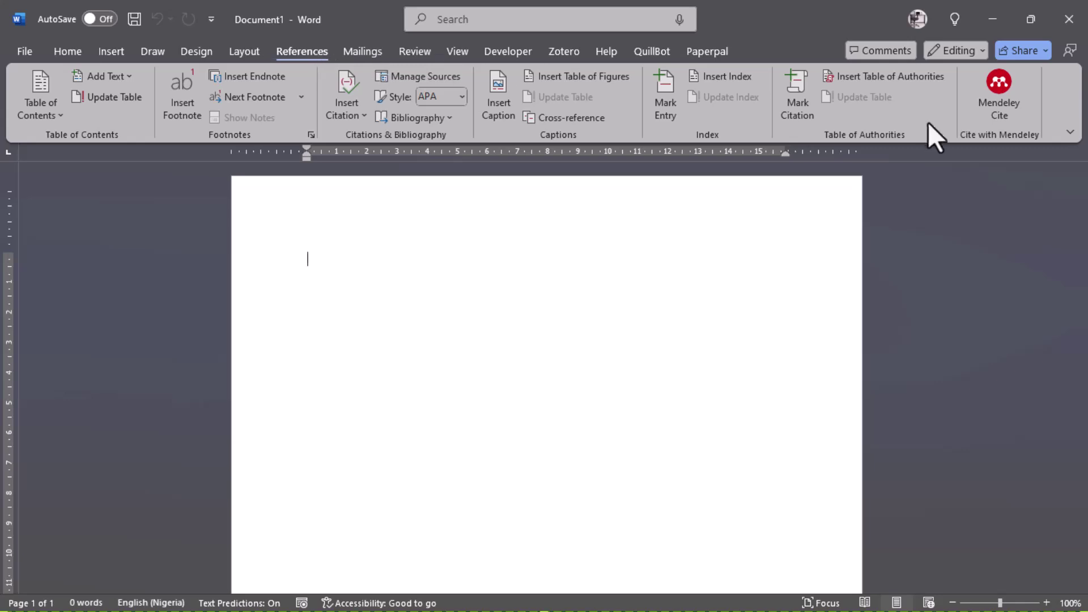
Look through Word's review, view, developer, insert and home commands for the place to get add-ins
left_click(412, 52)
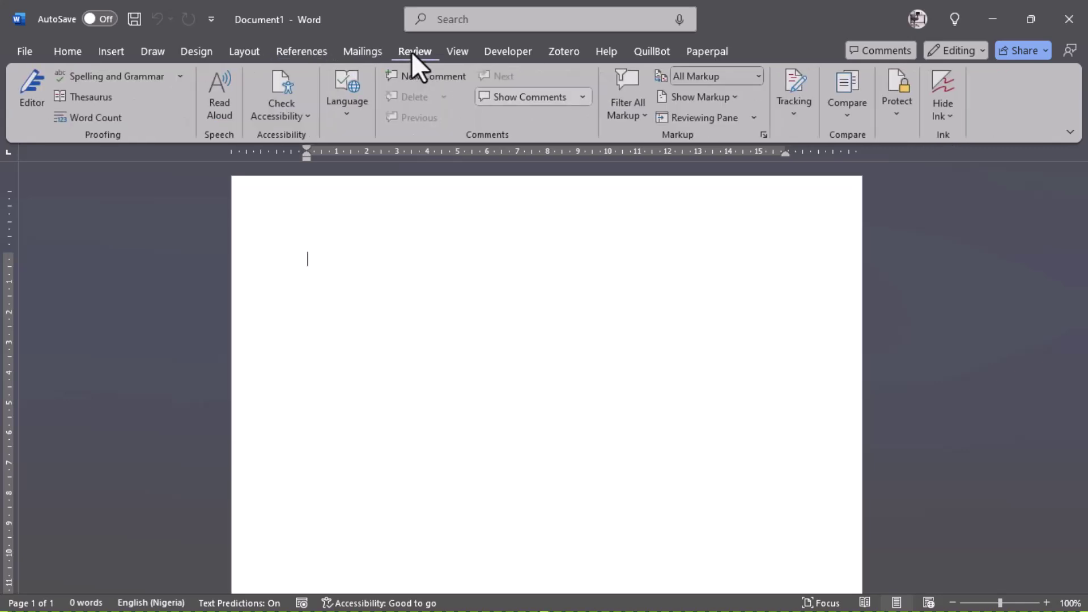
left_click(462, 51)
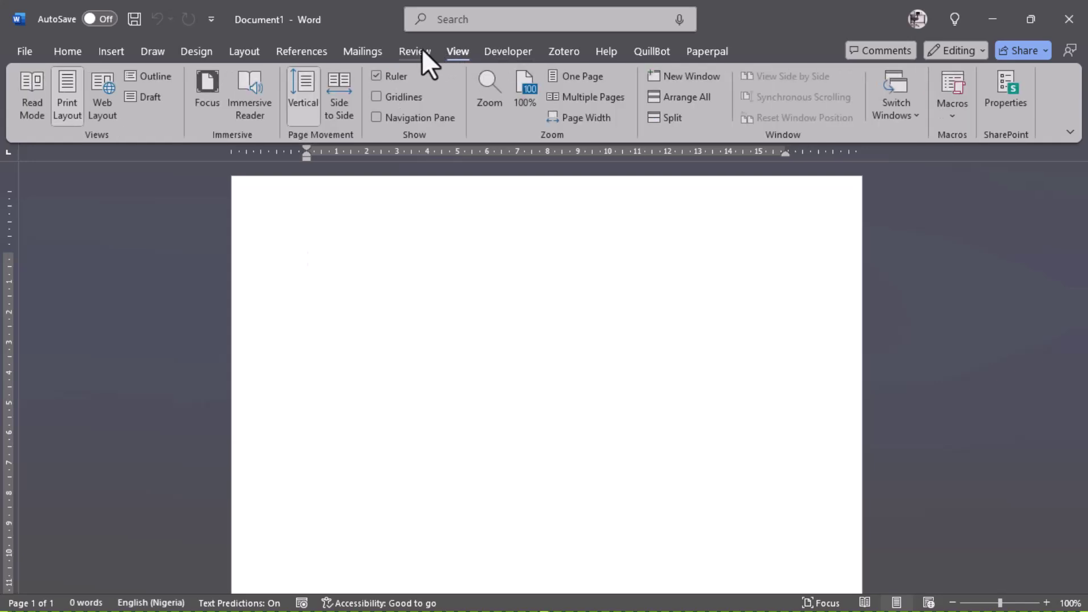
left_click(496, 48)
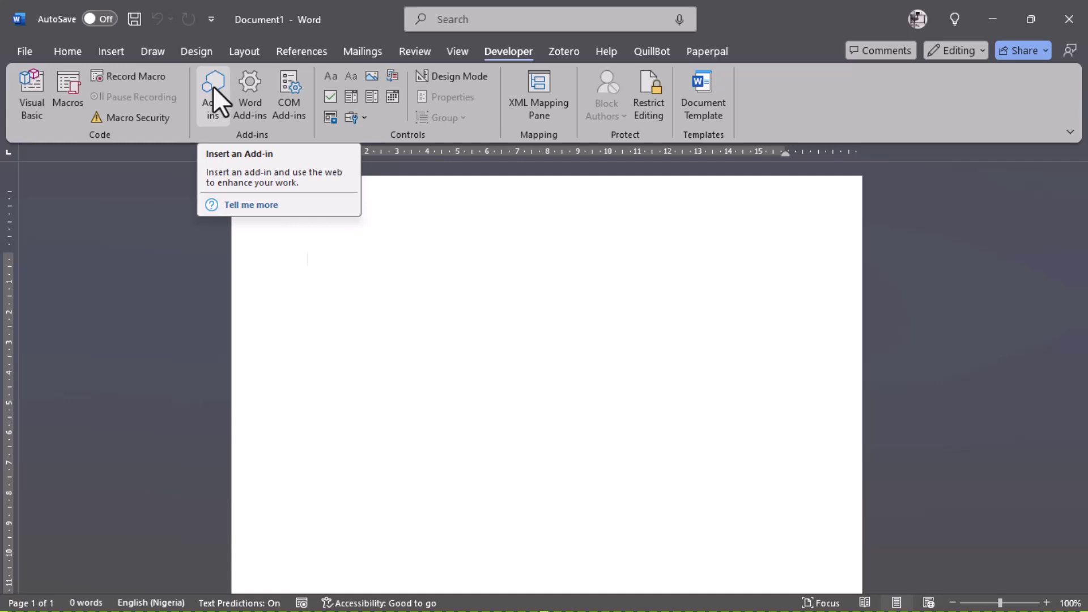
left_click(121, 47)
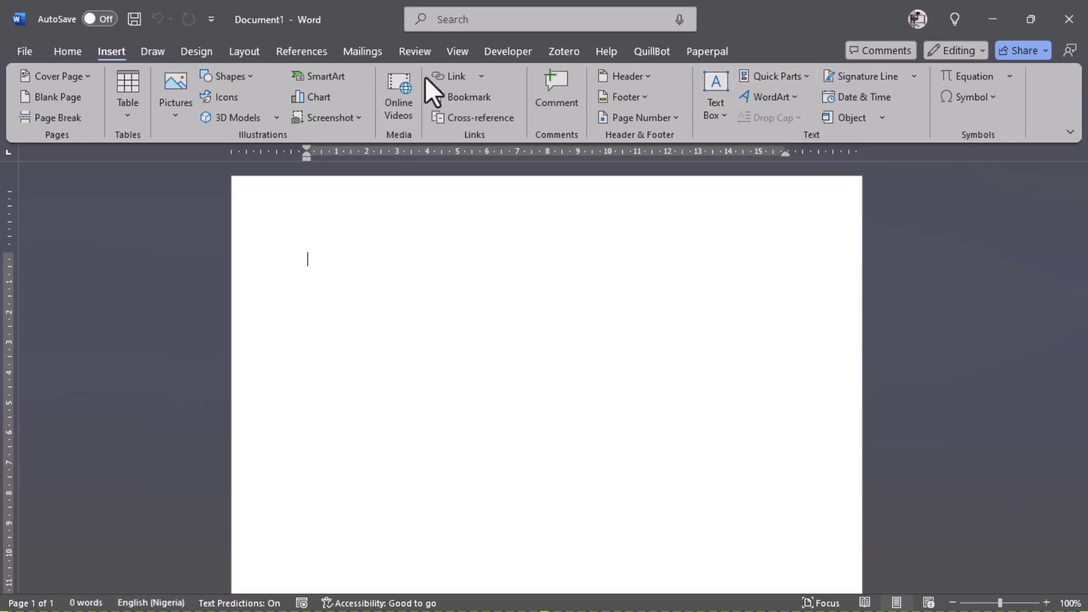
left_click(68, 51)
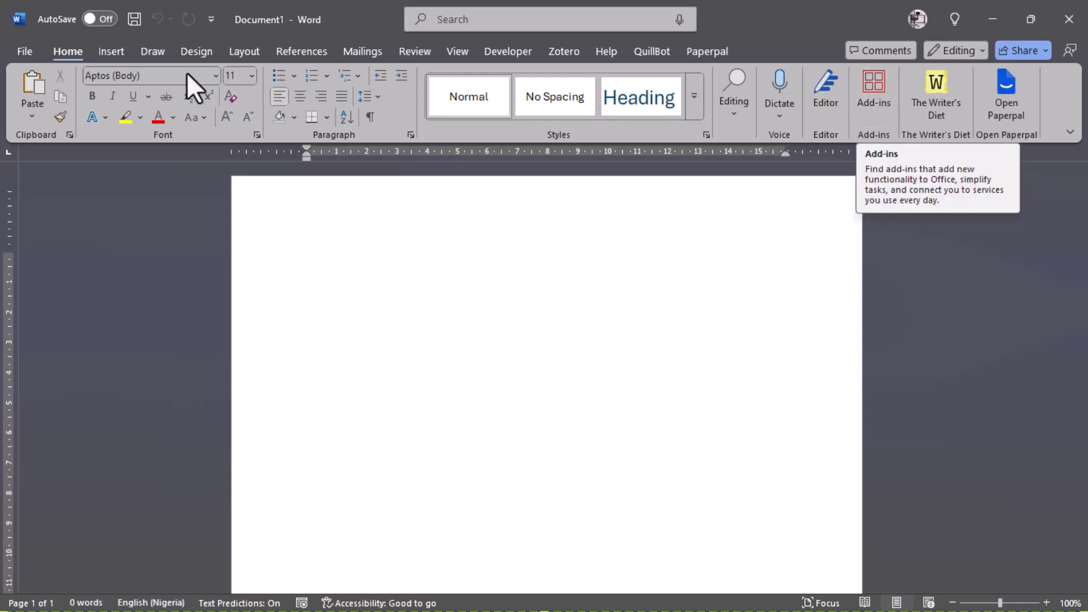
Check the insert, developer, home, file and search options in Word for ways to reach the add-ins
left_click(112, 50)
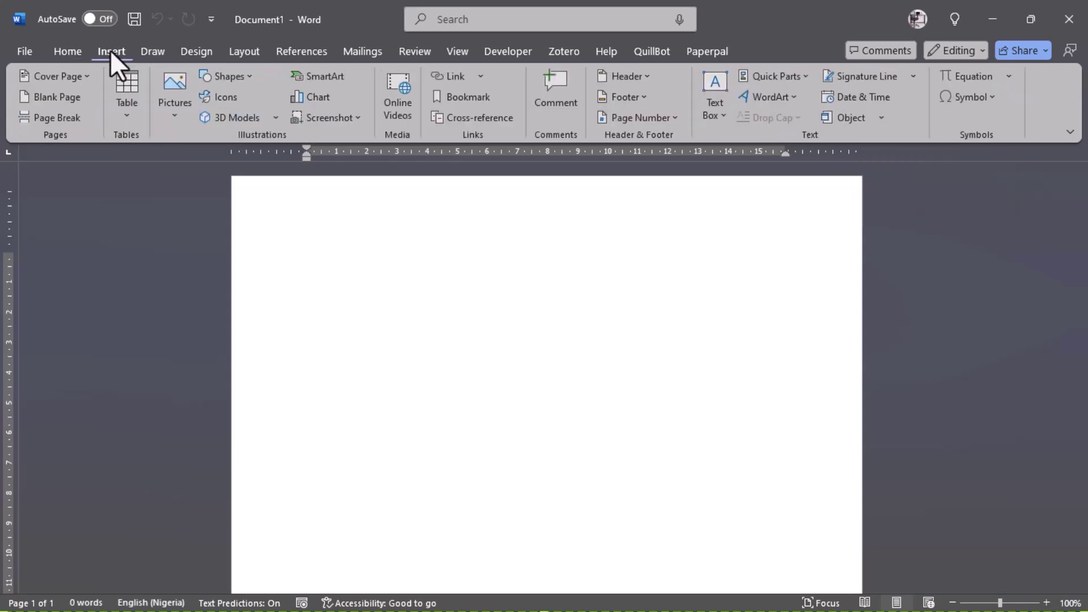
left_click(505, 49)
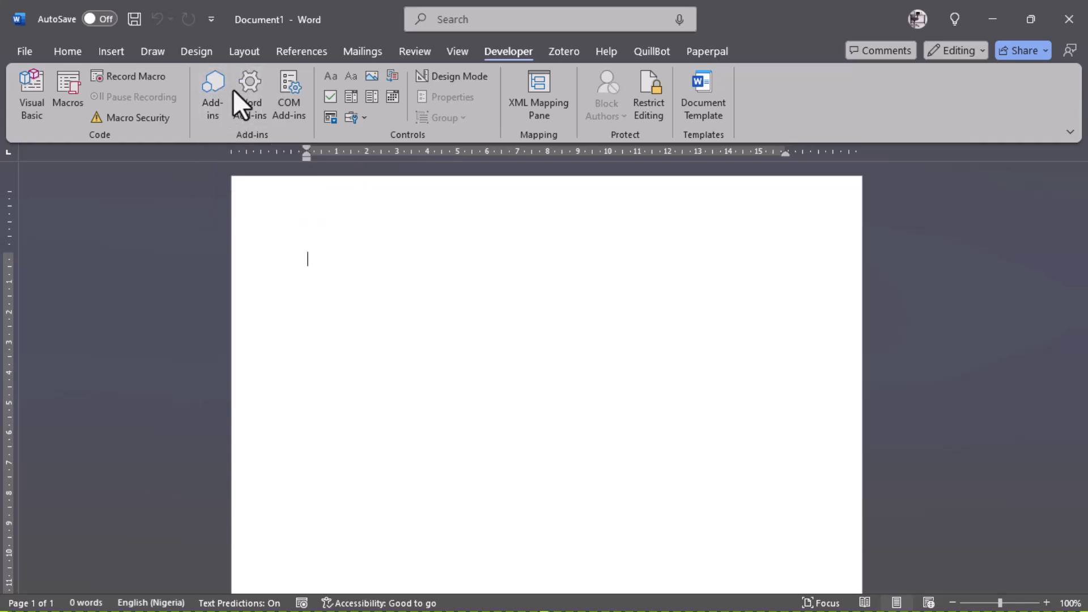
left_click(80, 52)
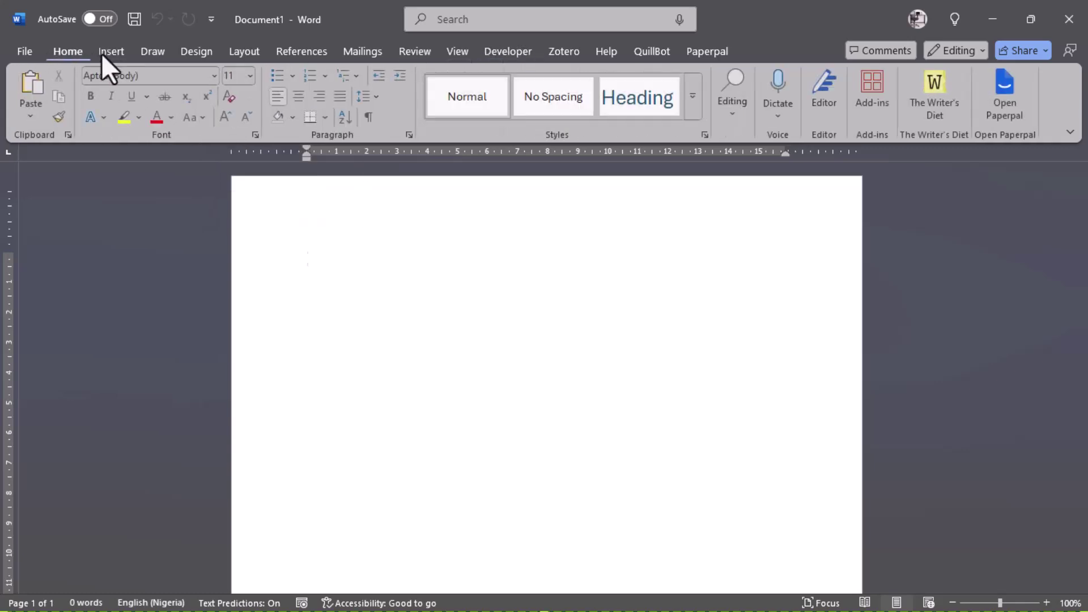
left_click(26, 50)
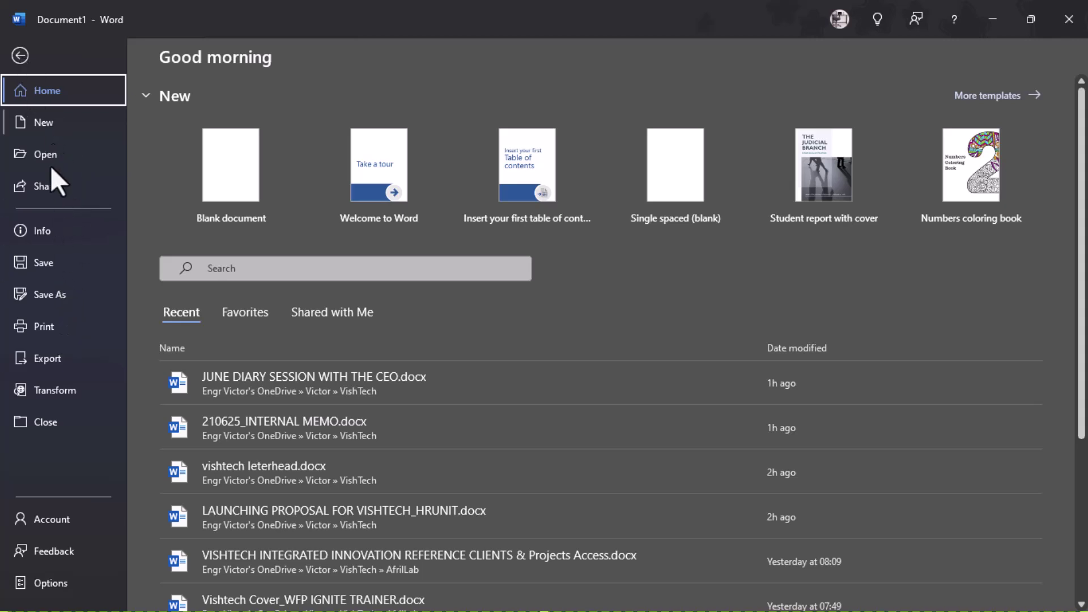
left_click(23, 56)
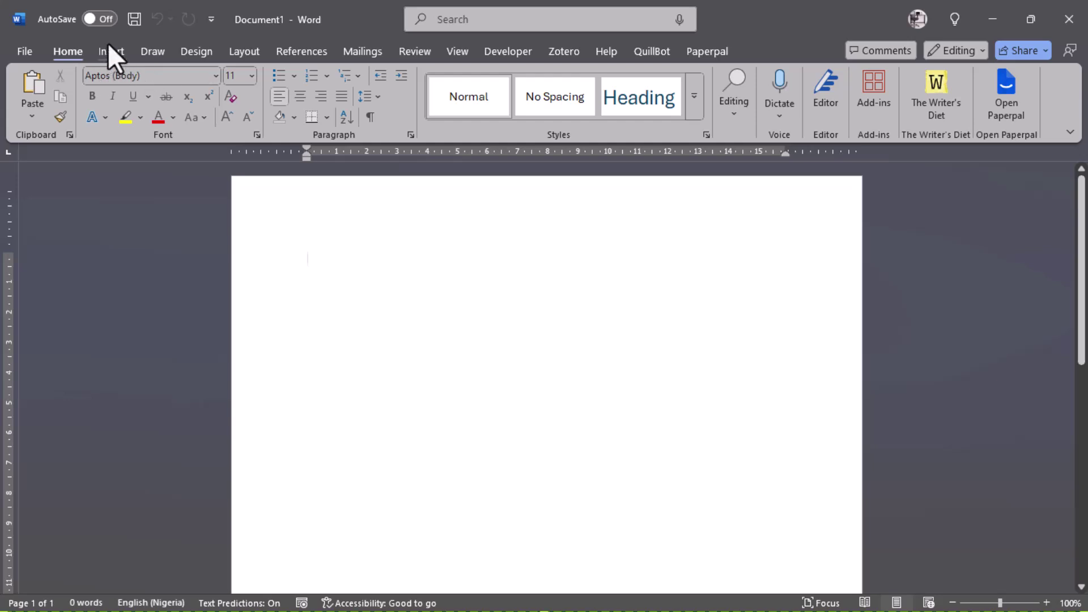
left_click(486, 15)
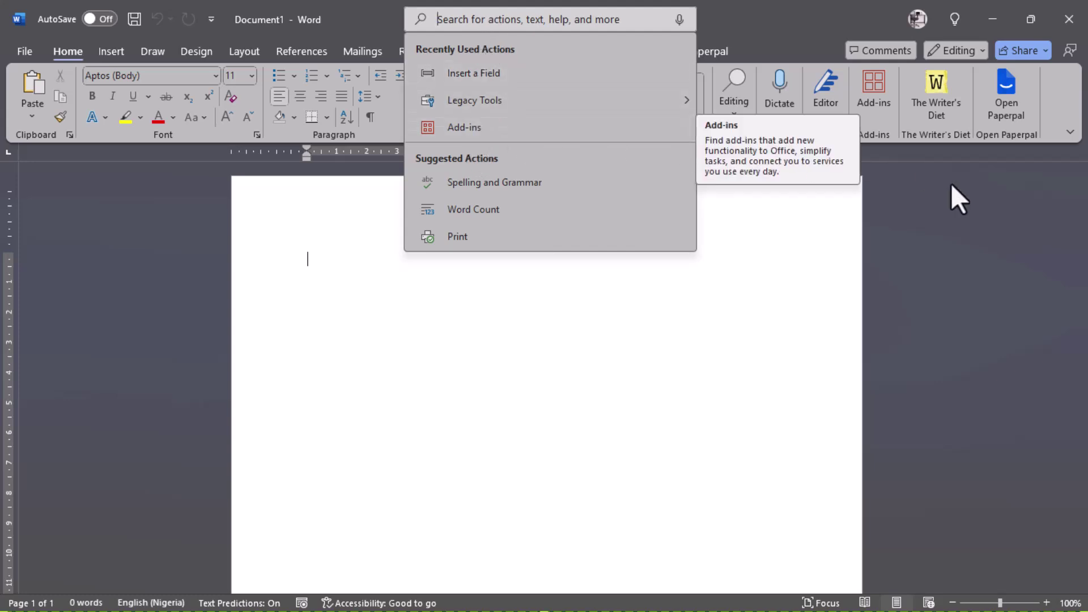
left_click(896, 170)
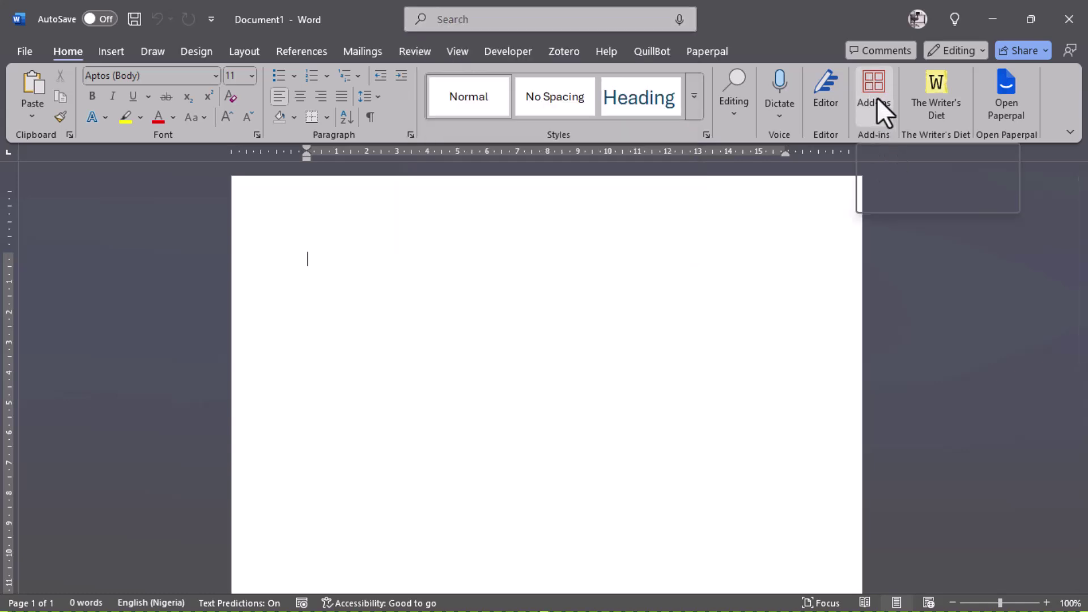
Open Word's add-ins list and search it for "mendel"
left_click(869, 91)
left_click(885, 169)
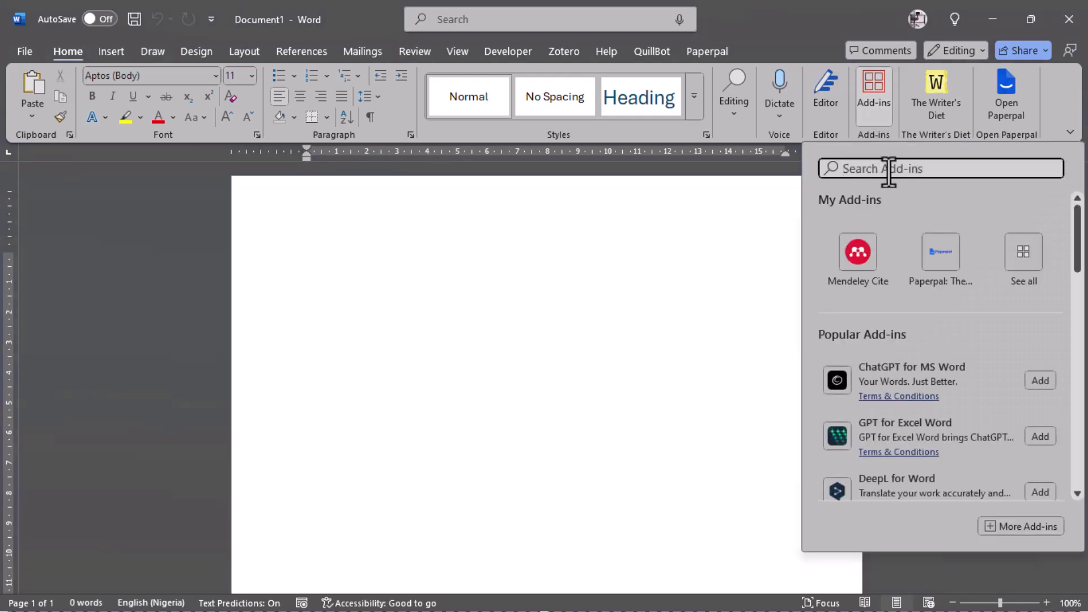
type("me")
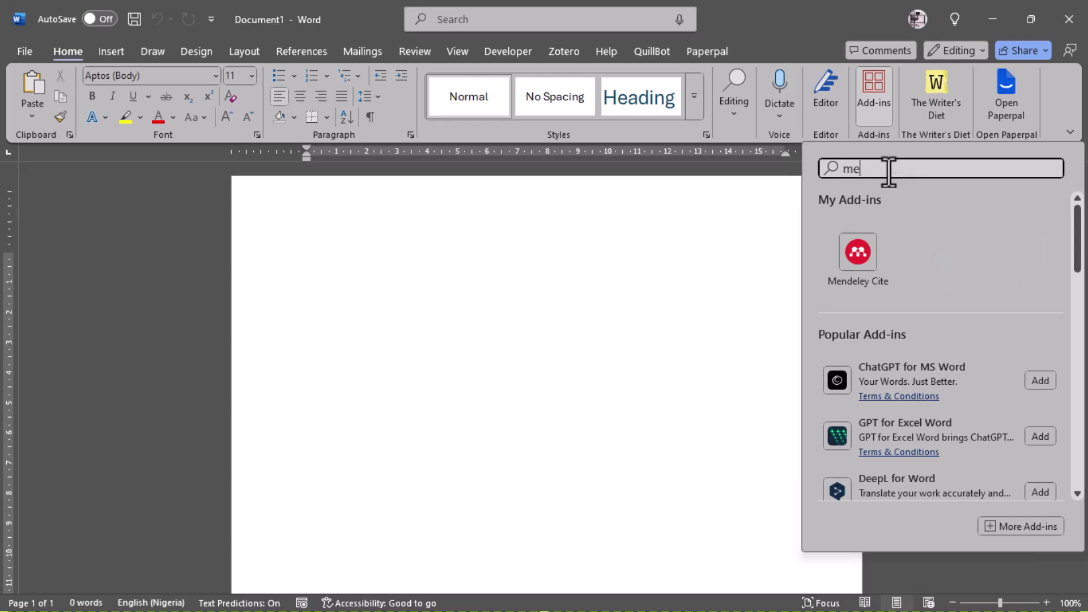
type("ndel")
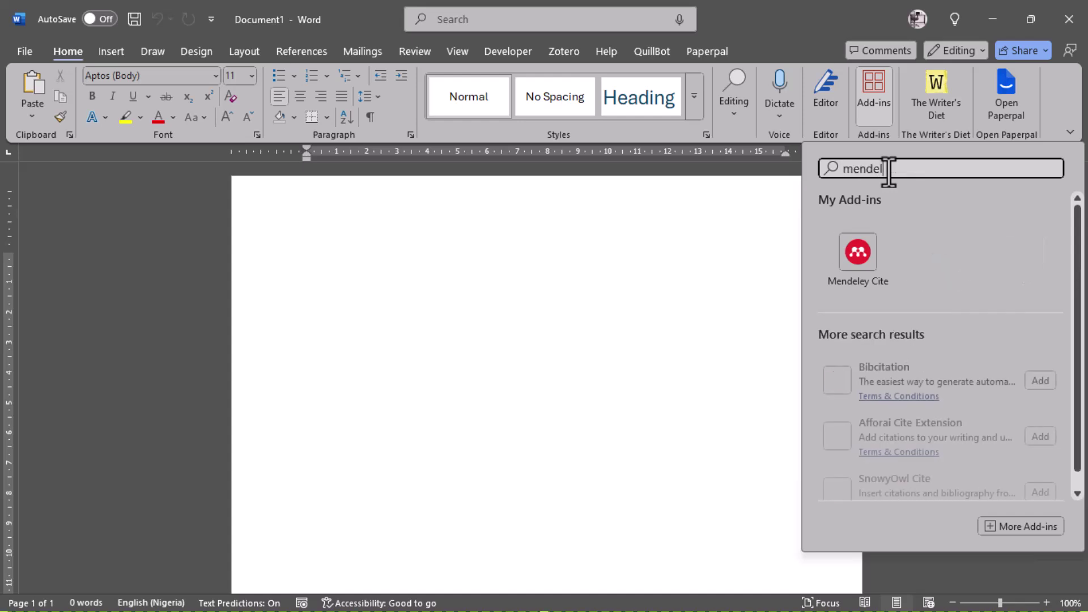
Open the Office Add-ins store and search it for "Mendeley"
left_click(1042, 526)
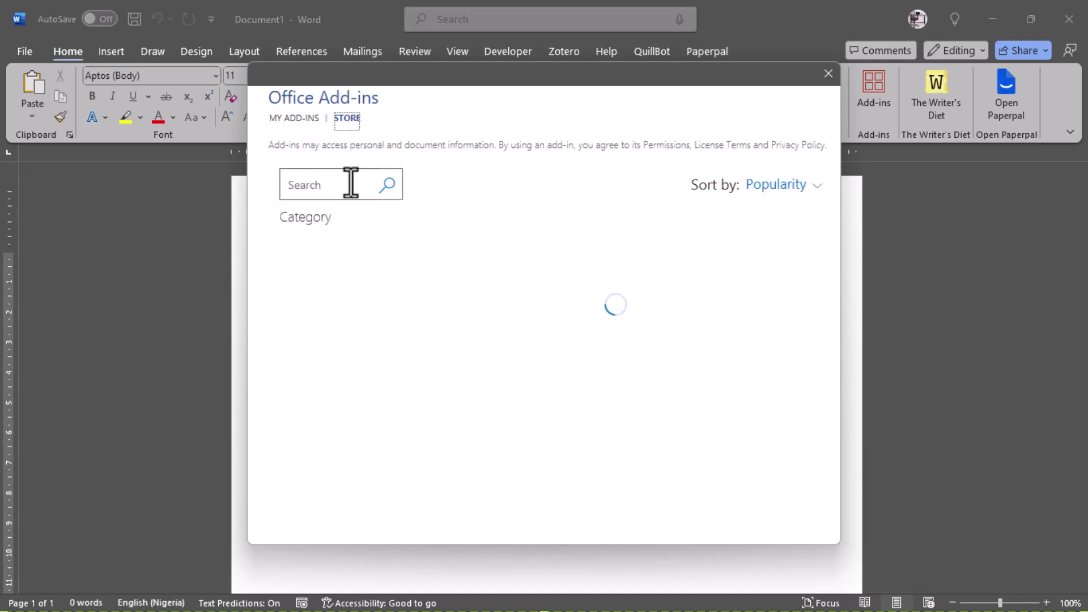
left_click(333, 184)
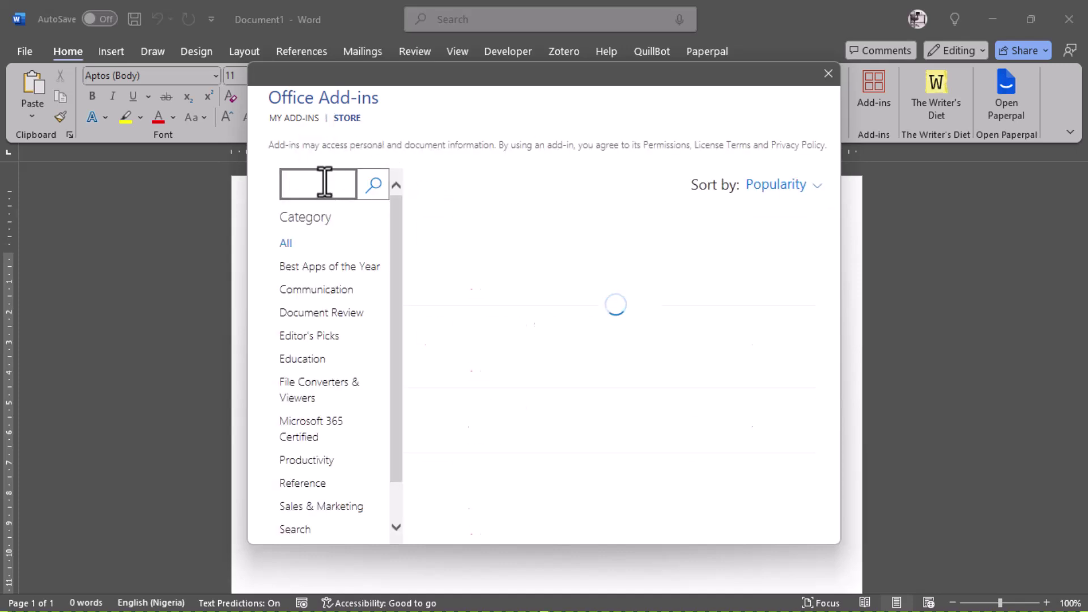
type("Mee")
key("BackSpace")
type("nde")
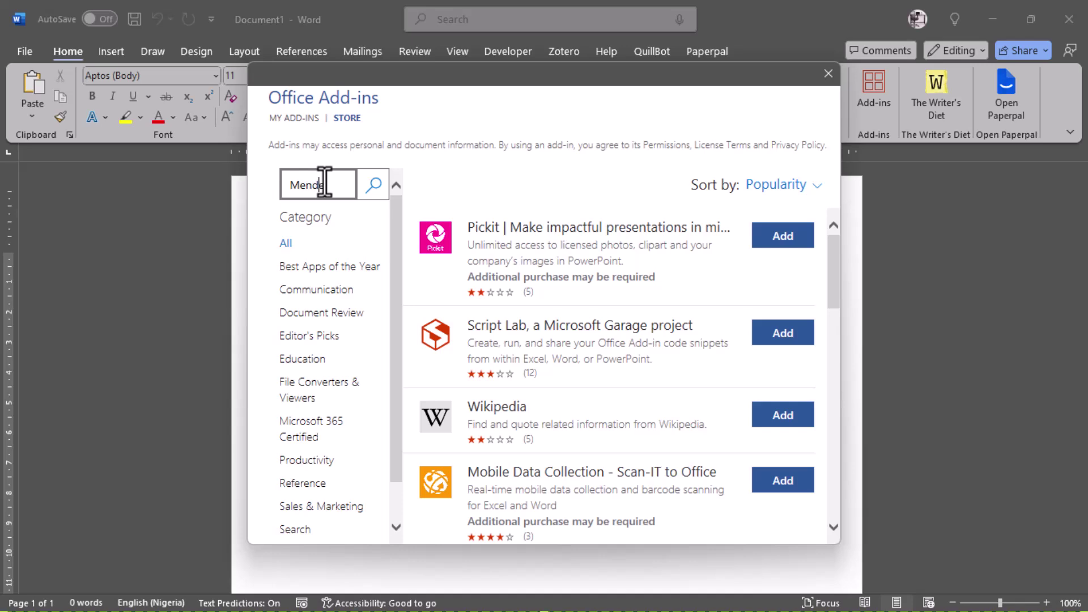
type("ley")
left_click(375, 185)
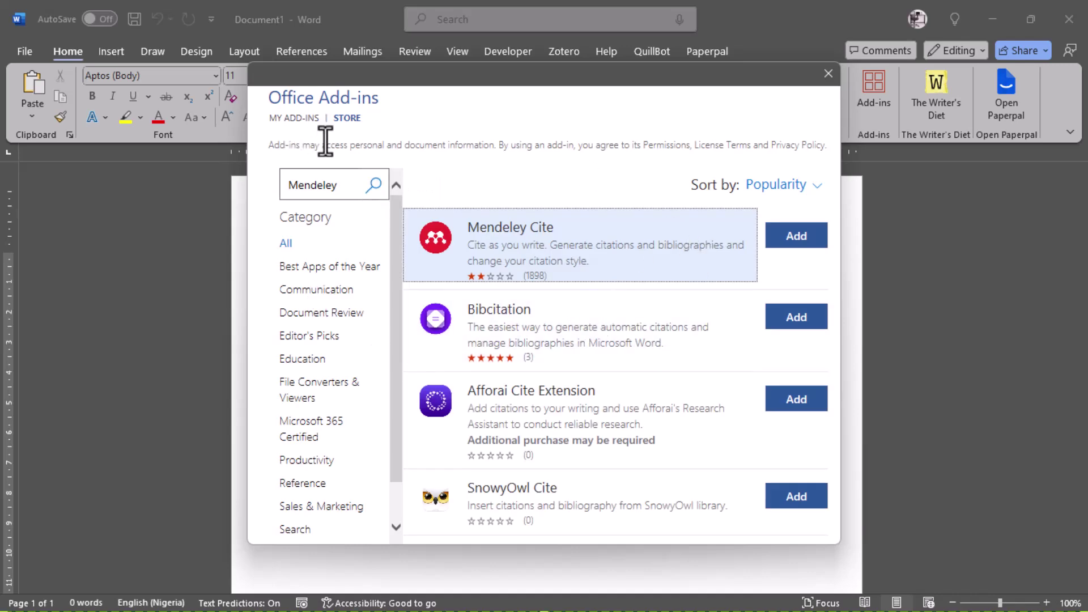
Add Mendeley Cite to Word from the store and accept its license terms and privacy policy
left_click_drag(340, 189, 289, 185)
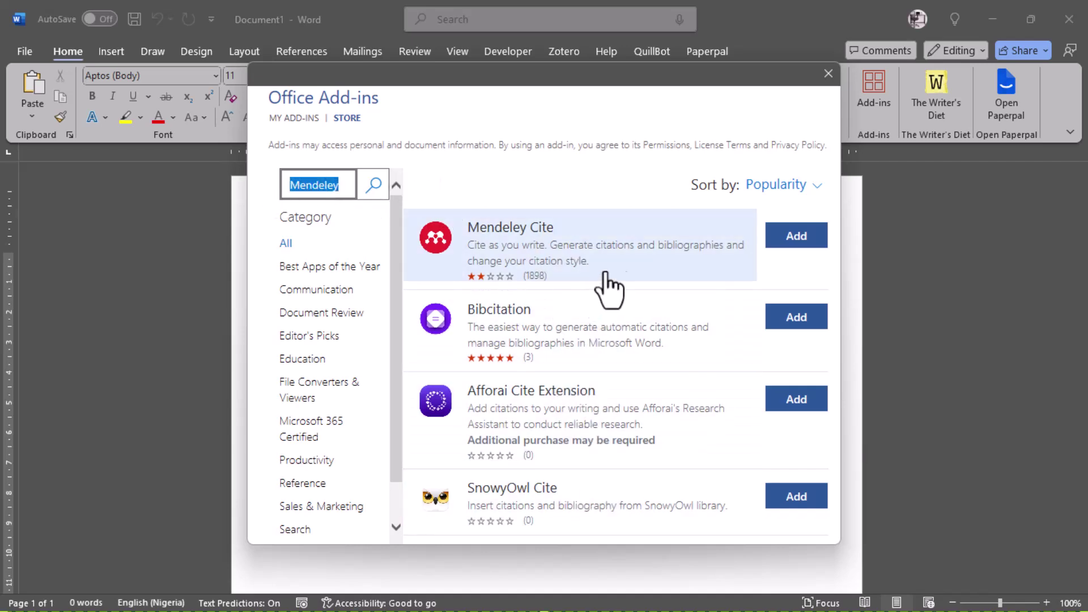
left_click(787, 239)
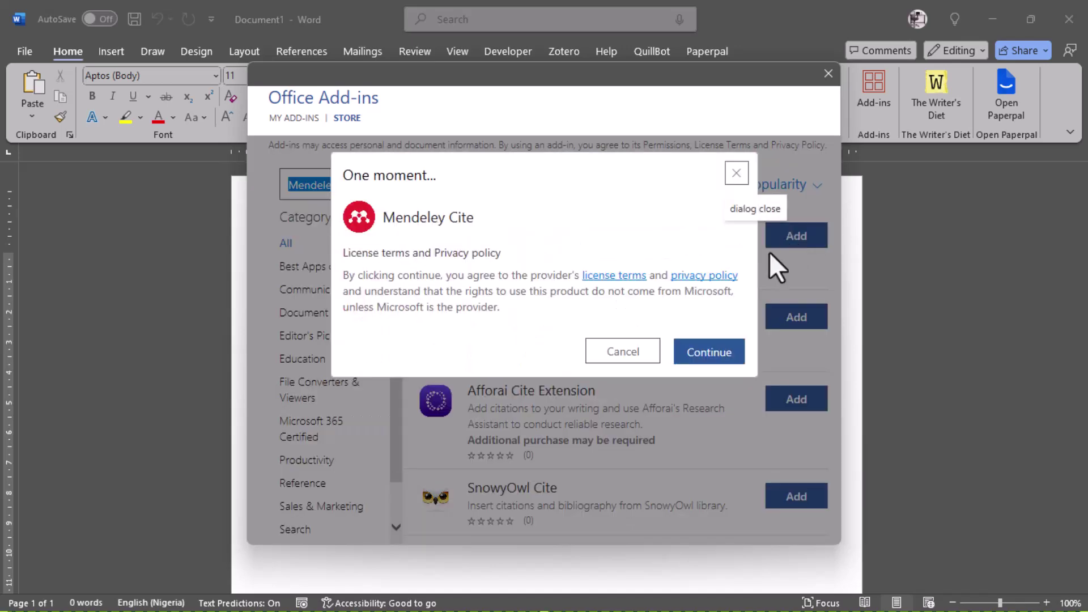
left_click(711, 352)
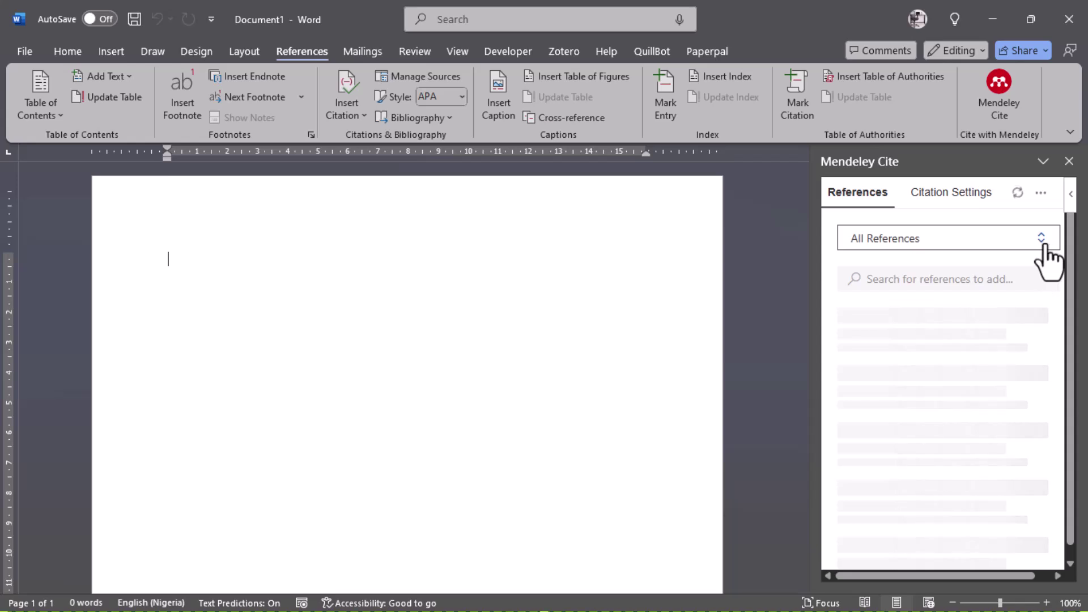
Open the additional options of Mendeley Cite and sign out of the current account
left_click(1041, 195)
left_click(986, 356)
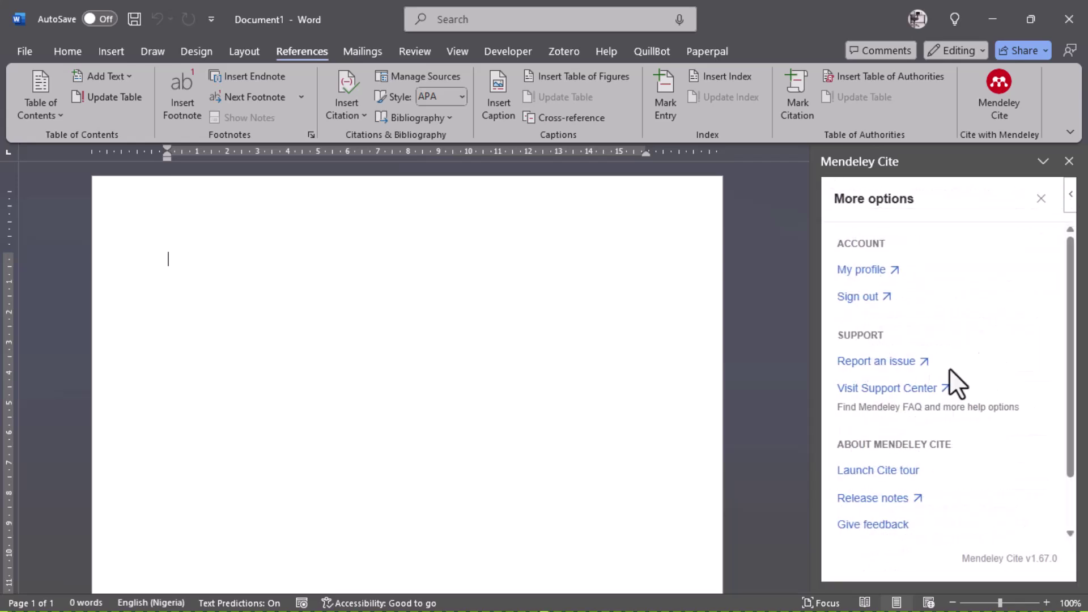
left_click(861, 297)
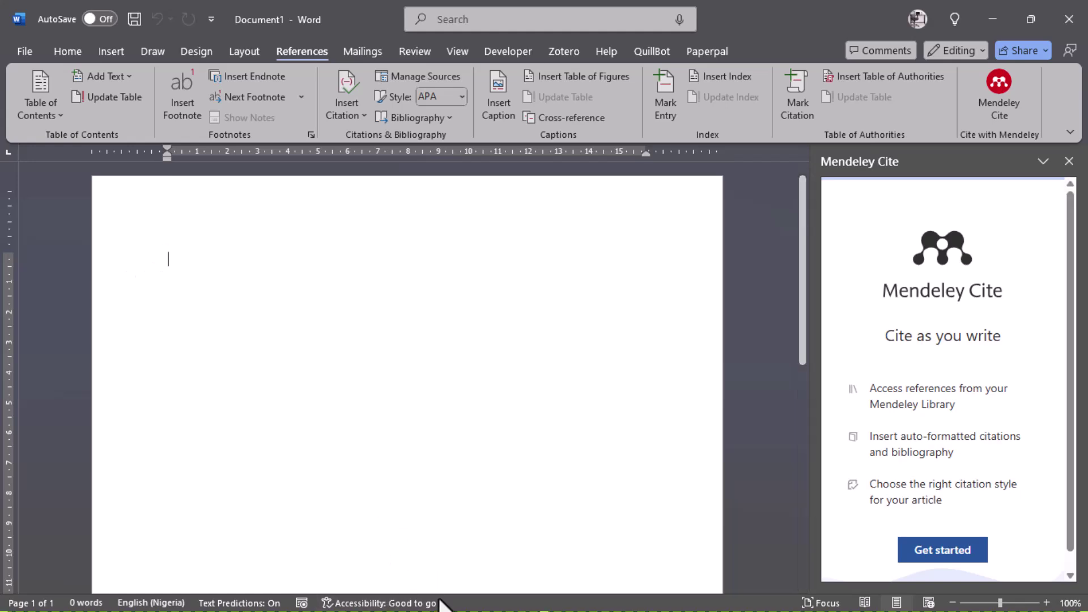
Switch to Chrome and review the Mendeley Cite page, including its AppSource section and the footer download links
key("alt+Tab")
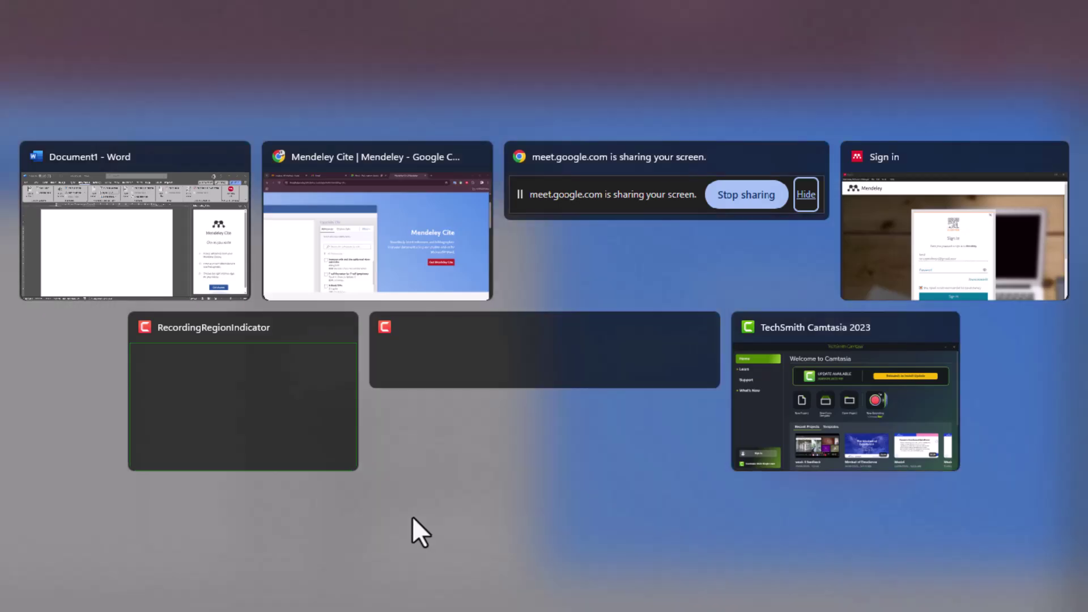
left_click(406, 263)
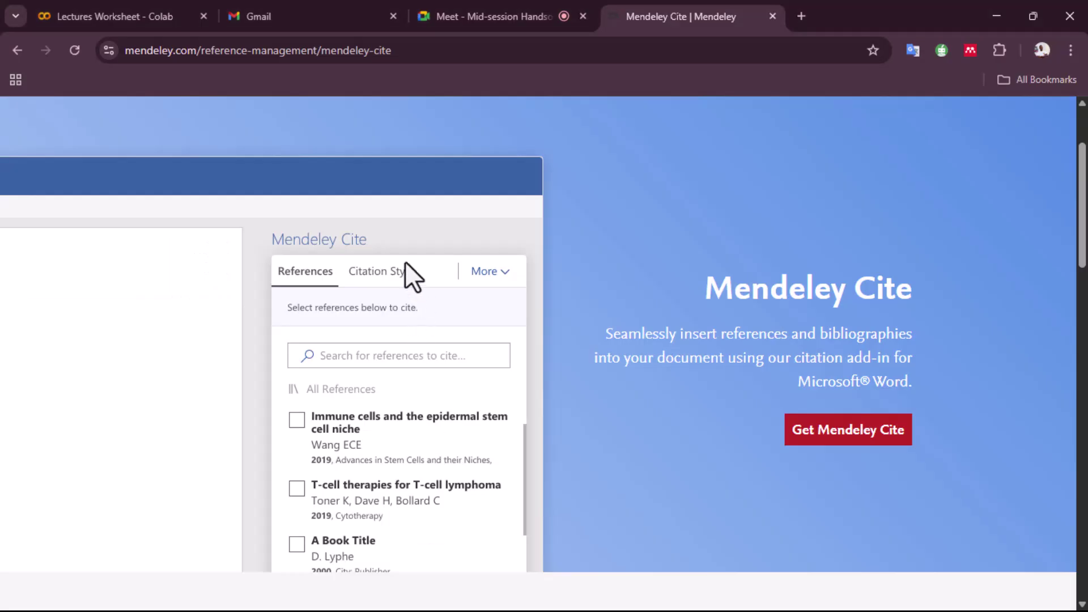
scroll(767, 170, "up", 2)
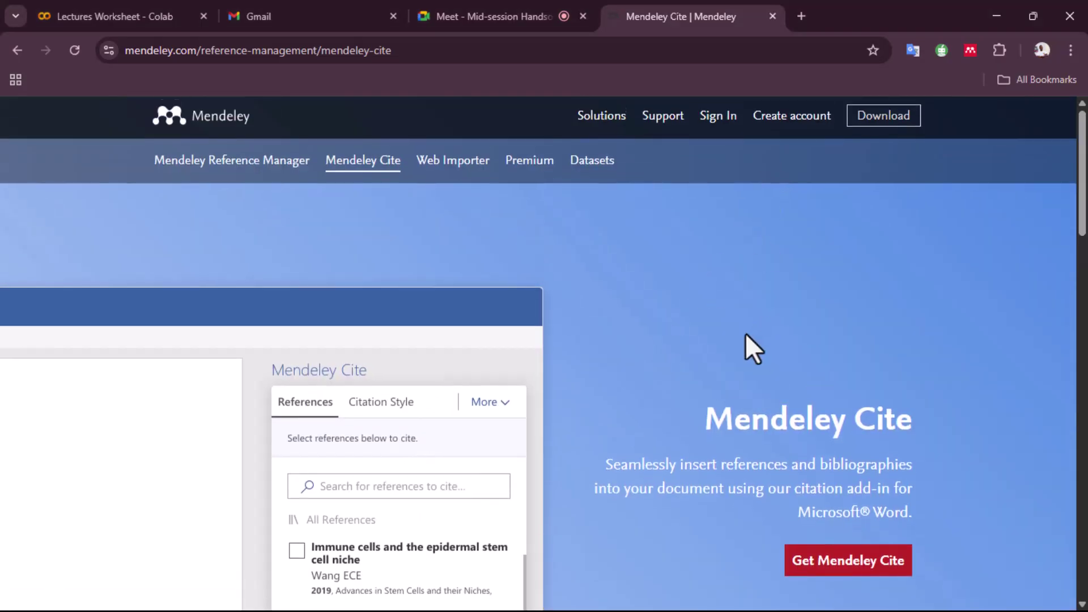
scroll(743, 332, "down", 5)
scroll(751, 286, "down", 10)
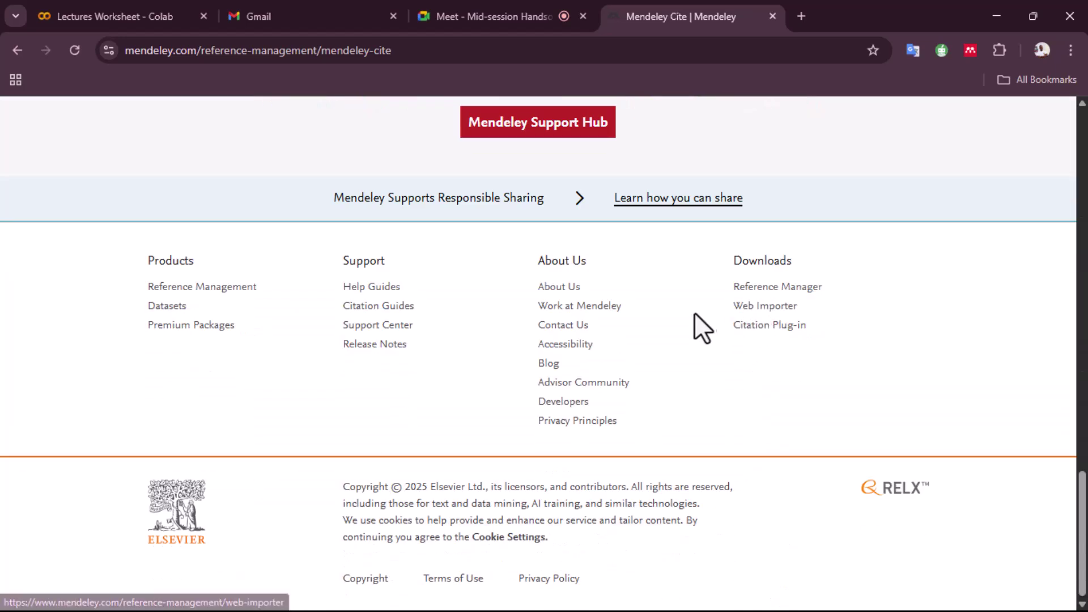
scroll(697, 320, "up", 10)
scroll(680, 306, "up", 8)
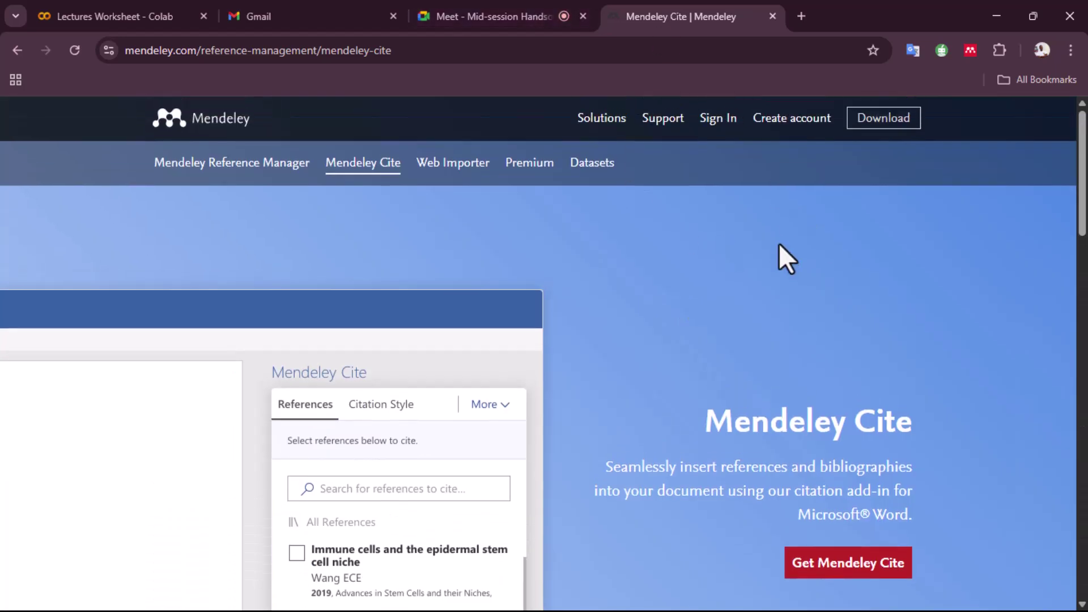
scroll(768, 317, "down", 8)
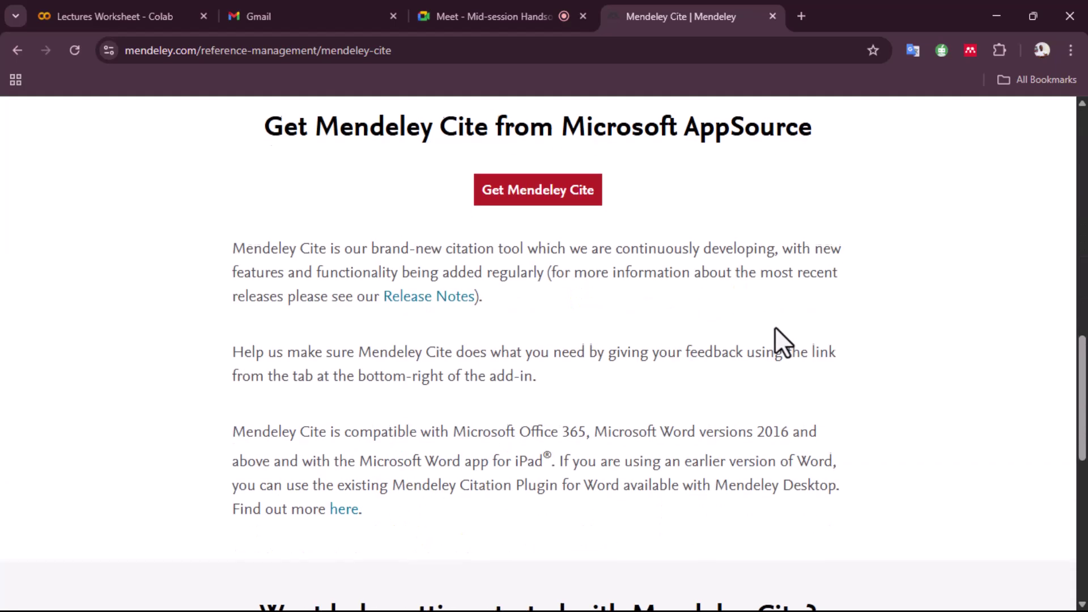
scroll(778, 327, "up", 8)
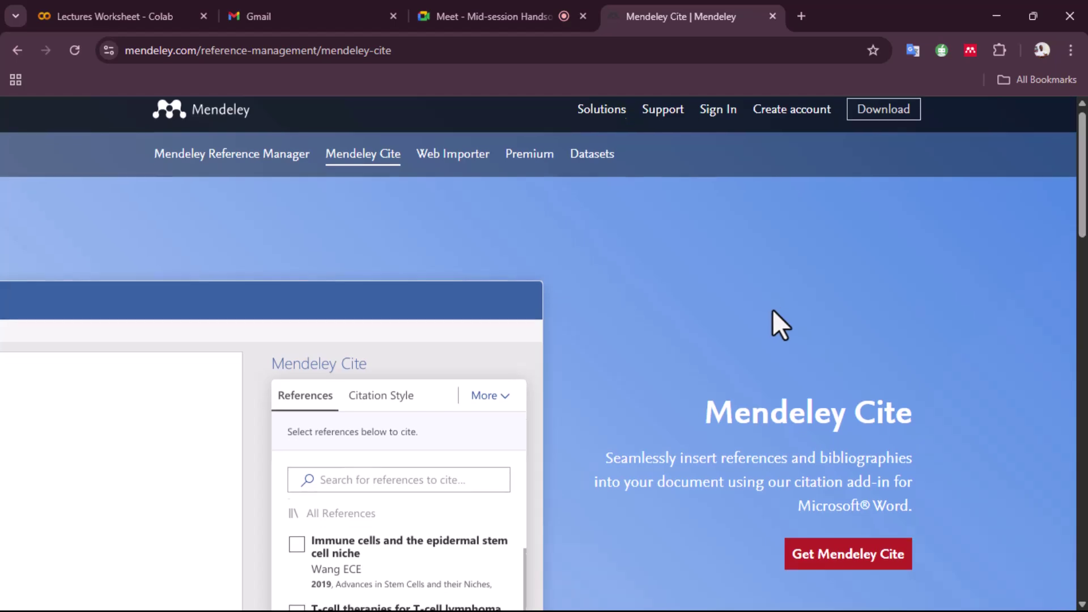
scroll(774, 309, "down", 7)
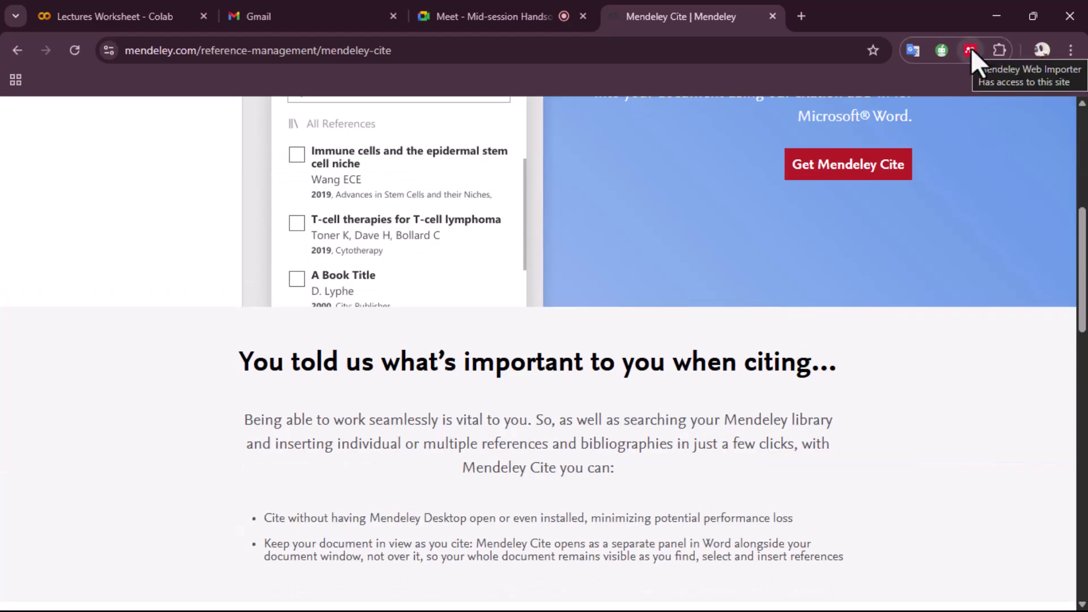
scroll(746, 333, "down", 5)
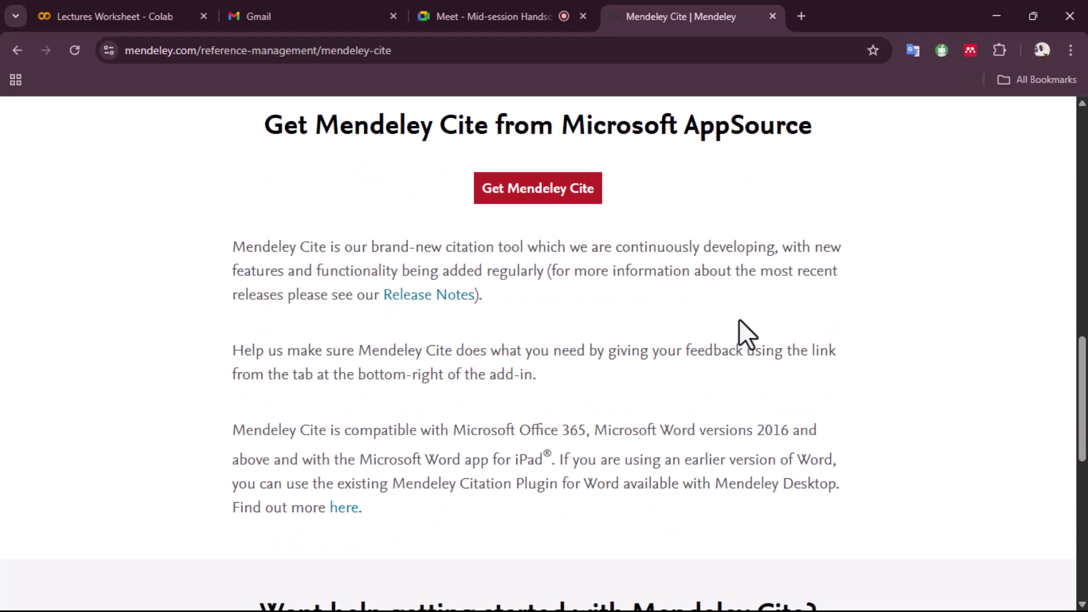
Show the Mendeley Web Importer sign-in panel over the Mendeley Cite page and dismiss it
scroll(777, 540, "down", 8)
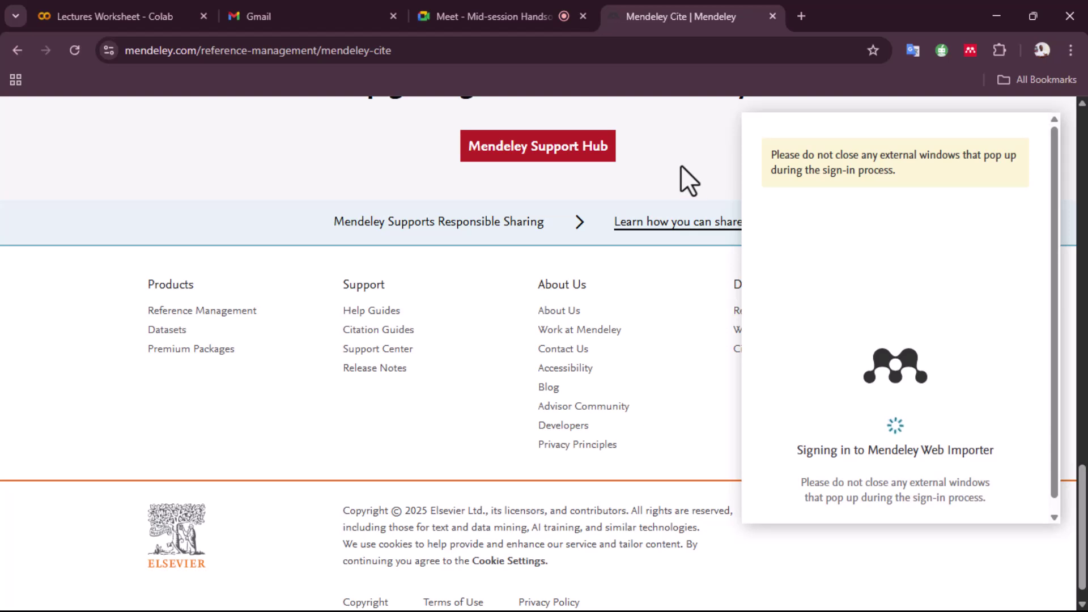
scroll(559, 340, "down", 1)
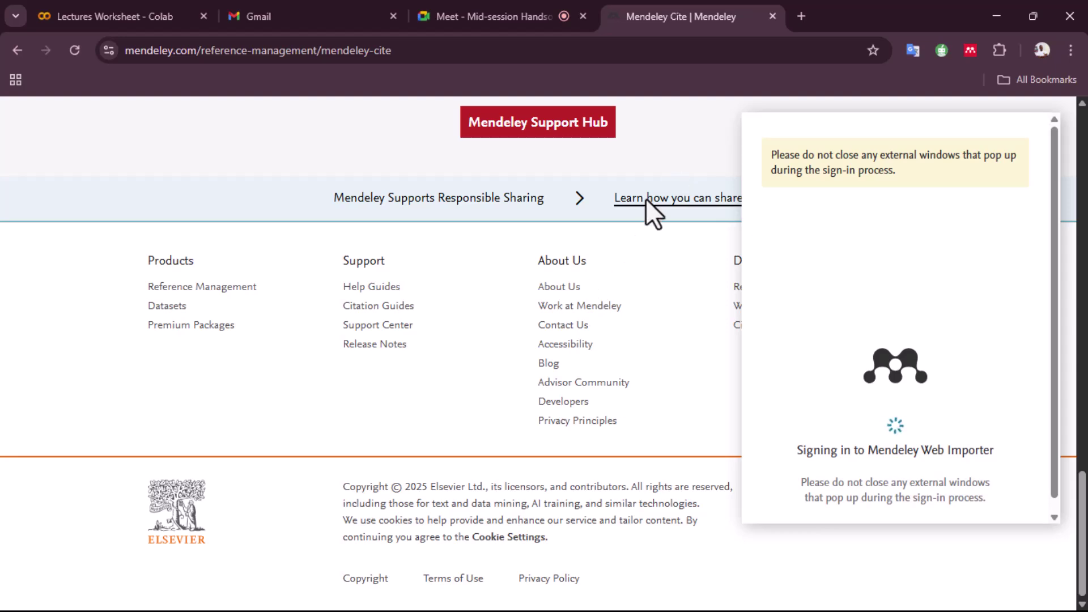
scroll(523, 487, "up", 20)
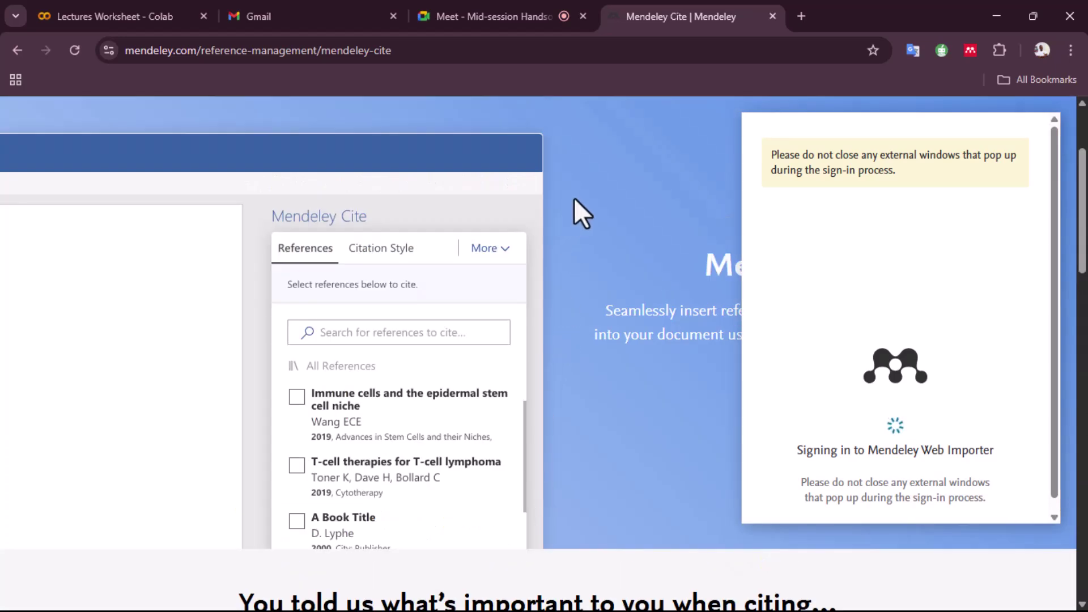
left_click(1038, 137)
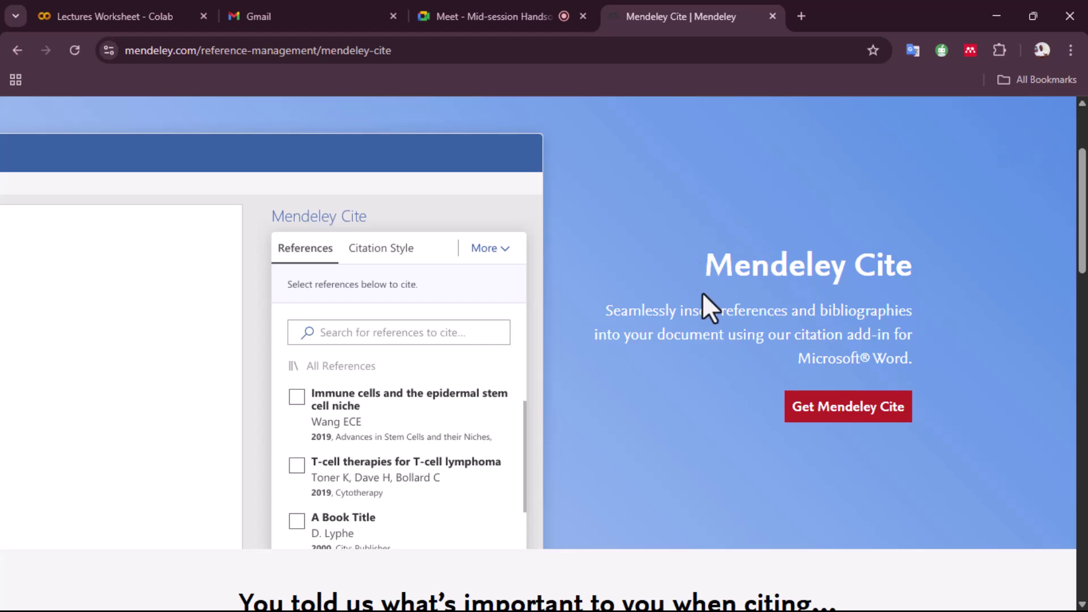
Start creating a Mendeley account and decline access through the organization
scroll(688, 310, "up", 3)
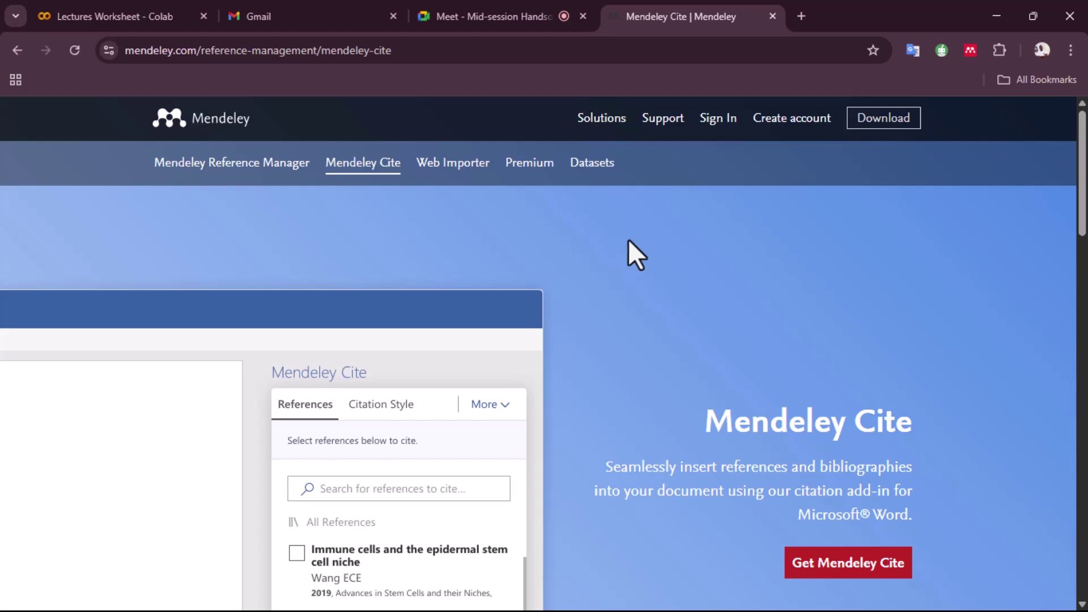
scroll(632, 241, "down", 3)
scroll(703, 267, "up", 3)
left_click(764, 130)
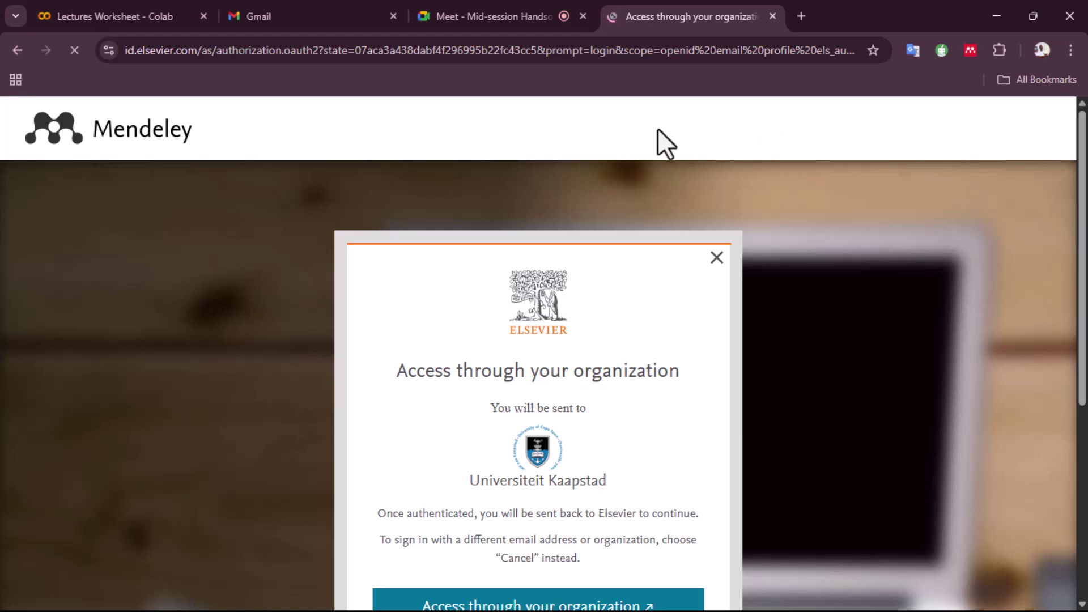
scroll(698, 251, "down", 5)
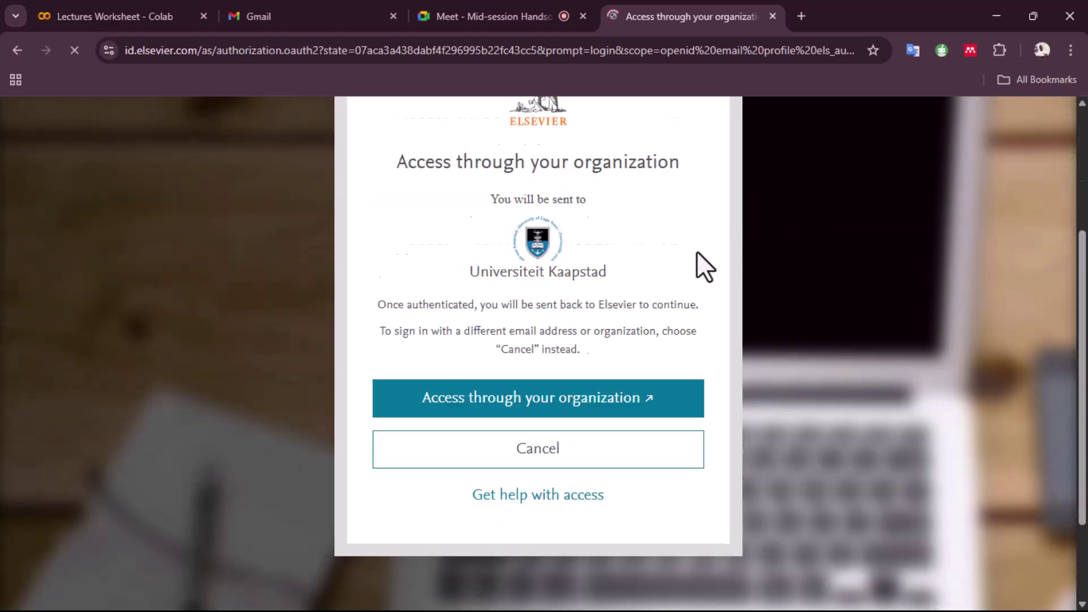
scroll(750, 373, "up", 4)
scroll(736, 389, "down", 1)
scroll(736, 389, "down", 2)
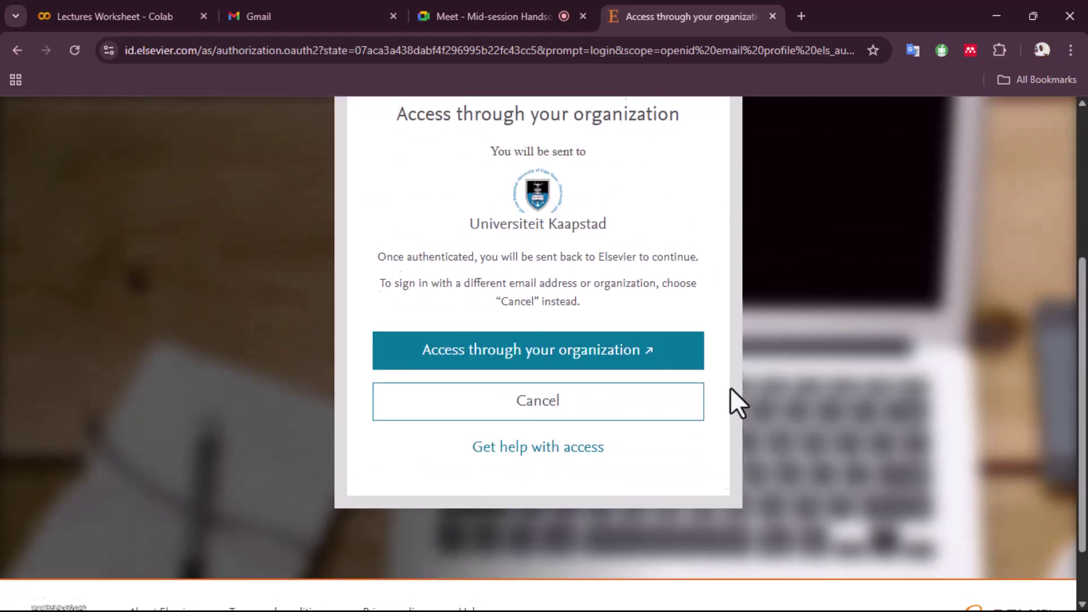
scroll(730, 386, "up", 2)
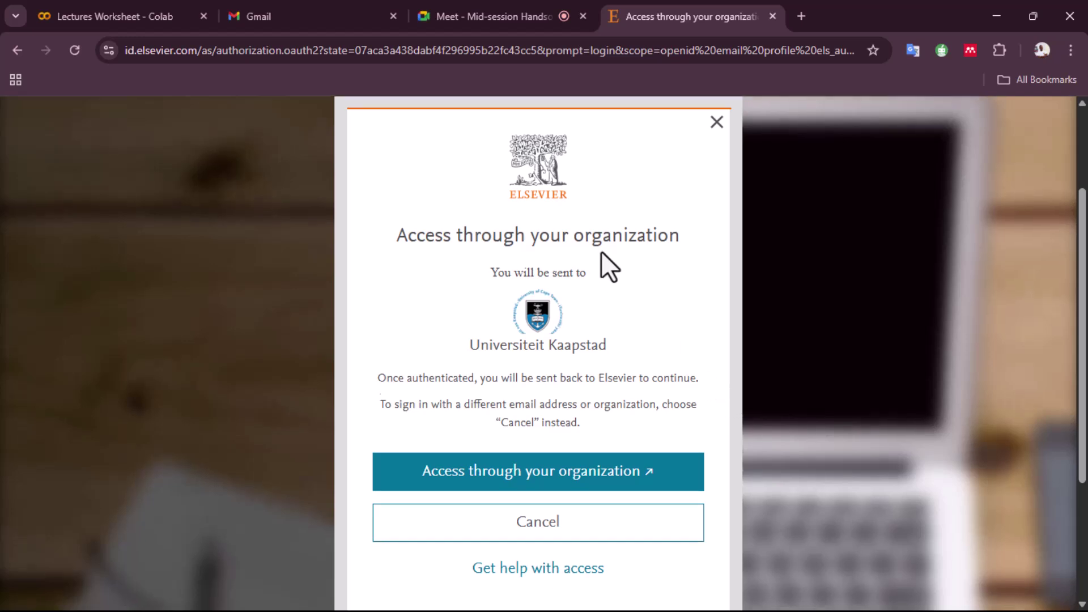
scroll(601, 250, "down", 2)
left_click(619, 398)
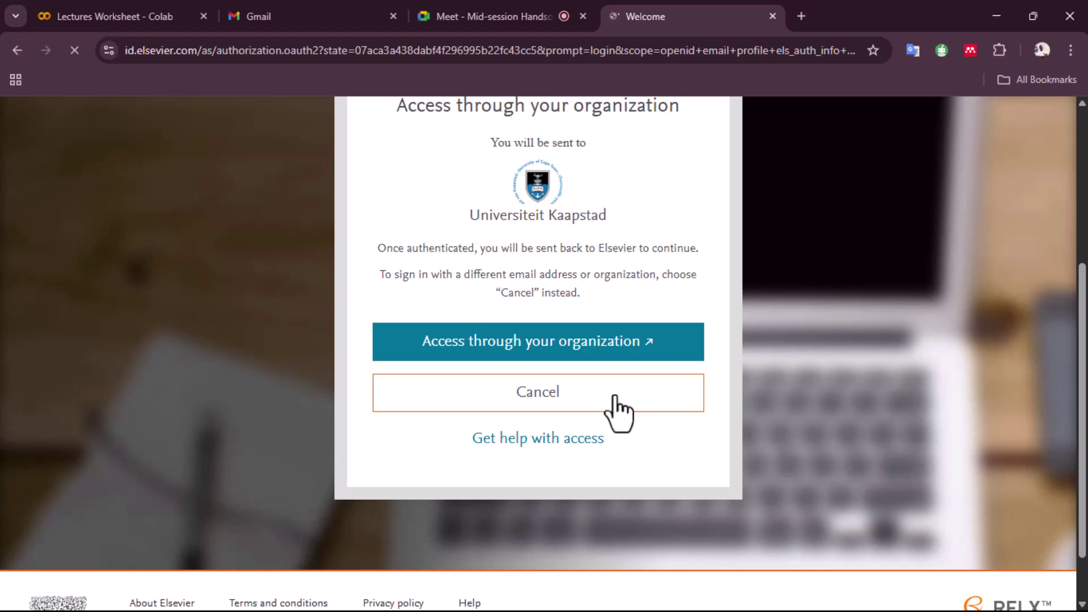
Fill in the saved account email on the Welcome form and return to the organization access page without submitting it
scroll(617, 405, "down", 2)
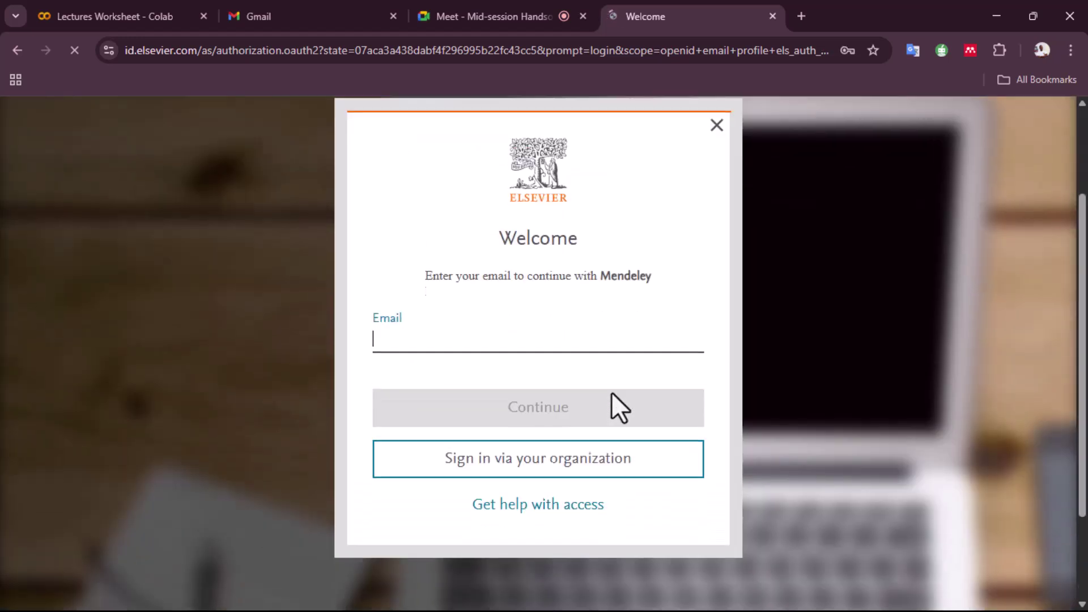
left_click(586, 340)
left_click(540, 316)
left_click(539, 332)
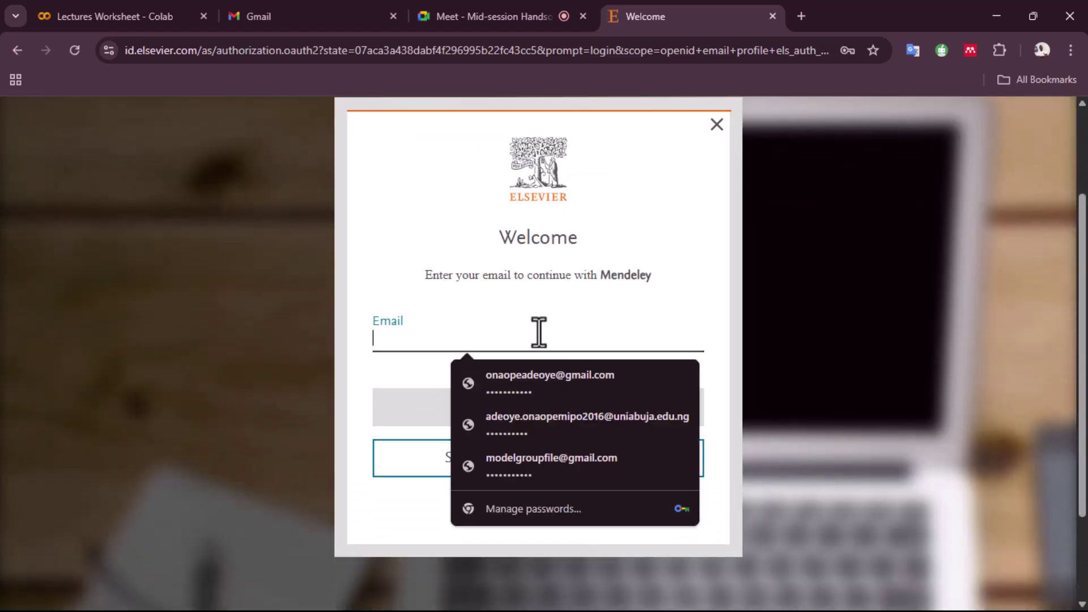
left_click(549, 385)
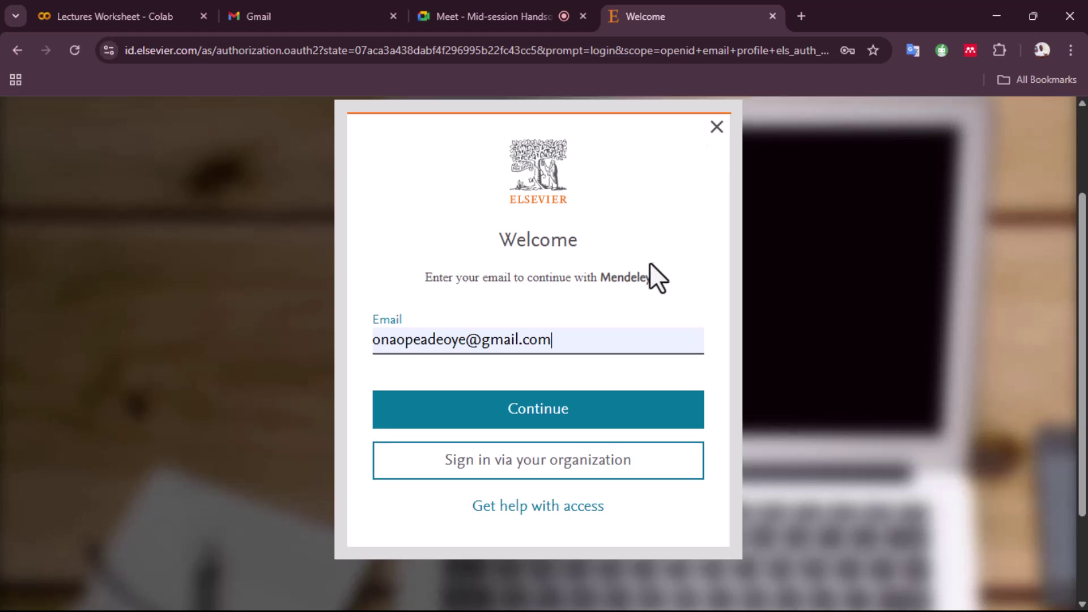
scroll(263, 170, "up", 2)
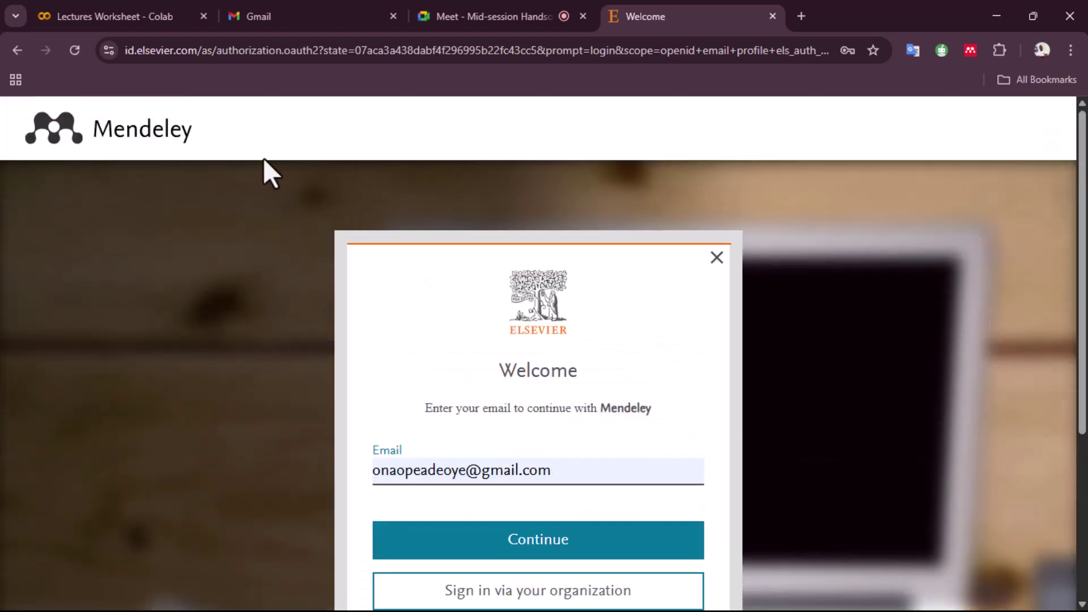
left_click(22, 50)
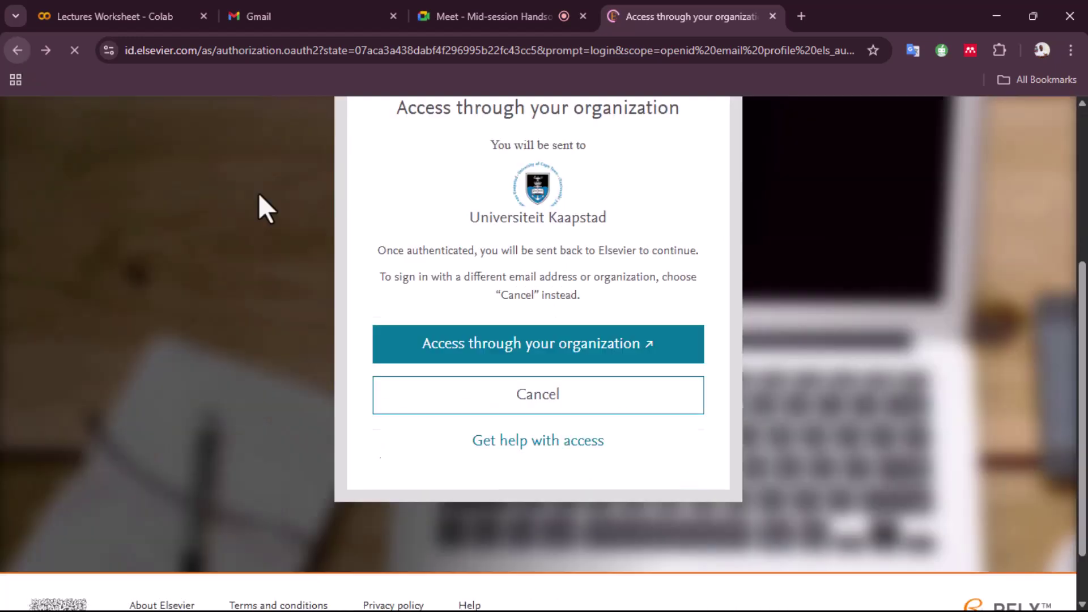
Decline the organization access again and look over the email form for continuing with Mendeley
scroll(339, 283, "down", 5)
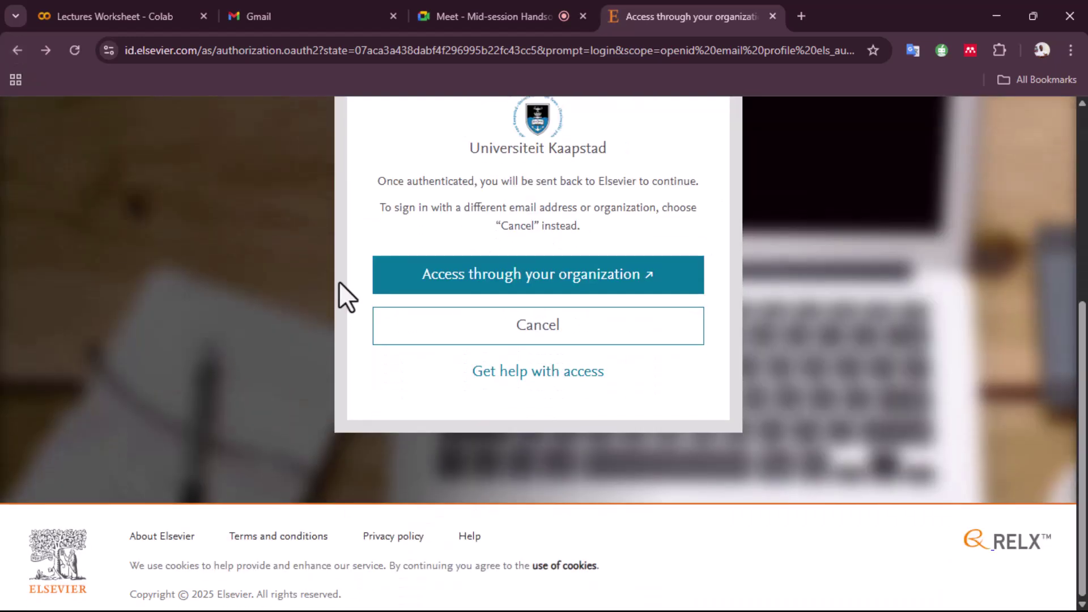
left_click(475, 334)
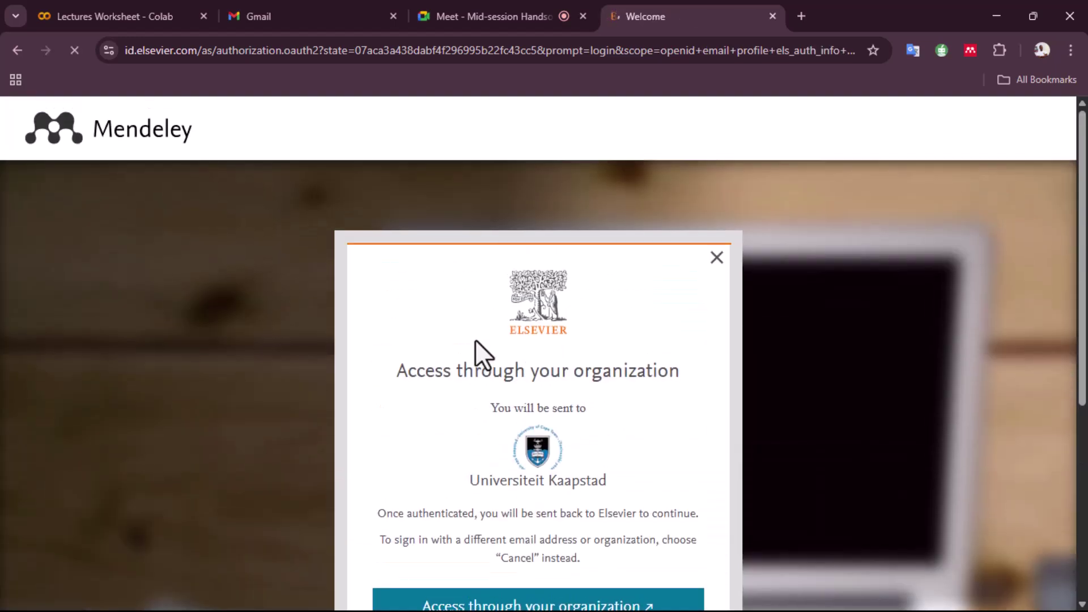
scroll(475, 339, "down", 2)
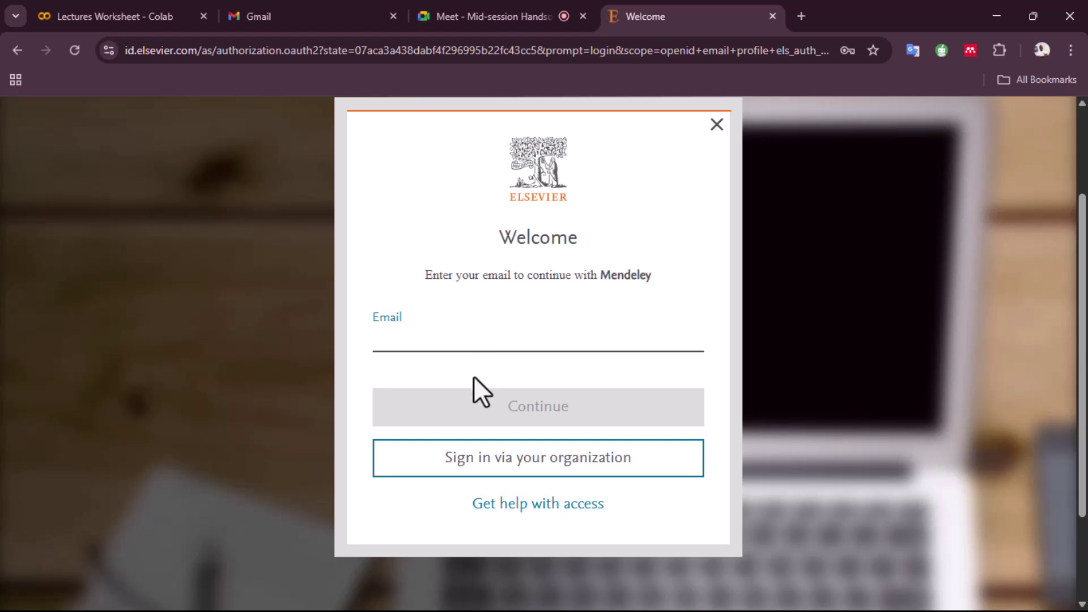
left_click(521, 504)
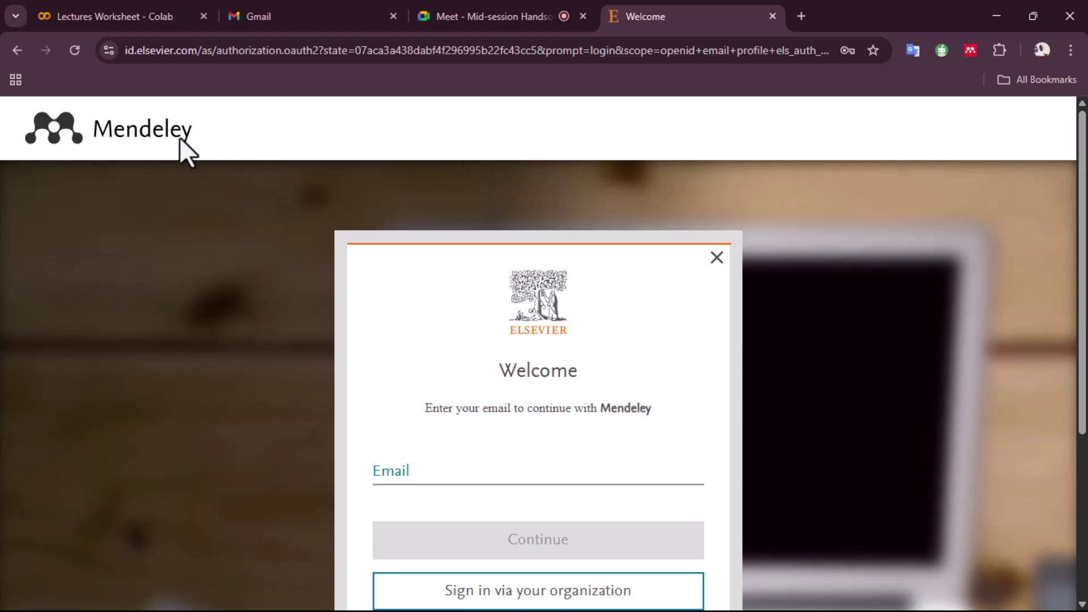
scroll(491, 242, "down", 4)
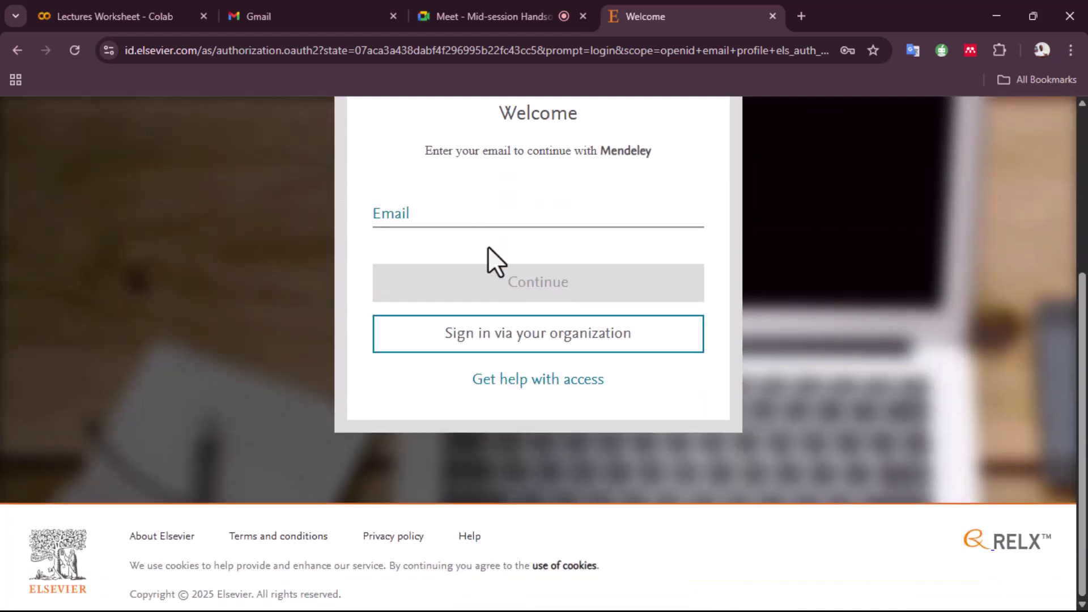
Open the Elsevier website from the email form's footer, and return from the form to the Mendeley Cite page
left_click(69, 553)
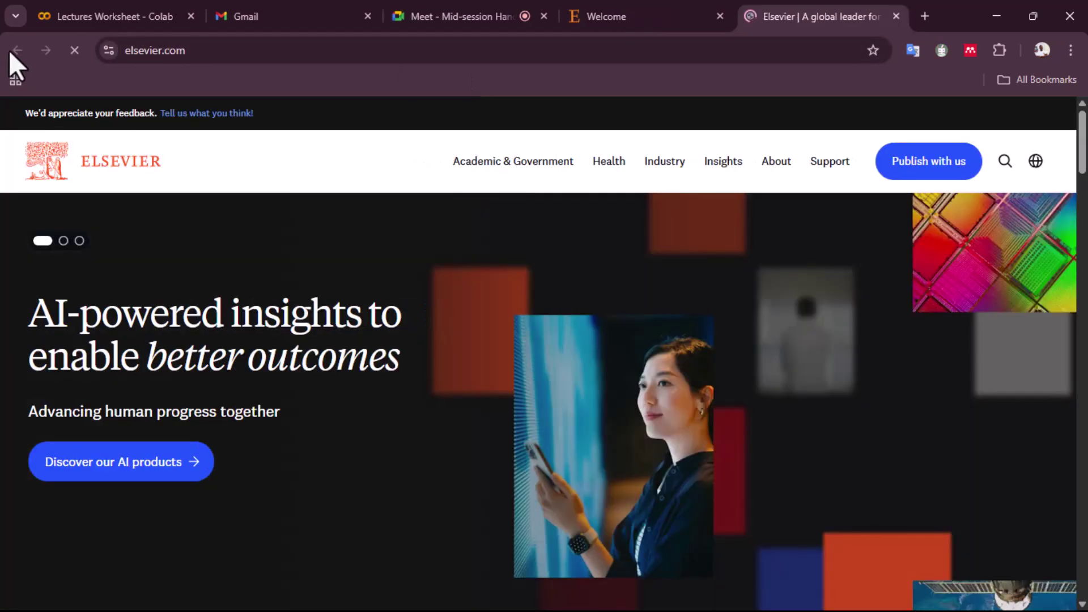
left_click(669, 20)
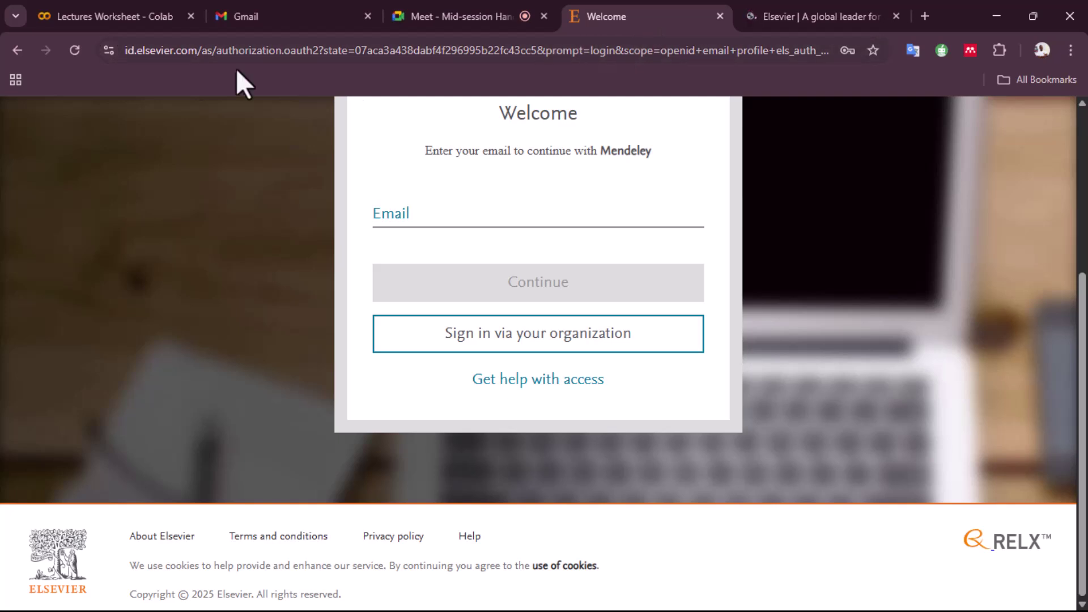
left_click(14, 52)
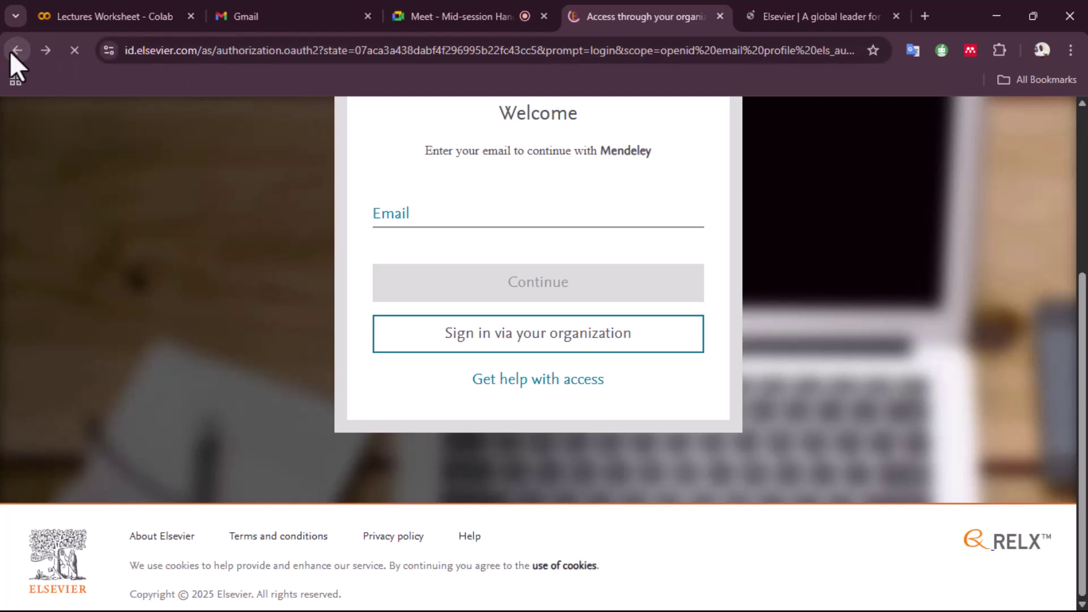
scroll(107, 163, "down", 5)
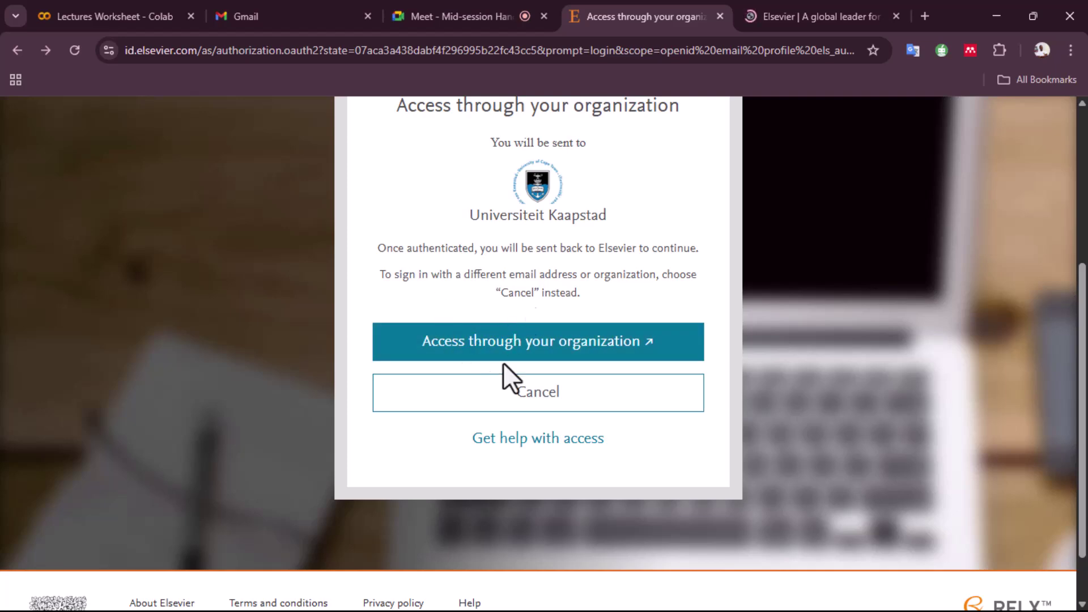
scroll(532, 348, "up", 5)
left_click(11, 50)
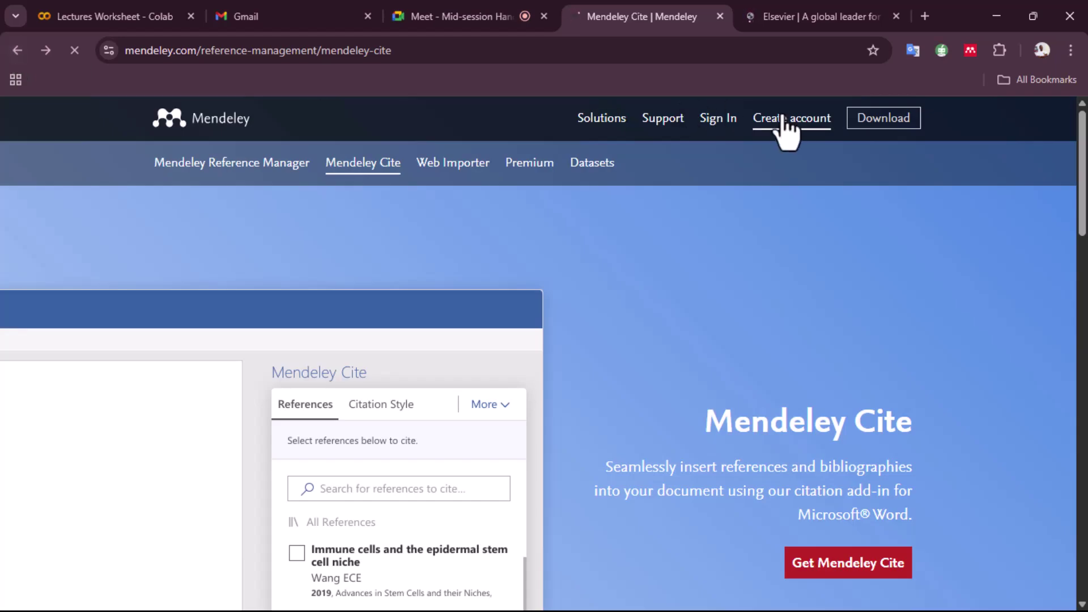
Restart the Mendeley account creation without organization access and close the Elsevier website's browser tab
left_click(779, 120)
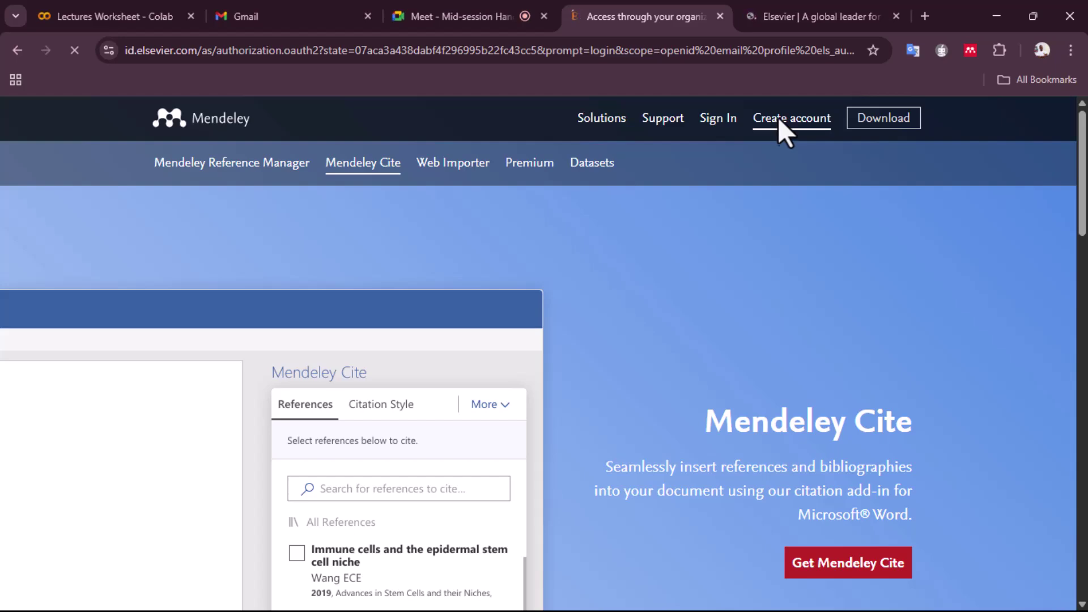
scroll(782, 141, "down", 5)
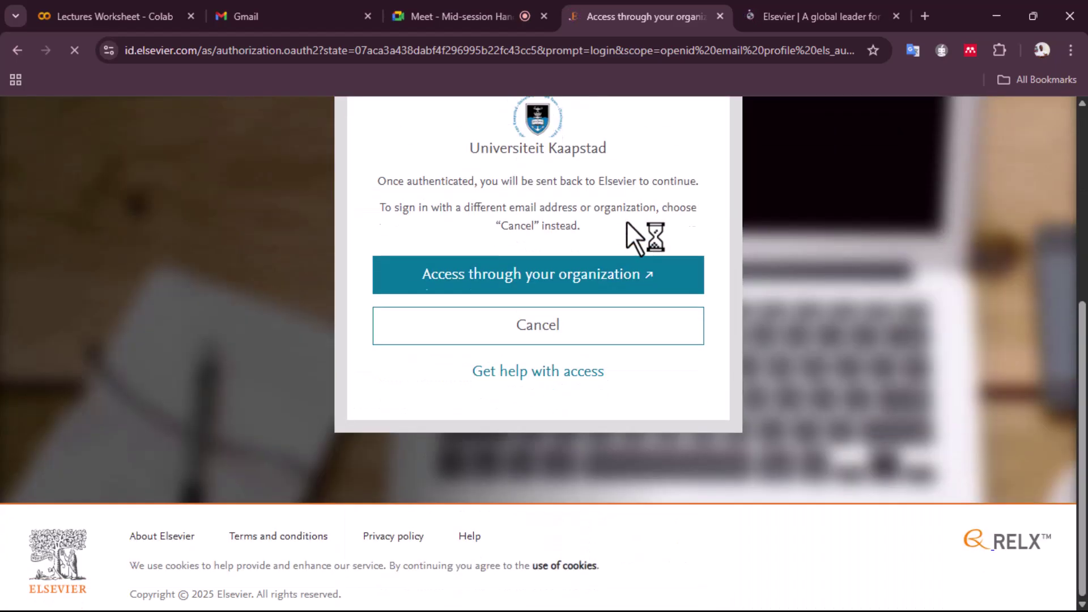
left_click(602, 339)
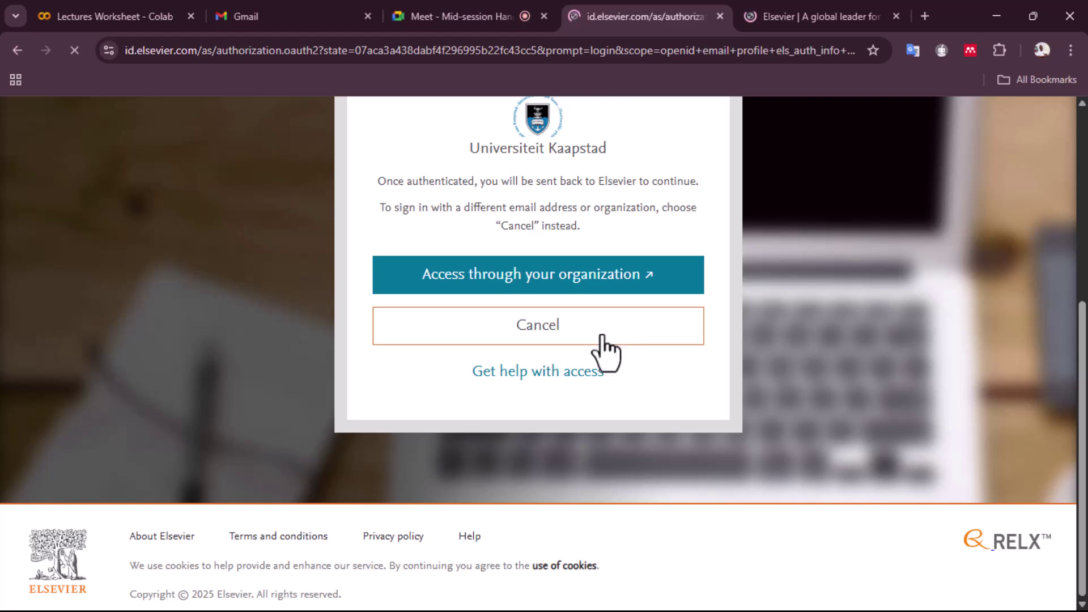
left_click(894, 15)
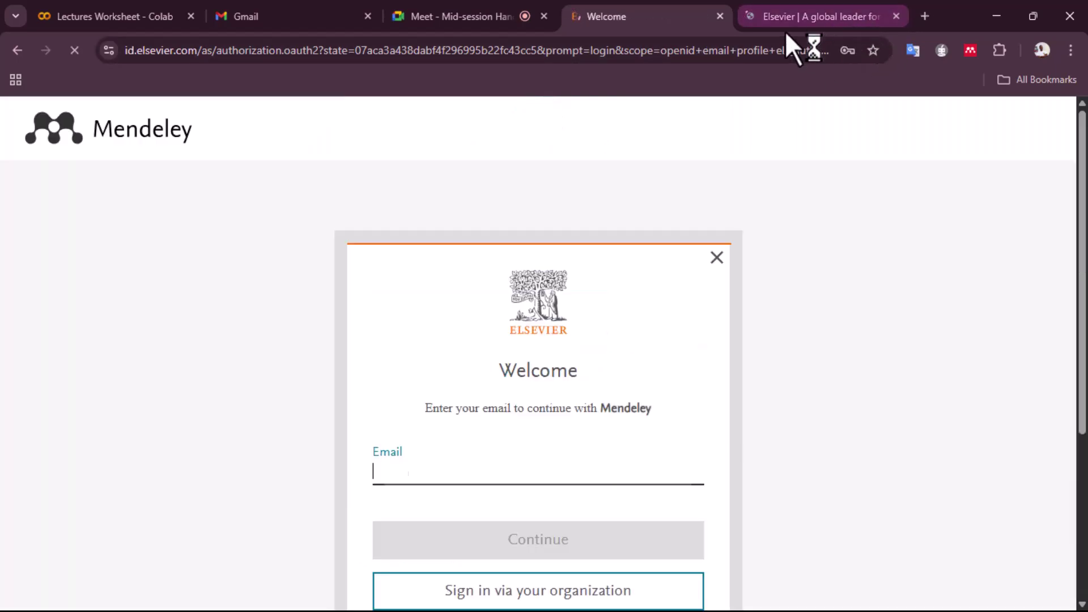
Open the Find your organization form and return to the email form without submitting anything
scroll(682, 200, "down", 3)
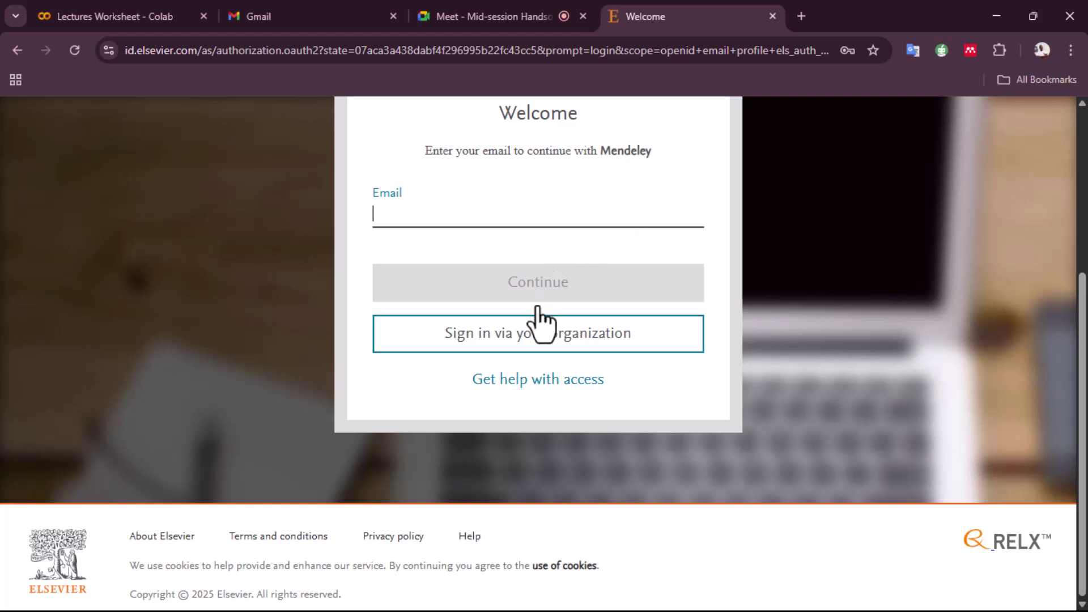
scroll(532, 314, "up", 2)
left_click(522, 466)
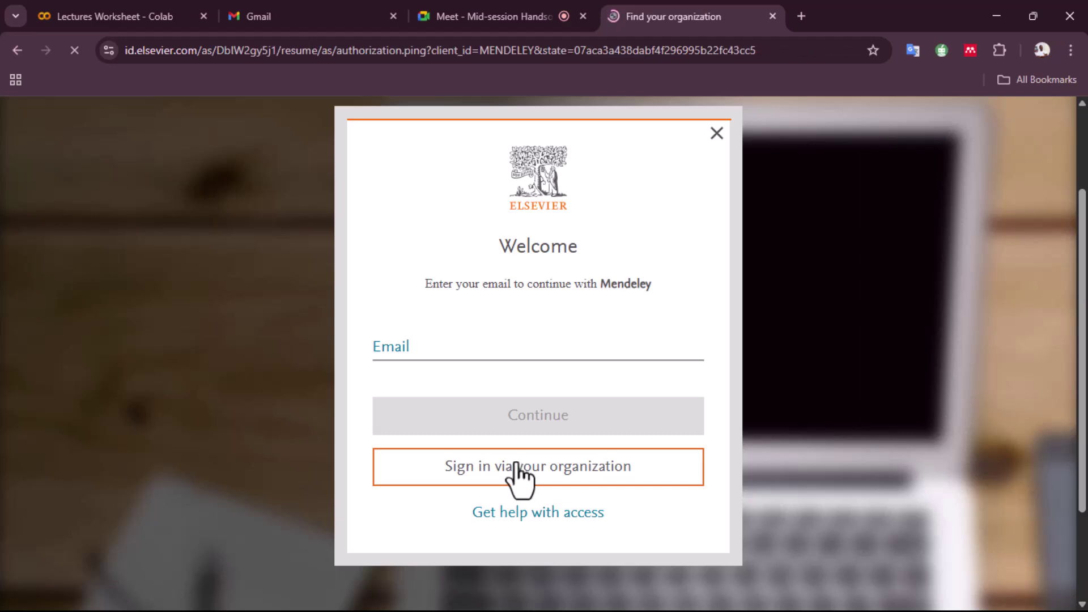
scroll(521, 430, "down", 4)
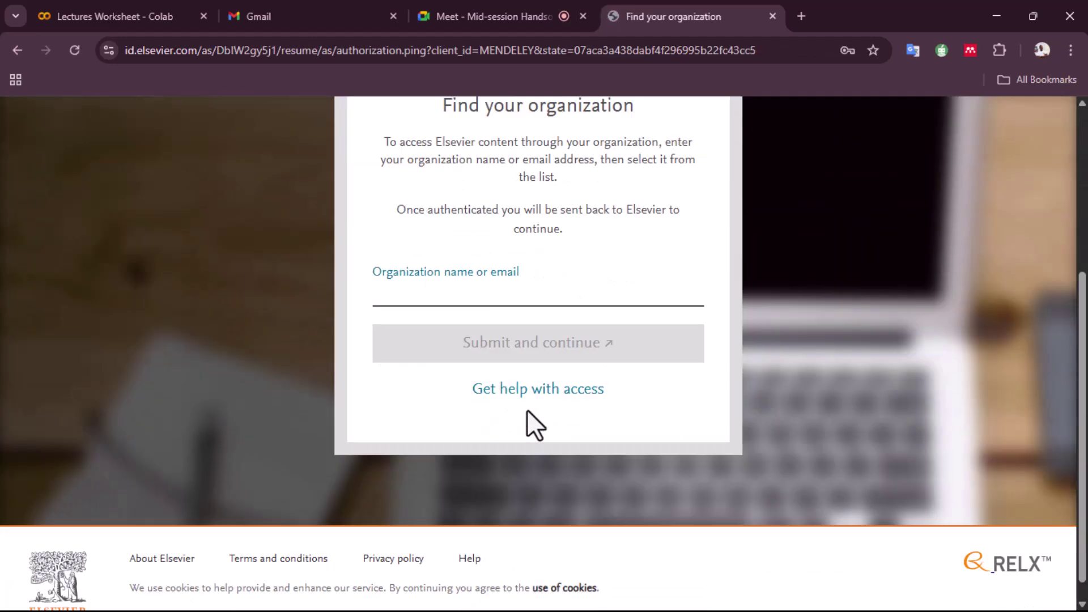
scroll(526, 397, "up", 5)
left_click(17, 50)
scroll(605, 324, "down", 2)
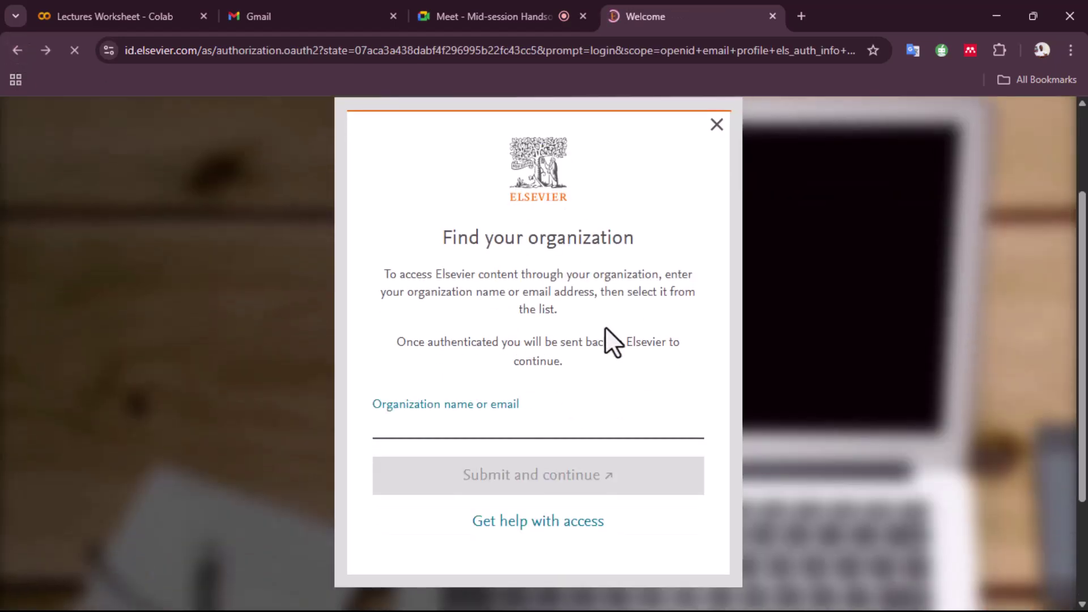
Fill in the saved account email and continue to the Mendeley password form
scroll(567, 297, "down", 2)
scroll(527, 301, "up", 2)
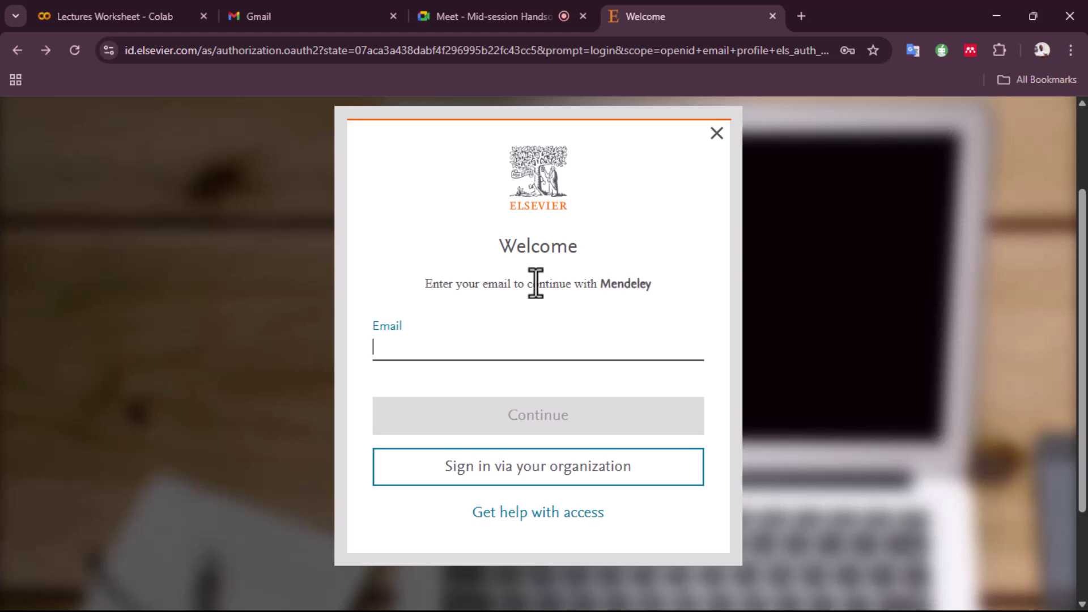
left_click(530, 354)
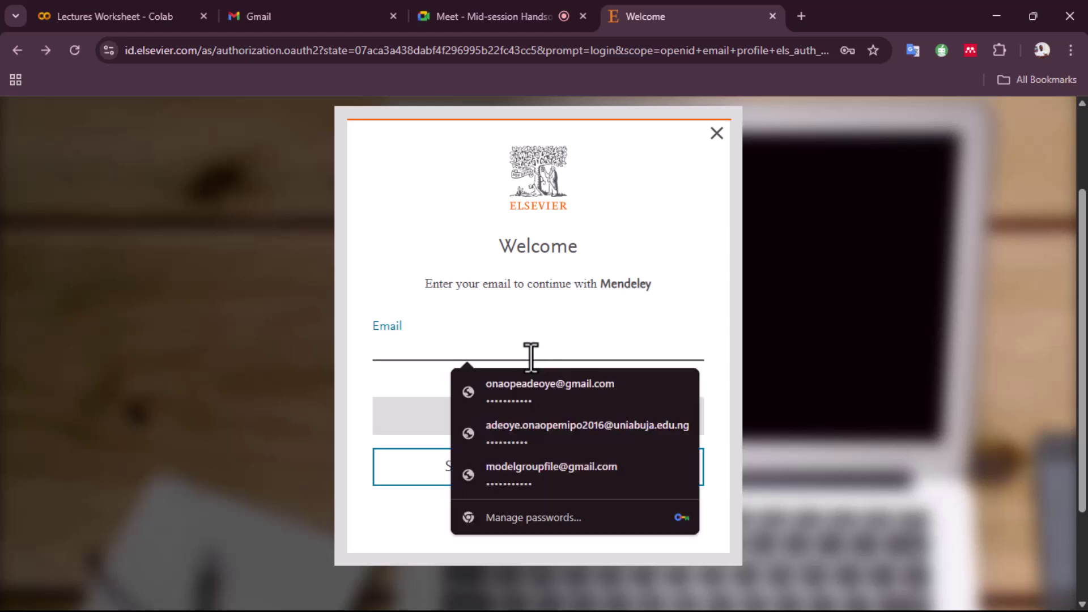
left_click(539, 384)
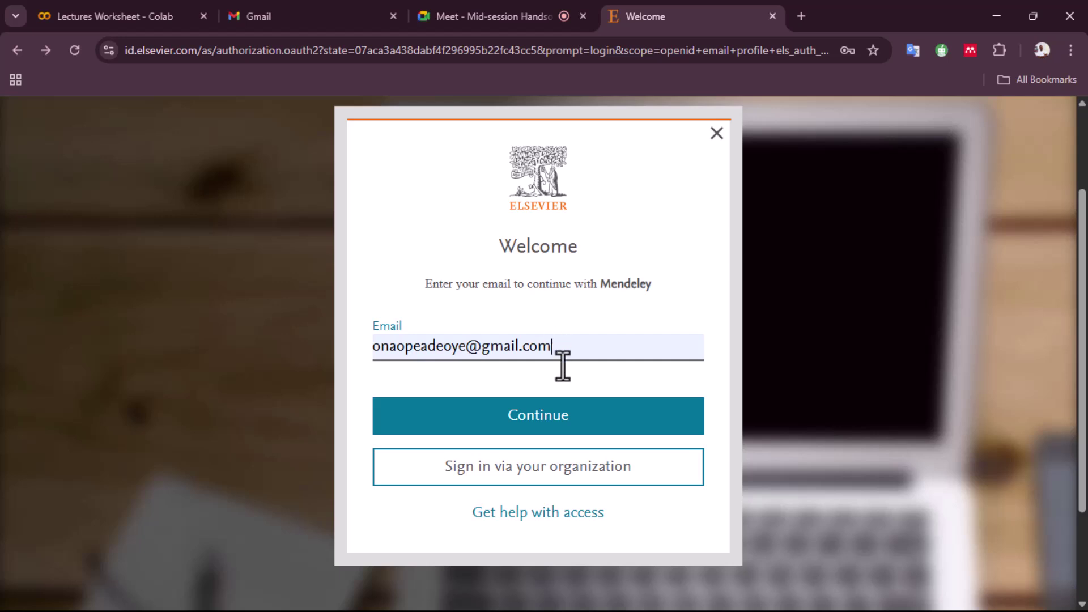
left_click(560, 414)
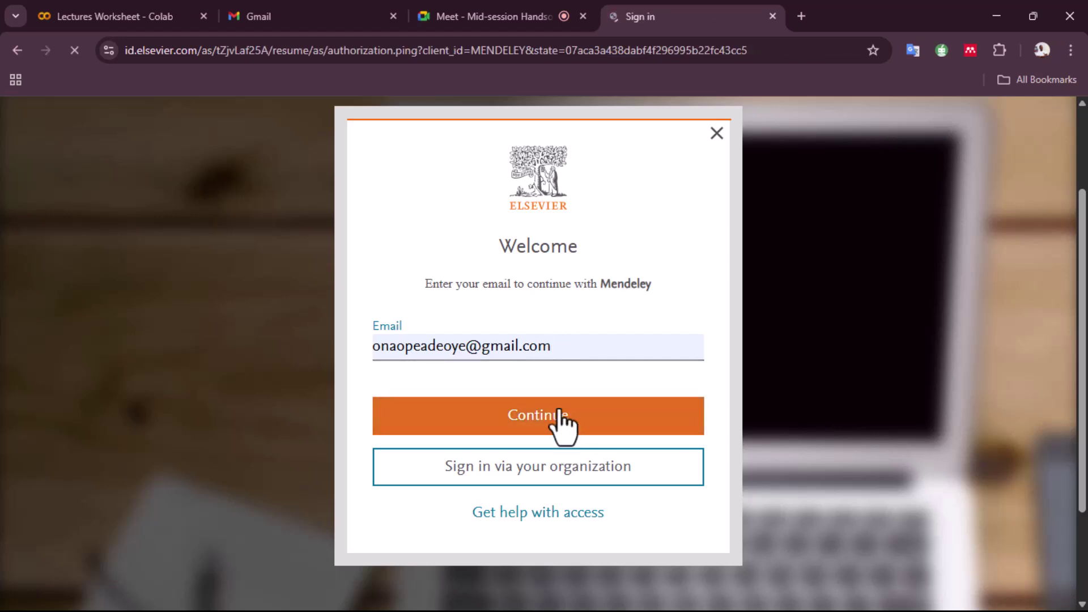
scroll(566, 400, "down", 2)
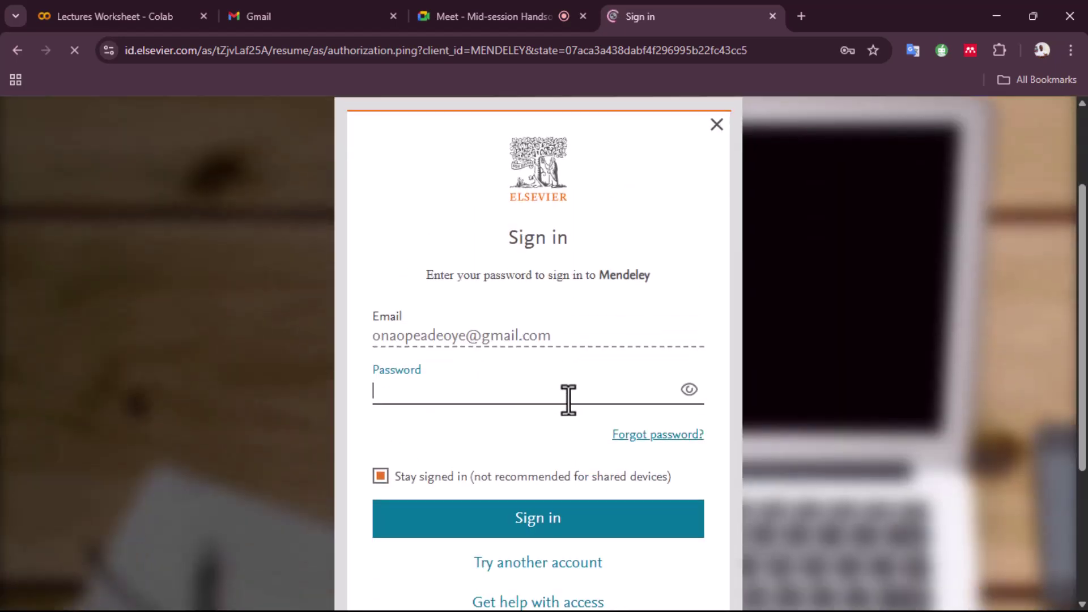
scroll(566, 389, "down", 2)
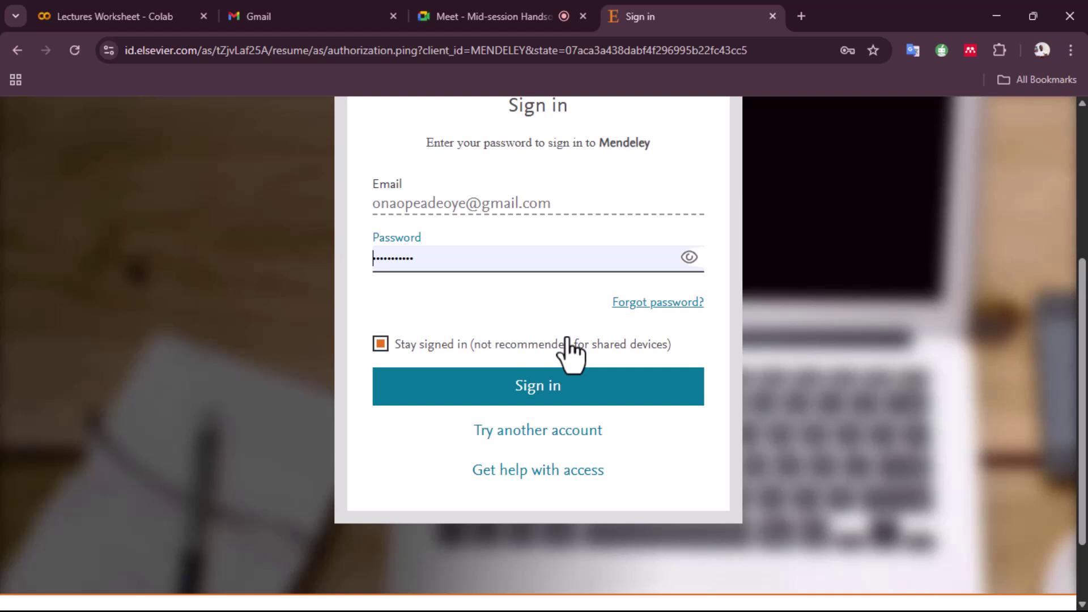
Fill in the saved account password, sign in to Mendeley, and dismiss the browser's saved-password warning
scroll(564, 347, "up", 3)
left_click(398, 397)
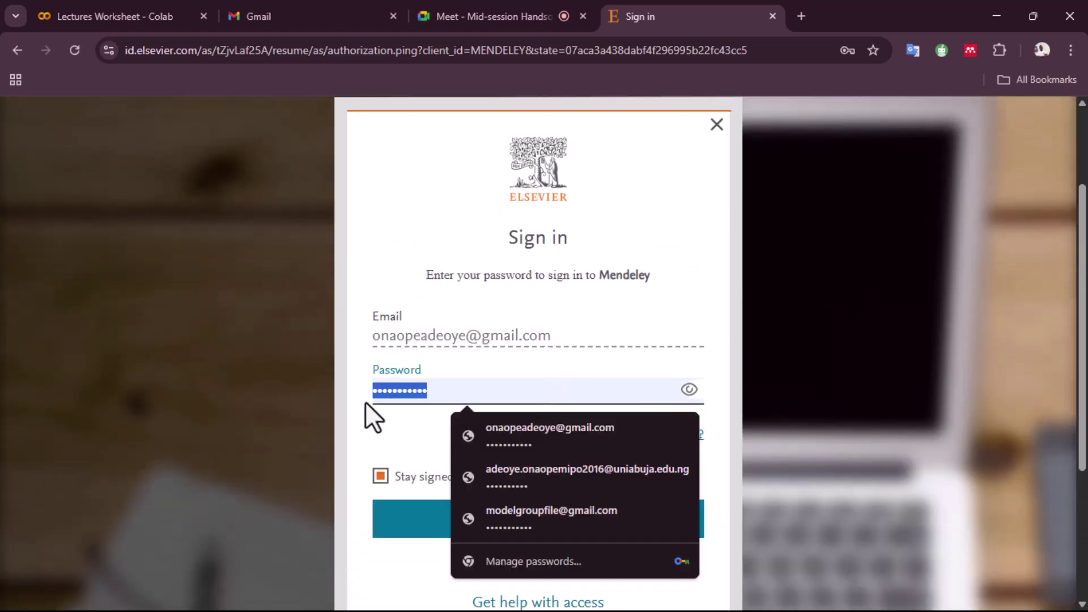
left_click(485, 434)
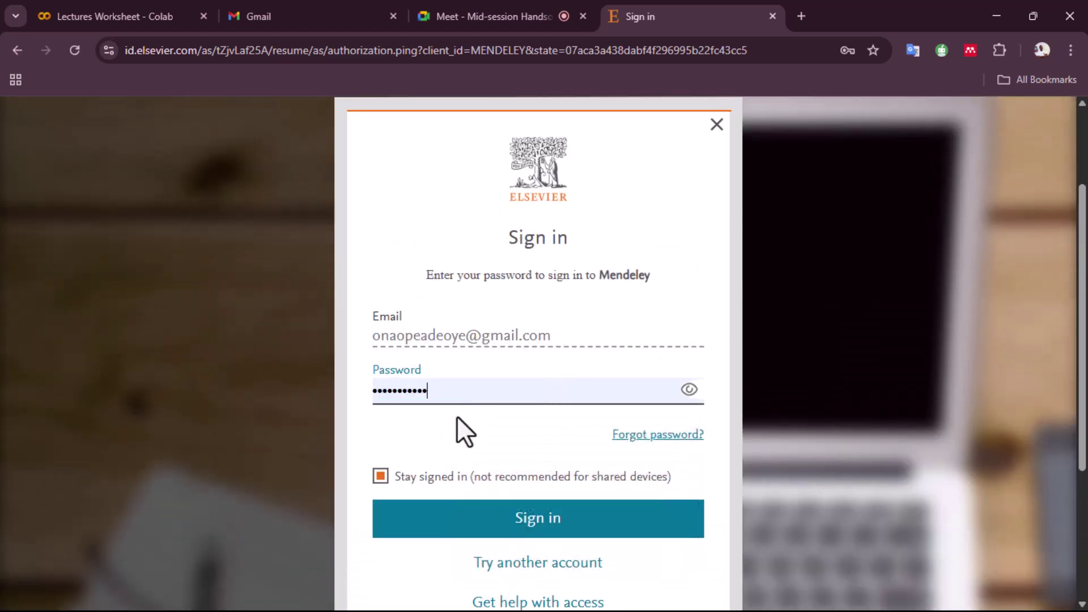
left_click(499, 524)
scroll(527, 476, "down", 3)
scroll(562, 414, "up", 4)
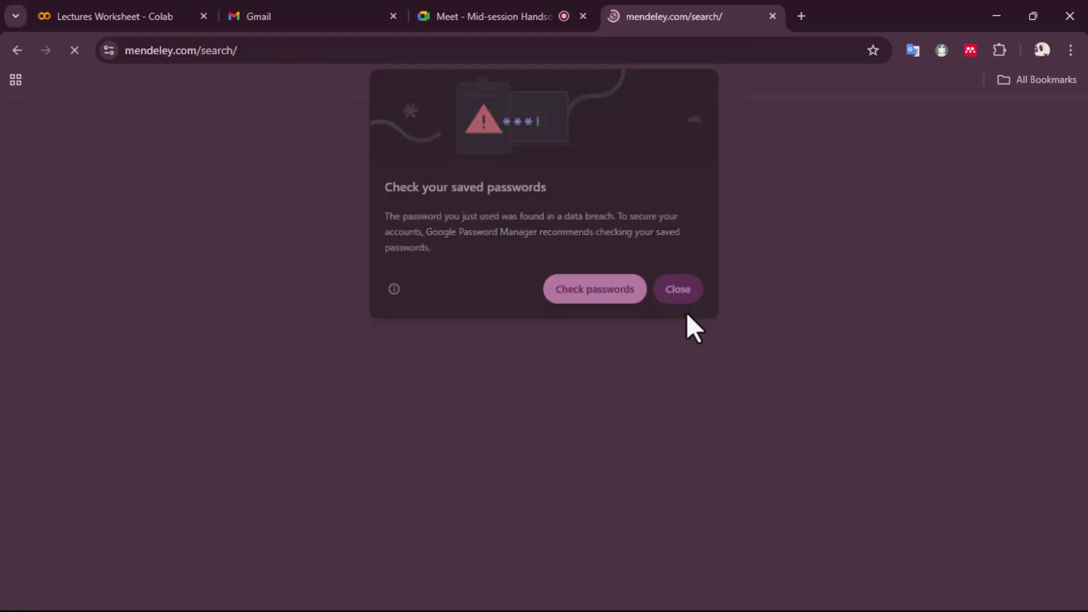
left_click(675, 288)
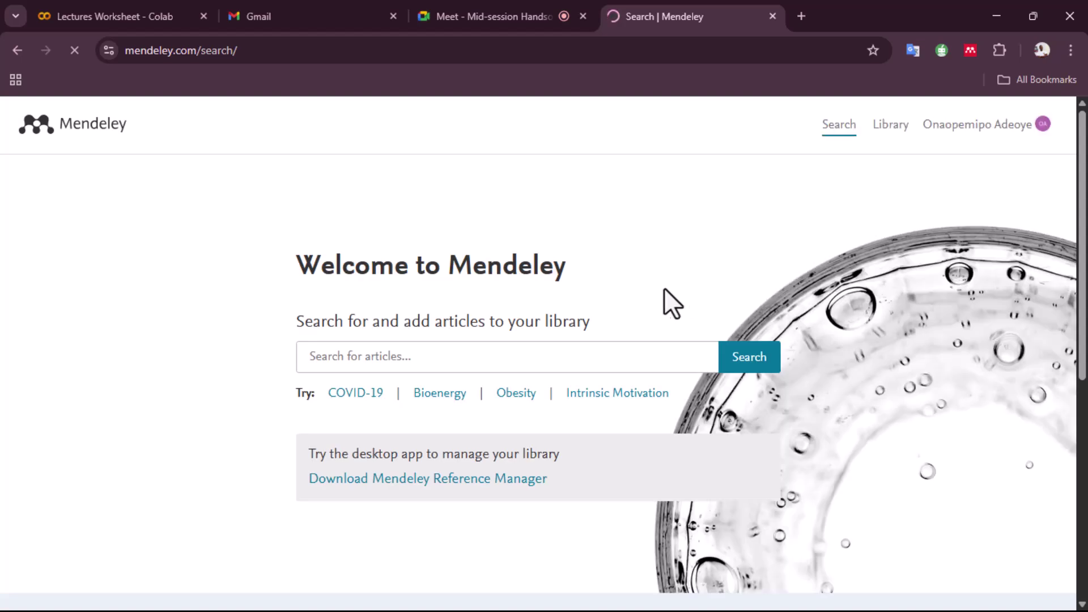
Look over the Mendeley welcome page and its account options, and open the library with all references
scroll(641, 329, "down", 7)
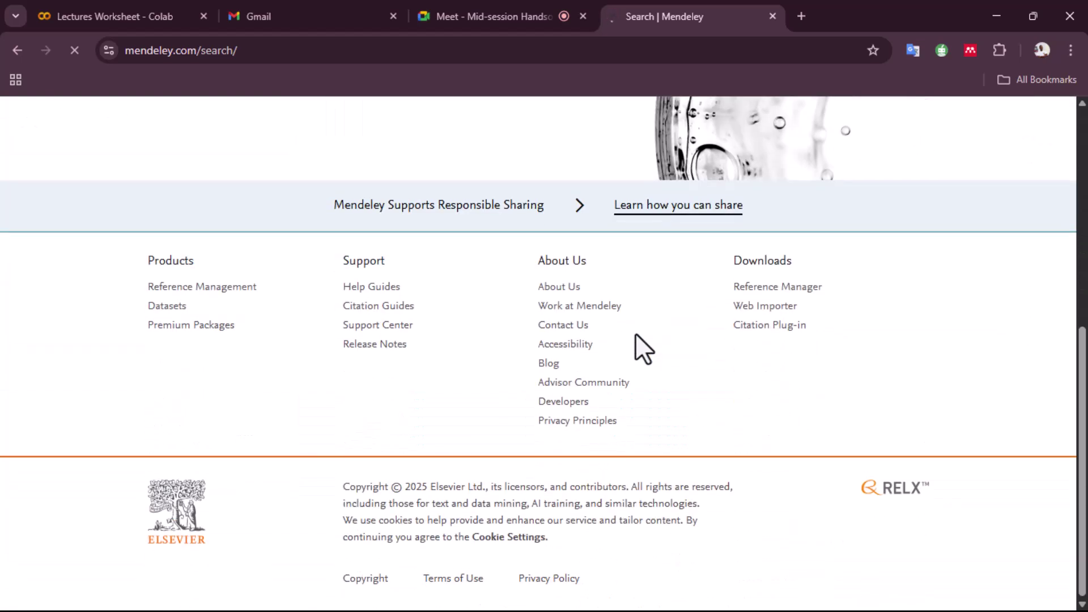
scroll(639, 340, "up", 7)
scroll(640, 336, "up", 1)
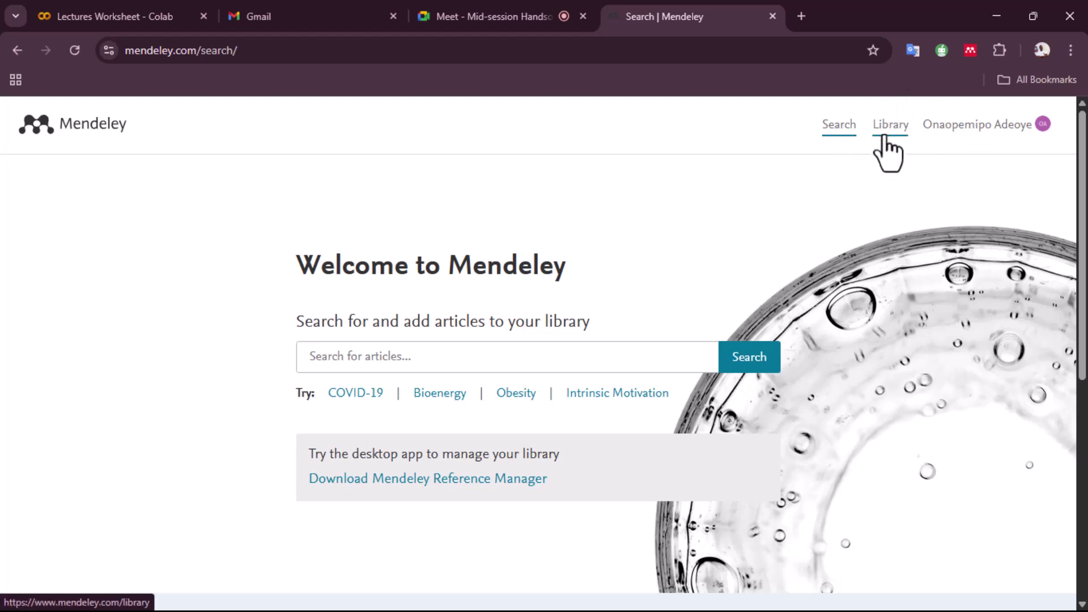
left_click(1025, 136)
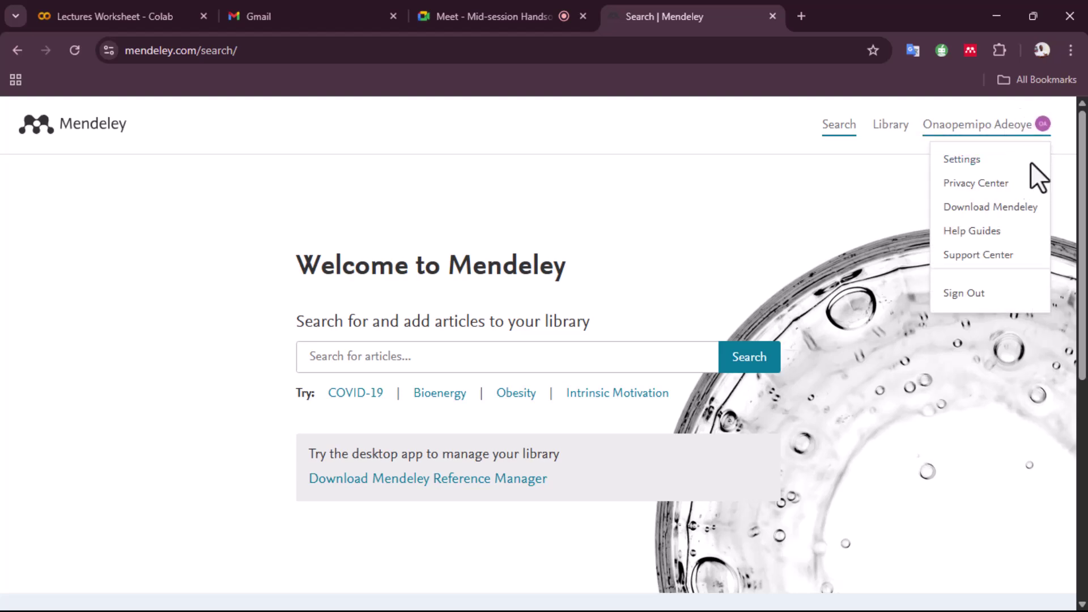
left_click(891, 134)
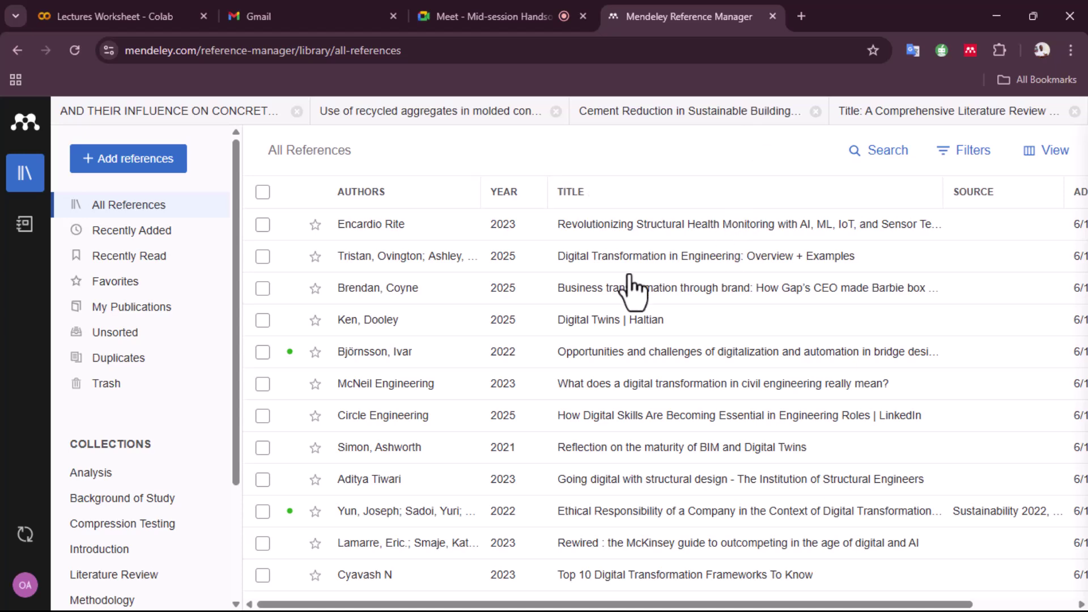
scroll(591, 283, "down", 2)
scroll(544, 317, "up", 2)
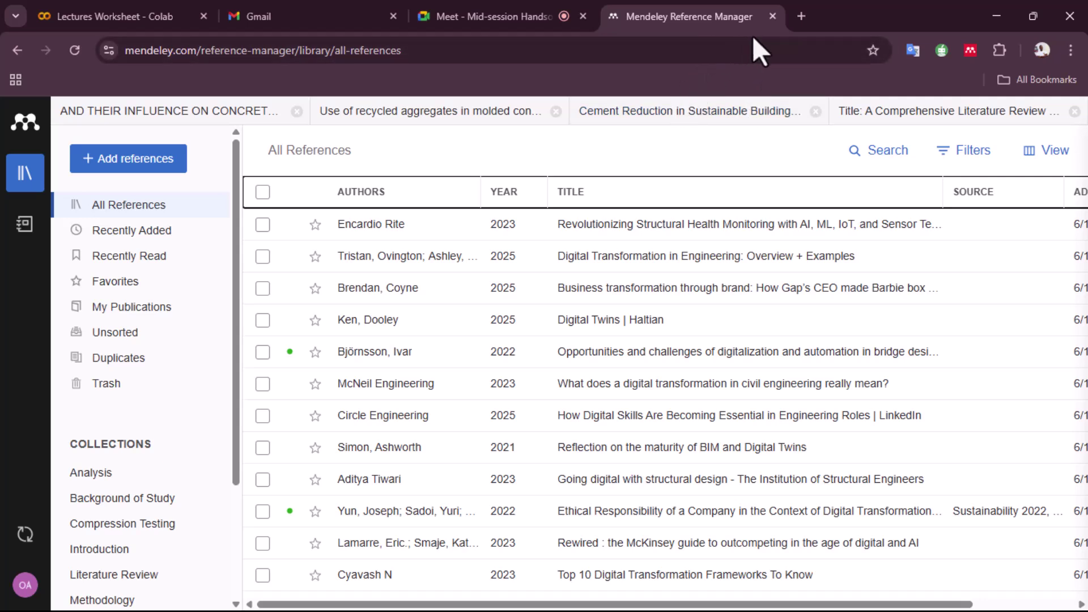
Open Google Scholar in a new browser tab
left_click(801, 16)
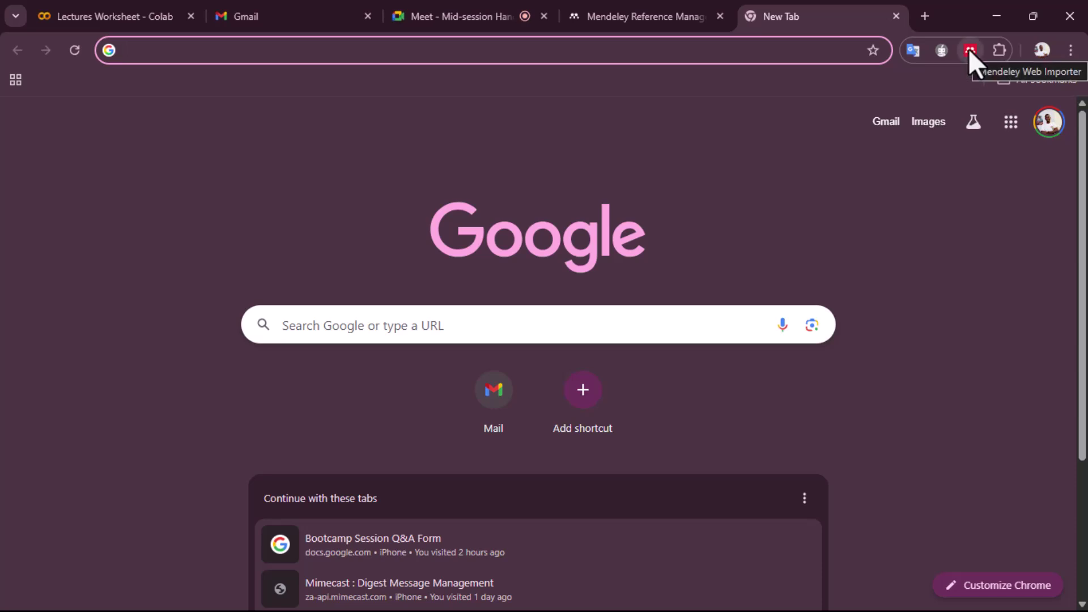
left_click(719, 50)
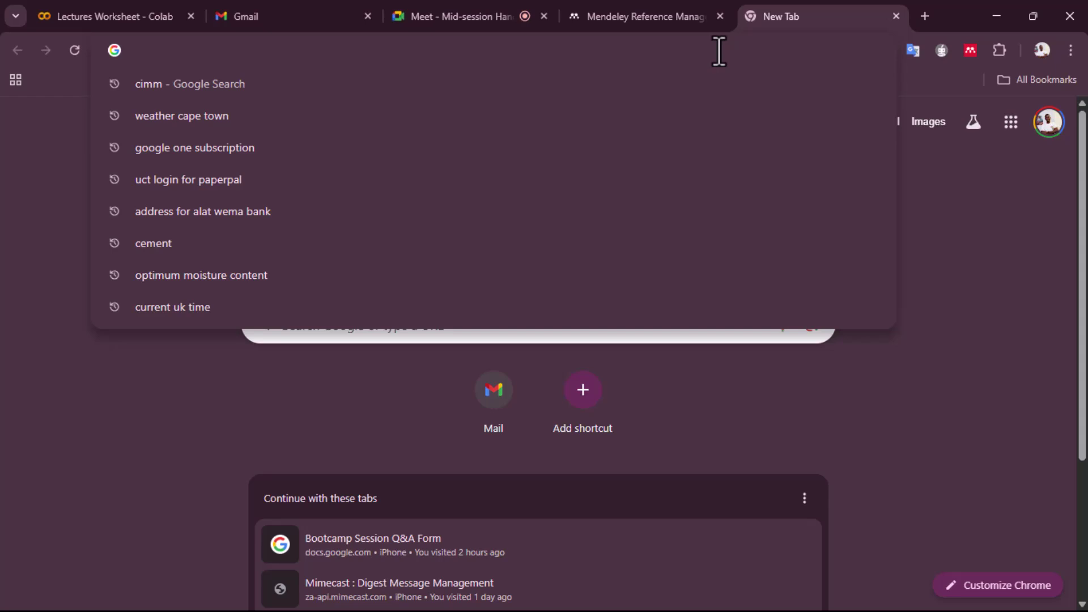
type("s")
key("BackSpace")
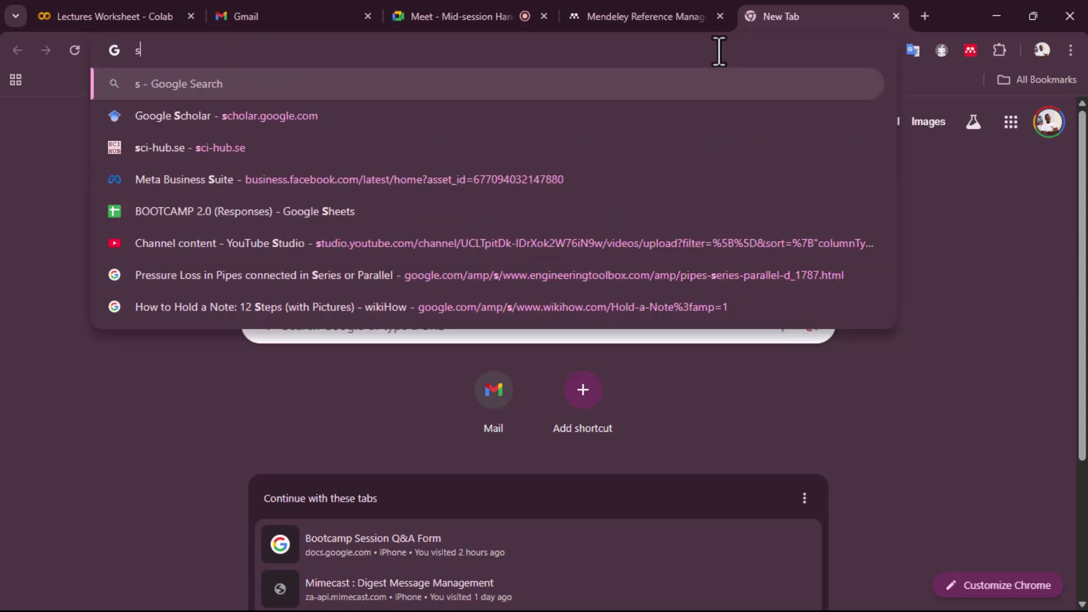
type("c")
key("Return")
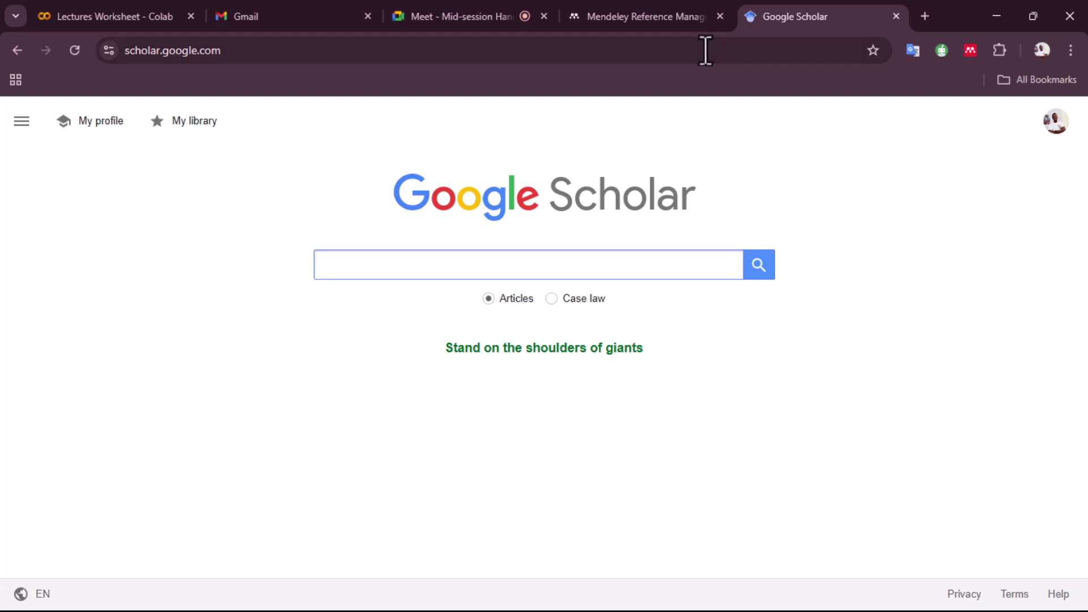
Enter "Economics" AND "WEST AFRICA" as the Google Scholar query, with both terms in quotation marks
left_click(555, 265)
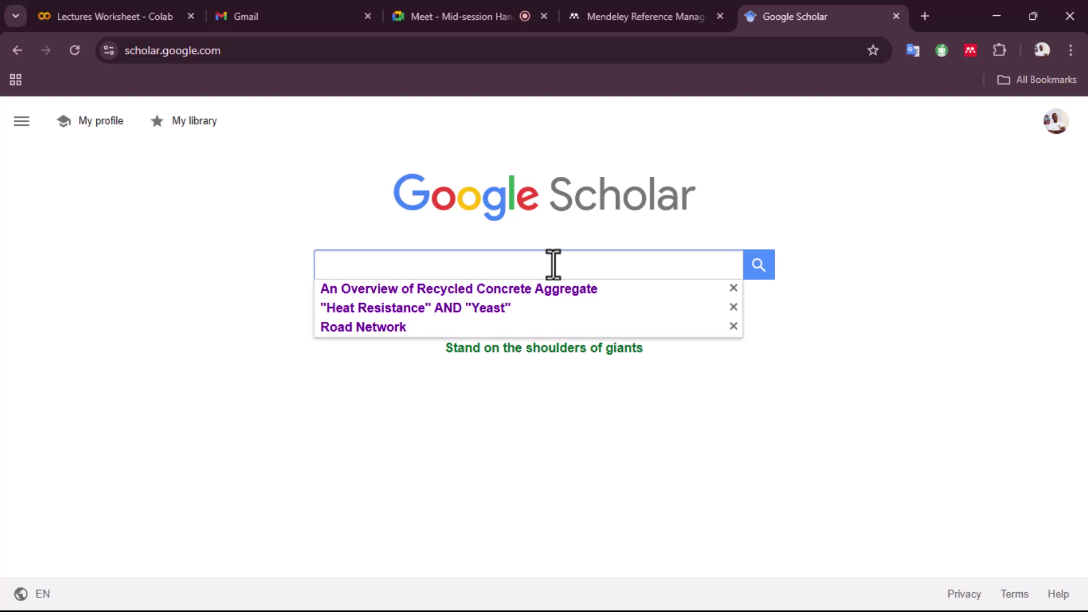
type("Ec")
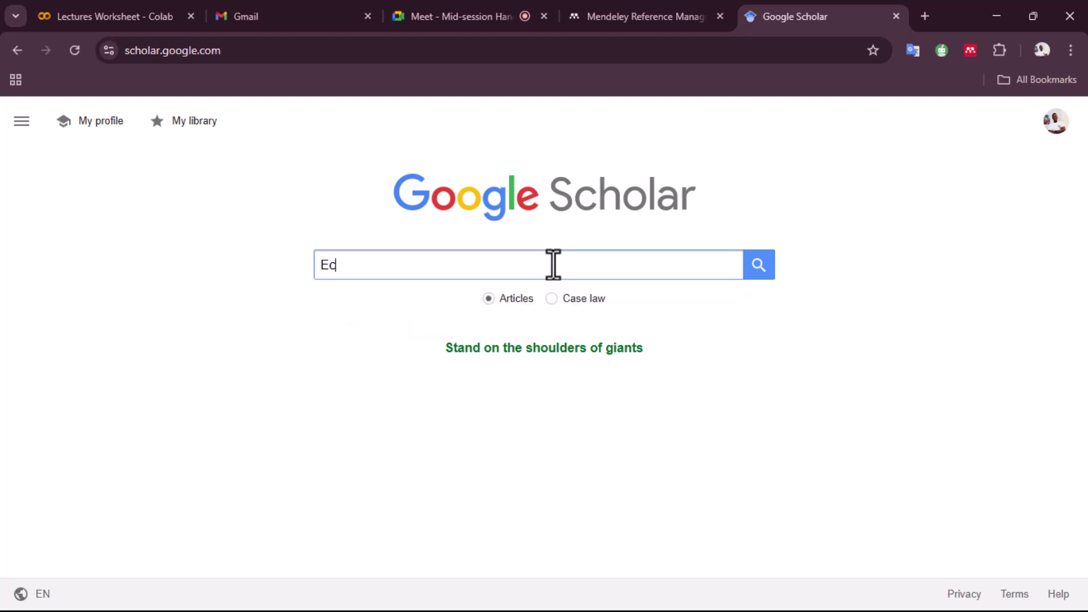
type("onom")
key("BackSpace")
key("BackSpace")
key("BackSpace")
key("BackSpace")
key("BackSpace")
key("BackSpace")
type("\"Econoni")
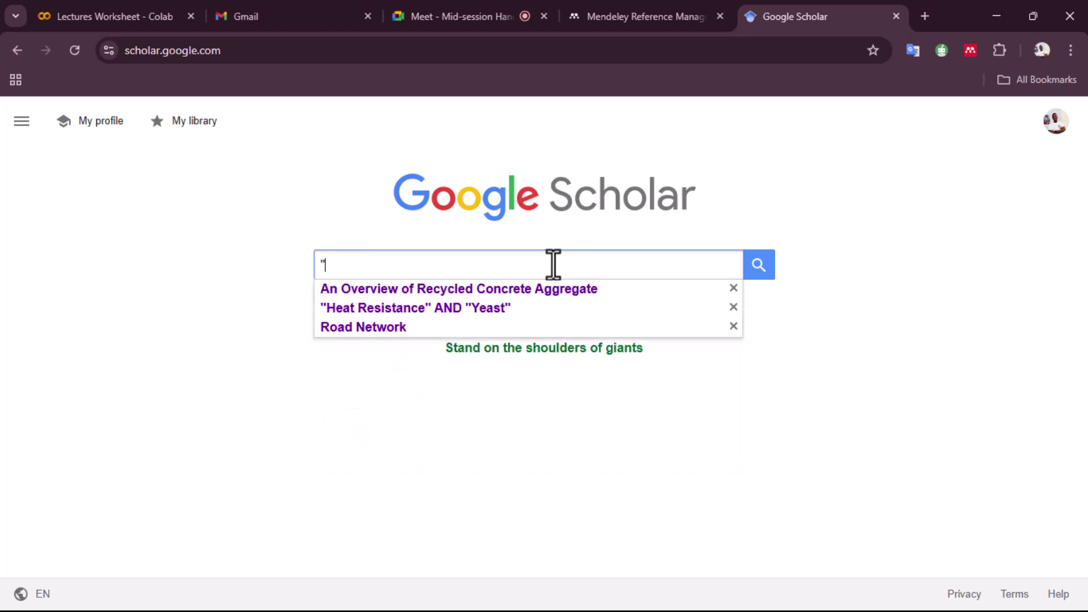
key("BackSpace")
key("BackSpace")
type("mi")
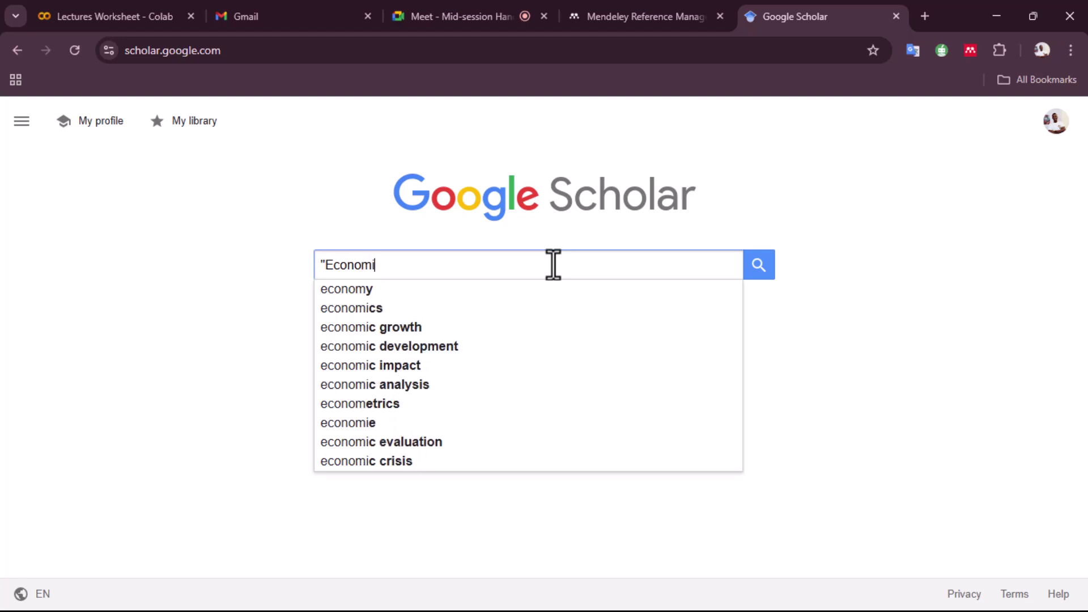
type("cs")
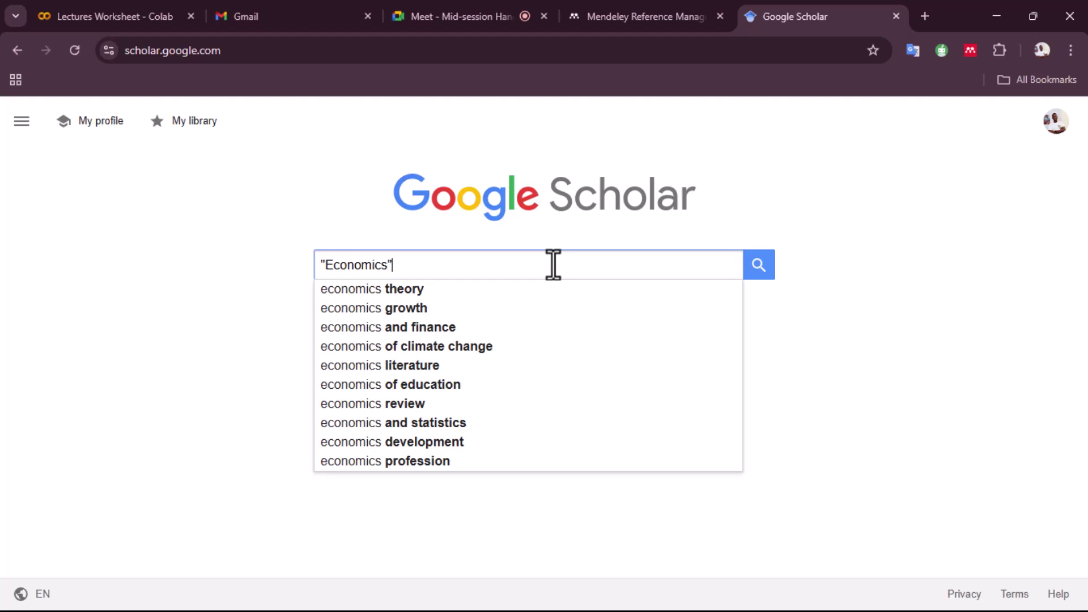
type("\" ANDS")
key("BackSpace")
type("\"WES")
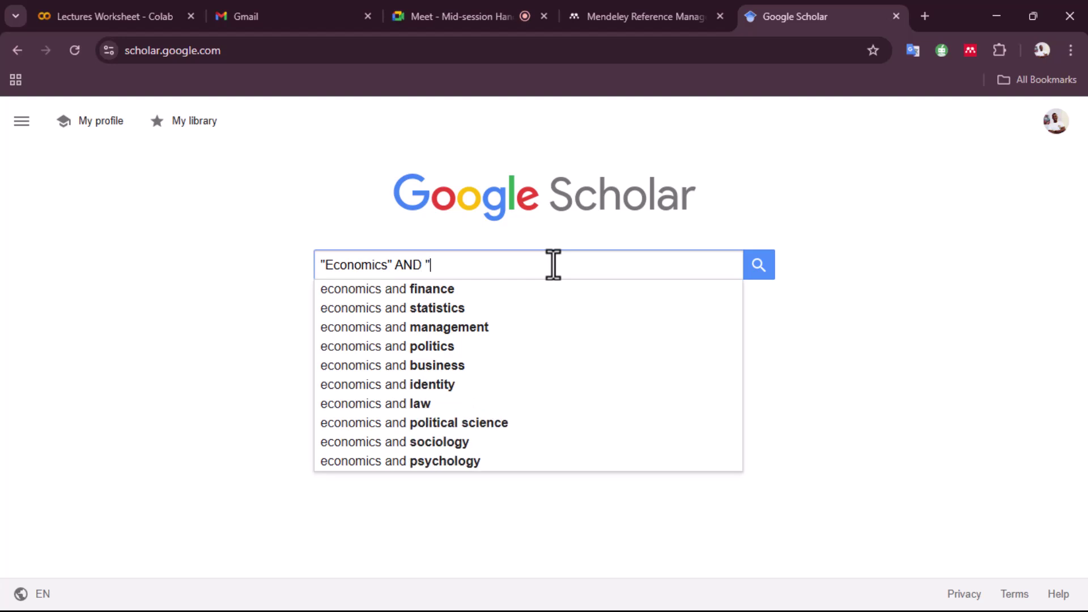
type("T ")
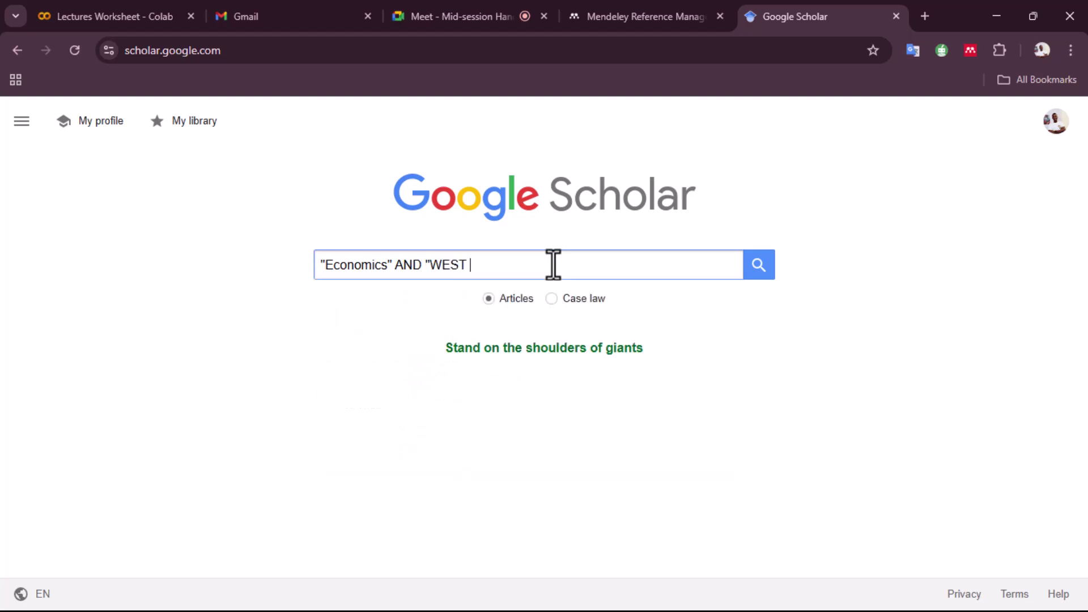
type("AFRICA\"")
Change the query's second quoted term to "West Africa" and run the Google Scholar search
key("Left")
key("ctrl+shift+Left")
key("ctrl+shift+Left")
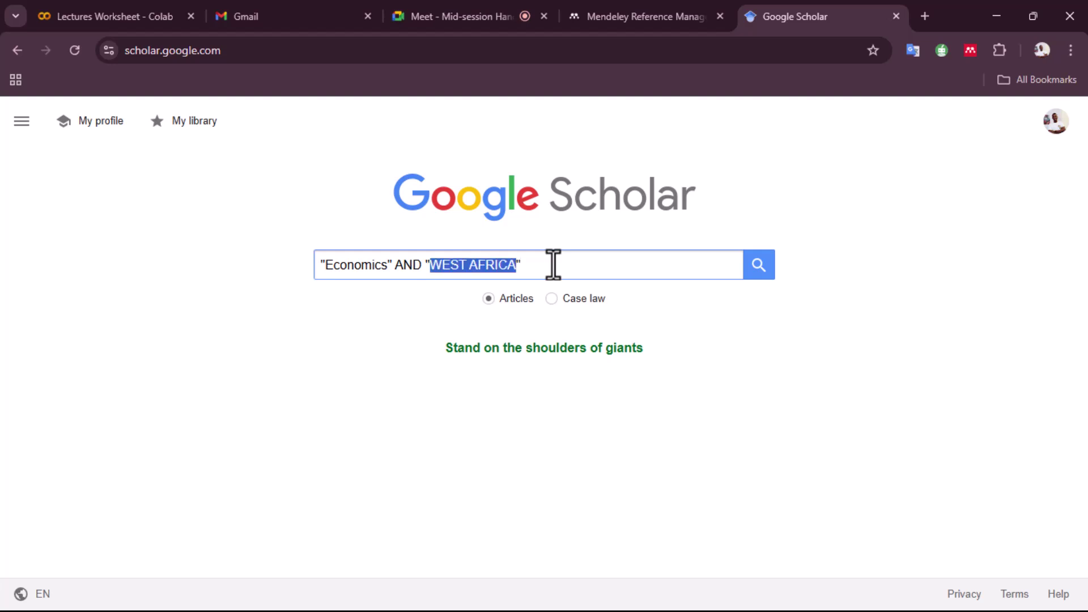
type("West ")
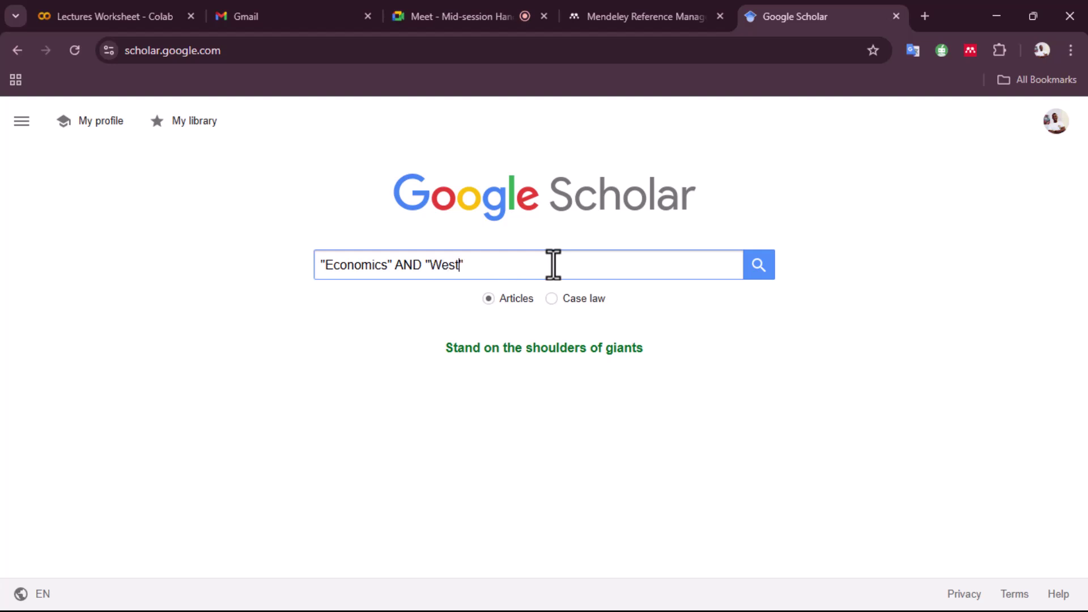
type("Africa")
key("Return")
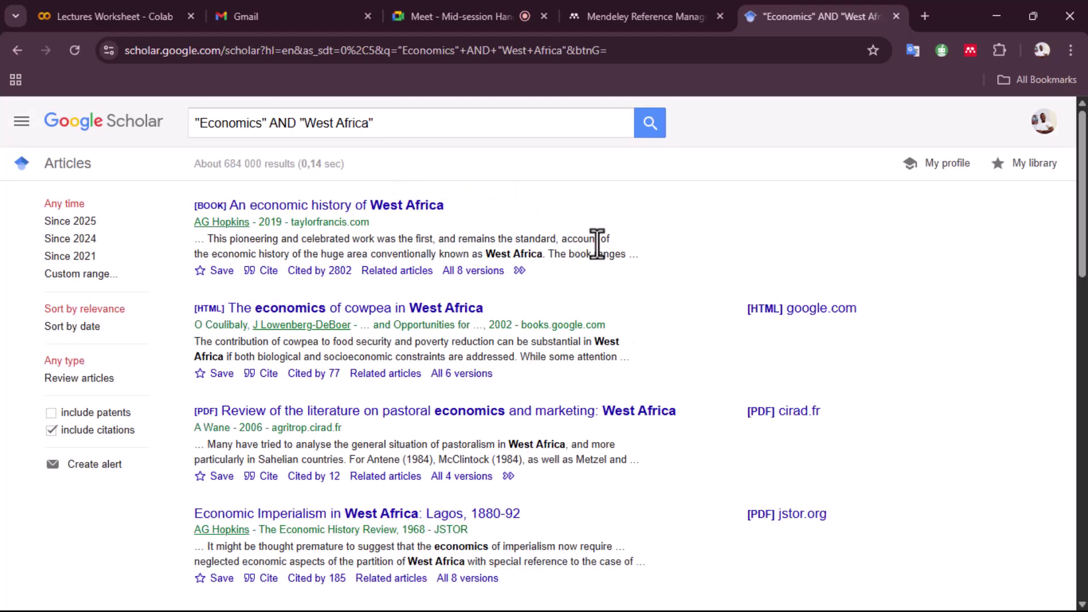
Open the jstor.org link of the result "Economic Imperialism in West Africa: Lagos, 1880-92" and dismiss the cookie notice
scroll(594, 249, "down", 2)
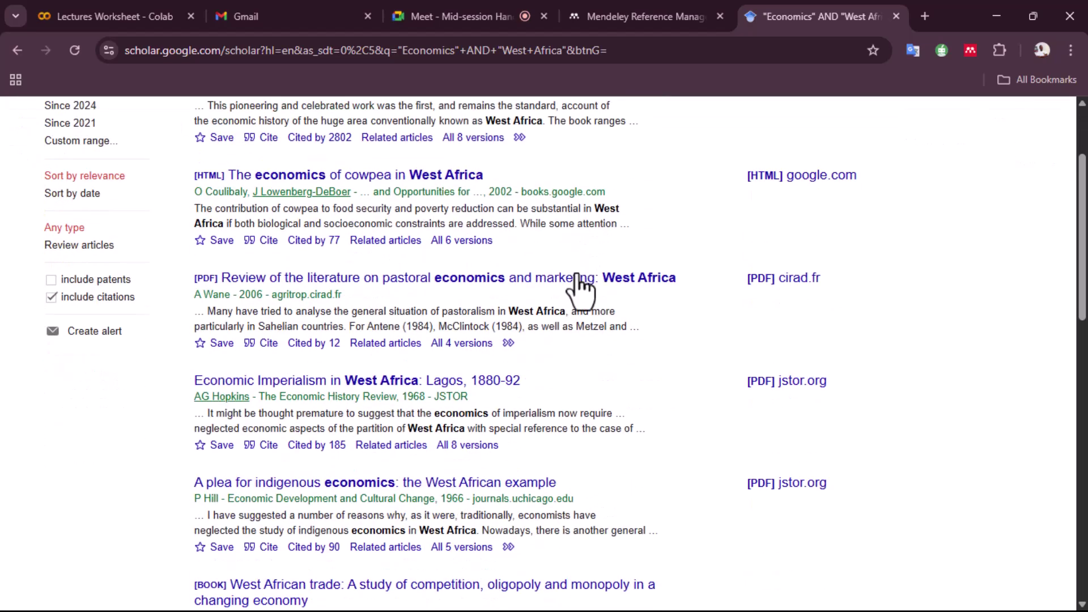
scroll(578, 277, "down", 2)
scroll(528, 334, "up", 4)
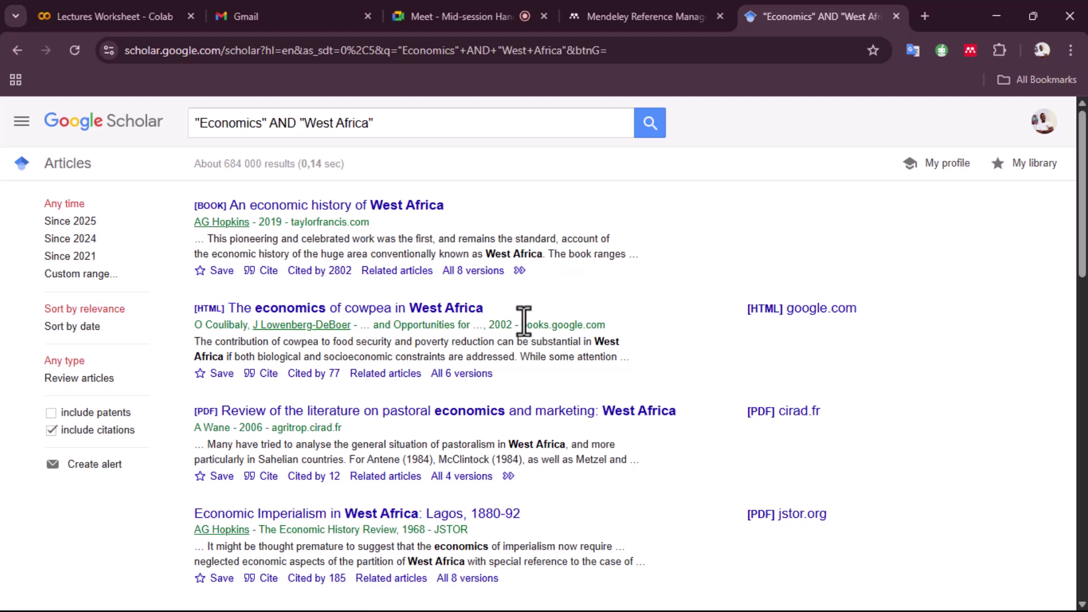
scroll(522, 318, "down", 2)
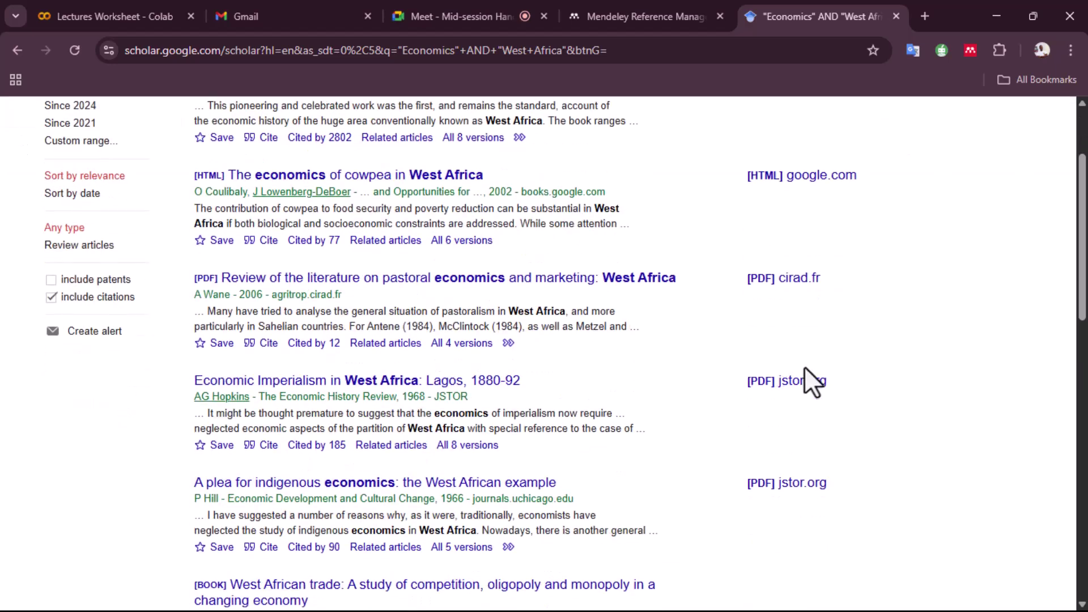
left_click(783, 384)
scroll(734, 381, "down", 4)
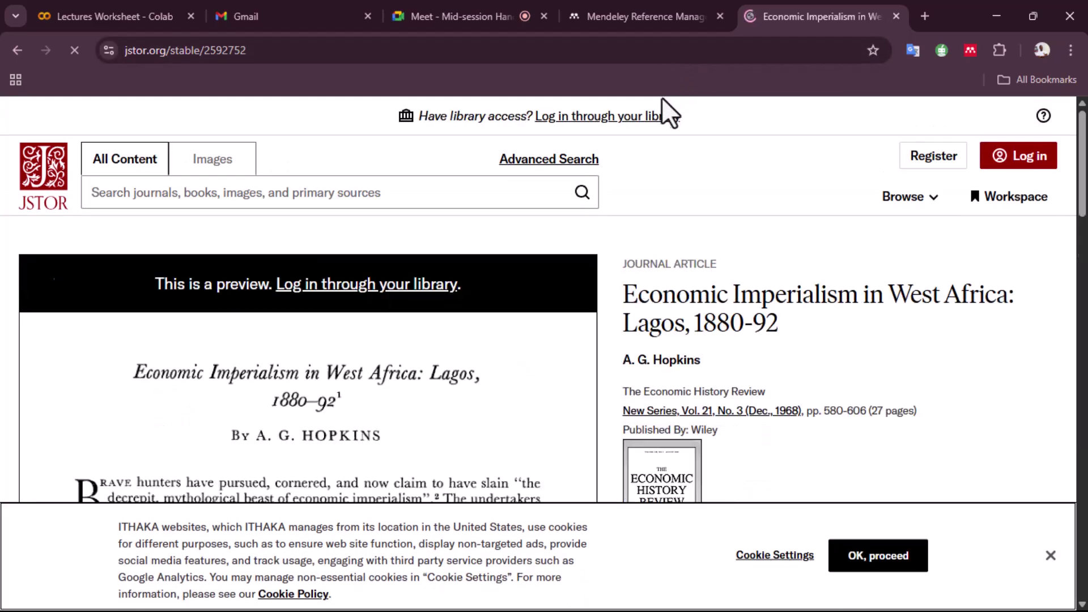
scroll(704, 314, "down", 2)
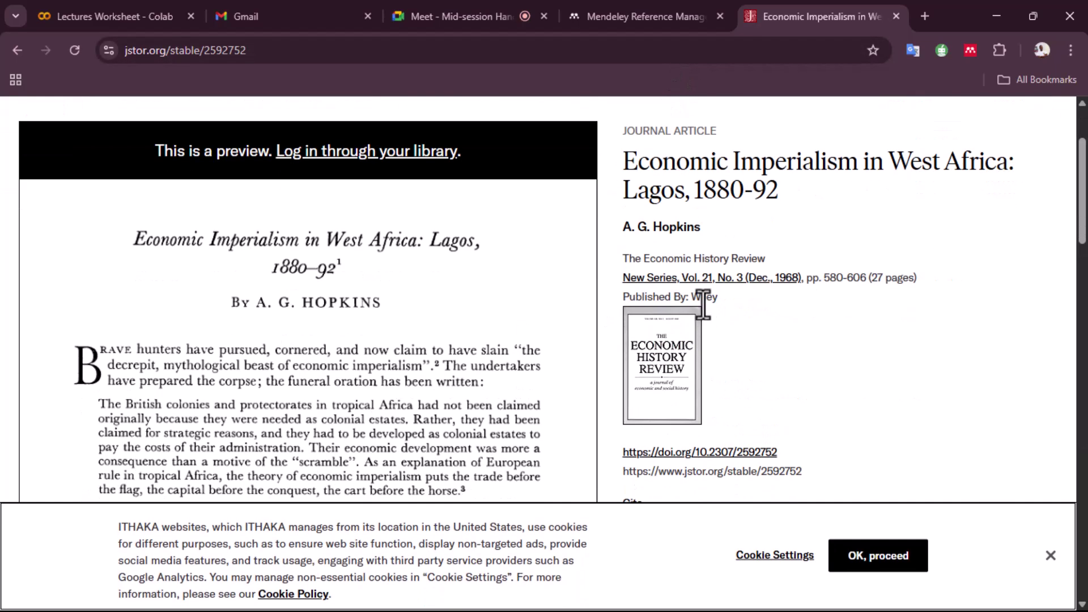
scroll(703, 301, "up", 2)
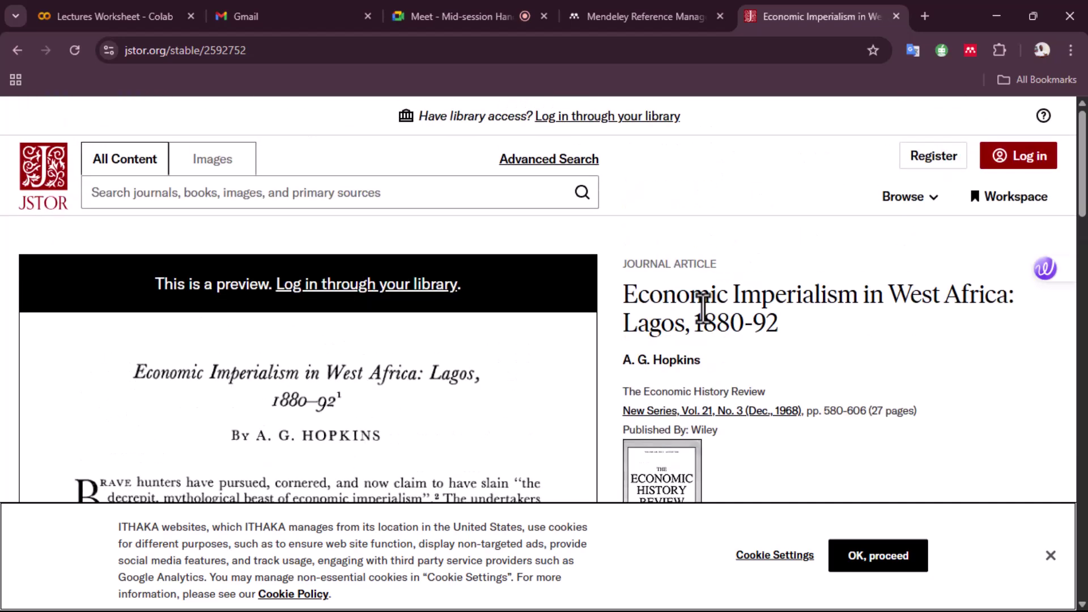
left_click(1050, 556)
Examine the JSTOR article page's preview, publication details, DOI, and download and access options
scroll(607, 381, "down", 7)
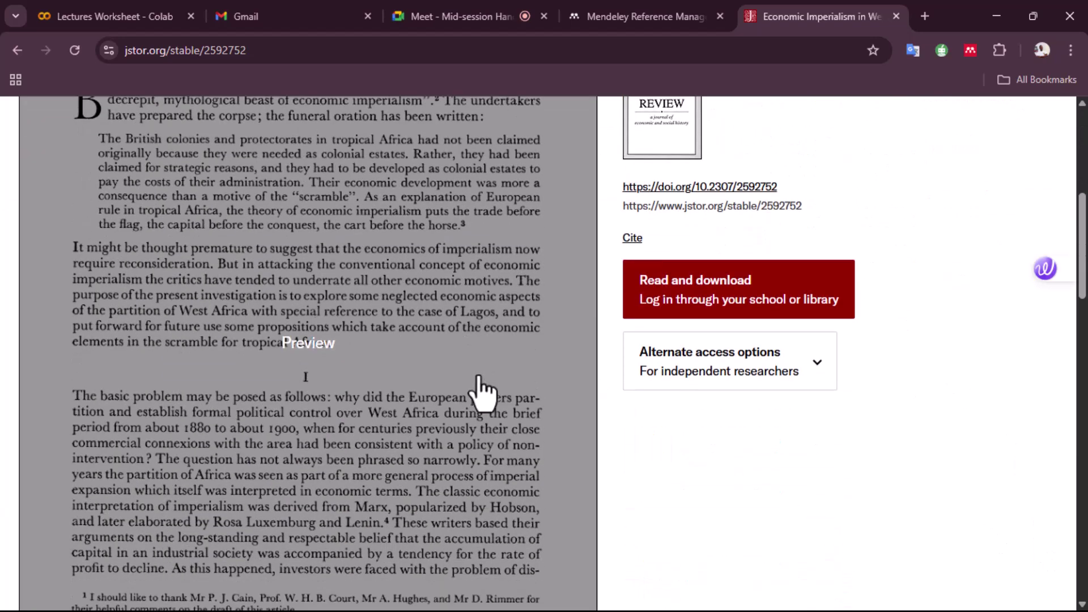
scroll(700, 389, "down", 4)
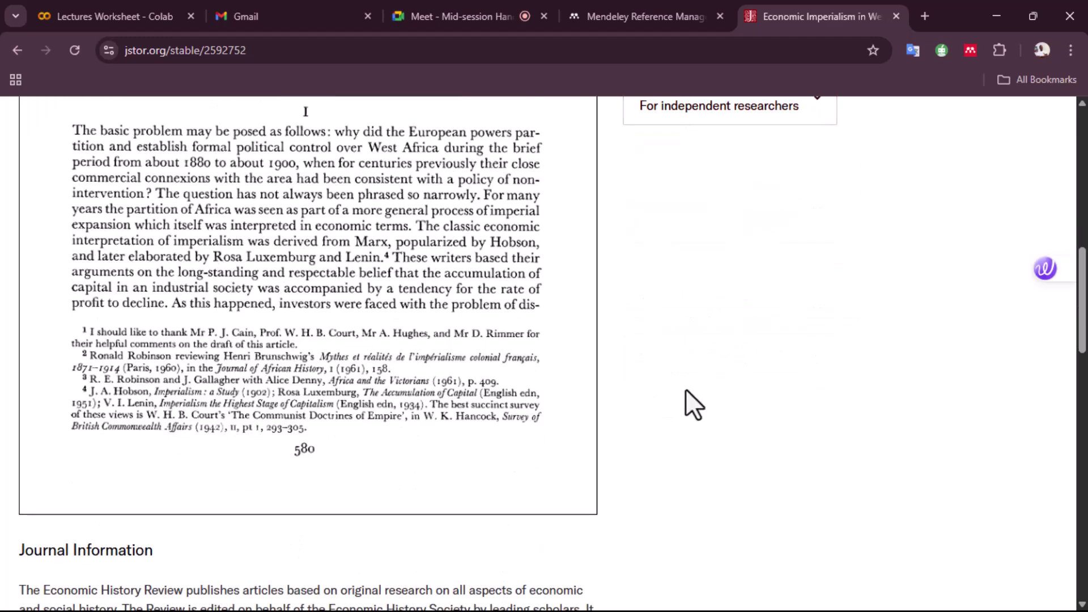
scroll(685, 389, "up", 8)
scroll(687, 402, "up", 2)
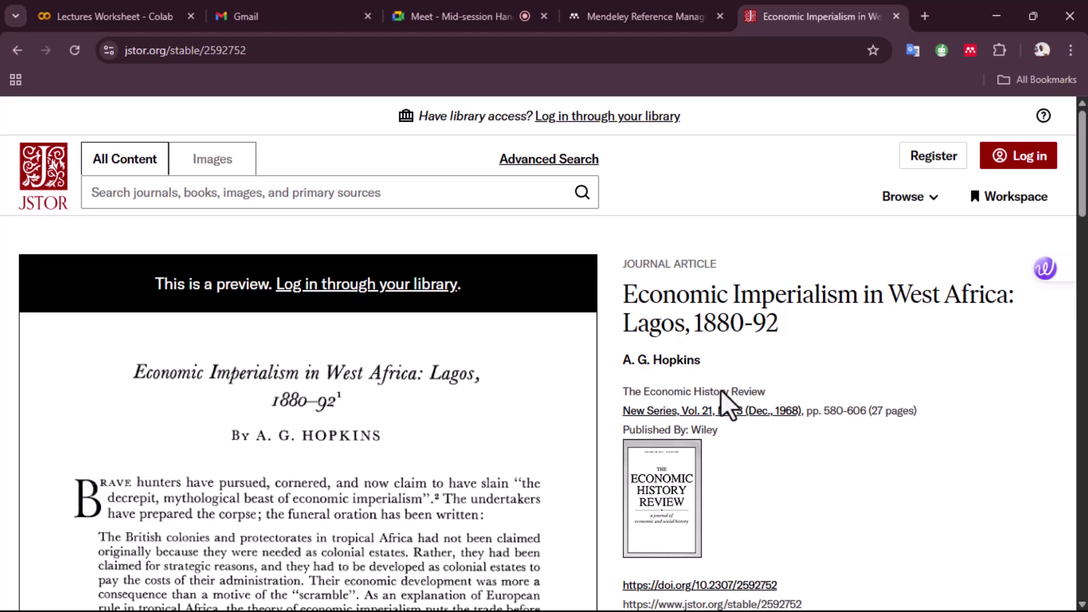
scroll(723, 375, "down", 2)
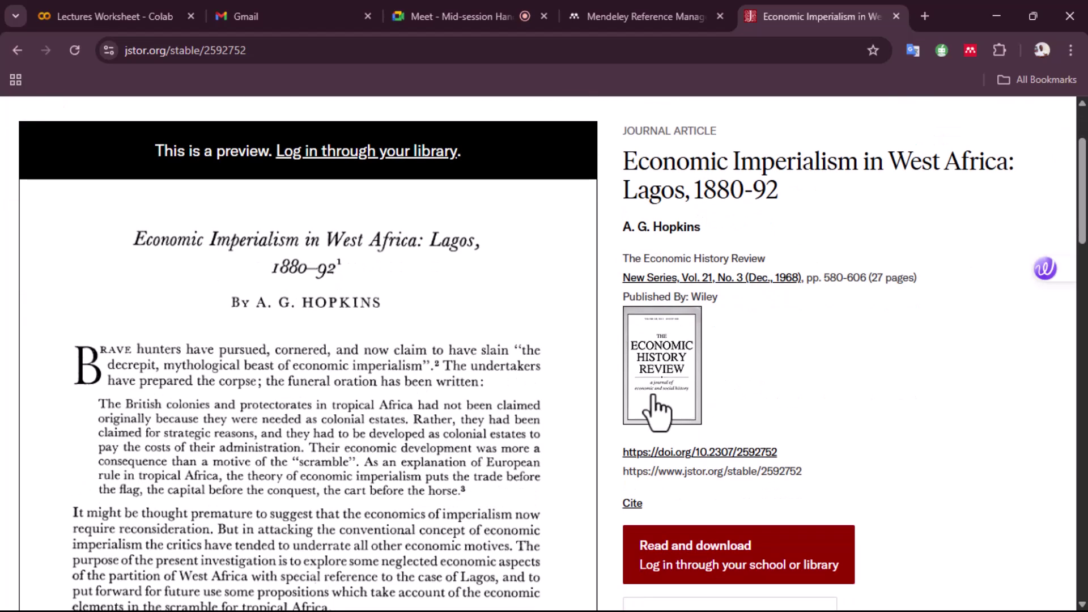
scroll(680, 406, "down", 6)
scroll(731, 318, "up", 4)
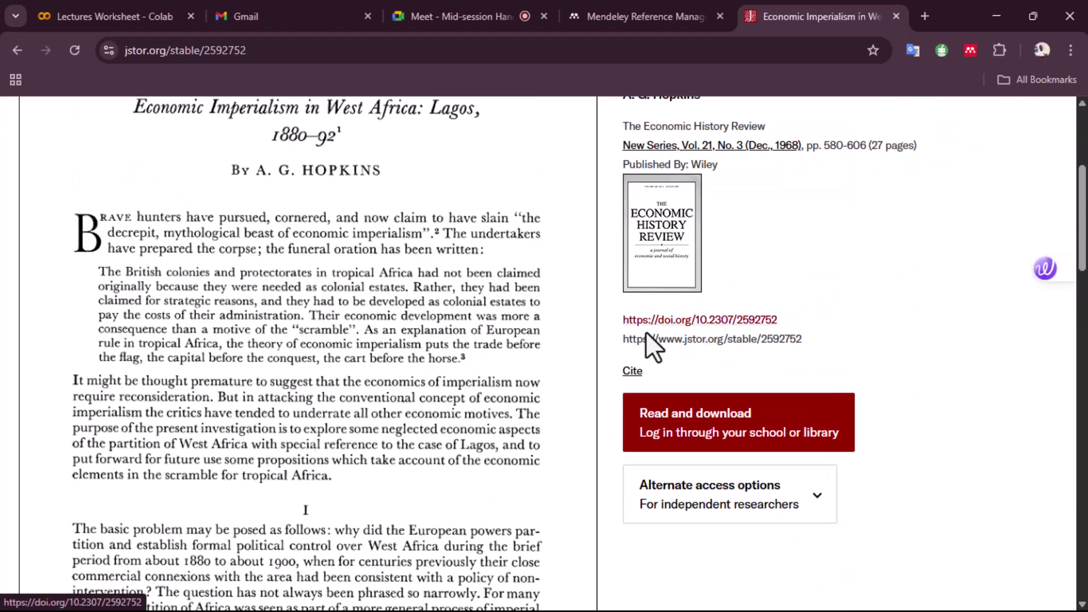
scroll(499, 359, "up", 4)
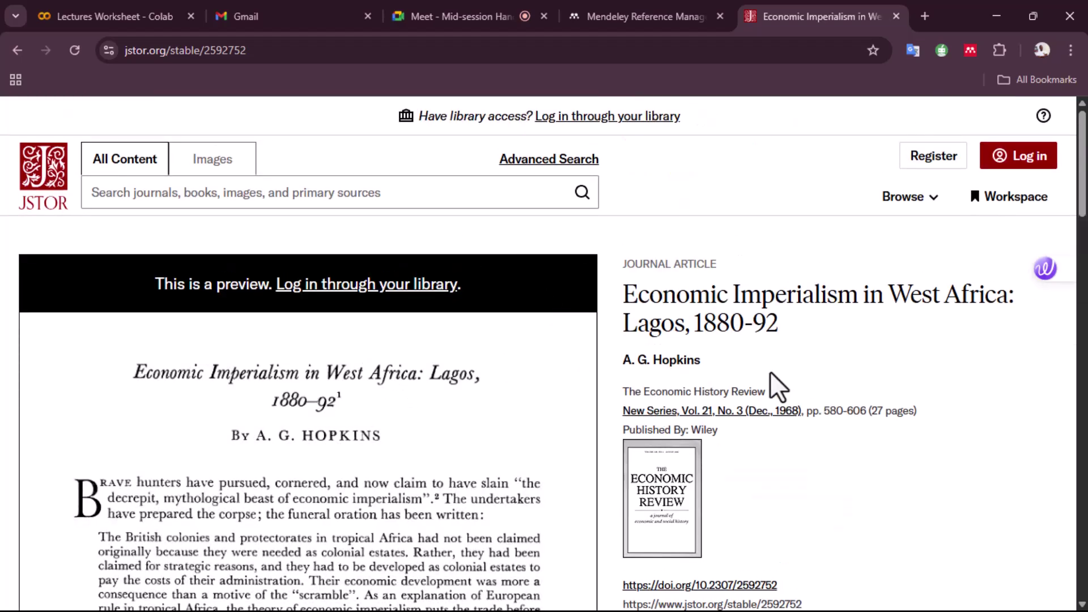
Review the JSTOR article's first-page preview alongside its journal details and the Read and download option
scroll(773, 383, "down", 2)
scroll(726, 581, "down", 2)
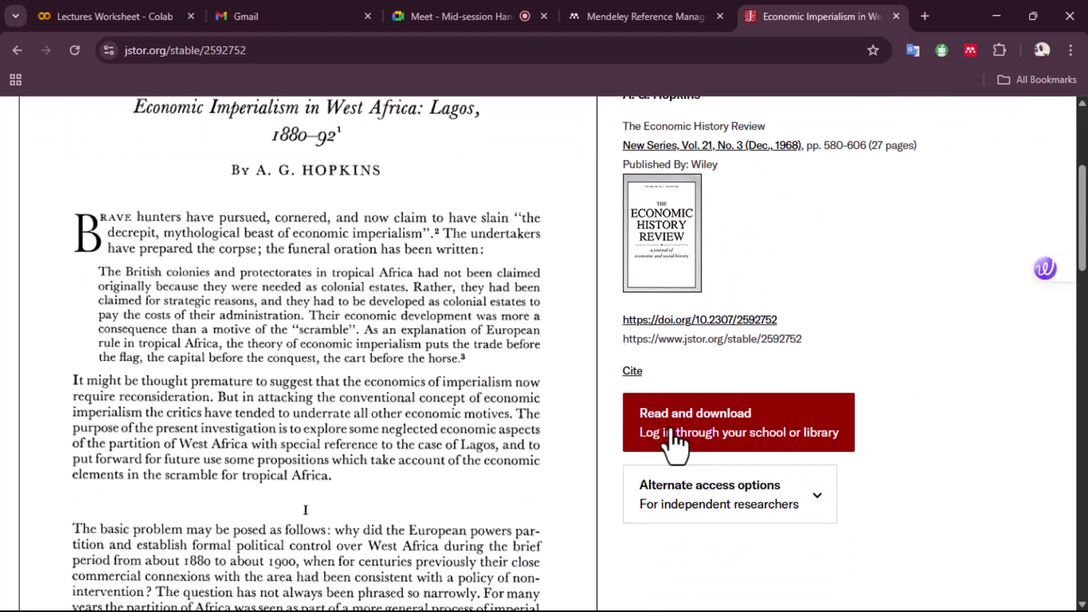
scroll(327, 431, "down", 6)
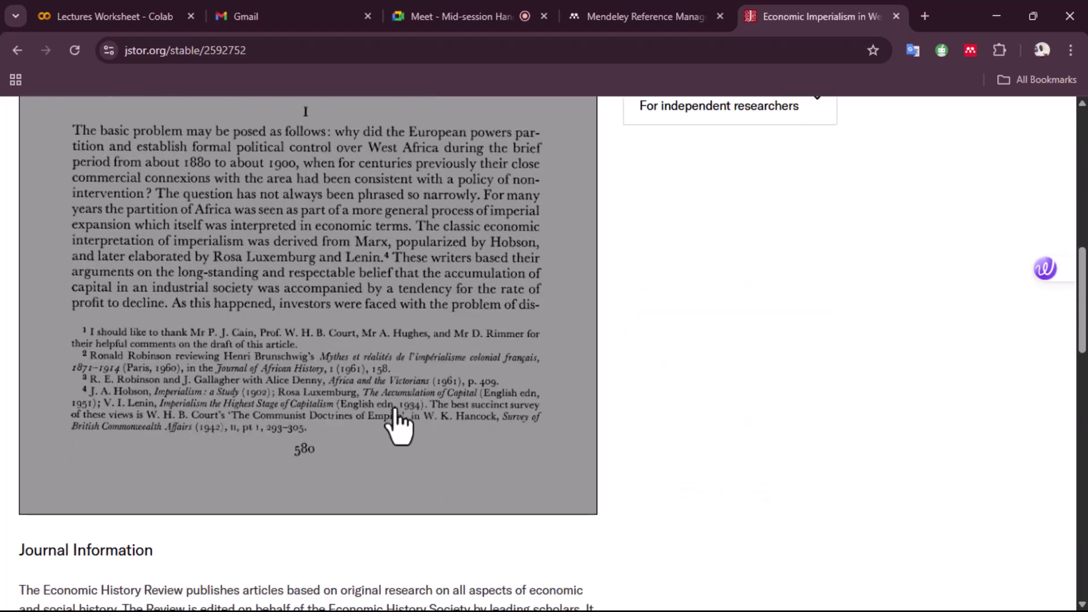
scroll(479, 433, "up", 4)
scroll(527, 425, "up", 4)
scroll(521, 420, "up", 2)
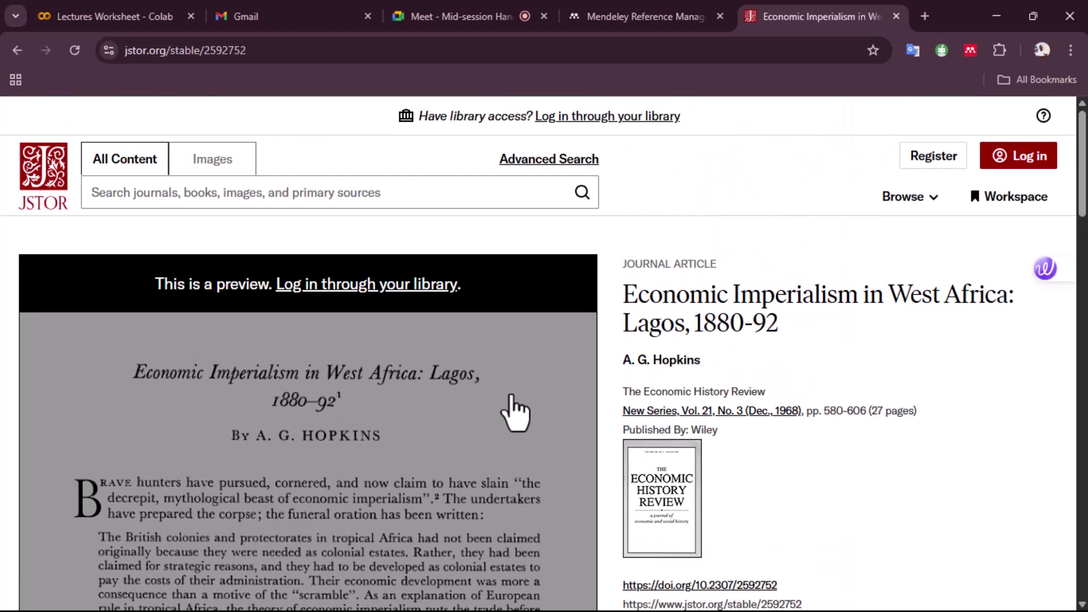
scroll(712, 279, "down", 2)
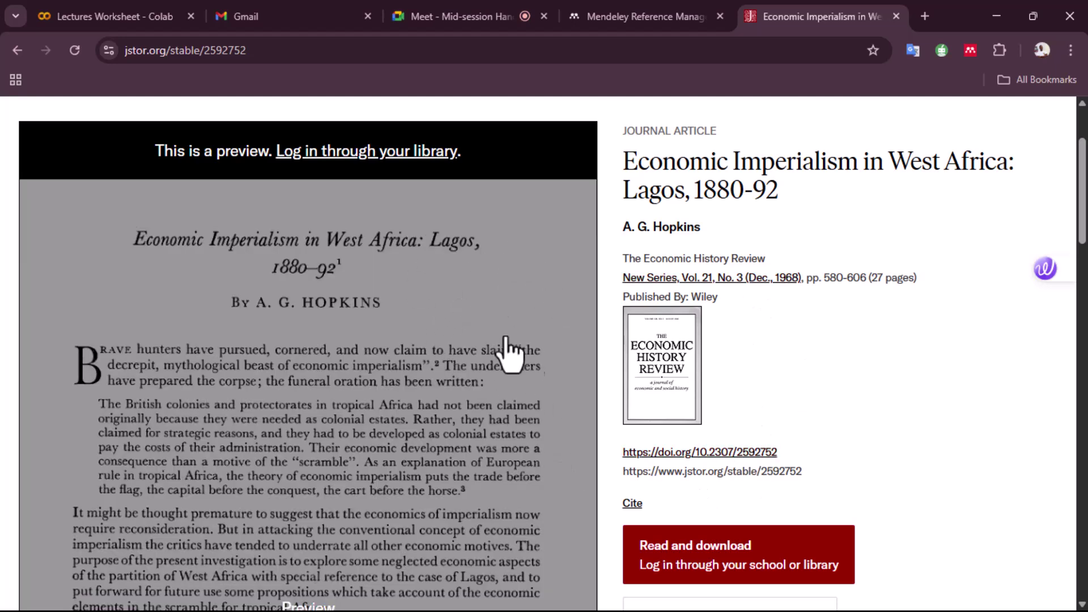
scroll(722, 292, "down", 1)
scroll(718, 277, "down", 2)
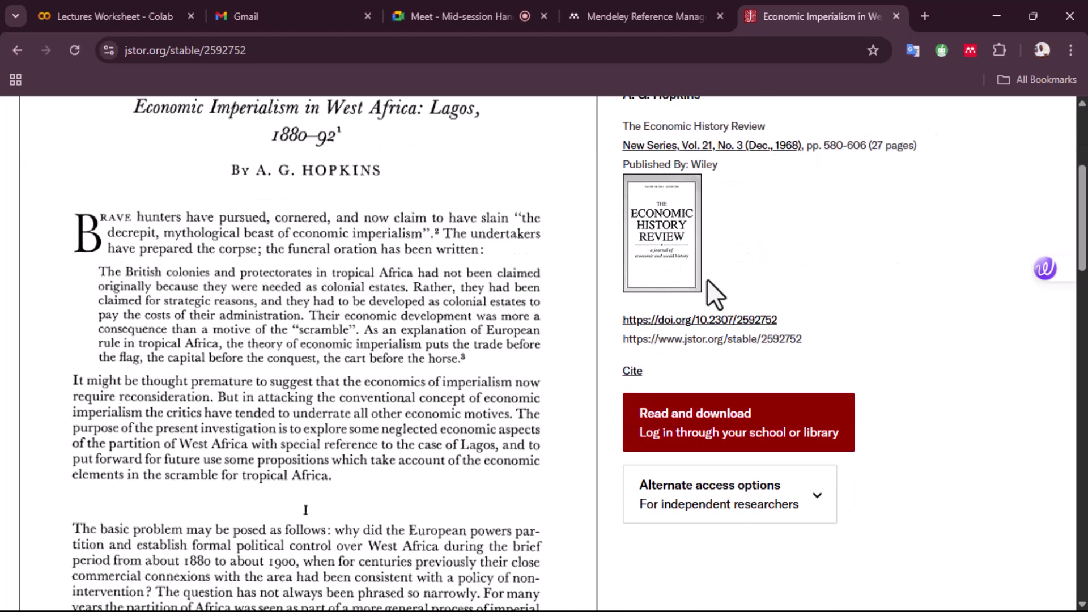
View the Read Online choice under the article's alternate access options, and close its dialog
scroll(731, 323, "down", 5)
left_click(814, 235)
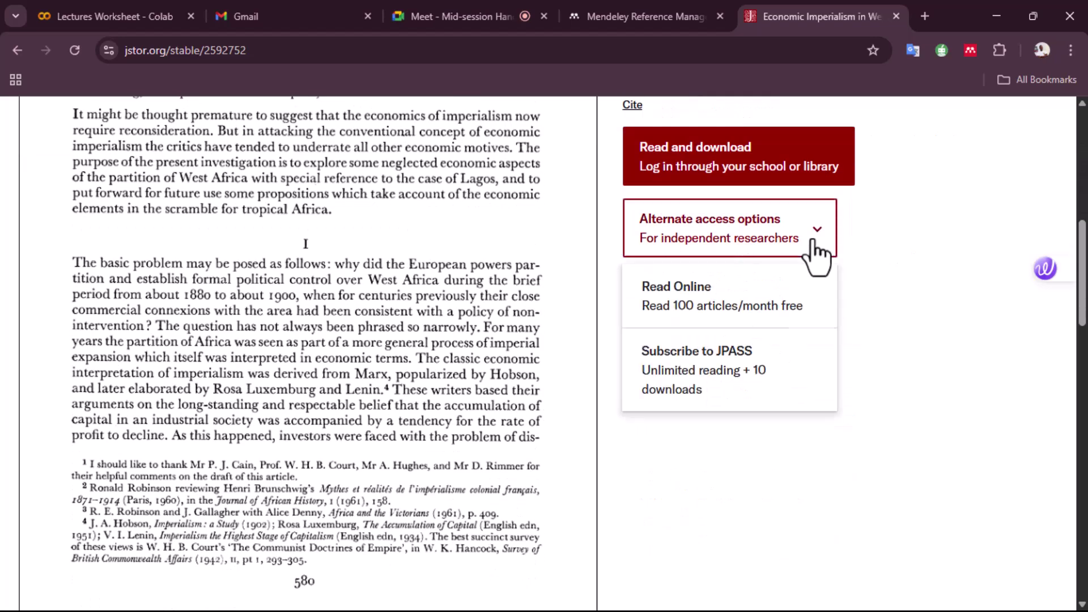
left_click(758, 309)
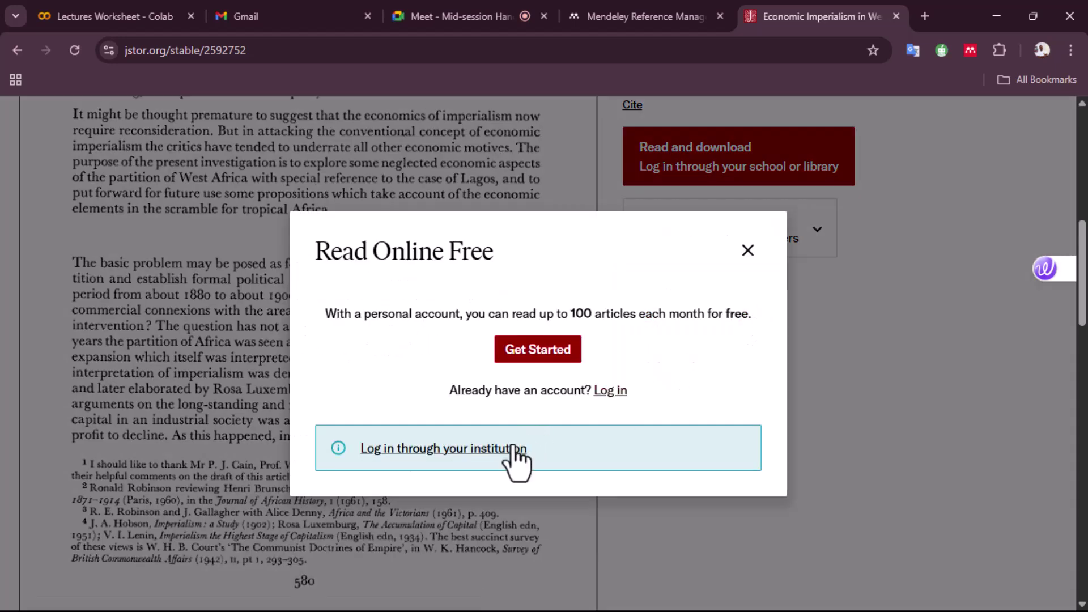
left_click(748, 251)
Examine the article's title, author, journal issue and DOI, plus the institutional login and independent researcher access options
scroll(347, 370, "up", 9)
scroll(375, 309, "down", 5)
scroll(363, 323, "down", 6)
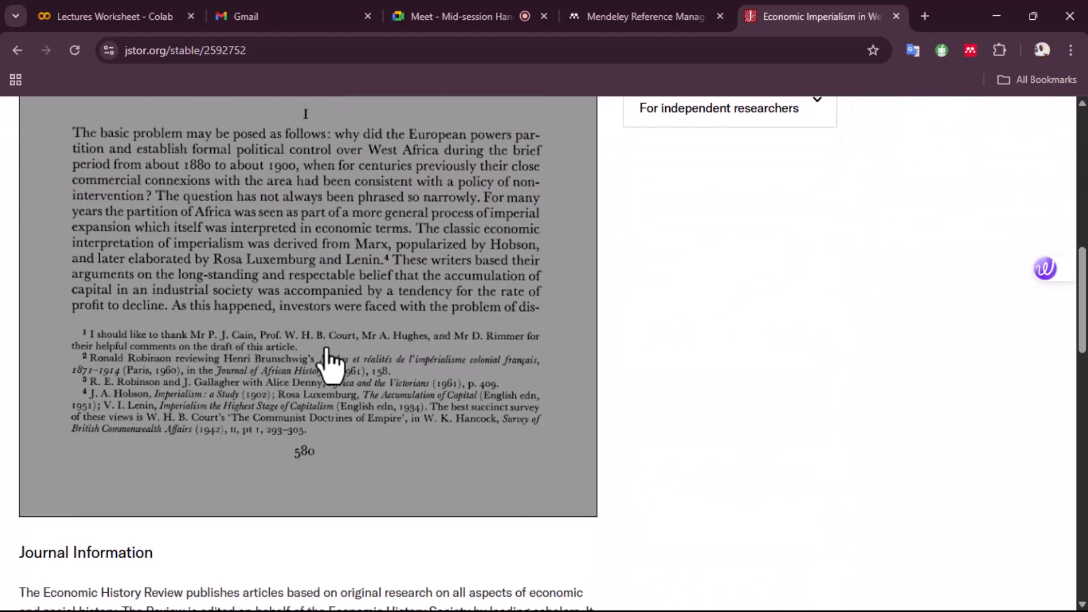
scroll(332, 368, "up", 7)
scroll(331, 371, "up", 5)
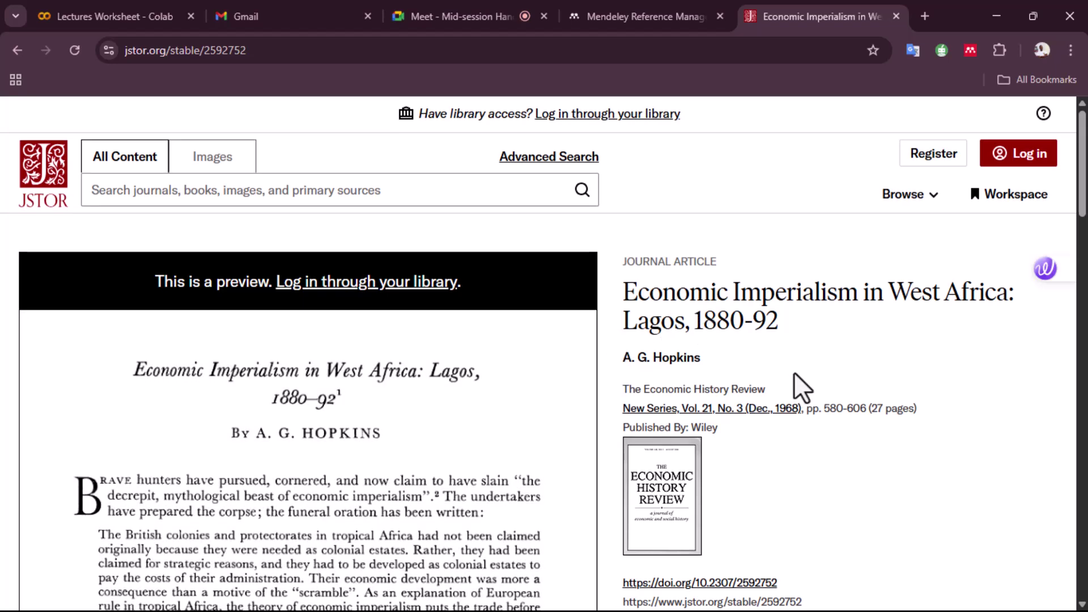
scroll(794, 373, "down", 2)
scroll(762, 305, "down", 2)
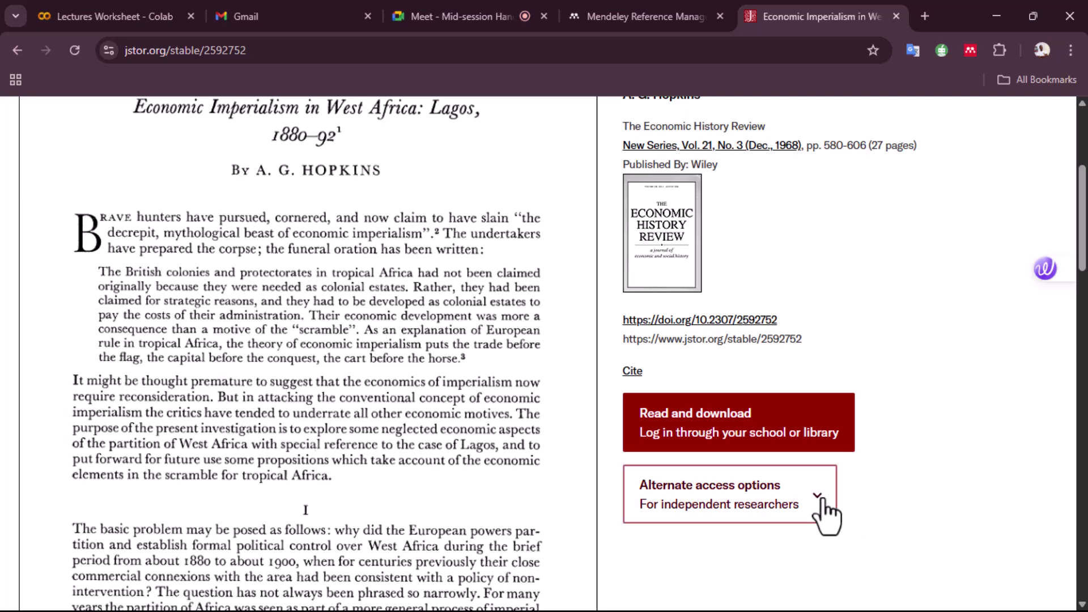
scroll(862, 480, "up", 4)
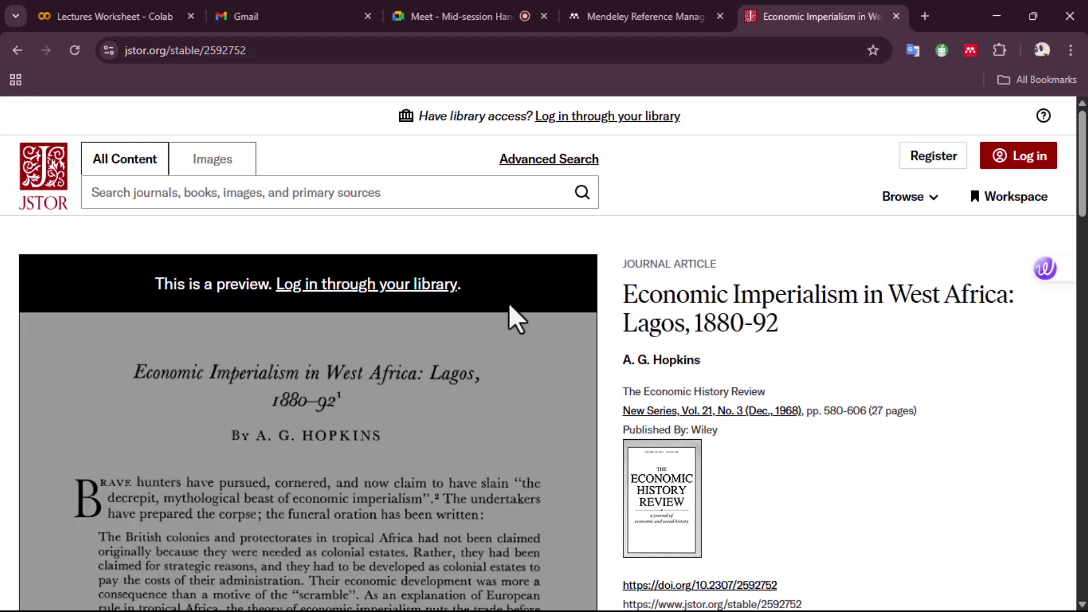
scroll(724, 317, "down", 2)
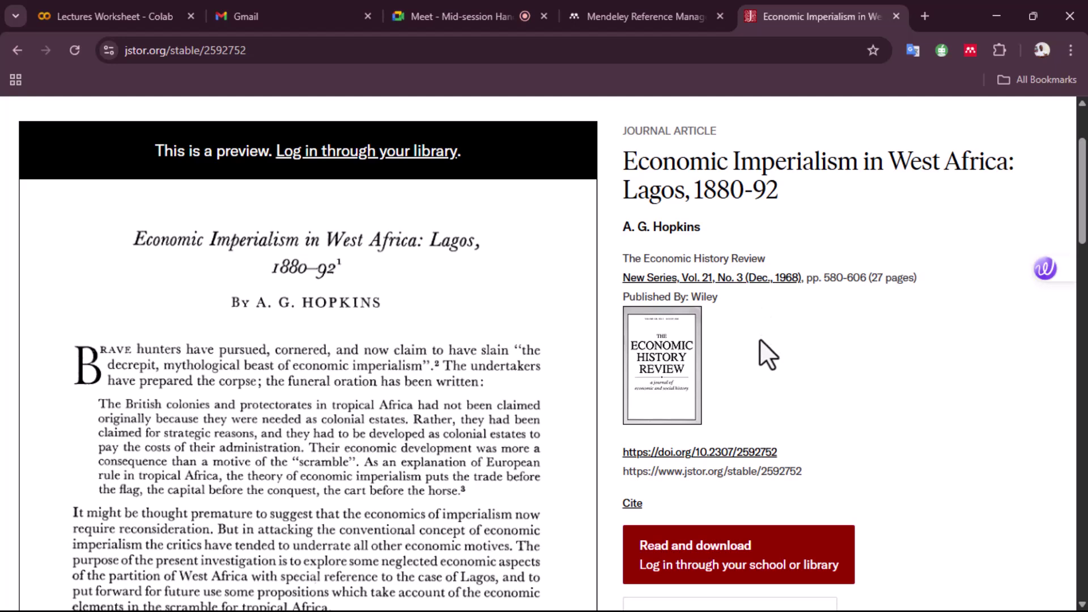
scroll(760, 336, "up", 2)
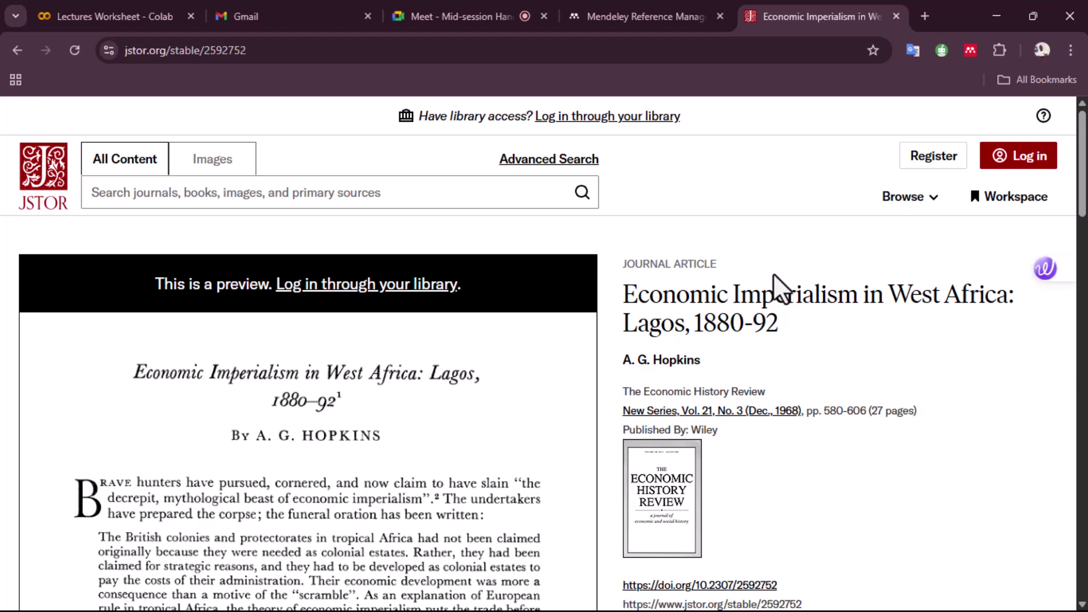
scroll(765, 285, "down", 2)
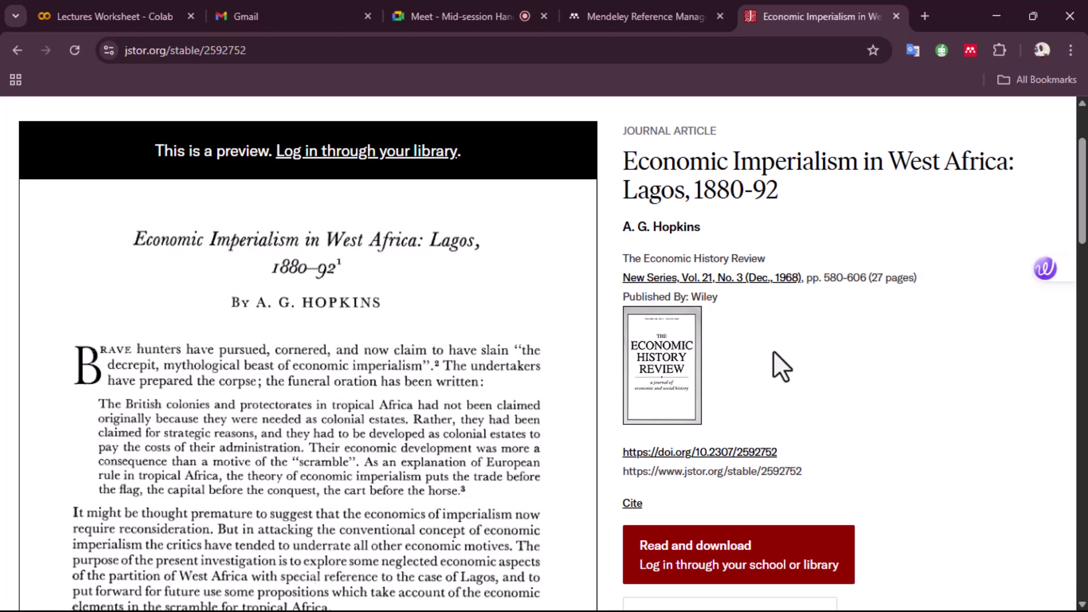
scroll(773, 362, "up", 2)
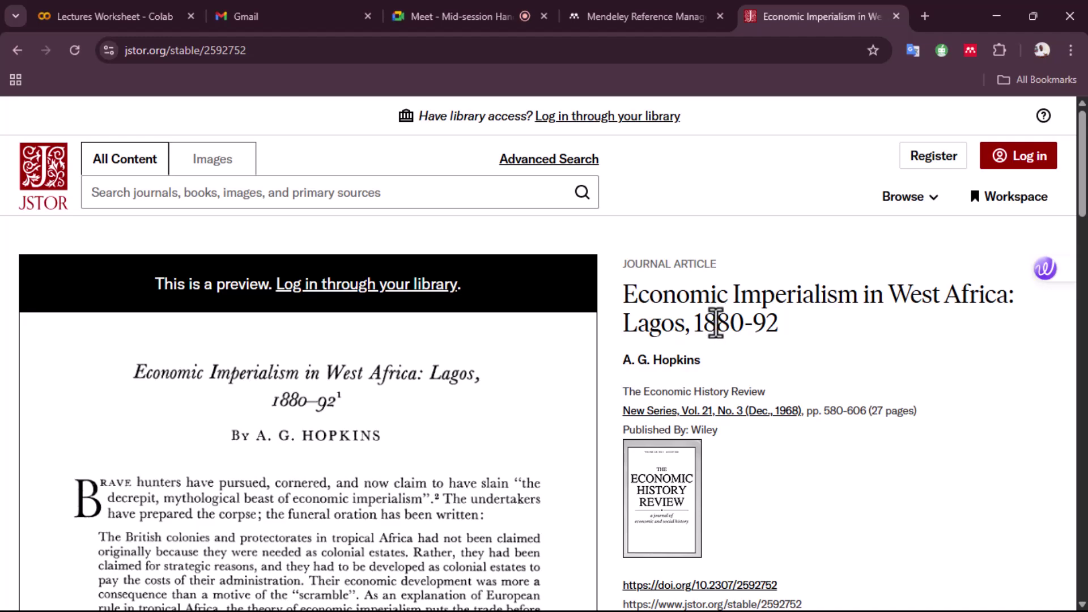
scroll(716, 320, "down", 7)
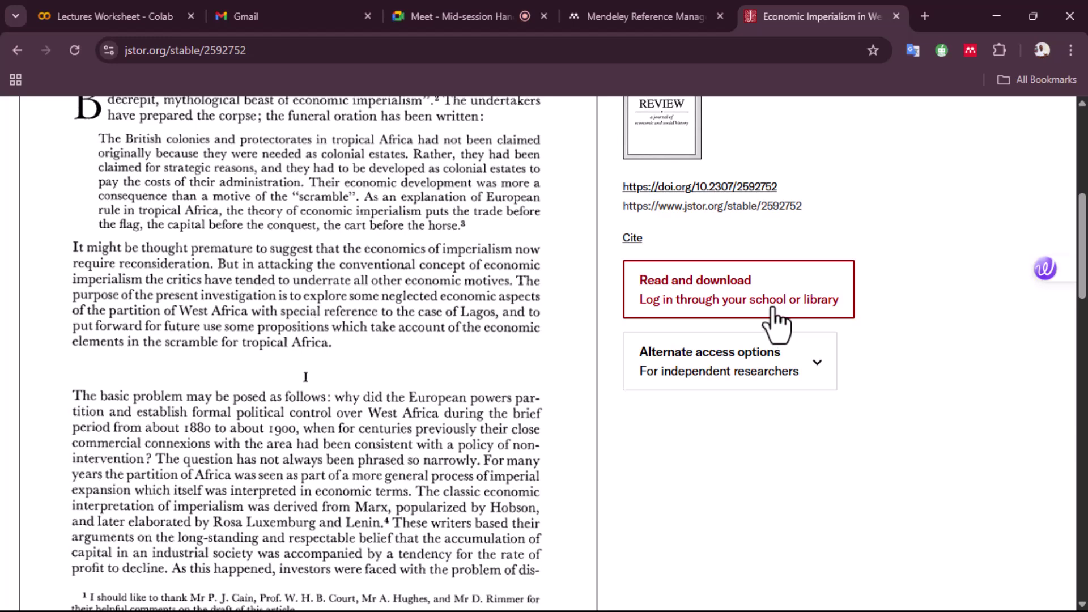
scroll(772, 312, "up", 2)
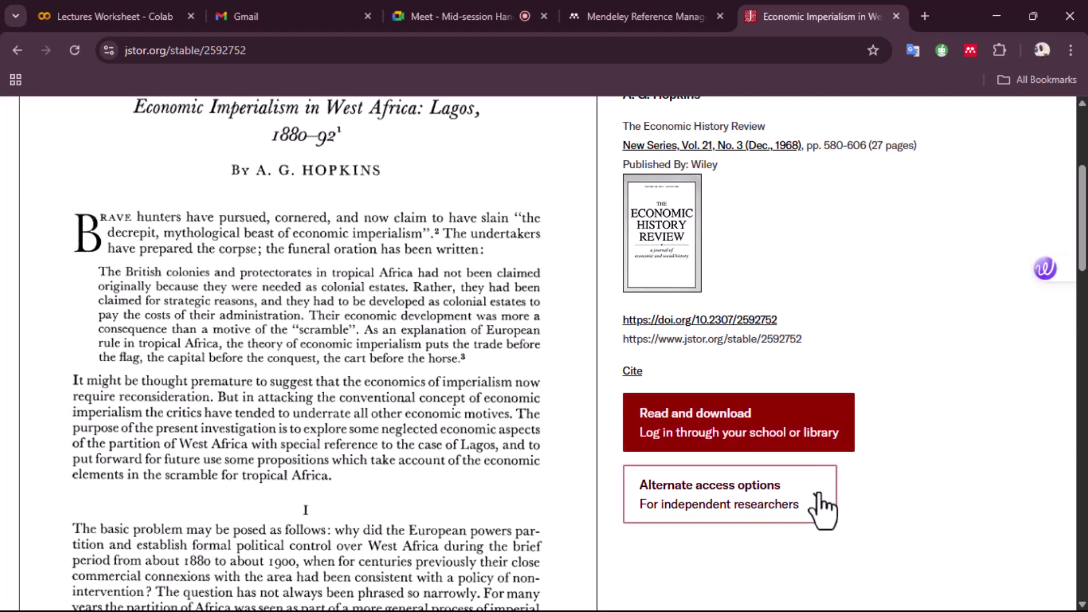
scroll(822, 411, "up", 2)
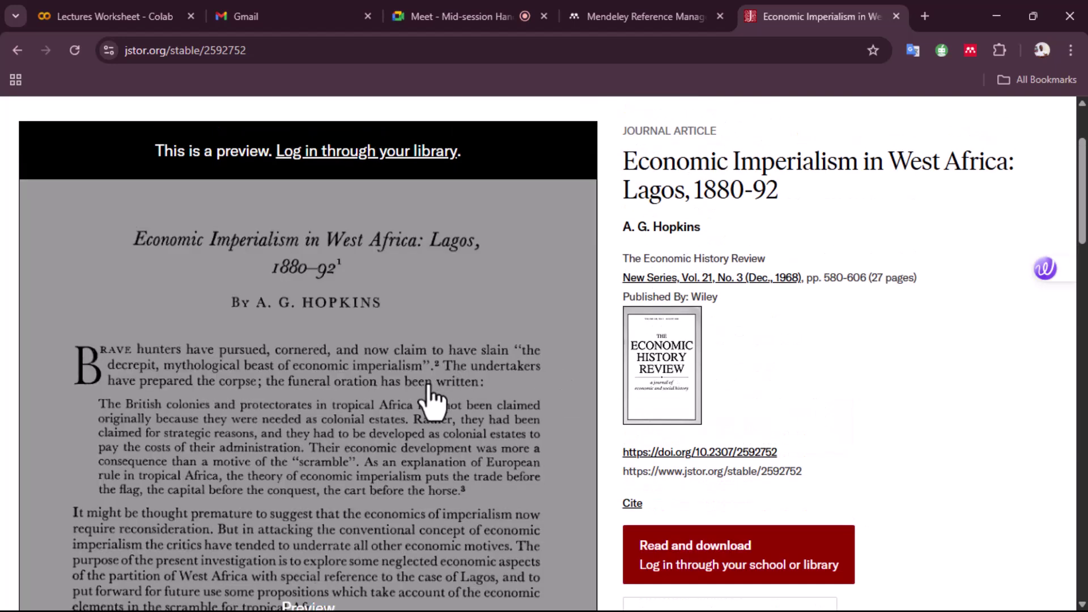
scroll(510, 454, "up", 2)
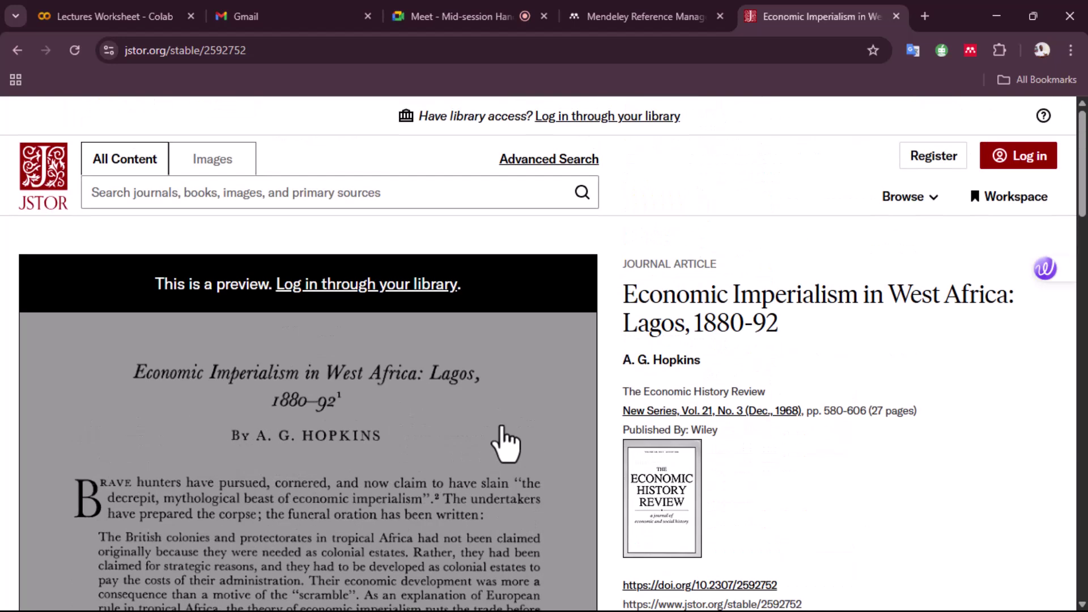
Look through the preview page and the Journal Information and Publisher Information sections for text to use
scroll(272, 376, "down", 2)
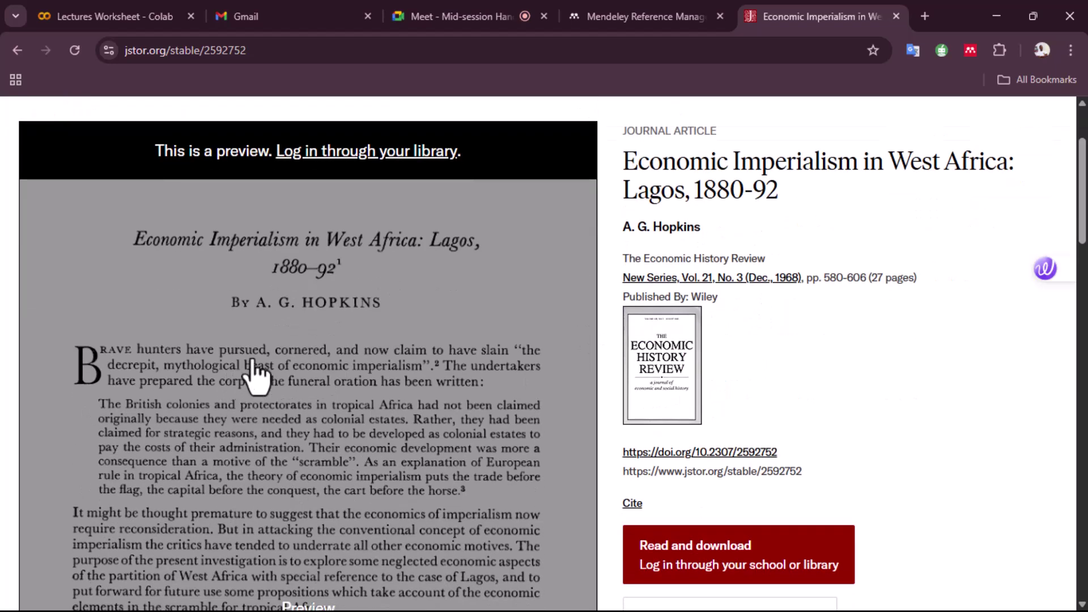
scroll(396, 381, "down", 2)
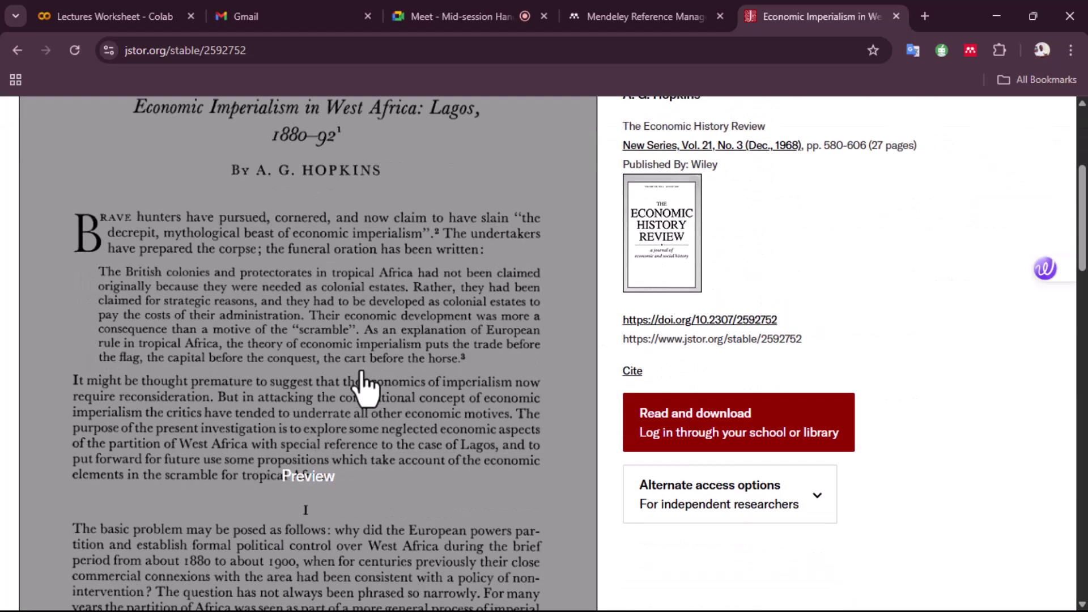
scroll(442, 422, "up", 2)
scroll(461, 357, "down", 4)
scroll(461, 354, "down", 6)
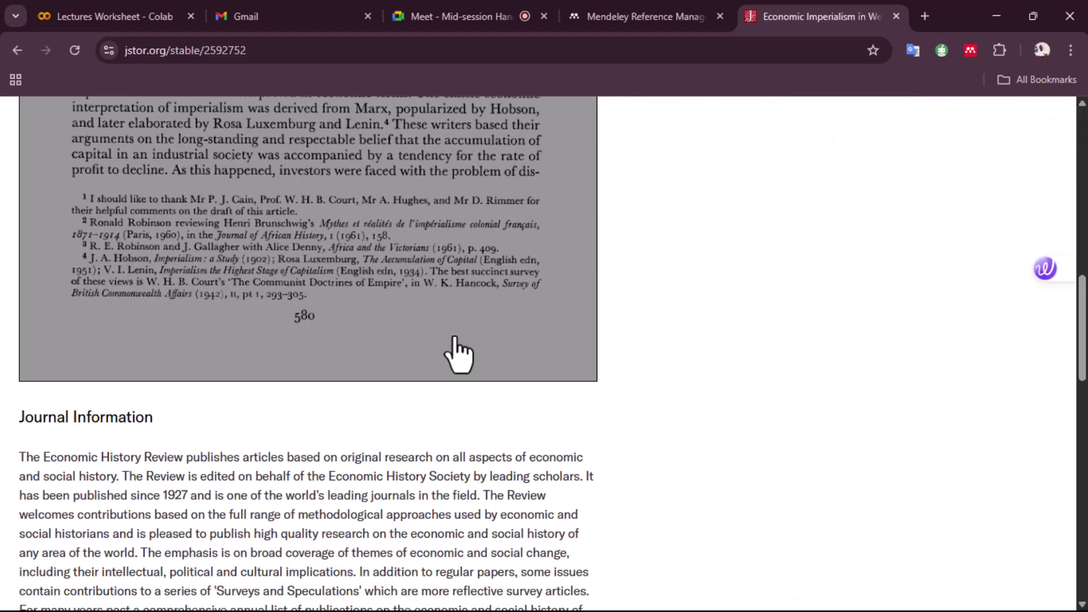
scroll(458, 354, "down", 4)
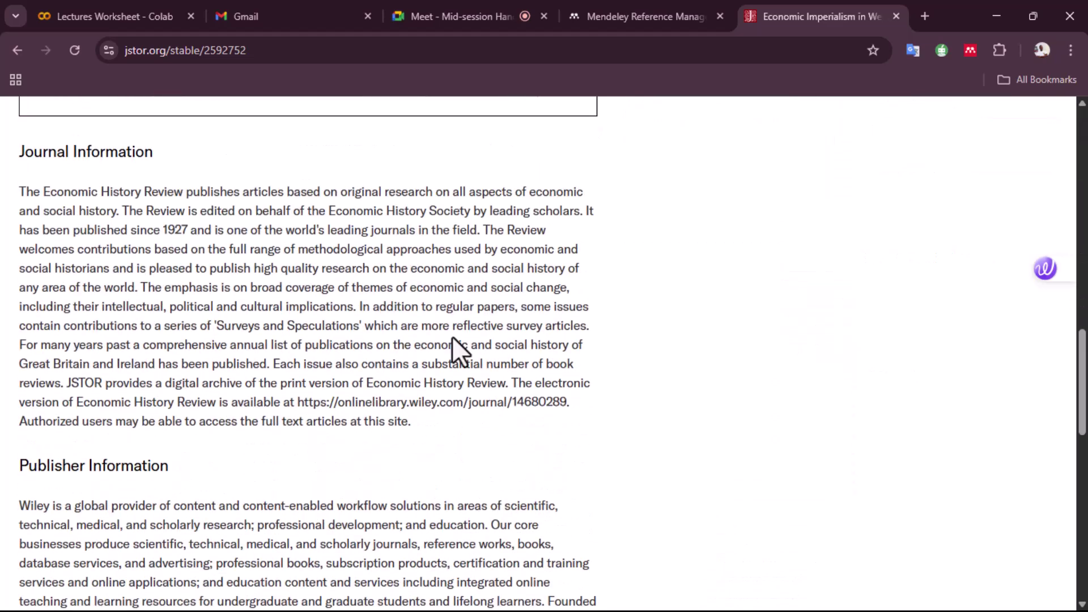
scroll(501, 340, "down", 8)
scroll(498, 349, "up", 8)
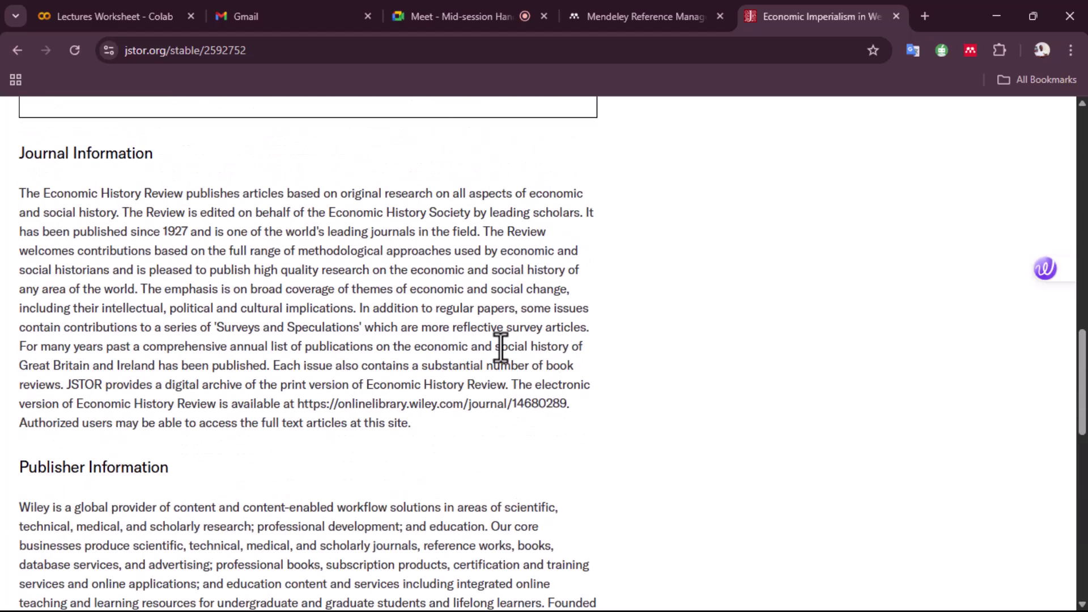
scroll(566, 376, "up", 12)
scroll(444, 359, "down", 10)
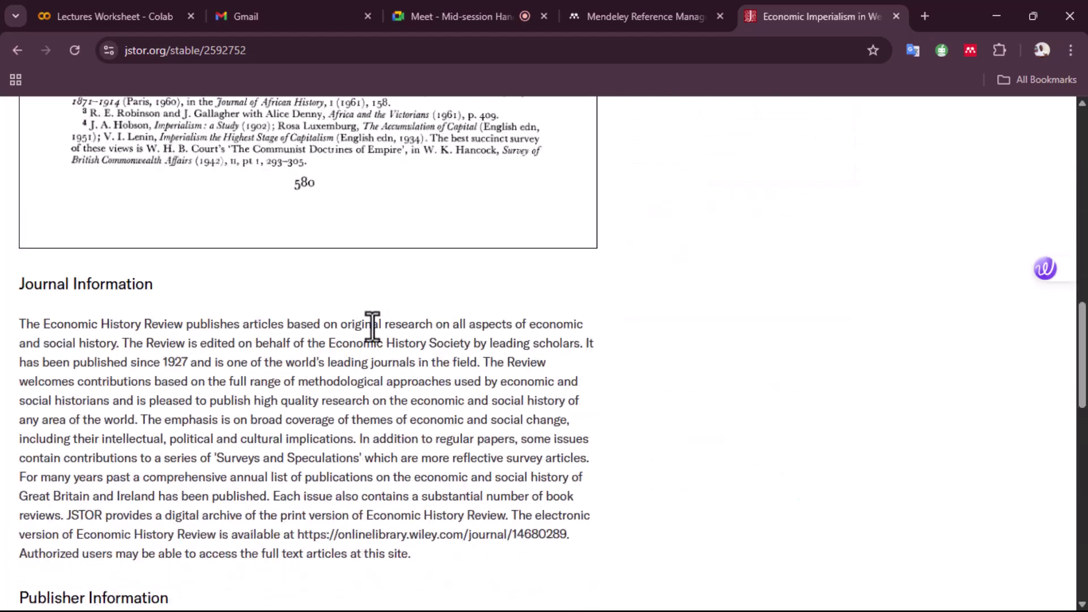
scroll(68, 272, "down", 2)
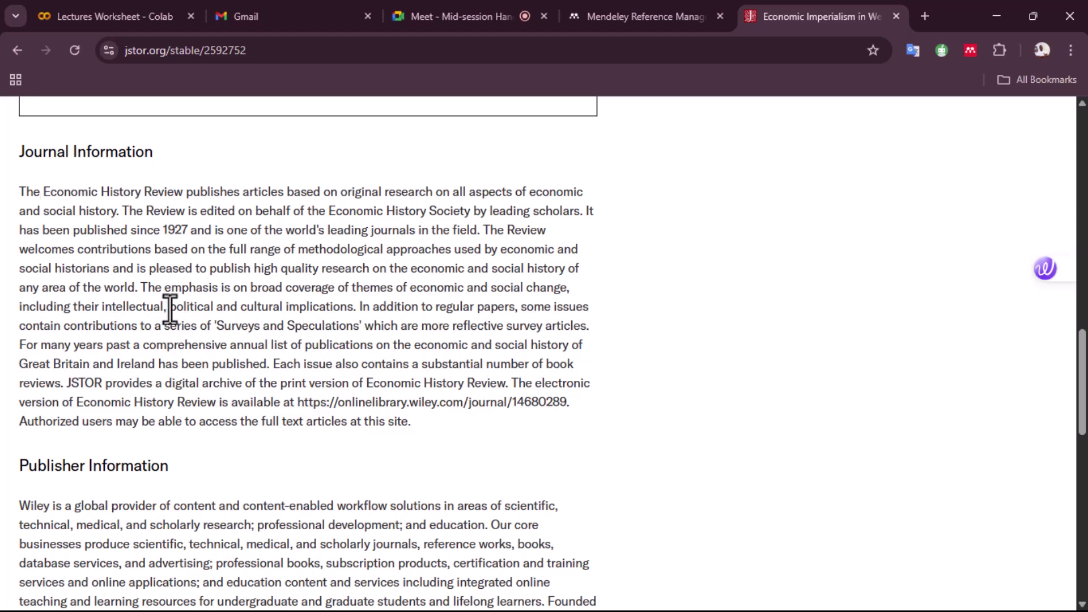
scroll(85, 235, "down", 2)
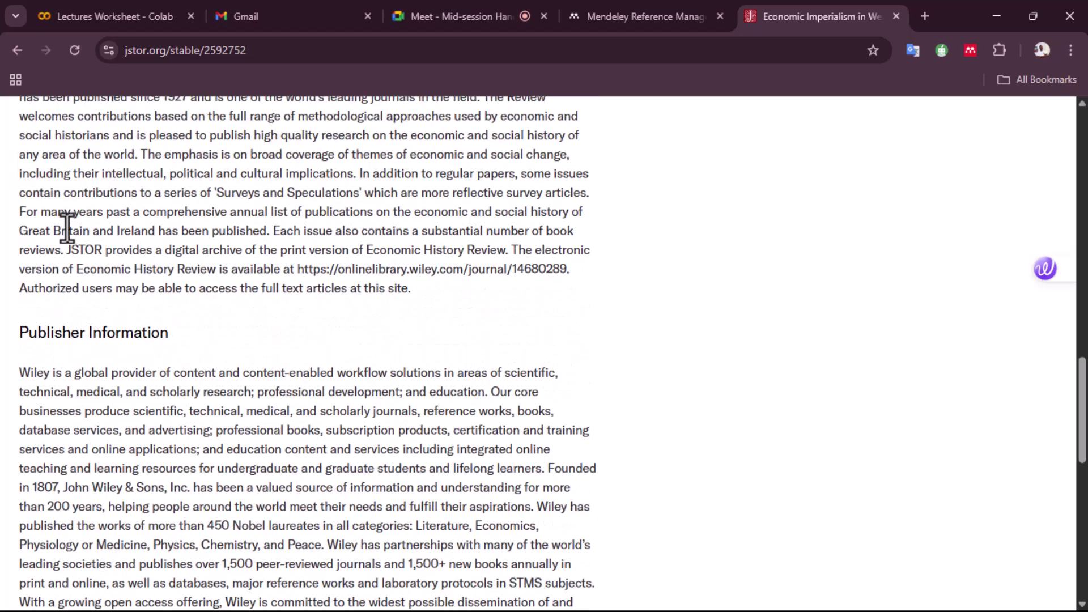
scroll(61, 239, "up", 2)
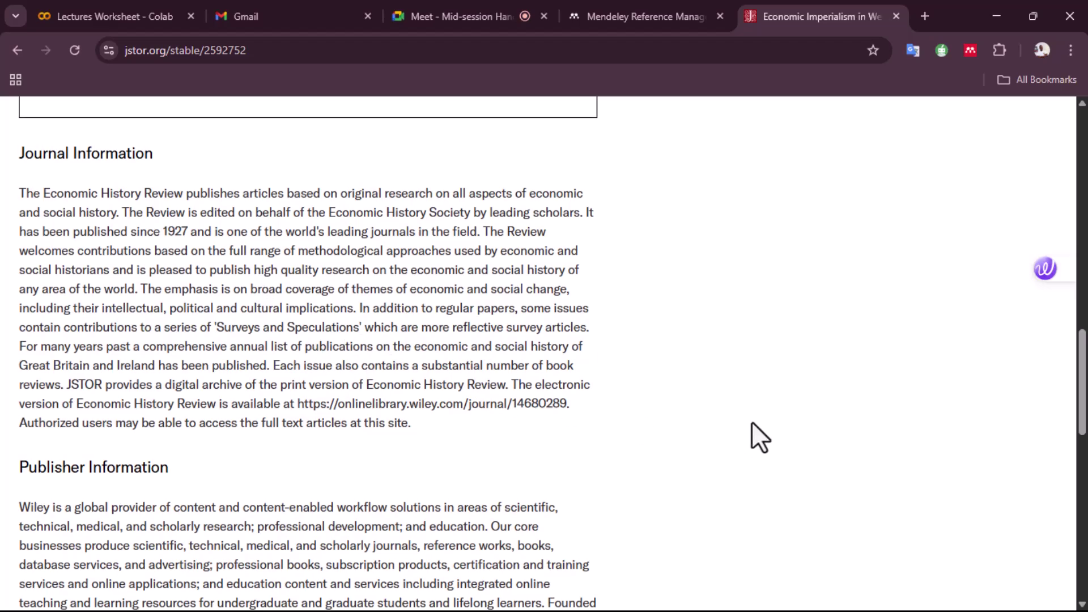
scroll(440, 431, "up", 4)
scroll(275, 461, "up", 7)
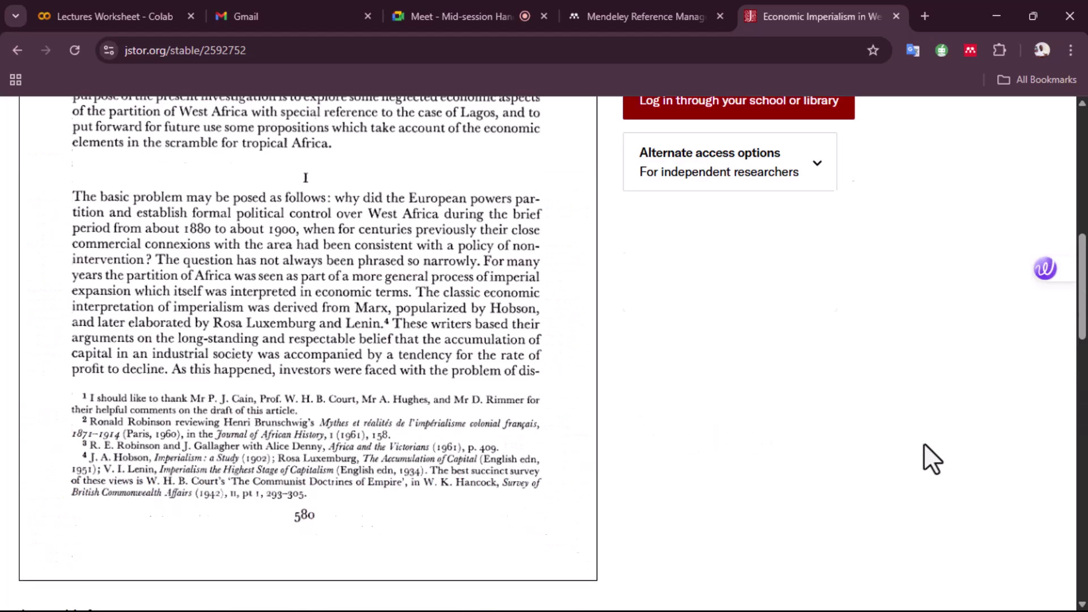
Copy the Journal Information text from its beginning through "any area of the world." and paste it into the blank Word document
scroll(735, 332, "down", 9)
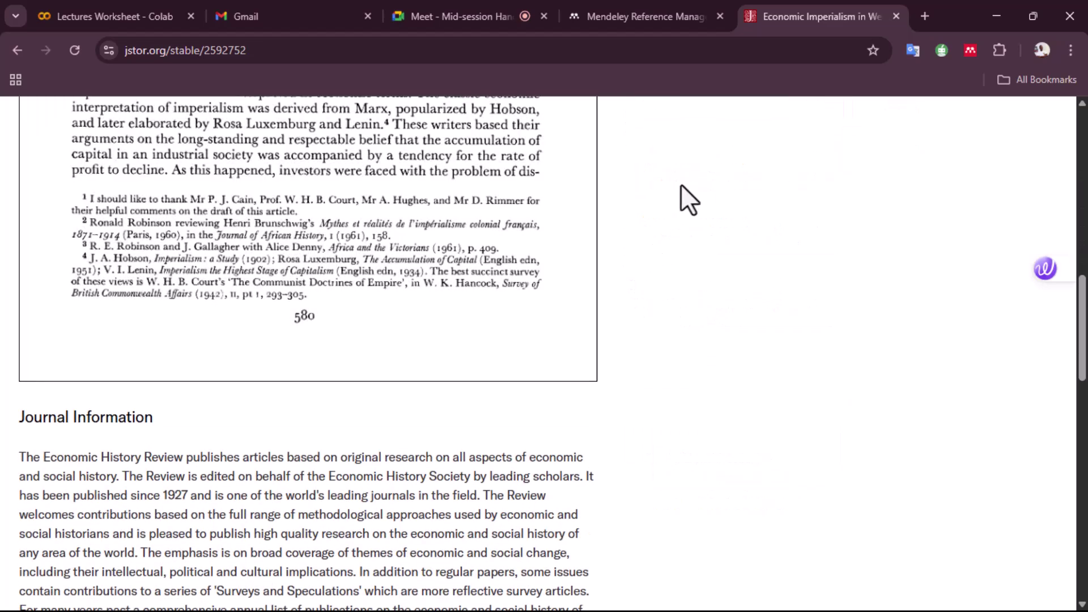
scroll(542, 236, "down", 4)
left_click_drag(20, 191, 134, 280)
key("ctrl+c")
right_click(97, 276)
left_click(163, 294)
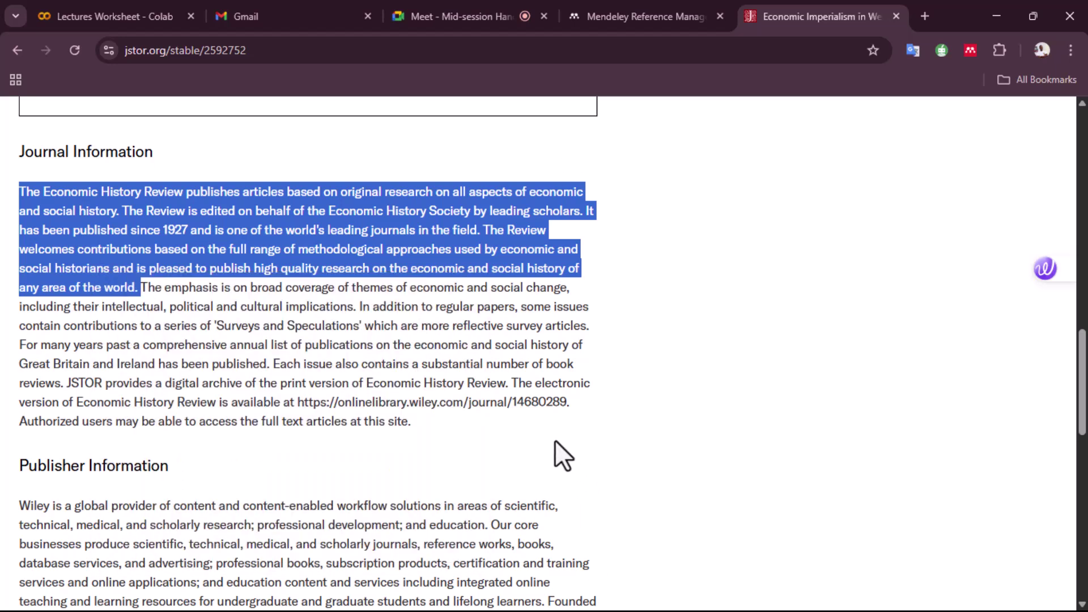
key("alt+Tab")
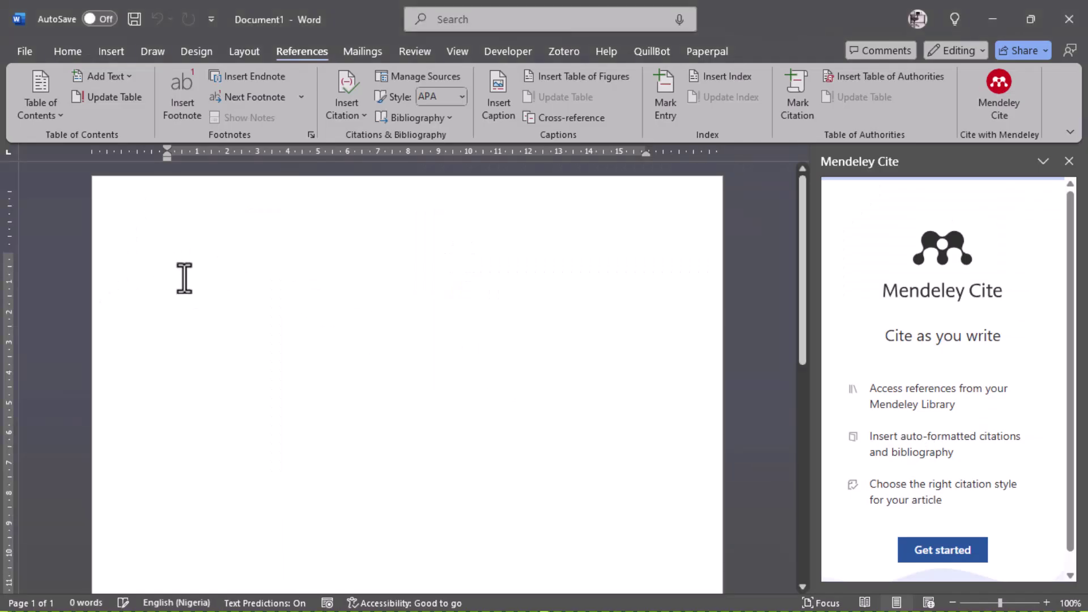
key("ctrl+v")
Set the whole pasted paragraph in the Segoe UI font and justify it
key("ctrl+a")
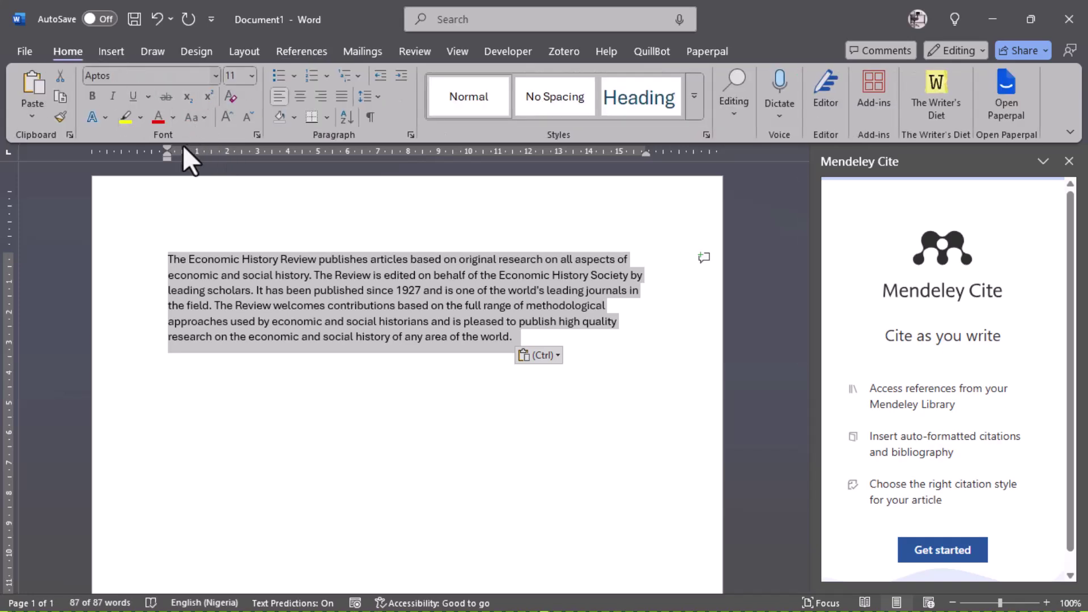
left_click(215, 76)
left_click(163, 193)
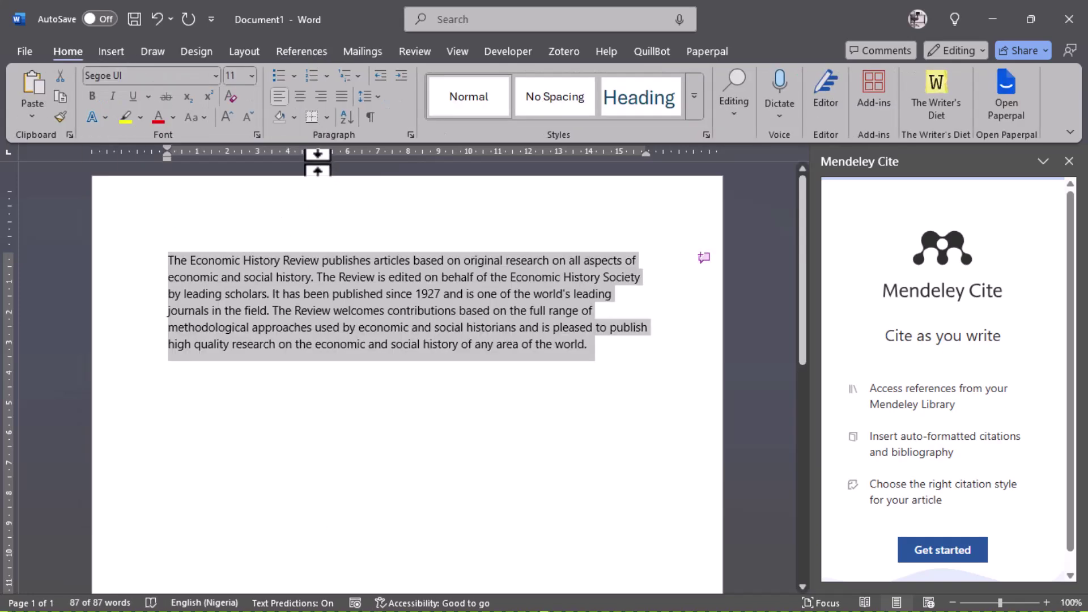
left_click(342, 96)
left_click(223, 261)
left_click(166, 259)
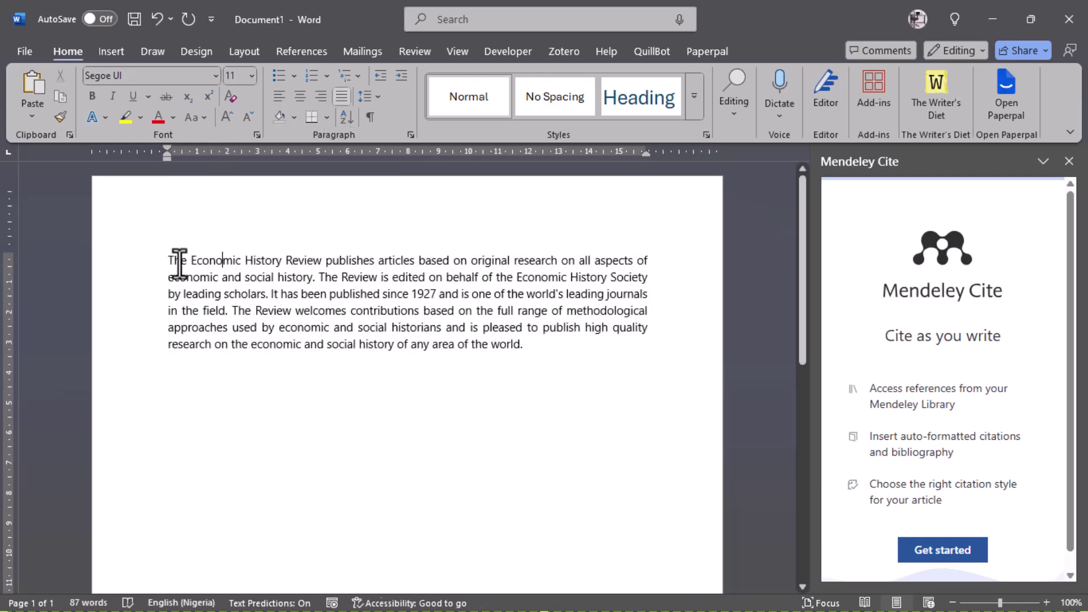
Add a line above the paragraph and paste "Economic Imperialism in West Africa:" into it, copied from the article title on the JSTOR page
key("Return")
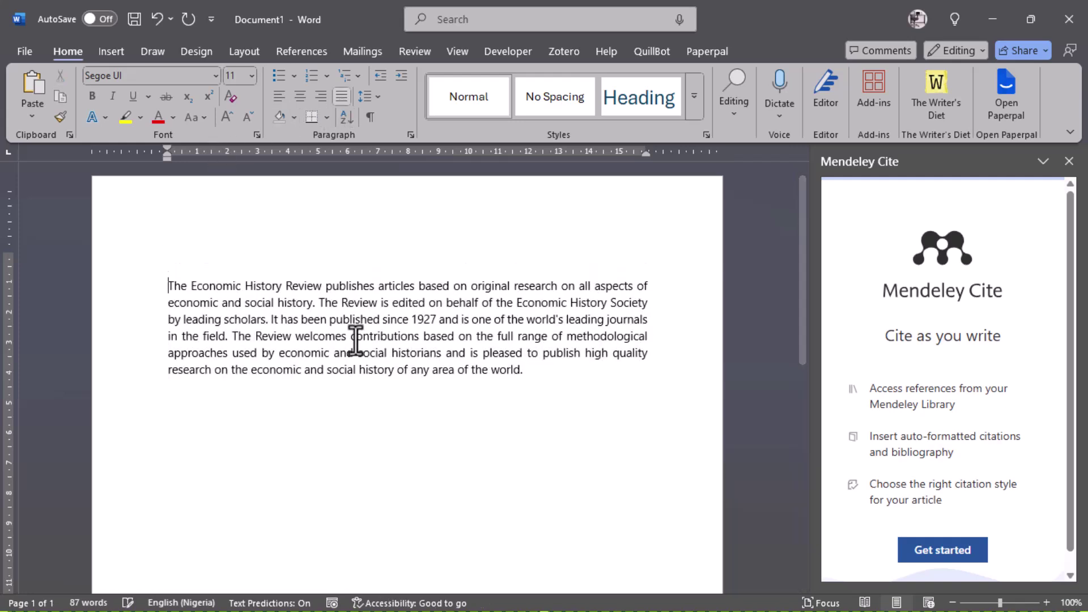
key("alt+Tab")
scroll(397, 385, "up", 15)
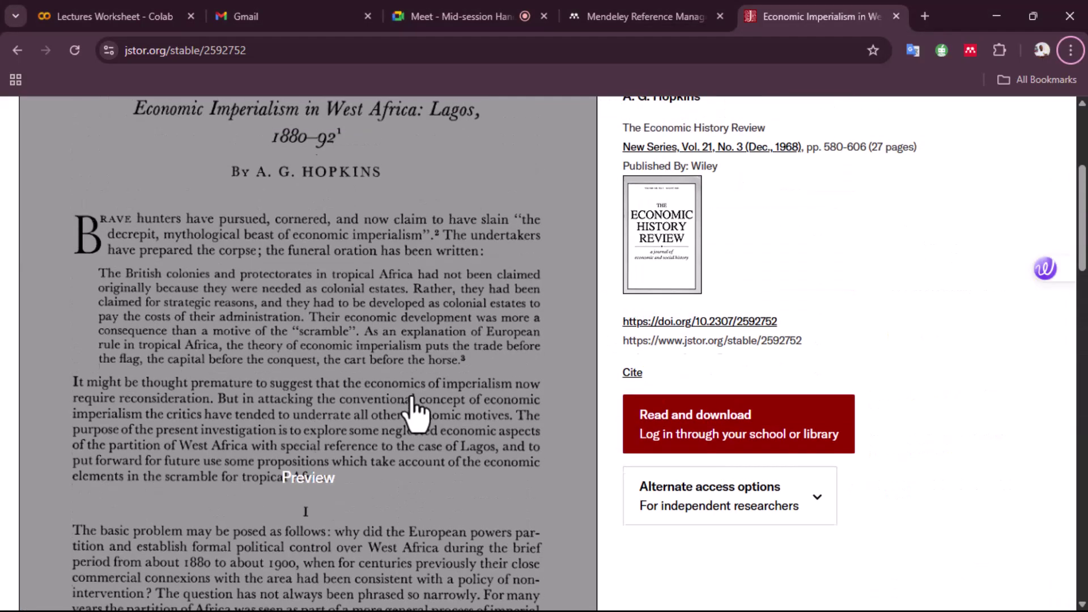
scroll(416, 412, "up", 5)
left_click_drag(626, 294, 1014, 295)
key("ctrl+c")
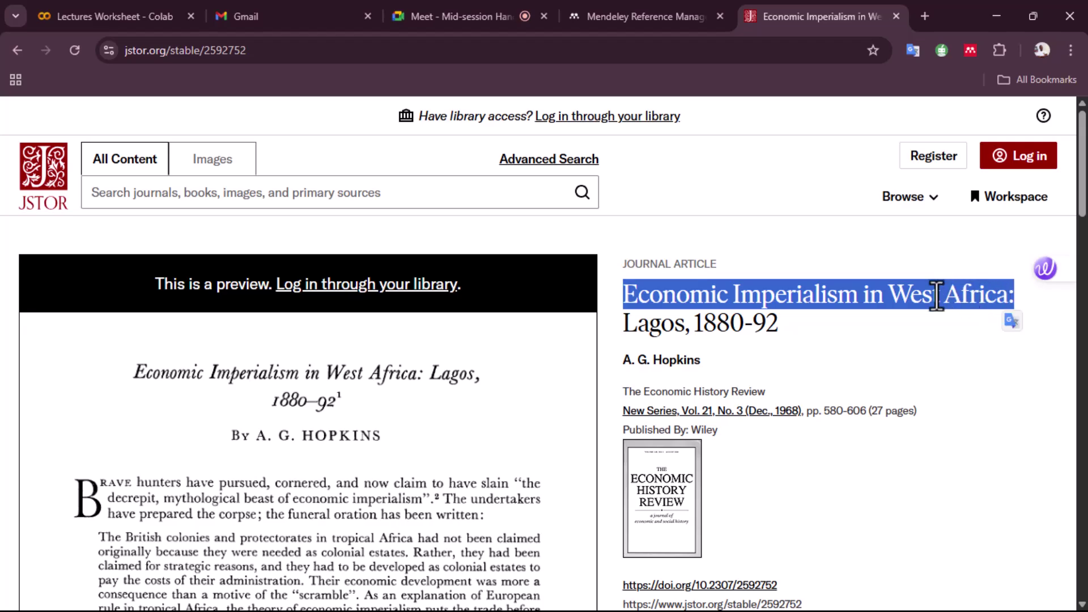
key("alt+Tab")
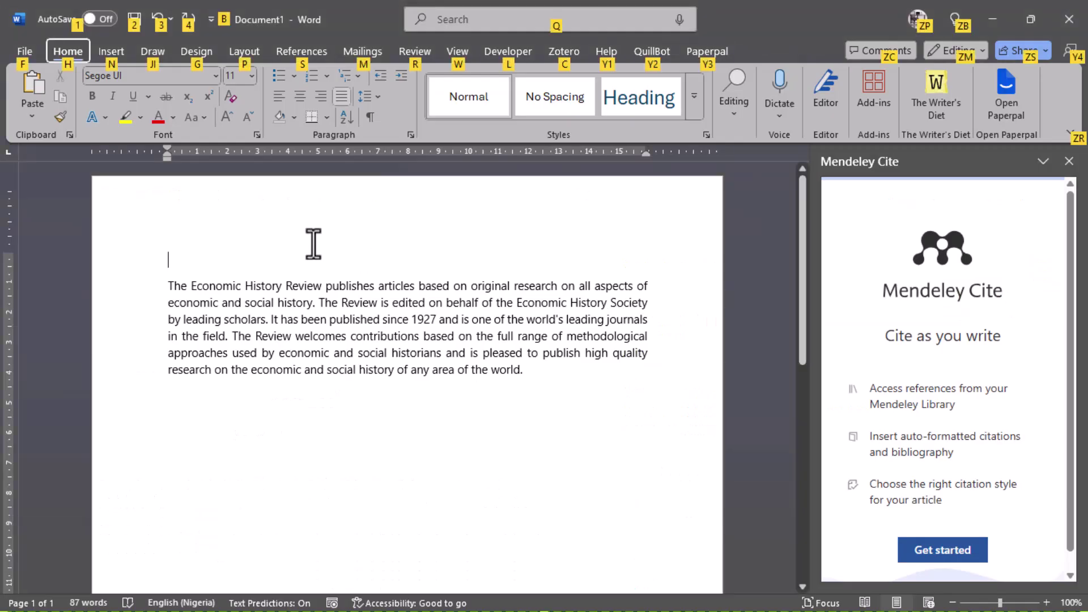
key("alt")
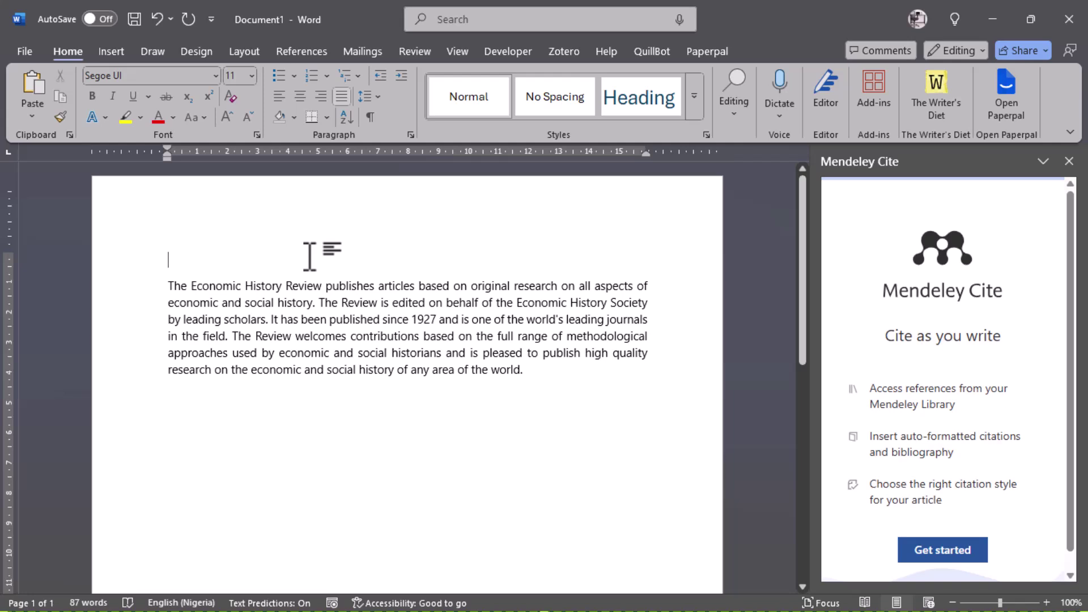
key("ctrl+v")
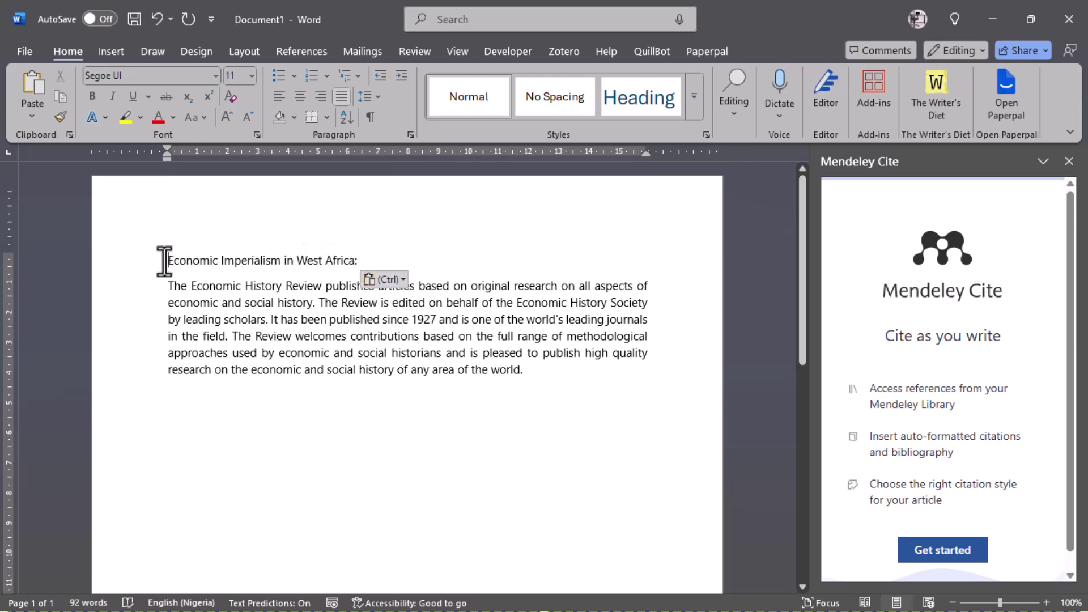
Reword the title line to "The History of Economic Imperialism in West Africa", without the trailing colon
type("The ")
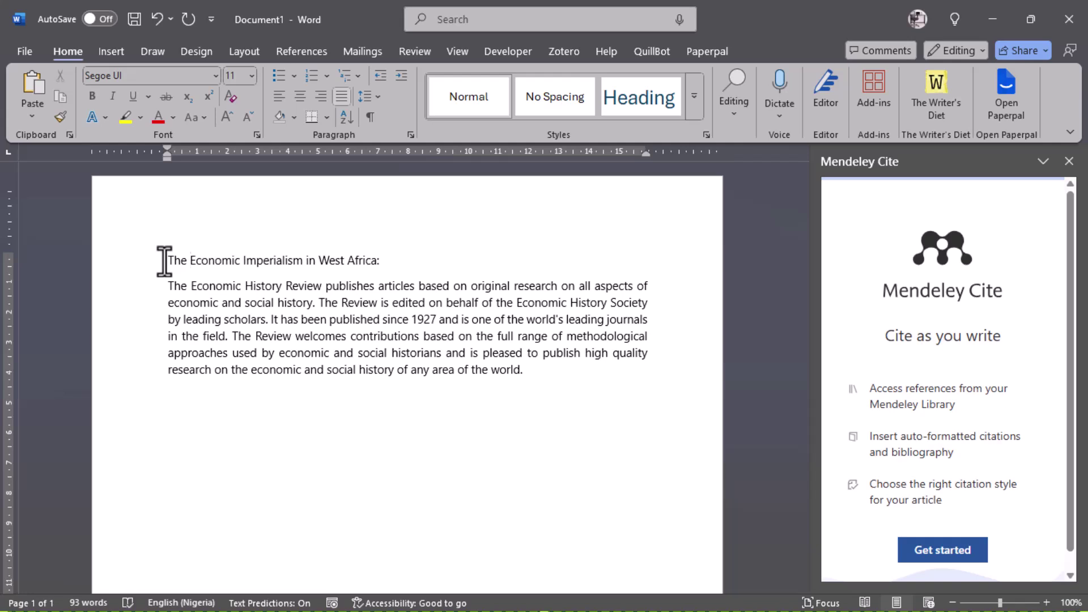
type(" Histor")
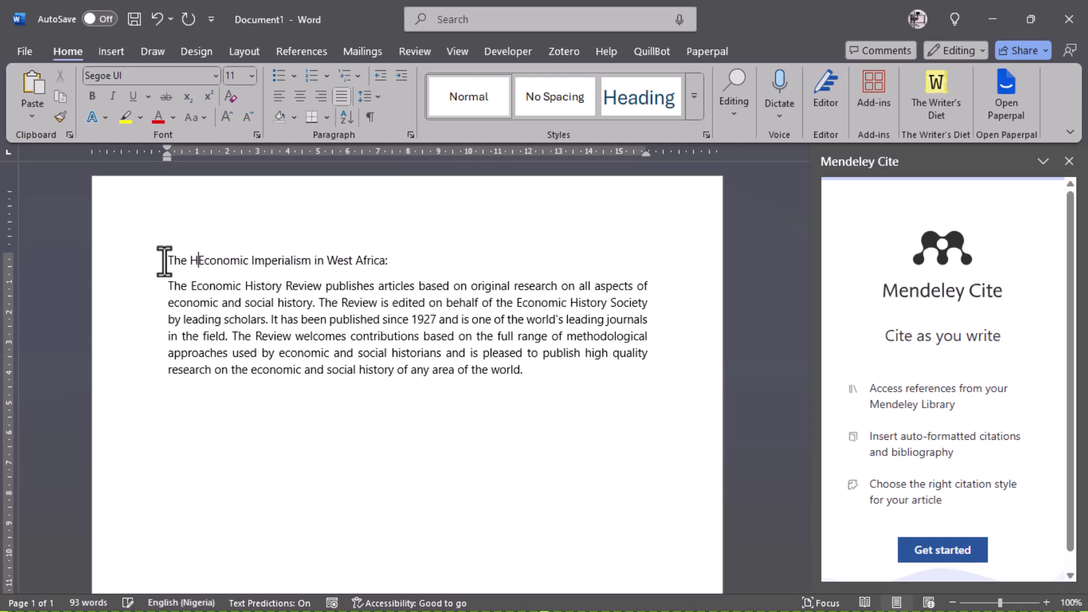
type("y of")
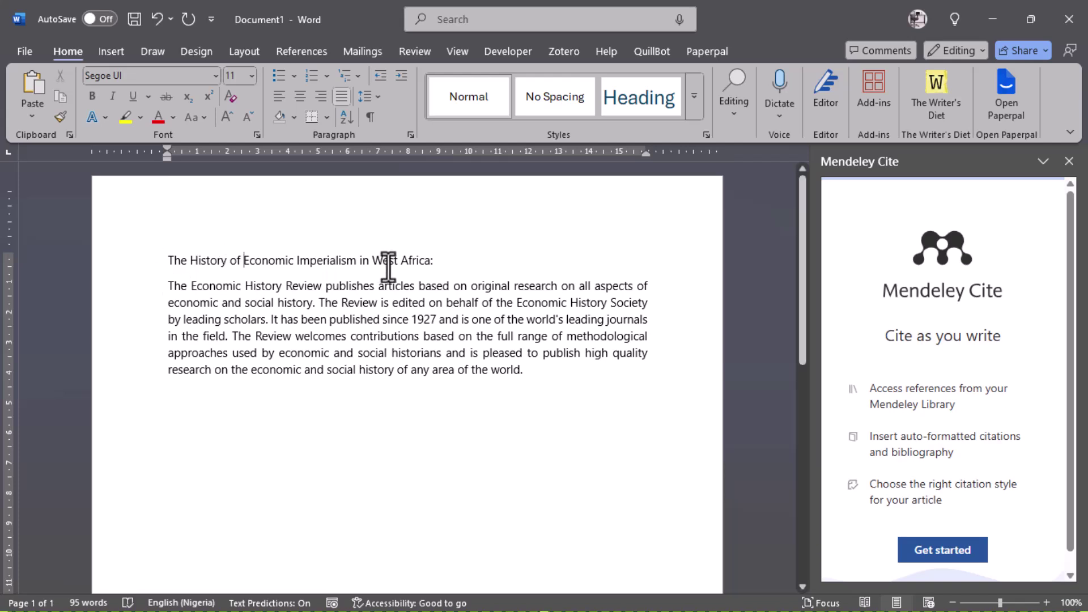
Make the title line bold and centre it
left_click(141, 262)
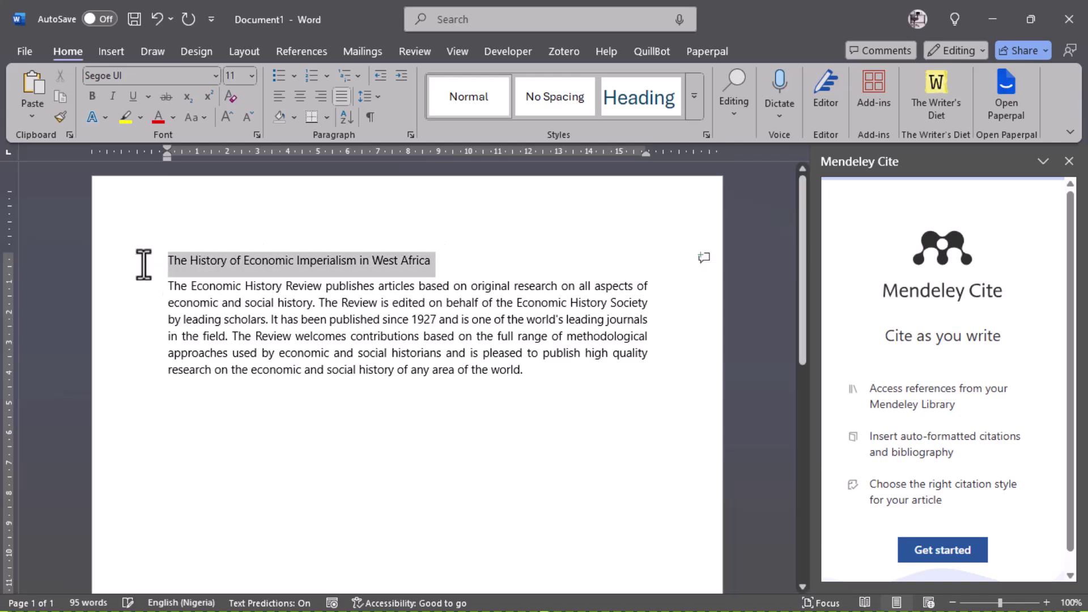
key("ctrl+b")
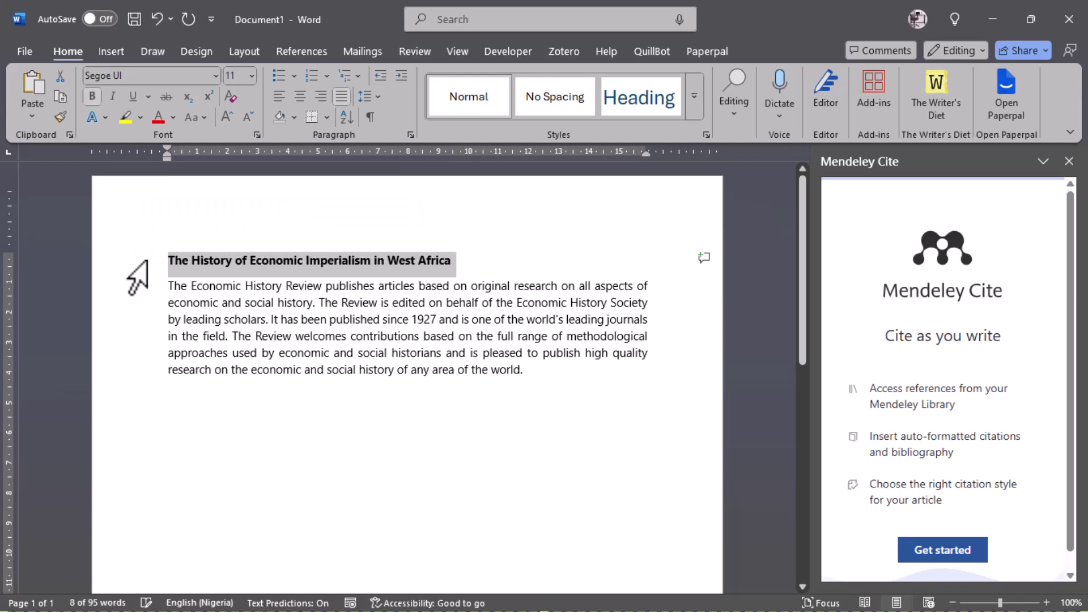
key("ctrl+e")
left_click(388, 336)
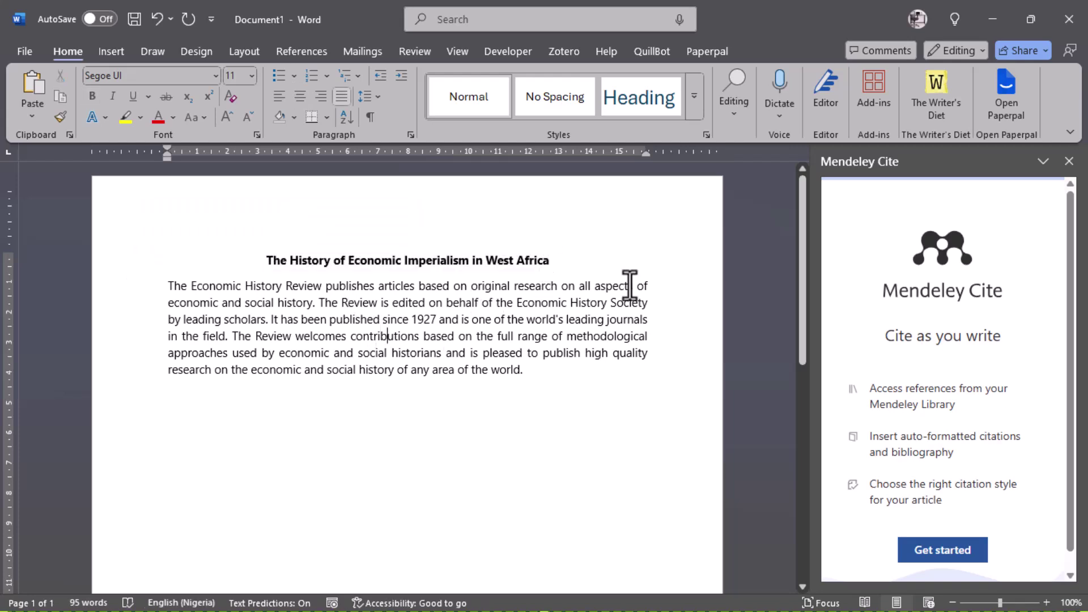
Insert an "Introduction" line above the paragraph and apply the "1 Heading 1, 1.1 Heading 2, 1.1.1 Heading 3" multilevel list to it
left_click(572, 256)
left_click(168, 287)
key("Return")
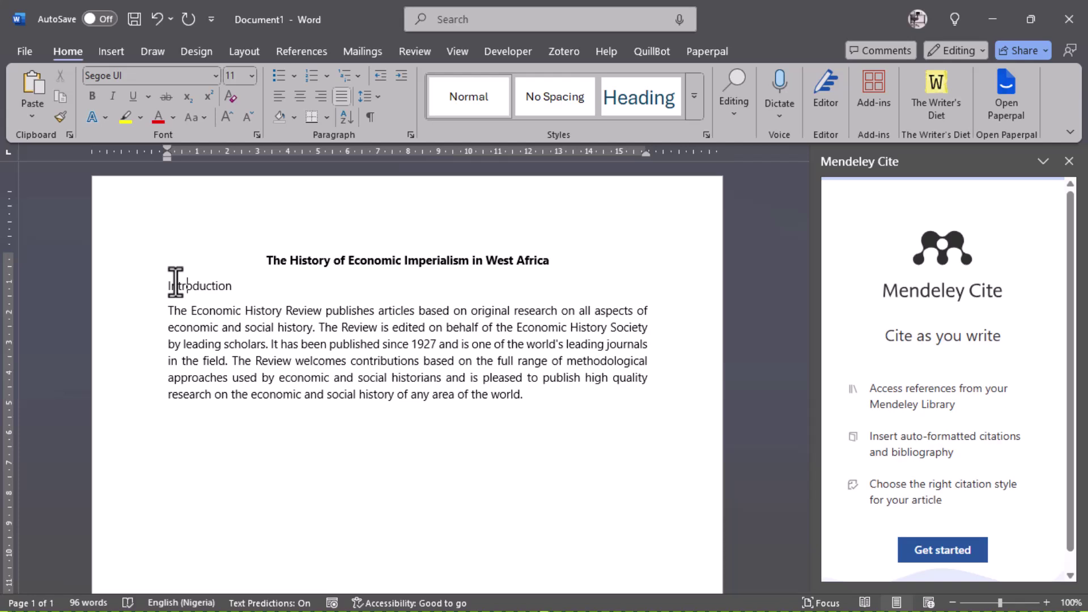
left_click(158, 290)
left_click(362, 76)
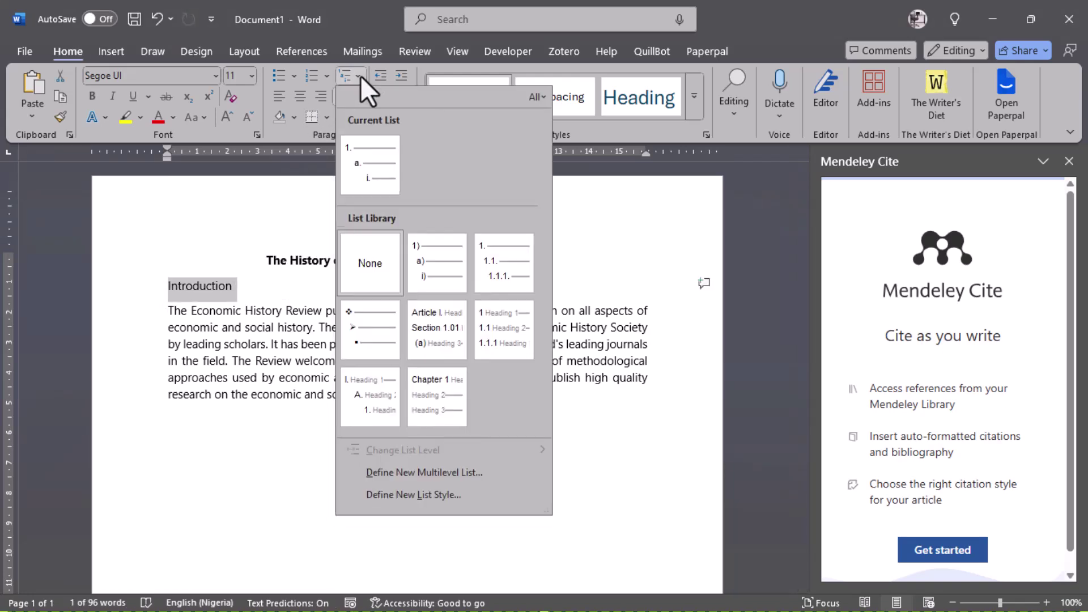
left_click(506, 331)
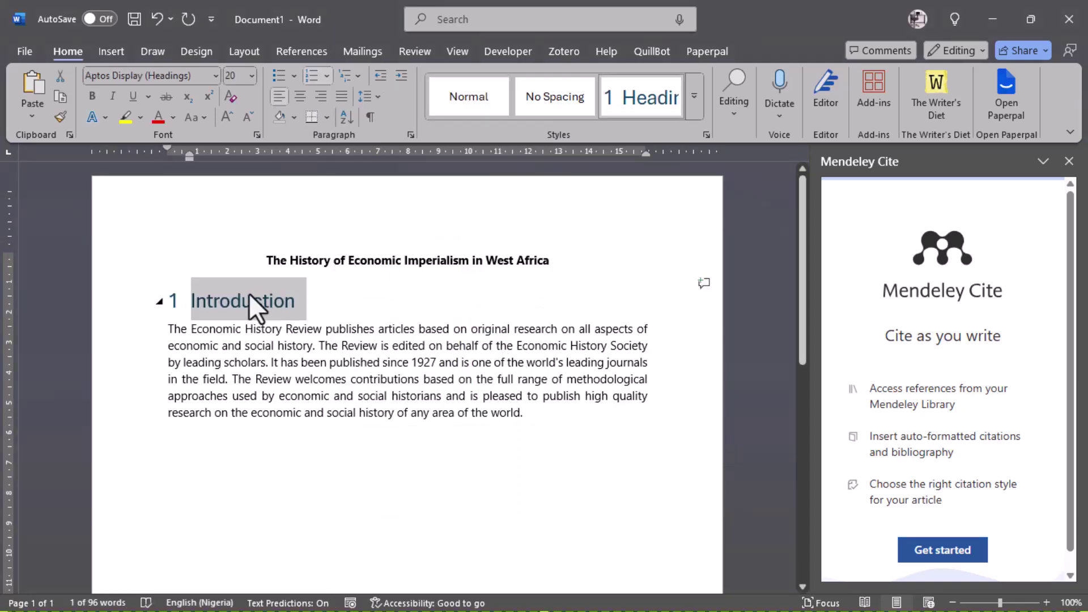
Modify the Heading 1 style to Segoe UI, bold, 11 pt, with the Automatic font colour
right_click(655, 97)
left_click(668, 135)
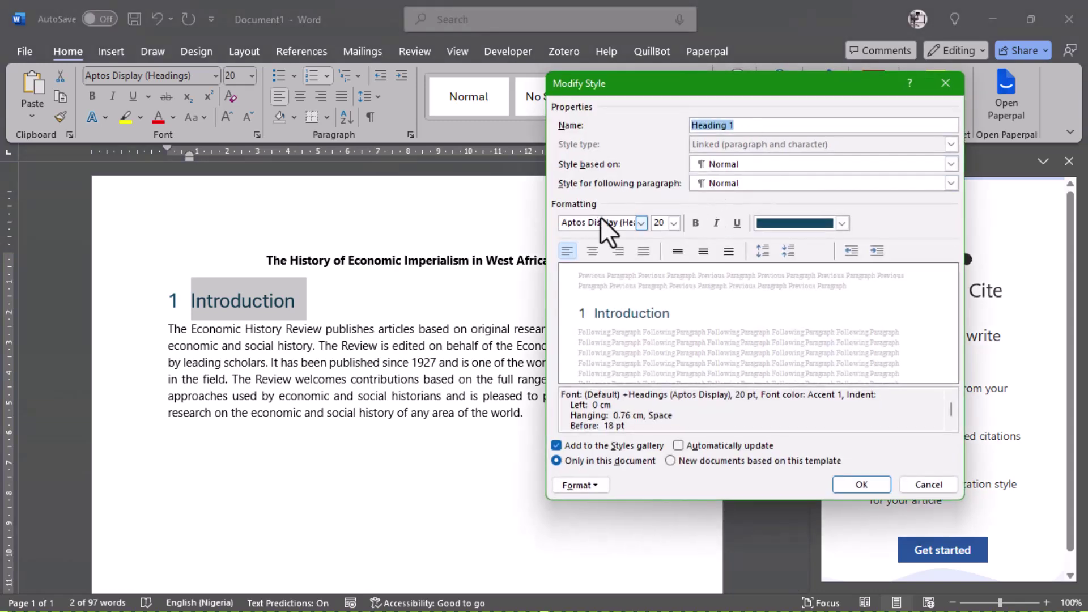
left_click(641, 223)
left_click(628, 276)
left_click(697, 222)
left_click(674, 223)
left_click(659, 269)
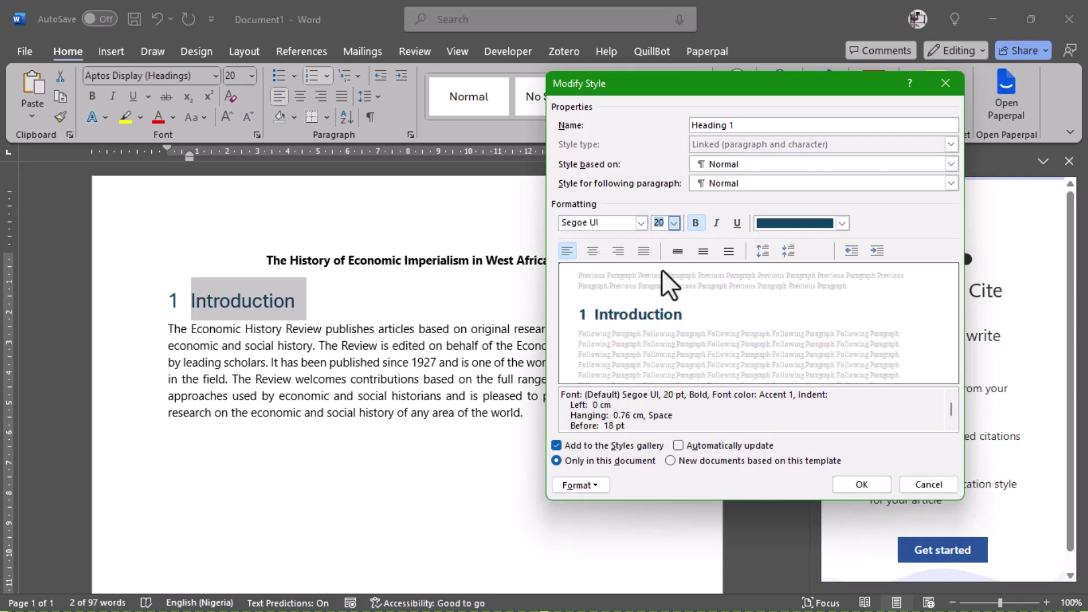
left_click(842, 223)
left_click(795, 244)
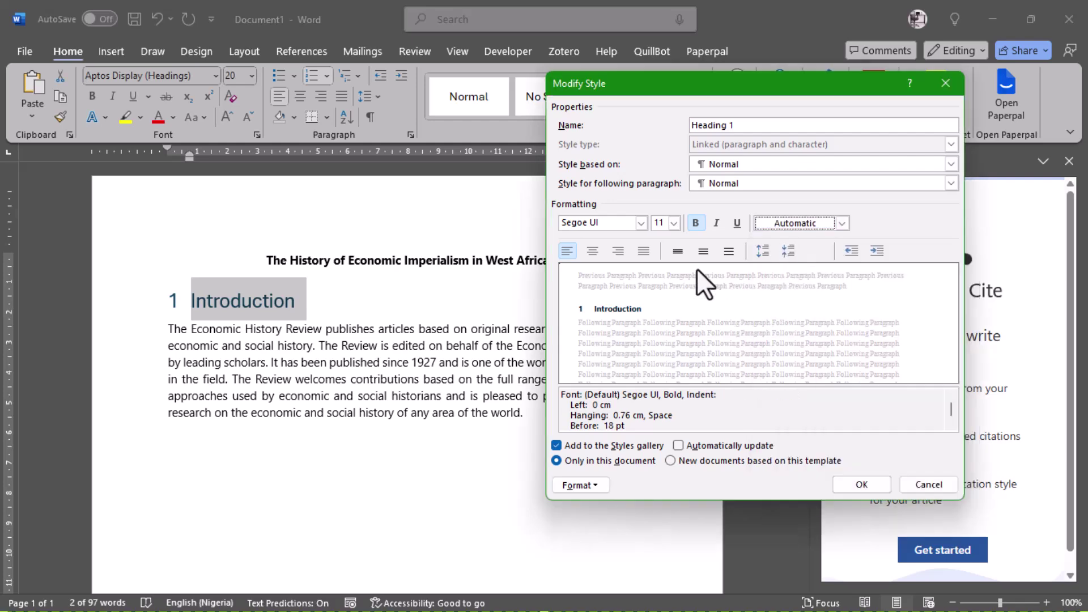
left_click(862, 483)
Add the line "Background of Study" below the Introduction heading and apply the Heading 2 style to it
left_click(276, 300)
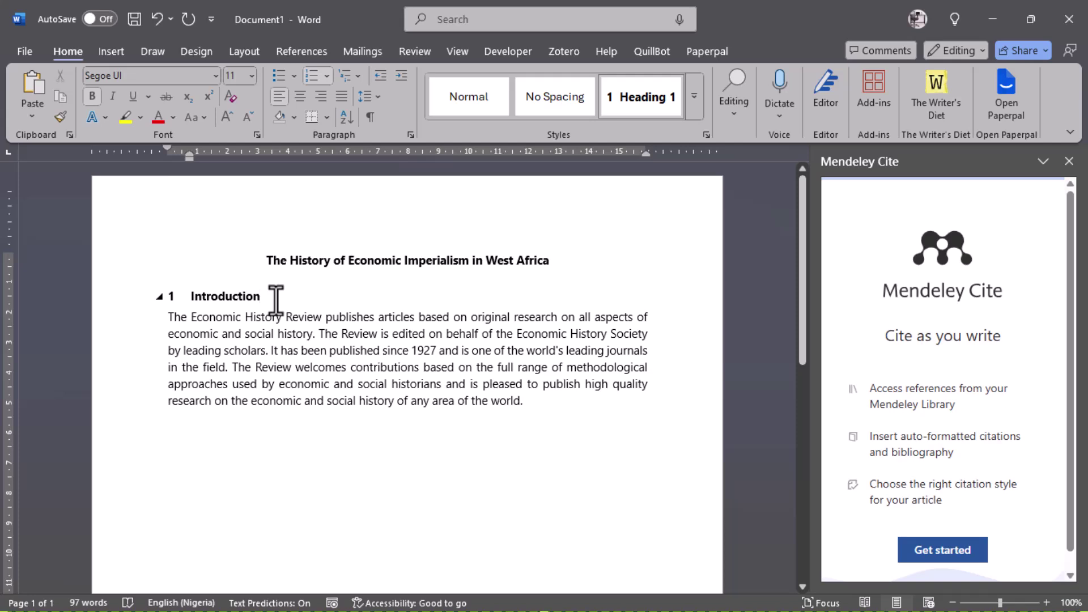
key("Return")
type("Background o")
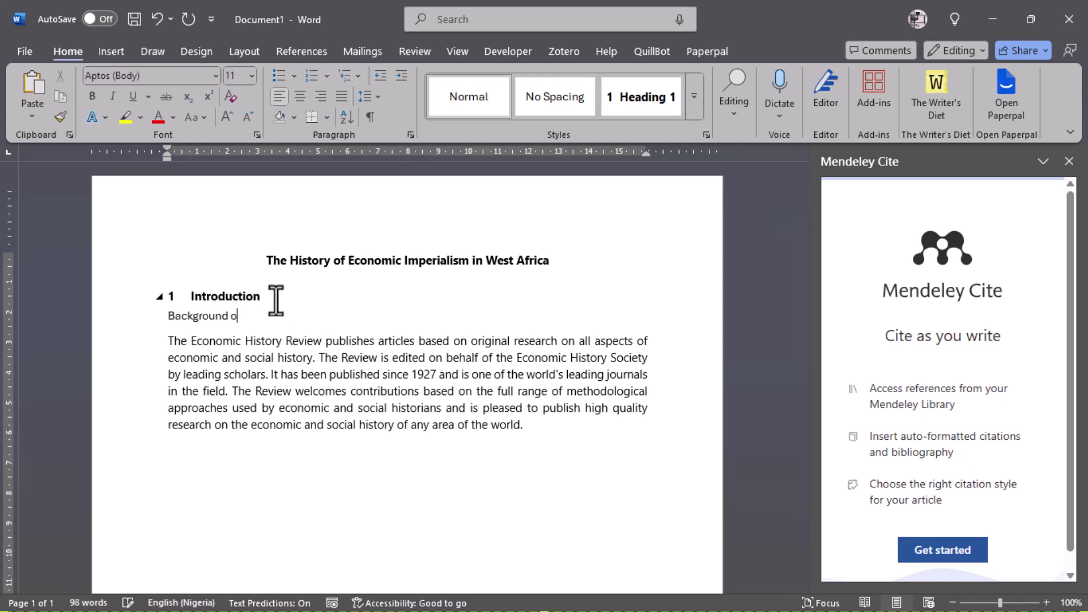
type("f Study")
left_click(166, 319)
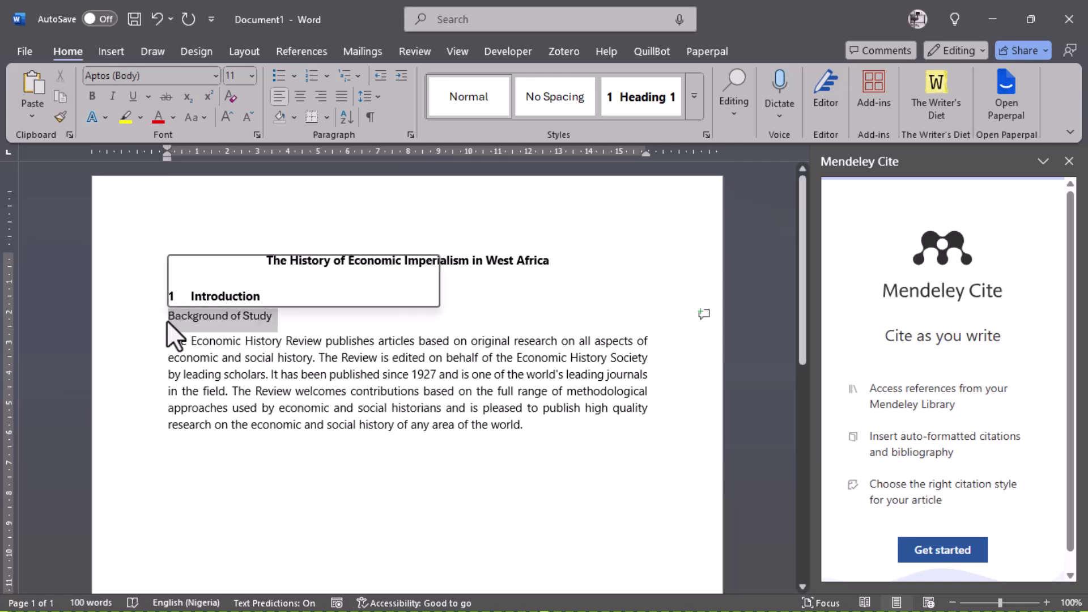
left_click(693, 97)
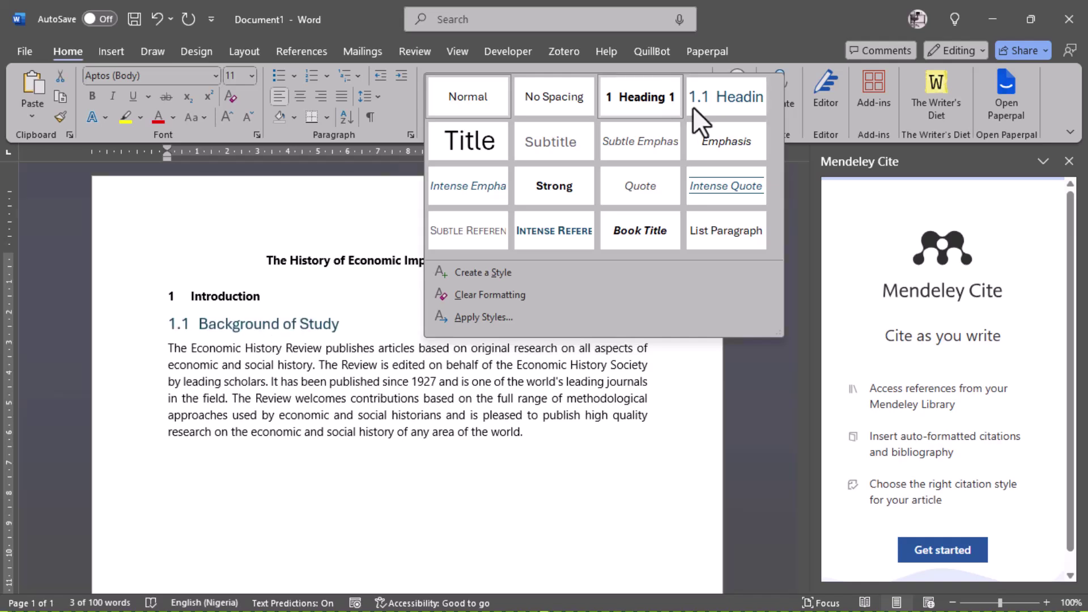
left_click(706, 102)
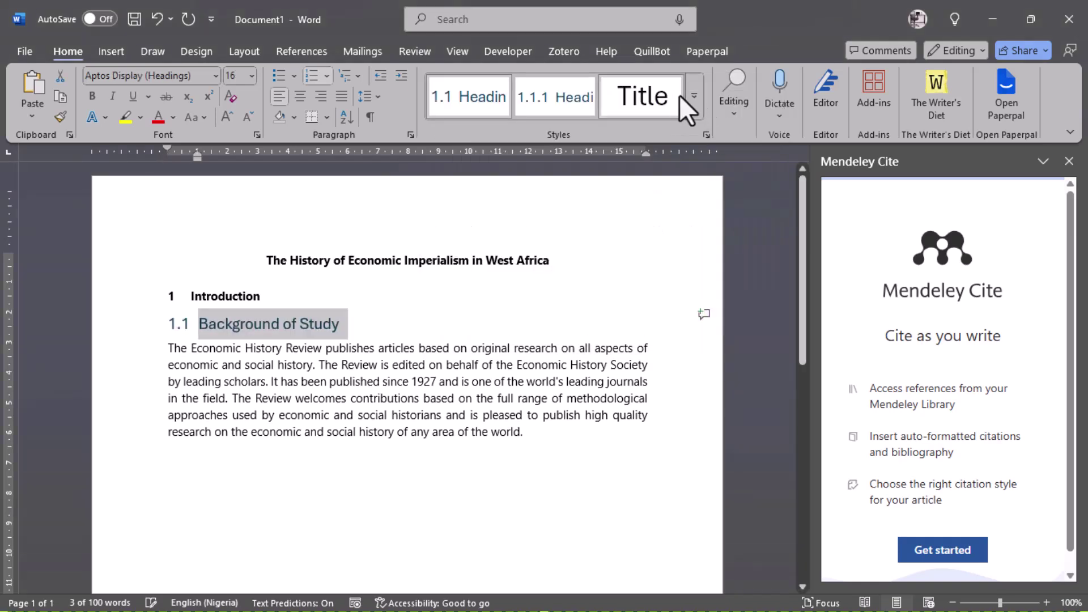
Modify the Heading 2 style to Segoe UI, 11 pt, bold
left_click(690, 97)
right_click(706, 103)
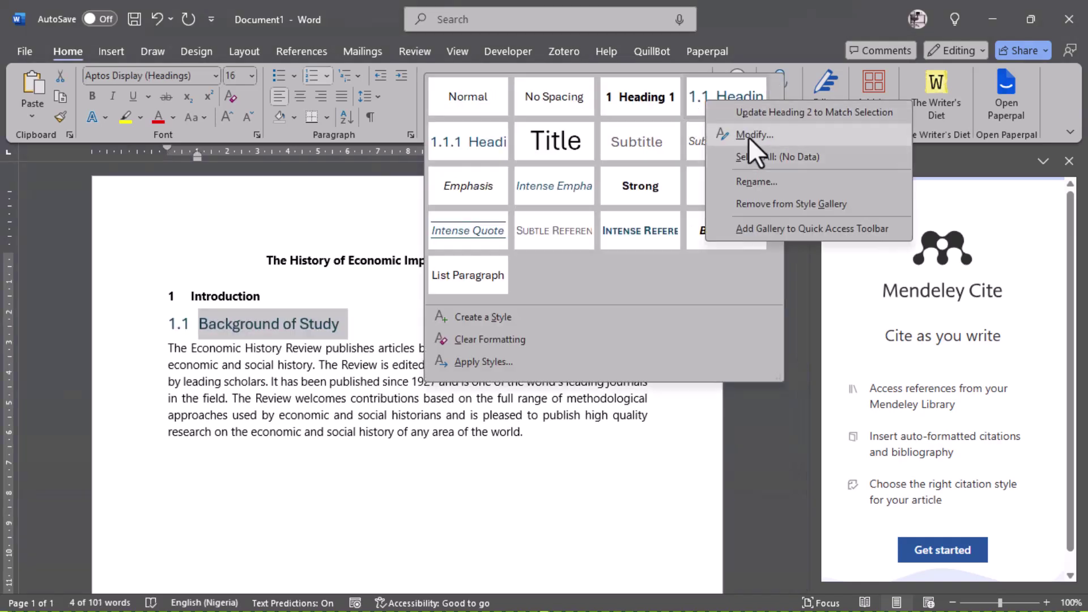
left_click(749, 131)
left_click(641, 223)
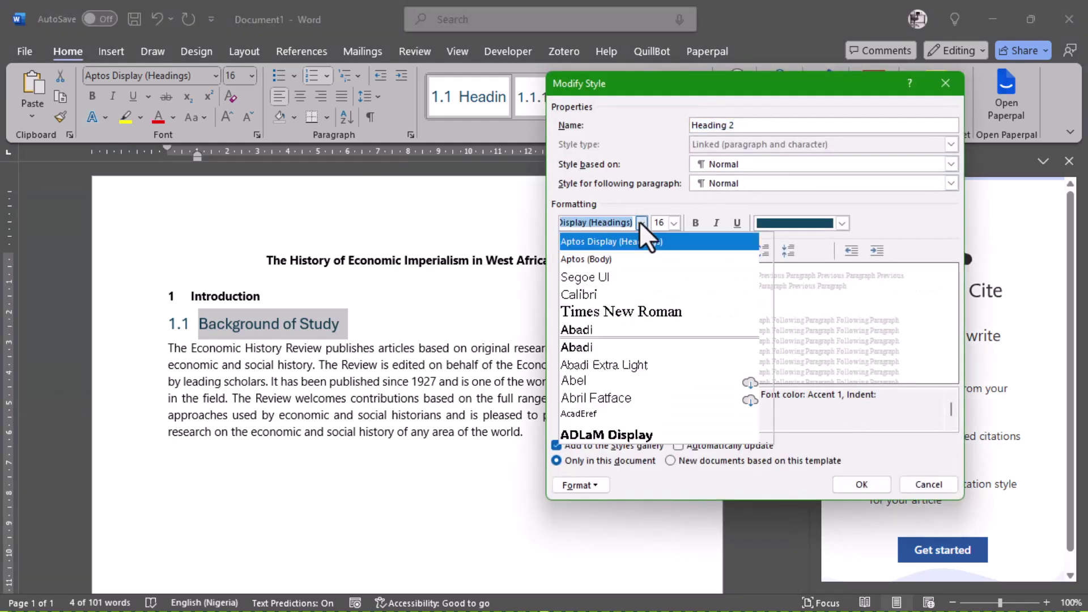
left_click(628, 277)
left_click(674, 223)
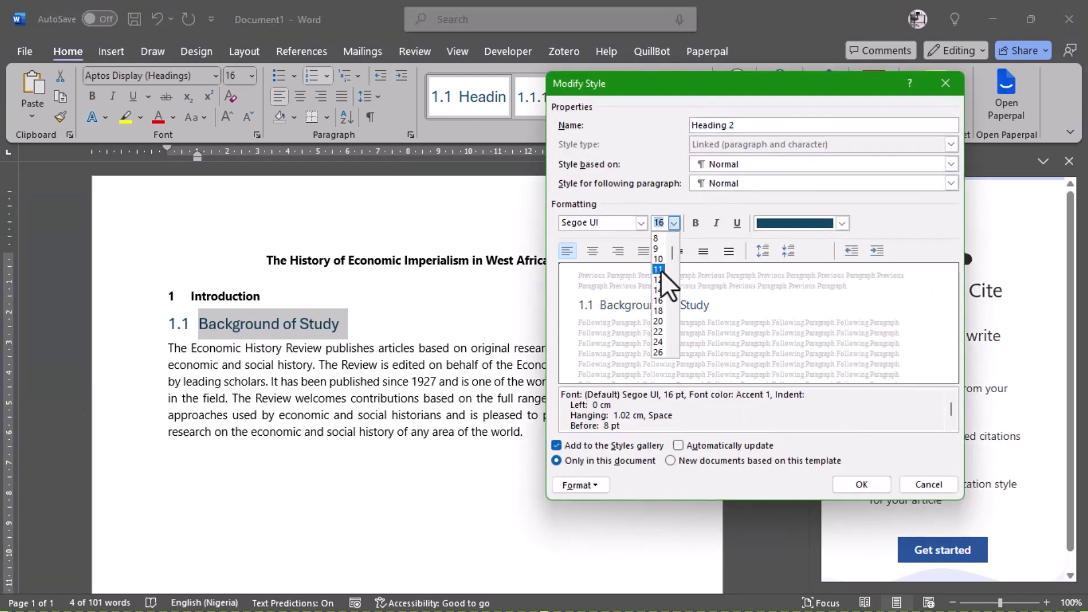
left_click(659, 270)
left_click(696, 222)
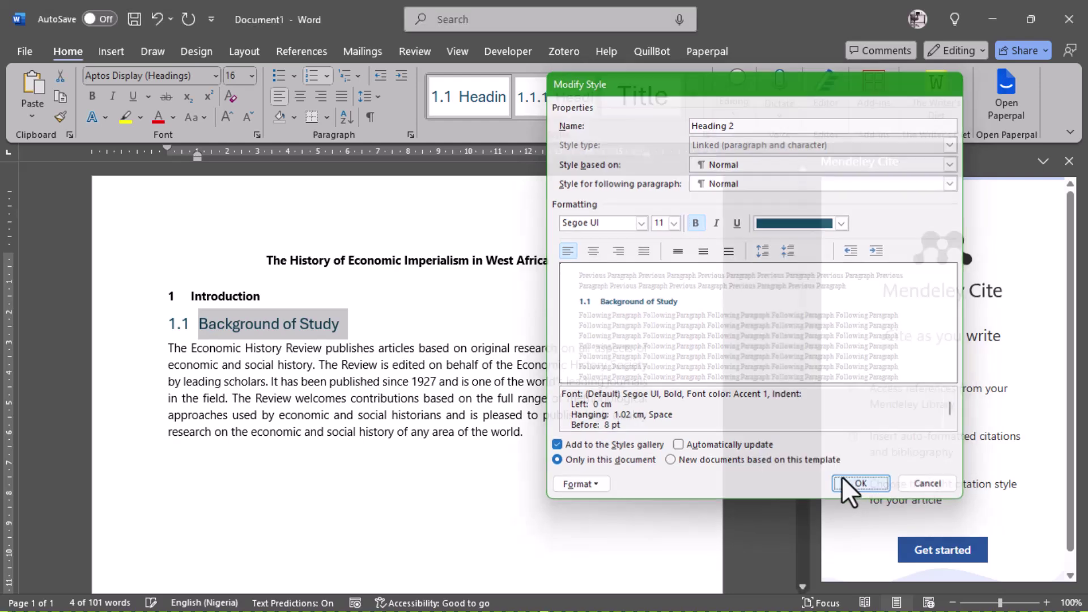
left_click(850, 484)
left_click(691, 100)
right_click(702, 103)
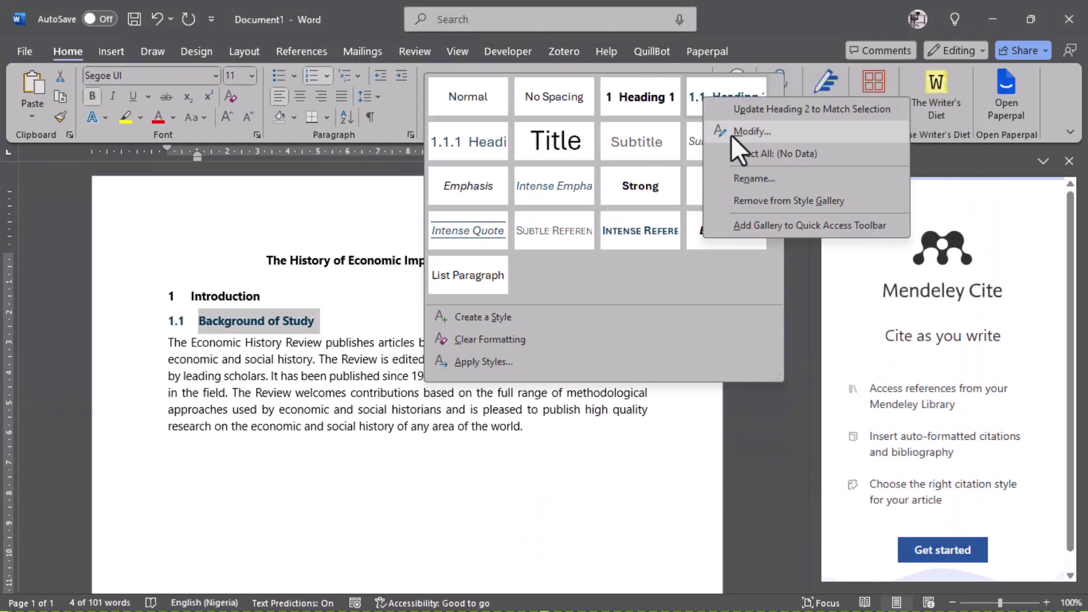
left_click(737, 131)
left_click(850, 484)
Change the Heading 2 style's font colour to Automatic
left_click(273, 321)
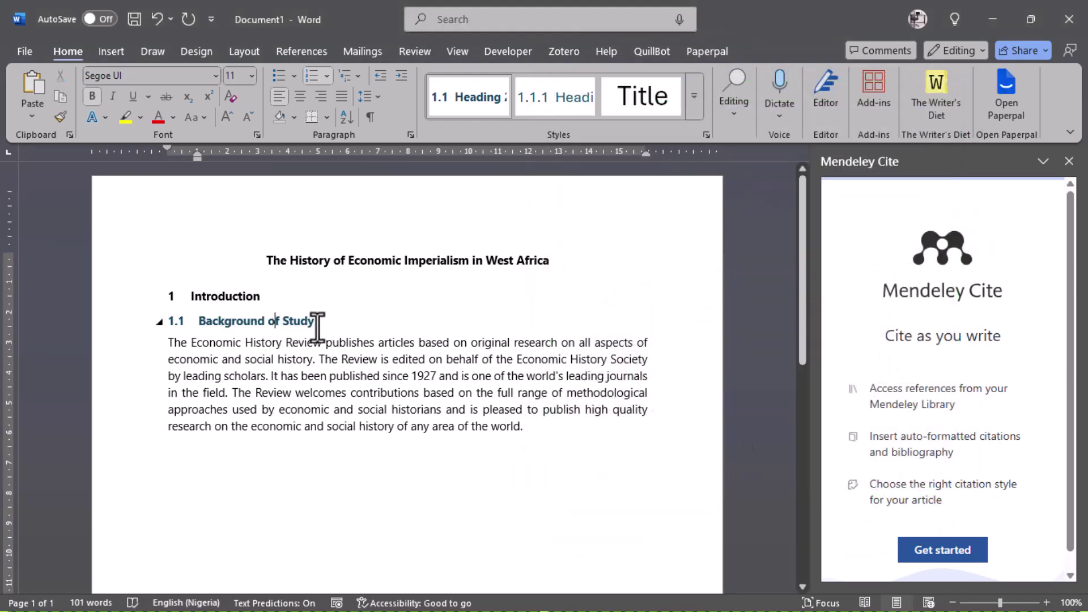
right_click(460, 94)
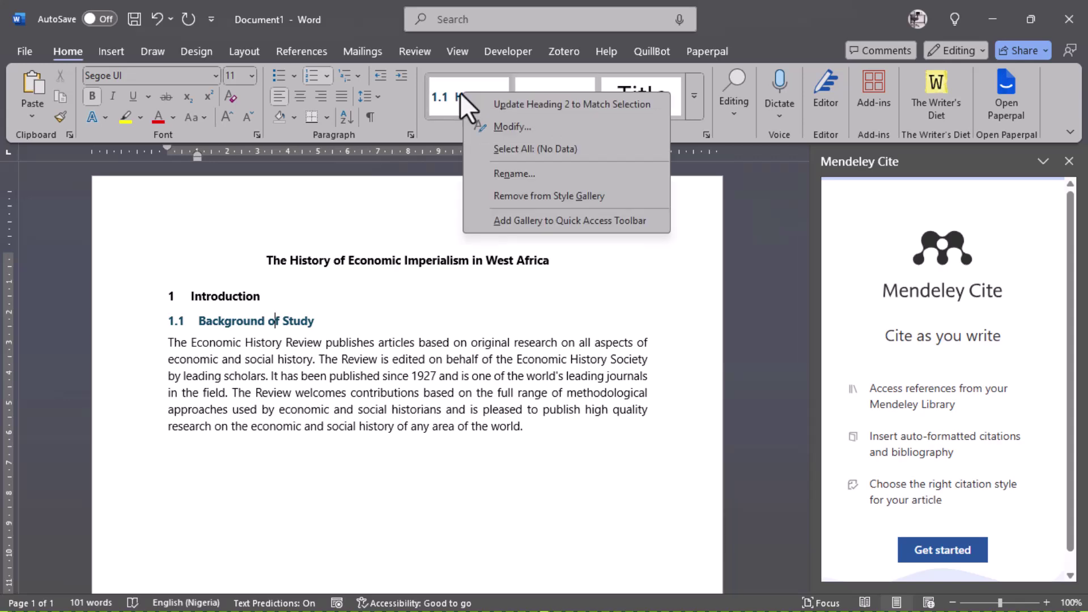
left_click(526, 125)
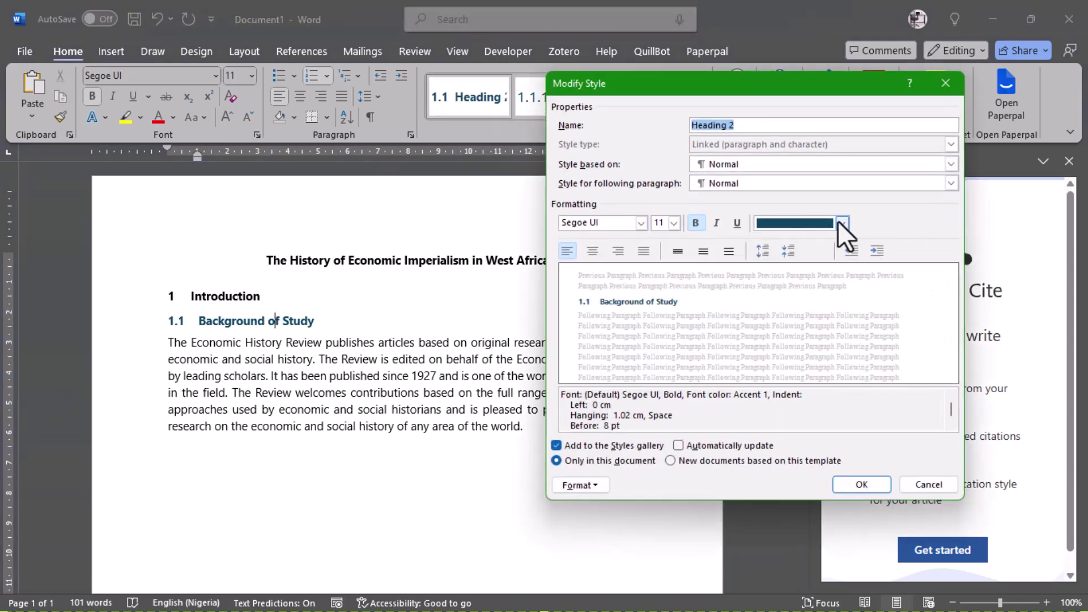
left_click(843, 222)
left_click(801, 244)
left_click(862, 485)
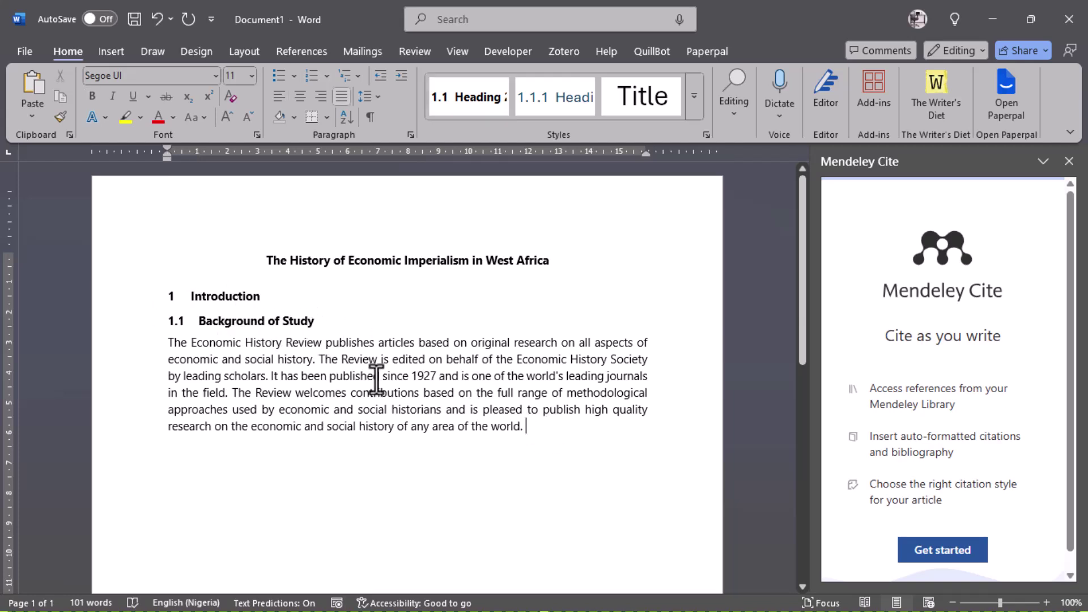
Switch to the JSTOR page in the browser and examine the article preview, journal information and alternate access options
left_click_drag(486, 426, 170, 342)
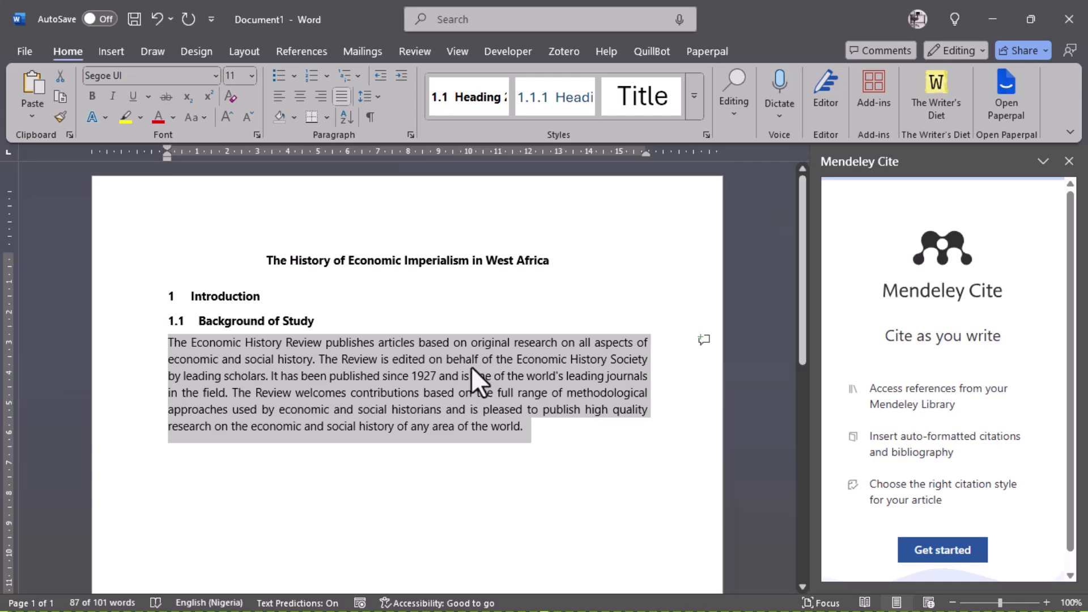
key("alt+Tab")
scroll(323, 381, "down", 15)
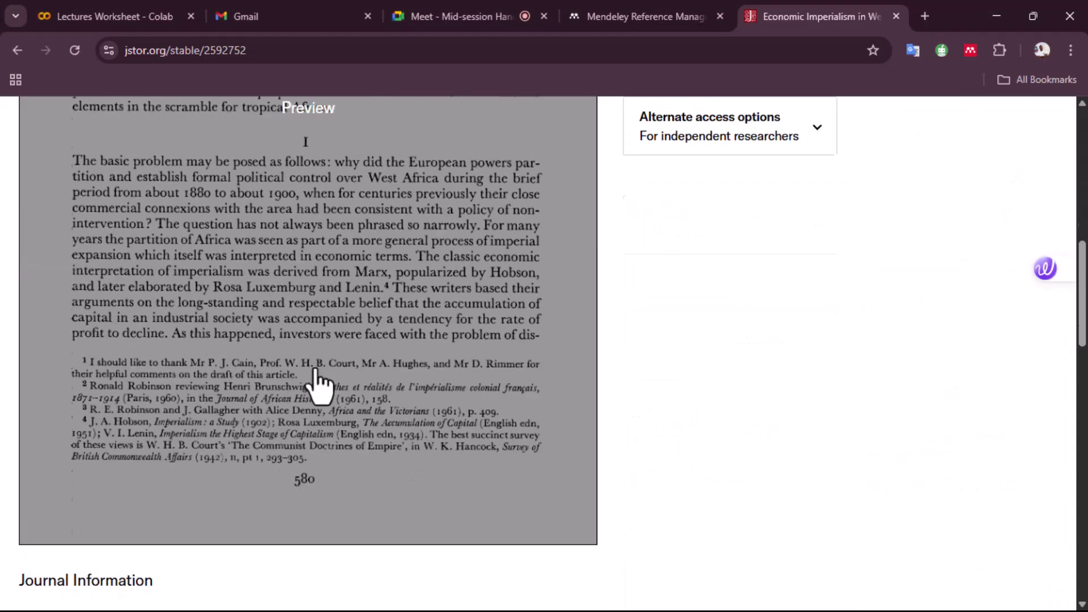
scroll(306, 357, "down", 9)
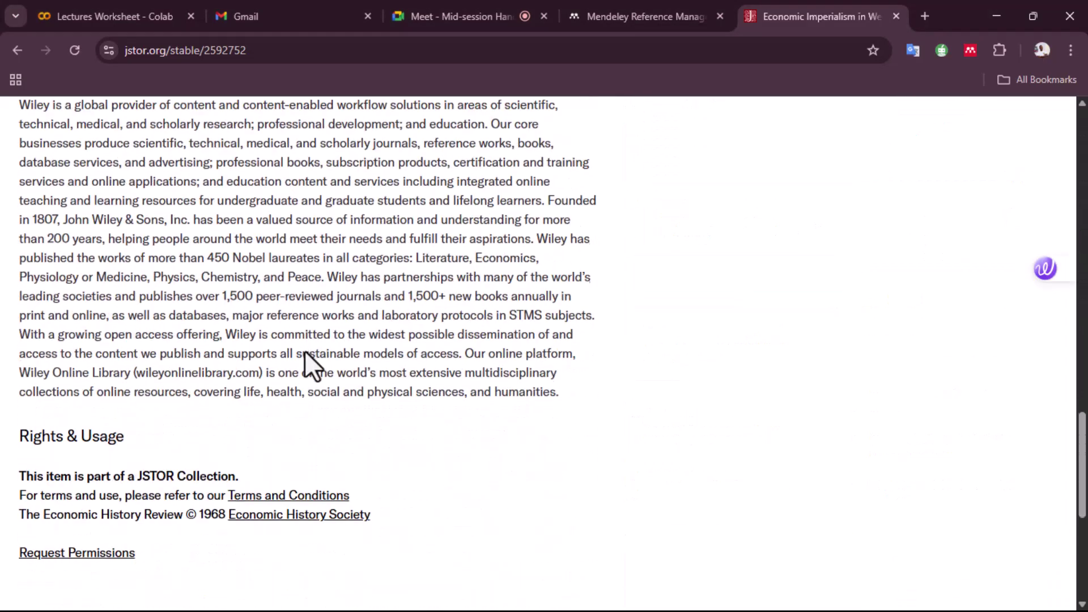
scroll(301, 353, "up", 20)
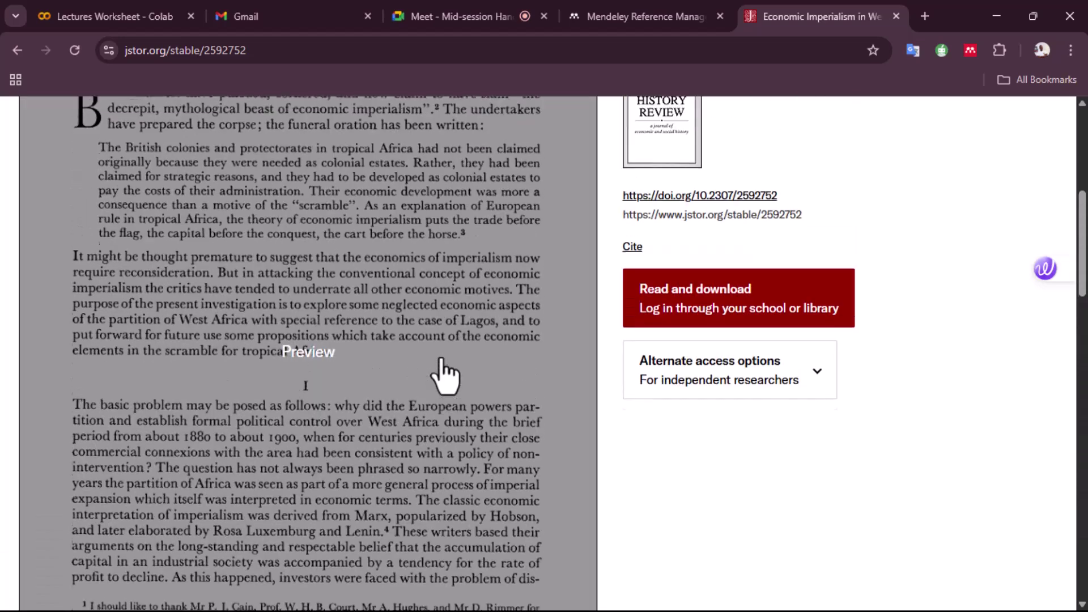
scroll(444, 377, "up", 1)
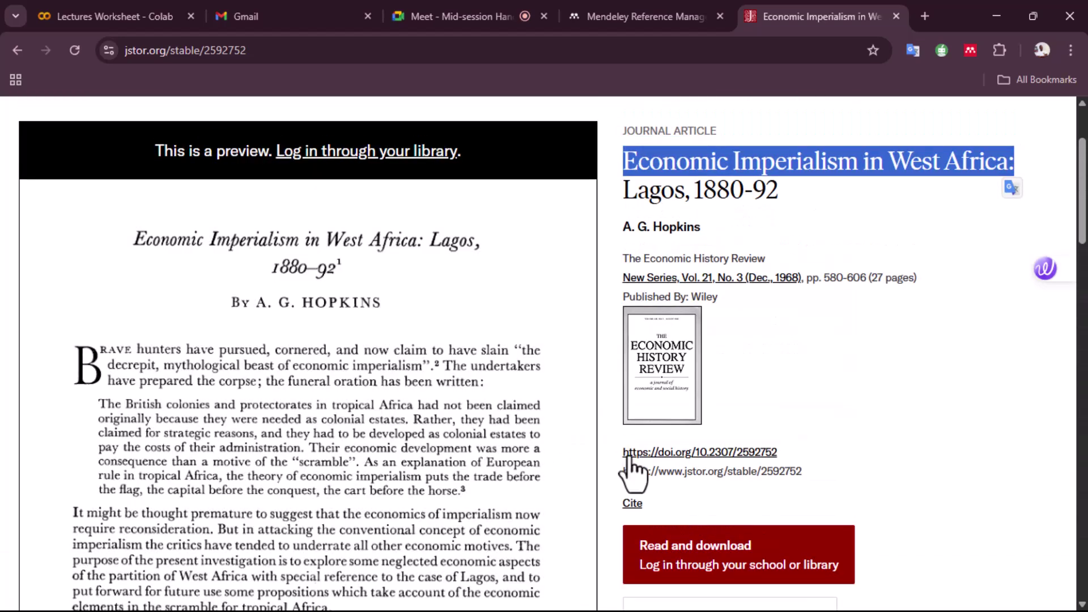
scroll(651, 422, "down", 2)
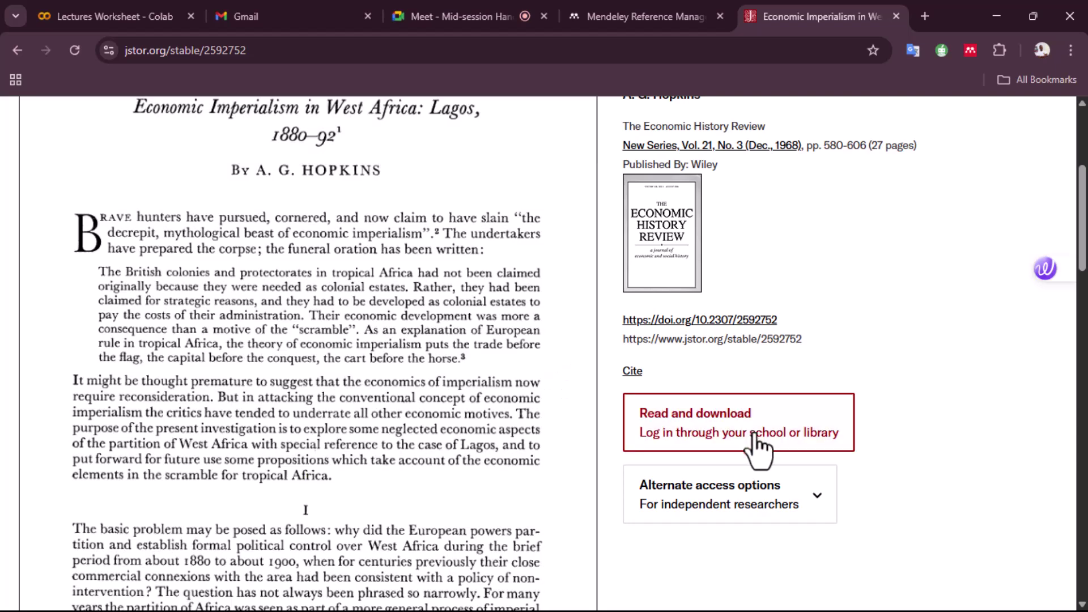
left_click(775, 497)
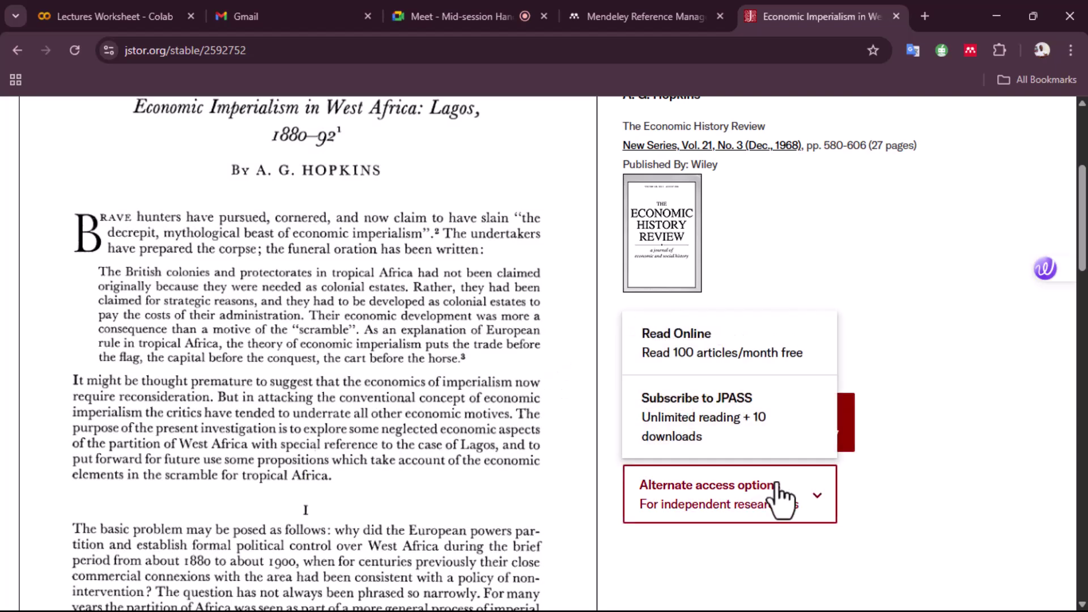
Search the article's institutional login for "Univerisity of Cape Town" and close the login dialog
left_click(747, 429)
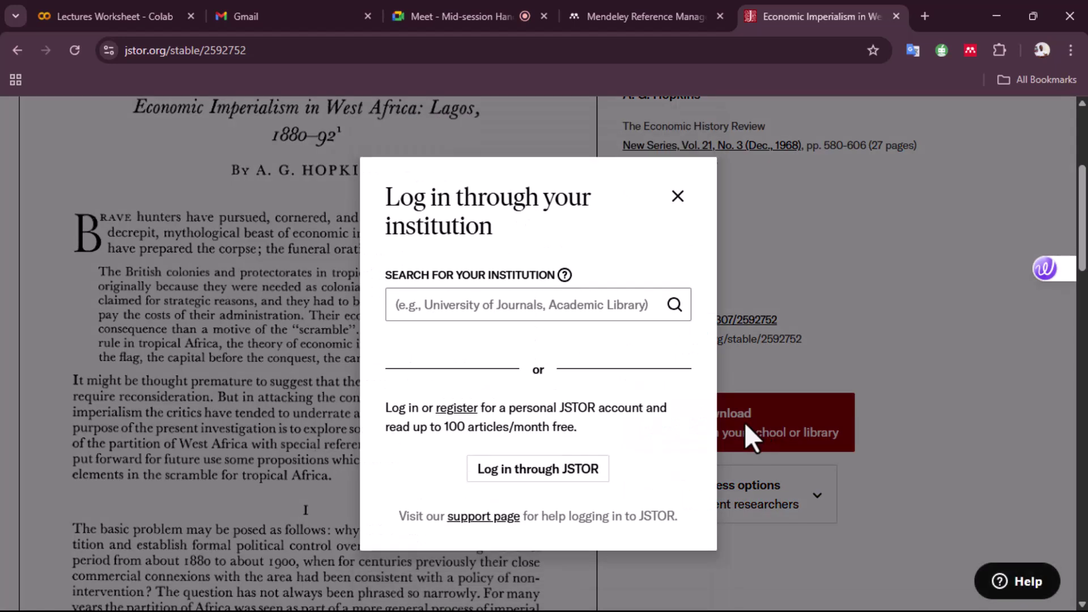
left_click(540, 307)
type("Univeristy")
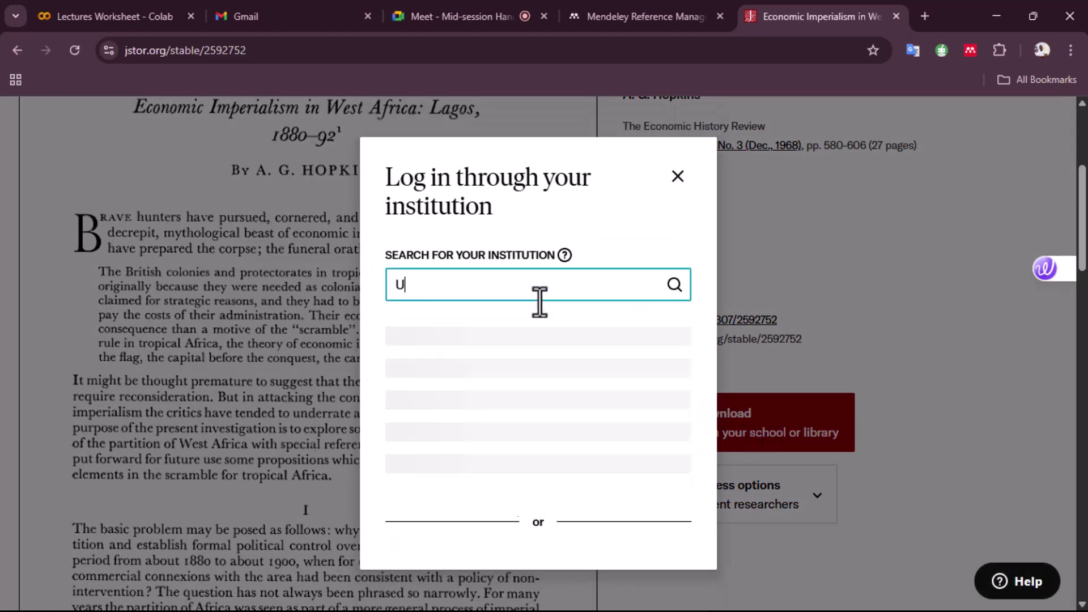
key("BackSpace")
key("BackSpace")
key("BackSpace")
type("ity of Cape")
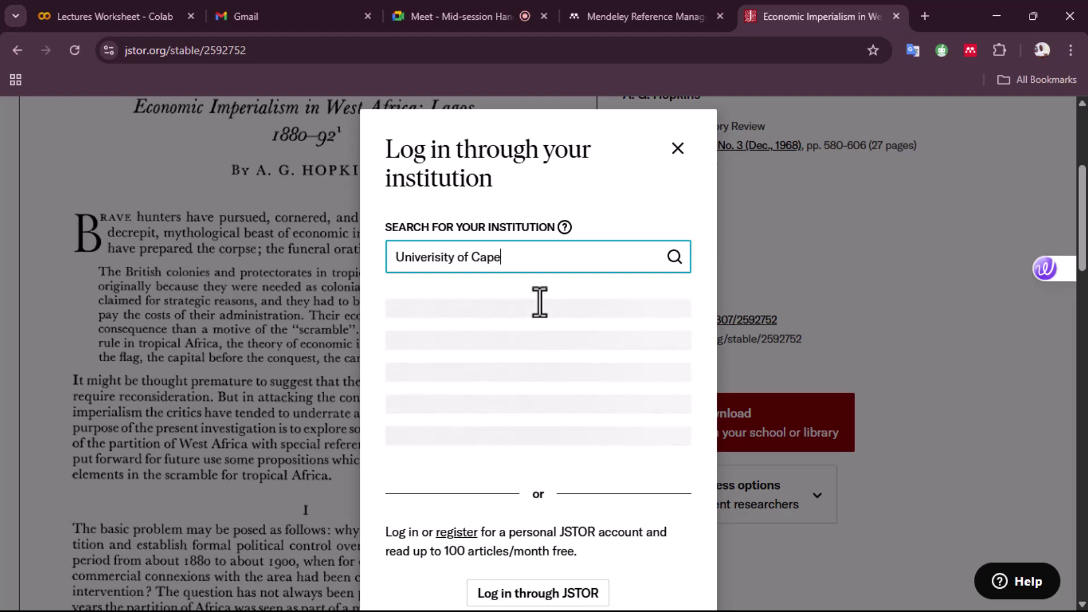
type(" Town")
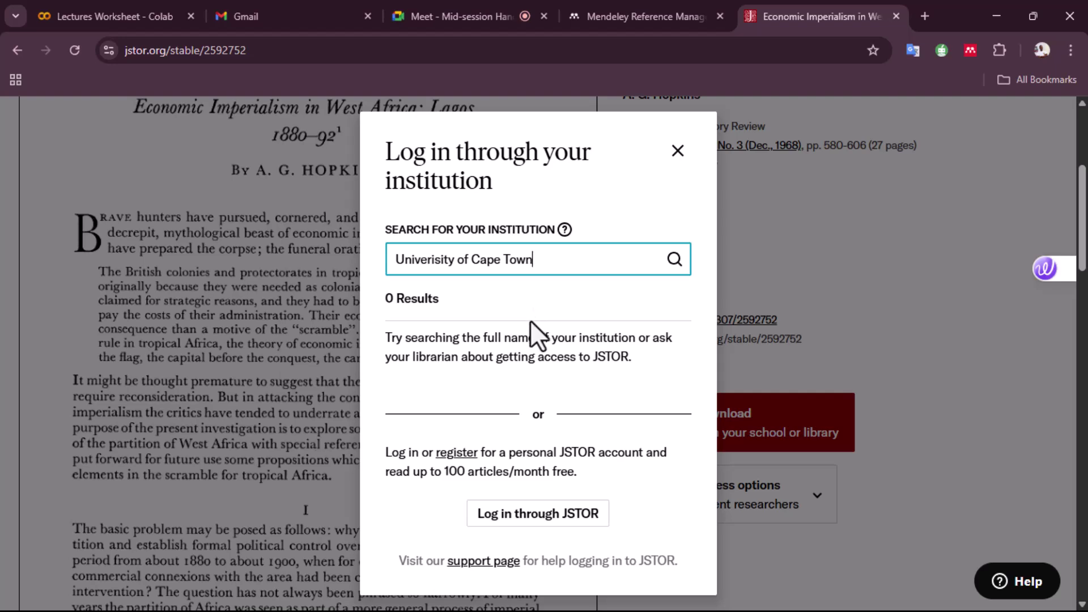
left_click(682, 159)
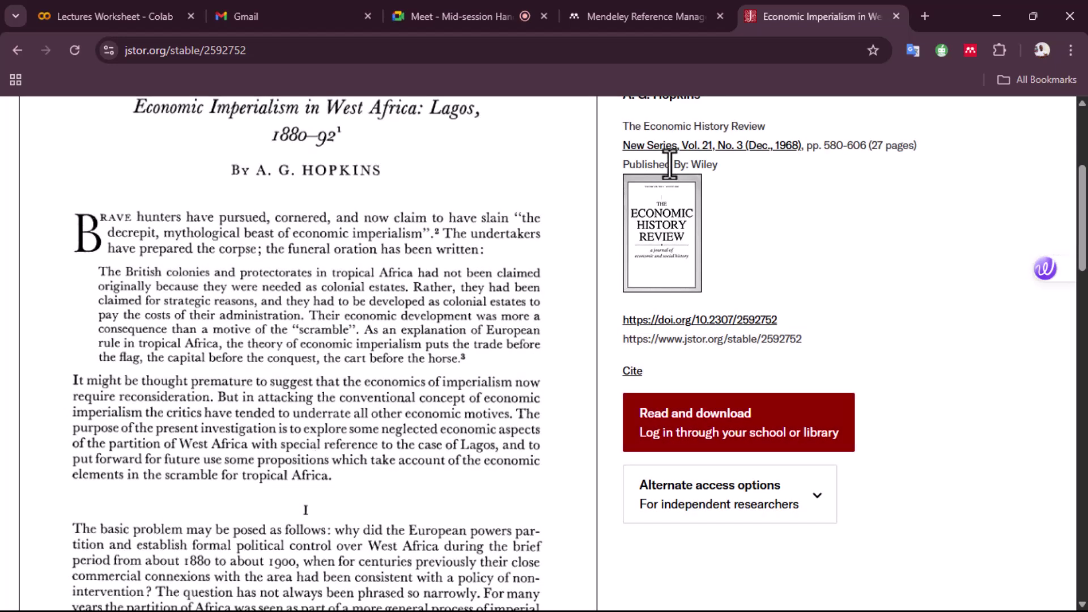
Examine the JSTOR article's title, publication details and access options, and return to the Word document
scroll(338, 381, "up", 2)
scroll(327, 345, "up", 3)
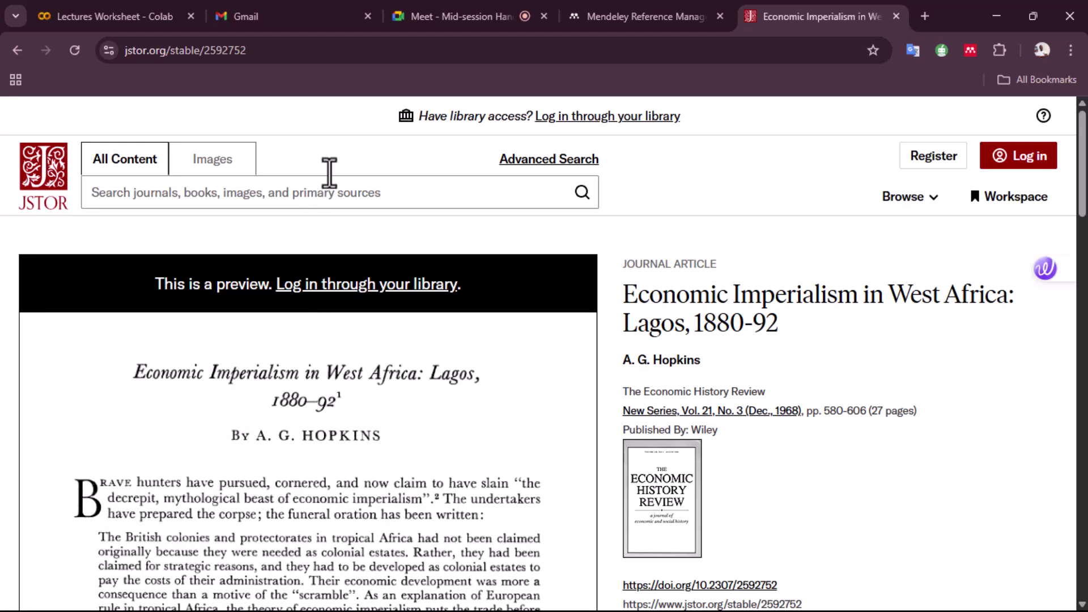
scroll(561, 172, "down", 1)
scroll(615, 203, "down", 5)
scroll(663, 249, "down", 2)
scroll(692, 262, "up", 4)
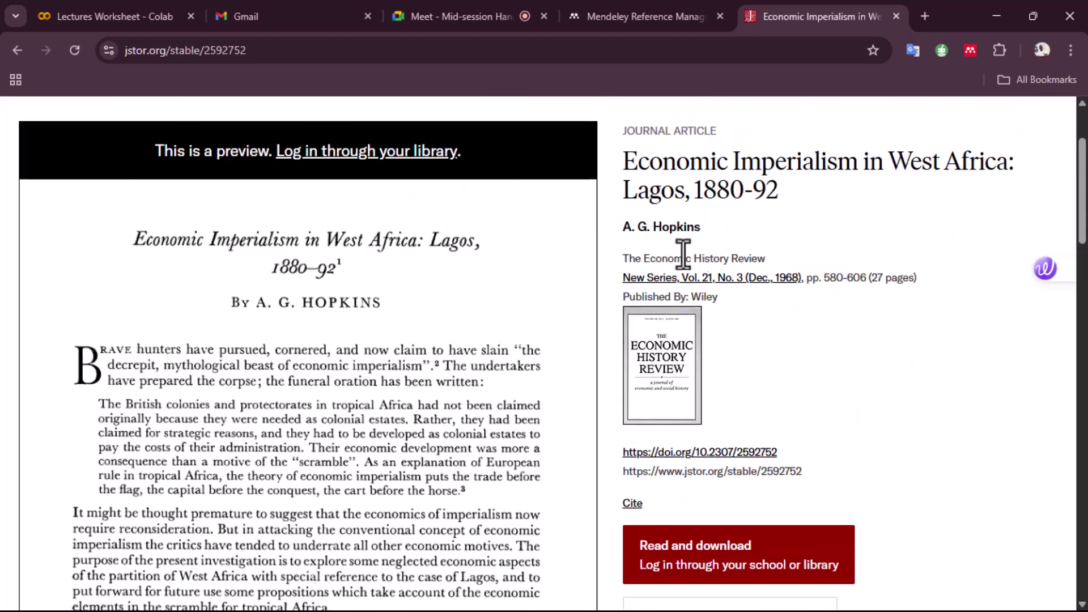
scroll(659, 250, "down", 2)
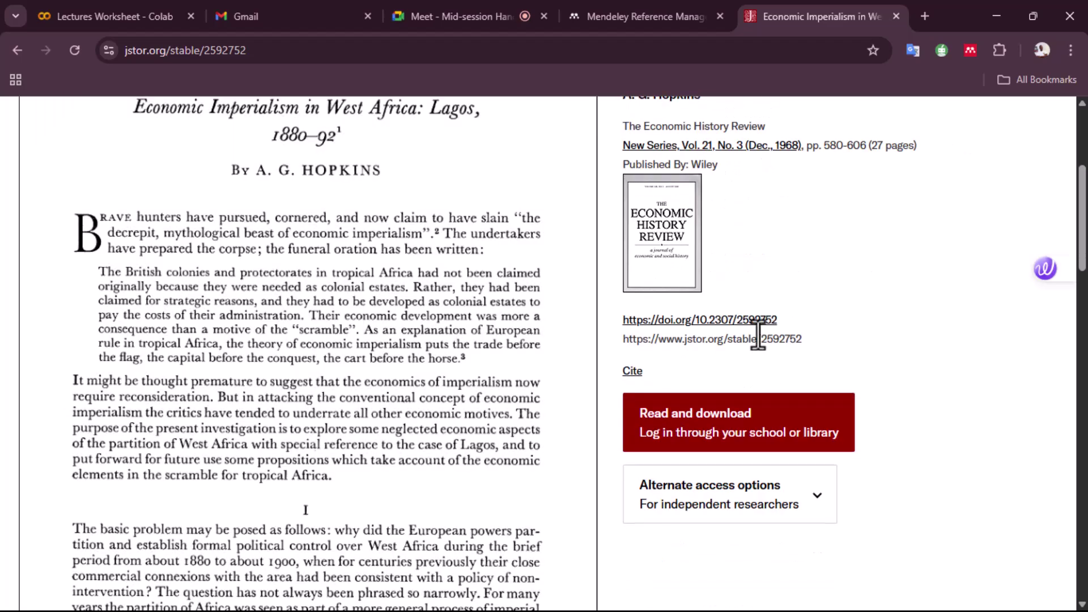
scroll(735, 313, "up", 2)
key("alt+Tab")
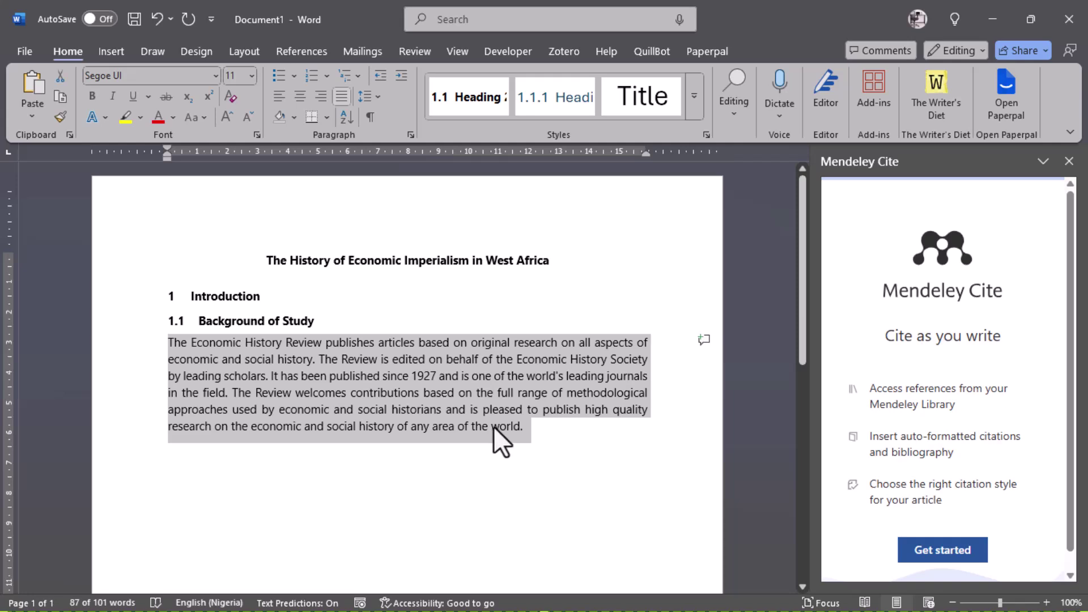
Begin the Background of Study paragraph with "Over the years, there have been quite a number of transitions in the economic model in the western part of Africa."
left_click(171, 341)
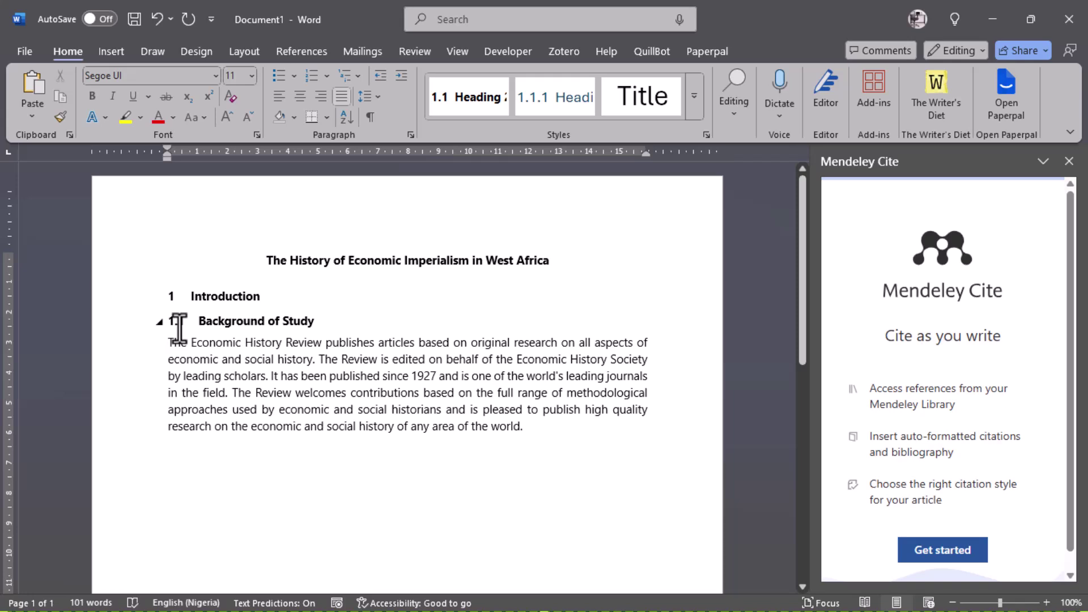
type("The")
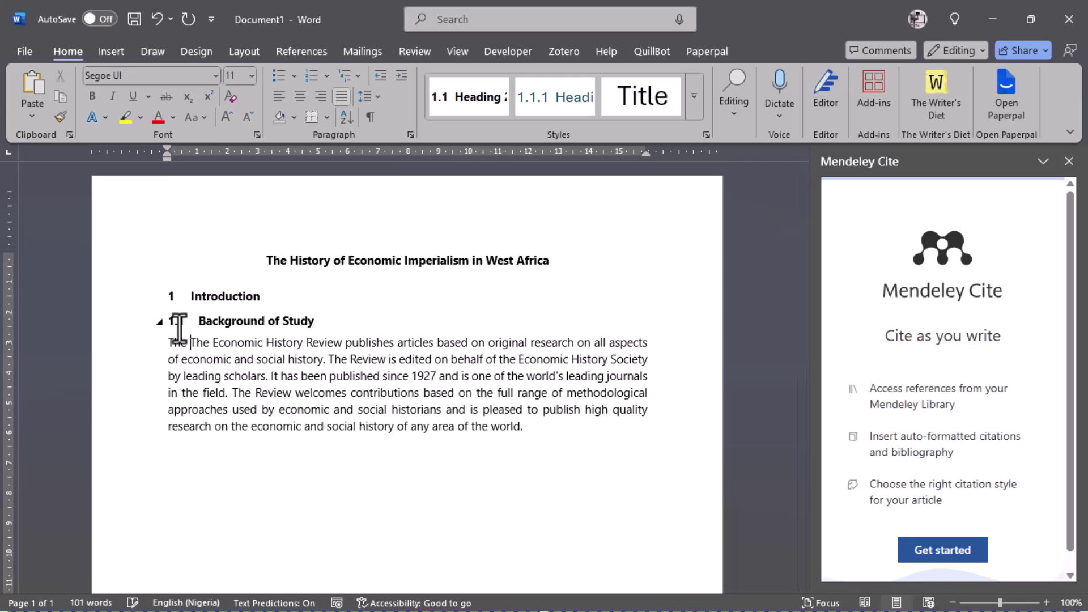
key("BackSpace")
key("BackSpace")
key("BackSpace")
key("BackSpace")
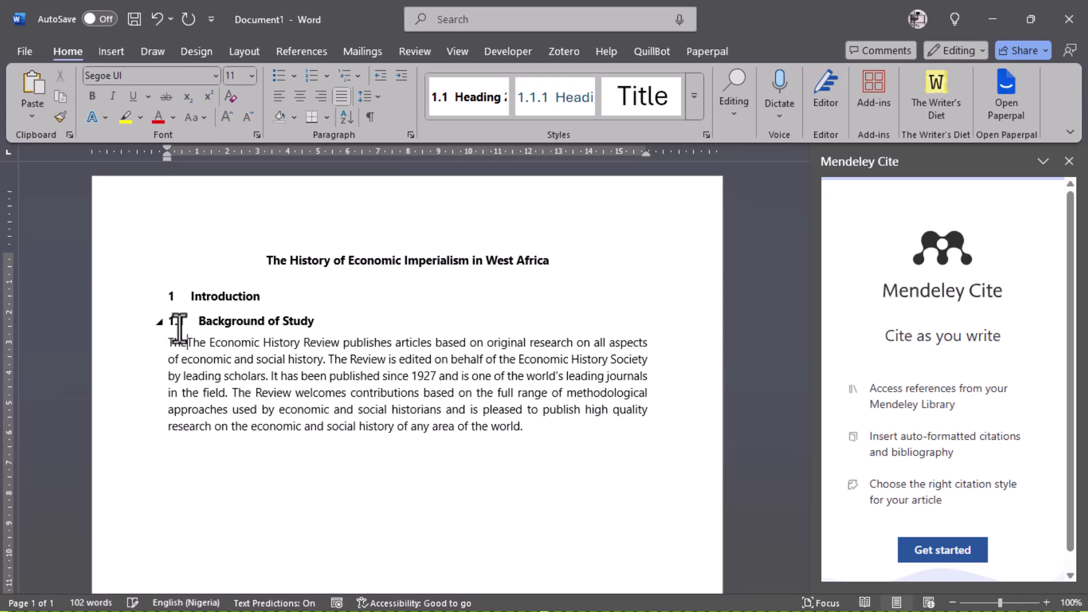
type("Over the yeats")
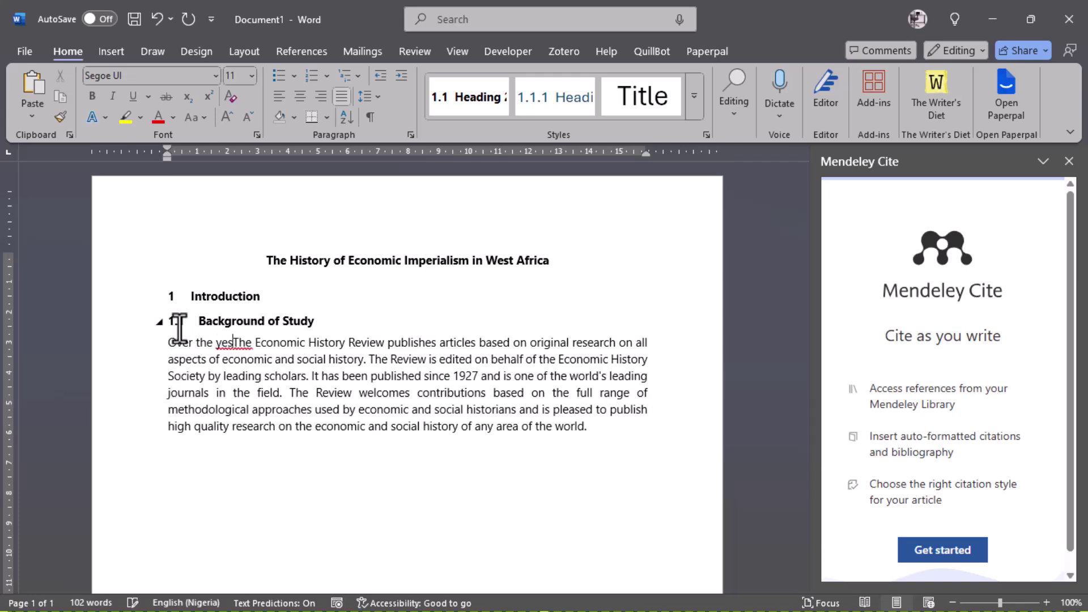
key("BackSpace")
key("BackSpace")
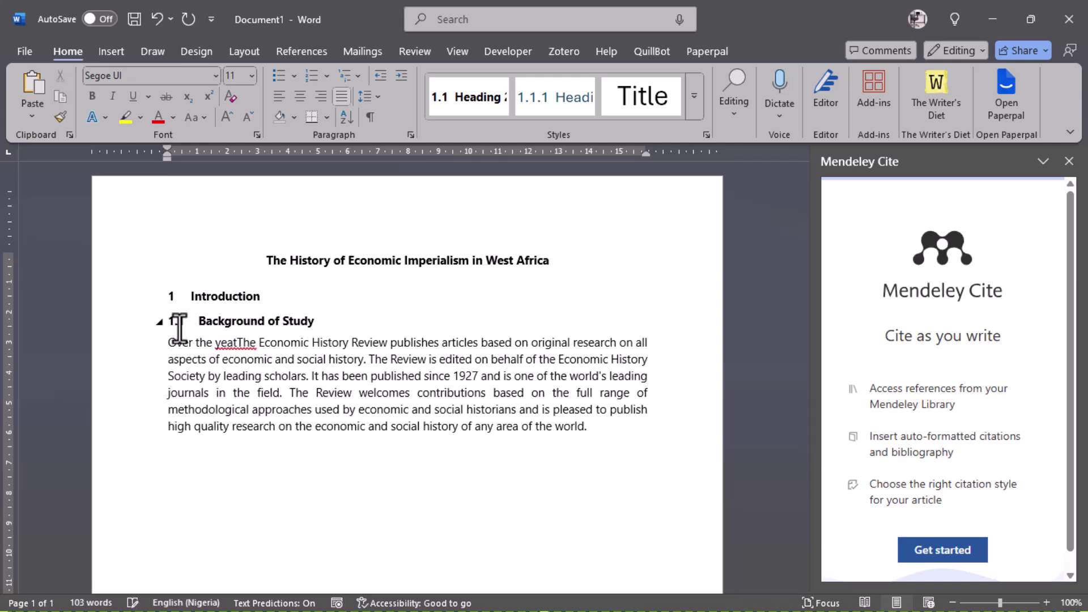
type("rs, the")
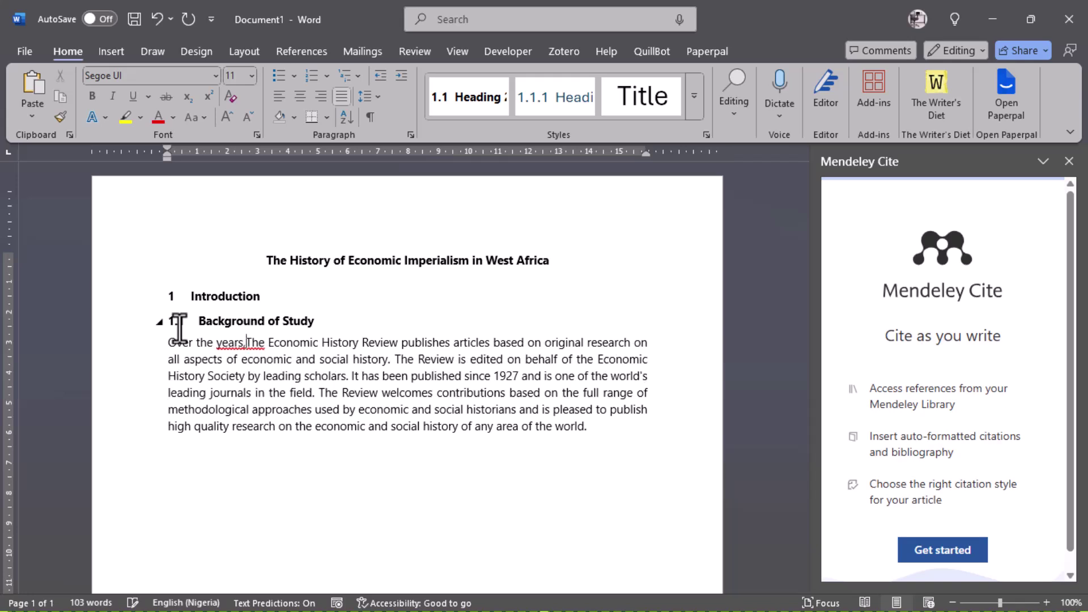
type("re have been quite")
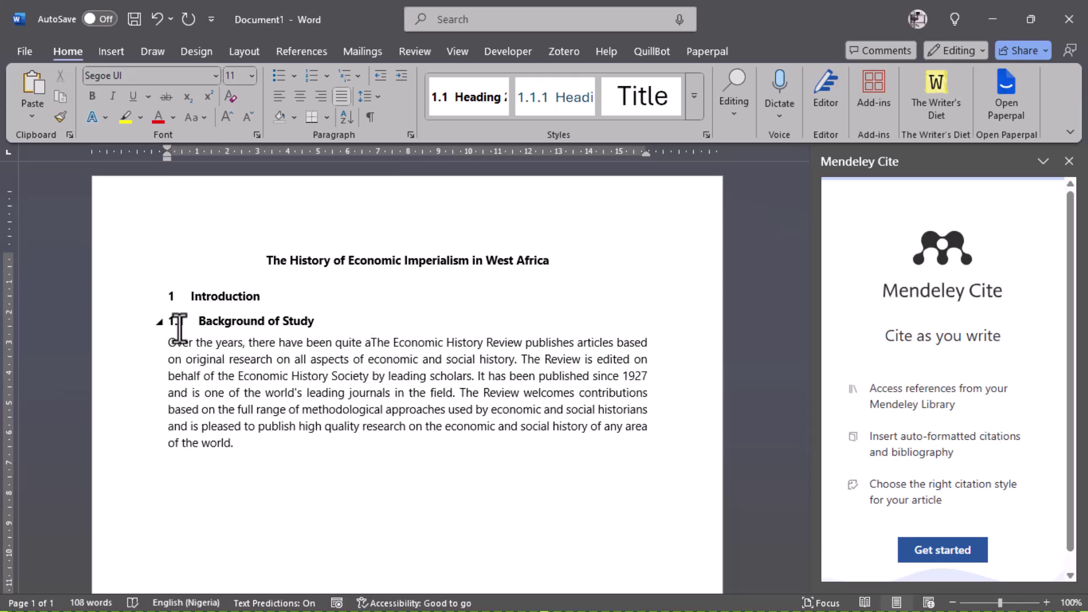
type("a number of tra")
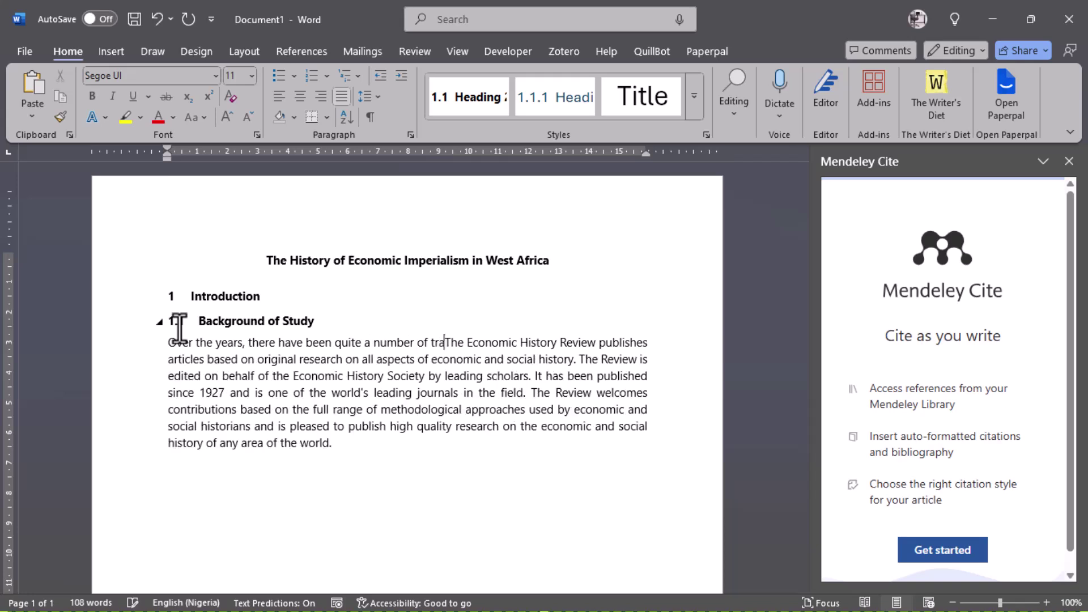
type("nistio")
key("BackSpace")
key("BackSpace")
key("BackSpace")
key("BackSpace")
key("BackSpace")
type("s")
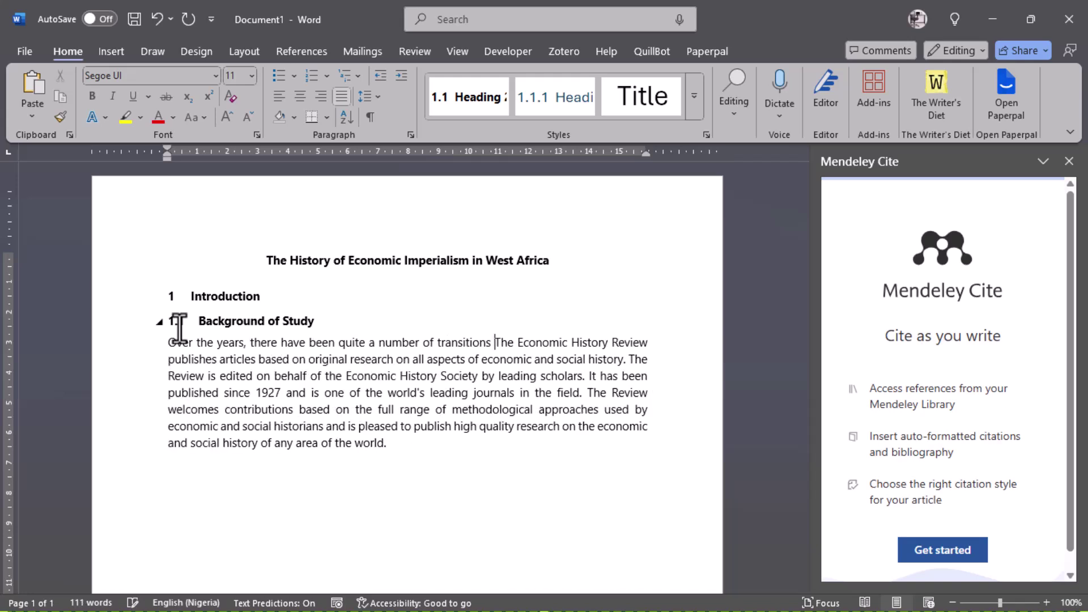
type("itions in our e")
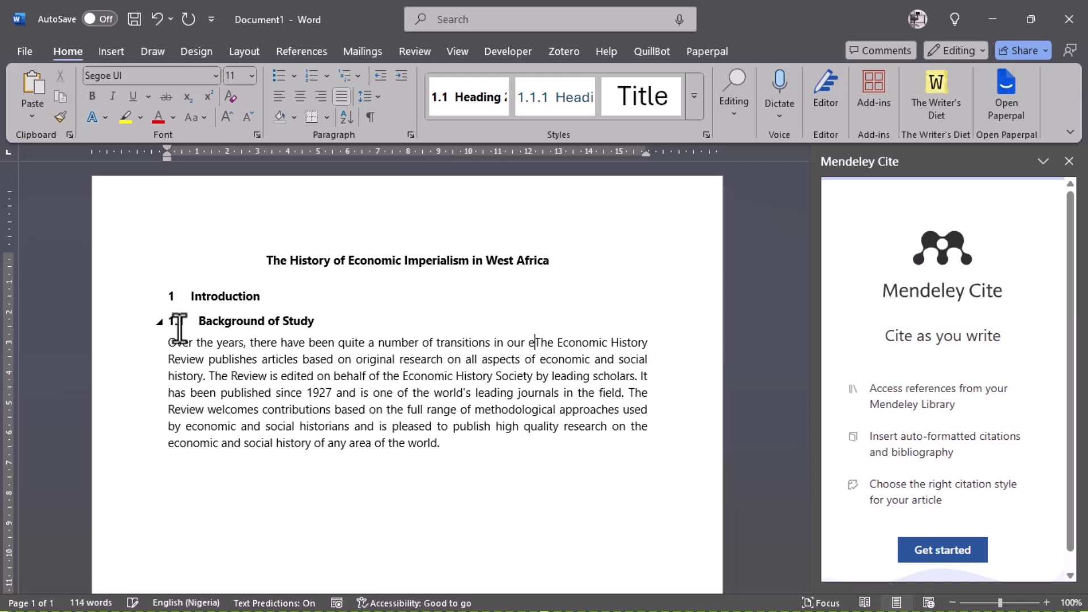
key("BackSpace")
type("th")
key("BackSpace")
key("BackSpace")
key("BackSpace")
type("the econo")
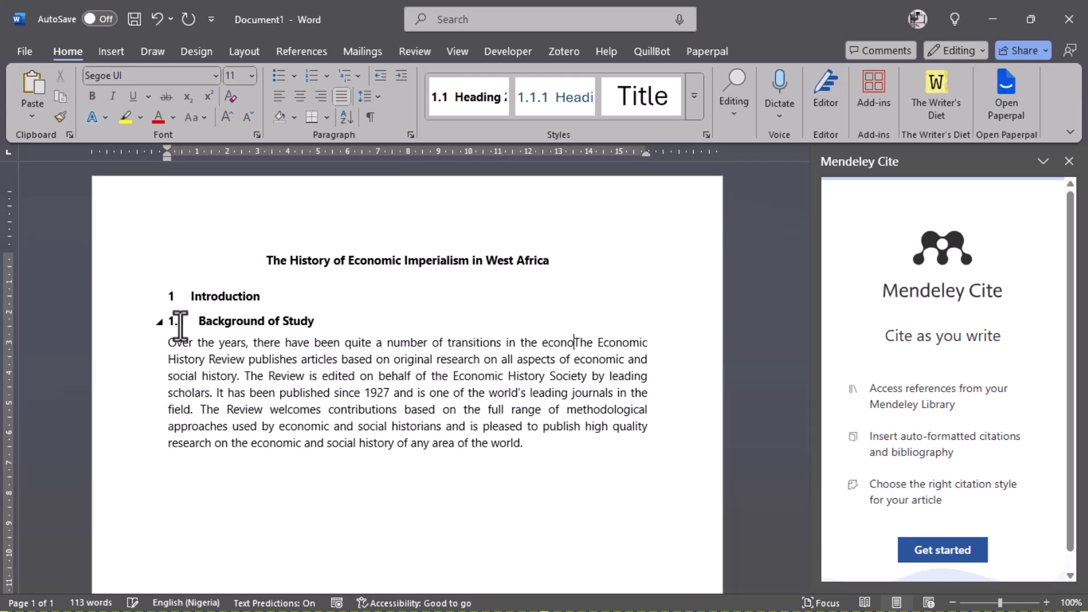
type("mic model")
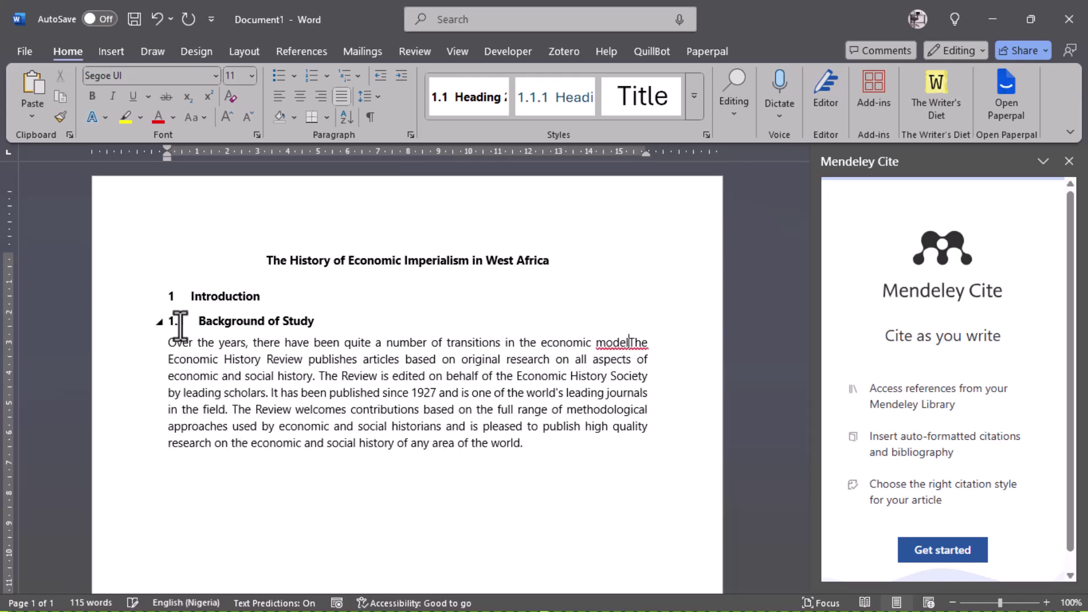
type(" in thThe Eco")
key("BackSpace")
type("in the west")
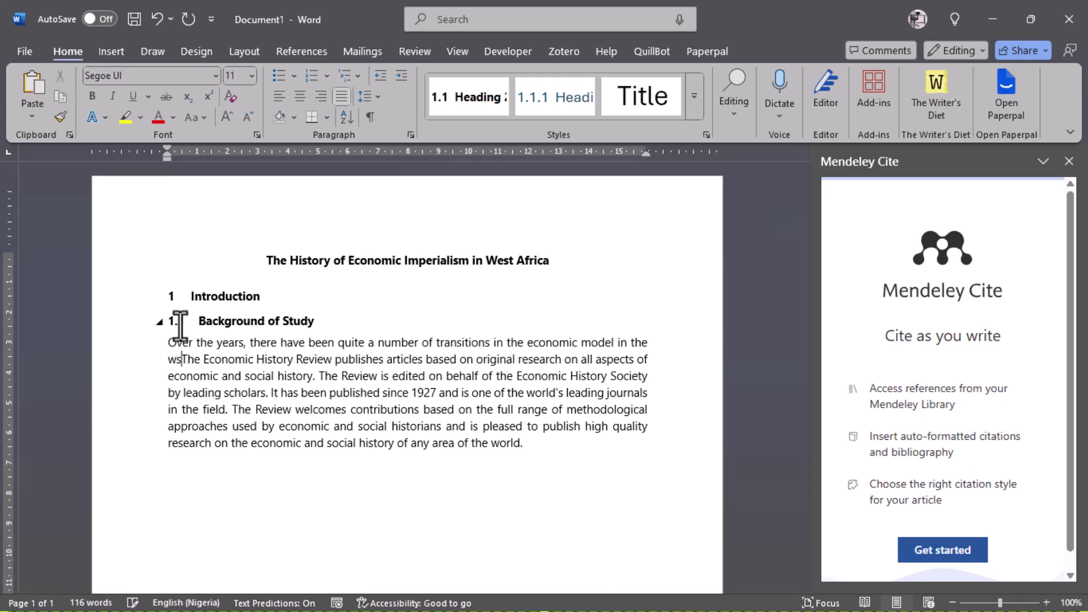
type("ern part of ")
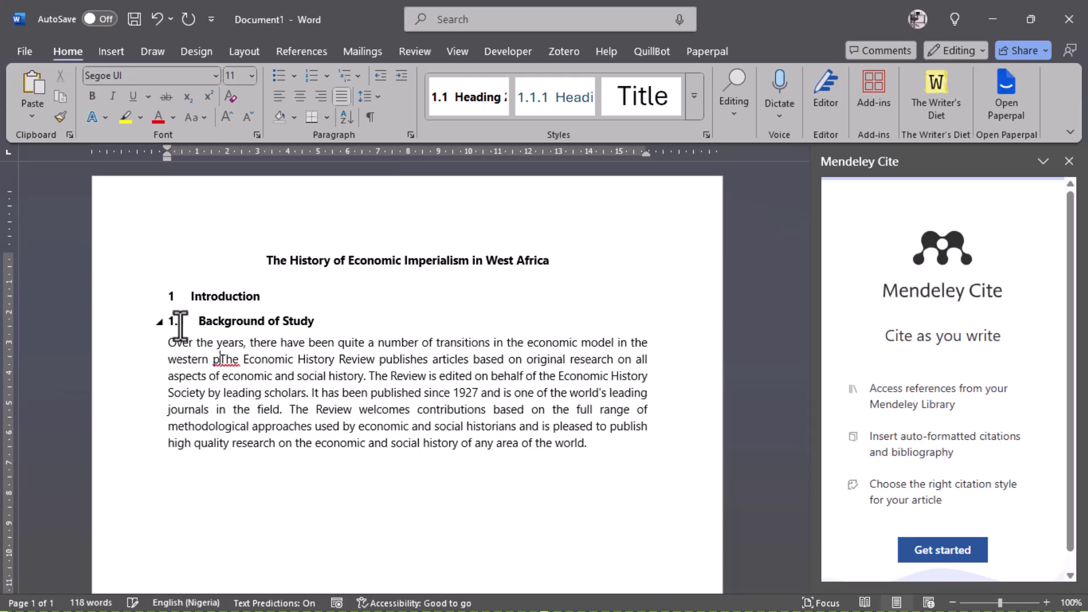
type("Africa.")
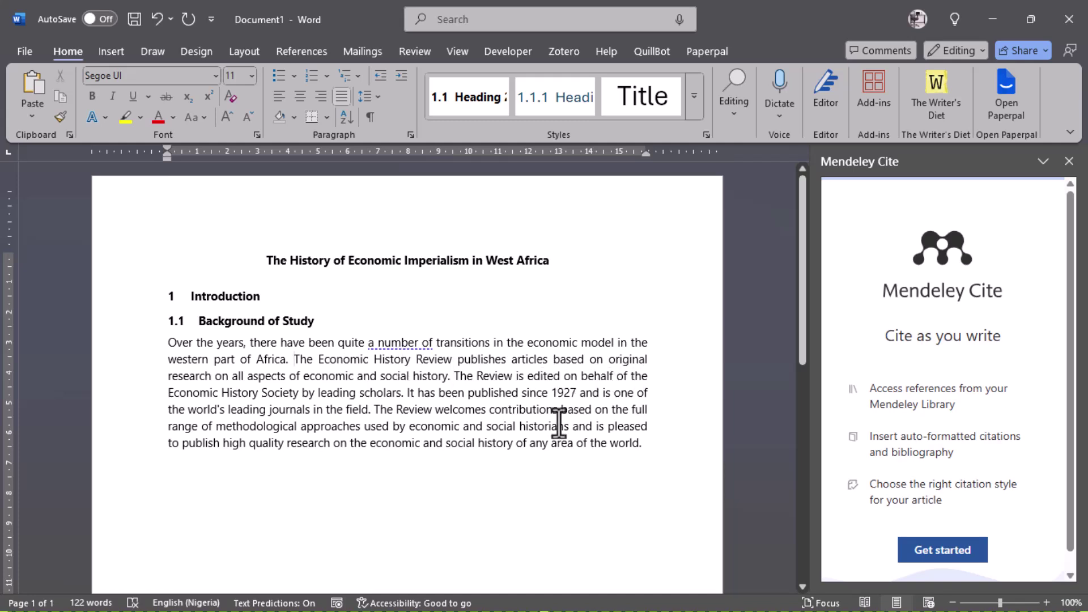
Select the paragraph text from "The Economic History Review" to its end and open the Paperpal add-in
left_click_drag(296, 362, 656, 443)
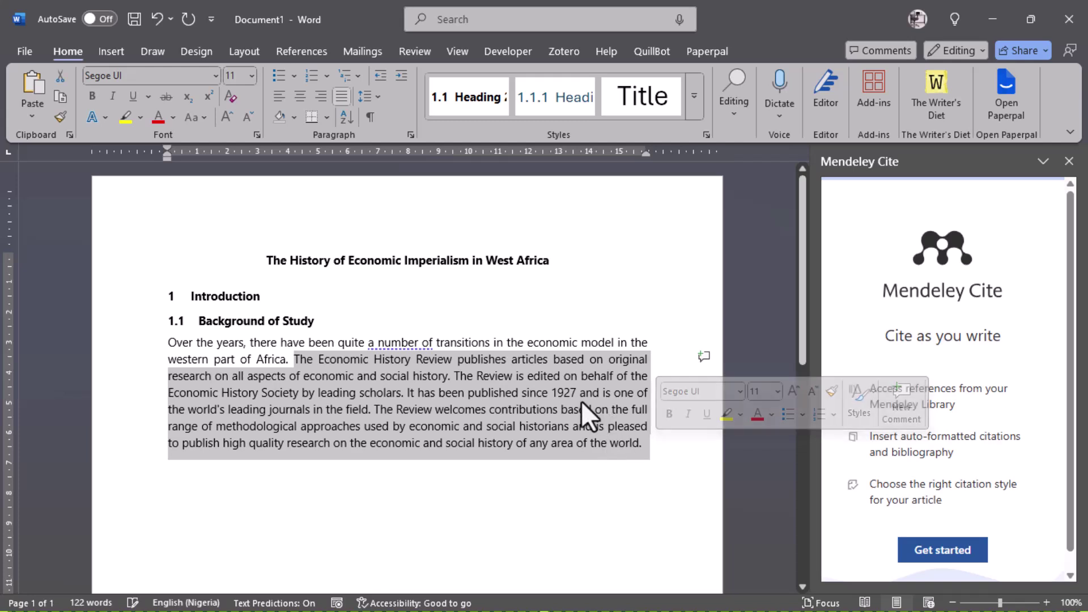
left_click(985, 122)
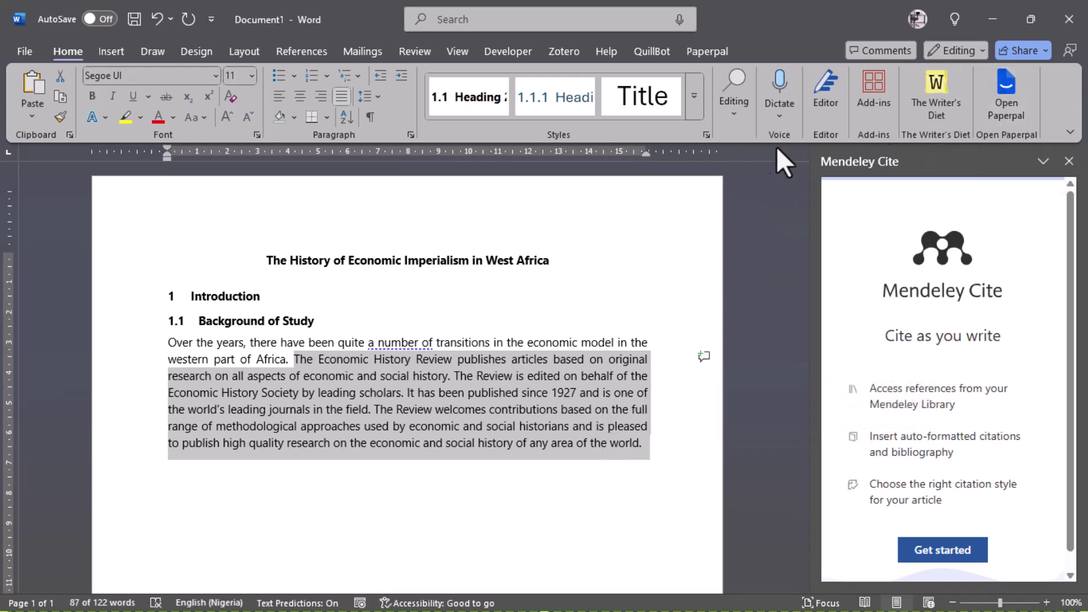
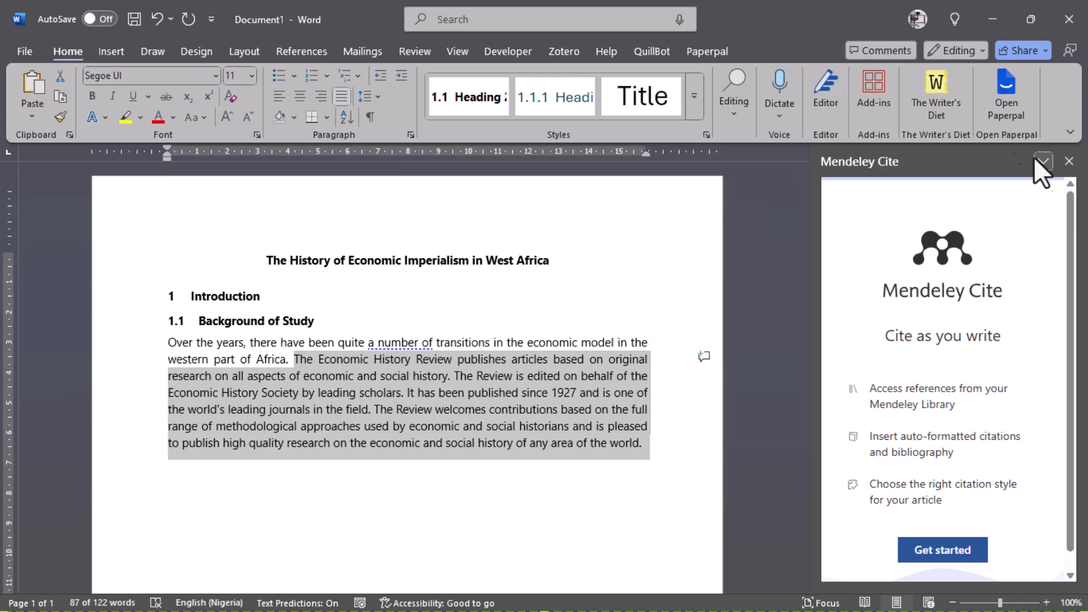
left_click(1015, 111)
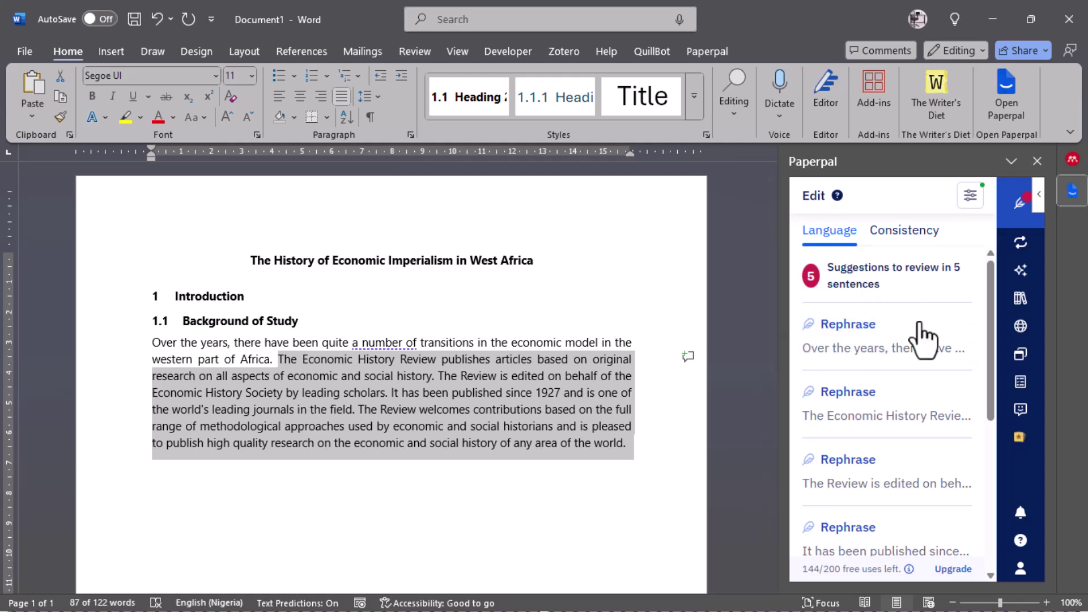
Review Paperpal's language suggestions, set its editing style to British English, and return to the Language suggestions after dismissing the consistency introduction
scroll(863, 391, "down", 2)
scroll(861, 382, "down", 2)
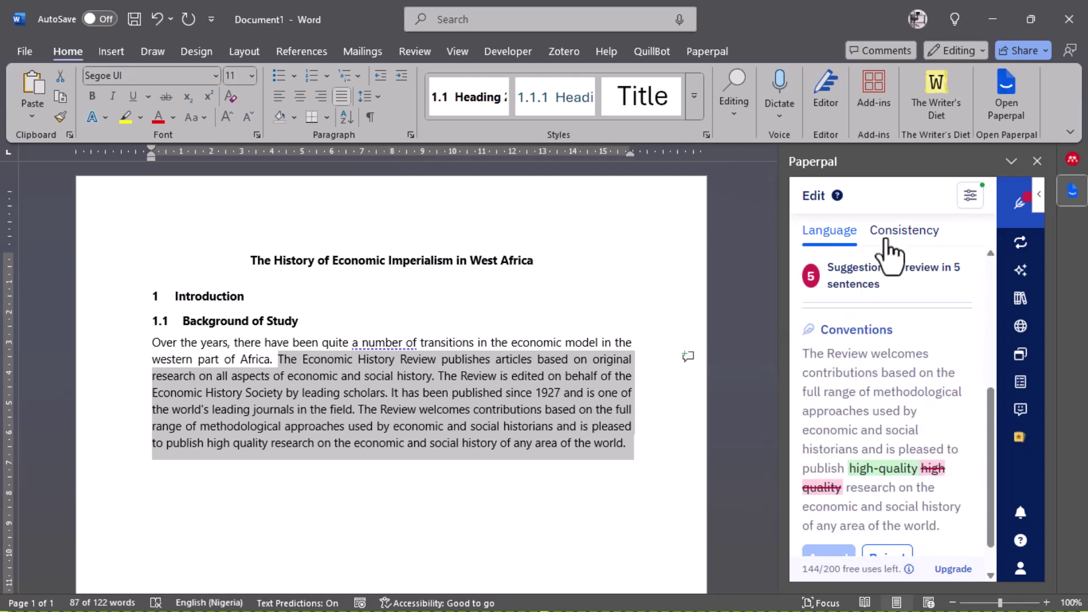
scroll(863, 374, "down", 1)
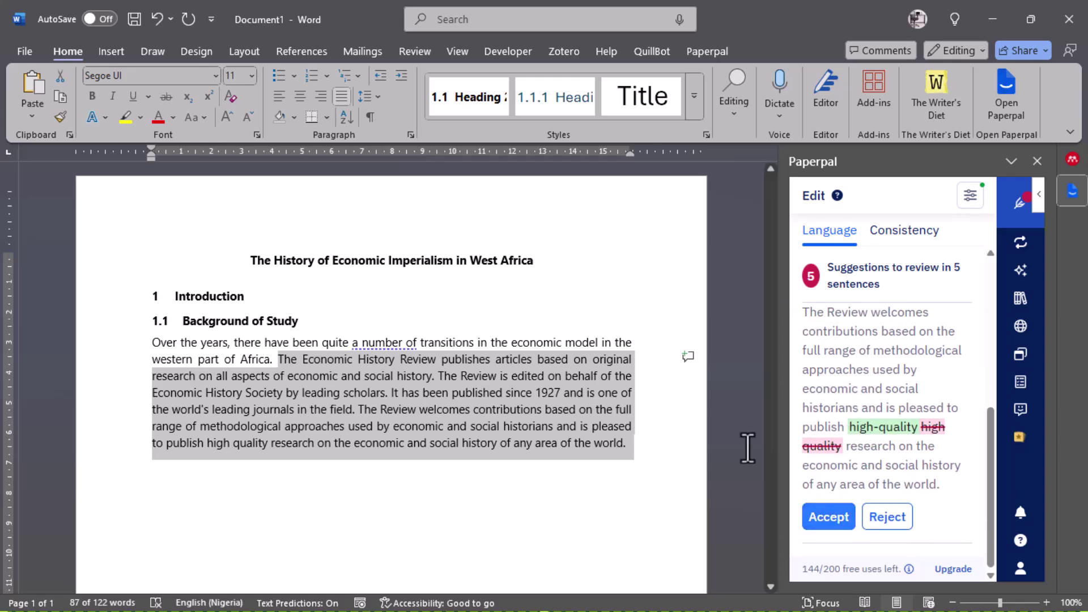
scroll(814, 467, "up", 5)
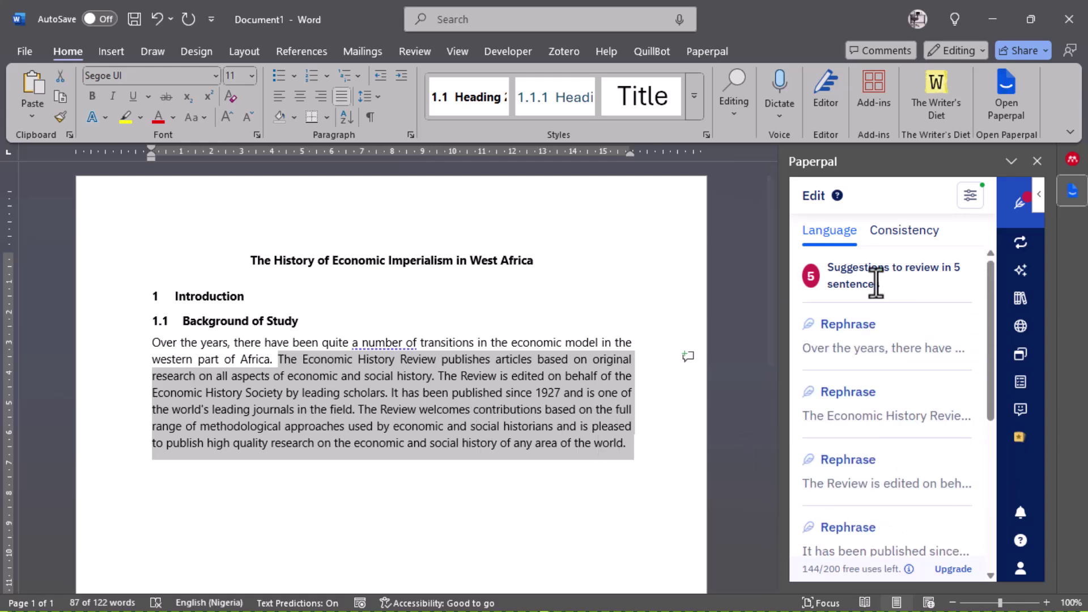
left_click(923, 237)
left_click(970, 196)
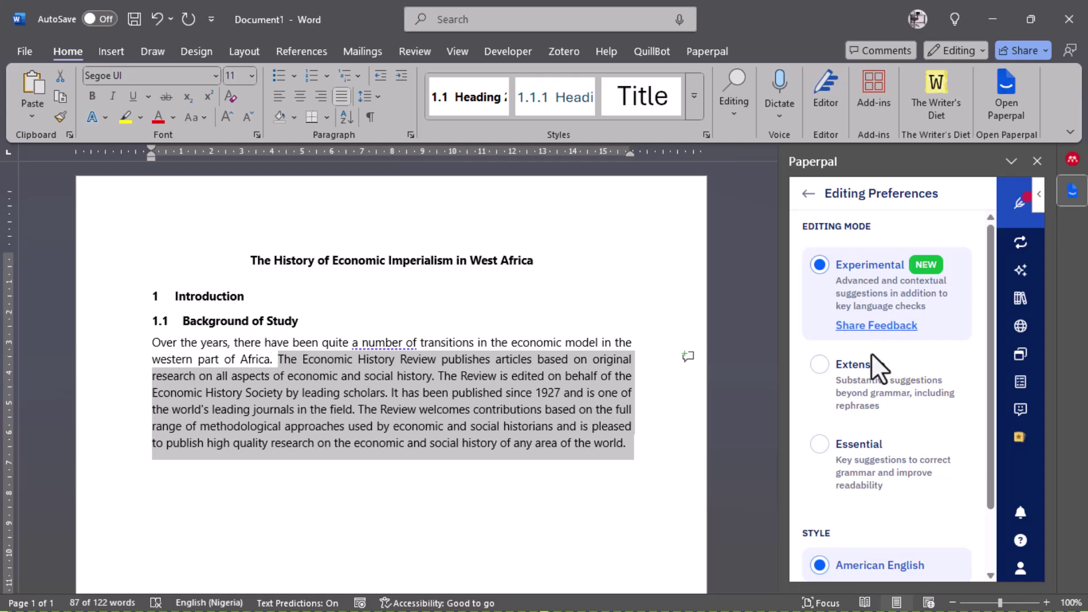
scroll(872, 360, "down", 2)
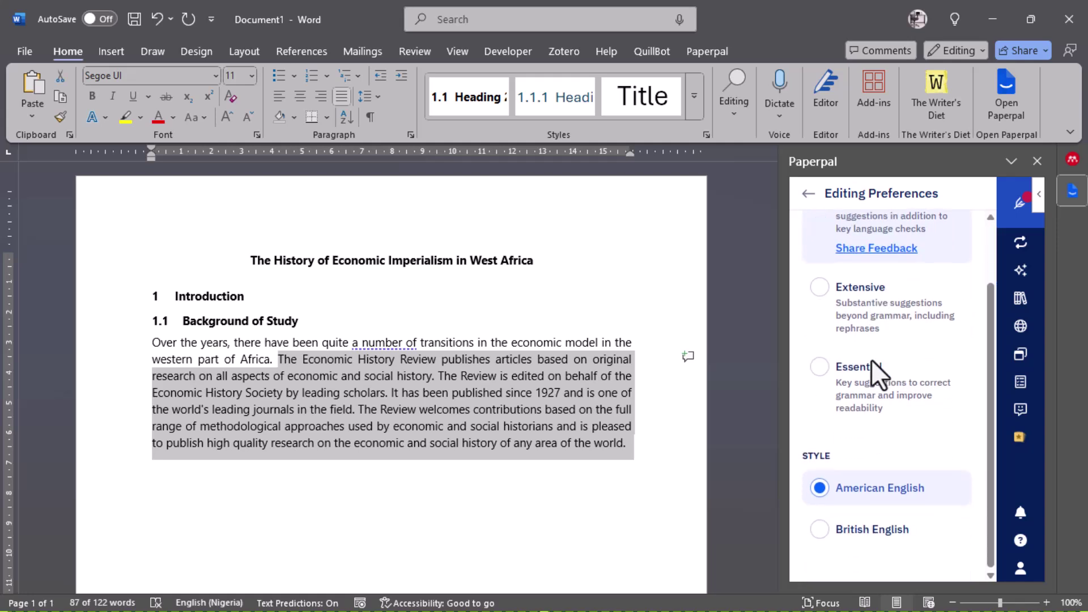
left_click(822, 531)
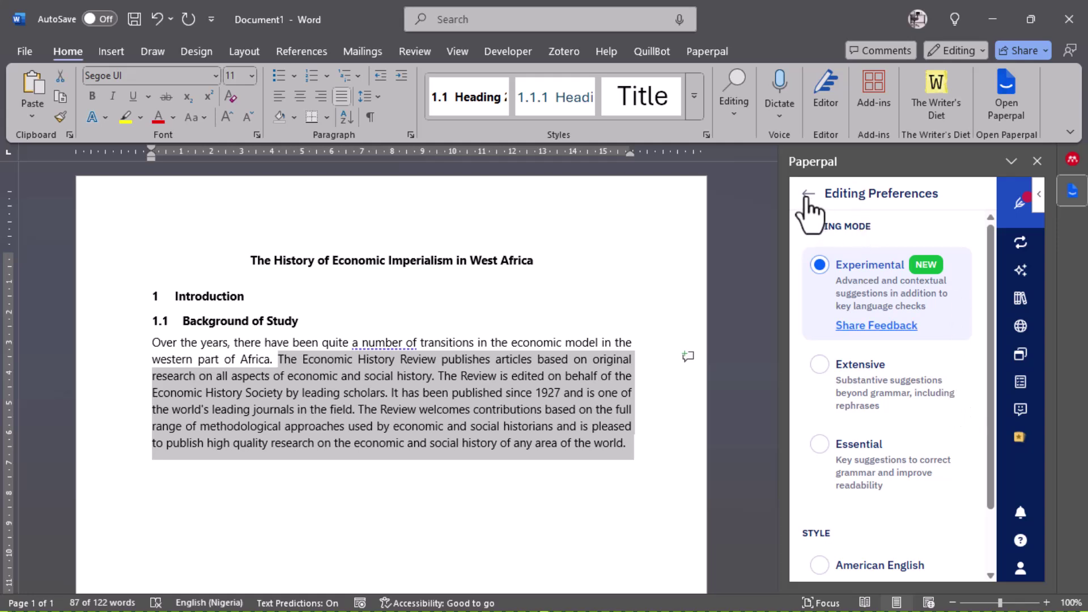
left_click(807, 194)
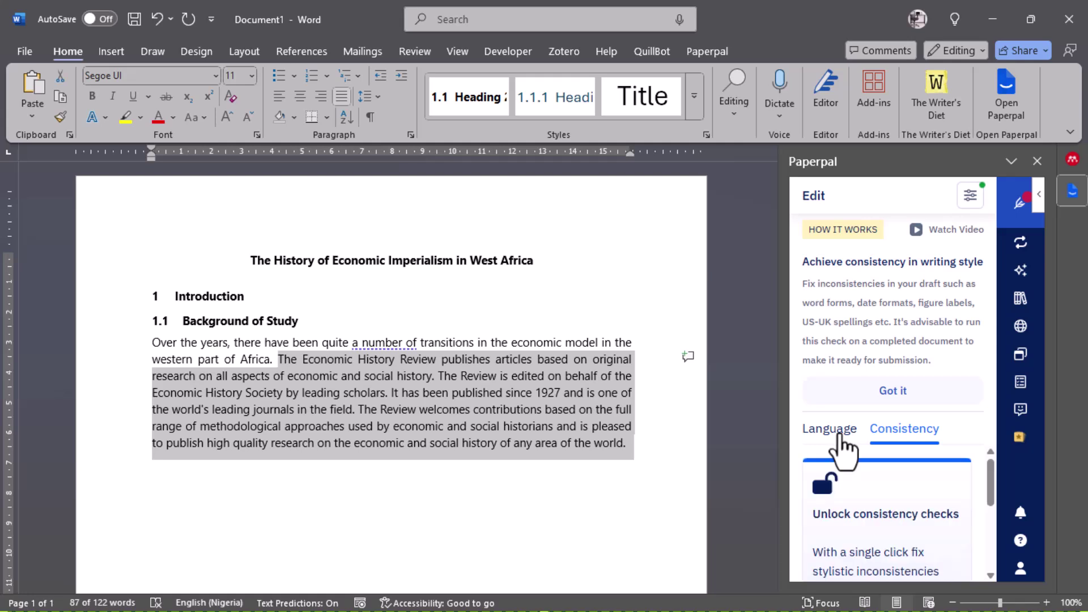
left_click(893, 391)
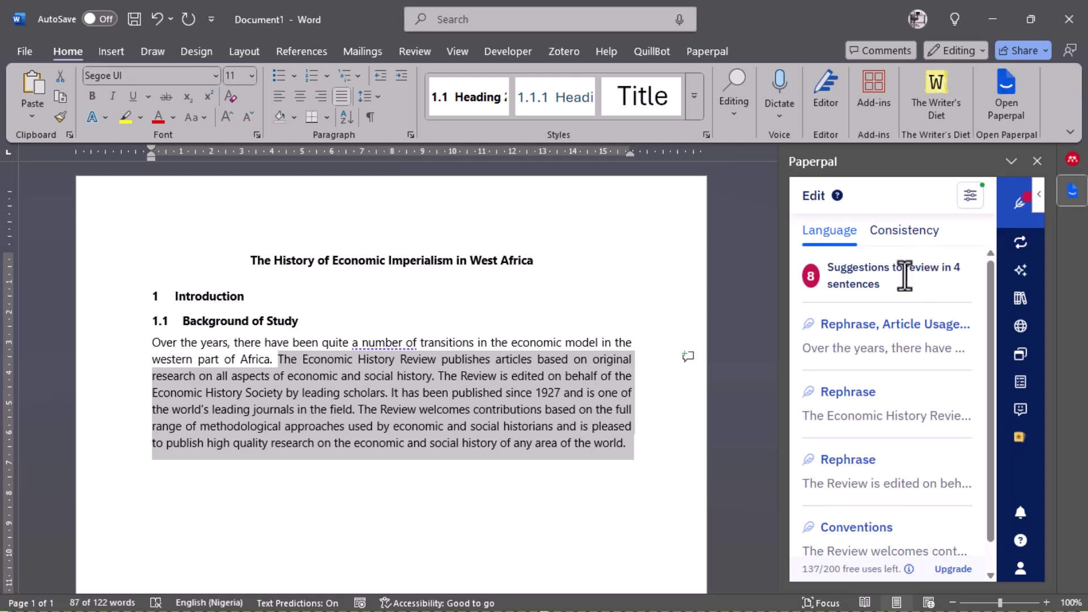
Examine Paperpal's suggestions for individual sentences and reselect the text from "The Economic History Review" to the paragraph's end
left_click(895, 348)
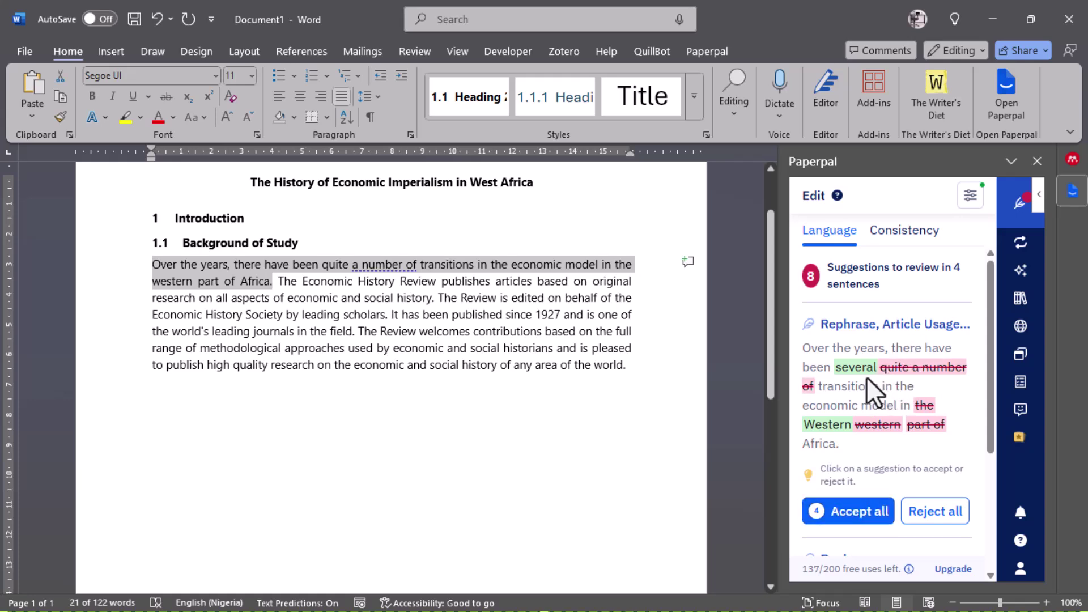
left_click(287, 282)
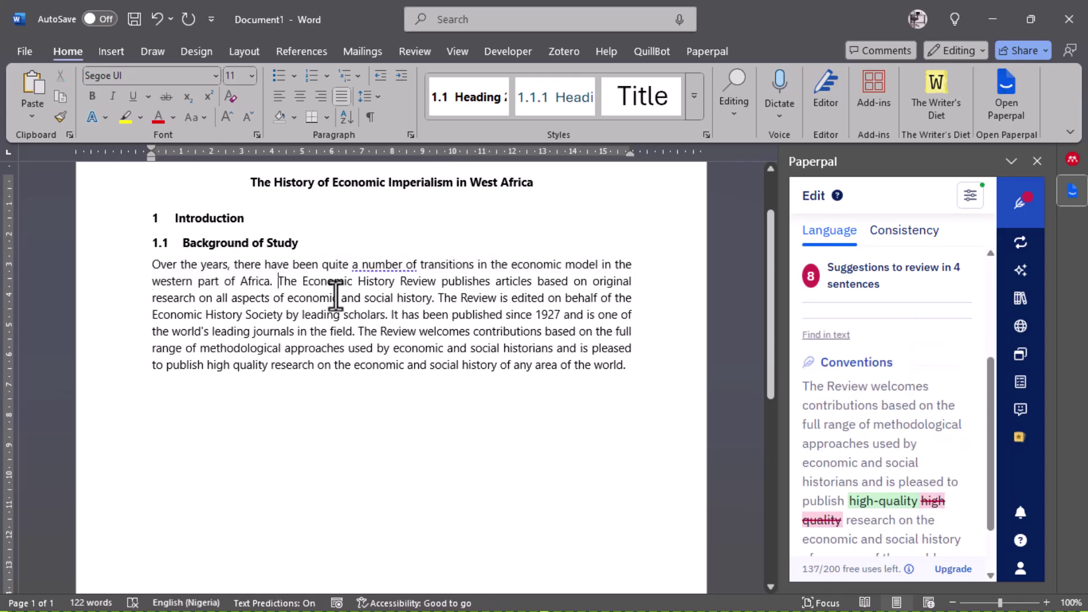
left_click(517, 366, "shift")
left_click(627, 368, "shift")
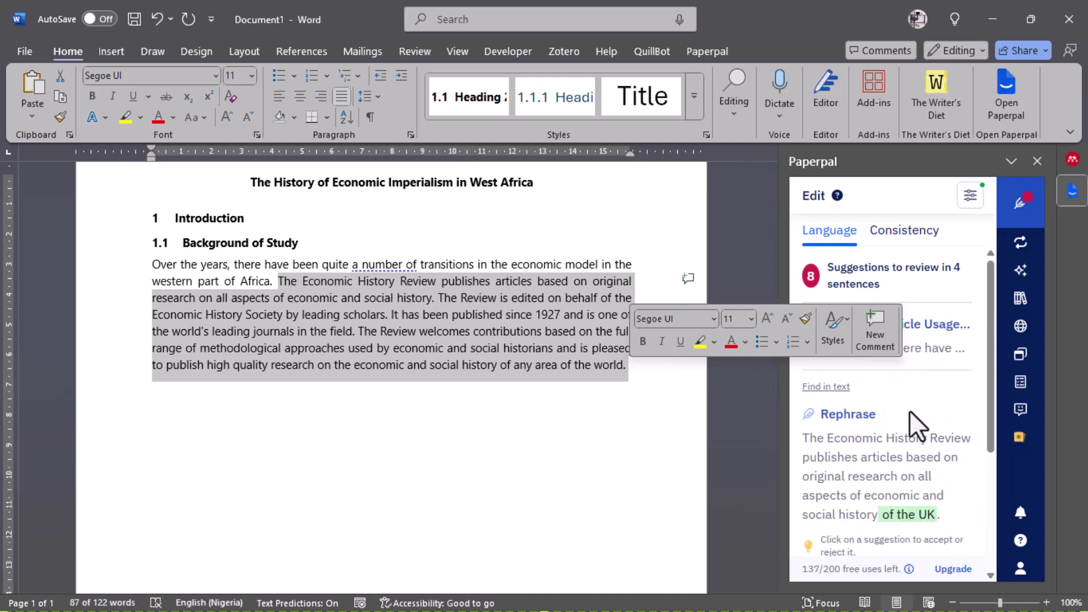
left_click(923, 348)
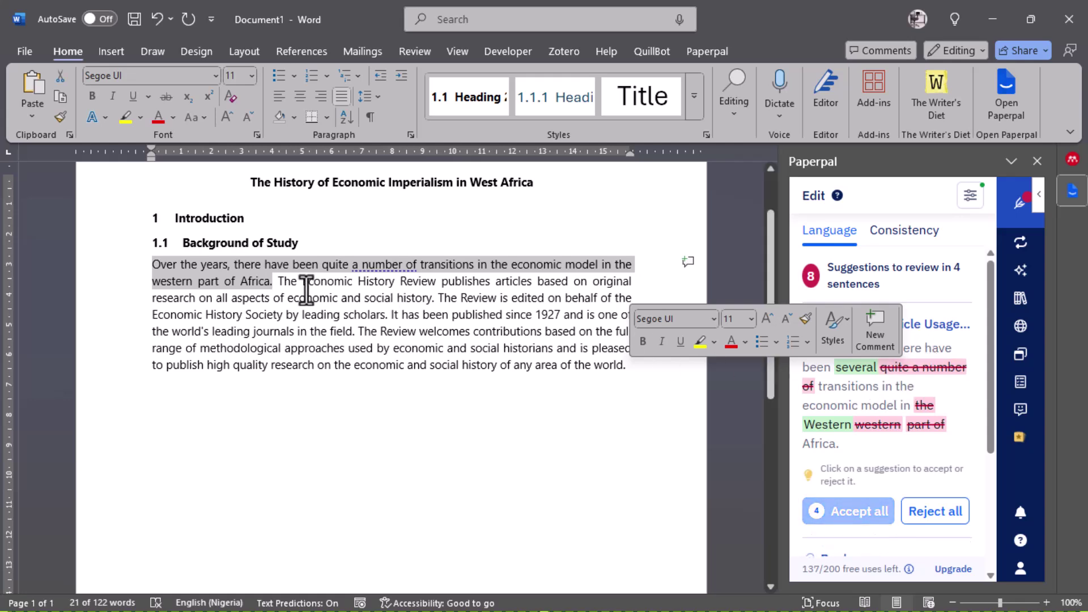
left_click_drag(278, 281, 654, 373)
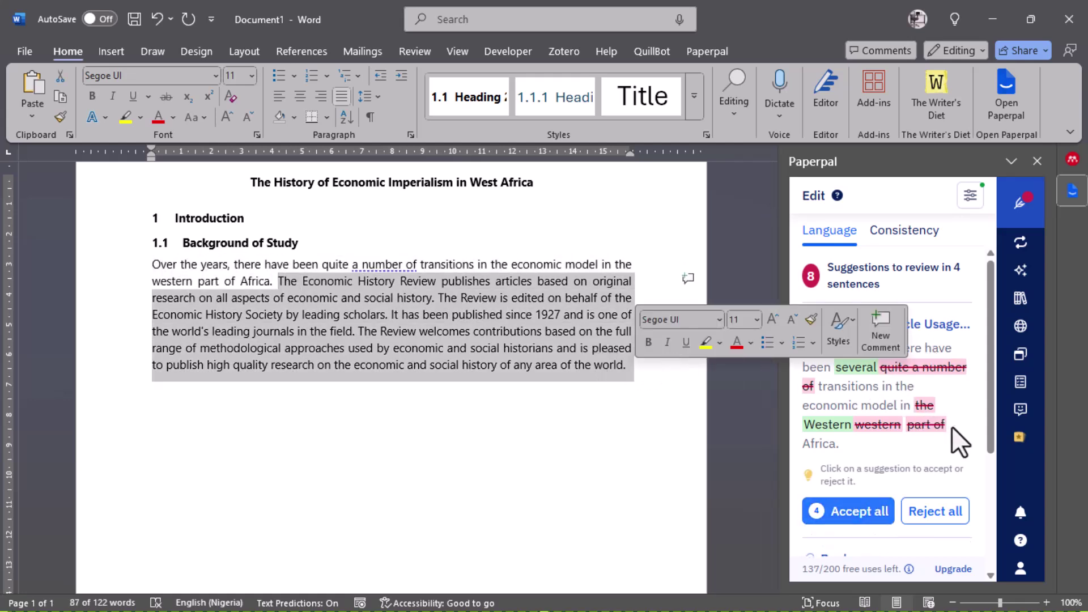
scroll(950, 429, "down", 3)
left_click(929, 433)
scroll(921, 426, "up", 2)
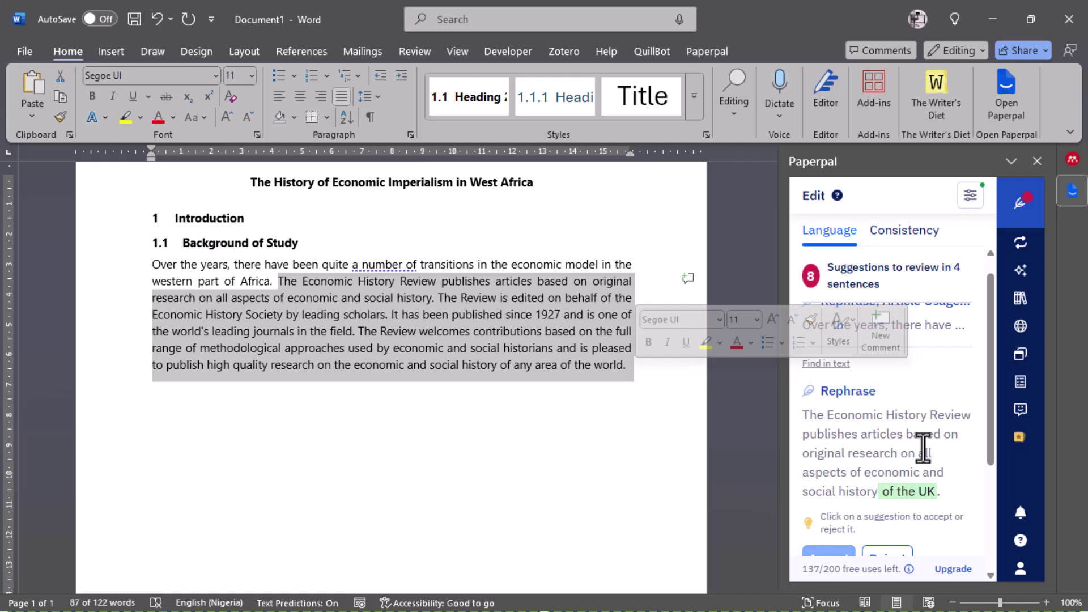
scroll(927, 430, "down", 3)
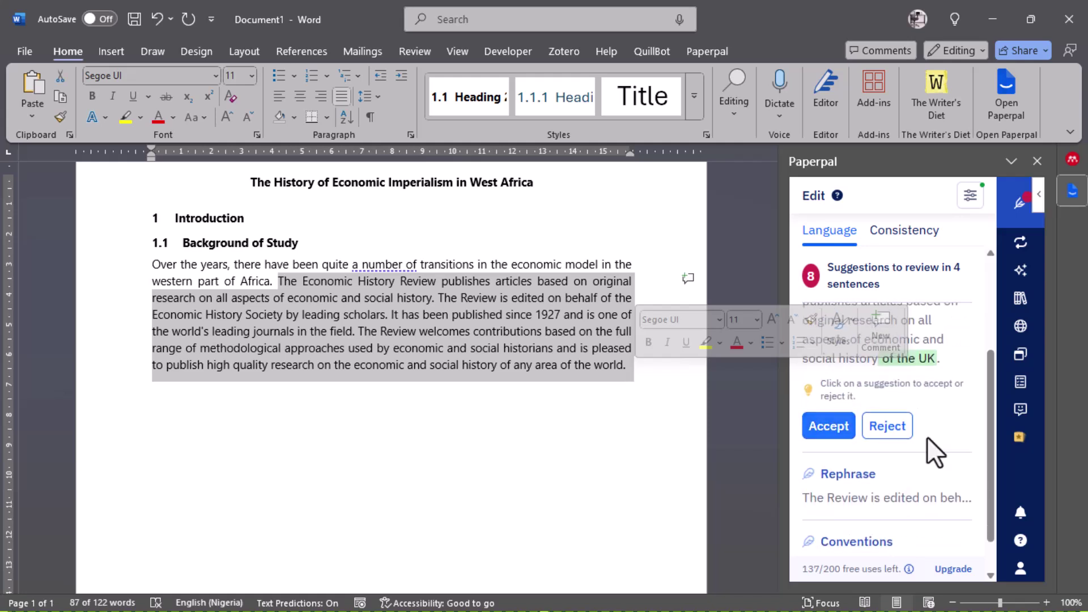
scroll(927, 436, "down", 1)
left_click(928, 454)
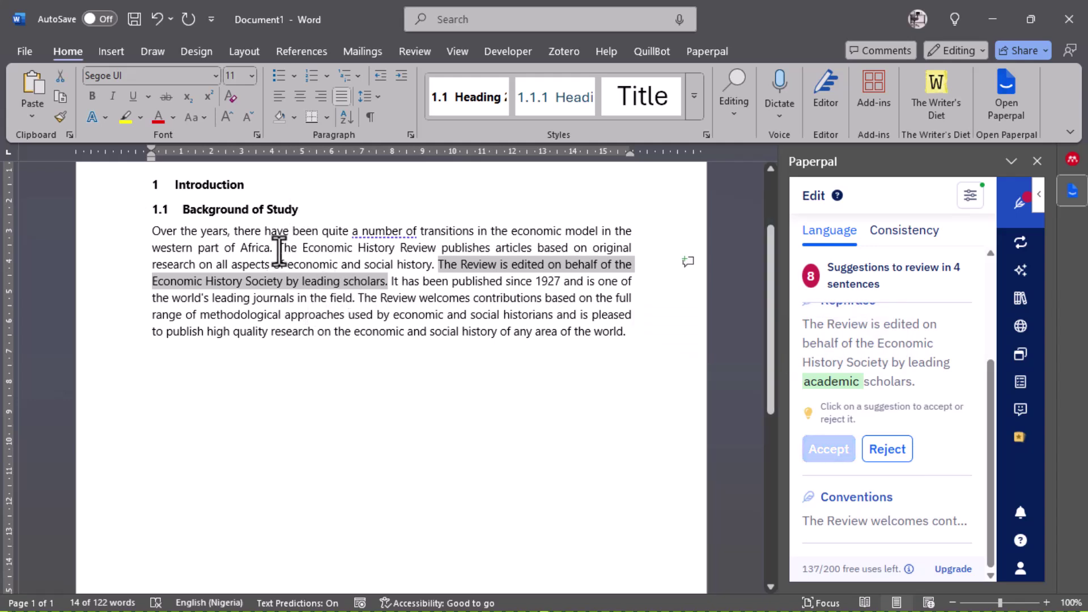
left_click_drag(278, 249, 627, 333)
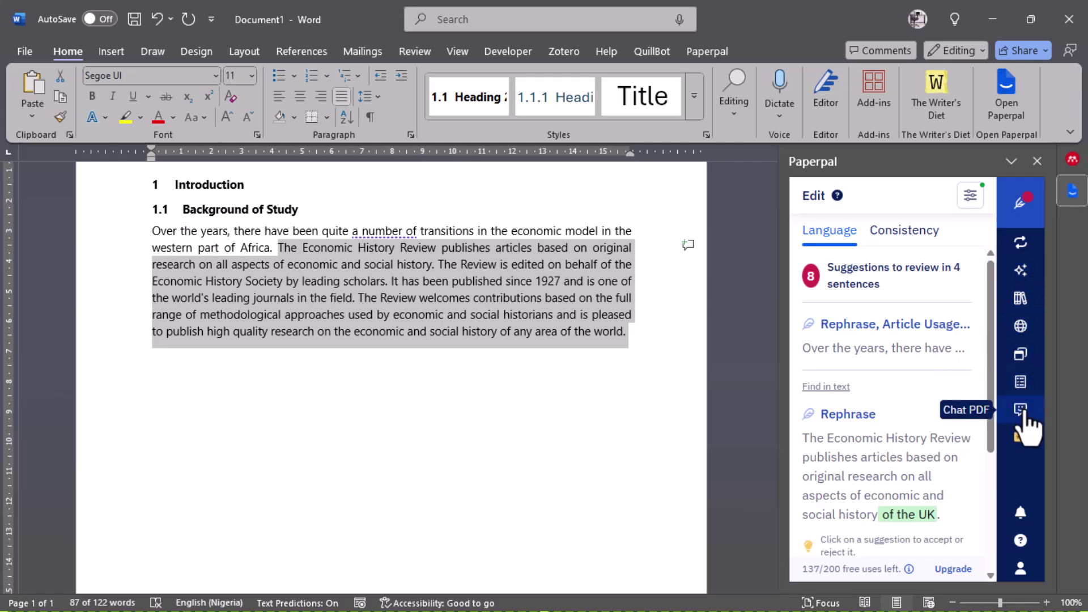
Look through Paperpal's document checks and its options for continuing the writing
left_click(1028, 378)
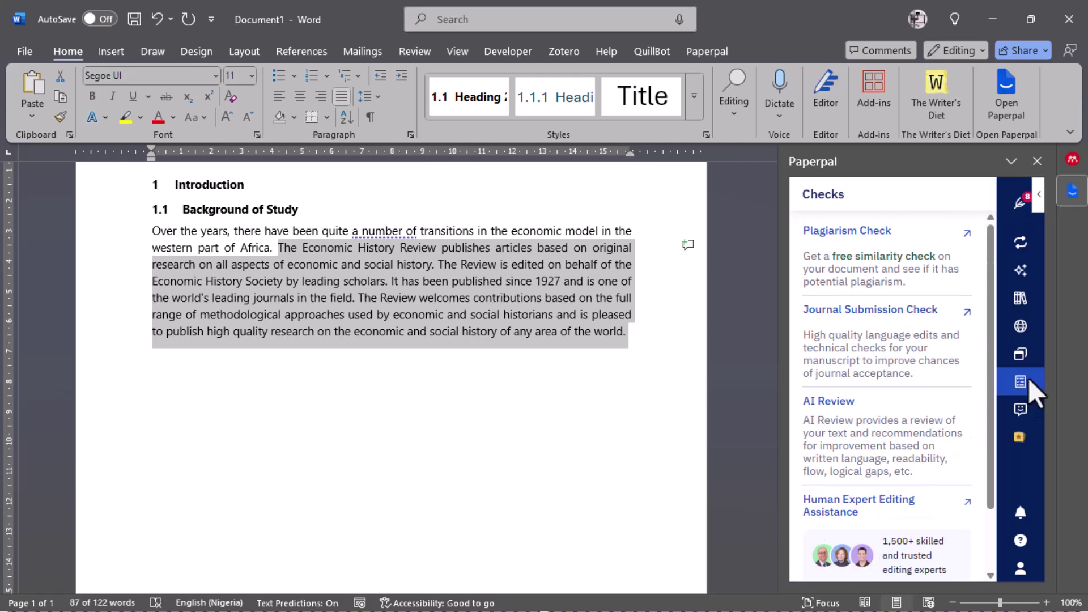
scroll(941, 422, "down", 2)
scroll(941, 423, "up", 2)
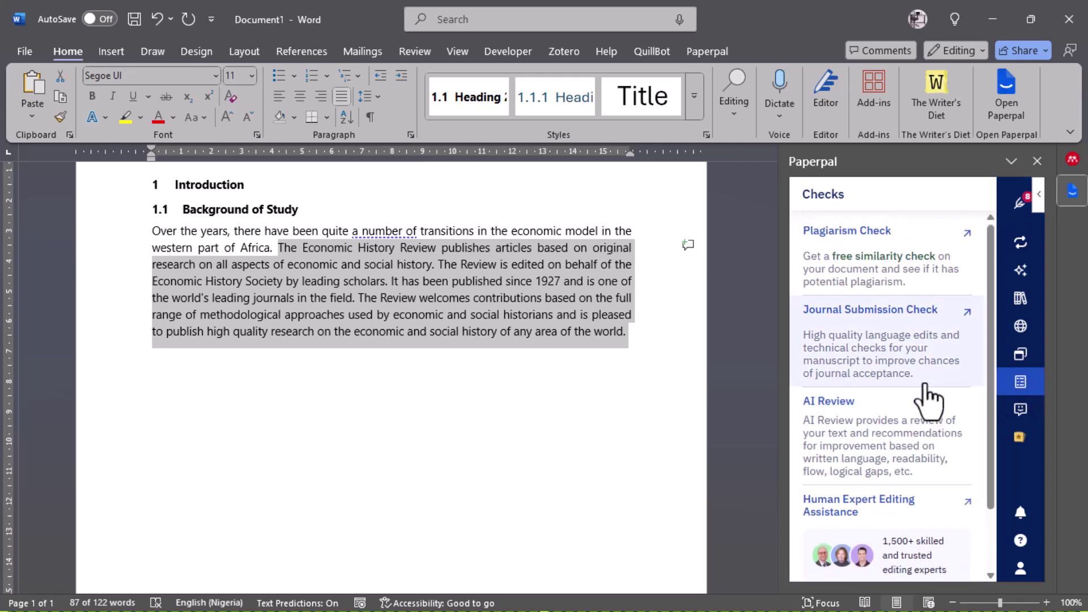
scroll(930, 396, "down", 1)
scroll(922, 394, "up", 1)
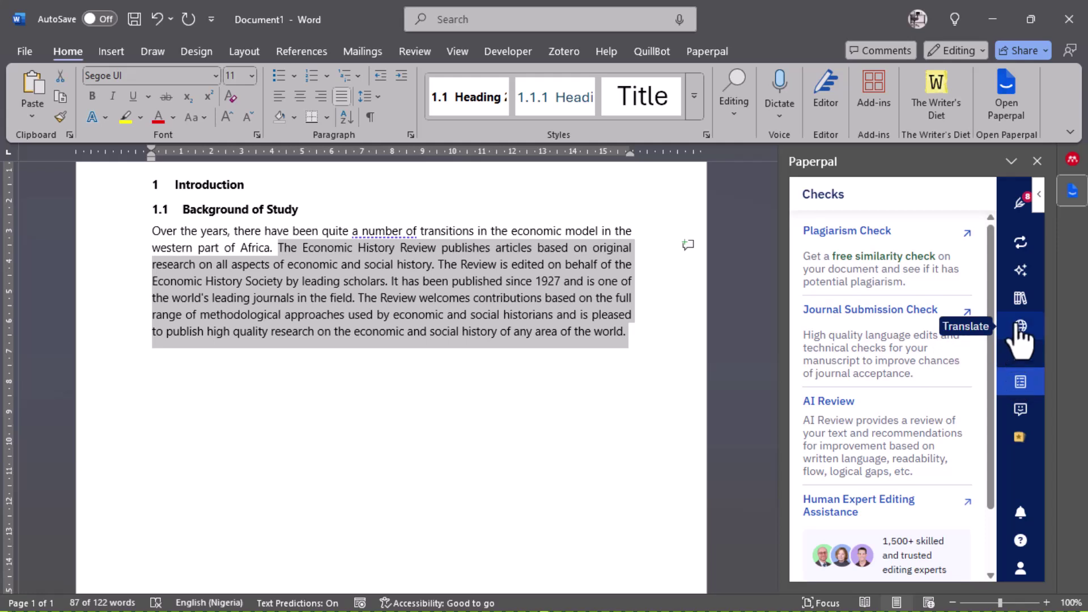
left_click(1016, 274)
scroll(955, 315, "down", 3)
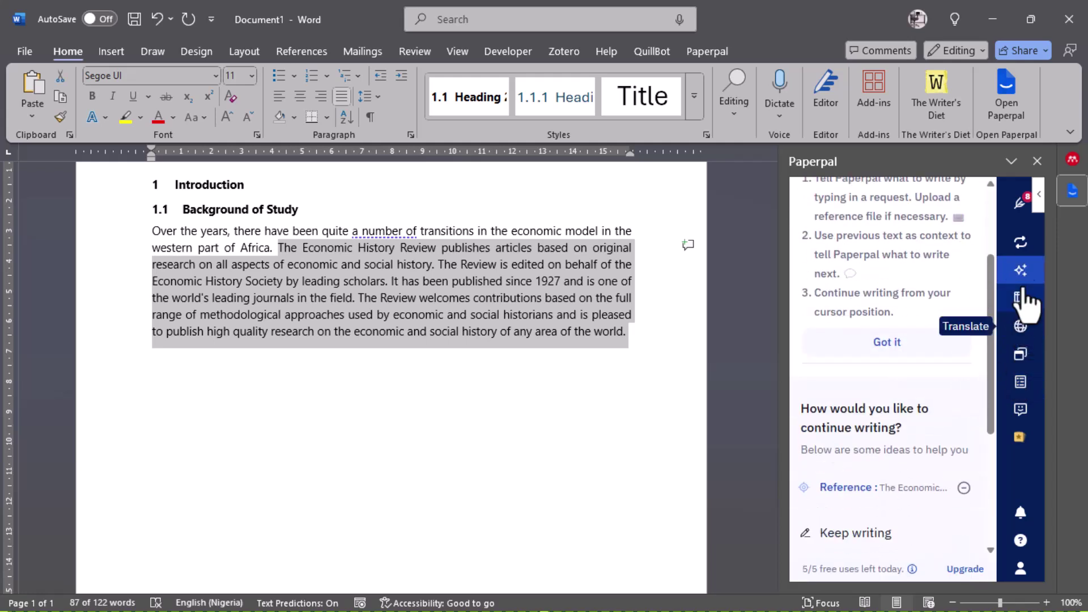
Open Paperpal's Paraphrase tool for the selected text, dismiss its introduction, and check the full reference text
left_click(1017, 248)
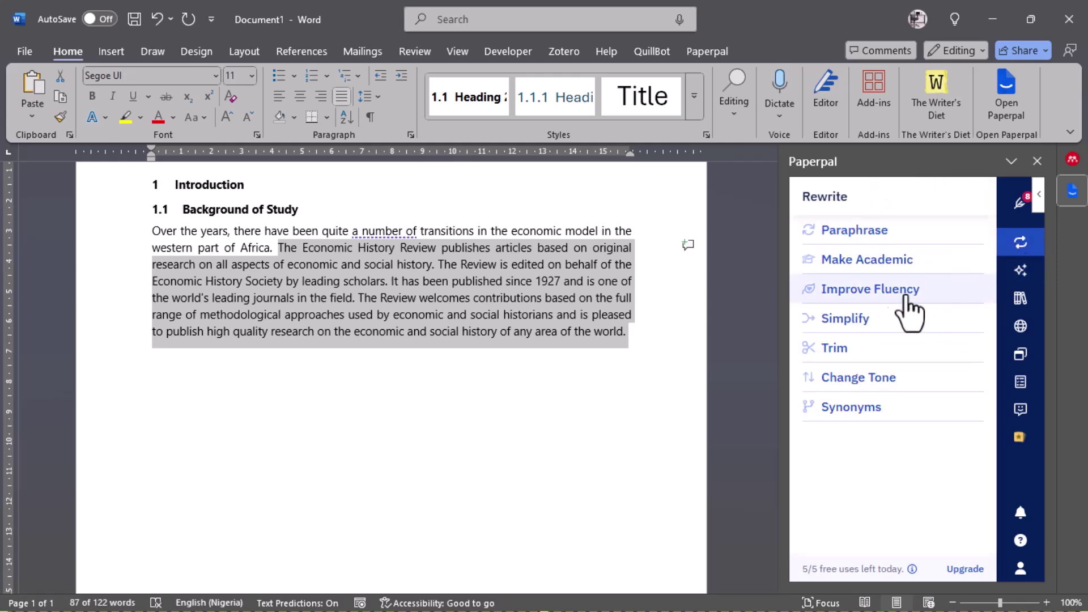
left_click(870, 242)
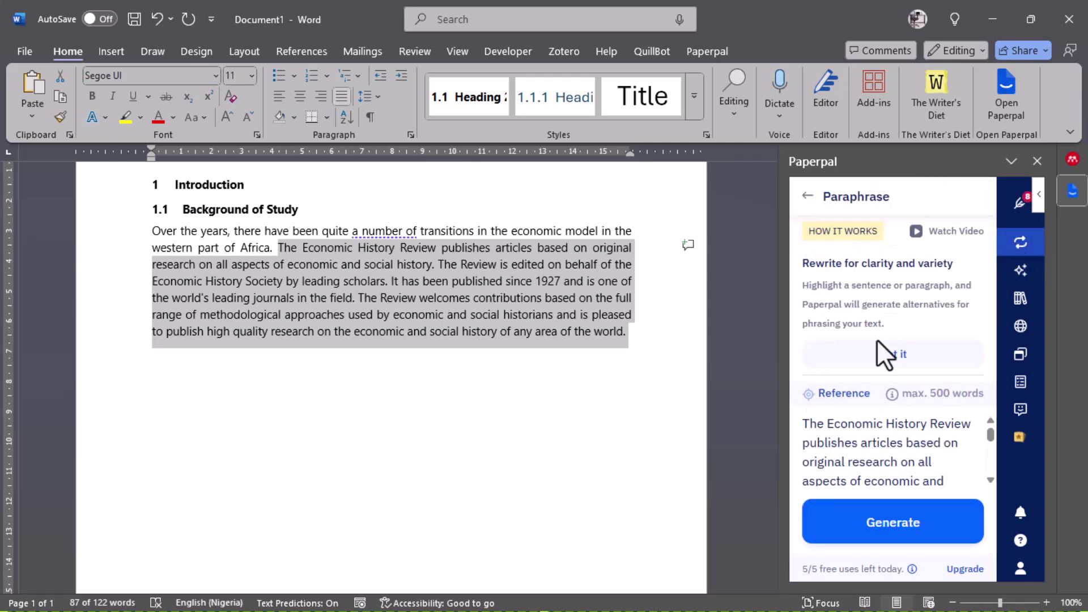
scroll(862, 479, "down", 3)
scroll(862, 448, "up", 3)
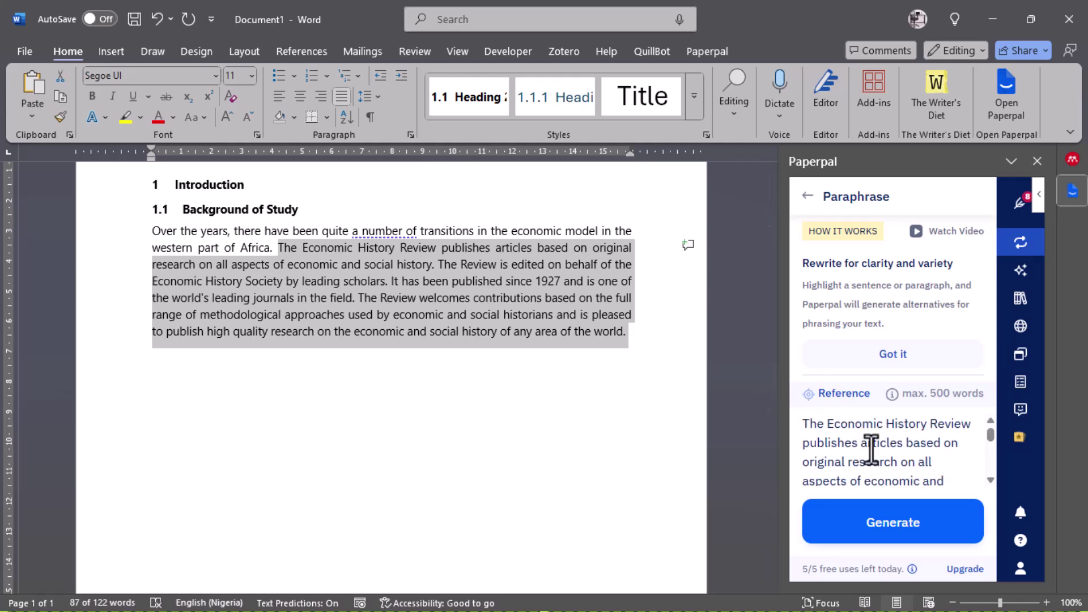
scroll(877, 450, "down", 6)
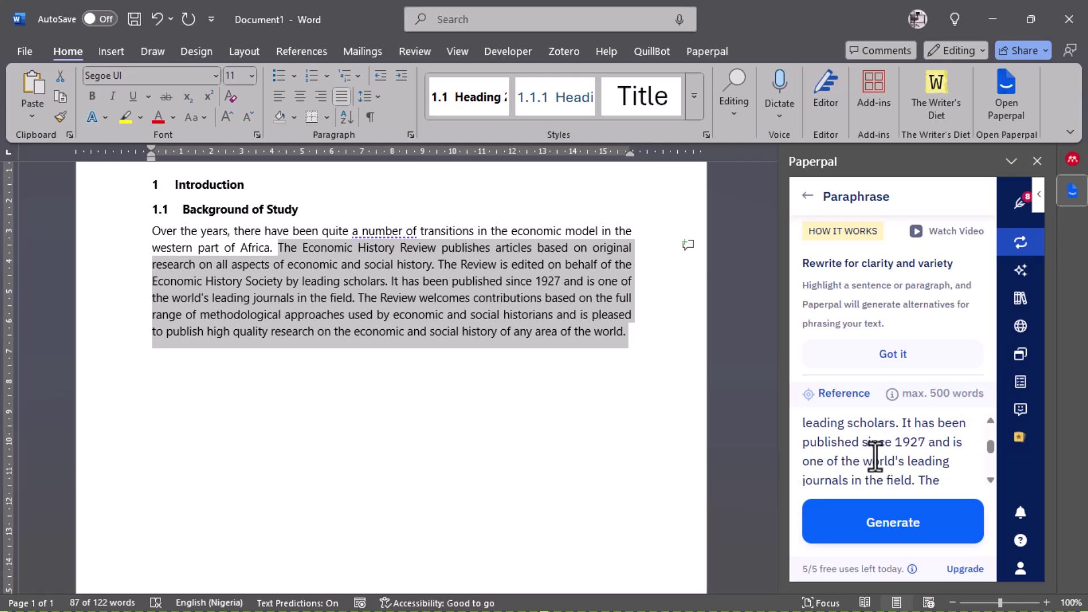
left_click(884, 358)
scroll(884, 341, "up", 5)
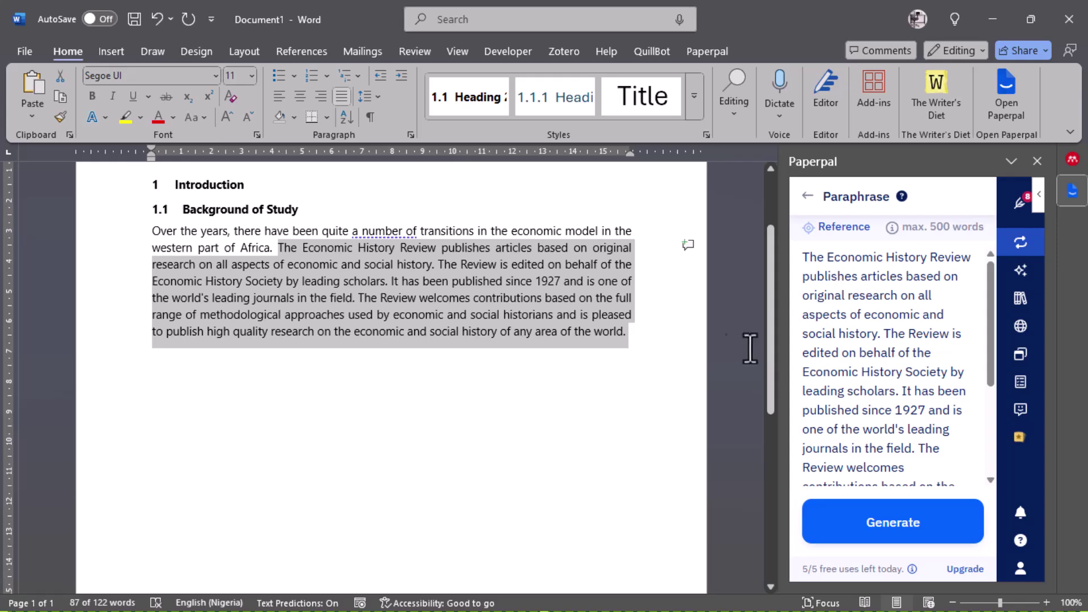
scroll(860, 331, "down", 3)
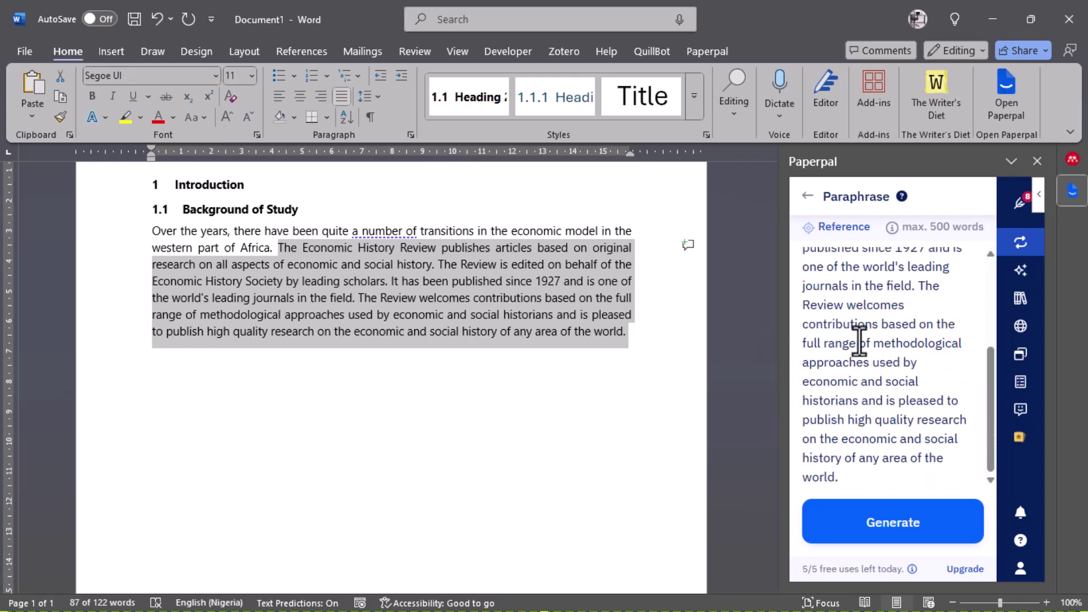
scroll(869, 363, "up", 3)
scroll(865, 361, "down", 2)
Generate a paraphrase of the selected text and read it through to the end
left_click(924, 524)
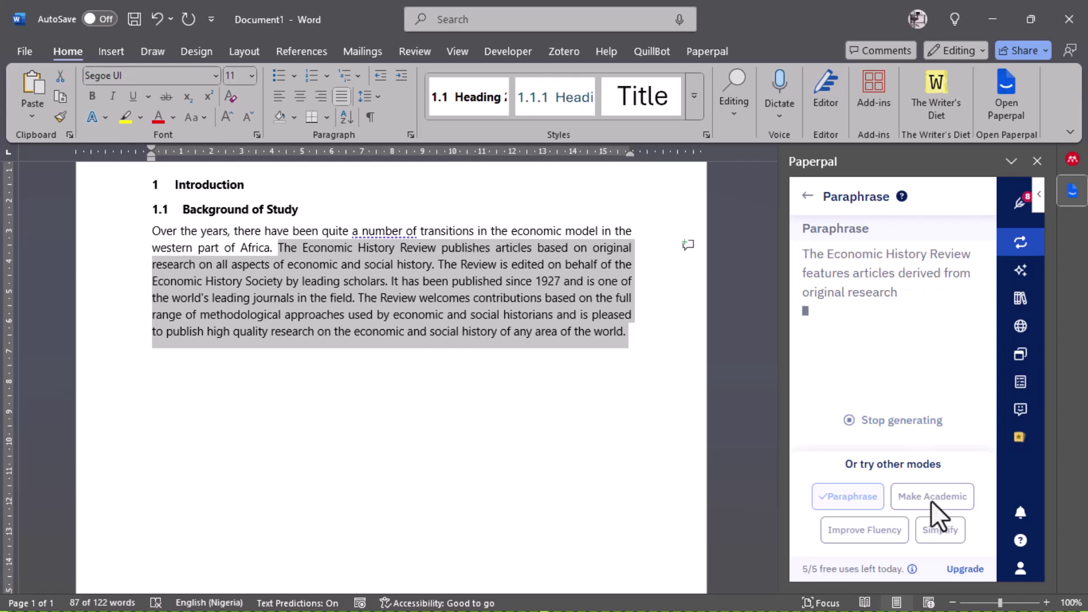
scroll(906, 365, "up", 5)
scroll(894, 329, "down", 5)
scroll(882, 321, "up", 5)
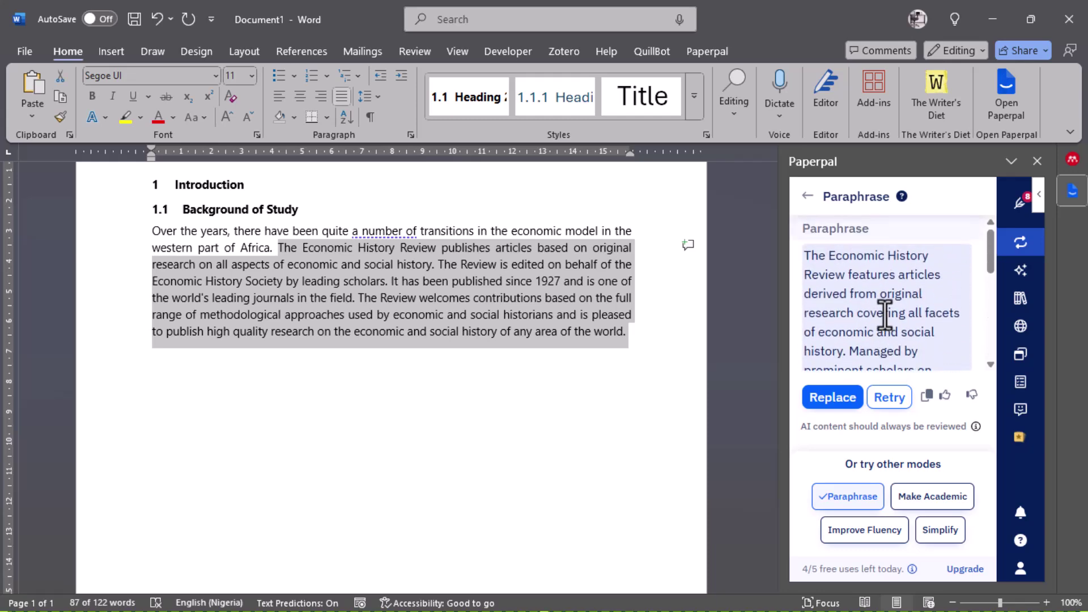
scroll(886, 316, "down", 5)
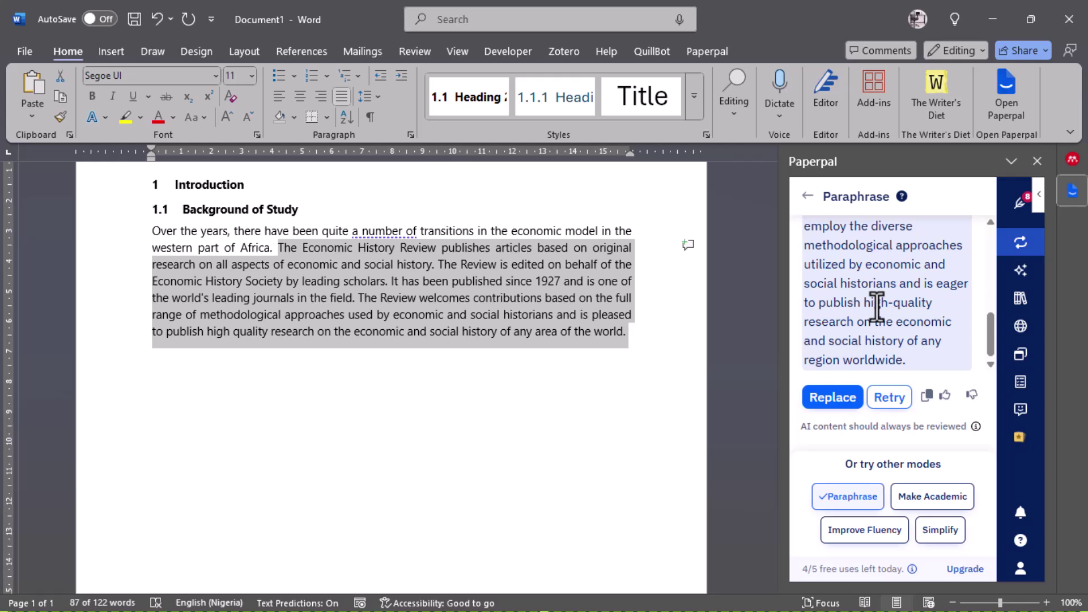
Rewrite the selected text in Make Academic mode and replace the original passage in the document with it
left_click(955, 494)
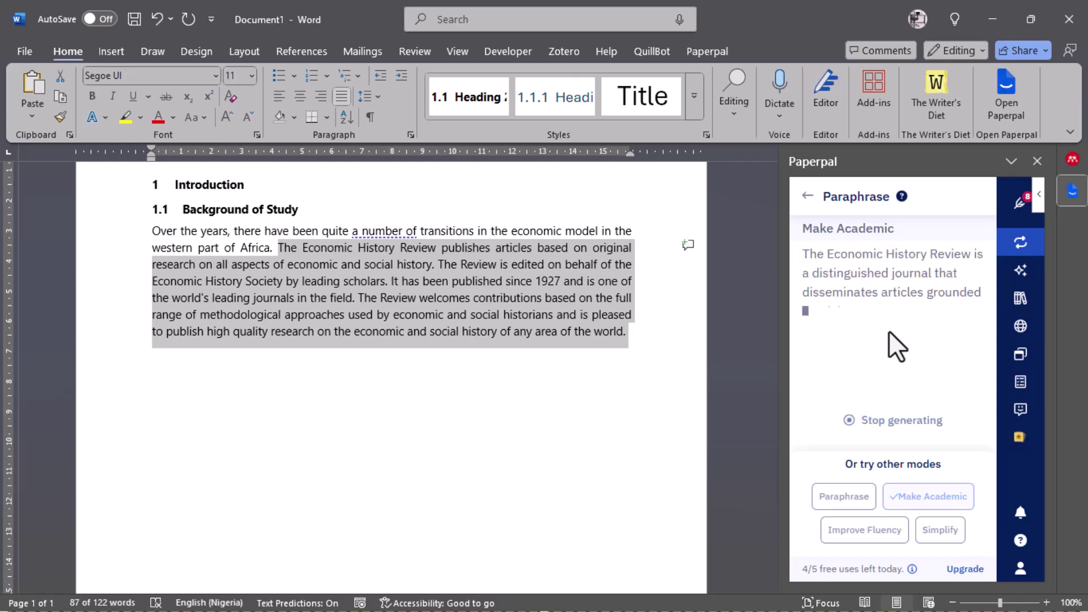
scroll(888, 333, "up", 3)
scroll(887, 333, "up", 3)
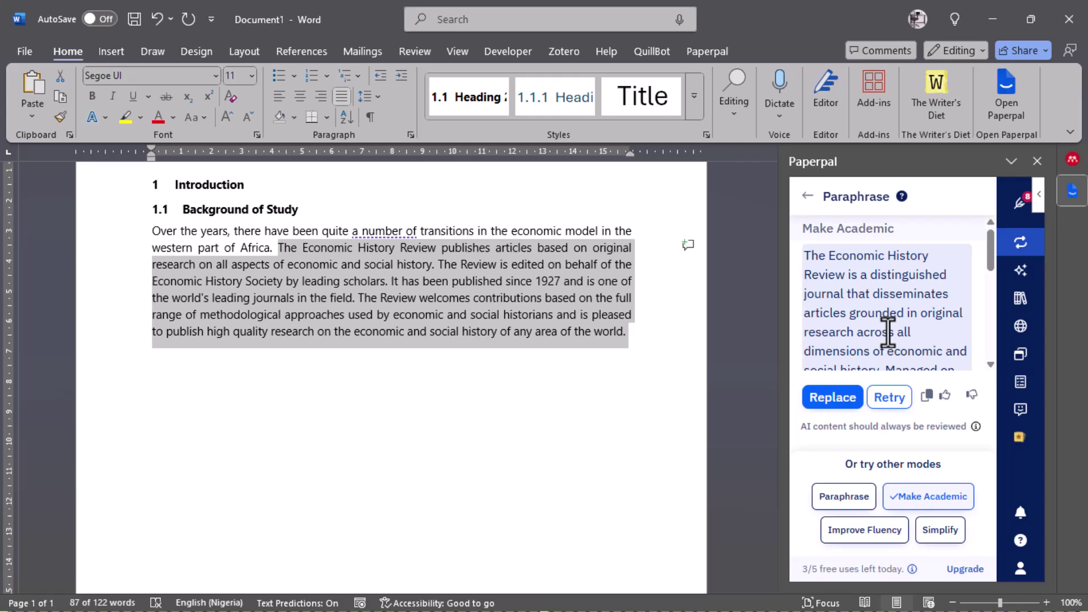
scroll(887, 333, "down", 3)
left_click(848, 400)
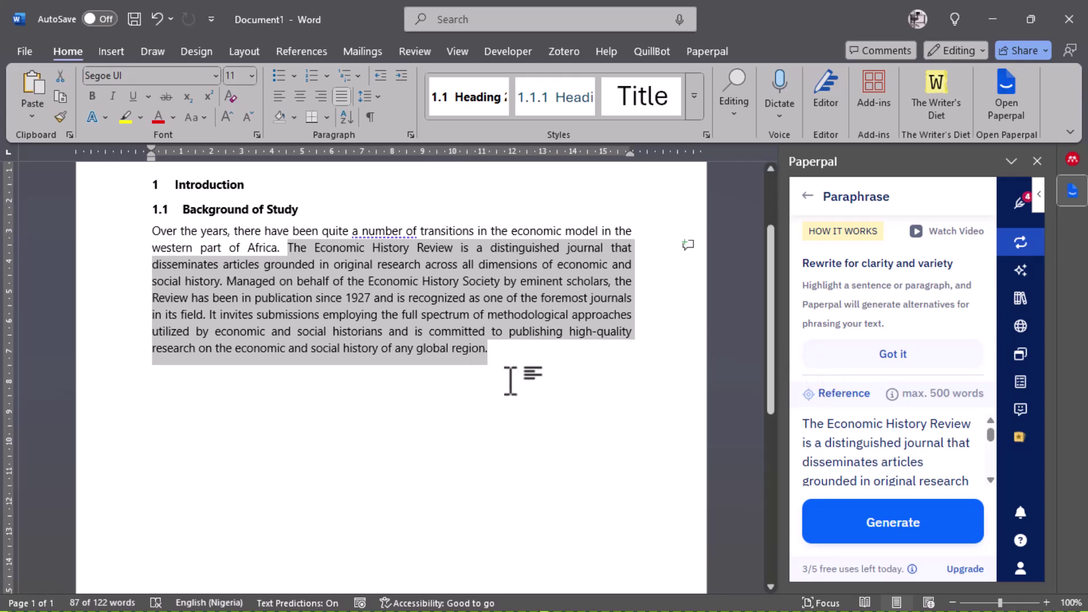
Insert a space before the final full stop of the Background of Study paragraph and keep the cursor there
left_click(498, 354)
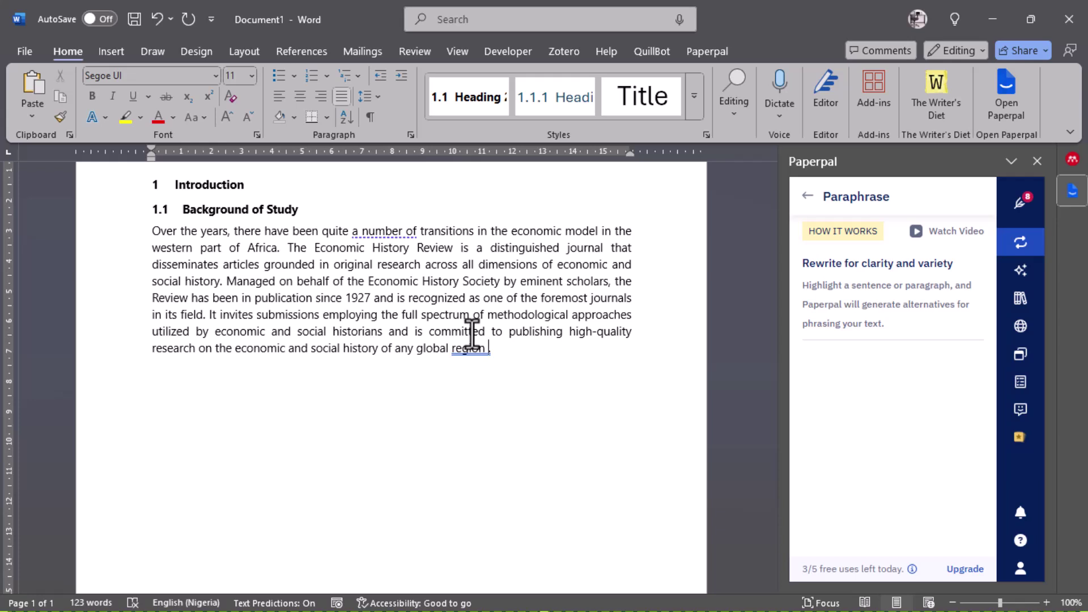
type(".")
key("ctrl+z")
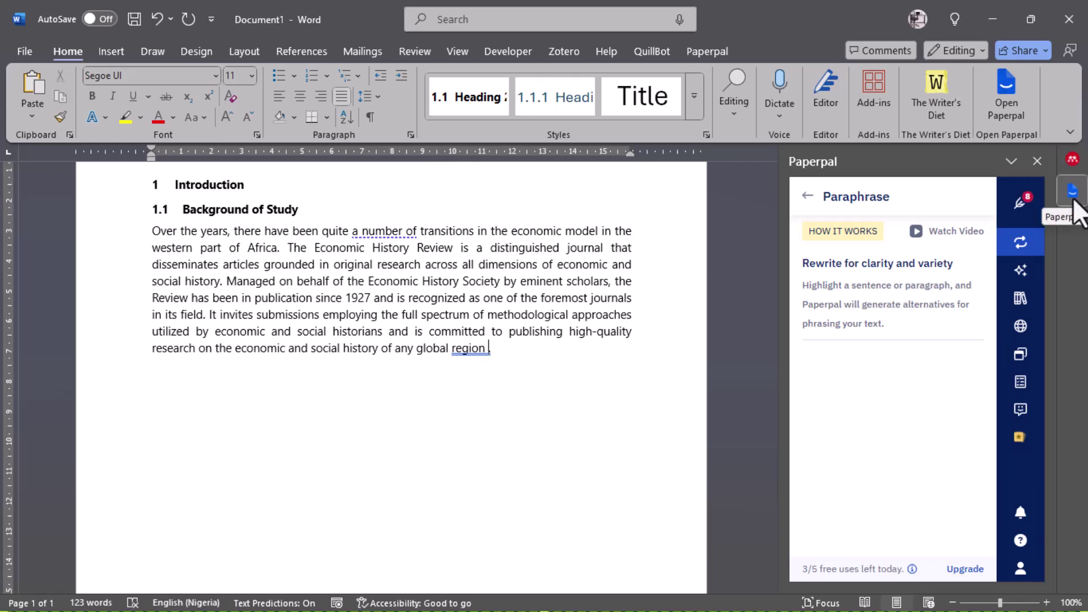
Open the Mendeley Cite add-in and sign in with the previously used personal account by entering its password
left_click(1073, 162)
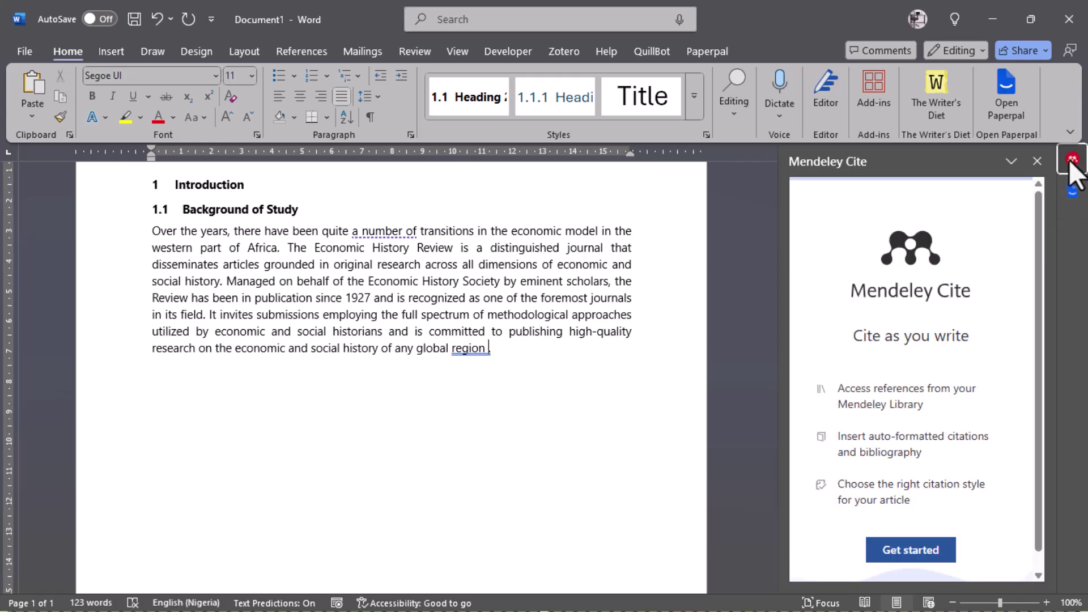
scroll(923, 471, "down", 1)
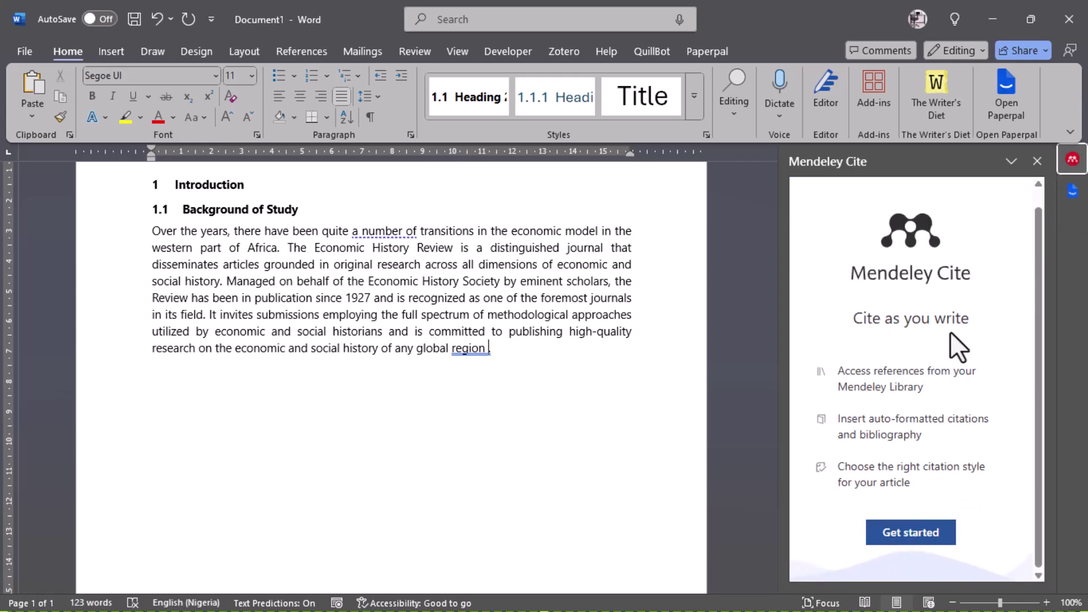
left_click(933, 537)
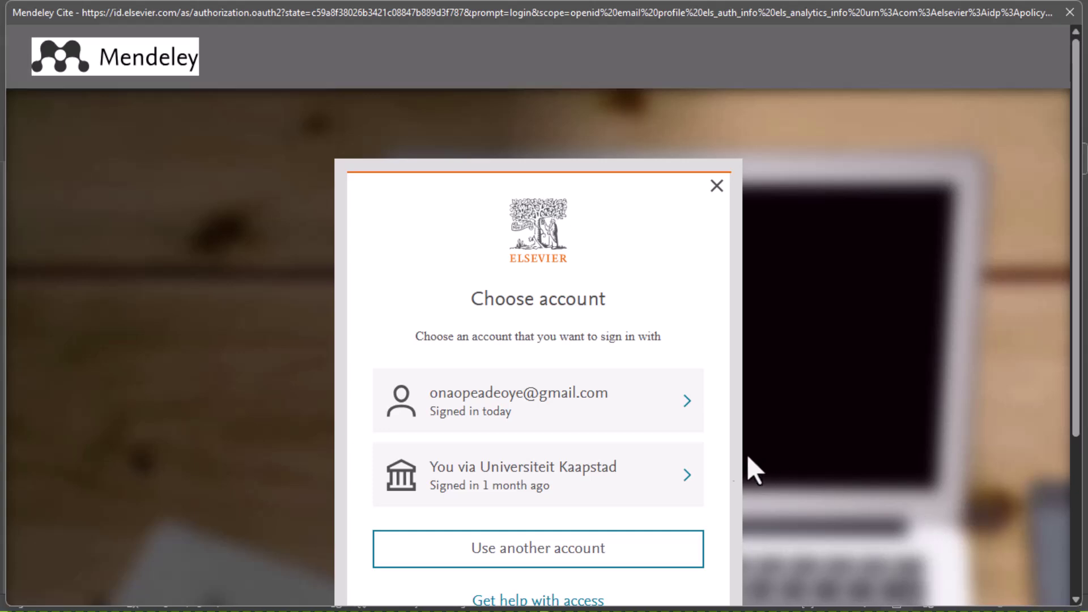
scroll(692, 324, "down", 4)
scroll(637, 374, "up", 4)
left_click(590, 408)
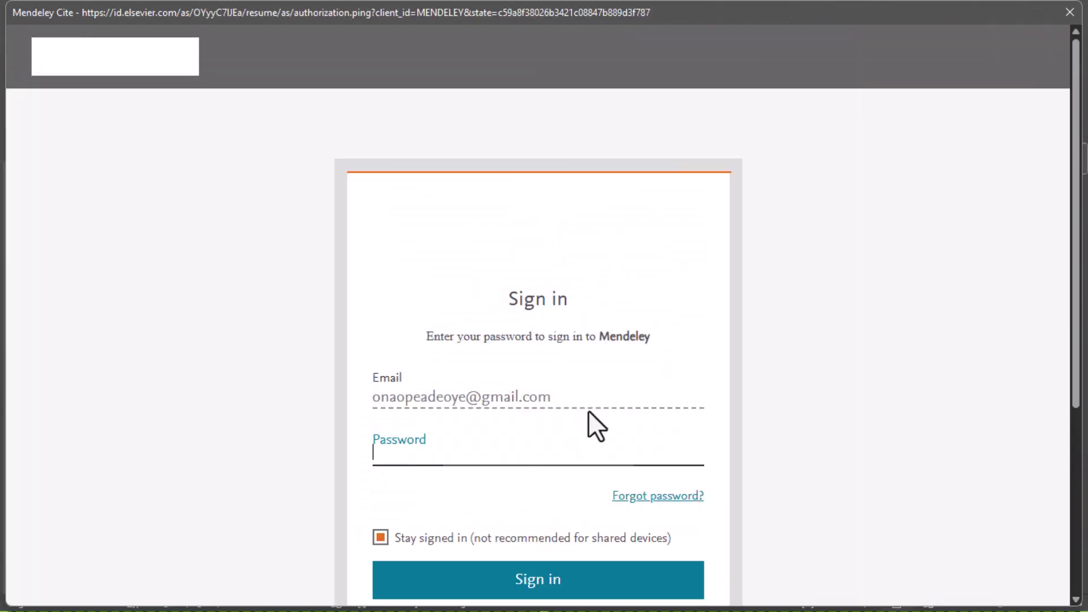
type("••••••••••")
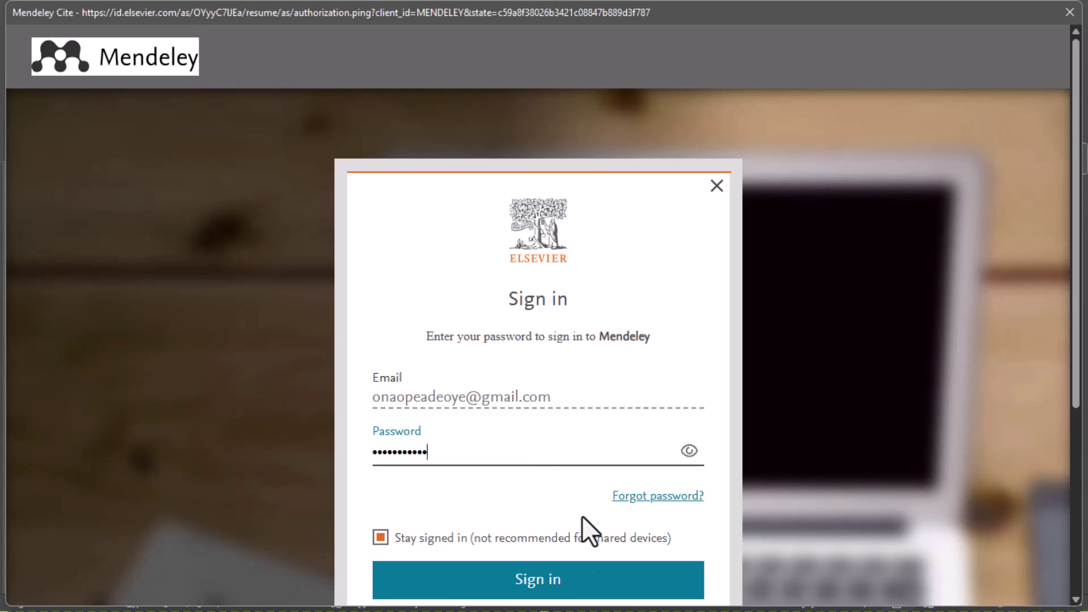
left_click(582, 579)
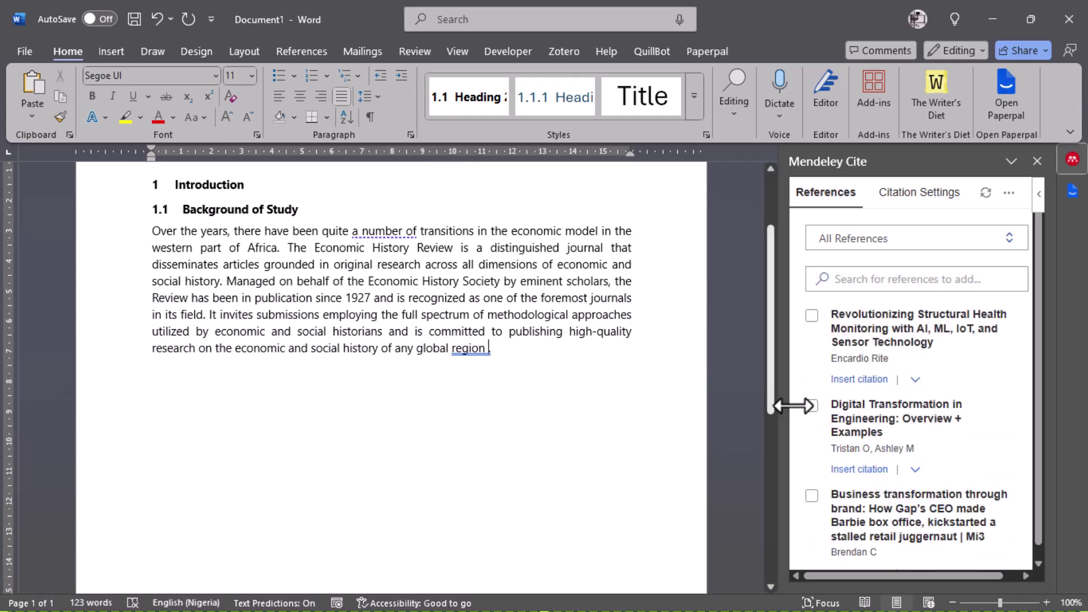
Look through the All References list in Mendeley Cite to review the sources available for citation
scroll(816, 430, "down", 5)
scroll(816, 431, "up", 5)
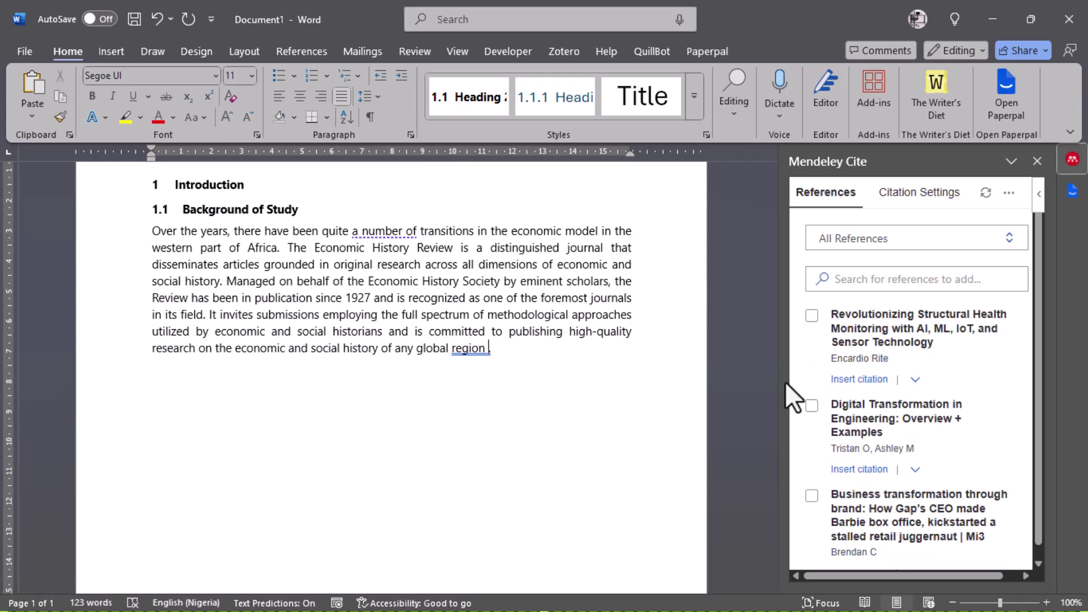
scroll(876, 417, "down", 5)
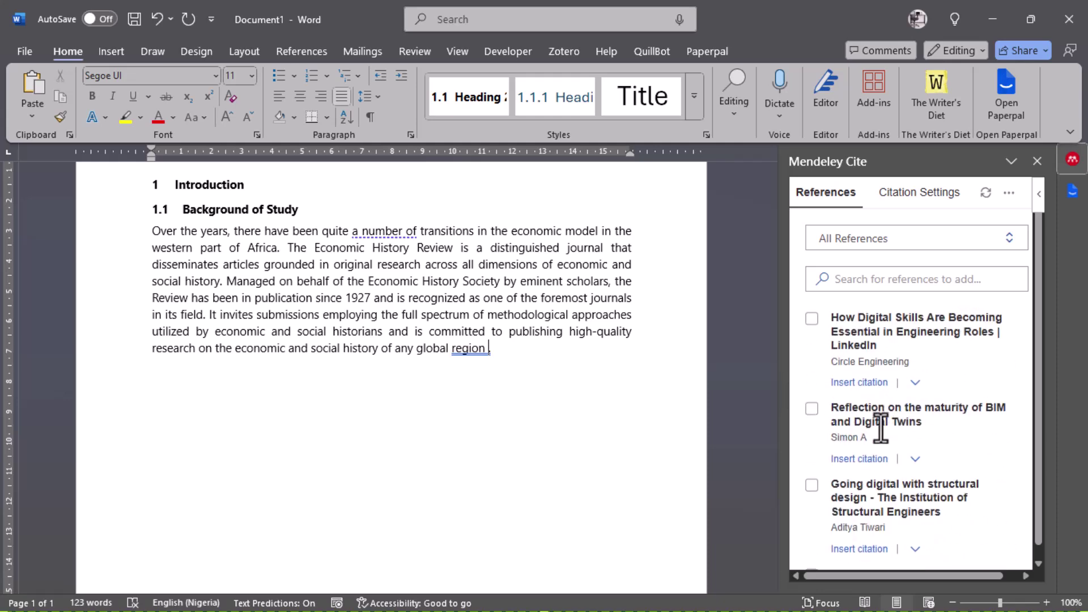
scroll(893, 405, "down", 10)
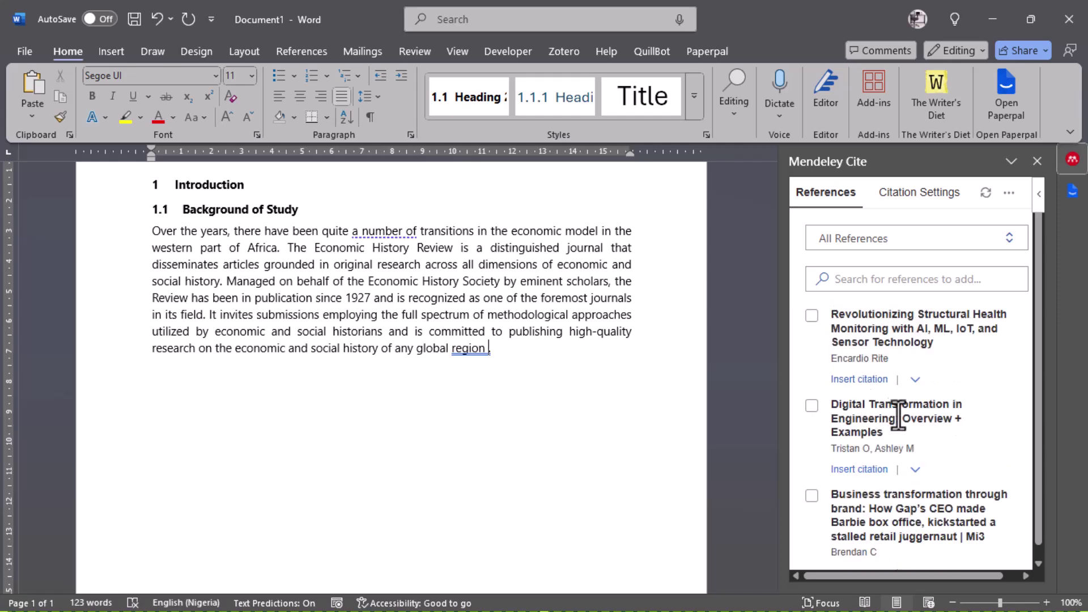
scroll(879, 399, "down", 8)
scroll(882, 402, "down", 10)
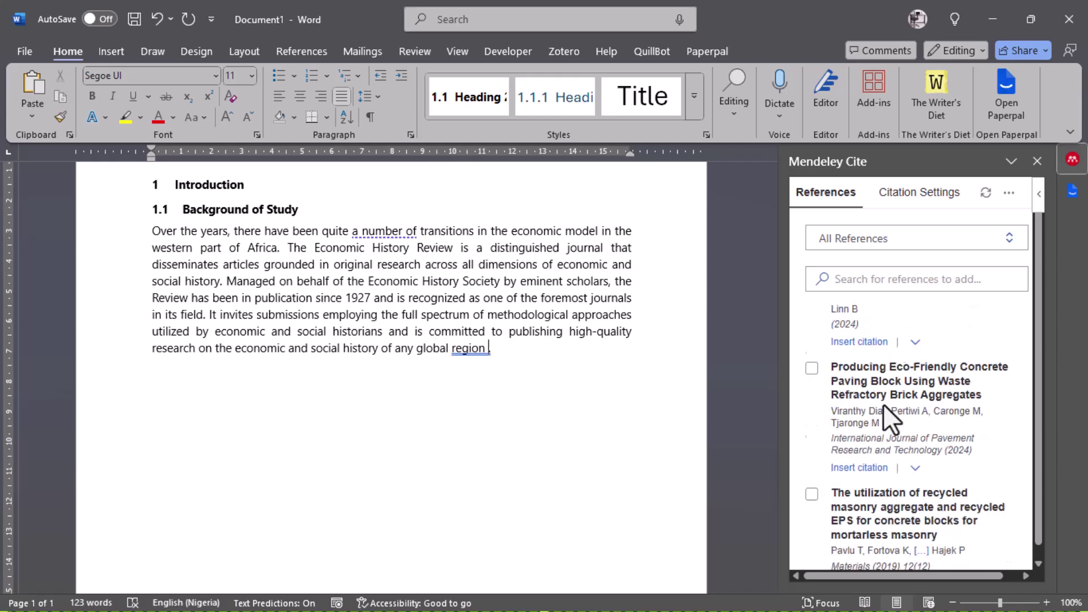
scroll(895, 427, "up", 3)
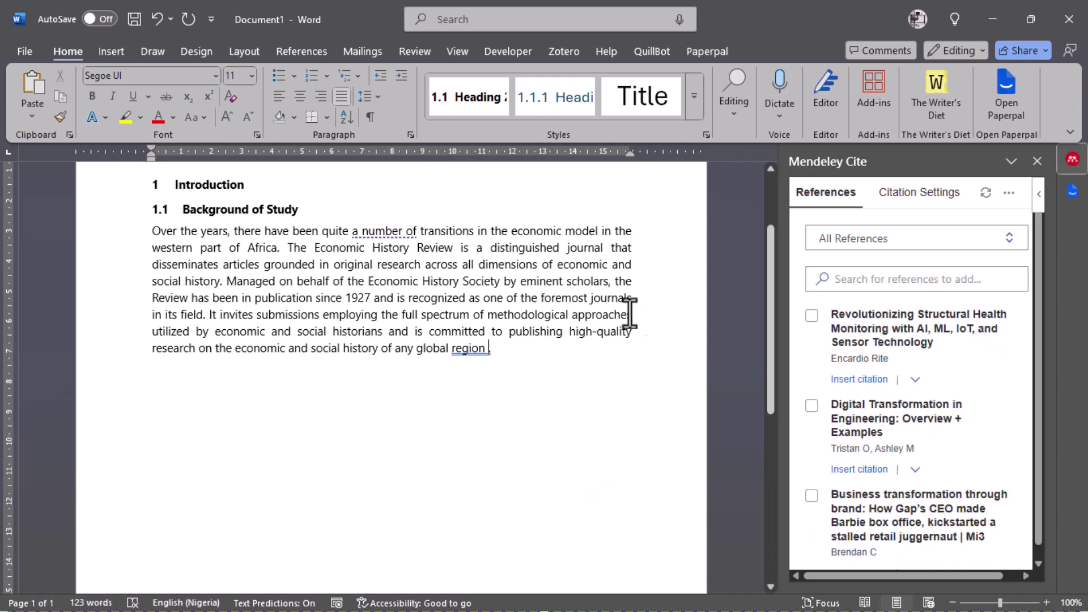
Switch to Chrome and view the JSTOR page of the article Economic Imperialism in West Africa: Lagos, 1880-92
key("alt+Tab")
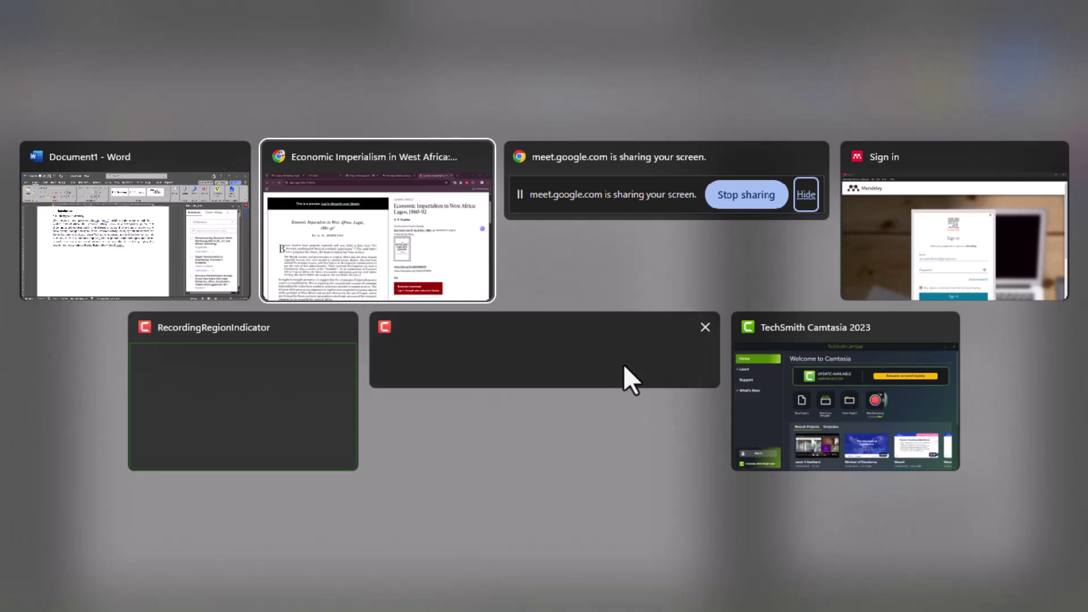
scroll(736, 448, "down", 4)
scroll(733, 413, "up", 6)
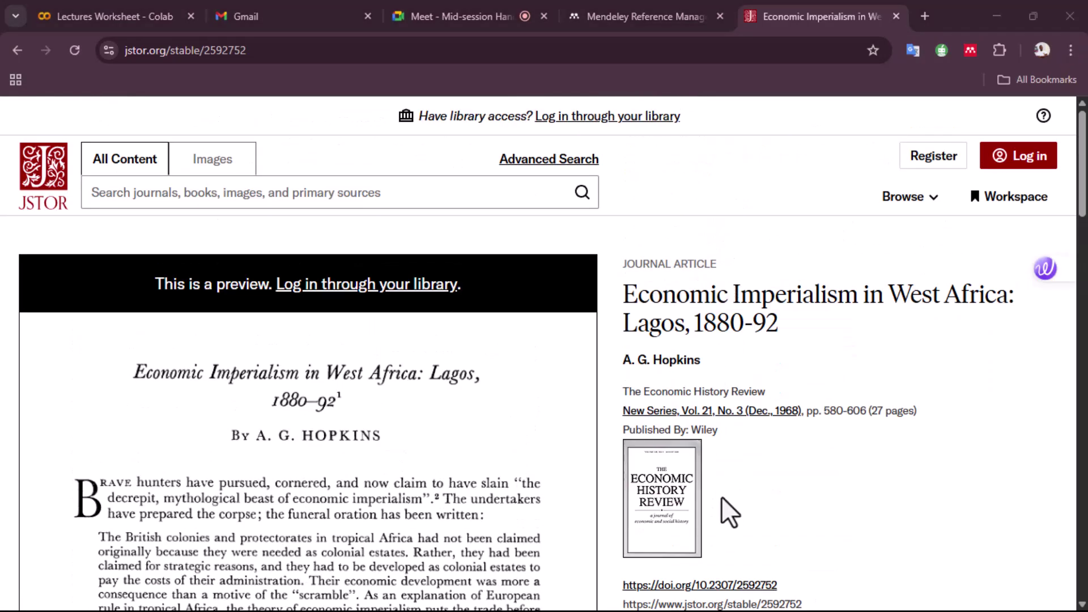
Switch to the Mendeley Reference Manager desktop app and try to sign in with the account password
key("alt+Tab")
key("alt+Tab")
key("alt+Tab")
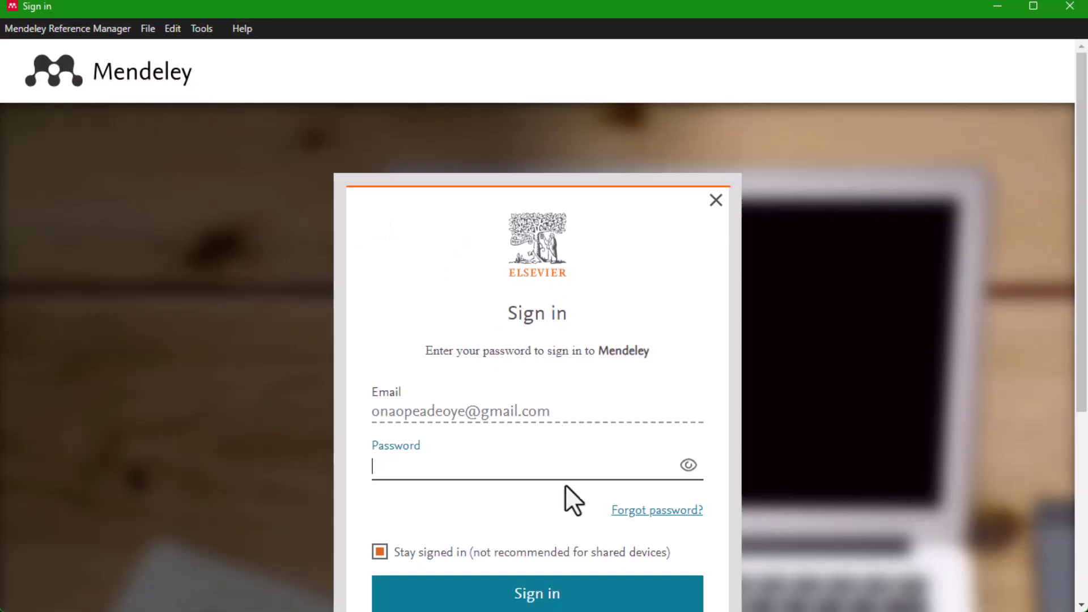
left_click(475, 465)
type("•••")
key("BackSpace")
key("BackSpace")
key("BackSpace")
type("•••••••••••")
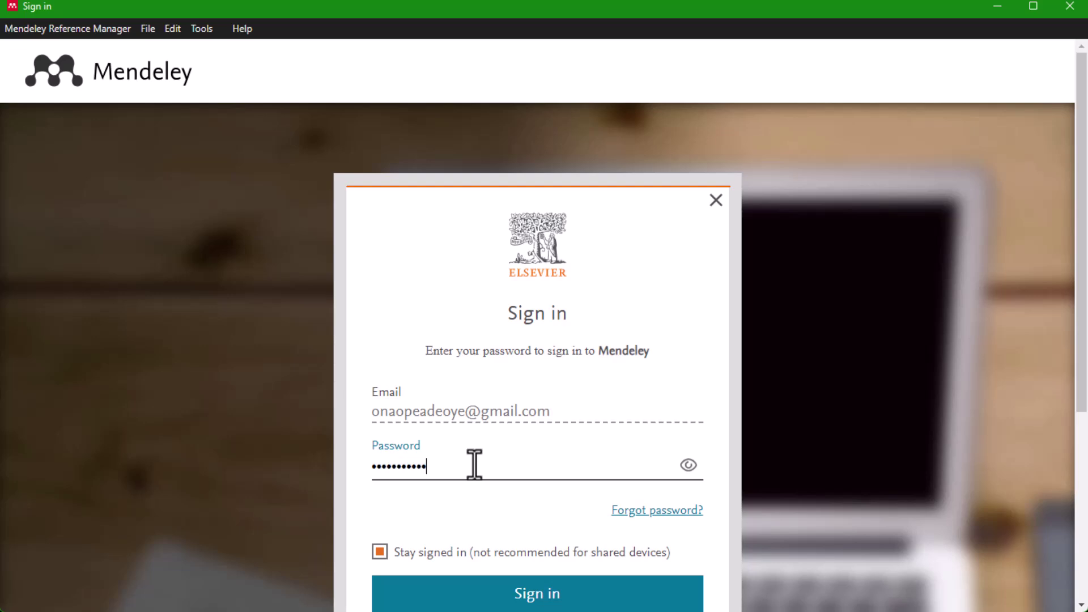
left_click(522, 593)
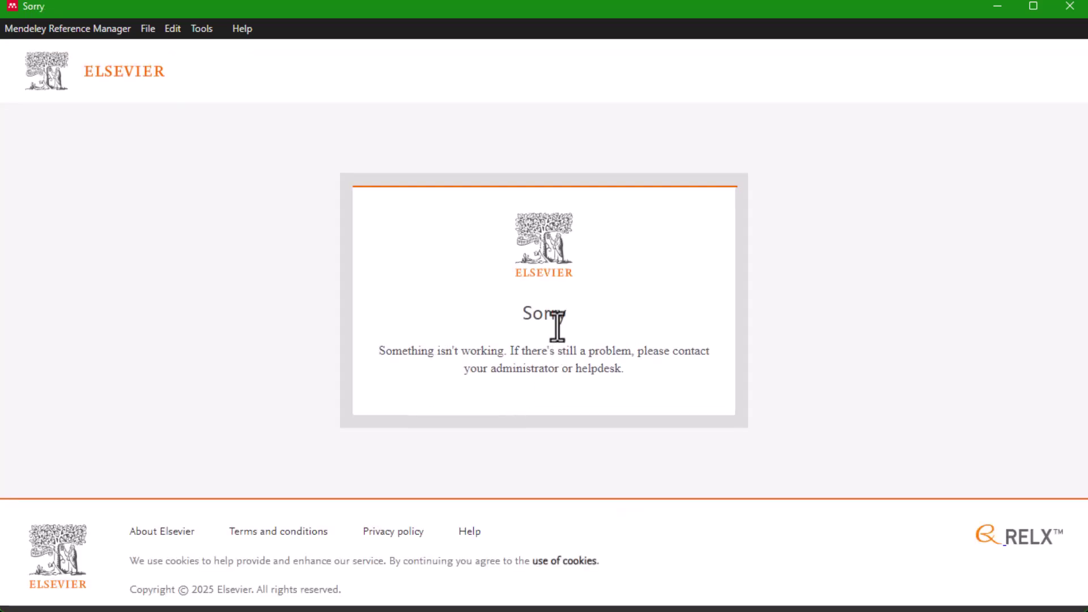
Quit Mendeley Reference Manager and minimise the Chrome window
left_click(91, 26)
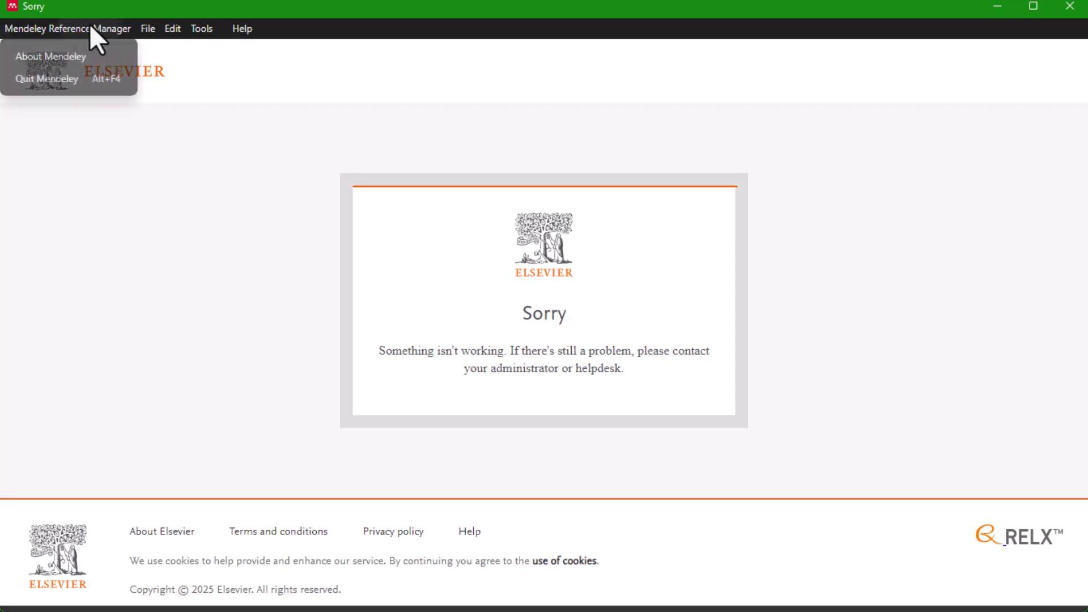
left_click(71, 78)
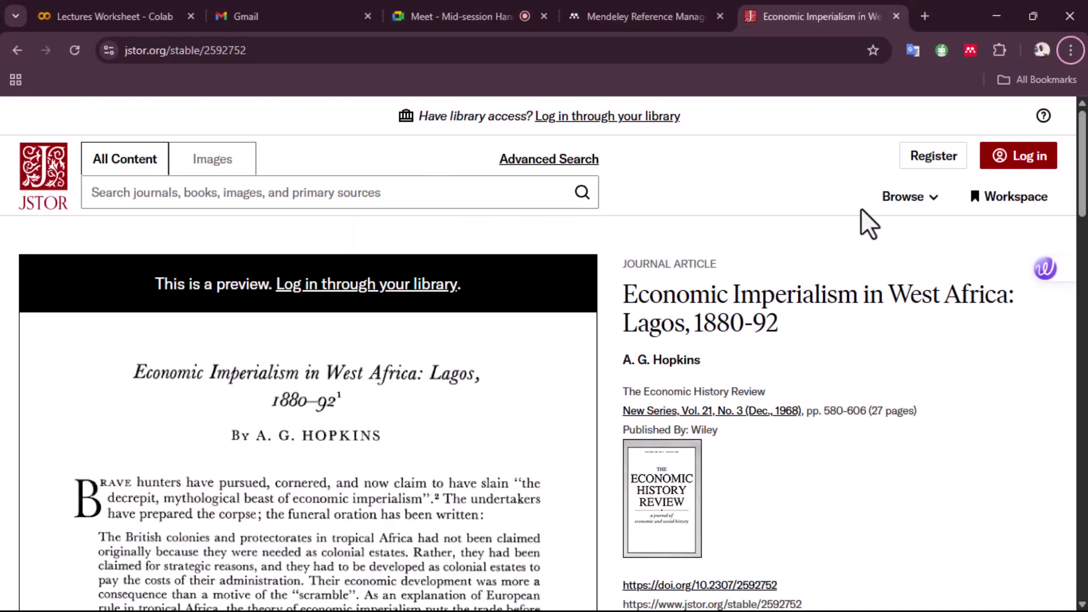
key("alt+Tab")
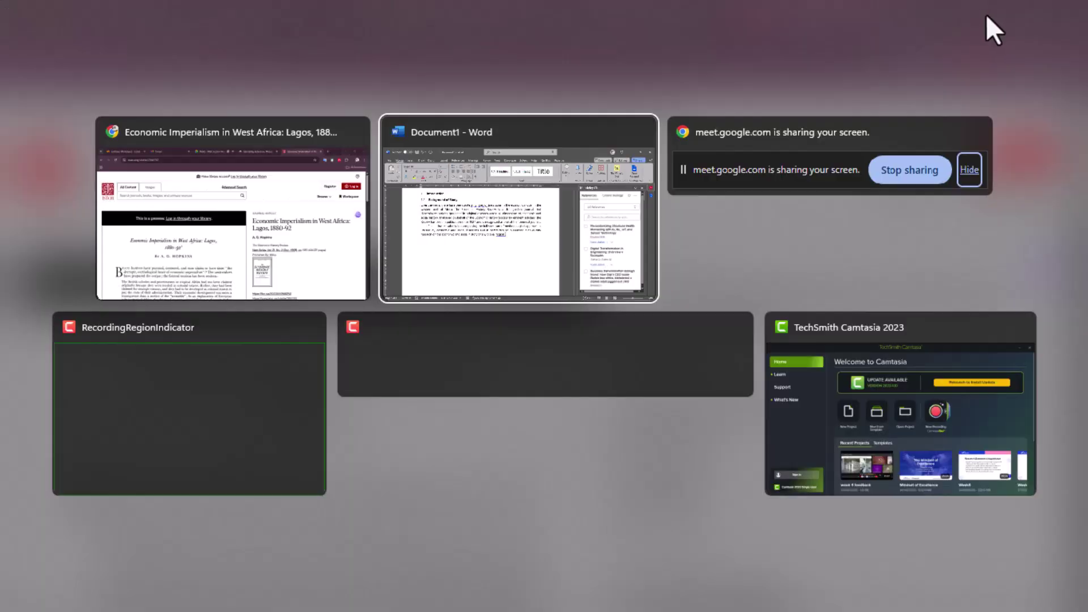
left_click(279, 201)
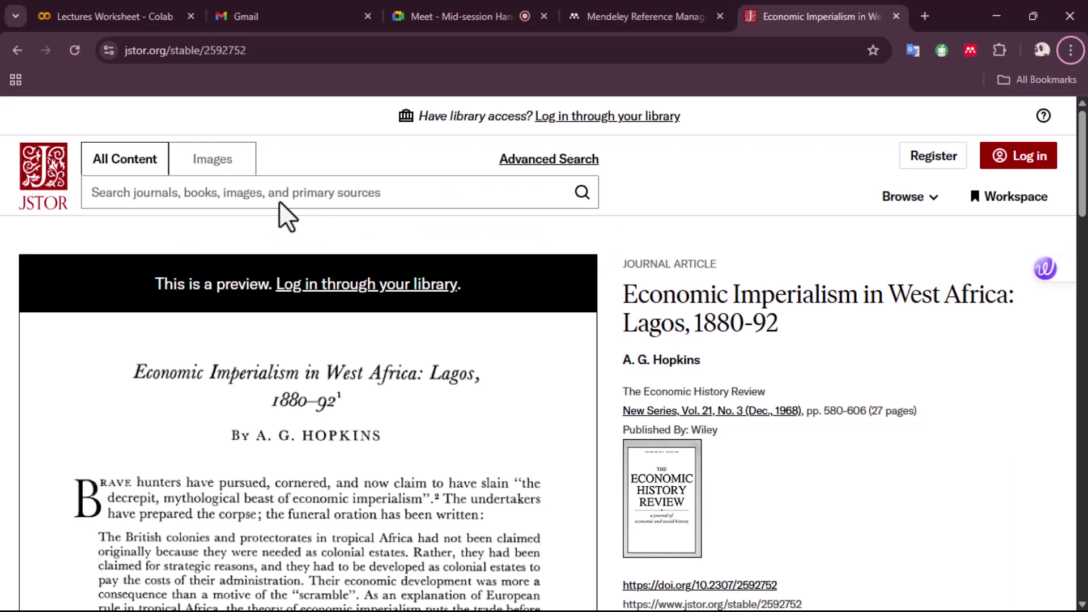
left_click(993, 12)
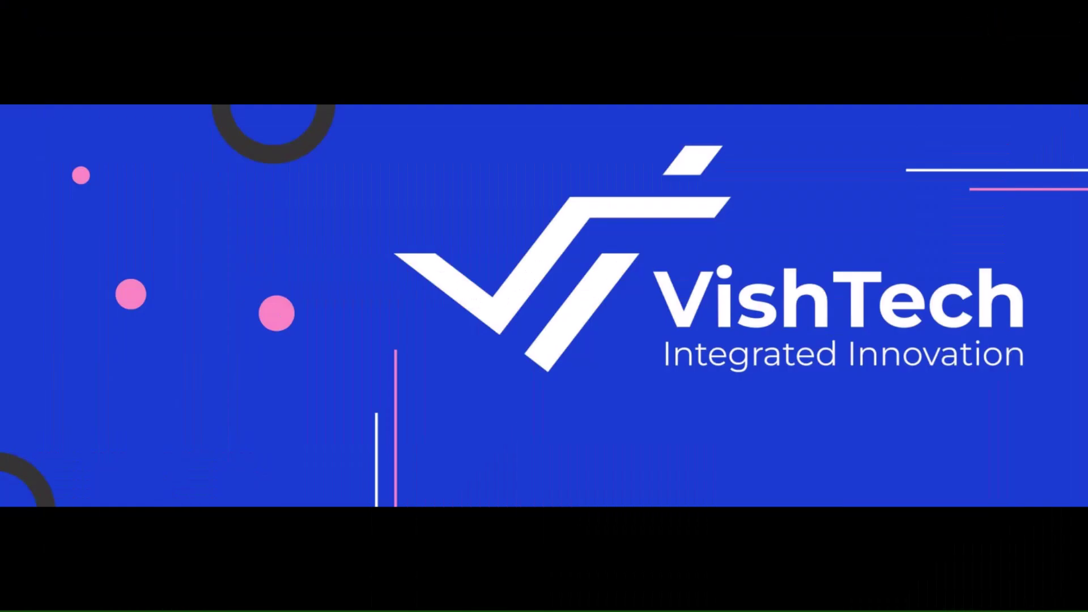
Reopen the Mendeley Reference Manager desktop app and sign in by entering the account password
mouse_move(548, 608)
left_click(496, 592)
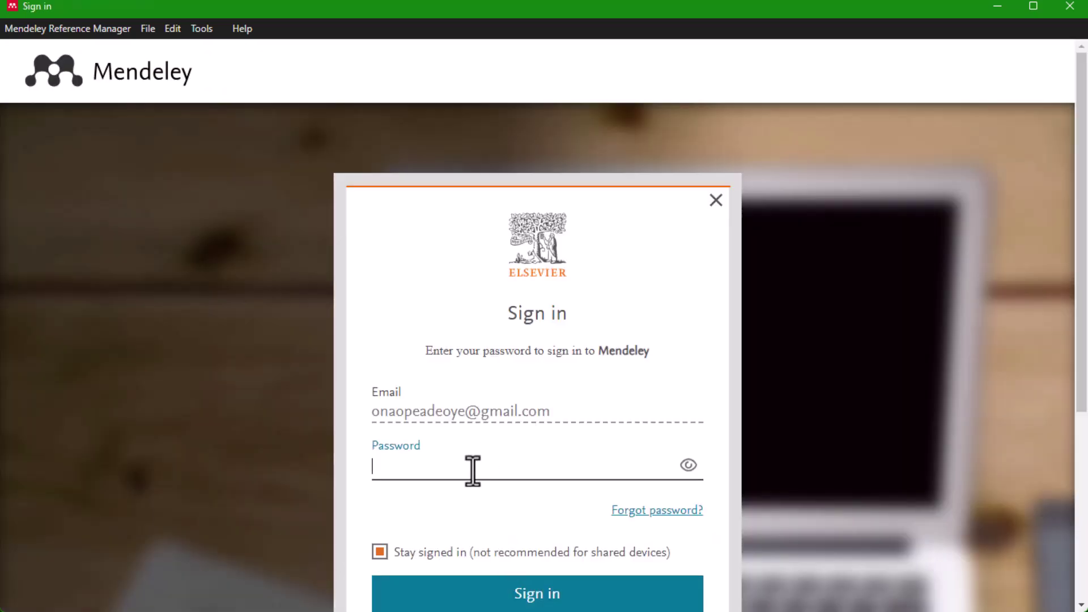
type("***********")
left_click(529, 602)
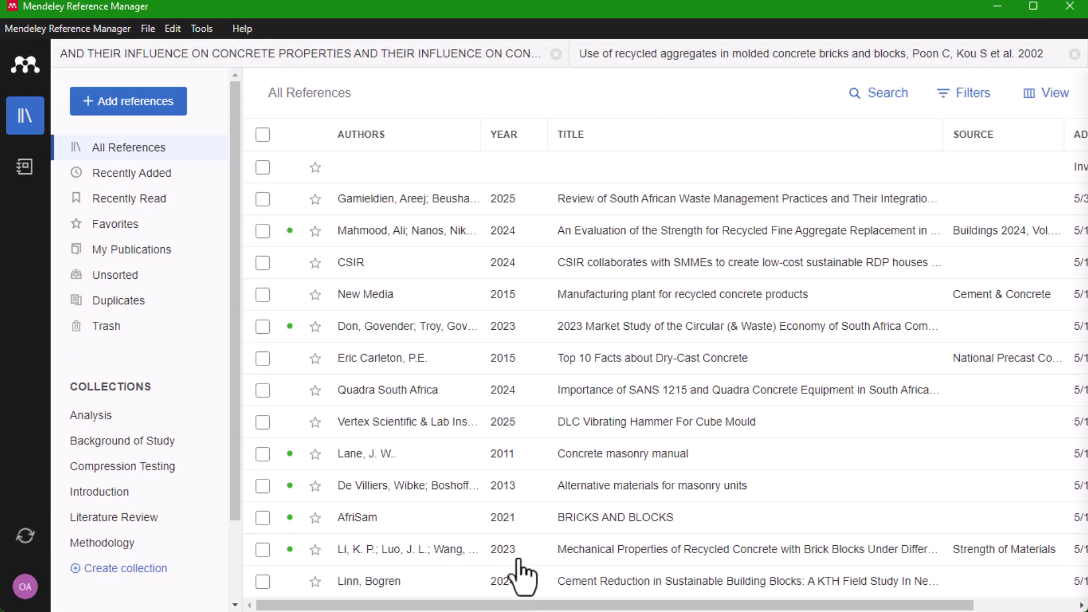
Check All References in the Mendeley desktop app and in its web version in Chrome, and return to the JSTOR article page
scroll(604, 385, "down", 8)
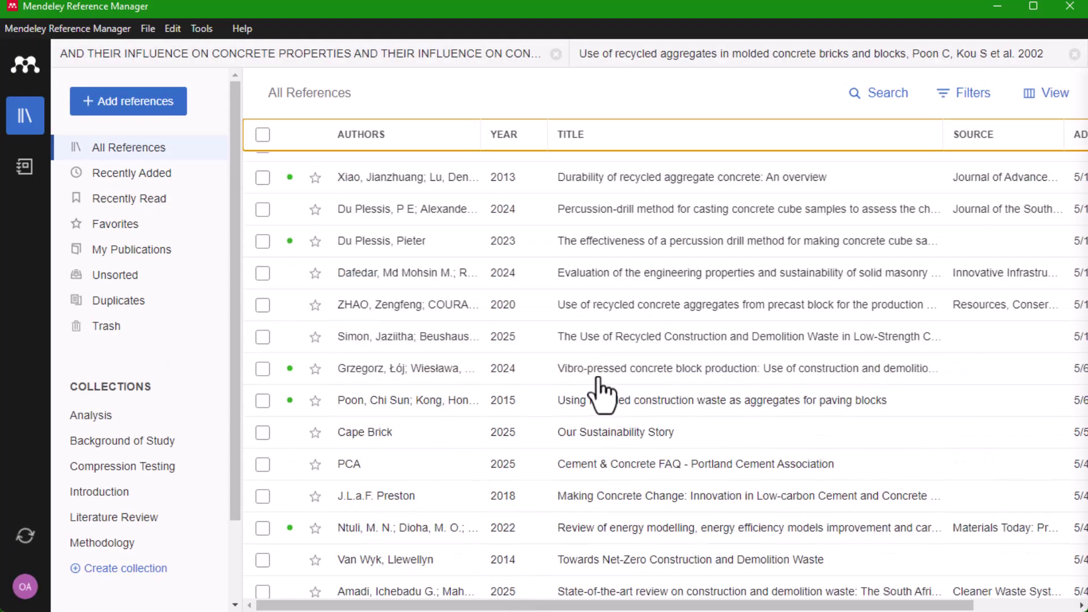
scroll(601, 380, "down", 8)
key("alt+Tab")
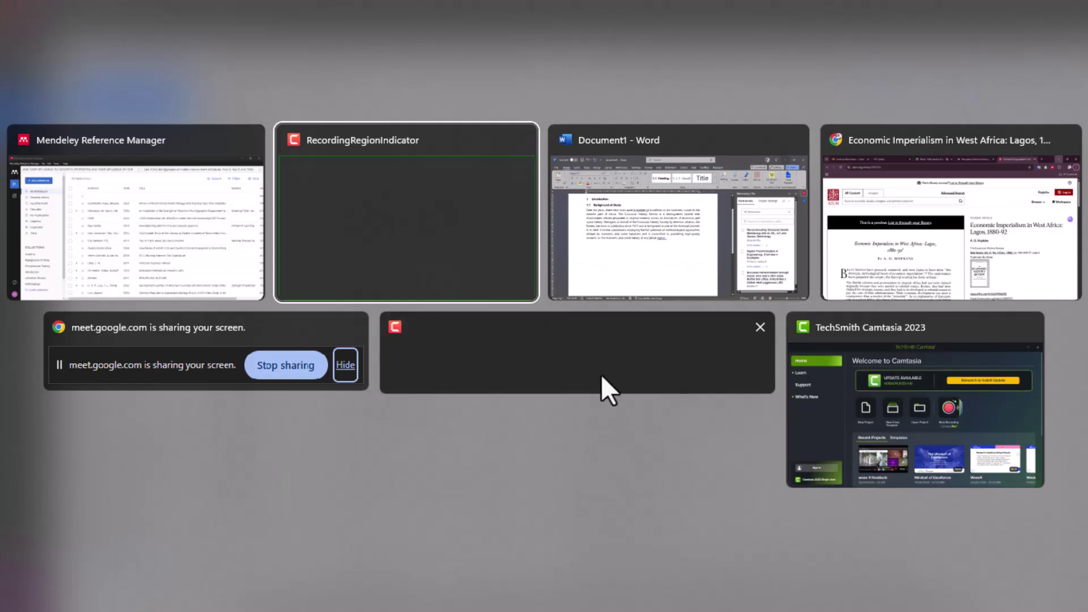
key("alt+Tab")
key("alt+Tab")
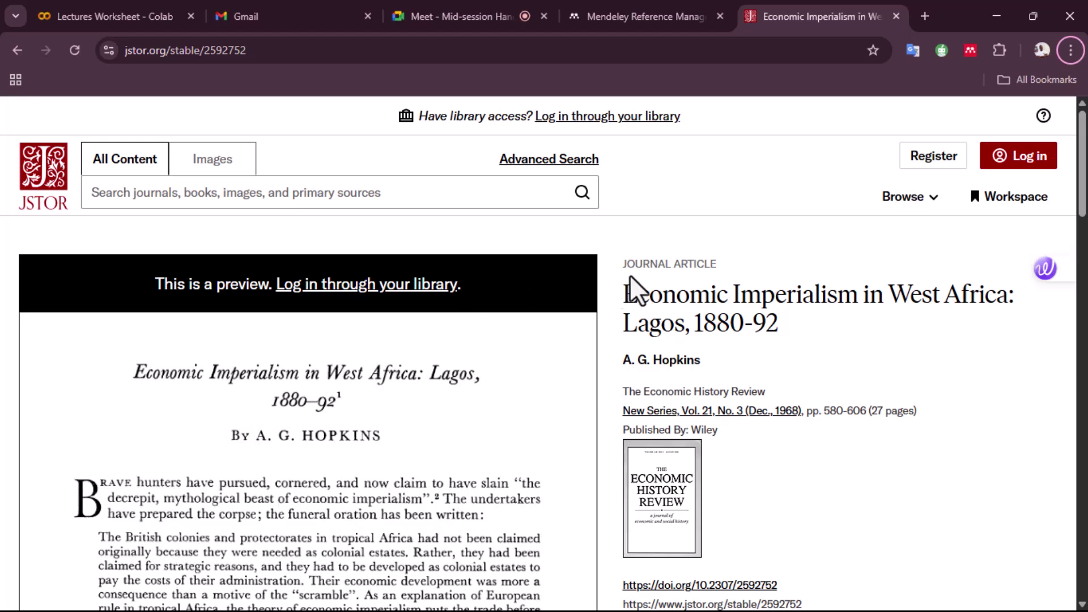
left_click(651, 14)
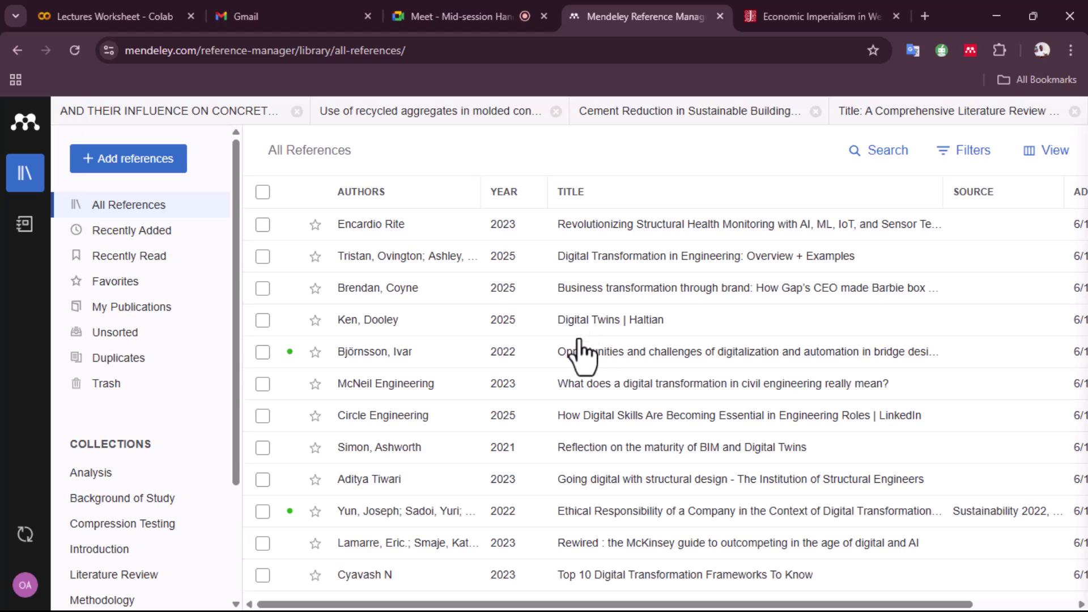
left_click(757, 17)
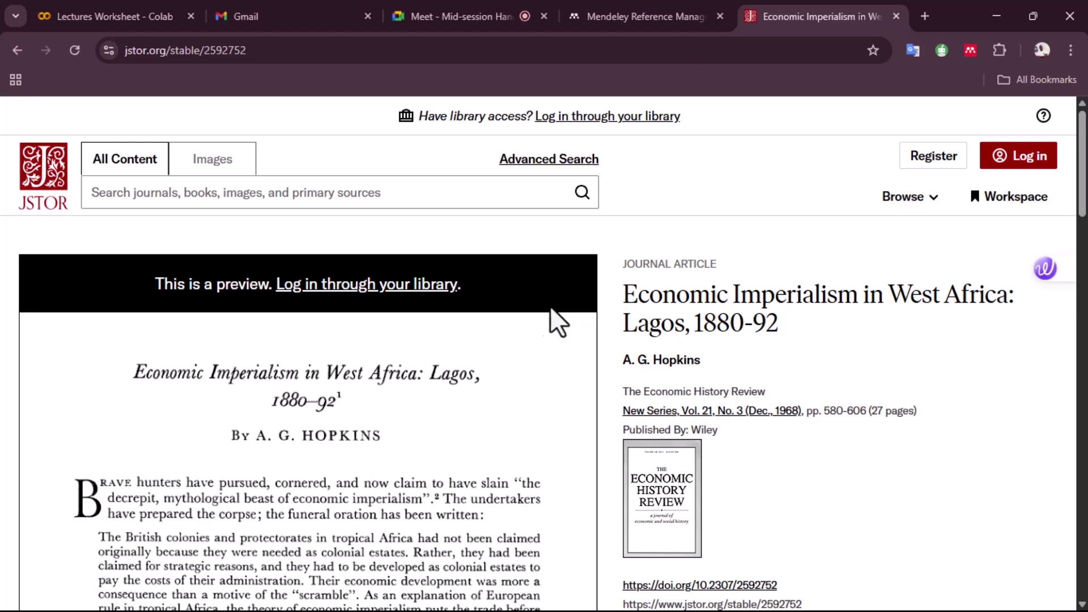
scroll(666, 308, "down", 2)
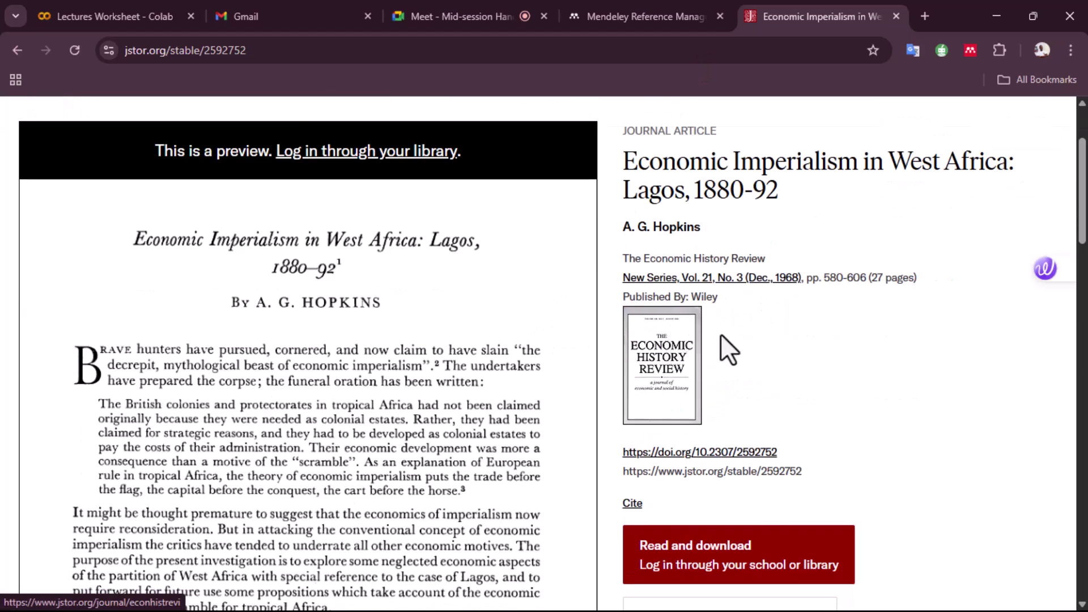
left_click(646, 16)
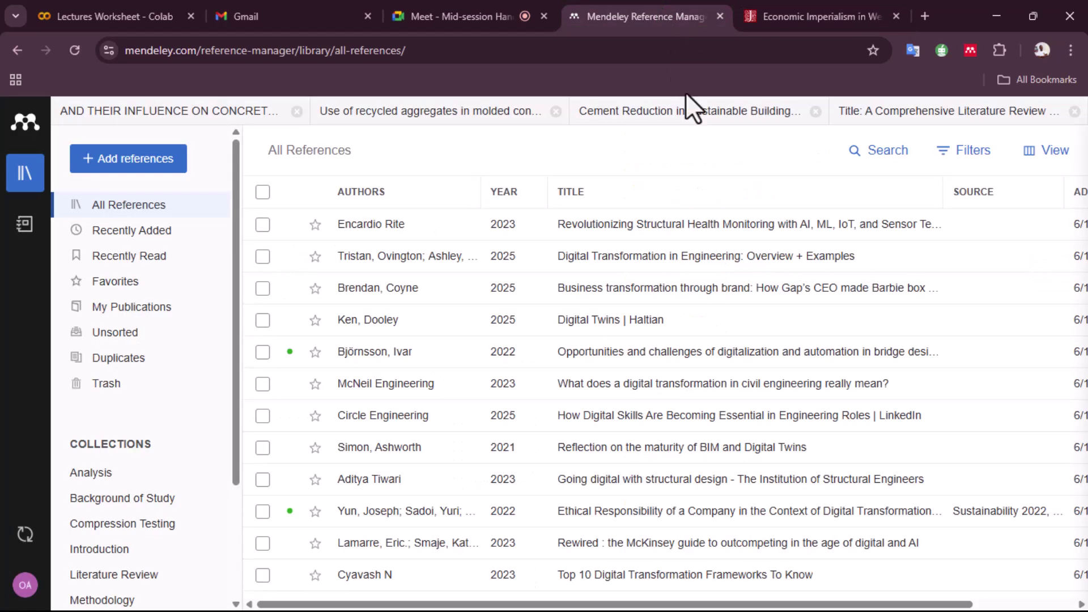
left_click(779, 18)
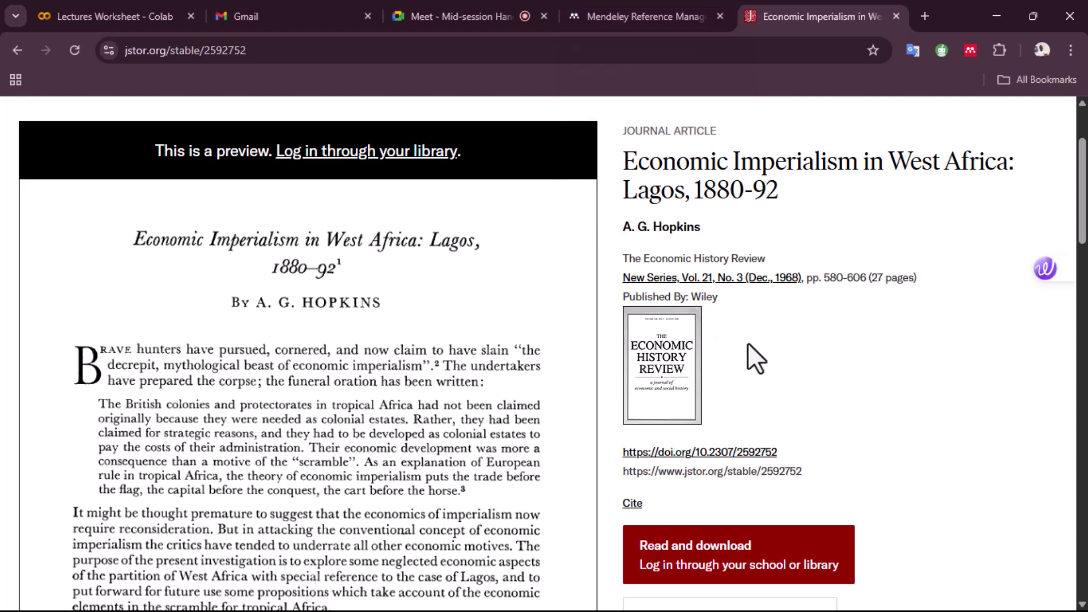
Switch to Mendeley Reference Manager, close all open documents above the reference list, and display the options for adding references
left_click(659, 10)
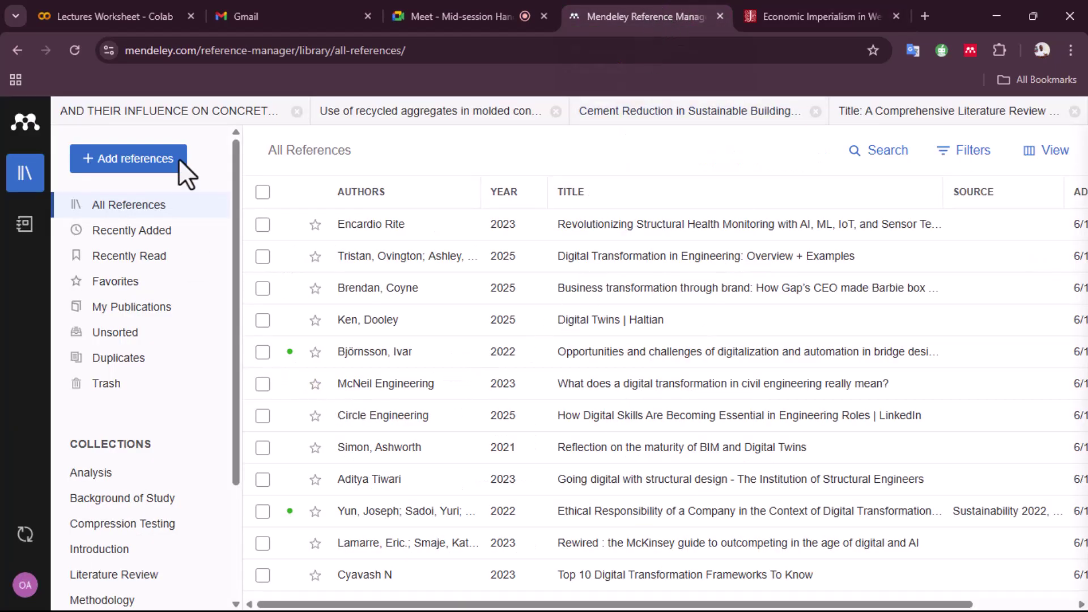
scroll(126, 304, "down", 3)
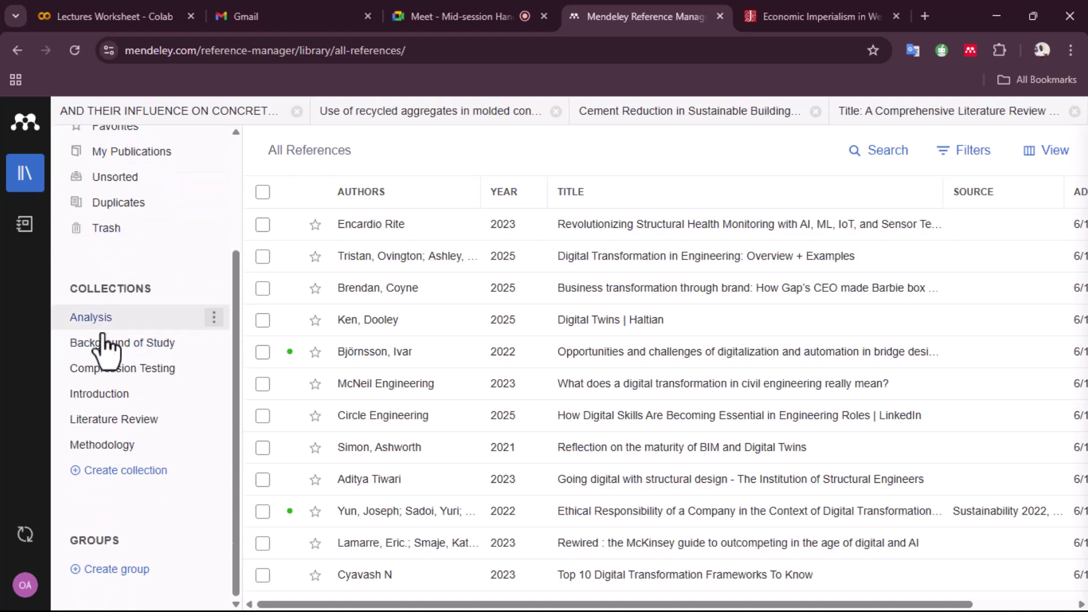
scroll(114, 348, "up", 3)
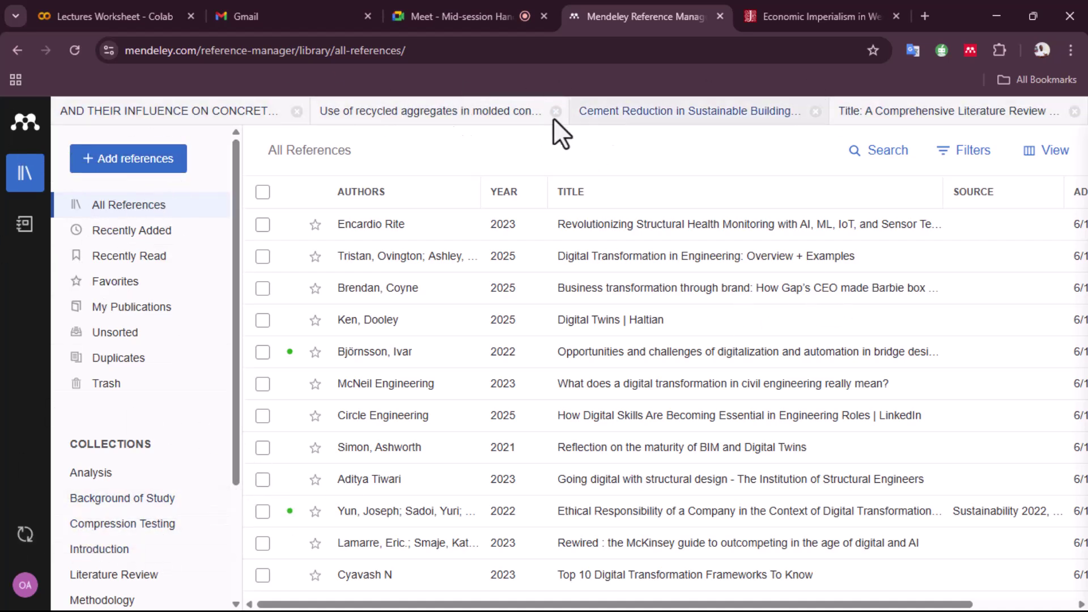
left_click(297, 111)
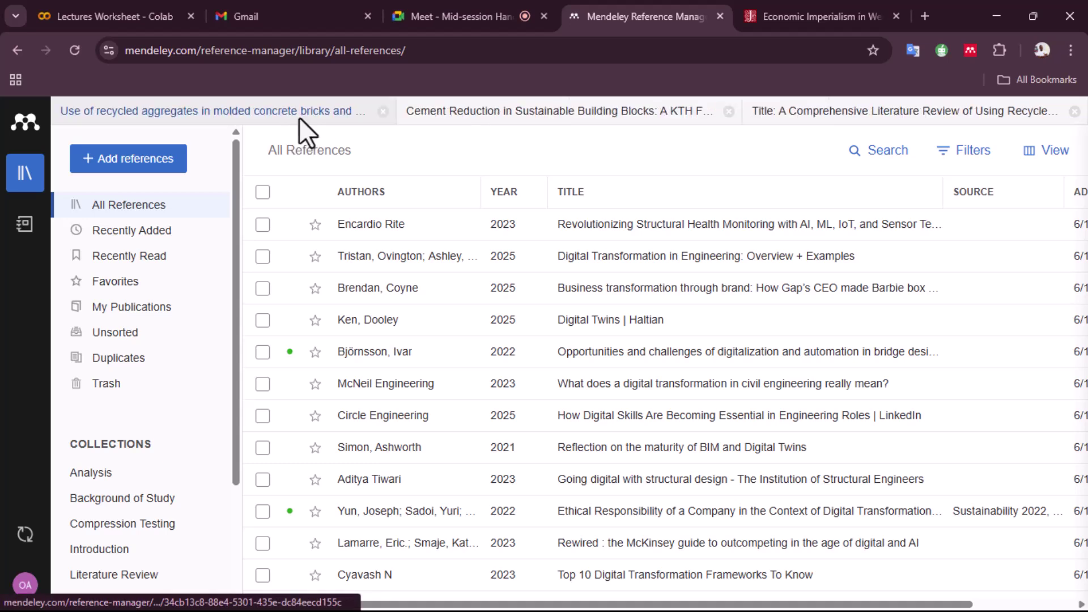
left_click(376, 111)
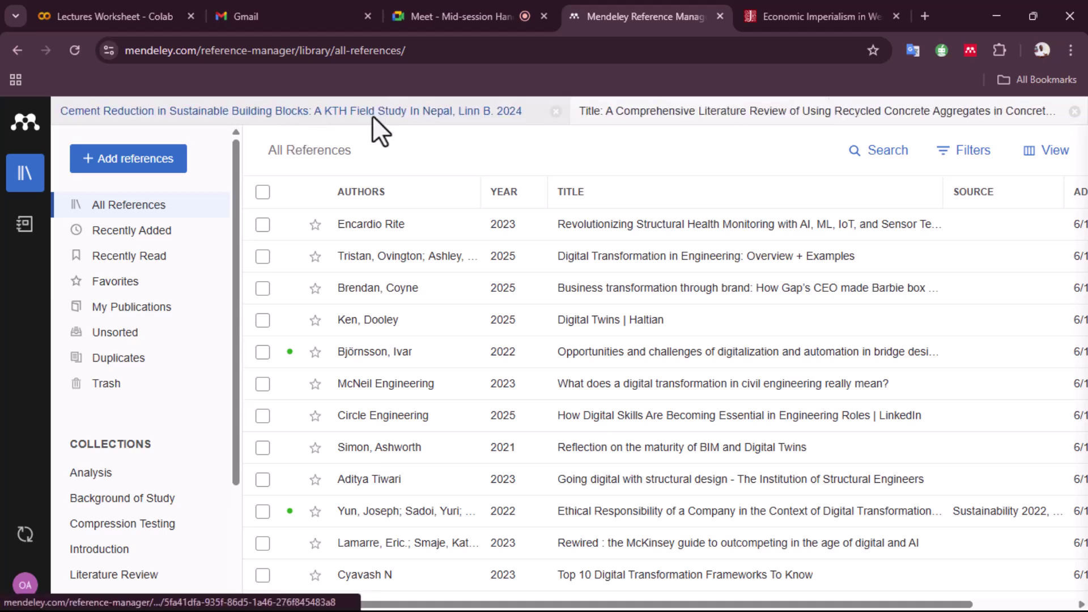
left_click(555, 111)
left_click(556, 111)
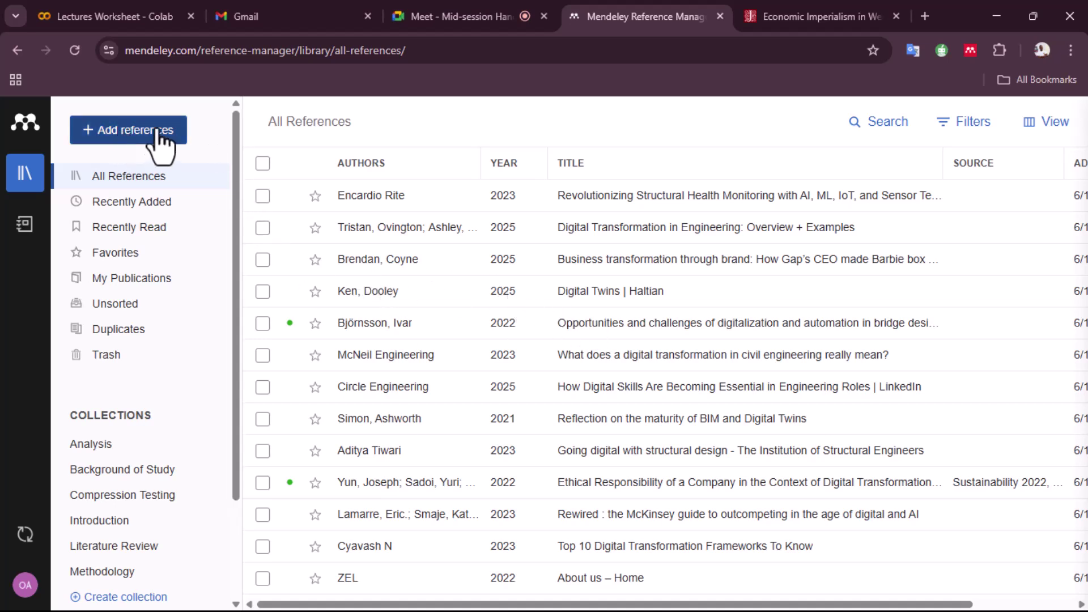
left_click(136, 136)
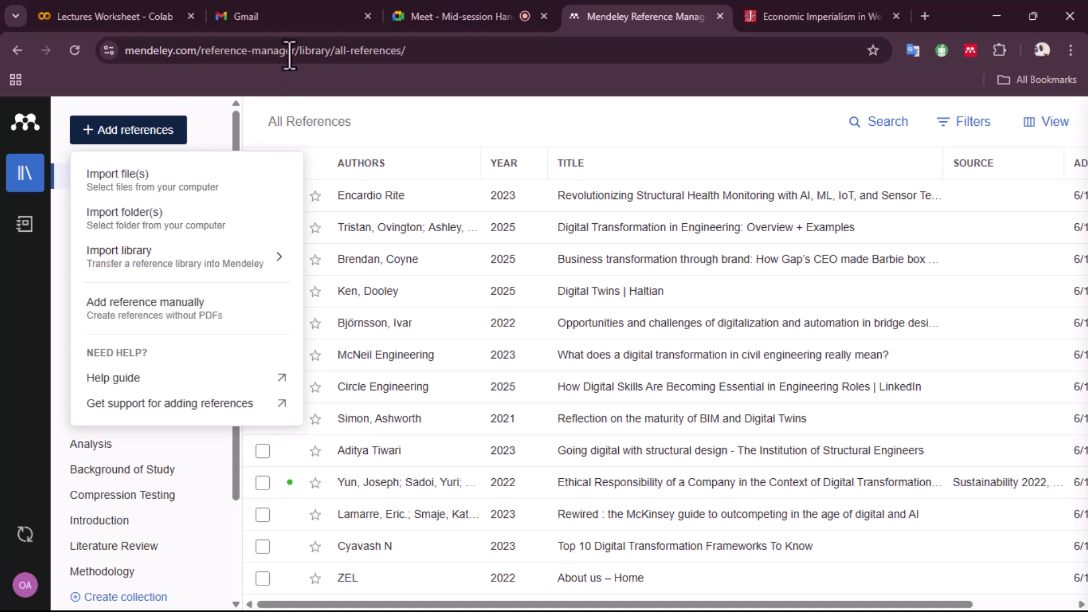
Open Google Scholar at scholar.google.com alongside the other pages and search articles for "Economics" AND "West Africa"
key("ctrl+t")
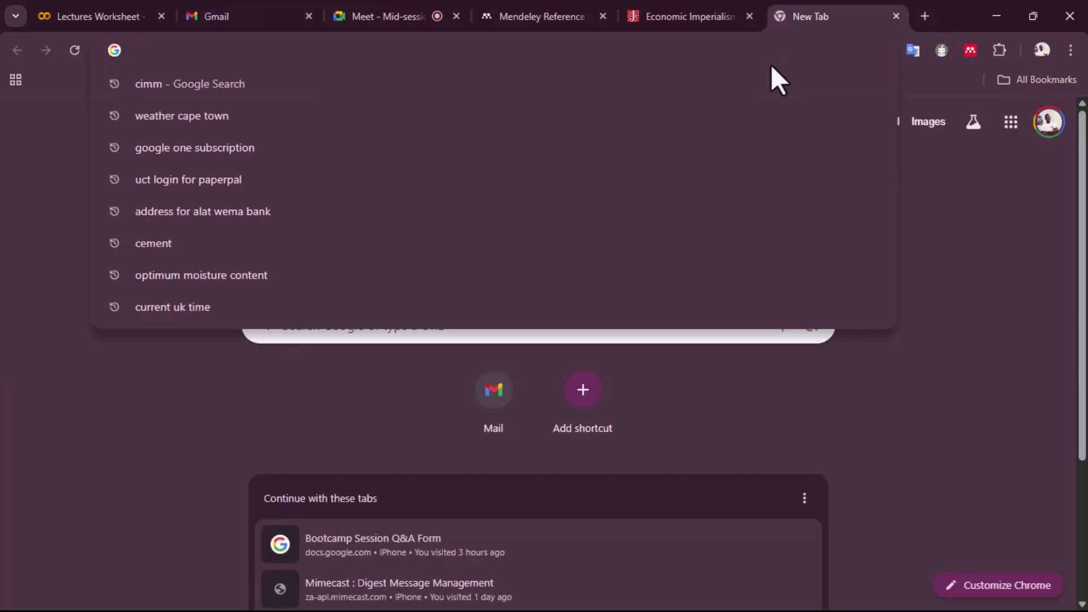
type("scholar.google.com")
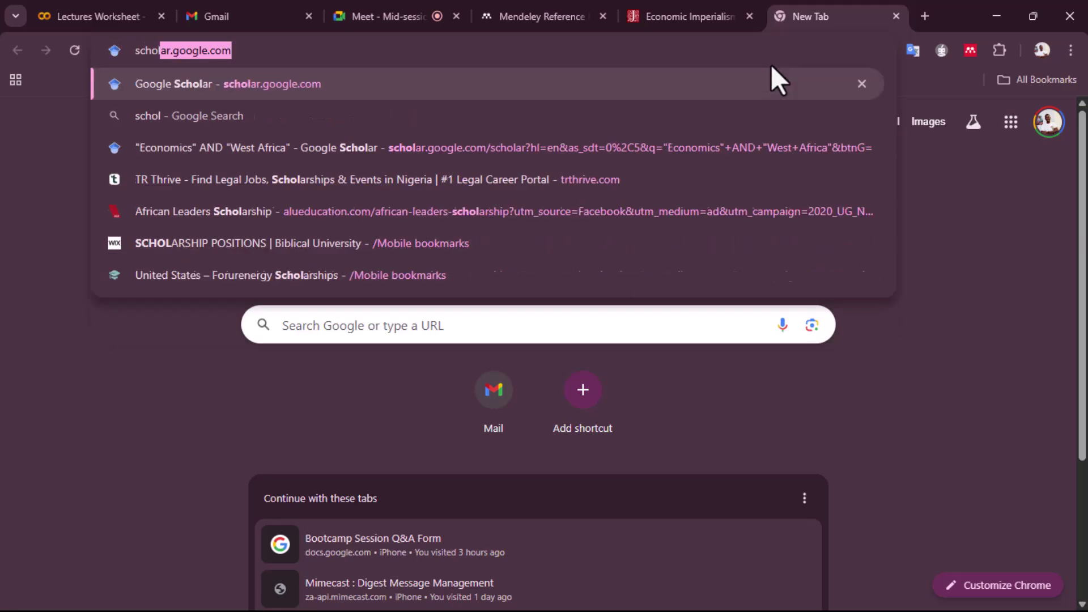
key("Return")
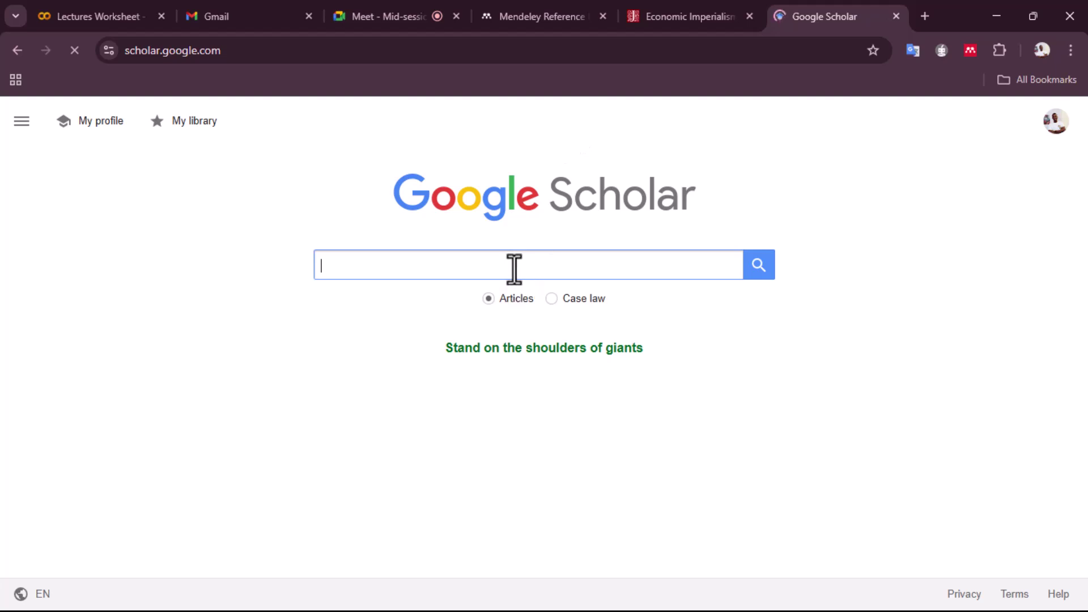
left_click(511, 266)
left_click(518, 287)
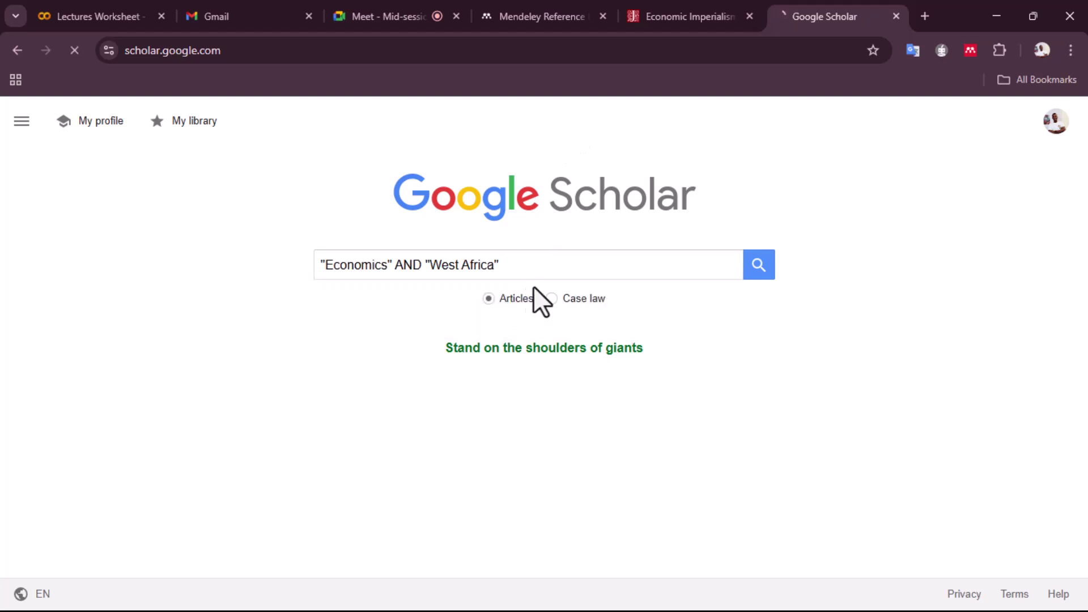
left_click(754, 264)
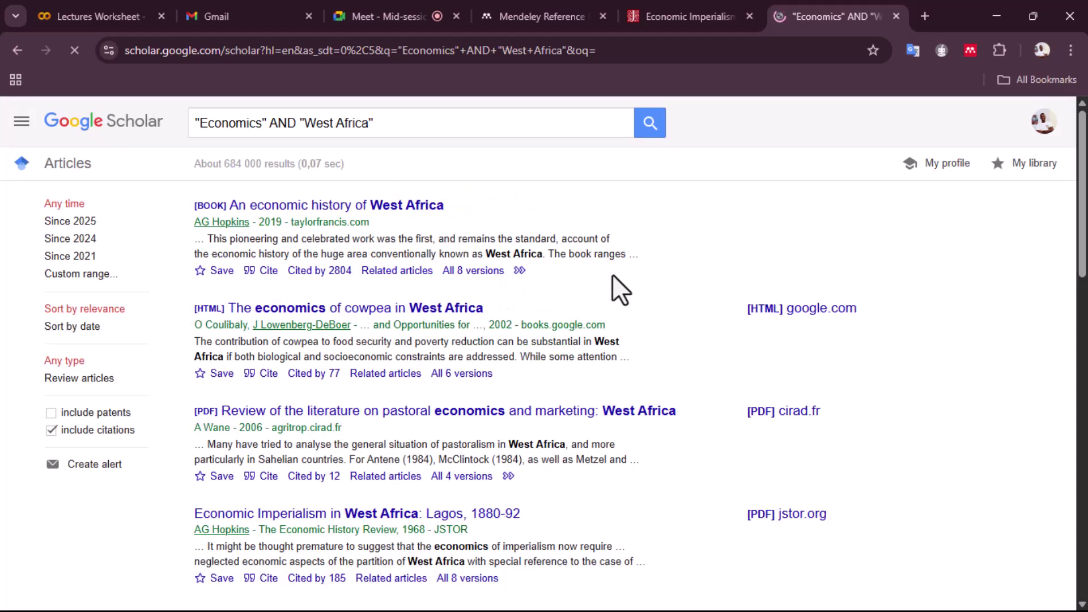
Open the cirad.fr PDF of the pastoral economics and marketing review and save it as document_549263.pdf in Downloads
left_click(759, 419)
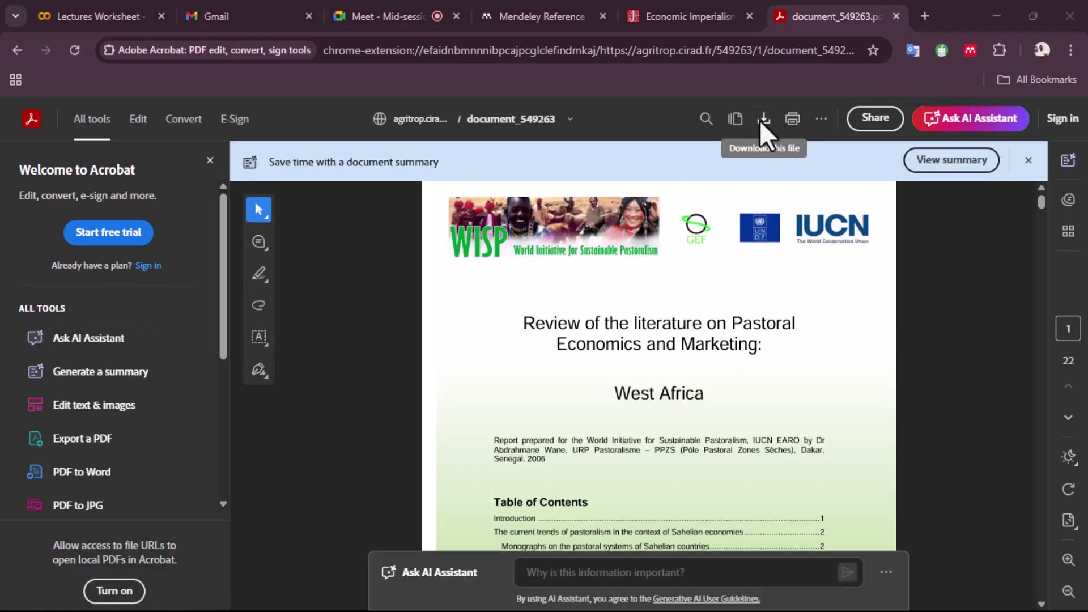
left_click(761, 120)
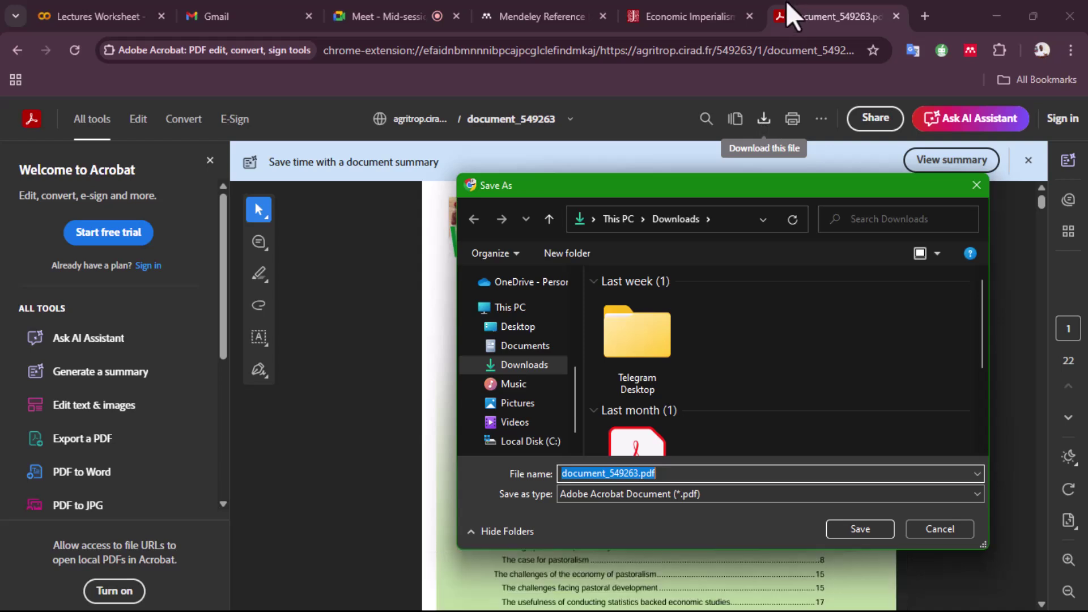
left_click(863, 529)
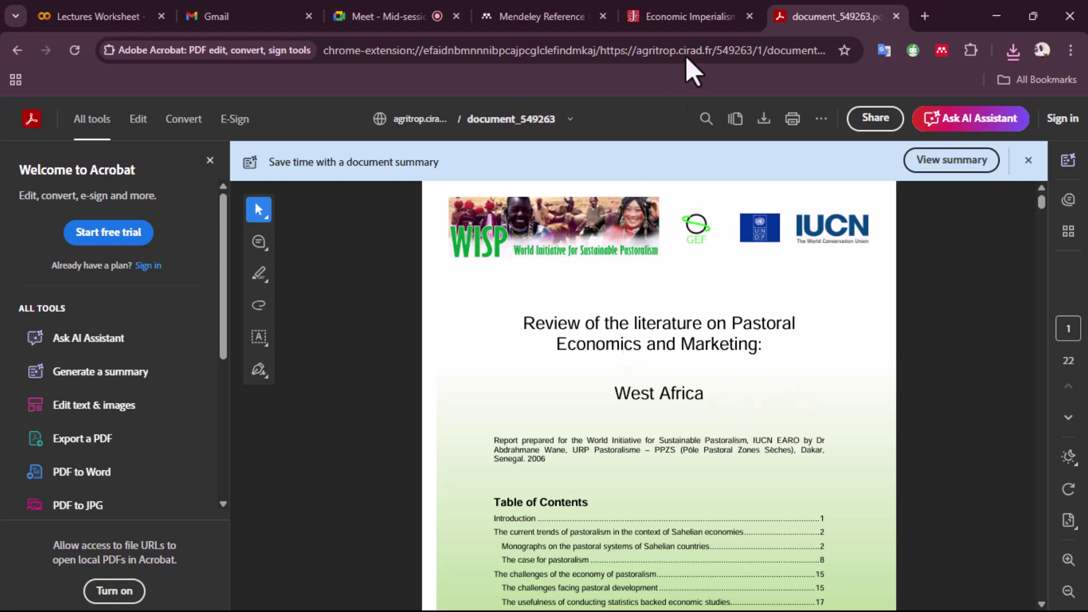
left_click(566, 16)
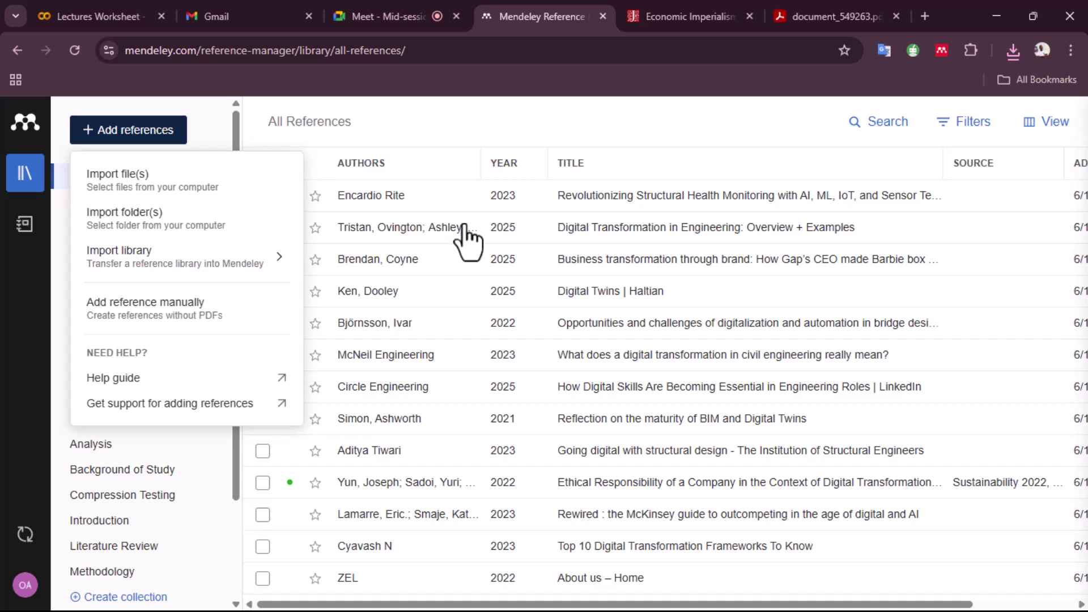
left_click(131, 180)
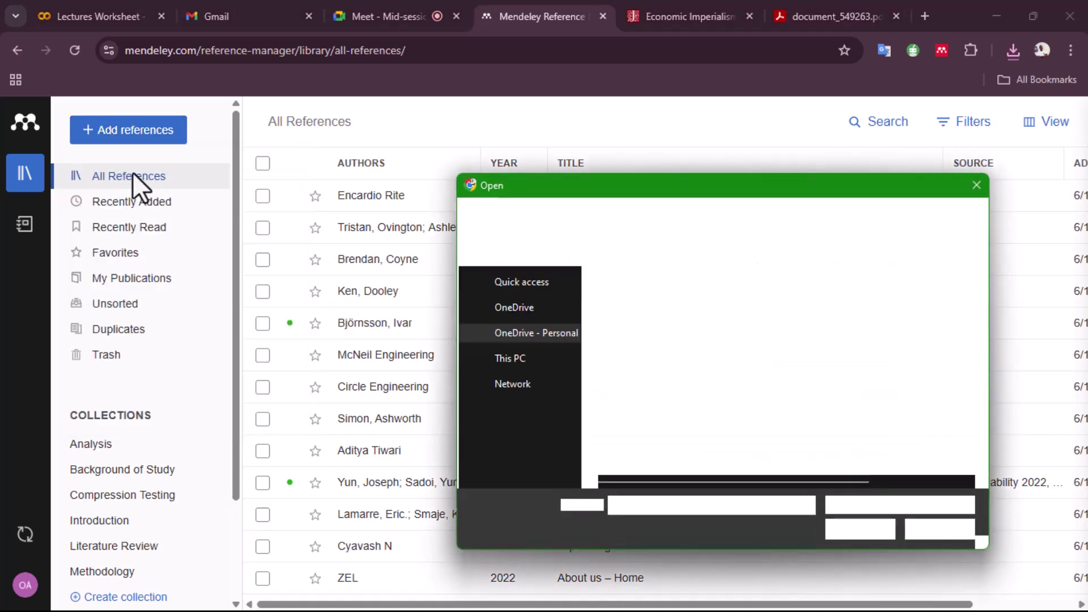
scroll(502, 368, "down", 3)
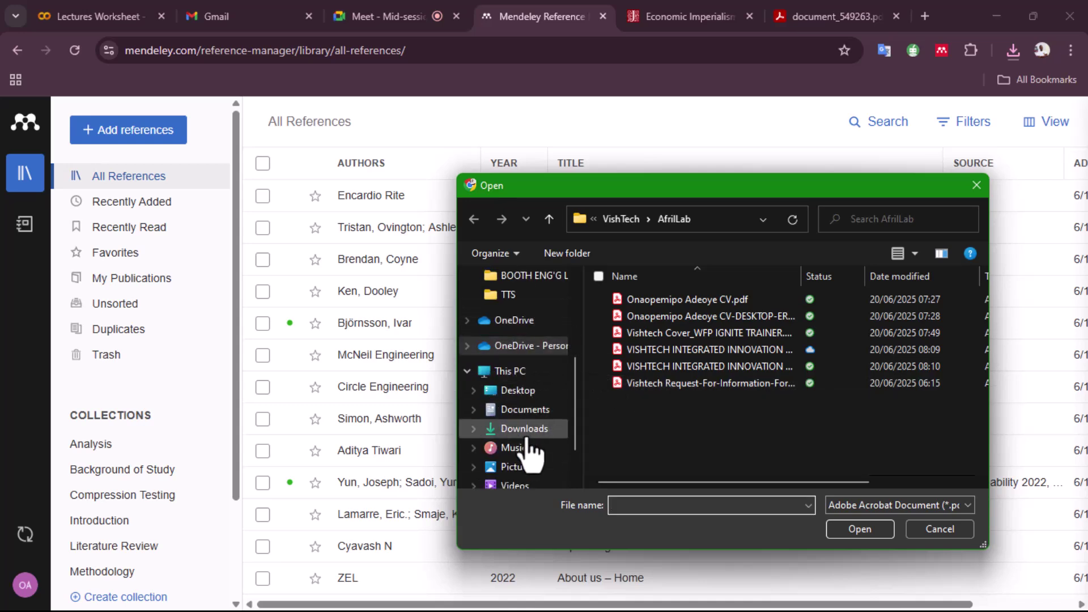
left_click(525, 429)
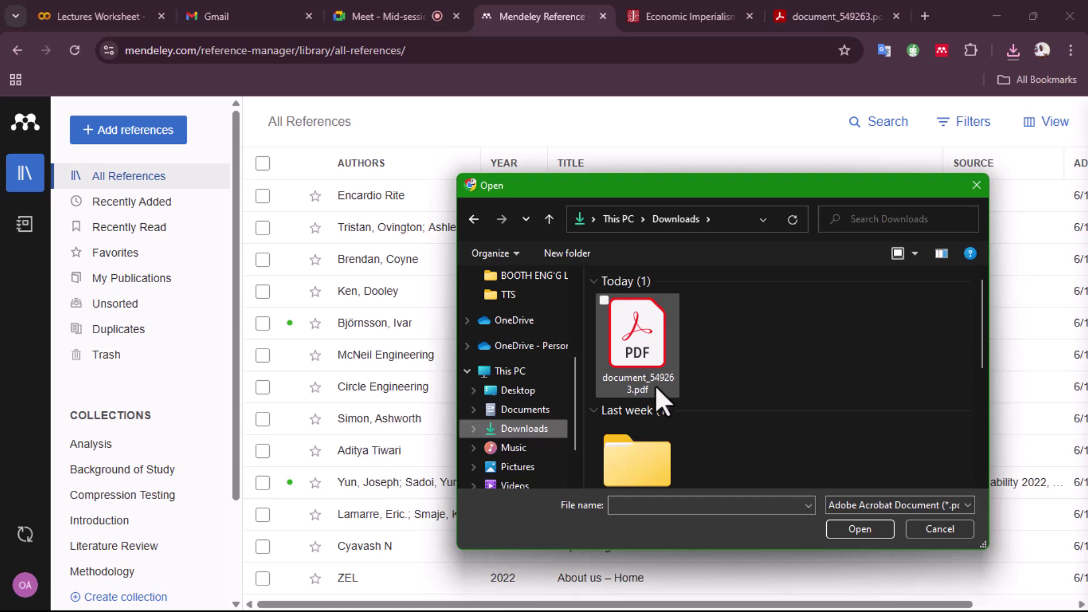
left_click(977, 186)
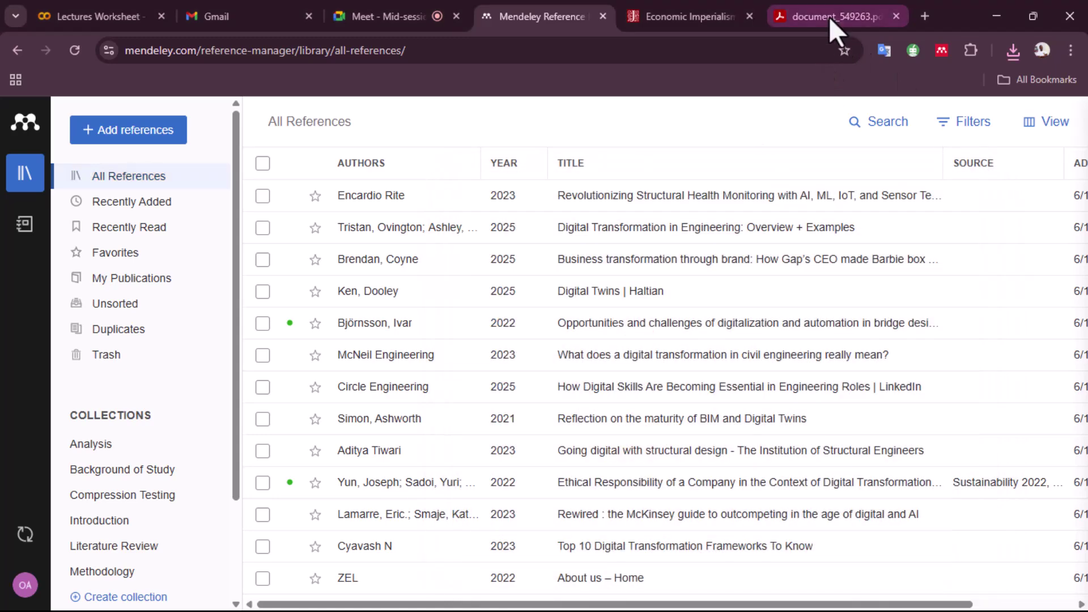
Return to the pastoral economics review PDF and examine its title, introduction and table of Sahelian countries' economic indicators
left_click(833, 17)
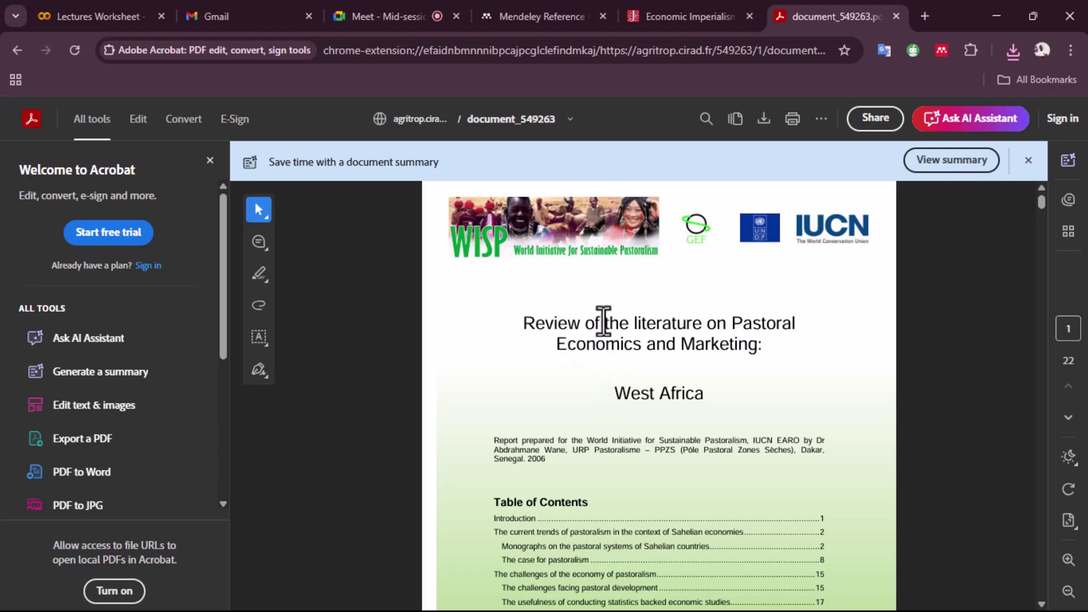
left_click_drag(764, 348, 514, 323)
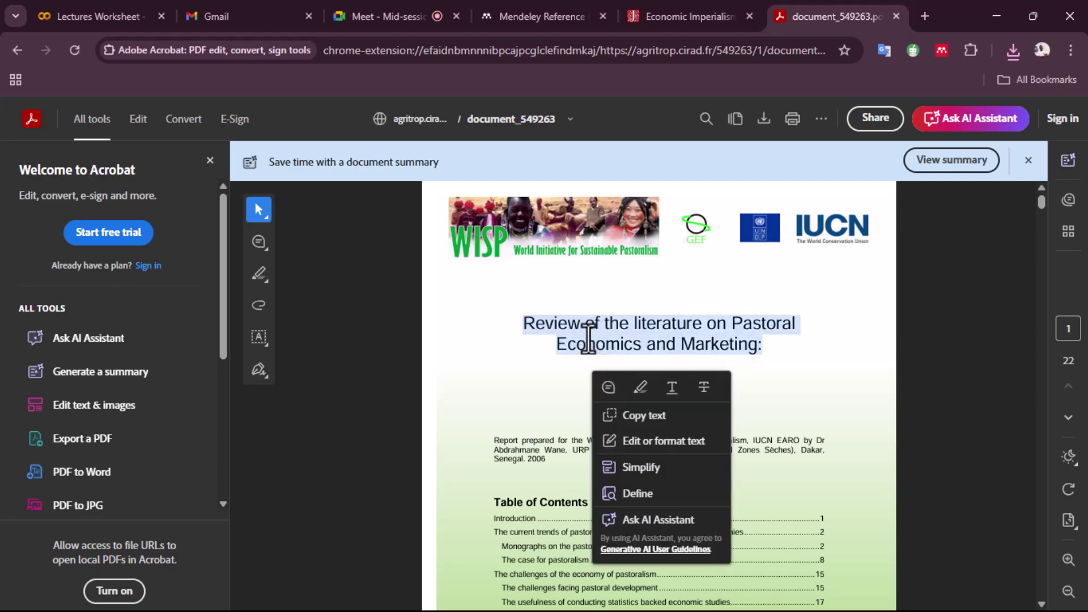
scroll(573, 382, "down", 10)
scroll(562, 363, "down", 15)
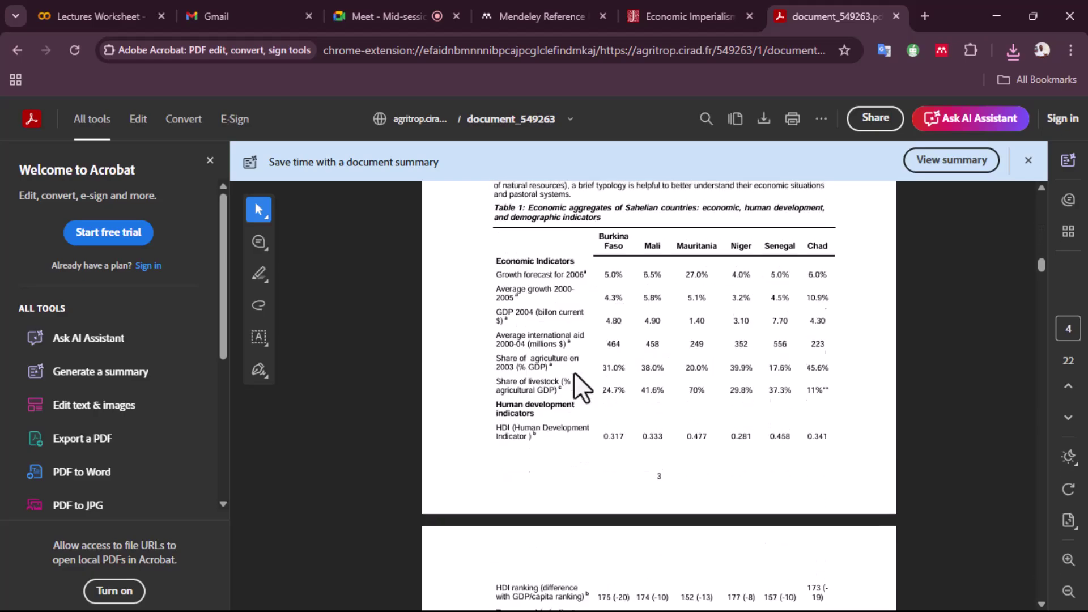
scroll(573, 376, "up", 15)
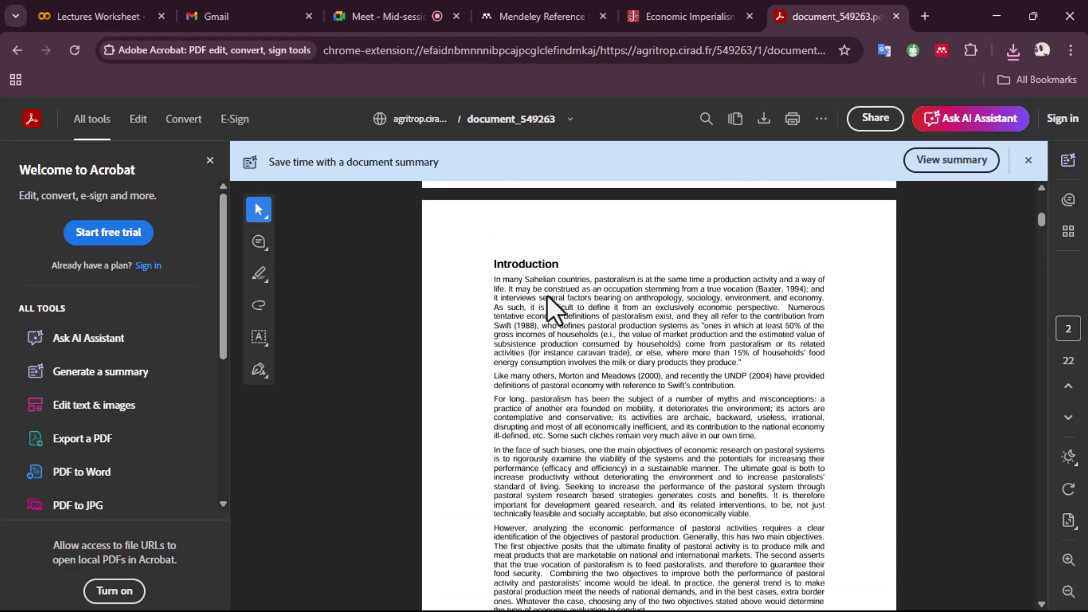
Go back to the Google Scholar results, look through them, view the book "An economic history of West Africa", and return to the results
left_click(17, 50)
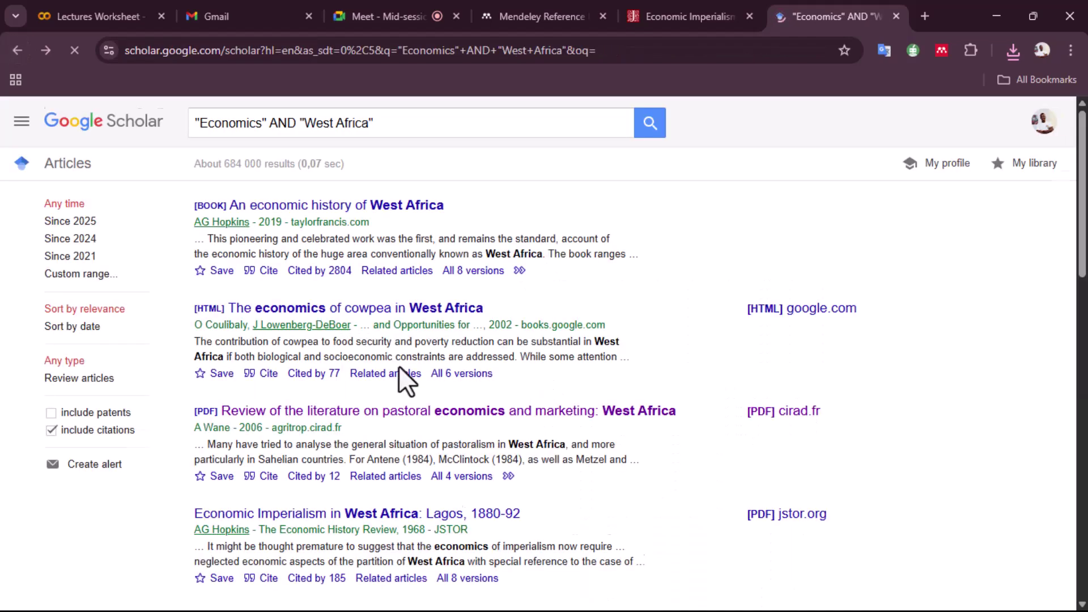
scroll(399, 366, "down", 2)
scroll(392, 361, "down", 2)
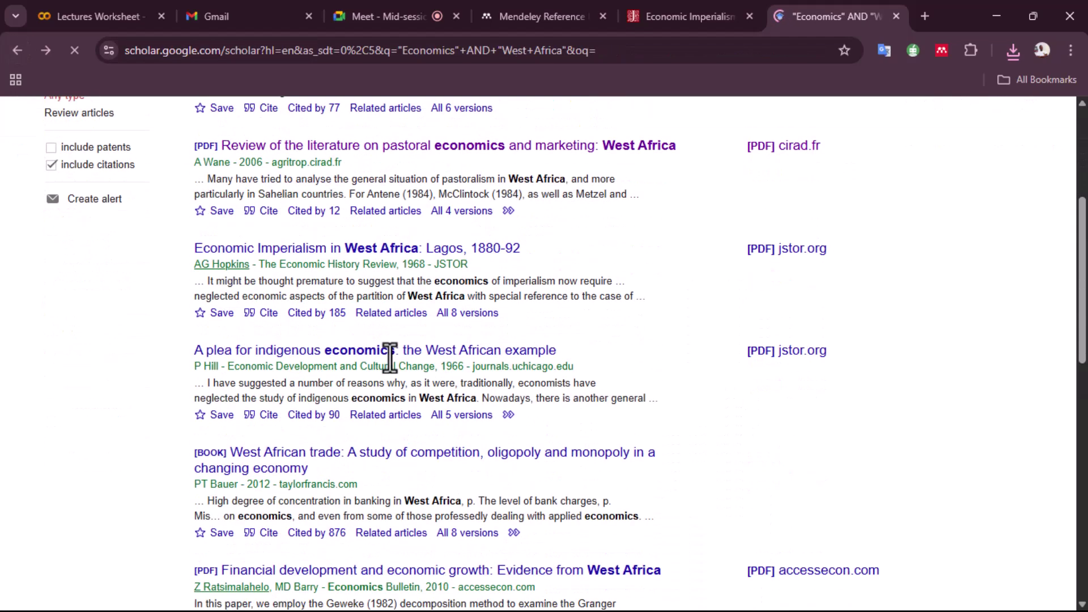
scroll(391, 358, "up", 4)
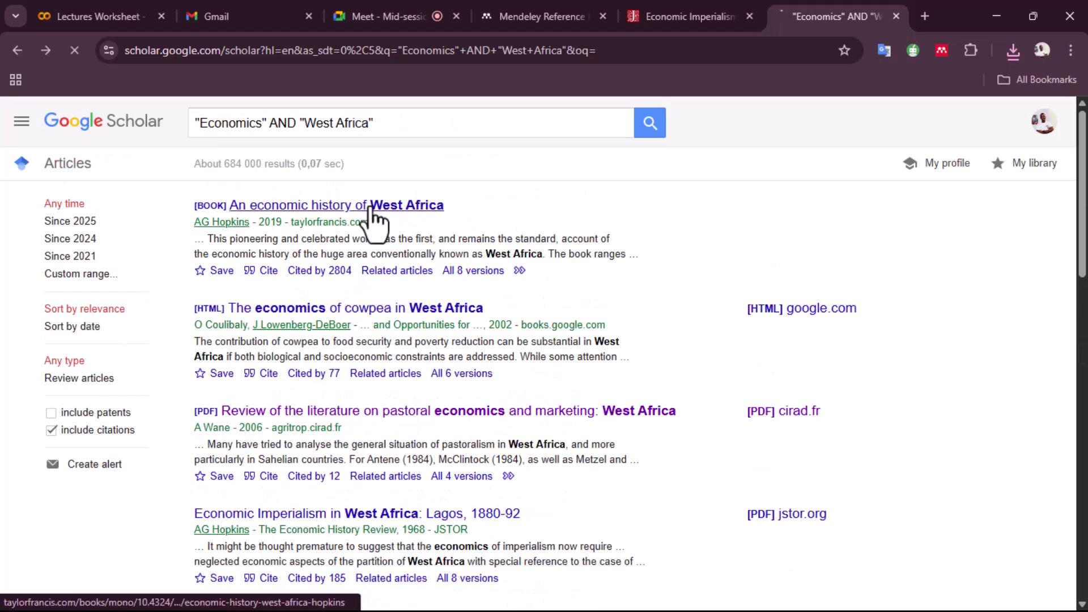
scroll(397, 318, "down", 5)
scroll(340, 332, "up", 5)
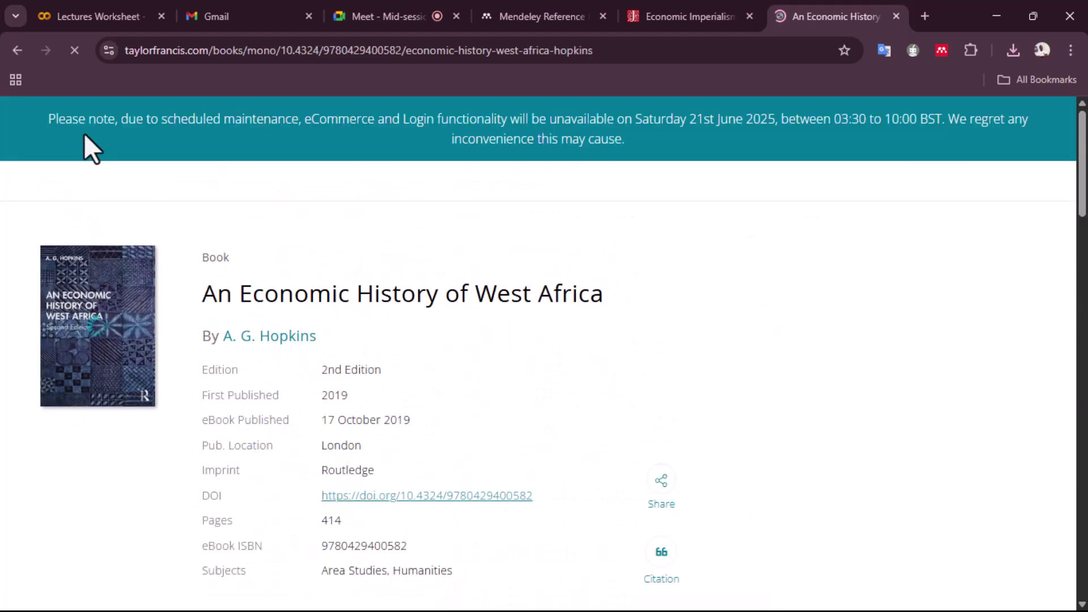
left_click(16, 50)
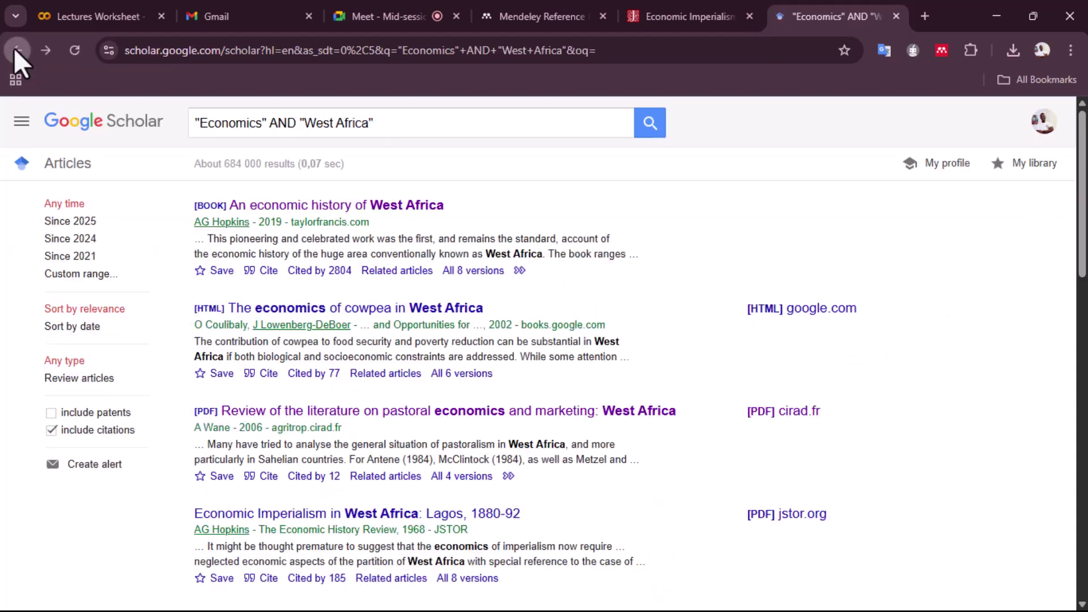
Limit the Google Scholar results to review articles and open "The Eco and economic development of West Africa" on AJOL
left_click(80, 377)
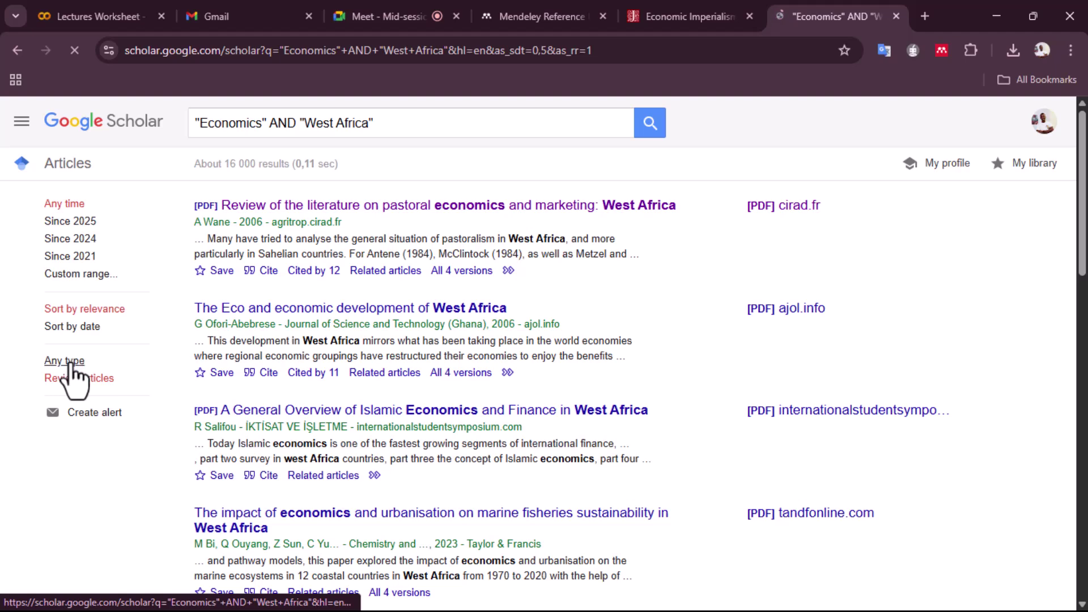
left_click(68, 361)
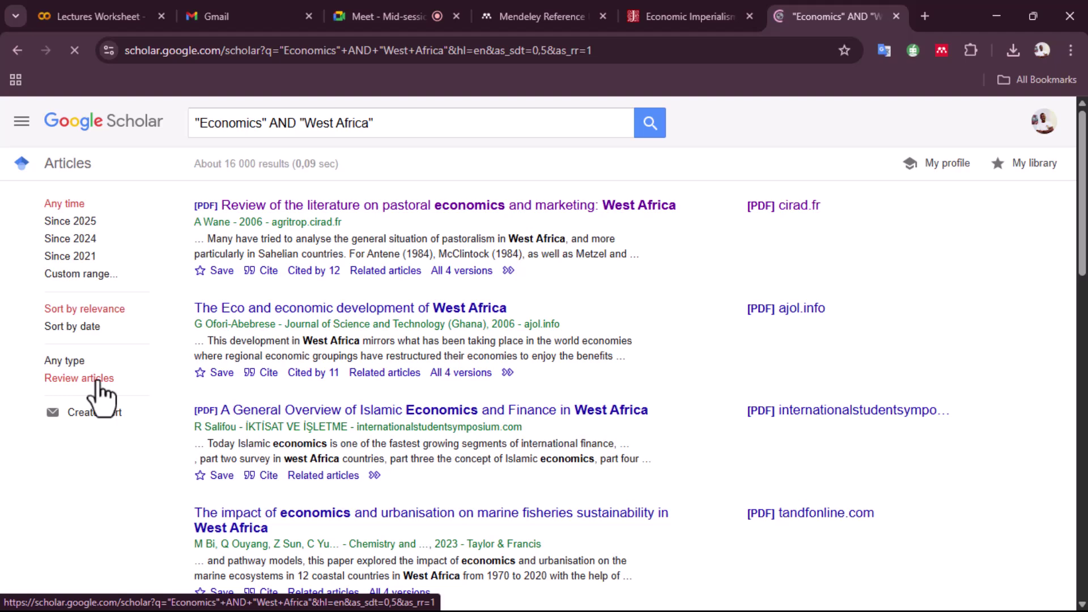
scroll(366, 385, "down", 2)
left_click(372, 177)
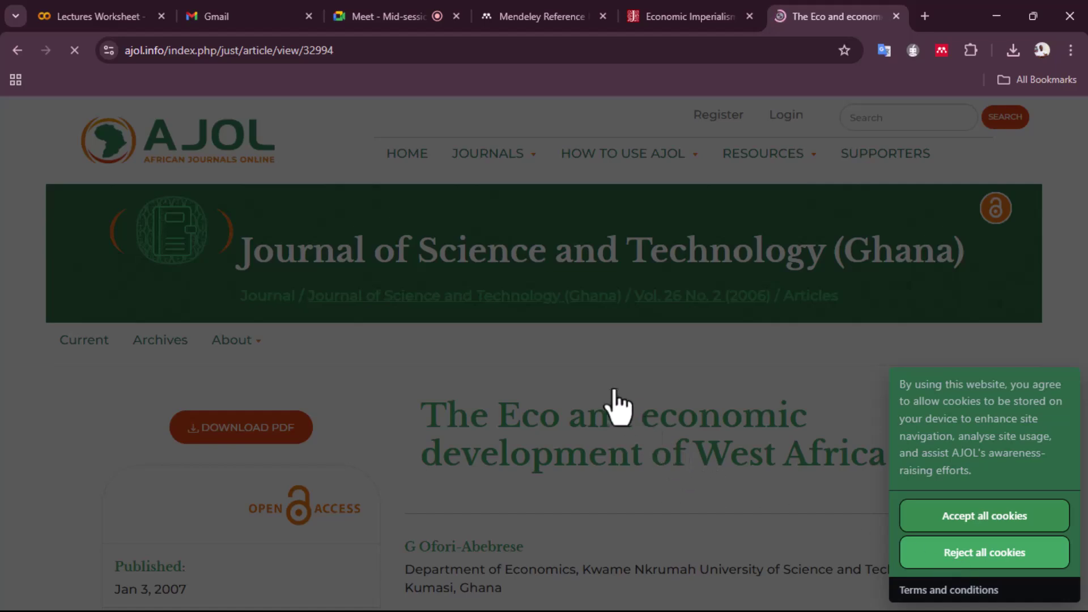
Accept all cookies on the AJOL article page and examine the article's publication details, abstract and licence information
left_click(930, 515)
scroll(675, 445, "down", 2)
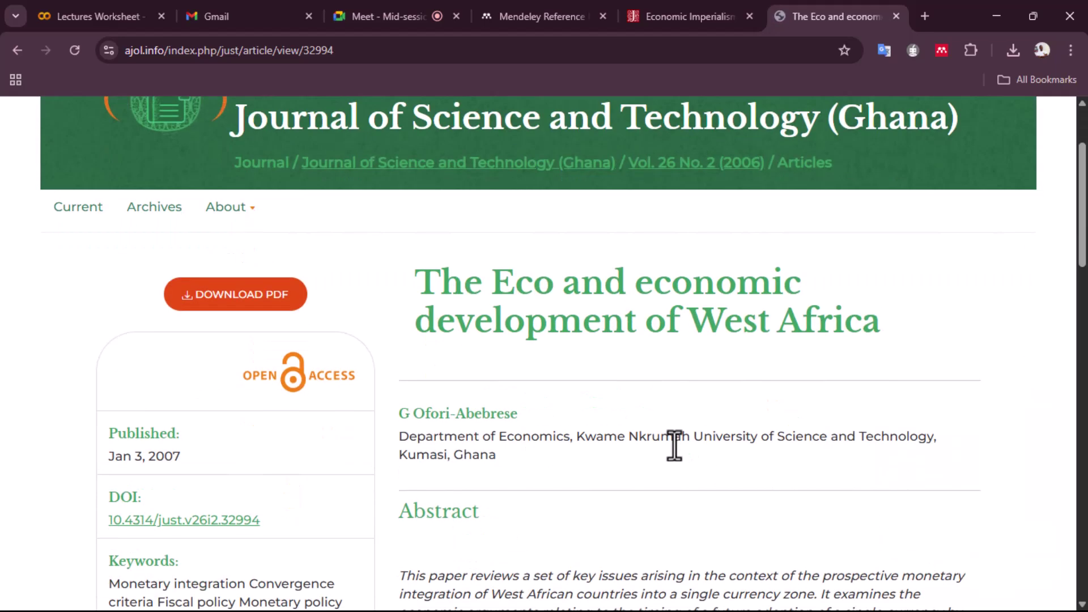
scroll(672, 445, "down", 2)
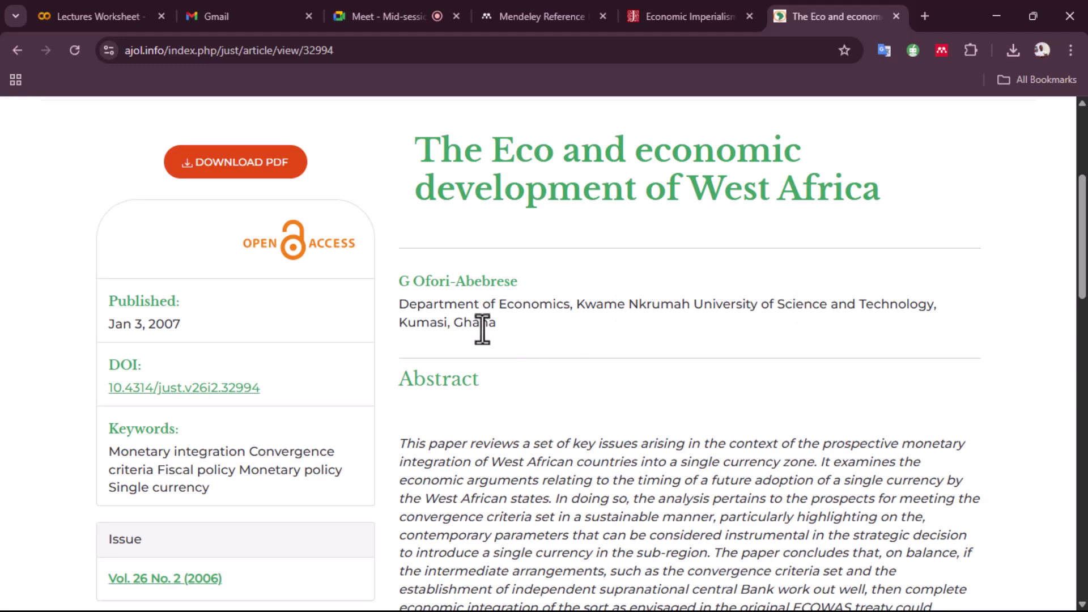
scroll(535, 365, "down", 2)
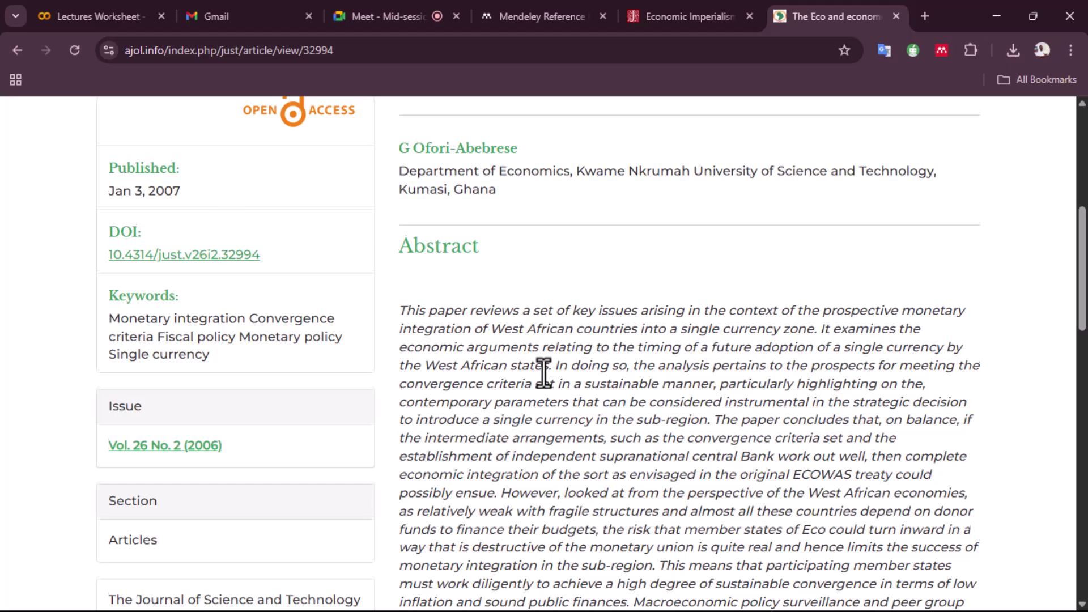
scroll(543, 372, "down", 2)
scroll(540, 372, "down", 1)
scroll(539, 377, "down", 2)
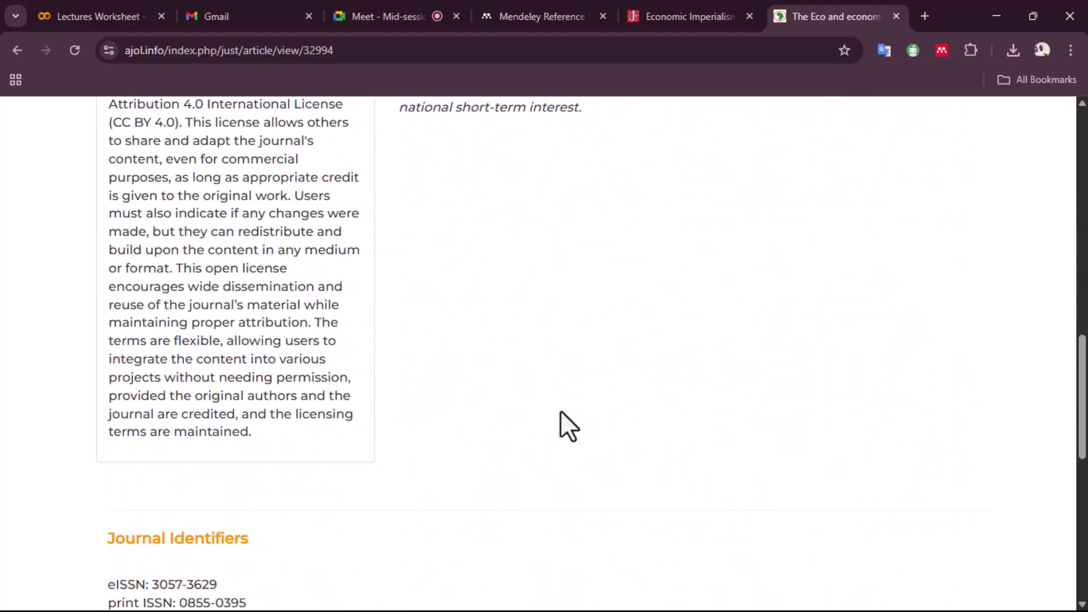
scroll(567, 422, "up", 4)
scroll(571, 422, "up", 6)
scroll(549, 431, "down", 2)
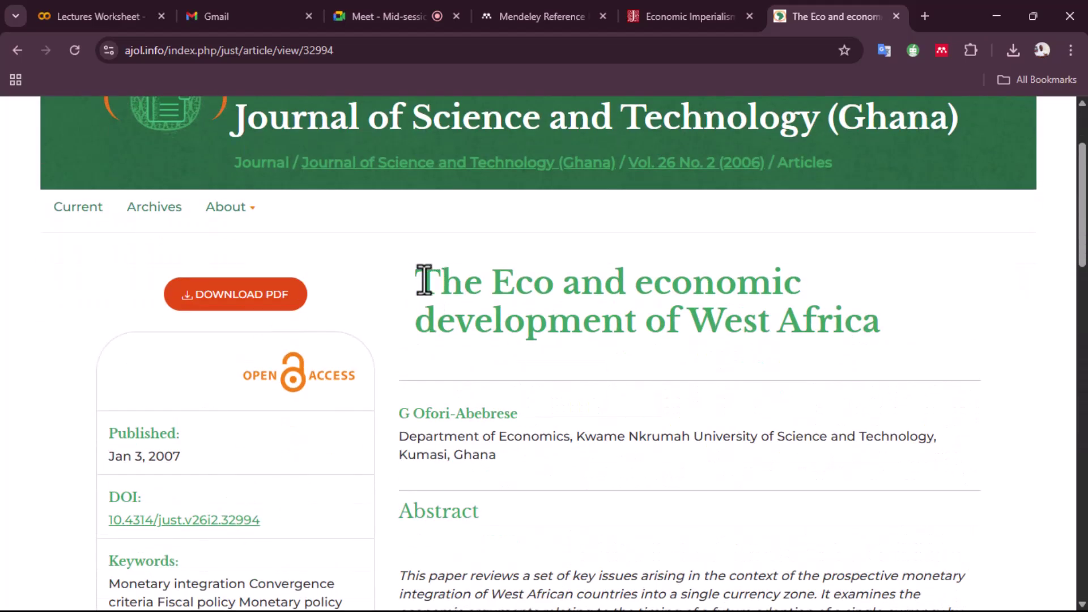
Download the article's PDF to Downloads, naming it with the copied title "The Eco and economic development of West Africa" followed by the author's name
left_click_drag(426, 278, 933, 332)
key("ctrl+c")
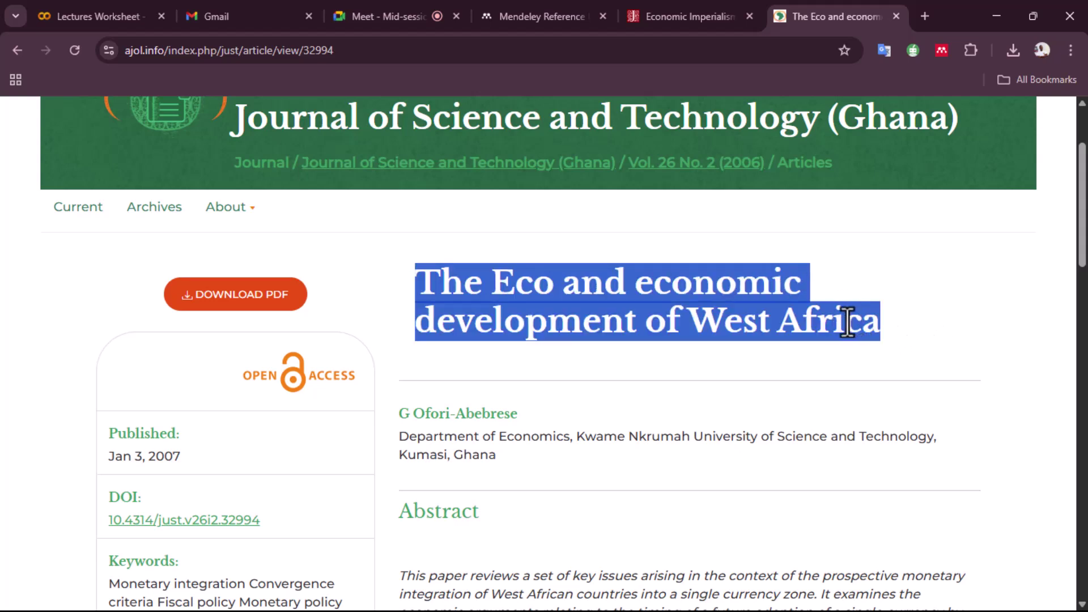
left_click(271, 292)
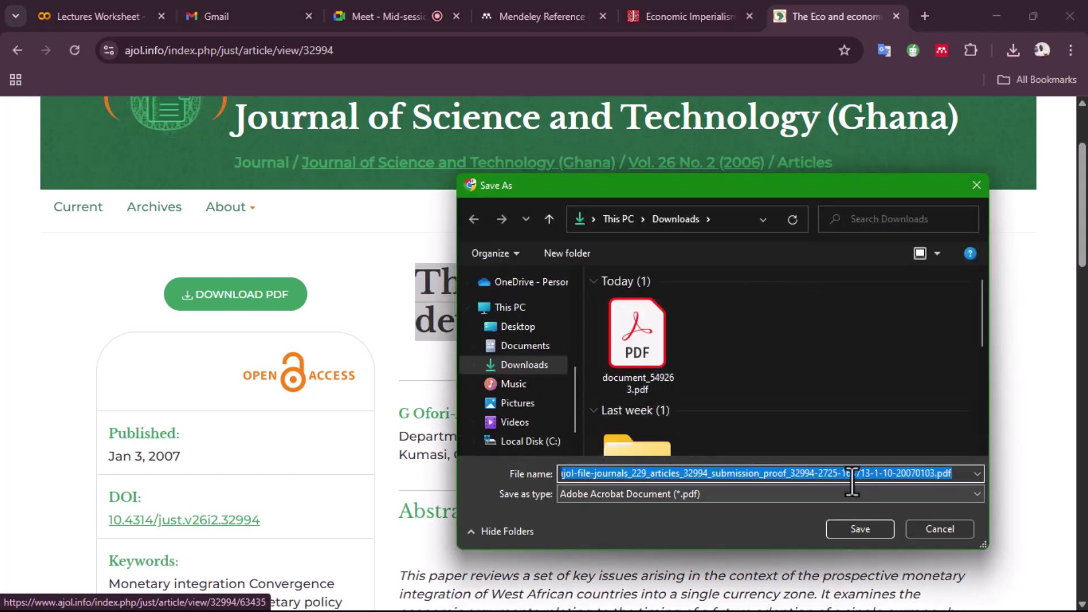
key("ctrl+v")
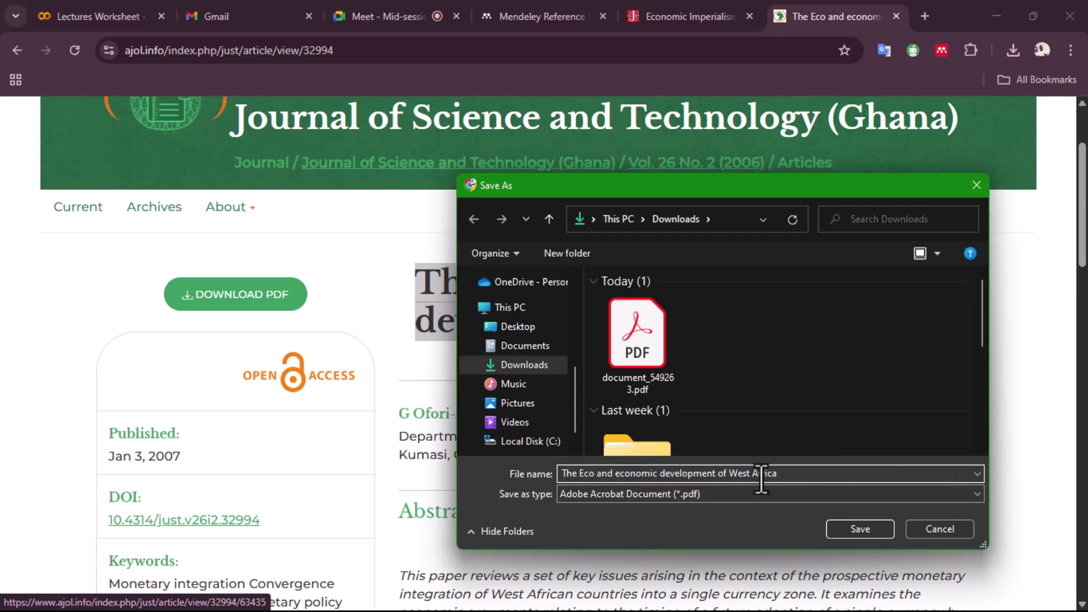
left_click_drag(794, 174, 843, 152)
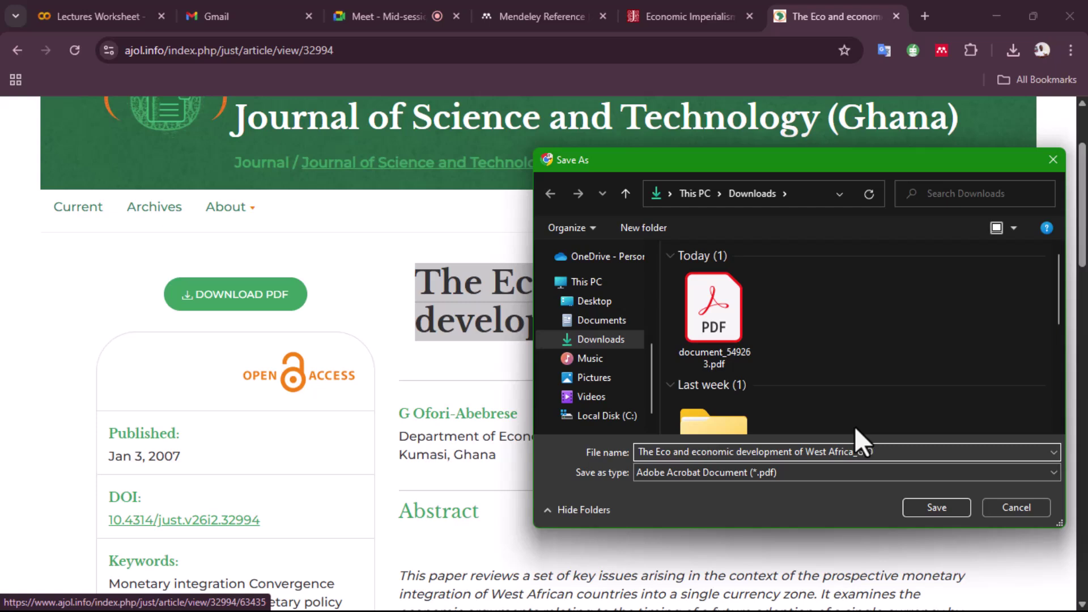
type("-Abebrese")
left_click(937, 508)
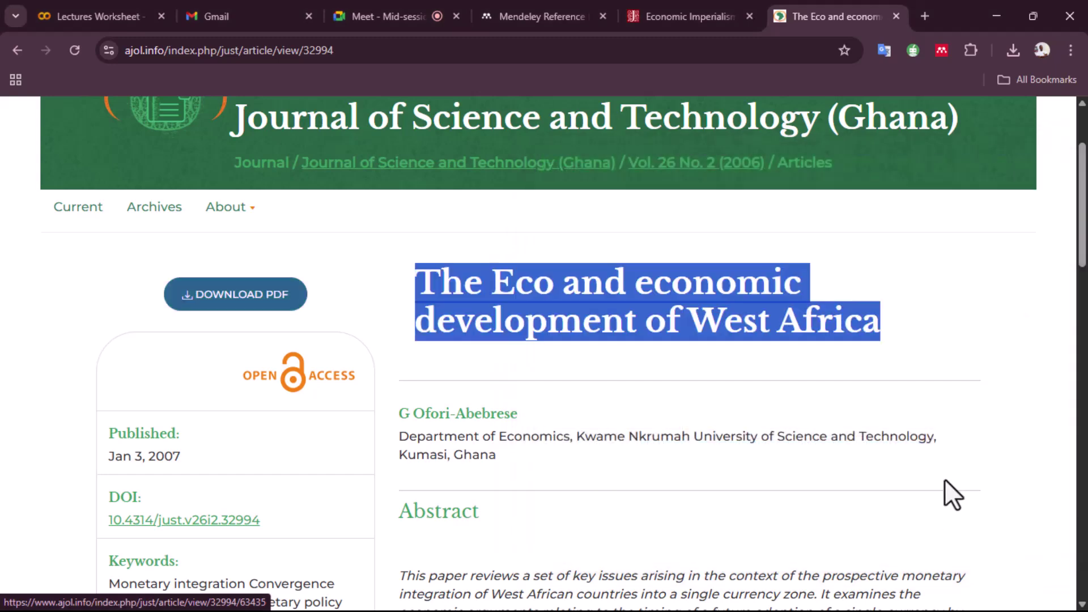
Switch to the Mendeley library and import the "The Eco and economic development of West Africa" PDF from Downloads as a reference
left_click(535, 16)
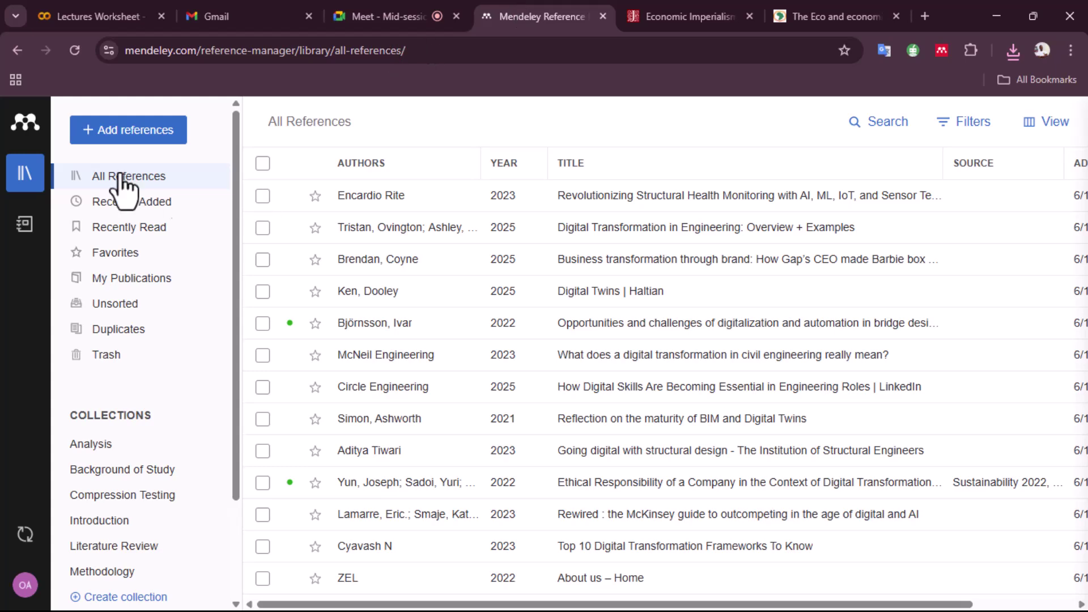
left_click(135, 129)
left_click(164, 190)
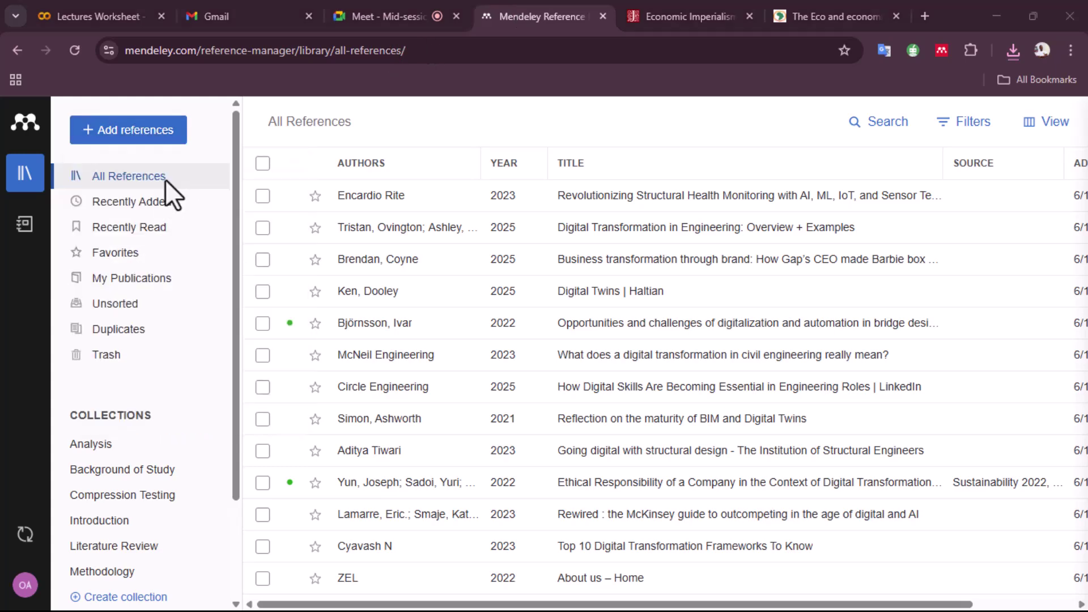
scroll(592, 332, "up", 3)
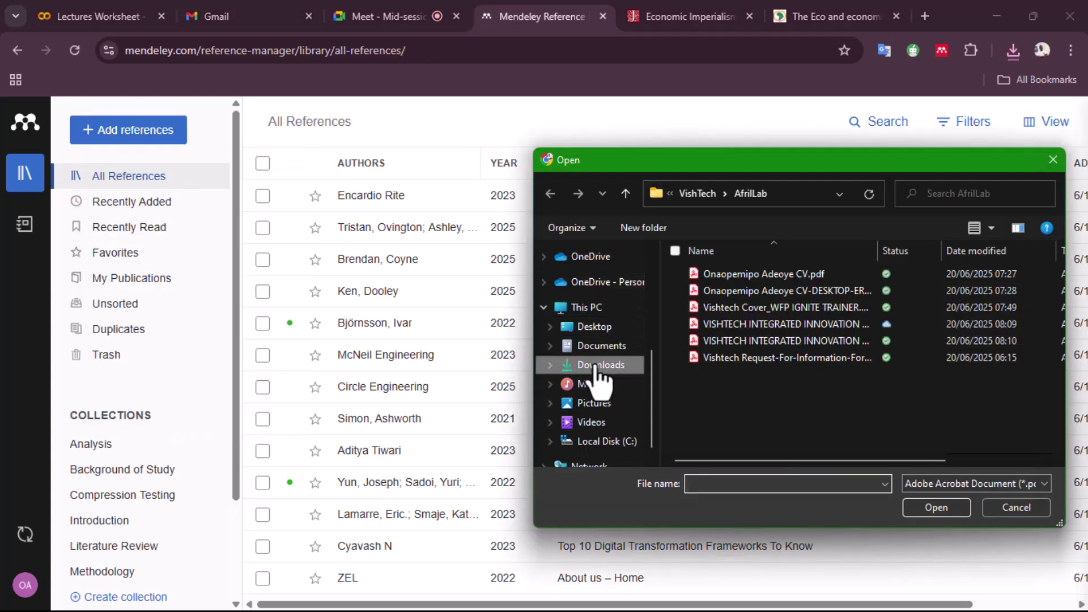
left_click(596, 365)
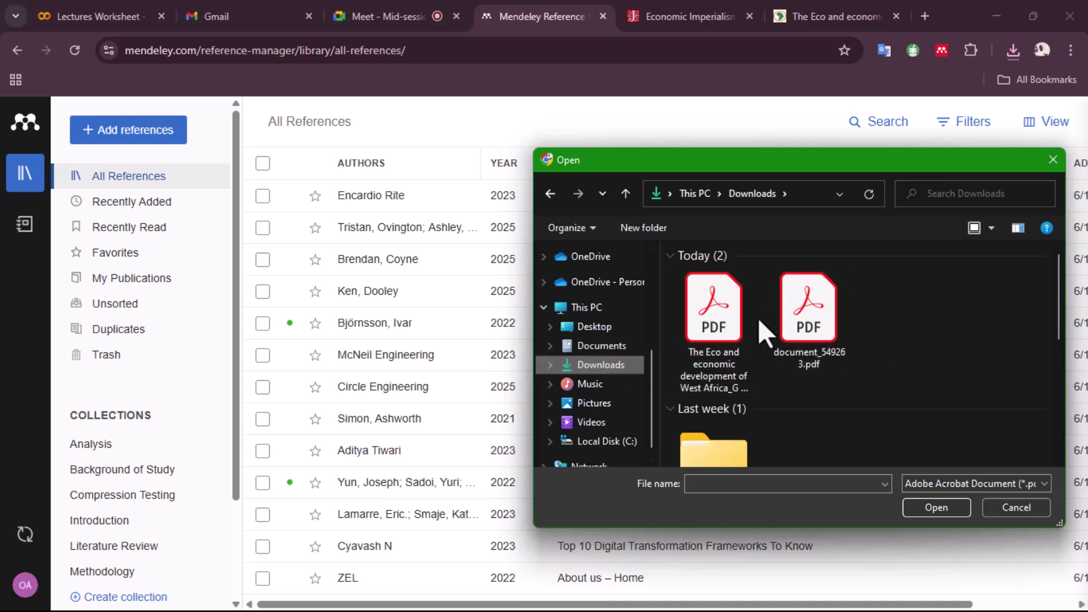
left_click(710, 296)
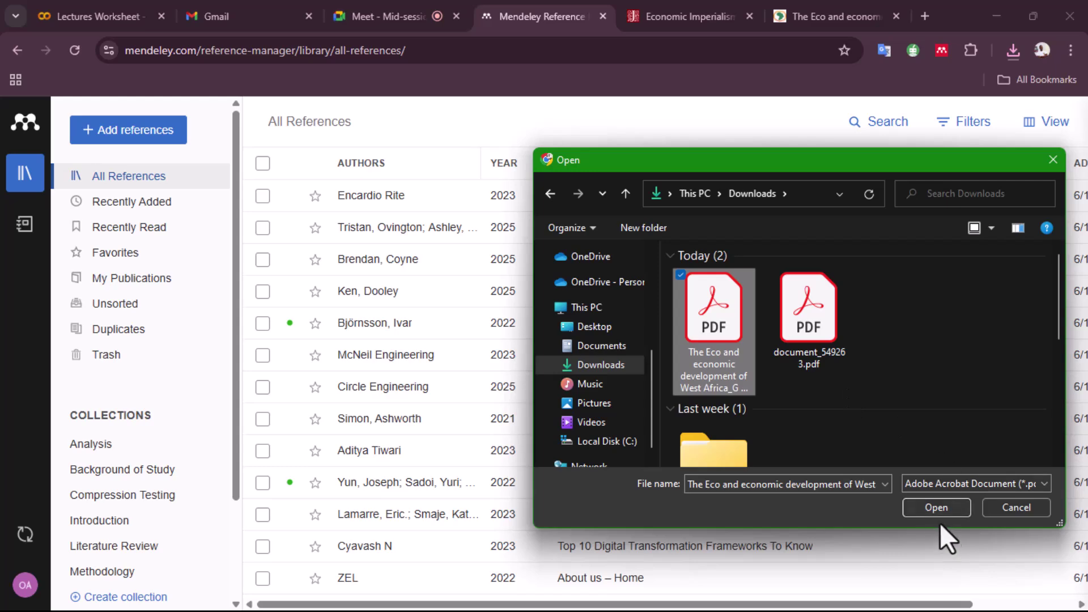
left_click(938, 508)
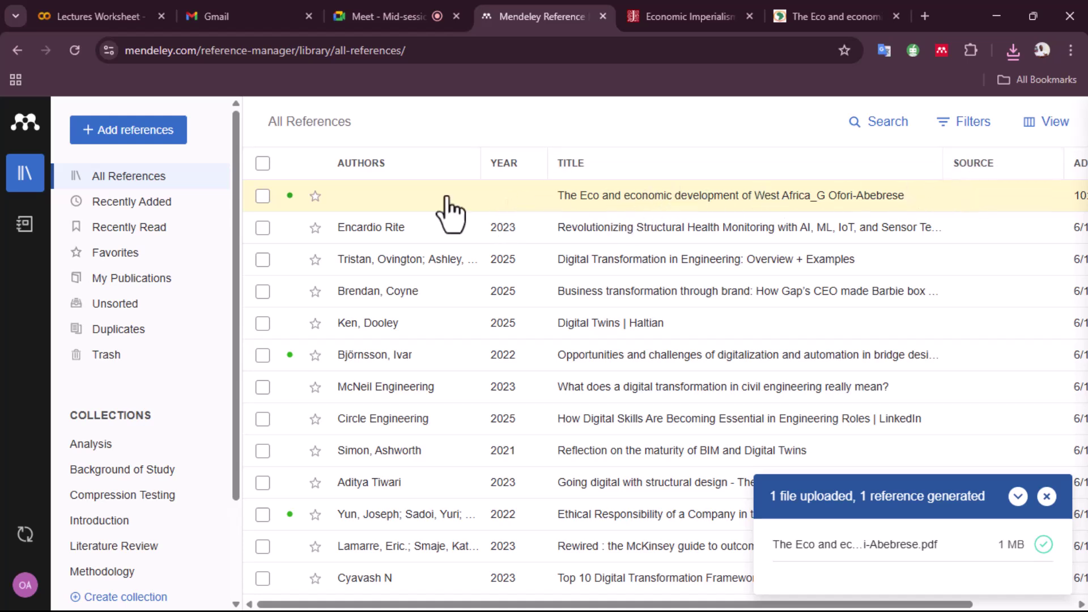
Display Mendeley's options for adding references, and look through the AJOL article page's DOI, abstract and journal details
left_click(138, 139)
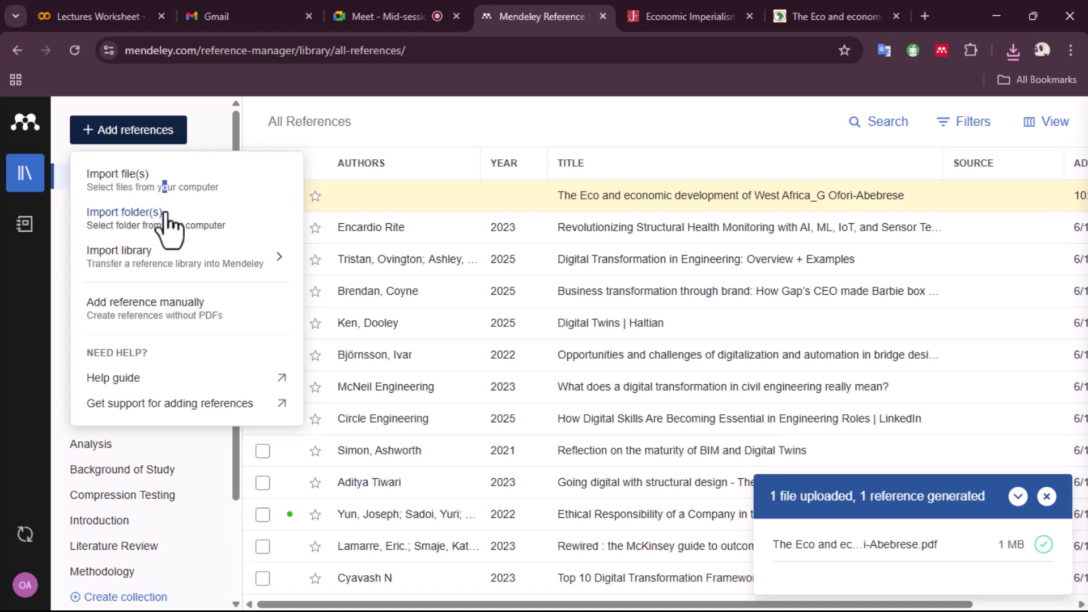
mouse_move(184, 257)
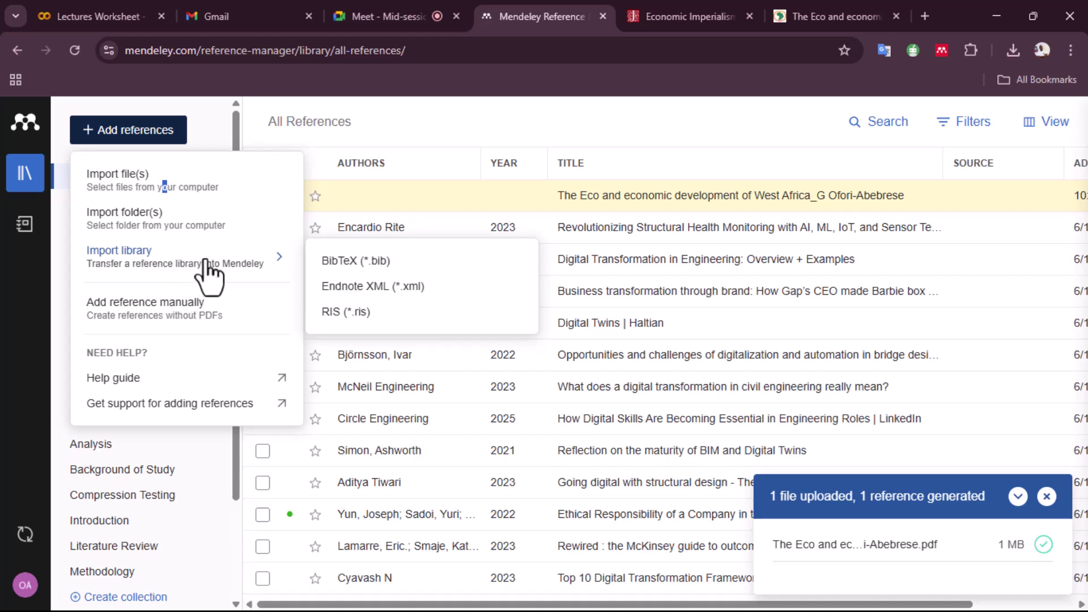
left_click(794, 2)
scroll(307, 397, "down", 6)
scroll(284, 399, "down", 10)
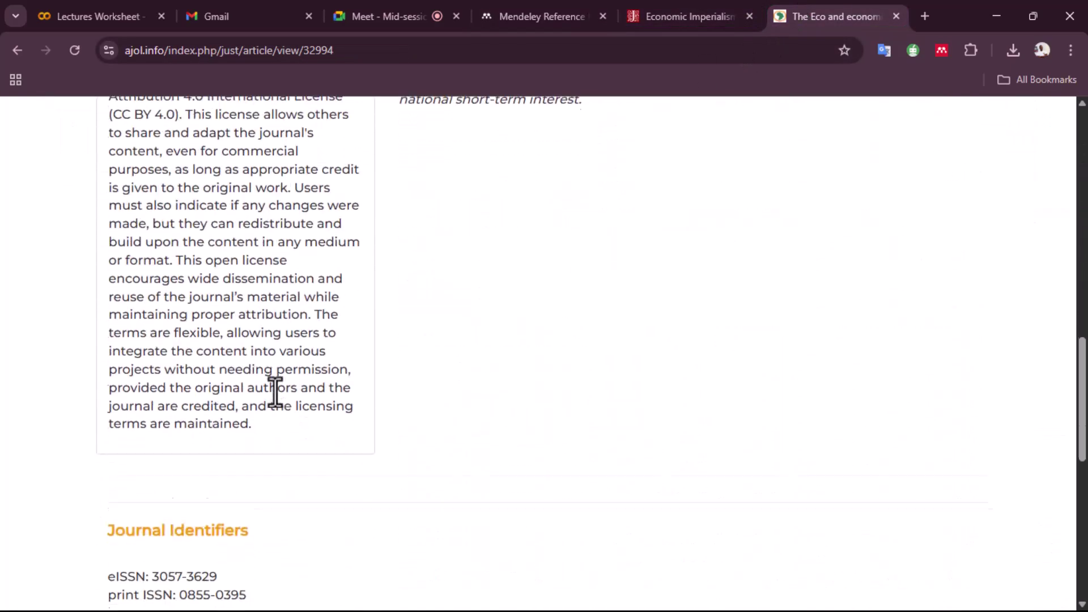
scroll(273, 395, "up", 10)
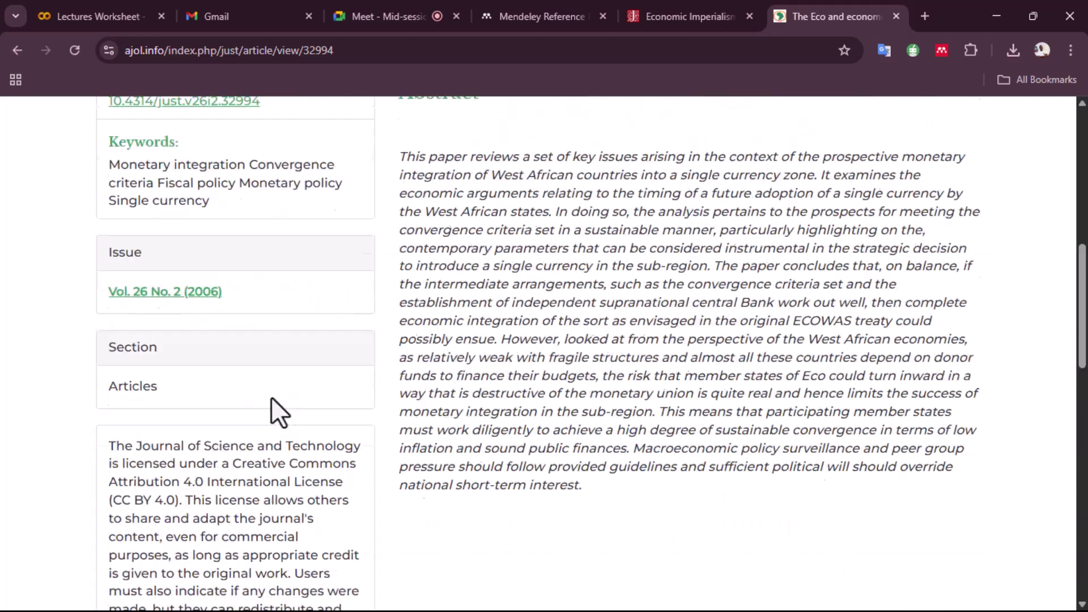
scroll(265, 400, "up", 5)
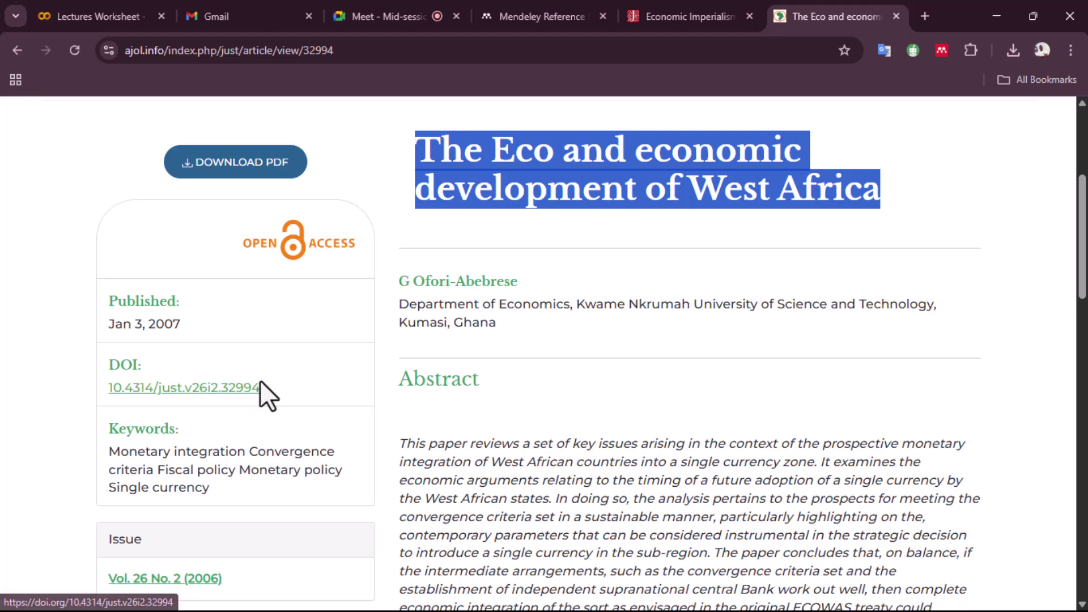
scroll(261, 391, "down", 3)
scroll(259, 381, "down", 2)
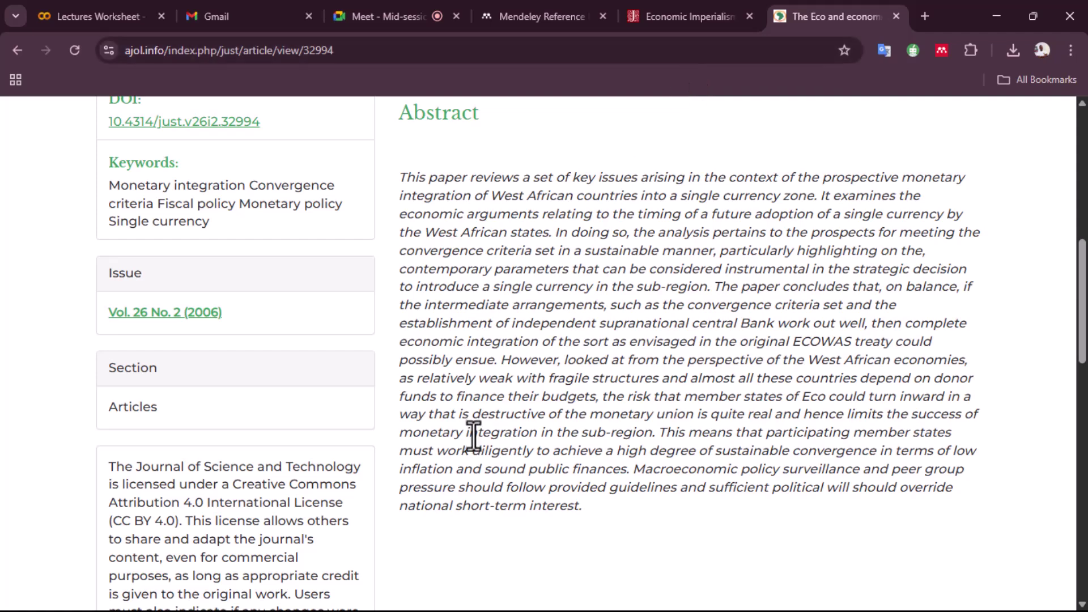
scroll(474, 432, "up", 5)
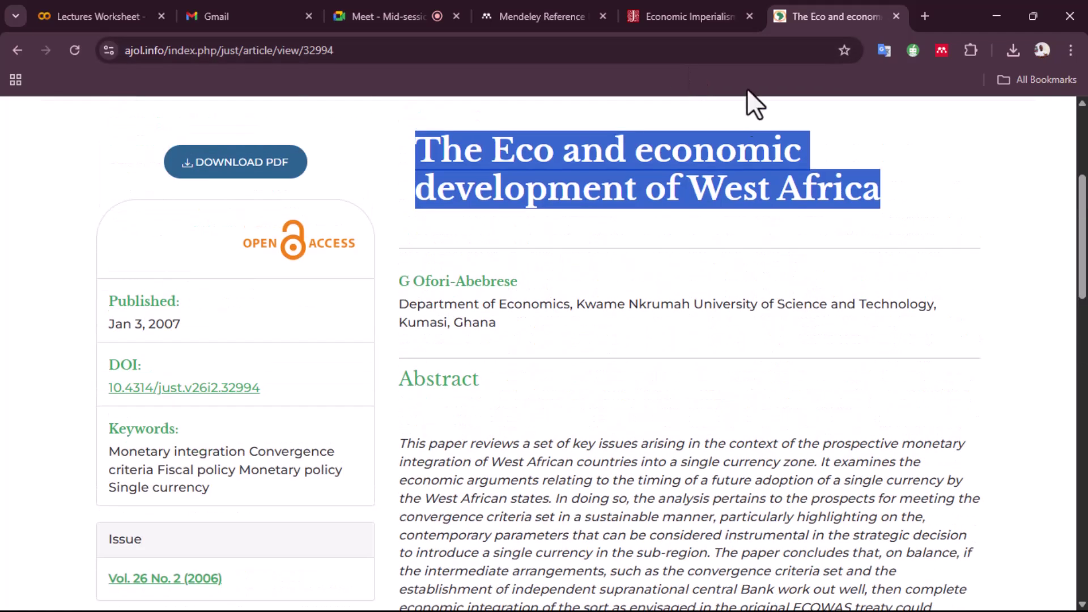
Return to the Mendeley library and view the formats offered for importing a reference library
left_click(669, 12)
left_click(504, 16)
mouse_move(151, 260)
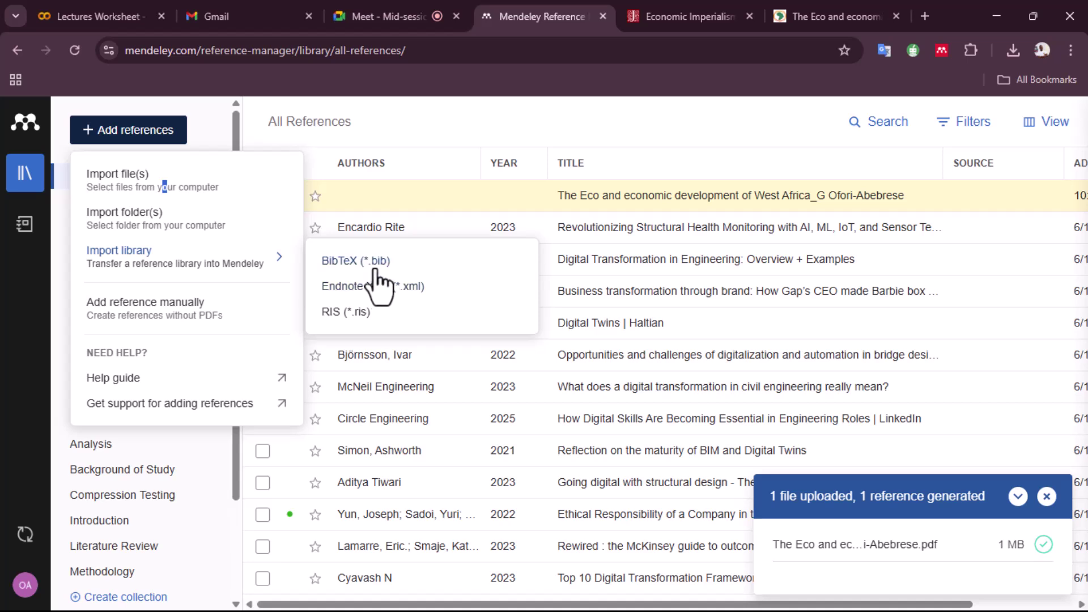
Open the form for adding a reference manually and examine its fields from identifiers, reference type and title down to abstract
left_click(196, 315)
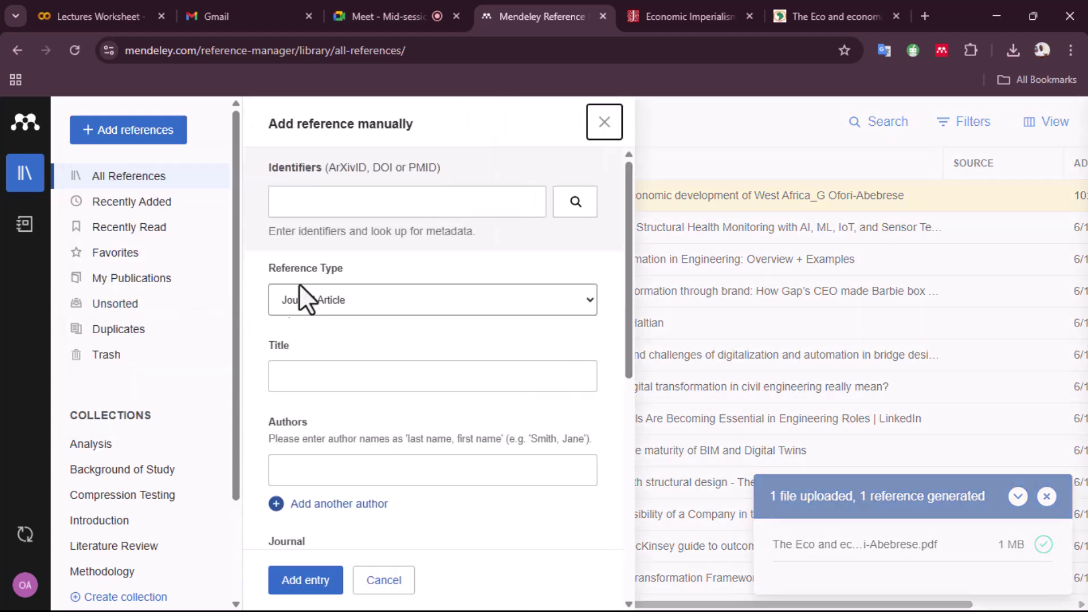
left_click(352, 201)
scroll(371, 323, "down", 8)
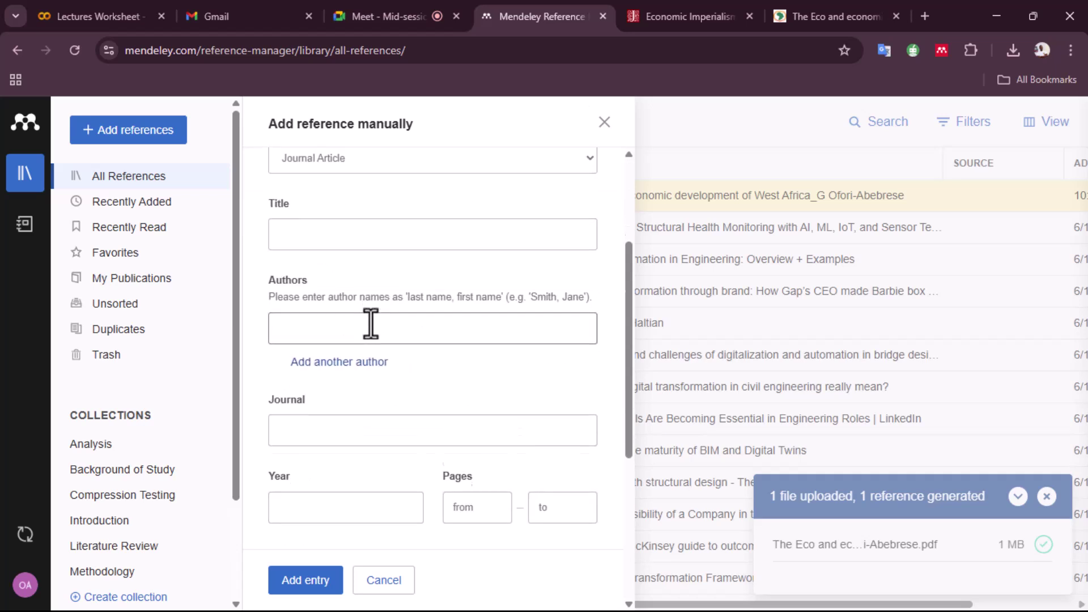
scroll(382, 465, "up", 8)
scroll(359, 372, "down", 4)
scroll(363, 379, "down", 4)
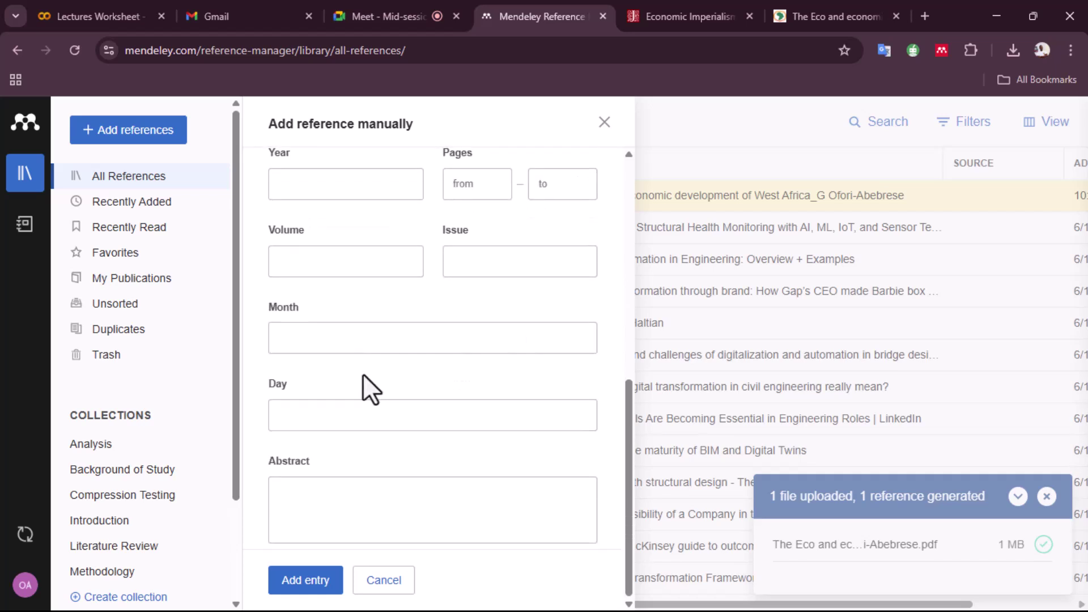
scroll(363, 476, "up", 8)
scroll(363, 459, "down", 8)
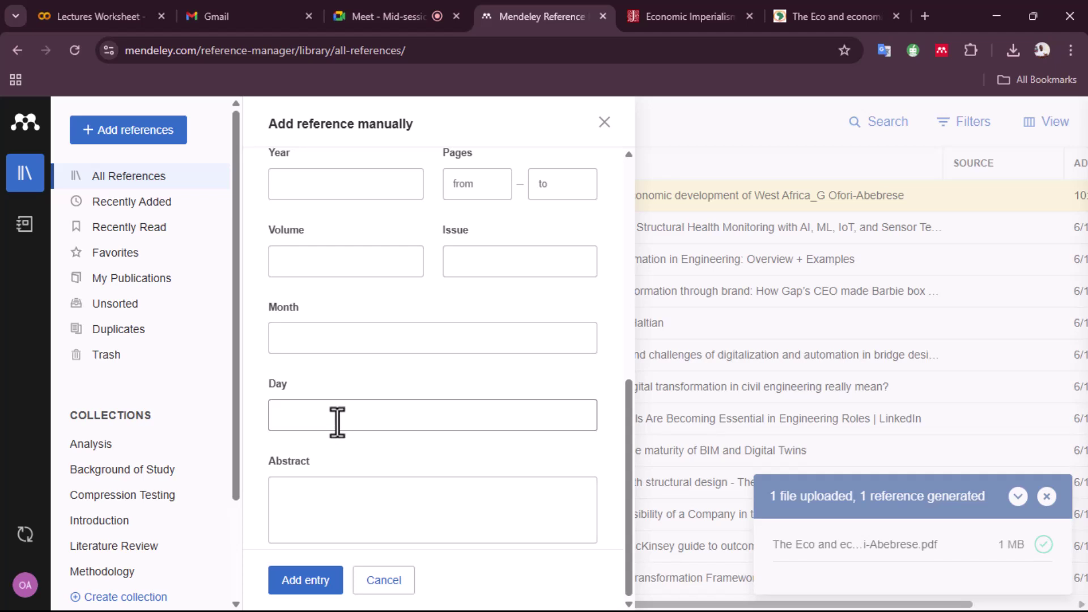
scroll(335, 421, "up", 8)
scroll(335, 420, "down", 6)
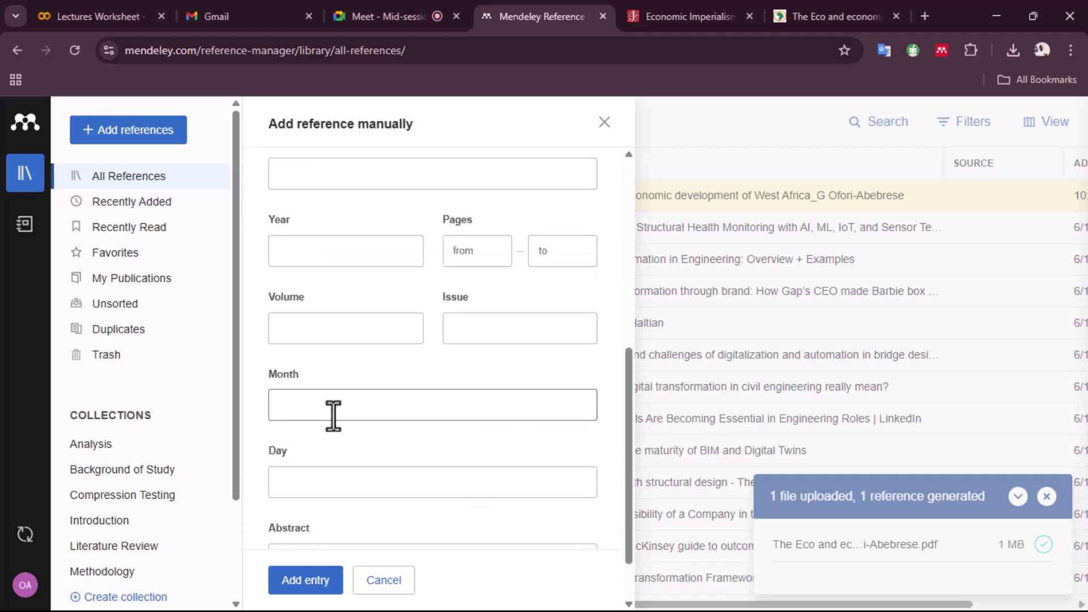
scroll(331, 413, "up", 8)
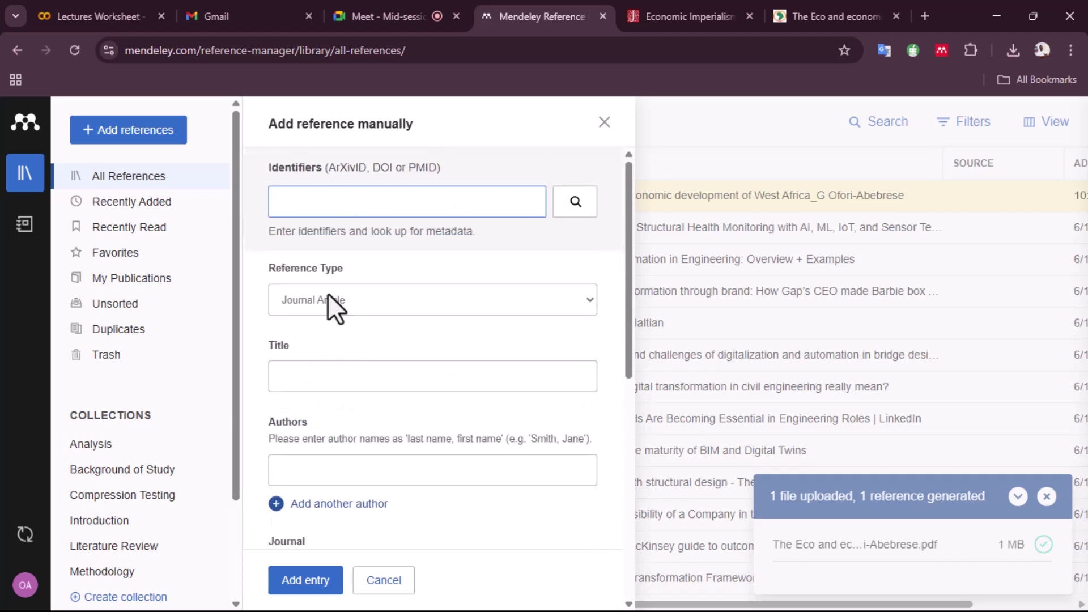
scroll(335, 341, "down", 5)
scroll(352, 347, "down", 3)
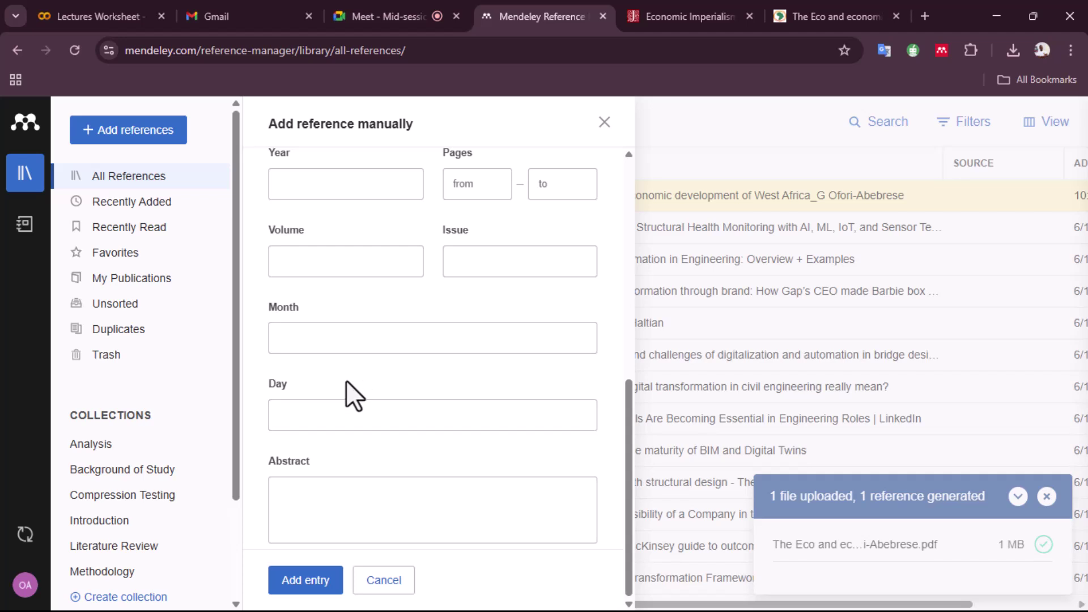
scroll(335, 380, "up", 4)
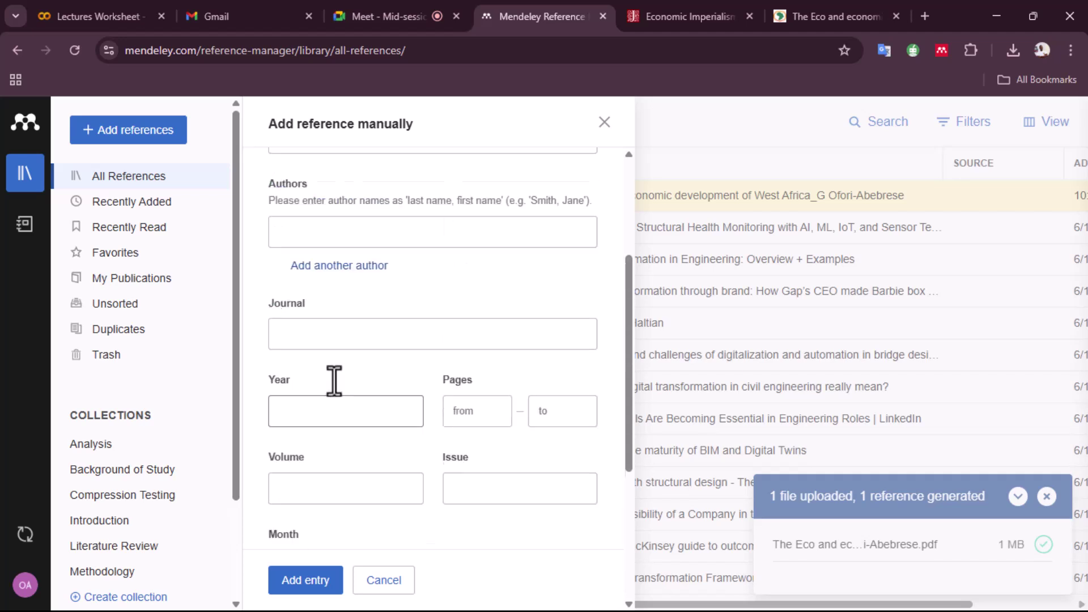
scroll(328, 381, "down", 2)
scroll(326, 380, "down", 2)
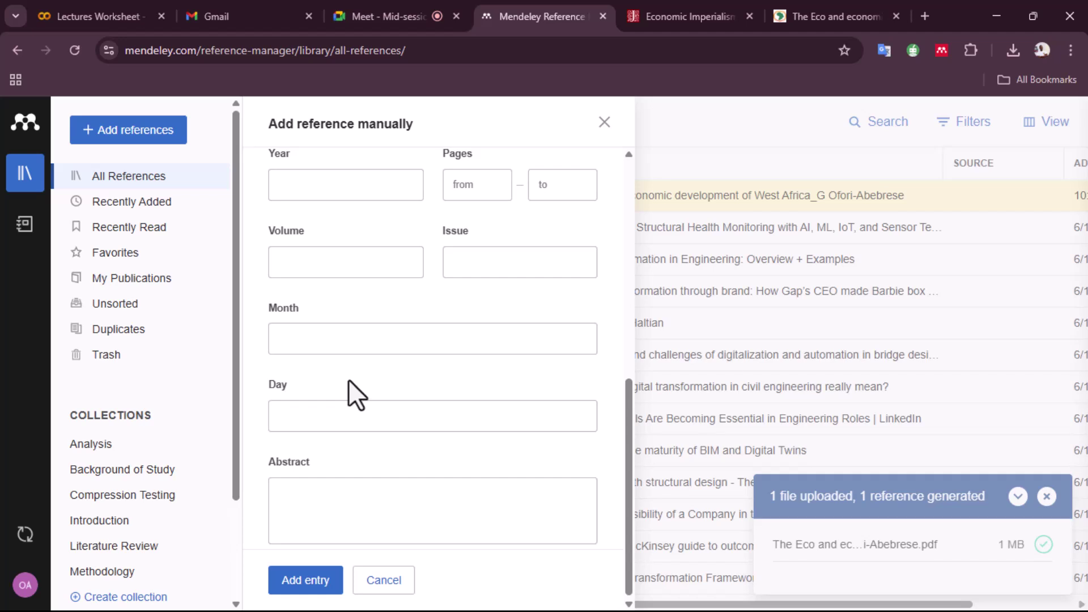
scroll(348, 381, "up", 2)
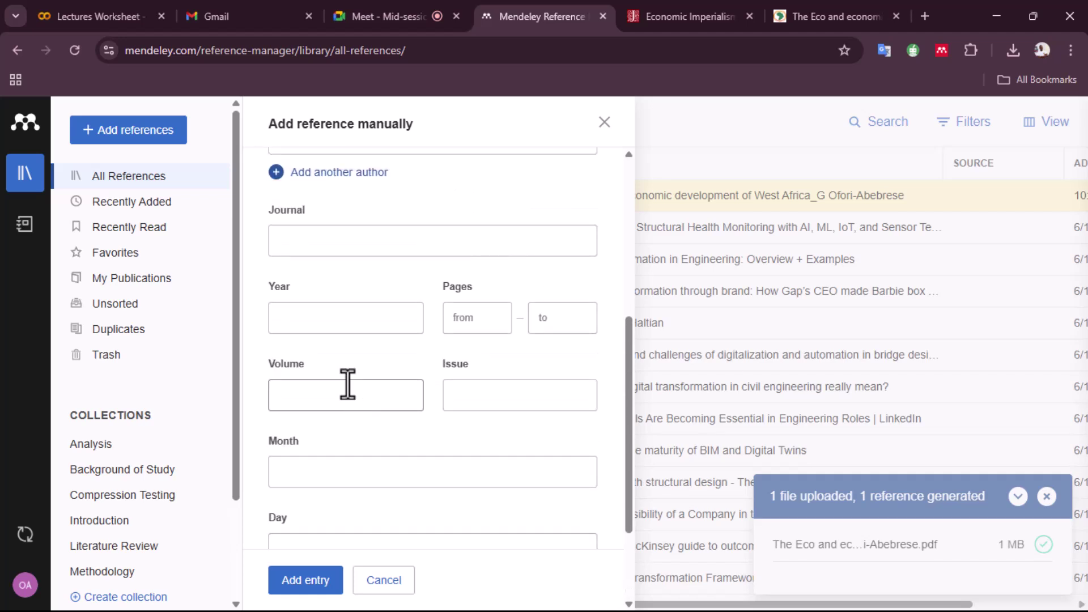
scroll(348, 373, "up", 5)
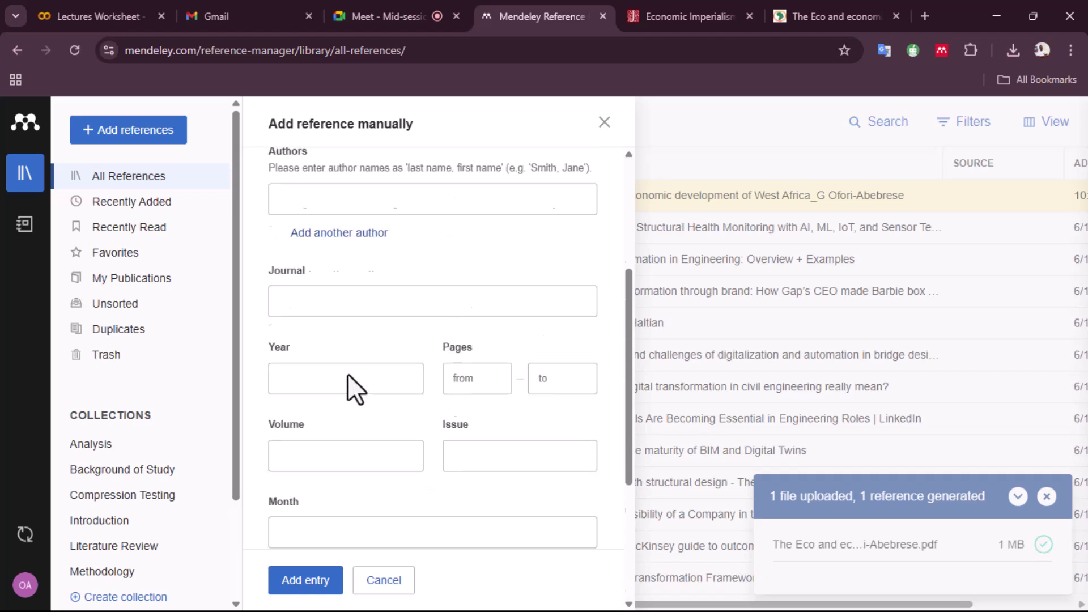
Review the manual reference form's authors, journal, date, volume, issue and abstract fields, returning to the identifiers field
scroll(346, 373, "down", 3)
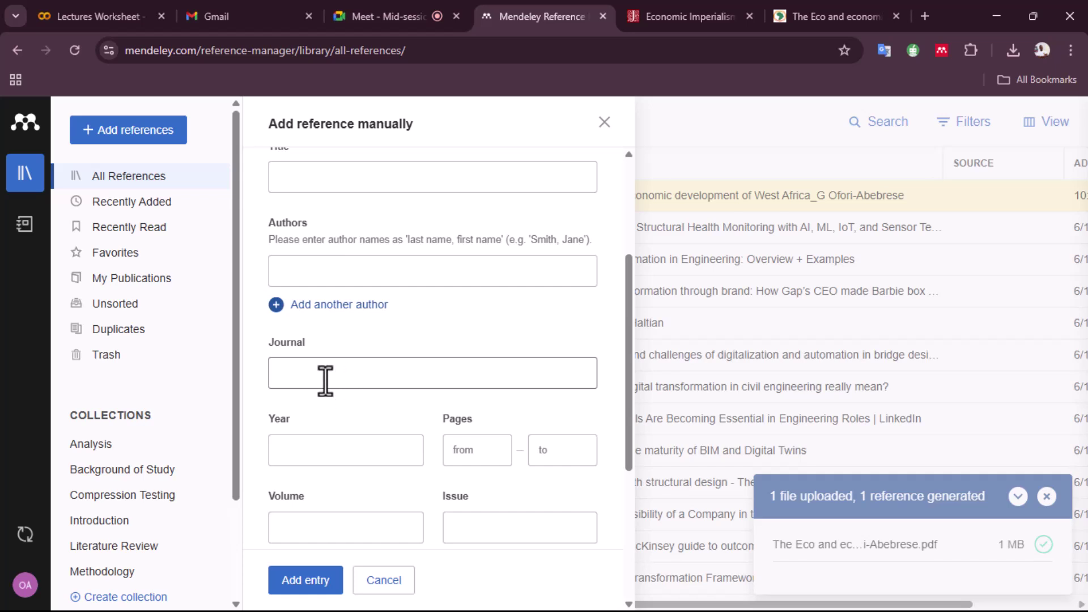
scroll(334, 383, "down", 5)
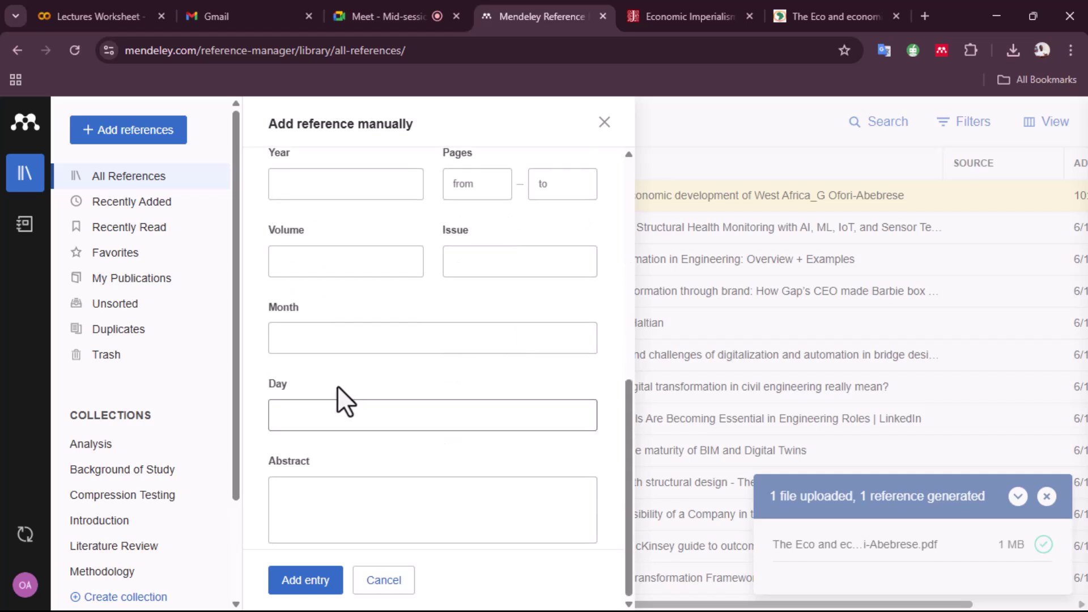
scroll(335, 401, "up", 7)
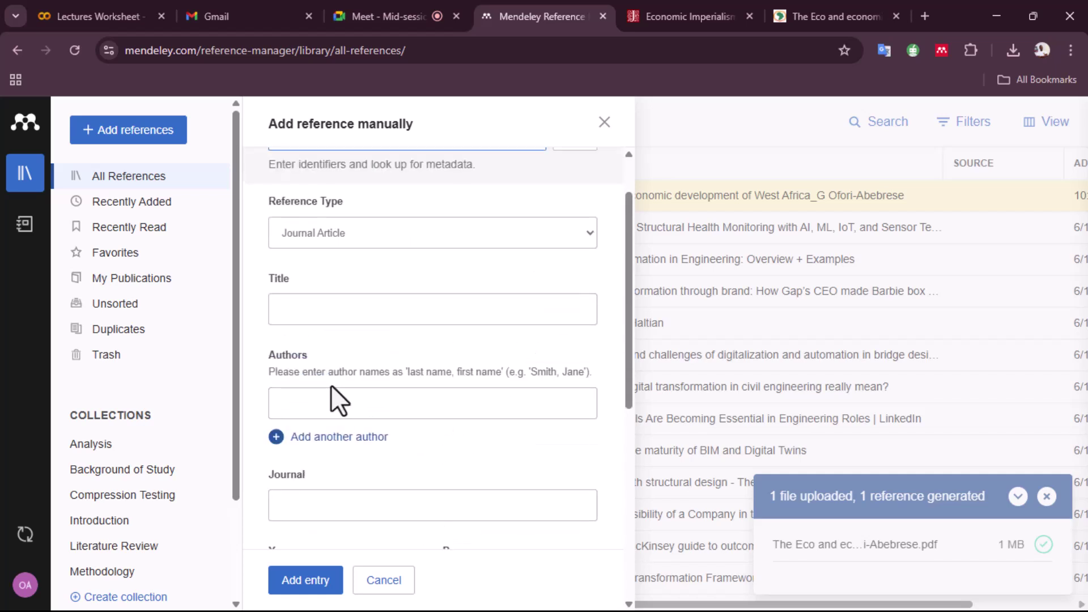
scroll(338, 400, "up", 2)
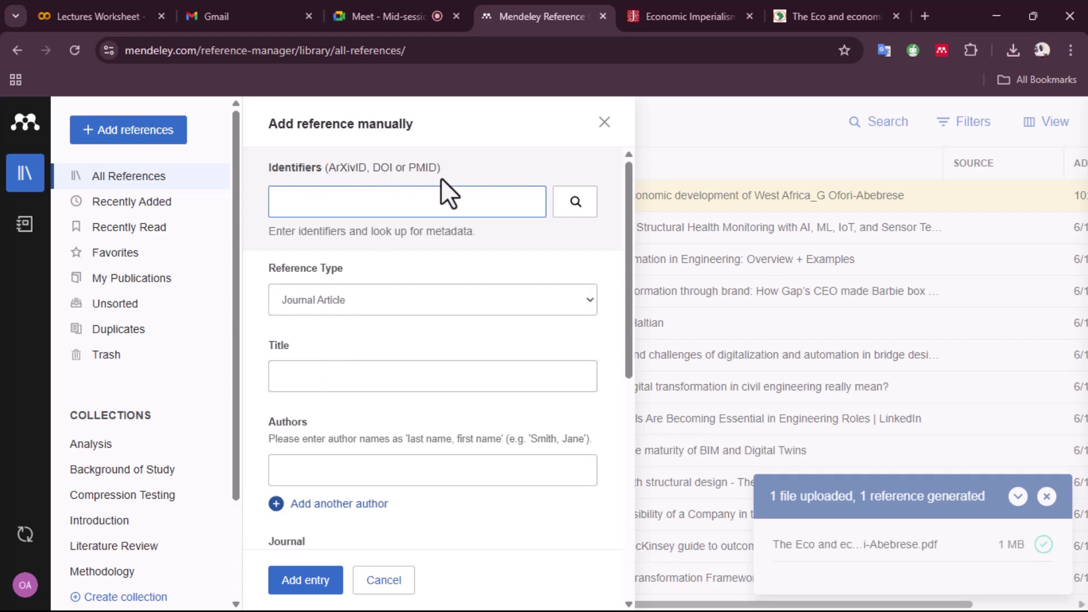
Switch to the AJOL page for "The Eco and economic development of West Africa" and copy the link address of its DOI
left_click(815, 12)
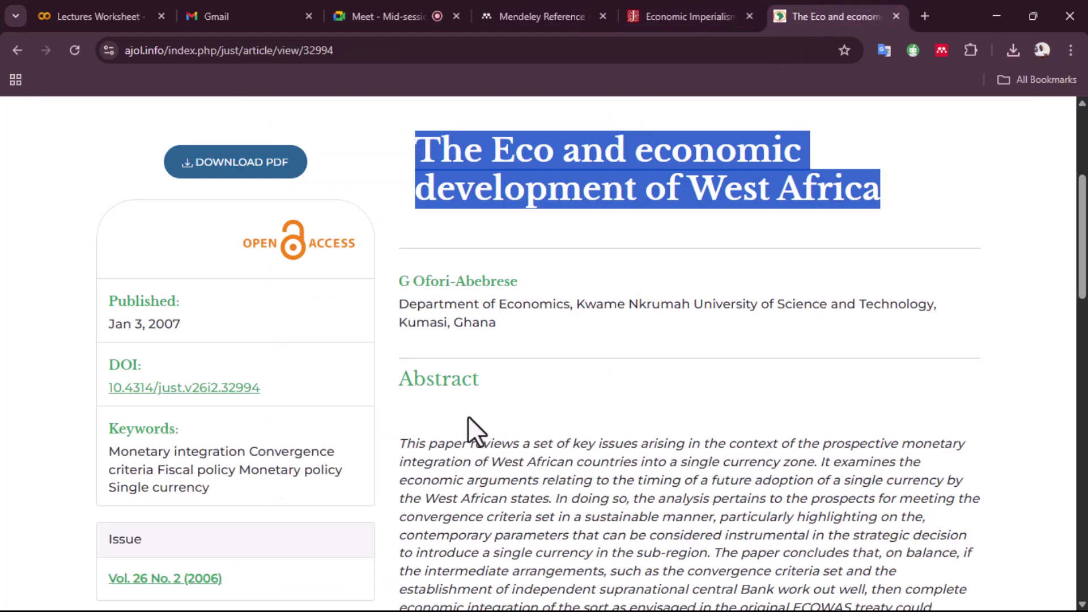
scroll(510, 460, "down", 2)
scroll(427, 340, "up", 6)
scroll(427, 351, "down", 2)
scroll(454, 374, "down", 4)
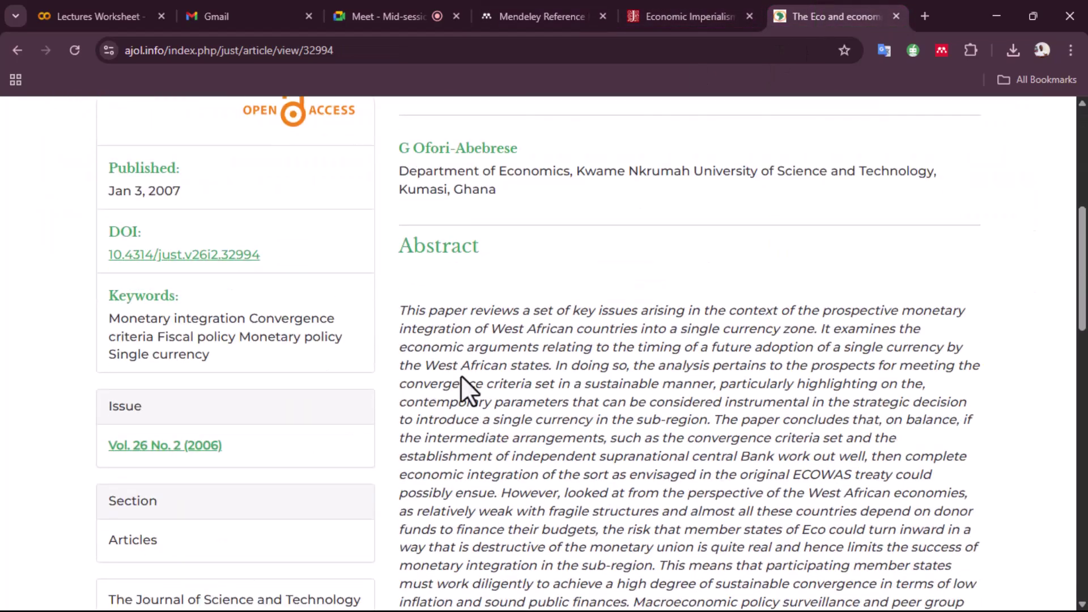
scroll(227, 385, "up", 2)
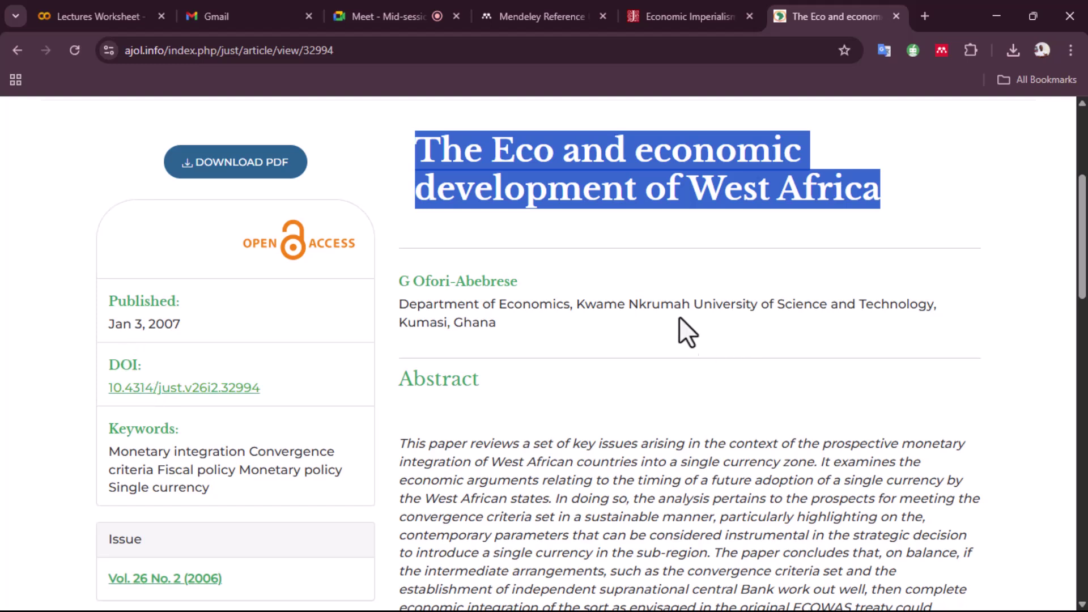
right_click(225, 396)
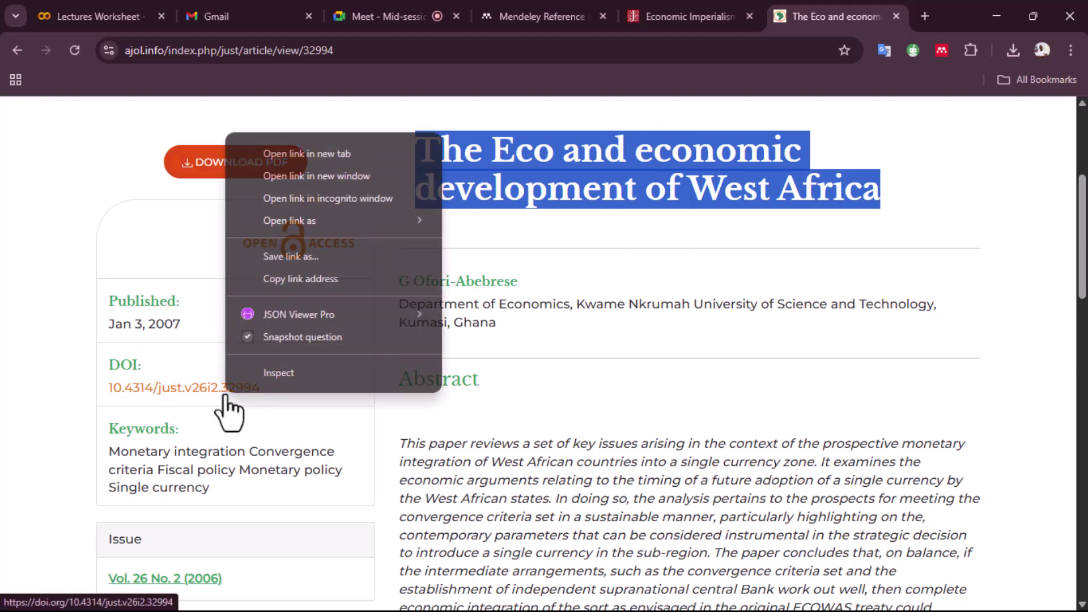
left_click(285, 279)
right_click(178, 390)
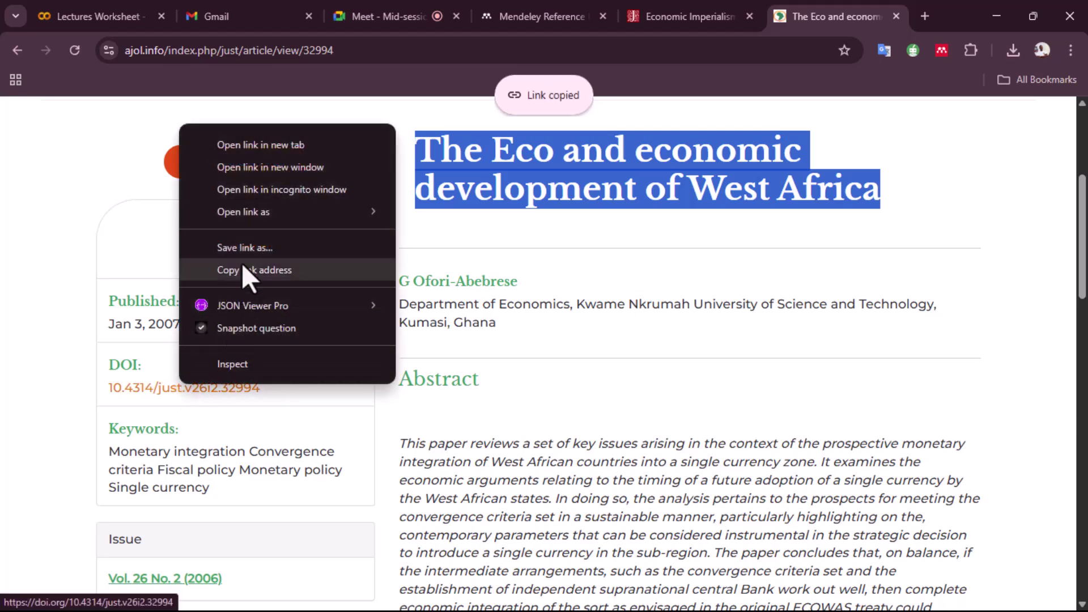
left_click(243, 269)
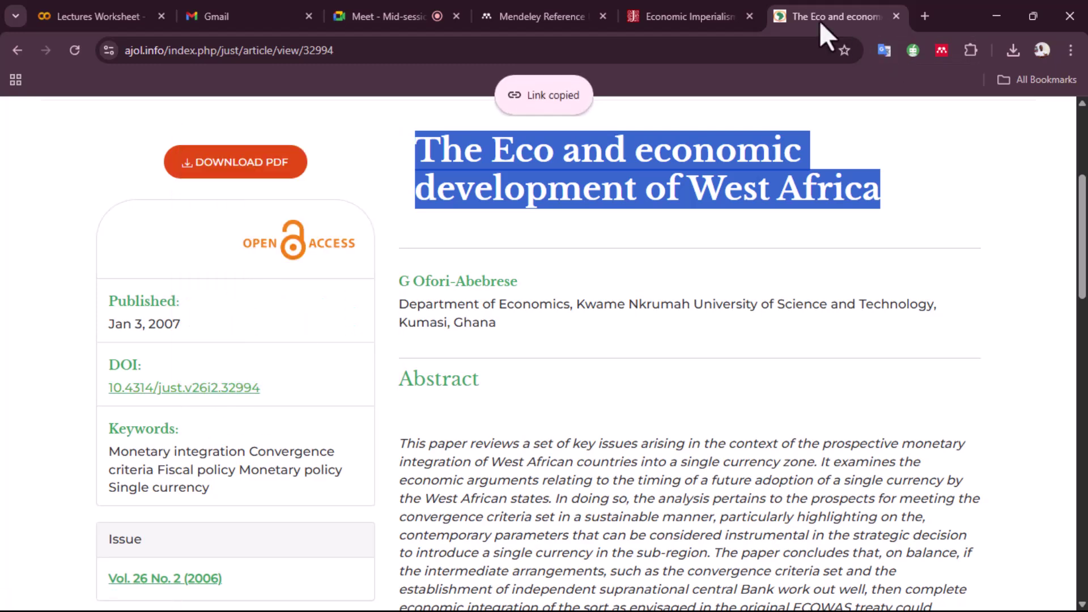
left_click(546, 12)
right_click(410, 203)
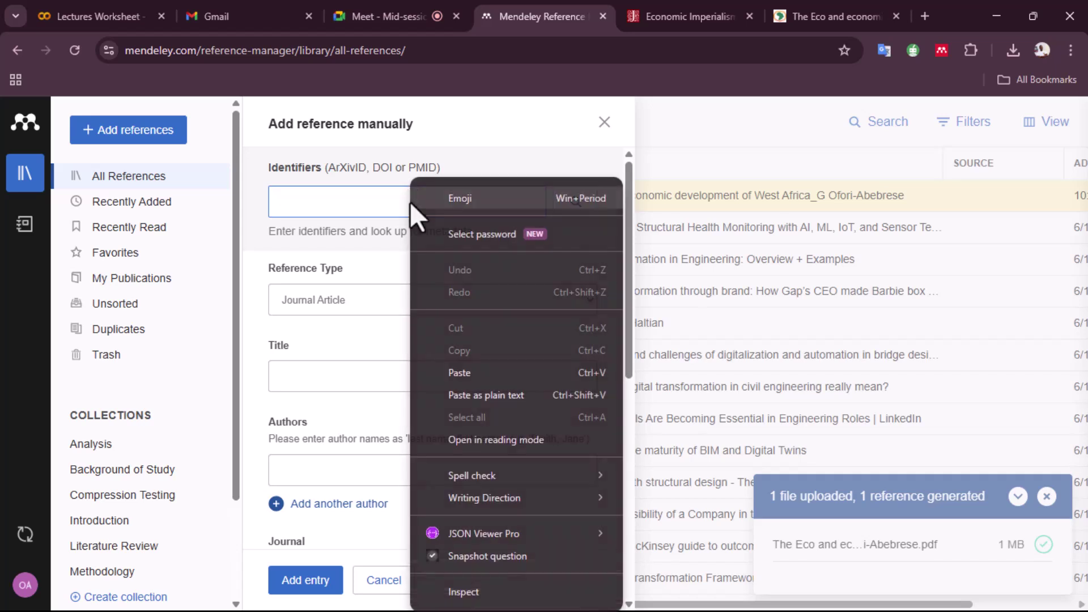
left_click(454, 374)
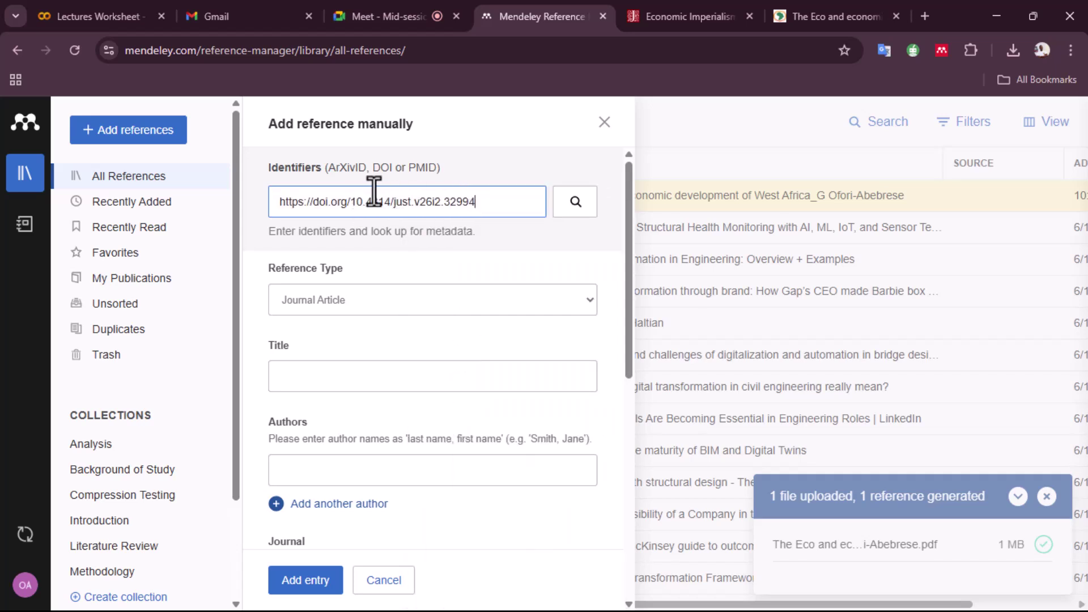
left_click(585, 204)
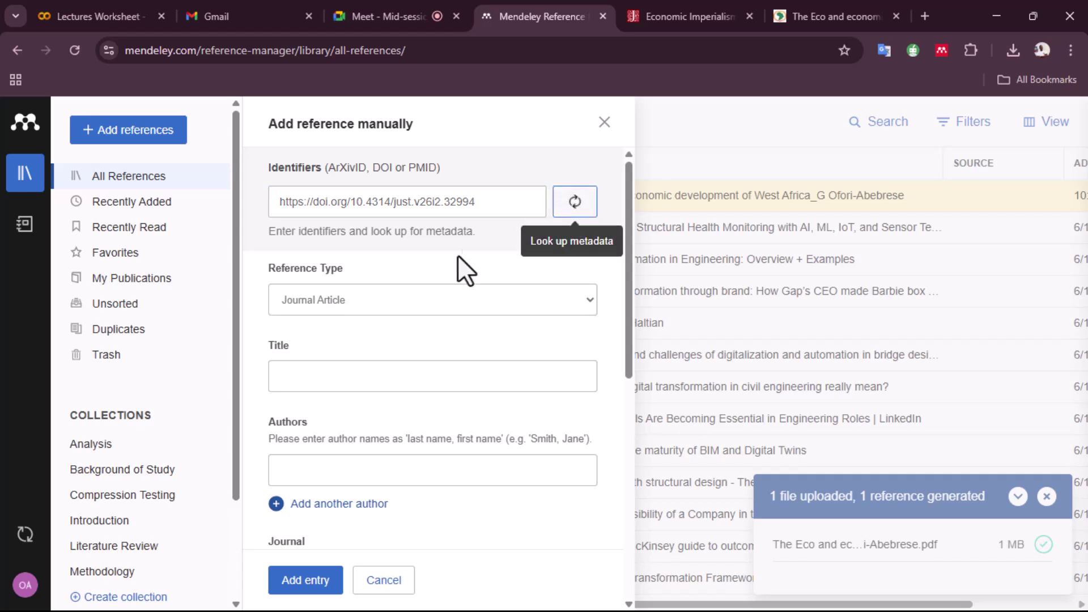
Check the reference fields populated from the DOI and add the entry to the library
scroll(462, 295, "down", 2)
scroll(460, 295, "up", 2)
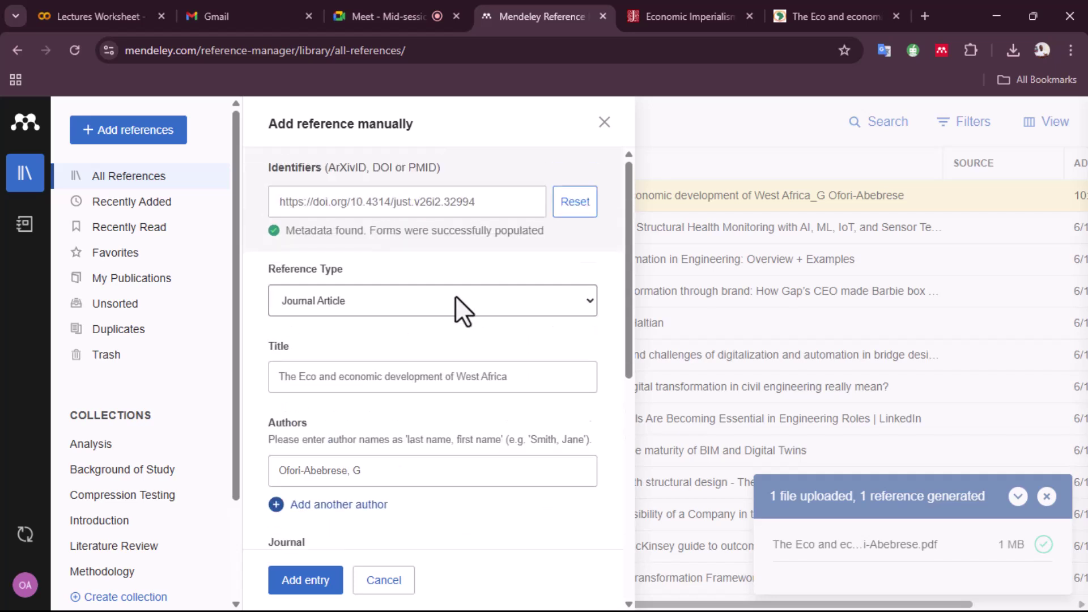
scroll(340, 374, "down", 2)
scroll(348, 378, "down", 5)
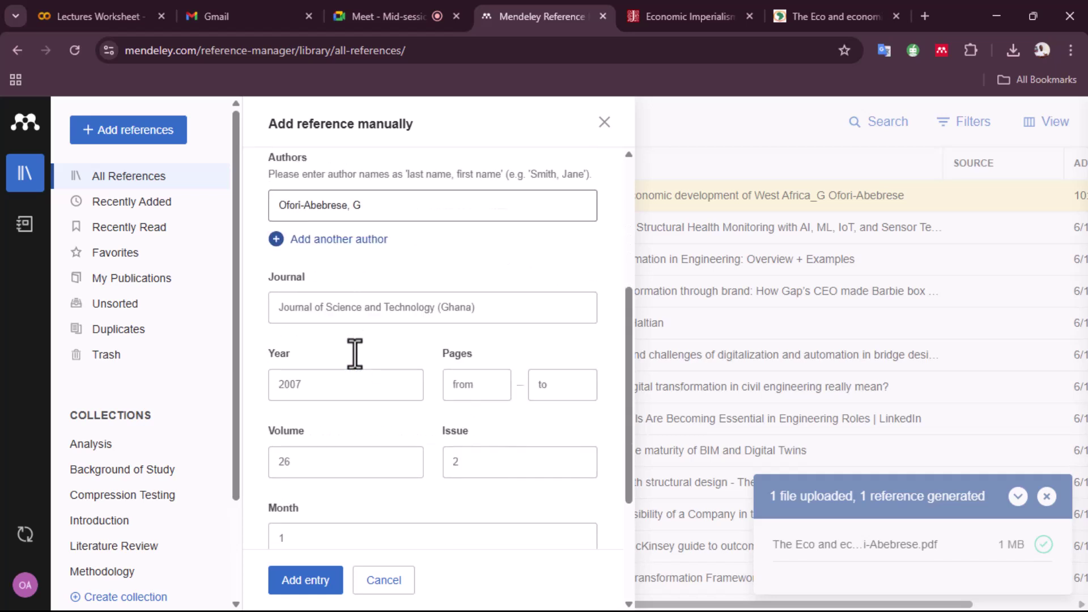
scroll(342, 506, "up", 8)
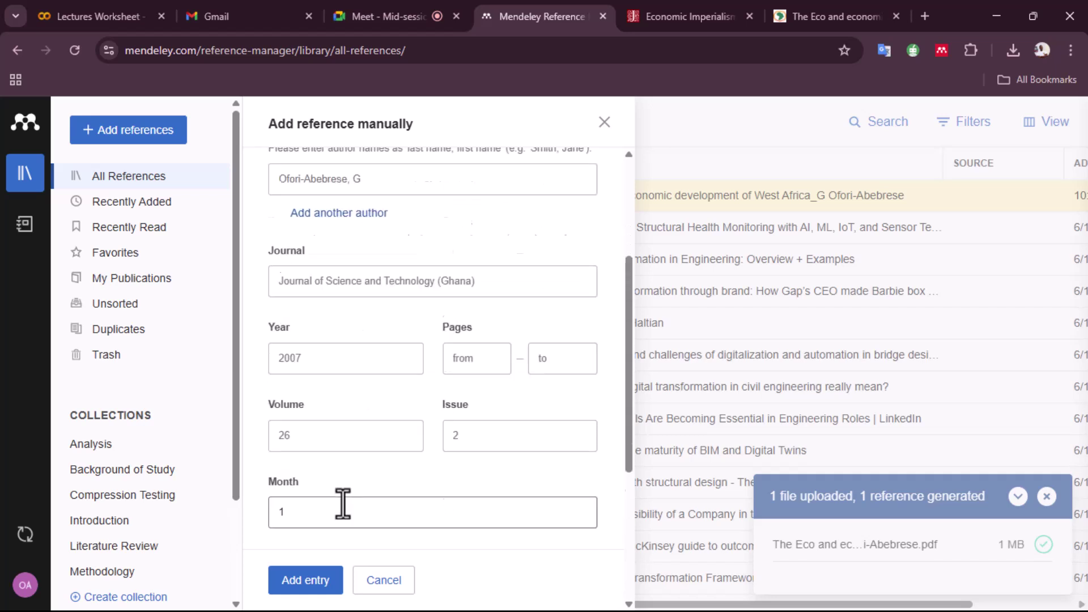
scroll(399, 356, "down", 4)
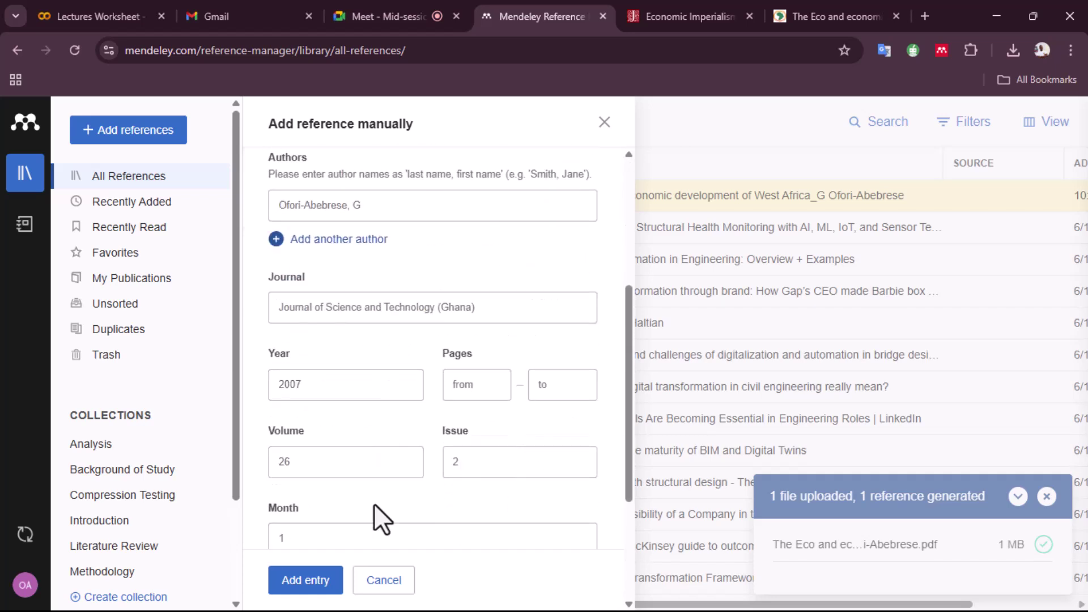
scroll(389, 498, "up", 4)
scroll(406, 399, "down", 2)
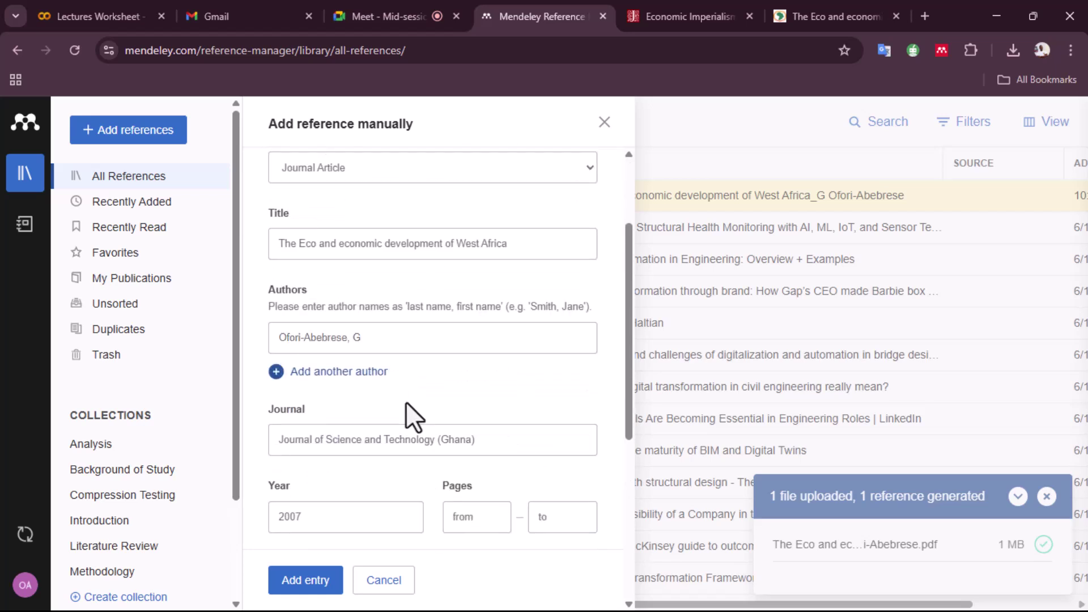
scroll(420, 266, "up", 2)
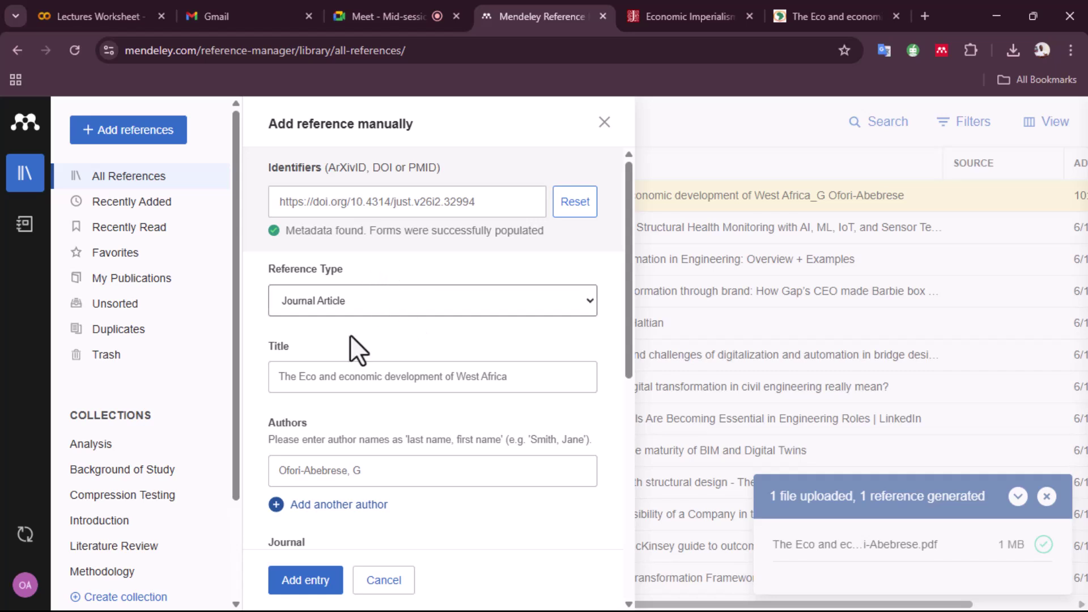
left_click(307, 580)
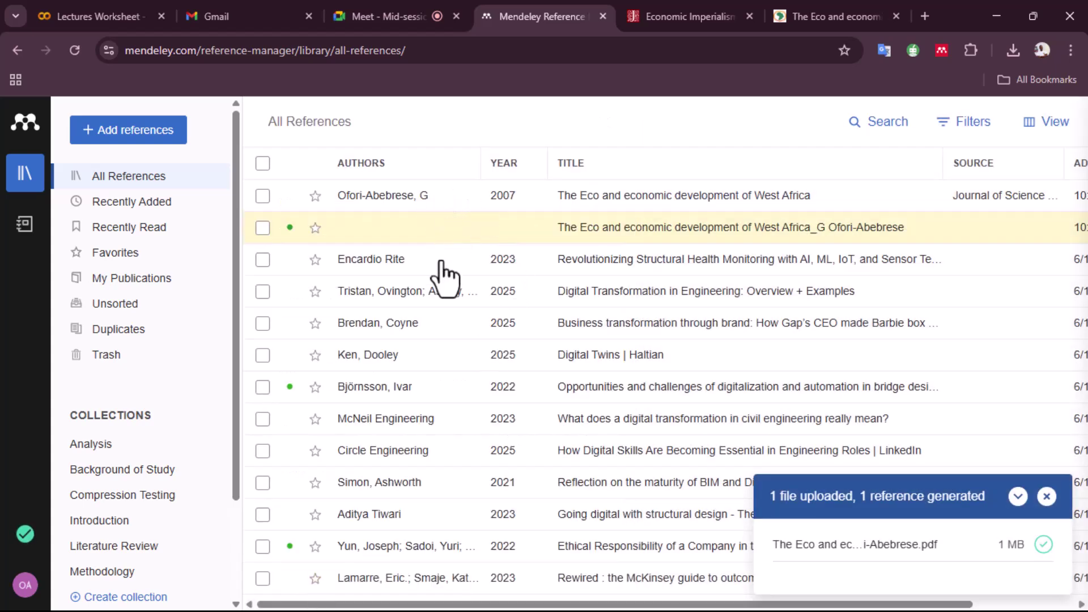
Examine the PDF-imported Eco reference in the library, from its list columns to its key information and identifiers, and dismiss the upload notification
left_click_drag(714, 604, 902, 606)
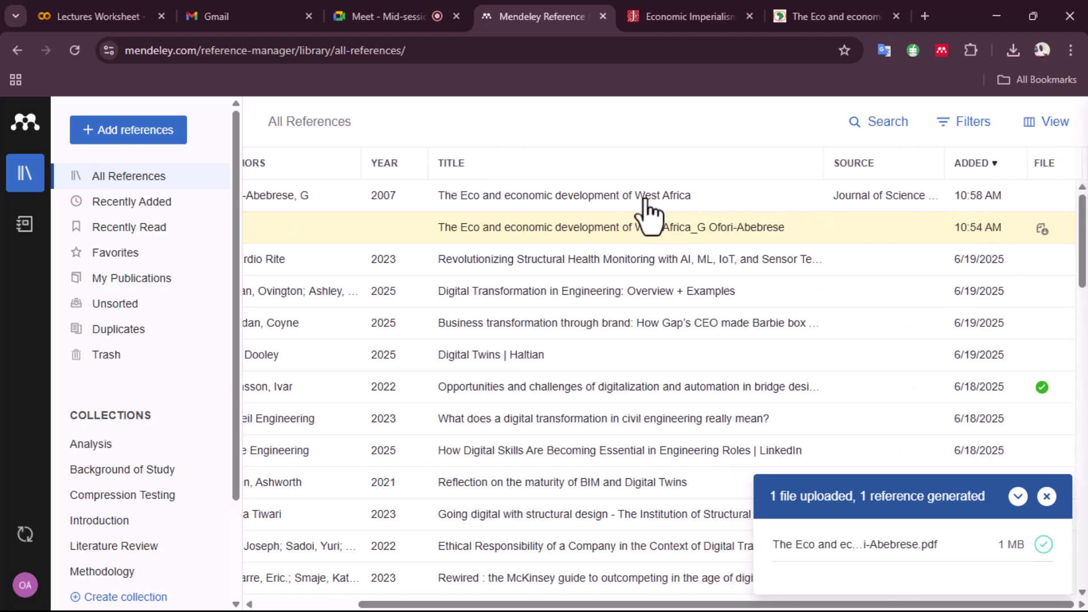
left_click_drag(590, 604, 462, 605)
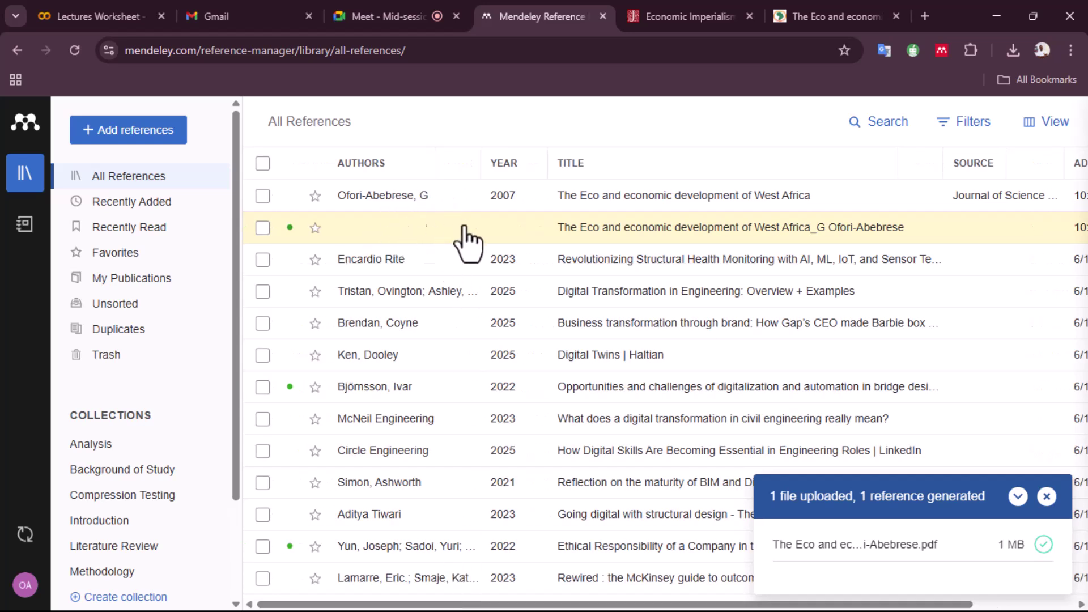
left_click(399, 238)
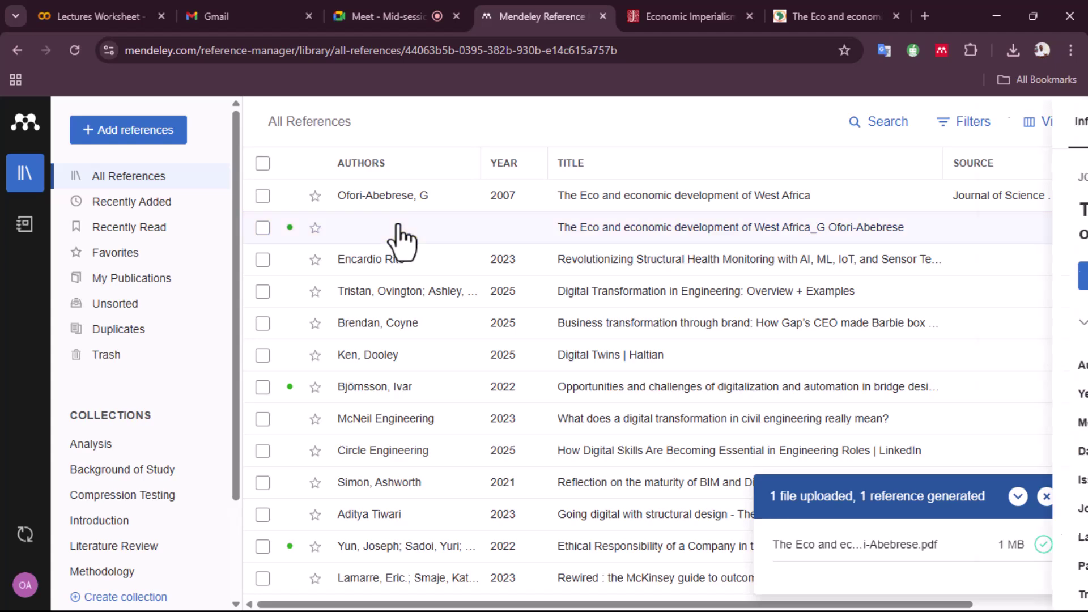
scroll(853, 408, "down", 6)
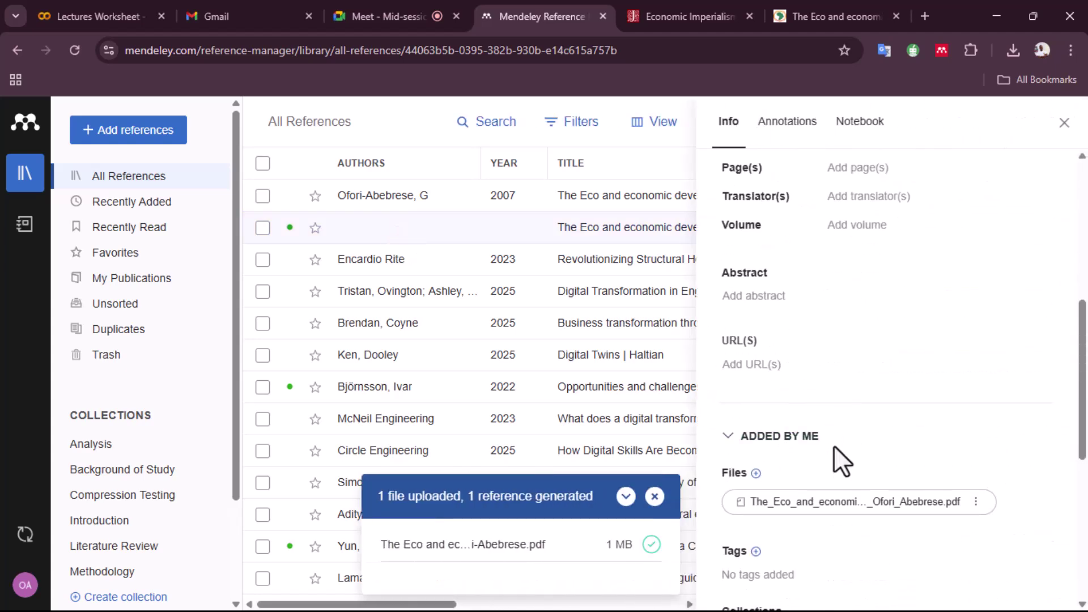
scroll(834, 446, "up", 6)
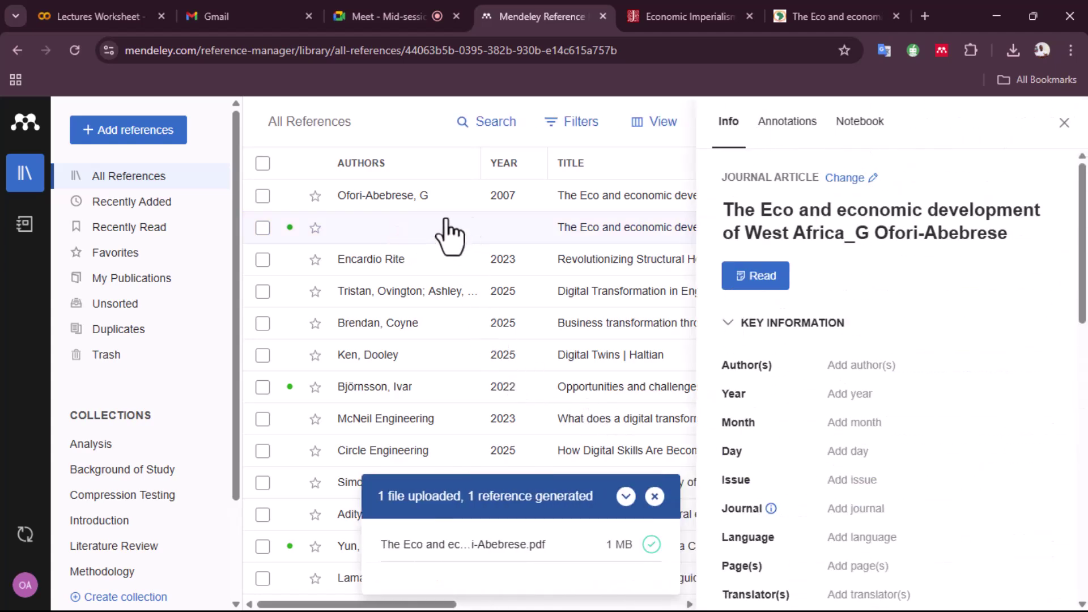
scroll(806, 283, "down", 2)
scroll(794, 386, "down", 6)
scroll(784, 457, "down", 4)
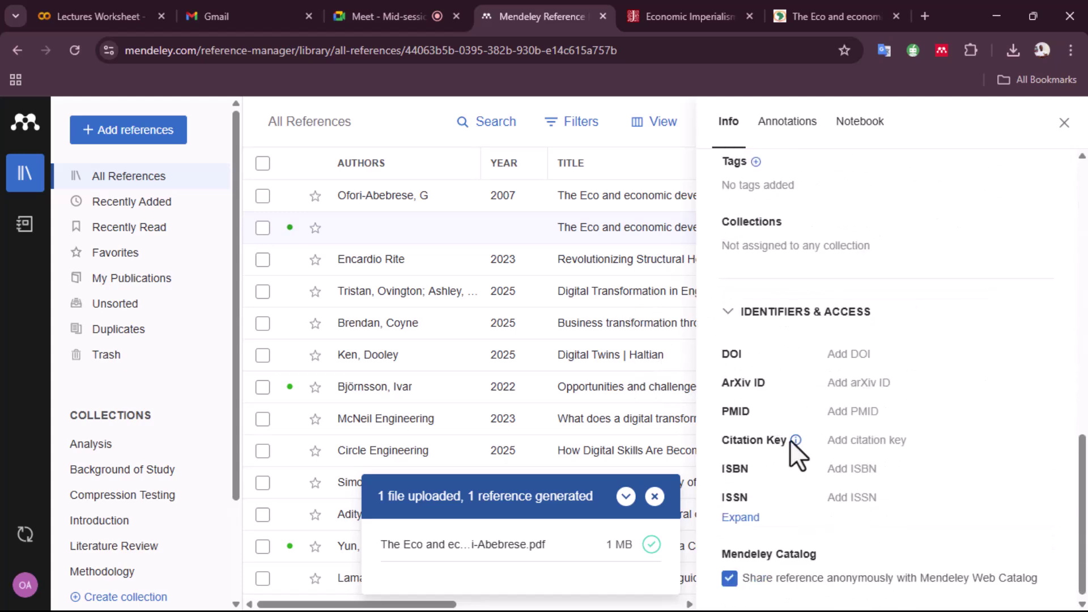
scroll(790, 441, "up", 8)
scroll(894, 292, "up", 2)
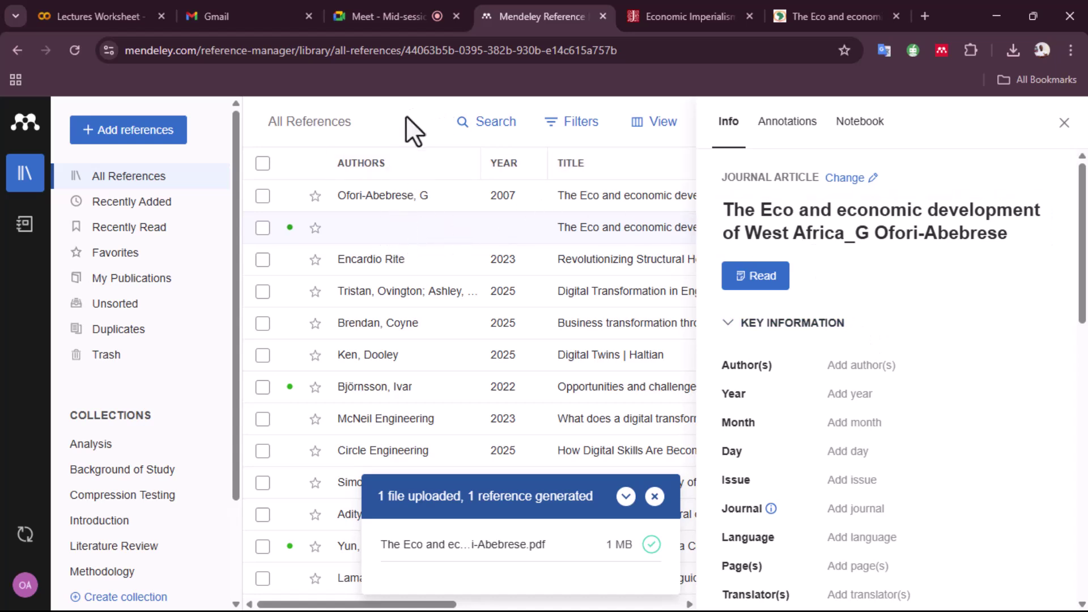
left_click(1064, 123)
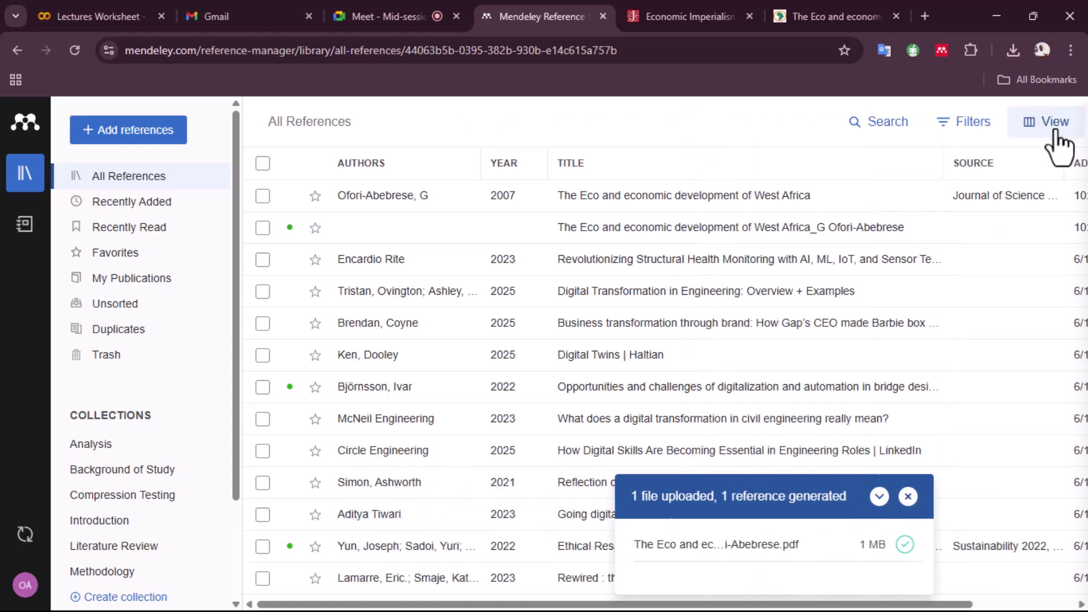
left_click(1047, 496)
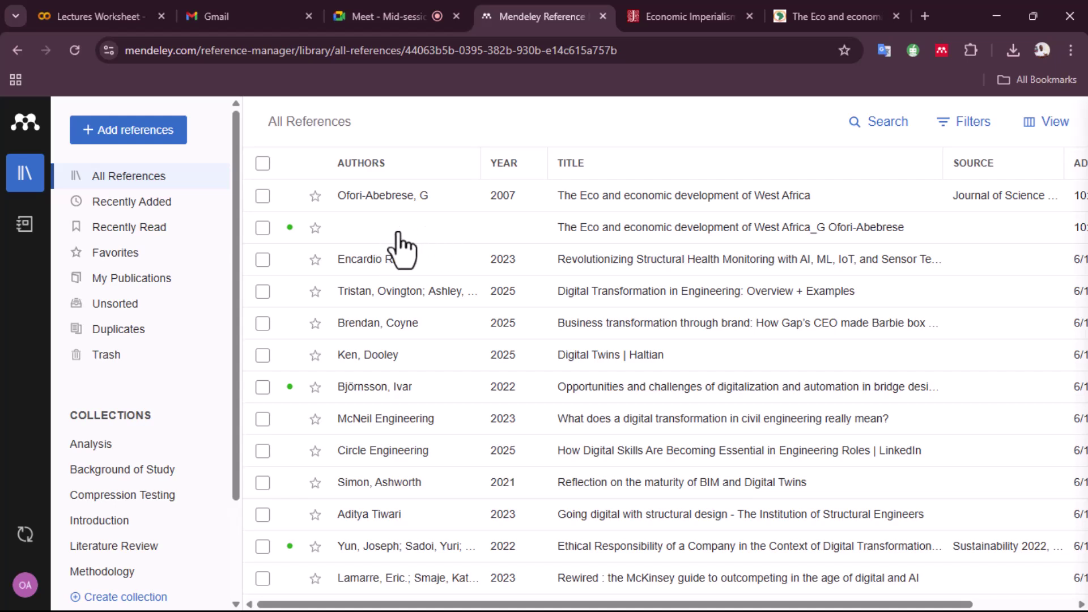
Compare the key information of the PDF-imported and DOI-added Eco references, and display the recently added references
left_click(399, 233)
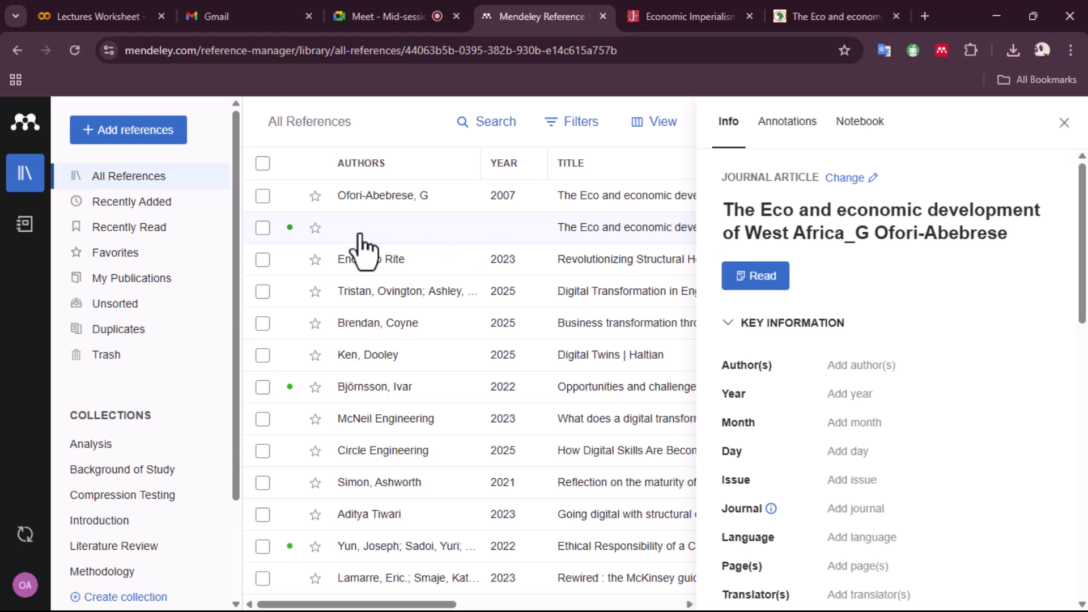
left_click(1065, 123)
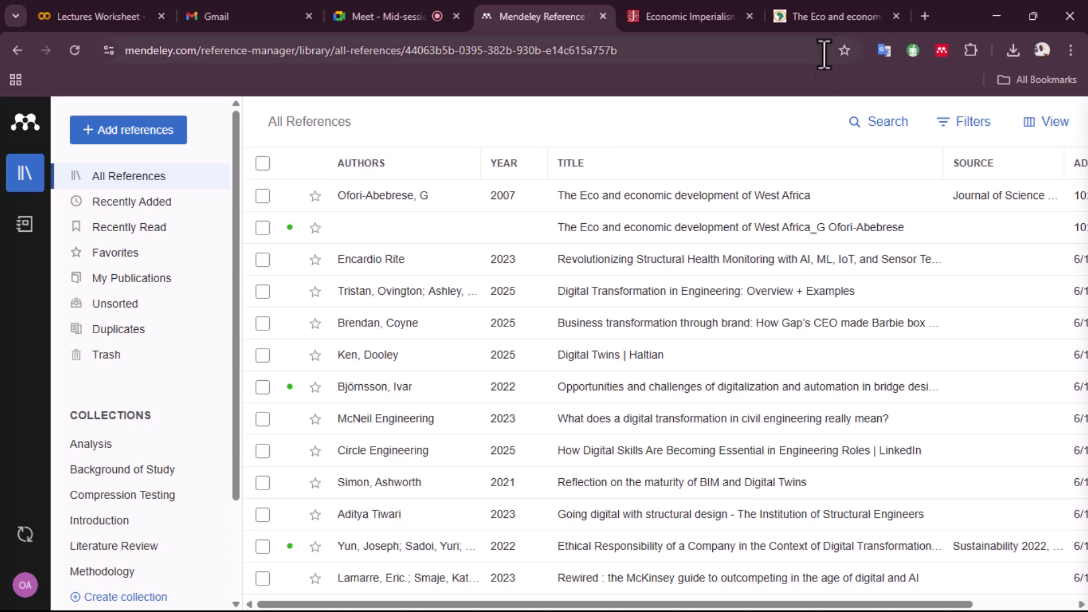
left_click(407, 204)
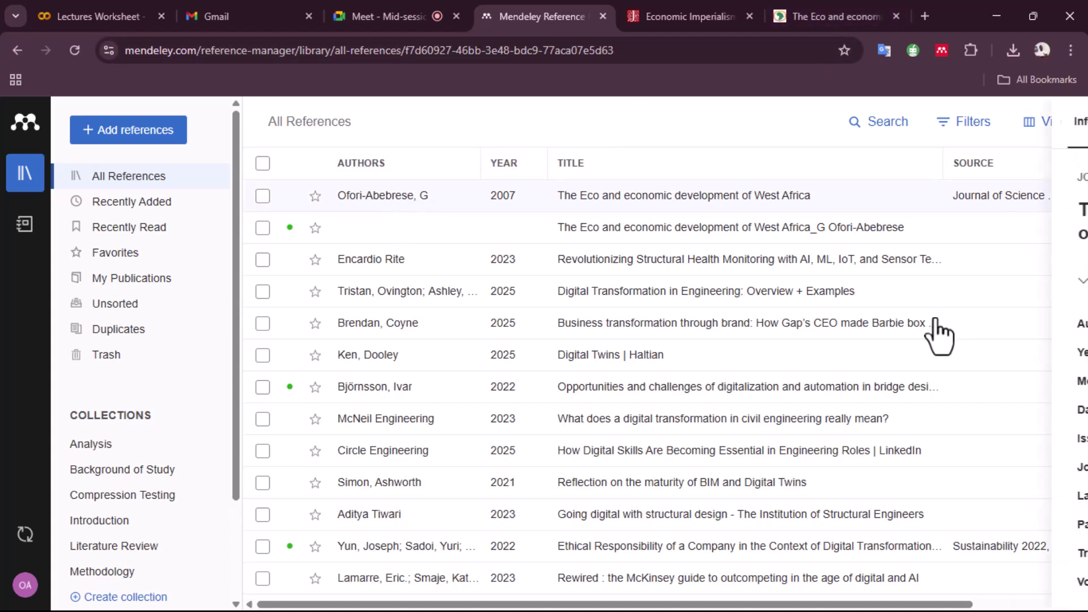
scroll(863, 363, "down", 5)
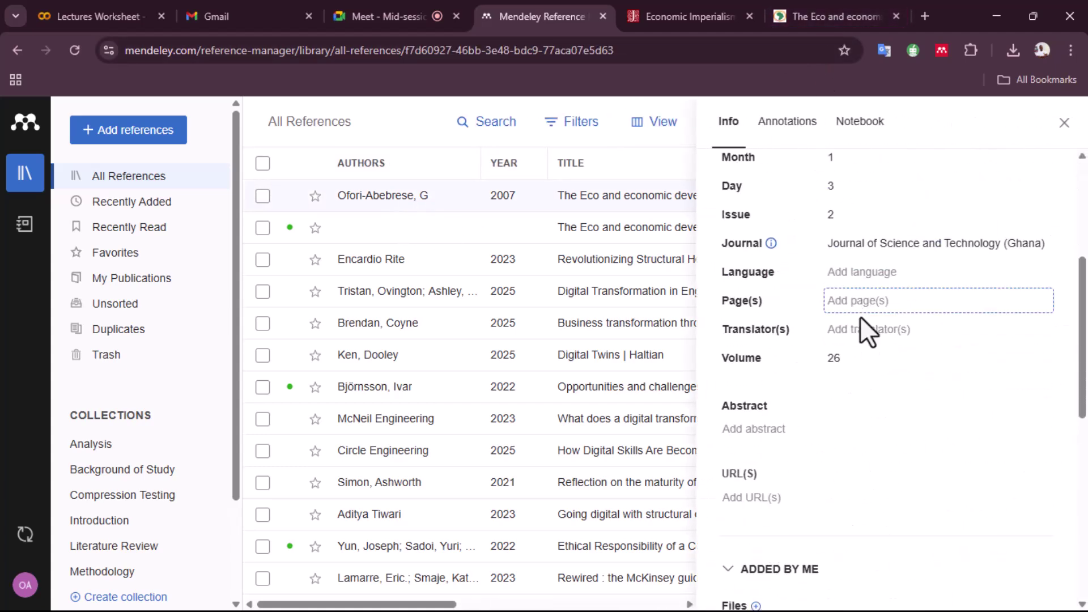
left_click(1064, 123)
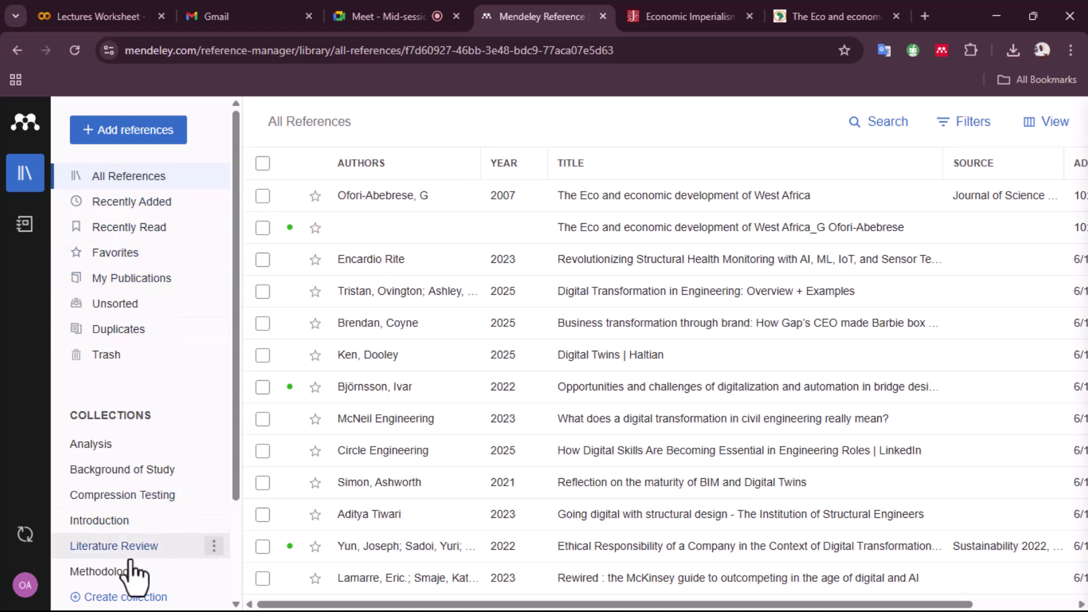
left_click(128, 206)
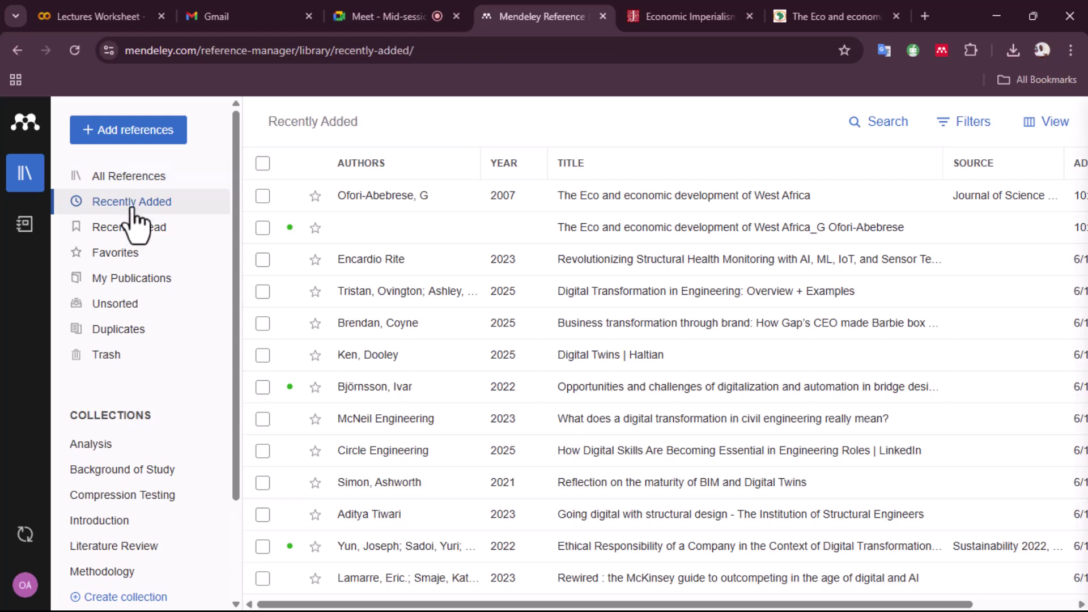
Mark the 2007 reference The Eco and economic development of West Africa as a favorite and display the favorite references
left_click(129, 254)
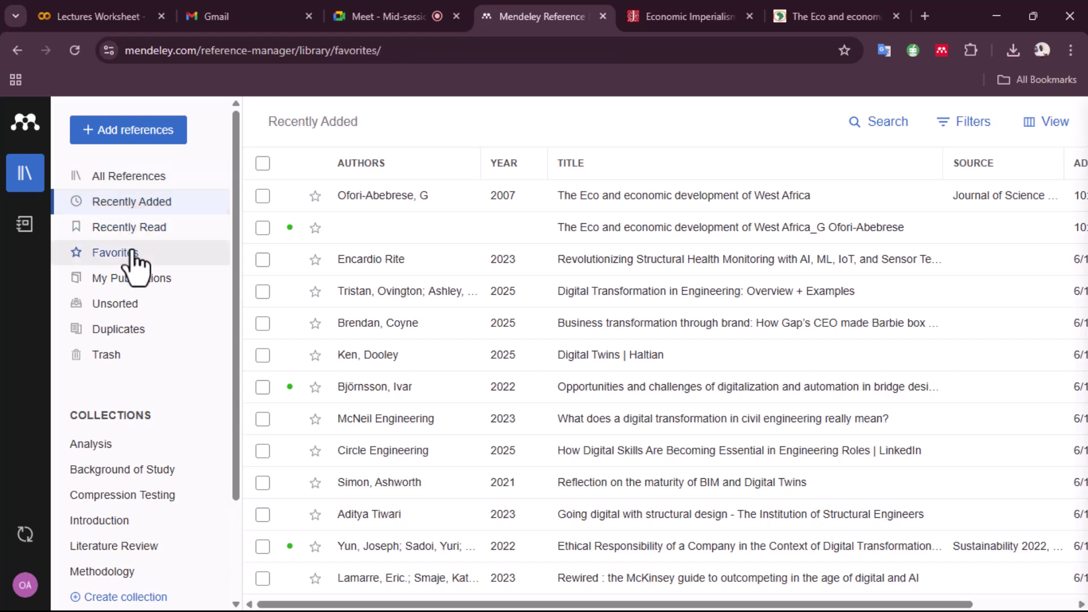
left_click(130, 205)
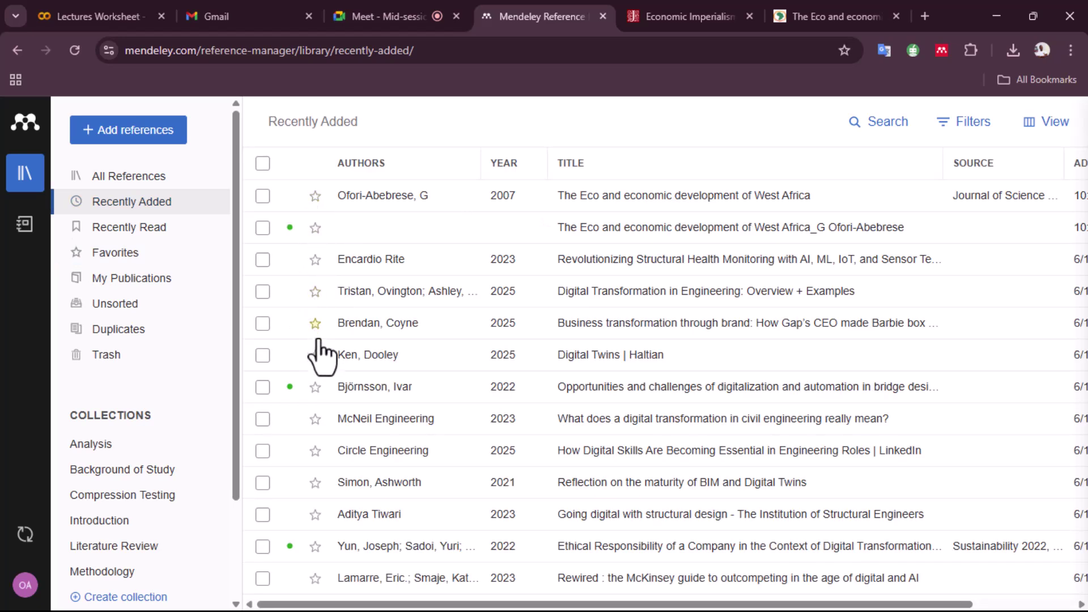
left_click(315, 196)
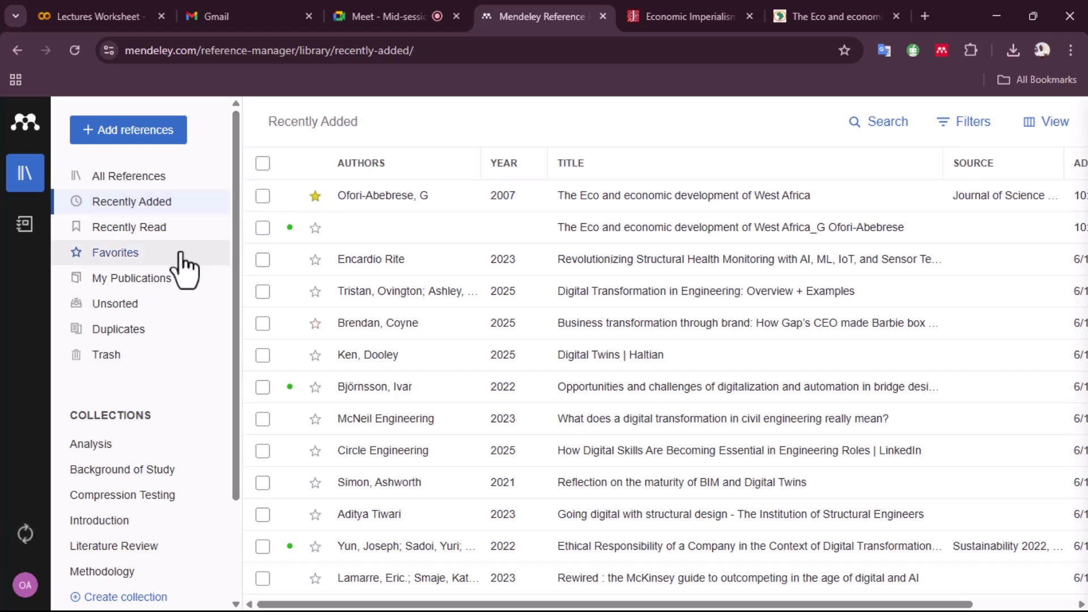
left_click(136, 254)
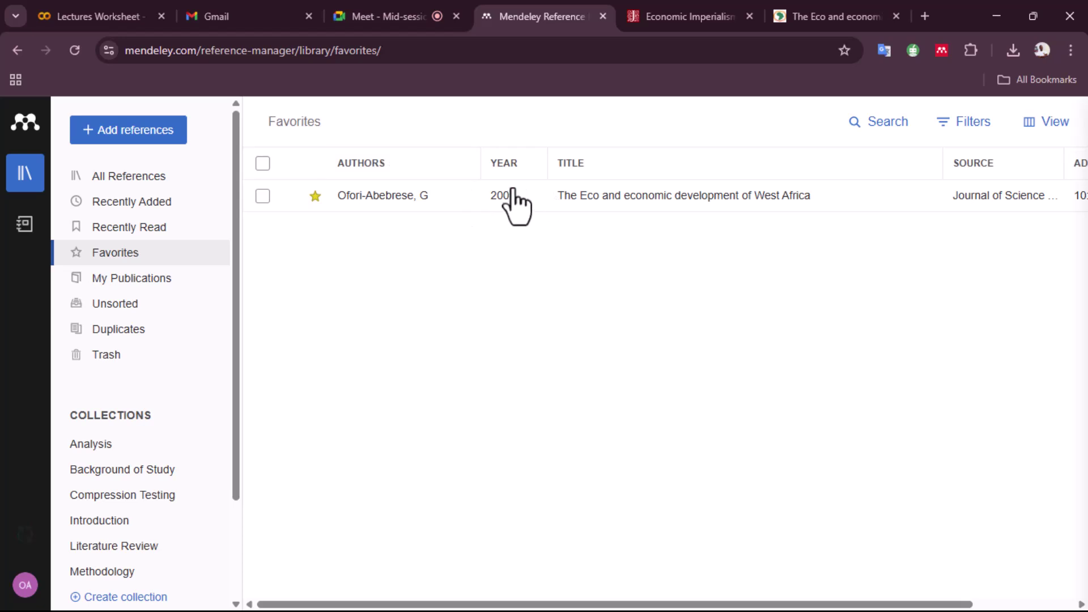
Look through the My Publications, Unsorted and Duplicates views, and skim the list of trashed references
left_click(122, 281)
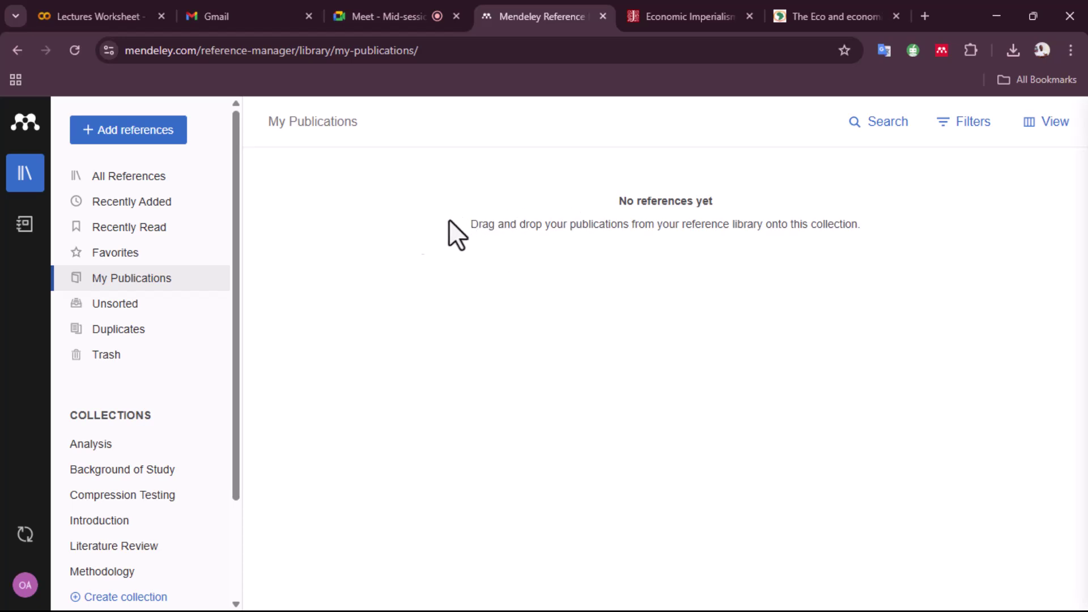
left_click(149, 305)
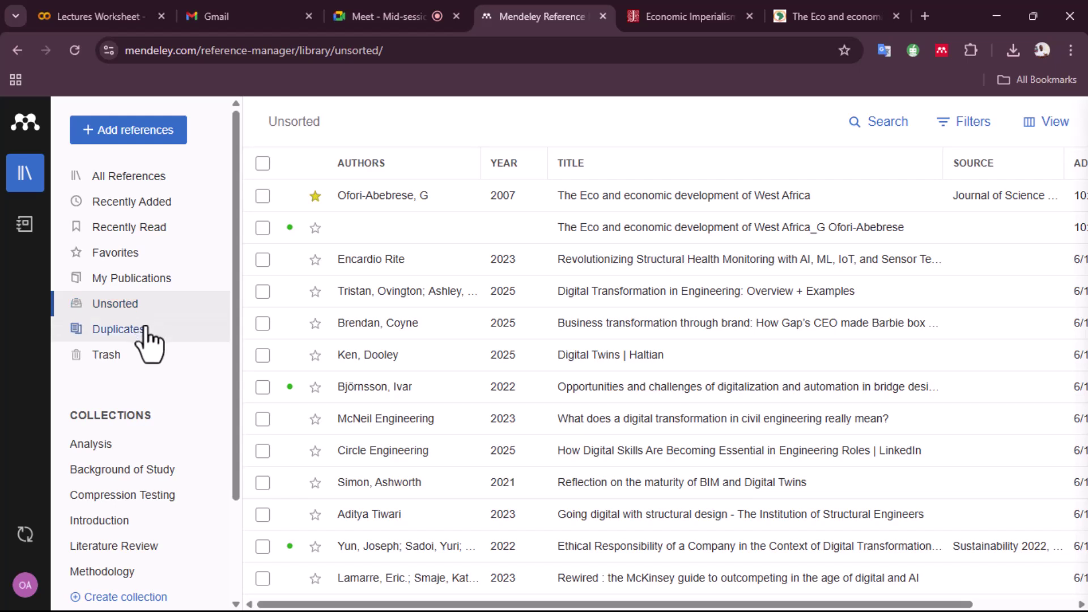
left_click(140, 335)
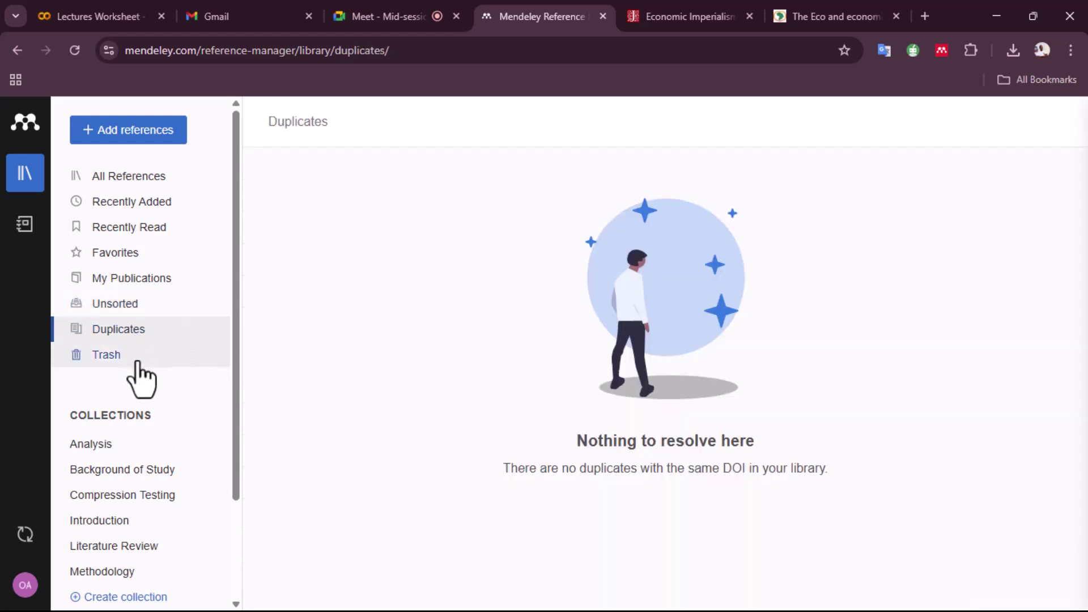
scroll(448, 340, "down", 15)
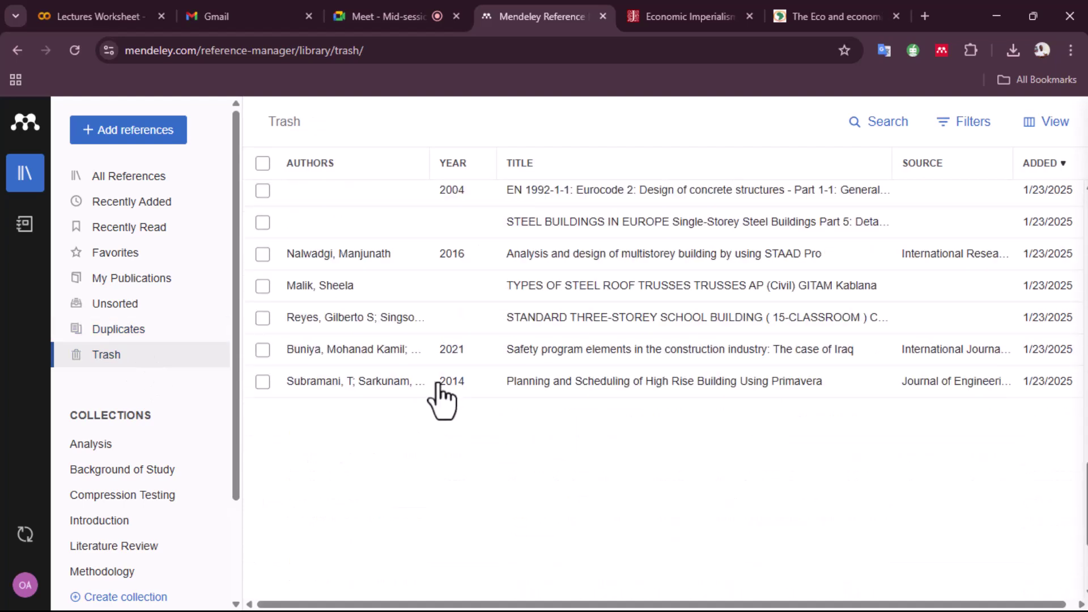
scroll(448, 371, "up", 10)
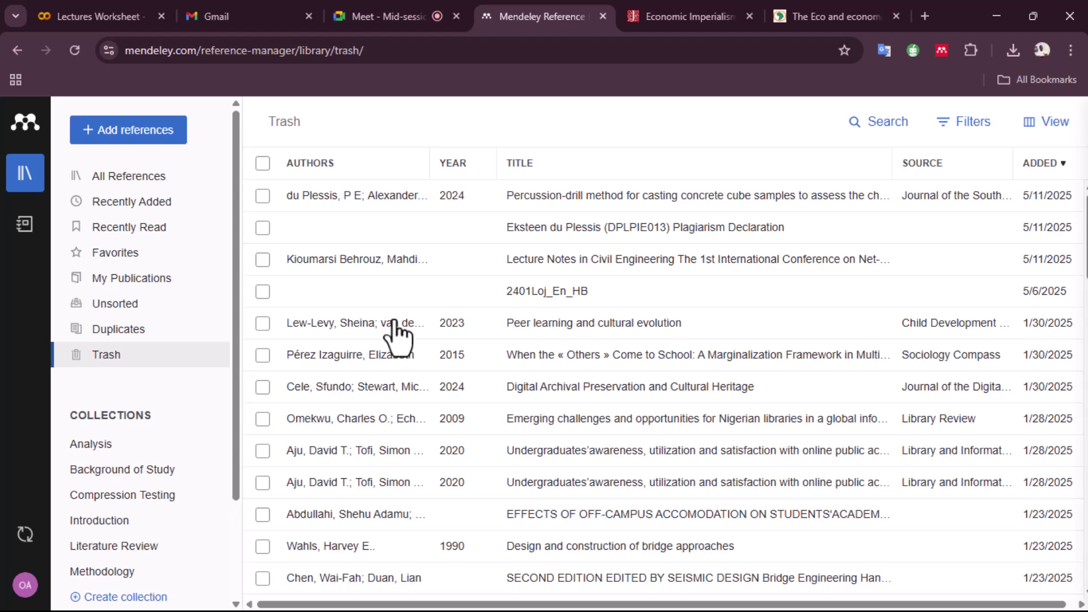
scroll(394, 331, "down", 15)
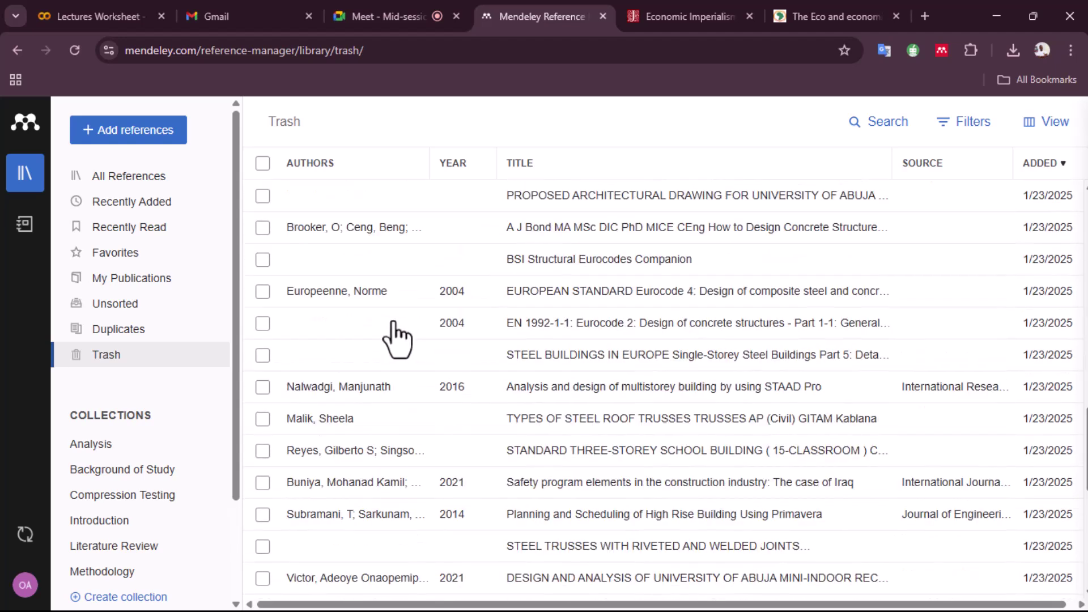
scroll(392, 323, "up", 8)
left_click(175, 352)
scroll(167, 343, "down", 2)
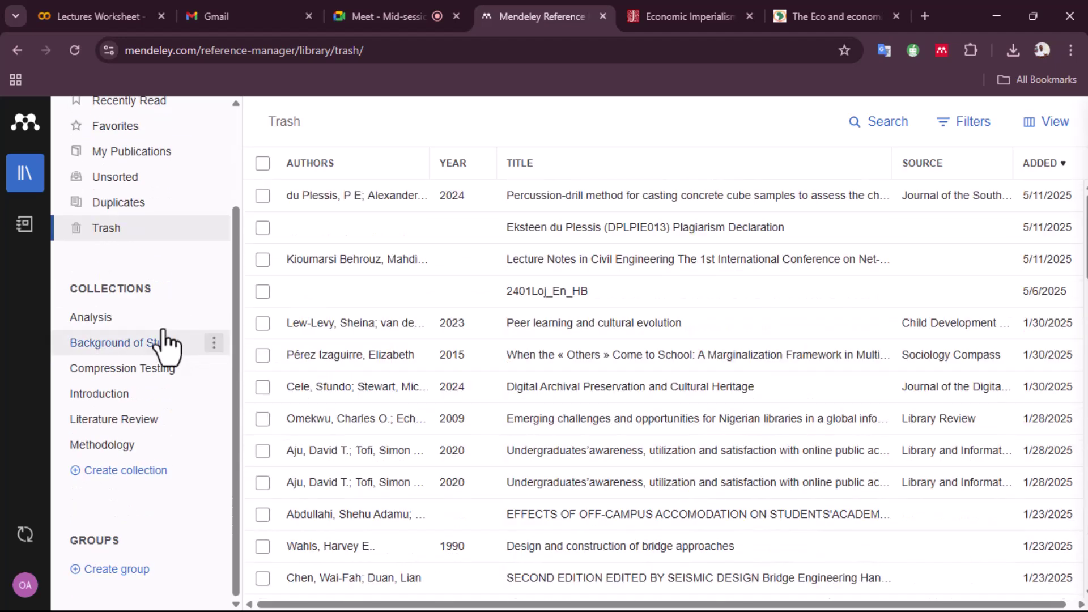
scroll(436, 334, "down", 5)
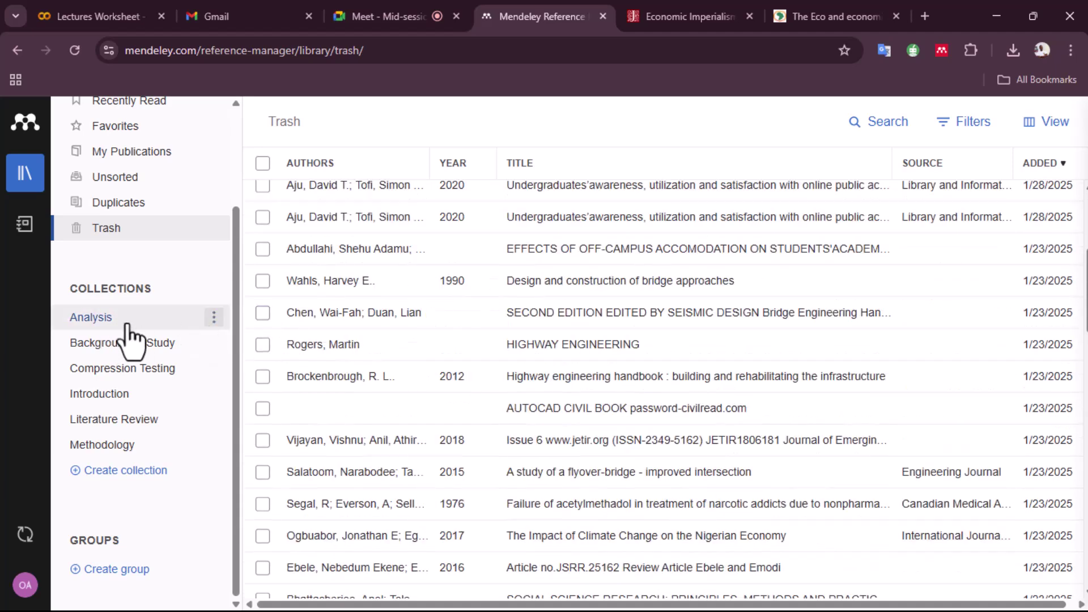
View the Analysis collection's contents, revisit the trashed references for comparison, and return to the Analysis collection
left_click(129, 336)
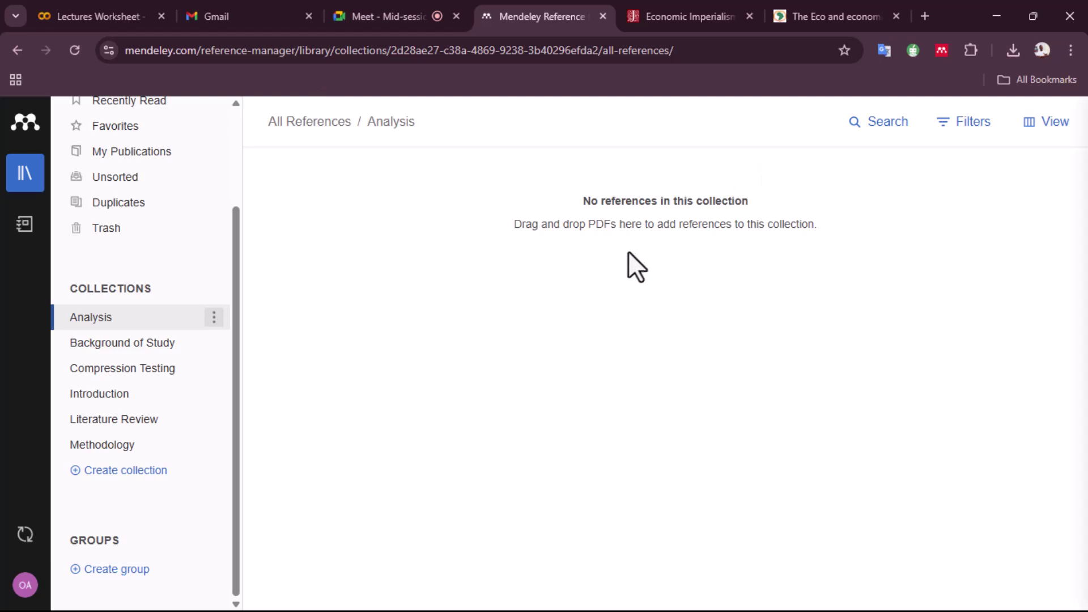
left_click(127, 232)
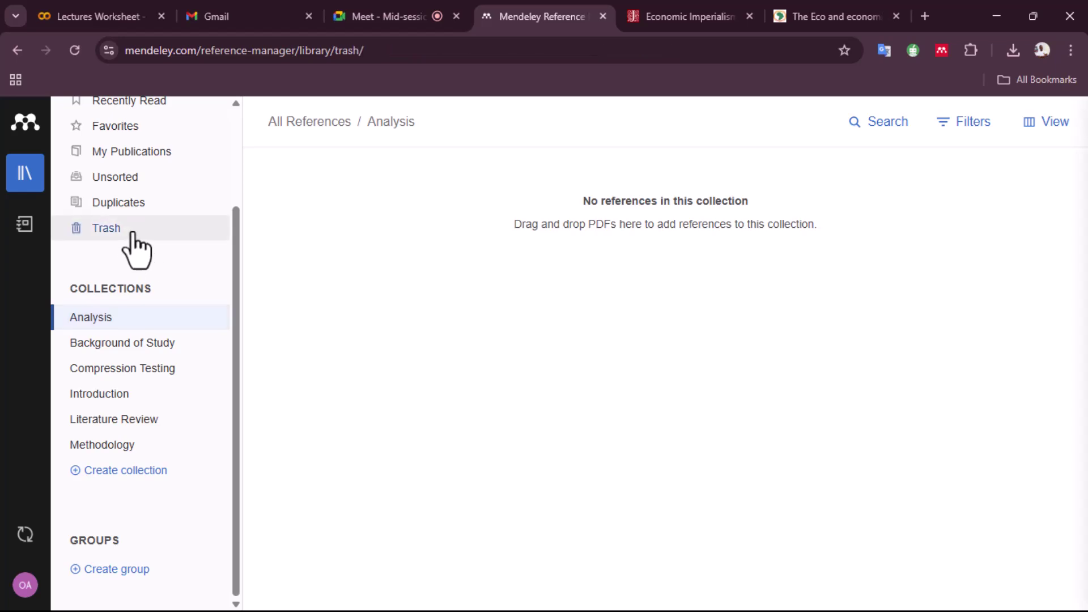
scroll(382, 263, "down", 5)
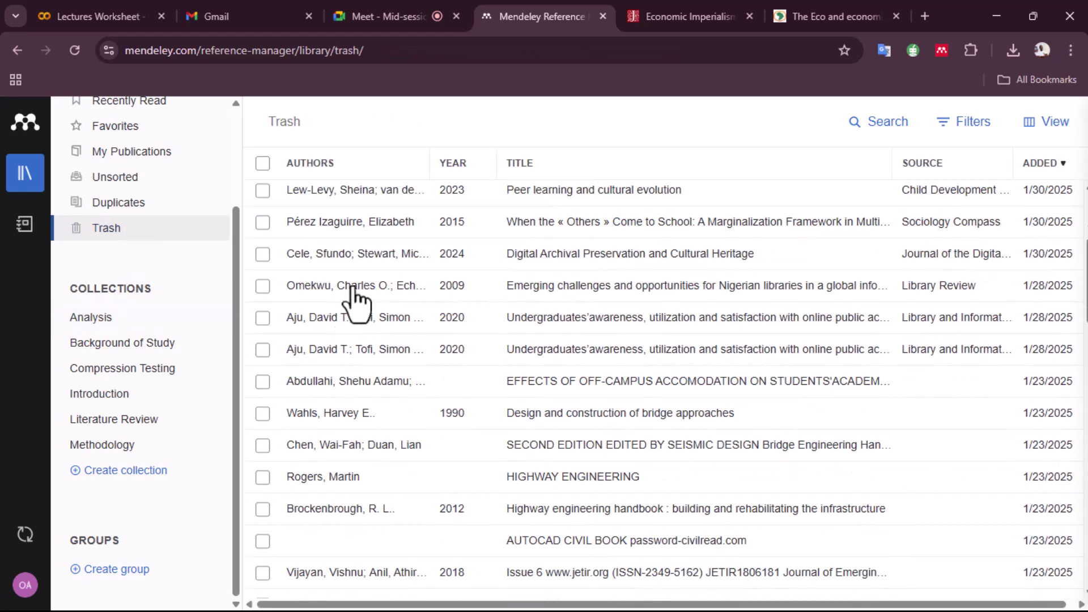
scroll(469, 294, "down", 8)
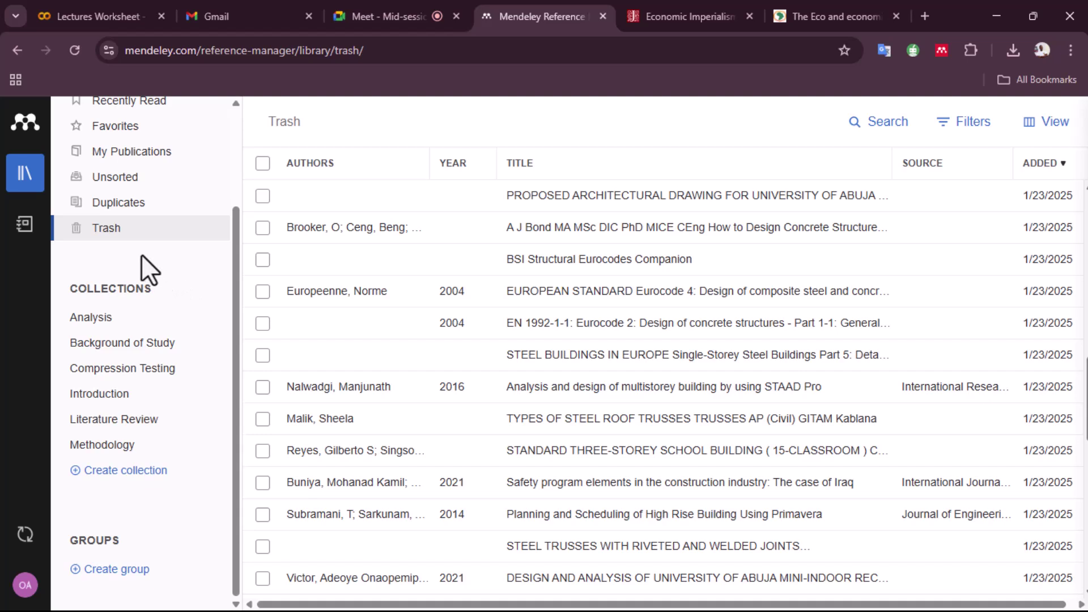
left_click(114, 319)
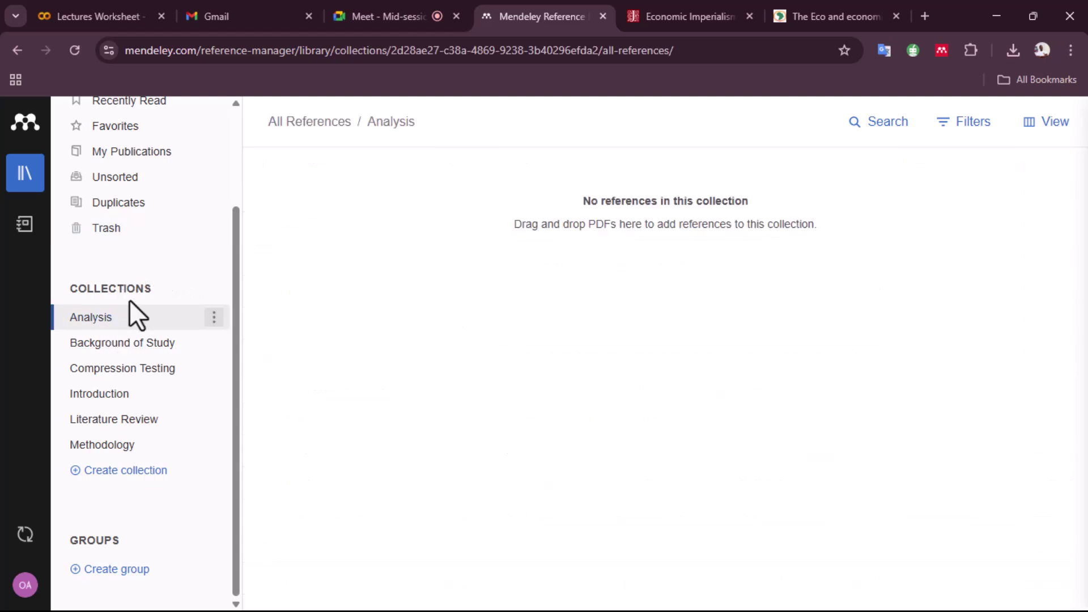
scroll(132, 385, "up", 2)
scroll(133, 340, "down", 2)
Look through the collections from Background of Study to Methodology and return to the references in Background of Study
left_click(123, 343)
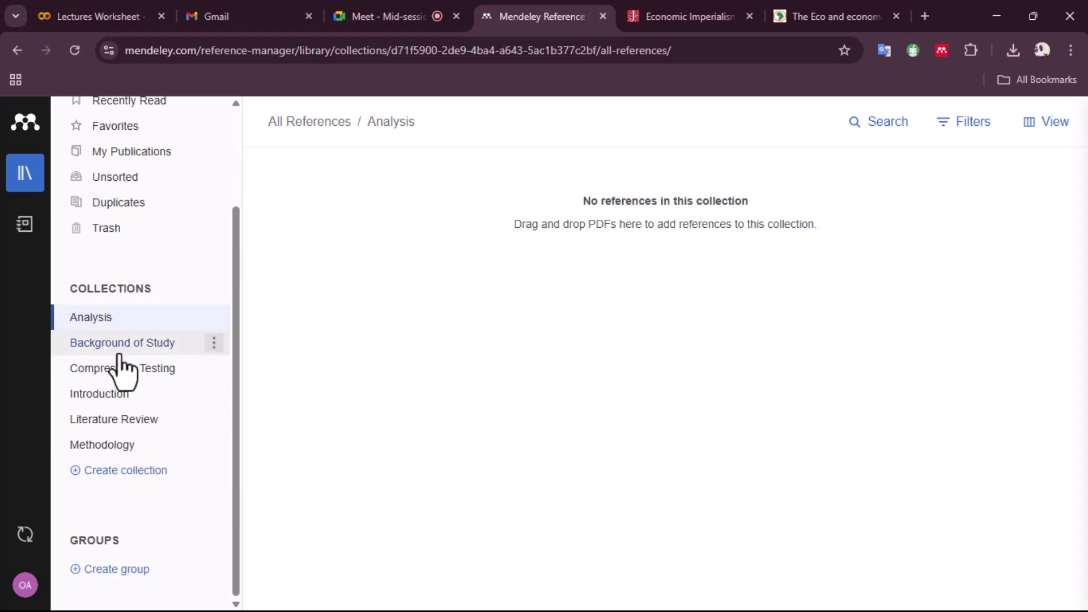
left_click(131, 372)
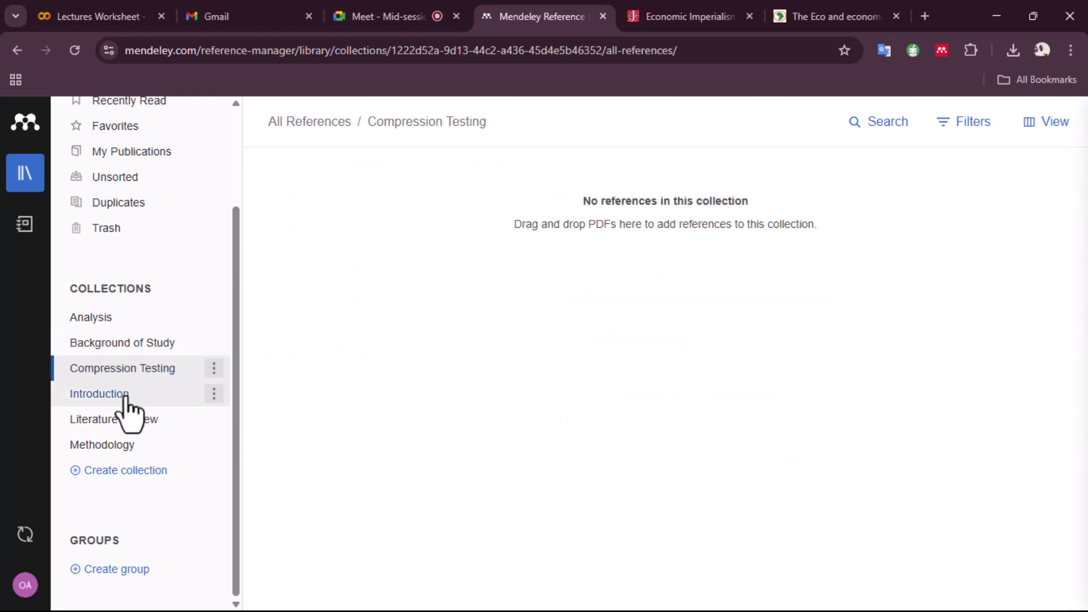
left_click(128, 397)
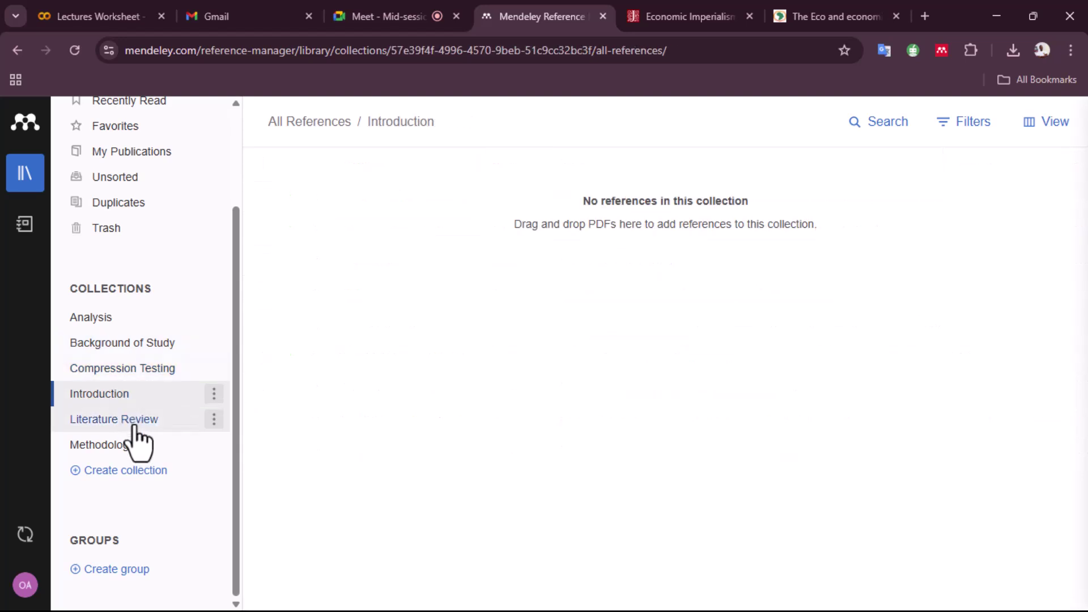
left_click(135, 426)
left_click(130, 451)
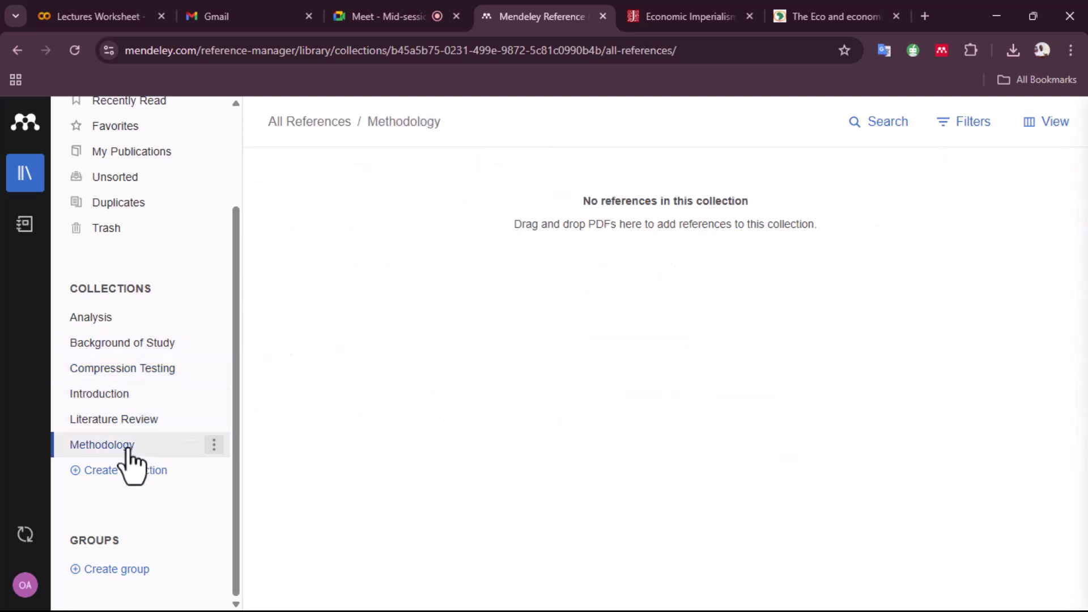
left_click(140, 347)
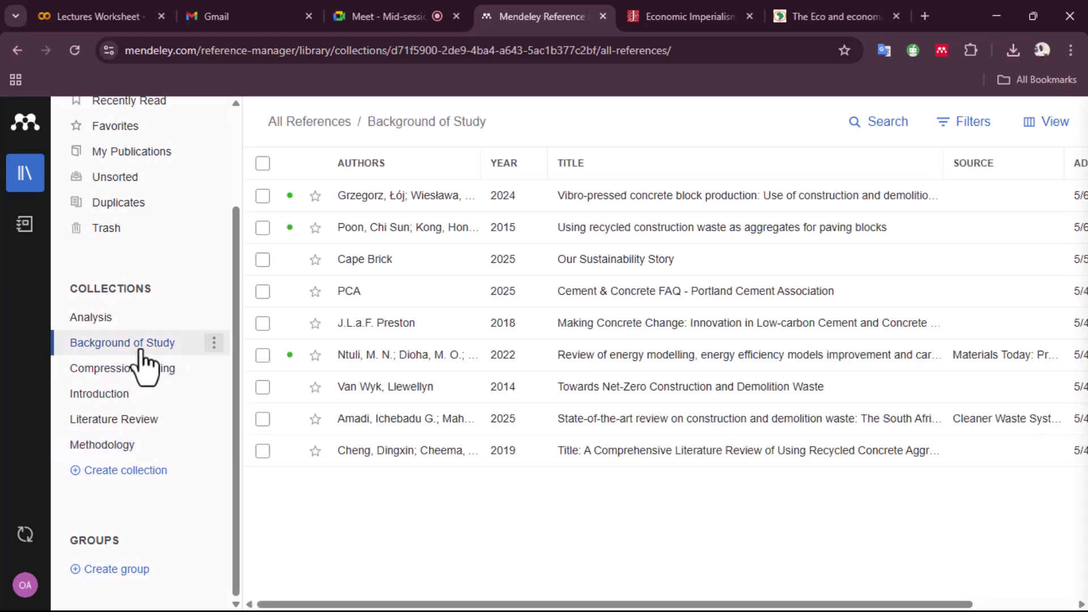
scroll(138, 372, "up", 2)
scroll(138, 368, "down", 2)
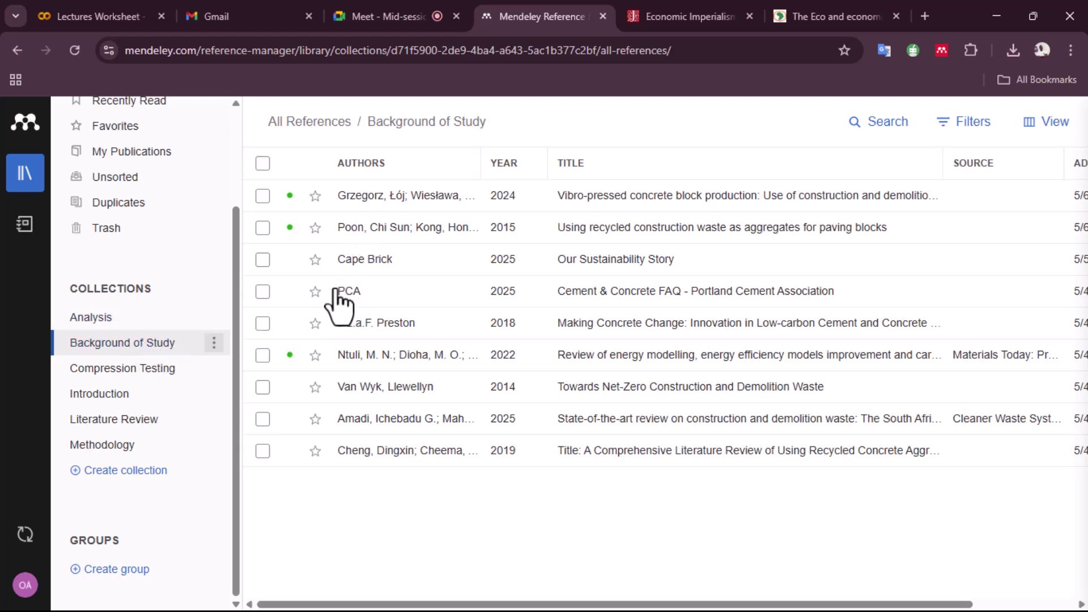
Create a new collection named Problem Statement and open it
left_click(138, 474)
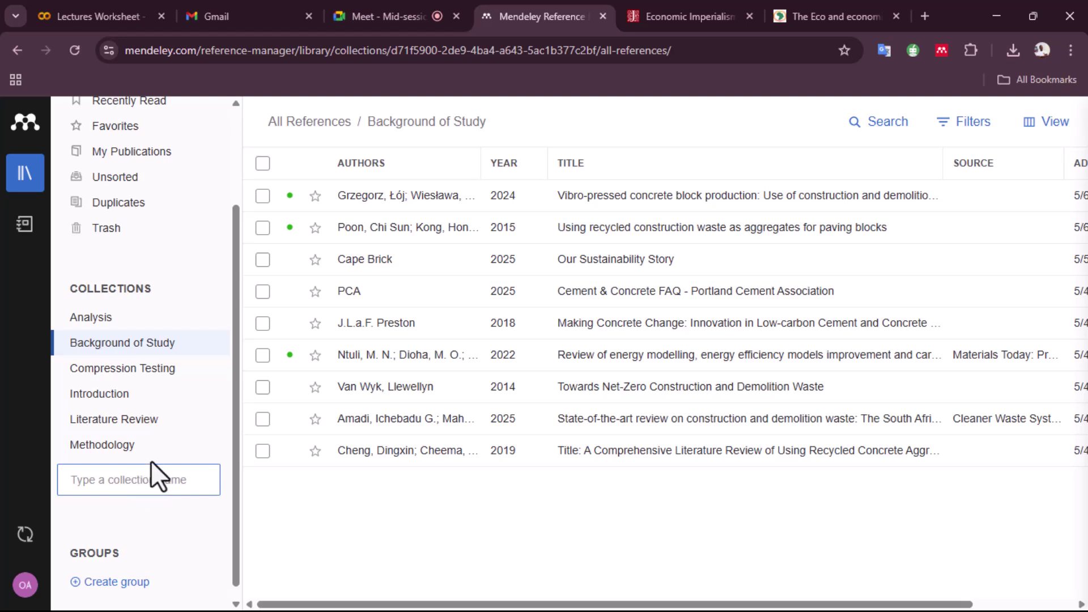
type("Concl")
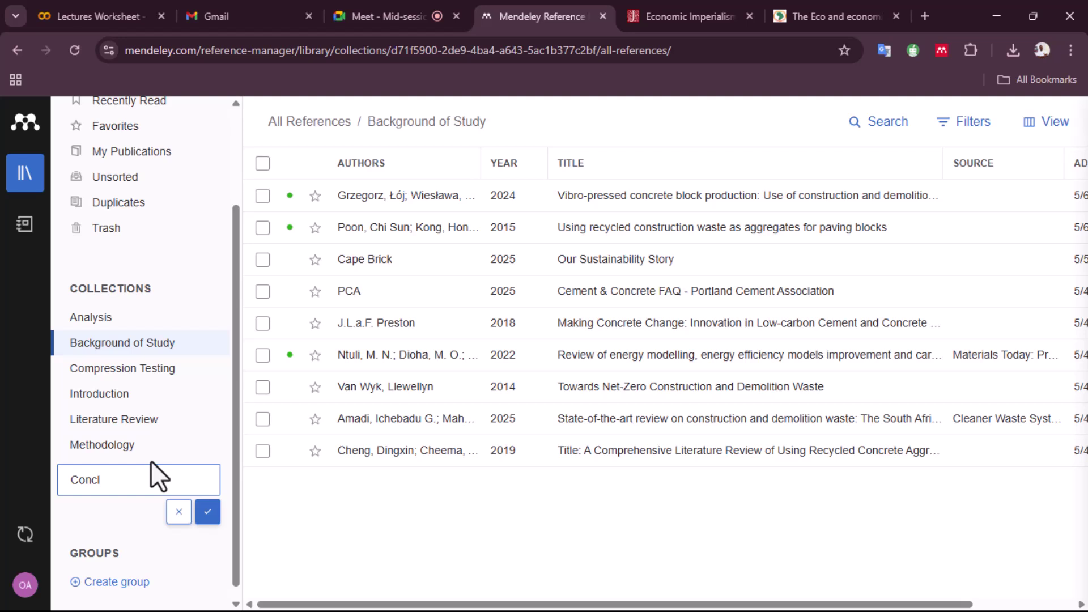
key("BackSpace")
key("BackSpace")
key("BackSpace")
key("BackSpace")
key("BackSpace")
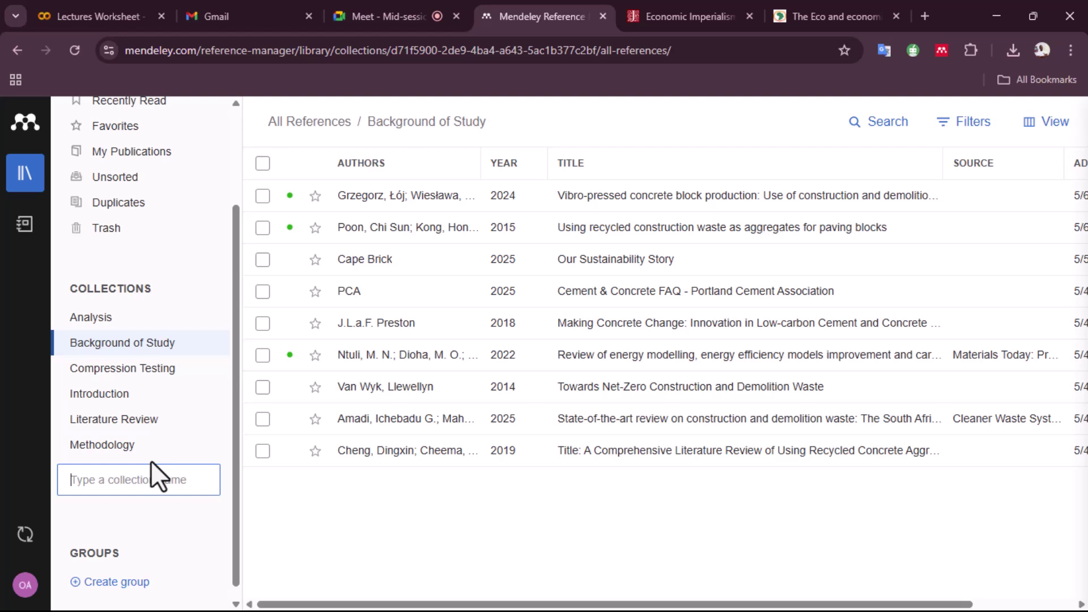
type("pr")
key("BackSpace")
key("BackSpace")
type("Problem ")
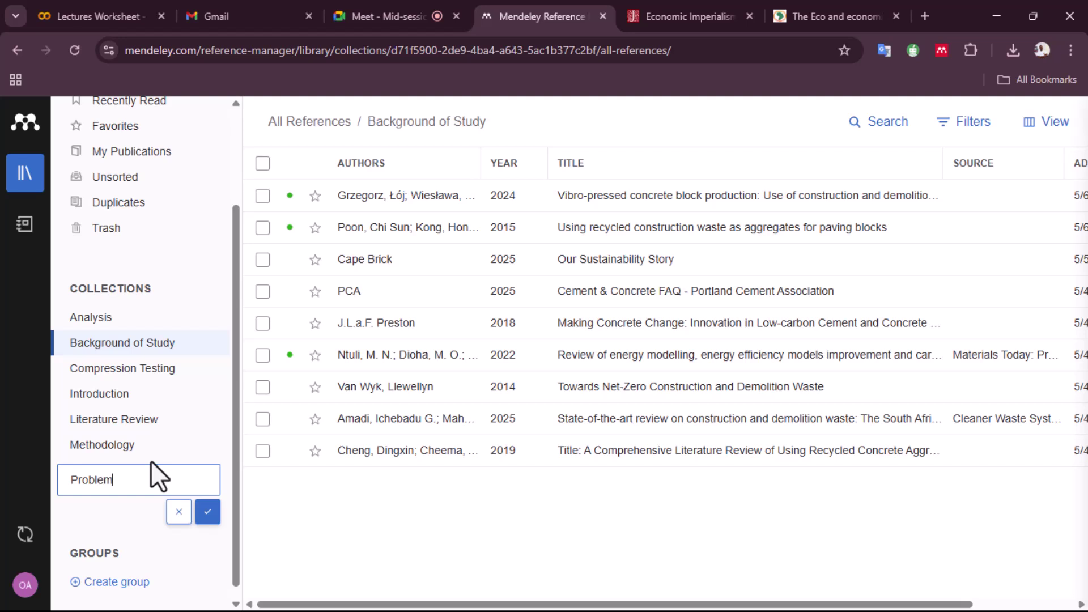
type("Statement")
left_click(207, 512)
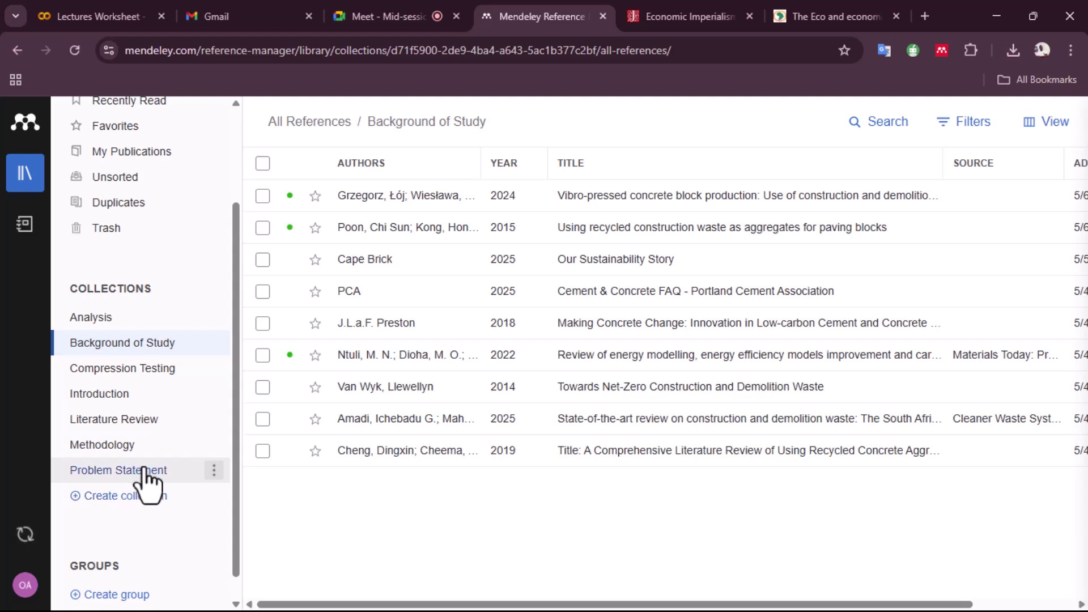
left_click(144, 472)
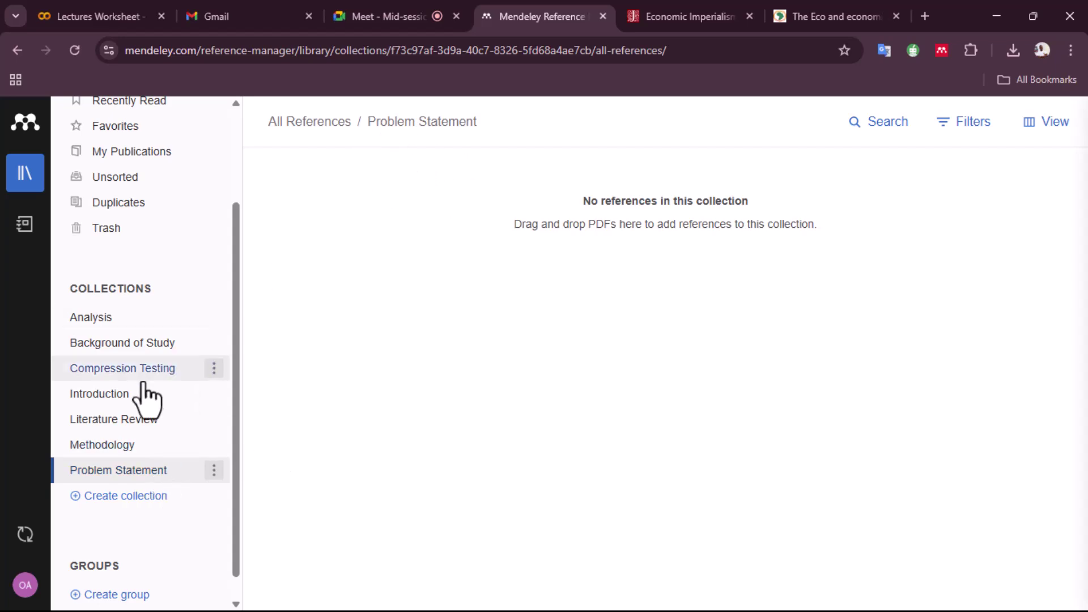
Select the 2007 reference "The Eco and economic development of West Africa" in All References and review its Organize, Mark as, Copy as and Export options
scroll(133, 453, "up", 3)
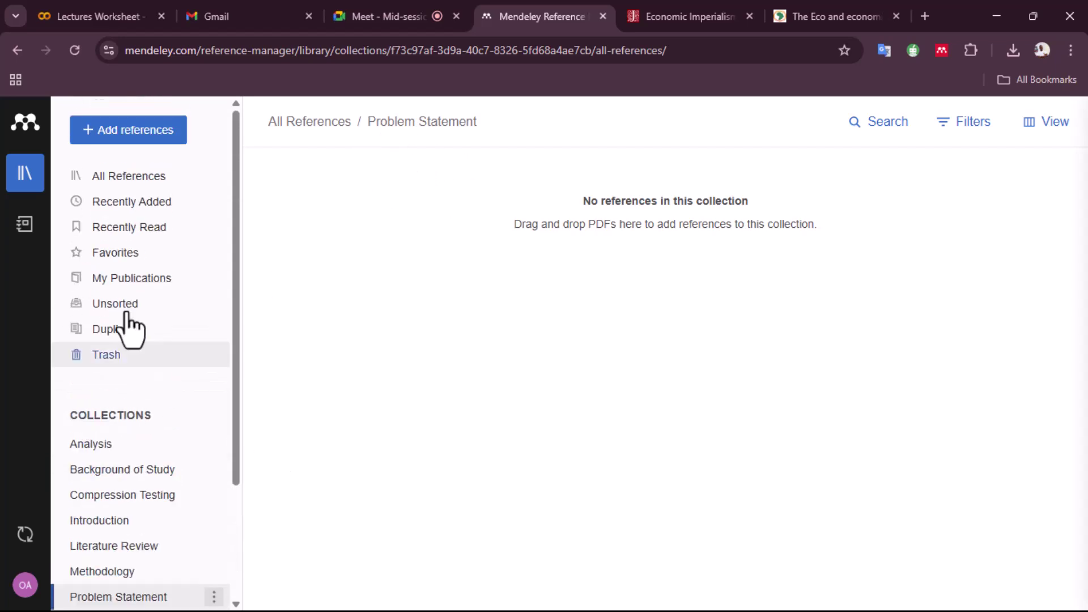
left_click(145, 181)
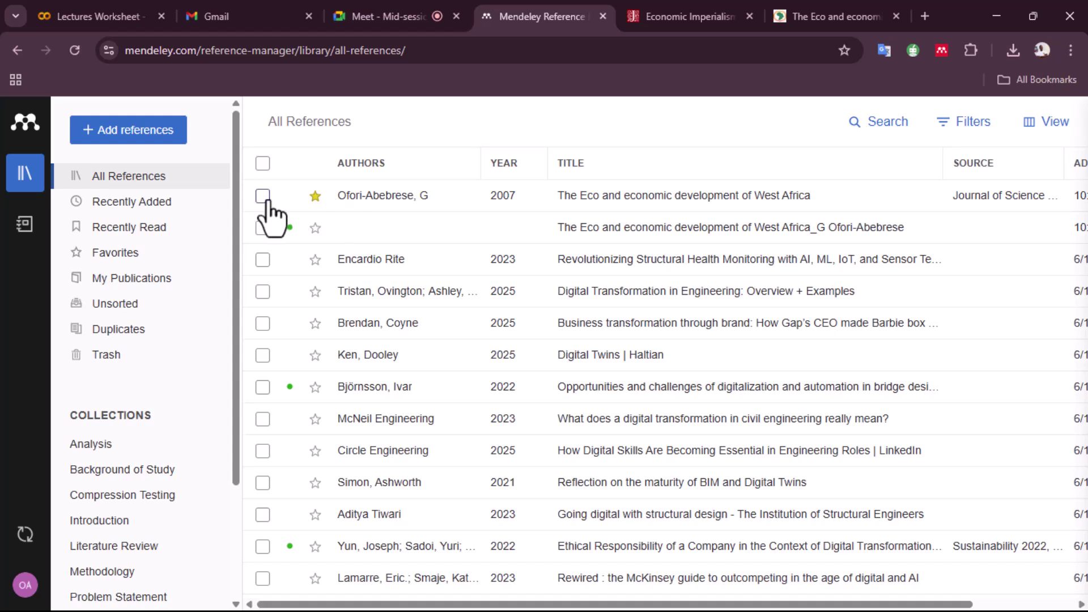
left_click(262, 197)
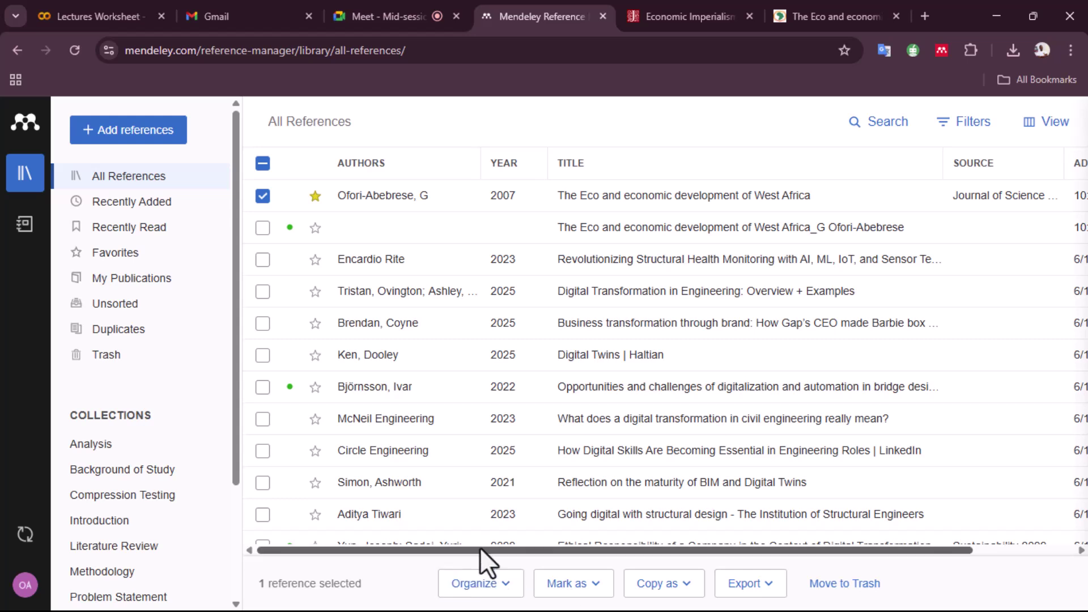
left_click(509, 587)
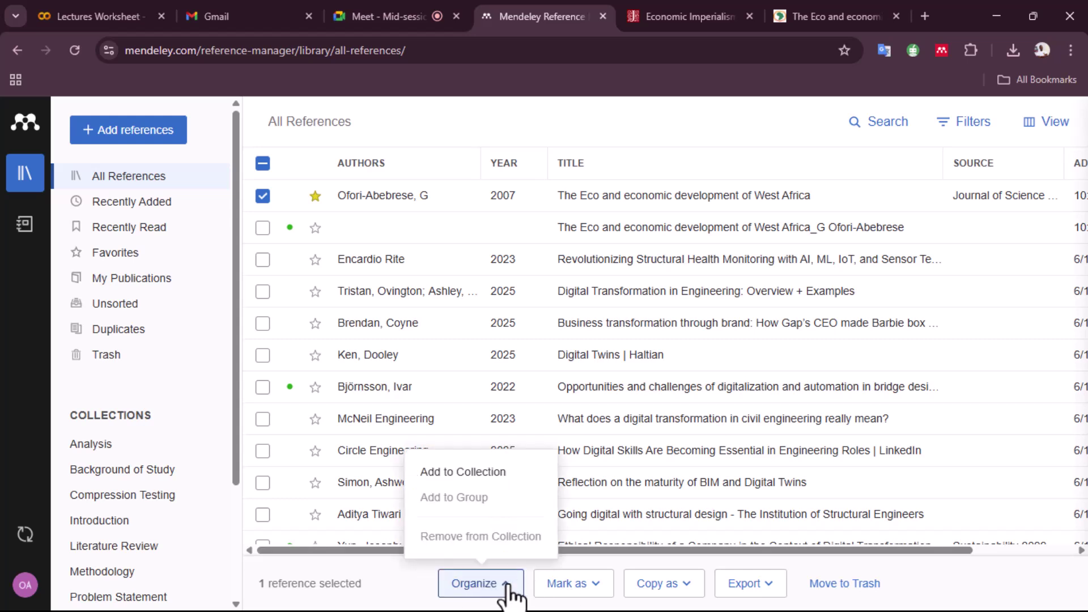
left_click(593, 587)
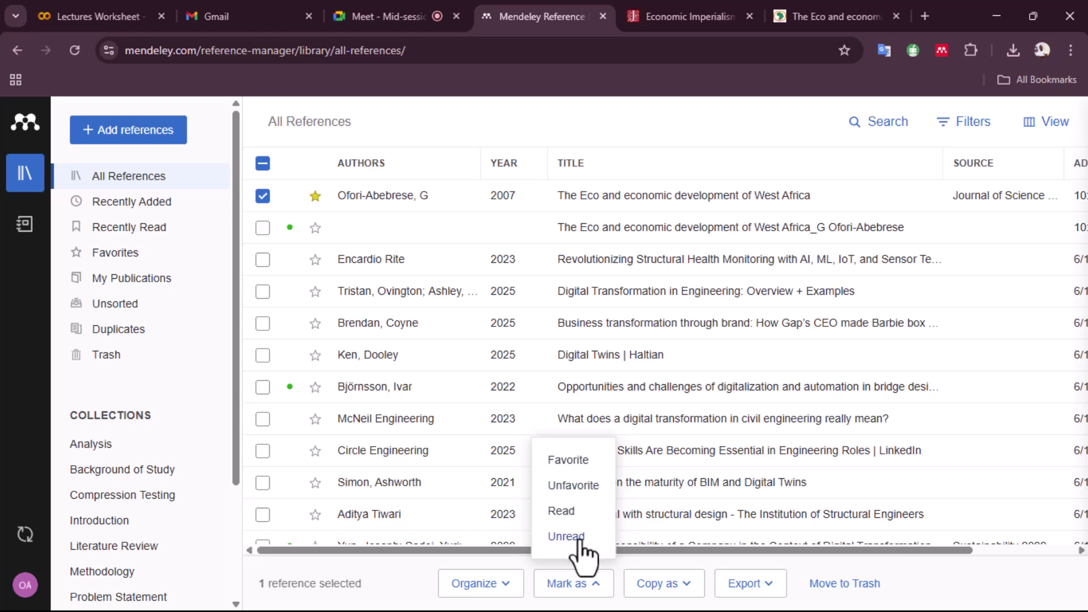
left_click(699, 585)
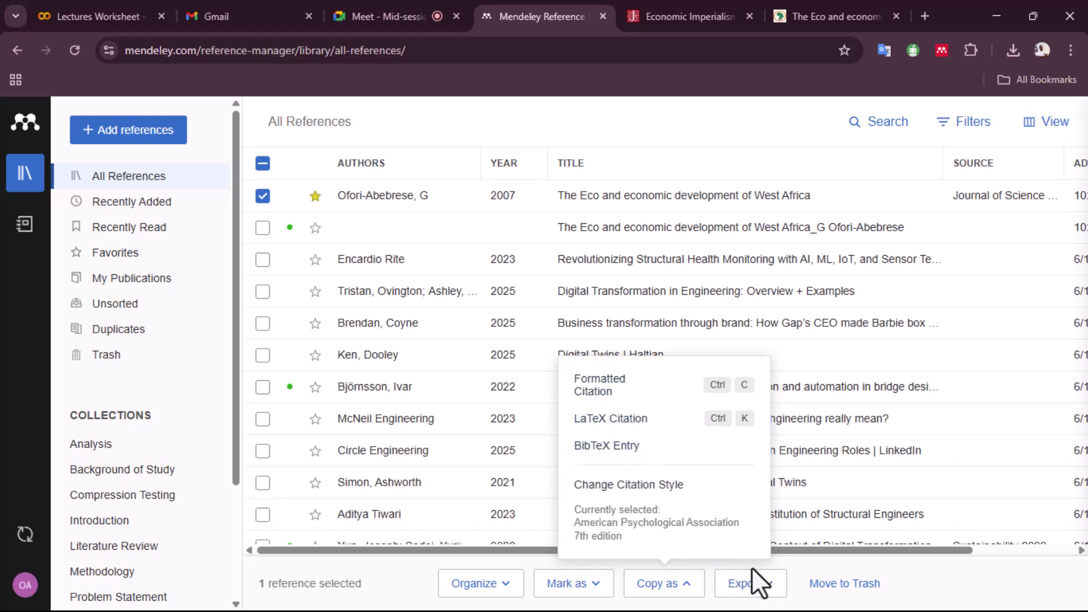
left_click(765, 584)
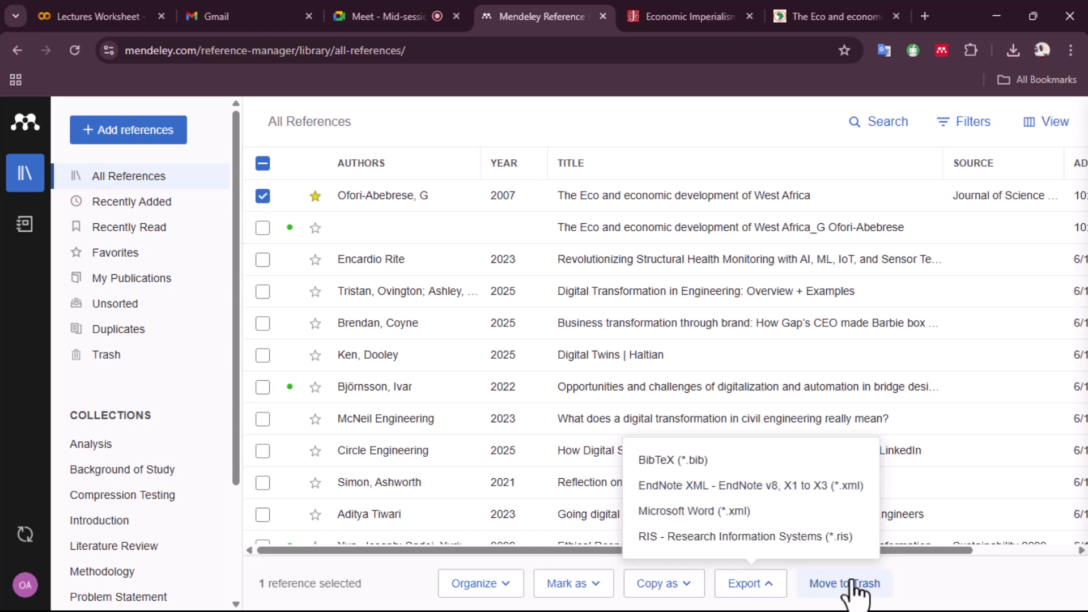
left_click(507, 584)
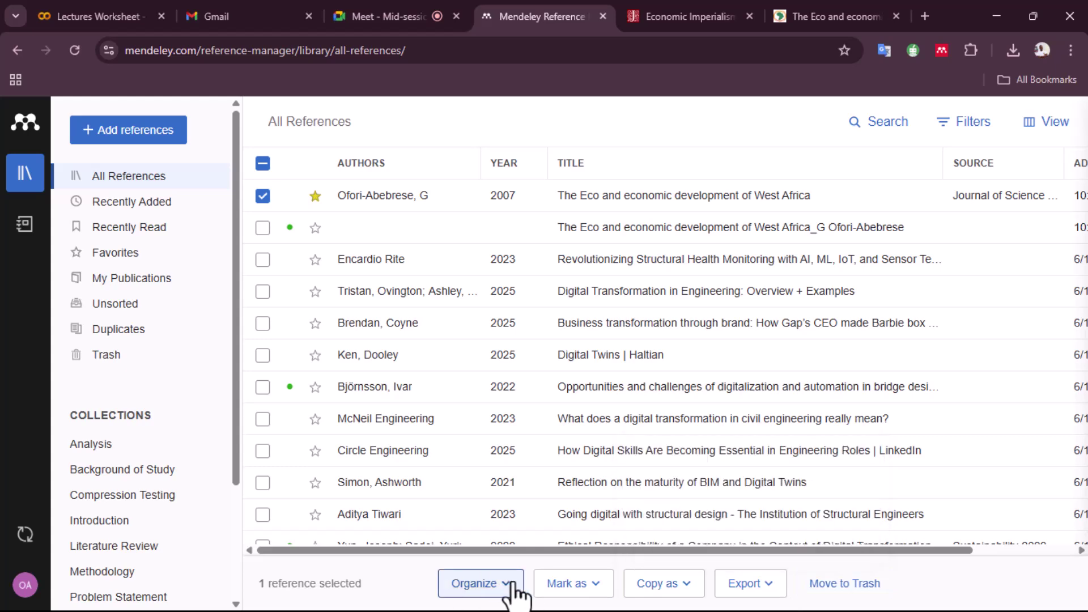
left_click(511, 585)
left_click(497, 475)
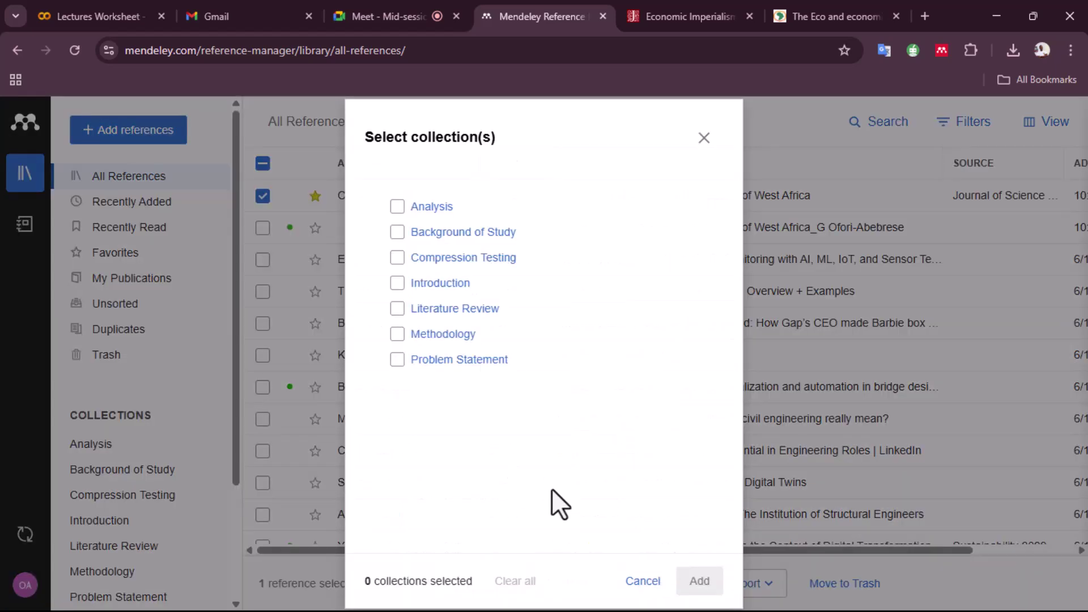
left_click(704, 138)
Add the selected reference to the Problem Statement collection and open that collection
left_click(511, 584)
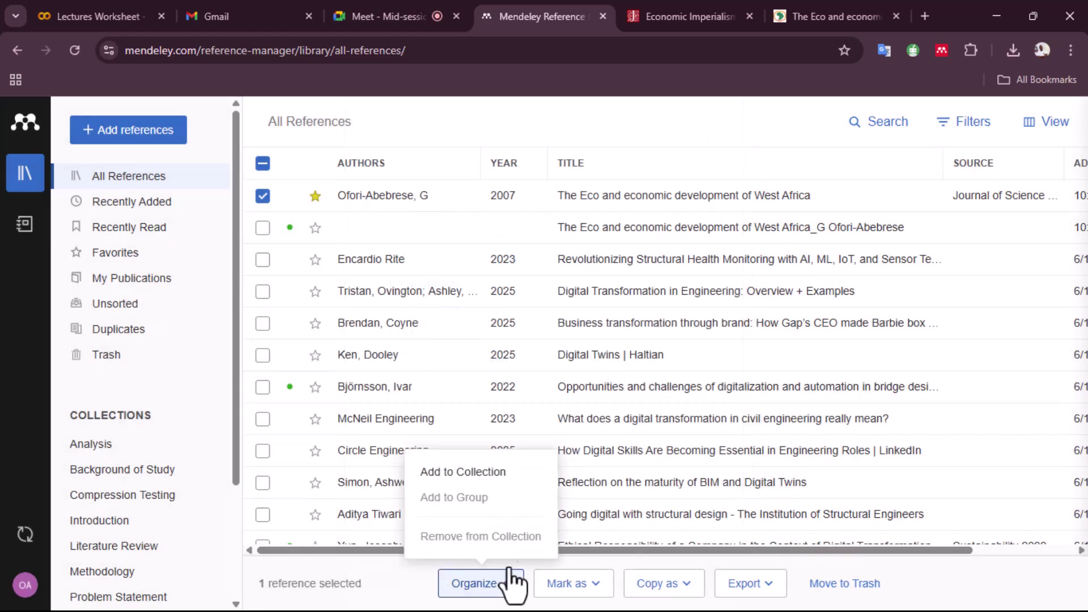
left_click(520, 476)
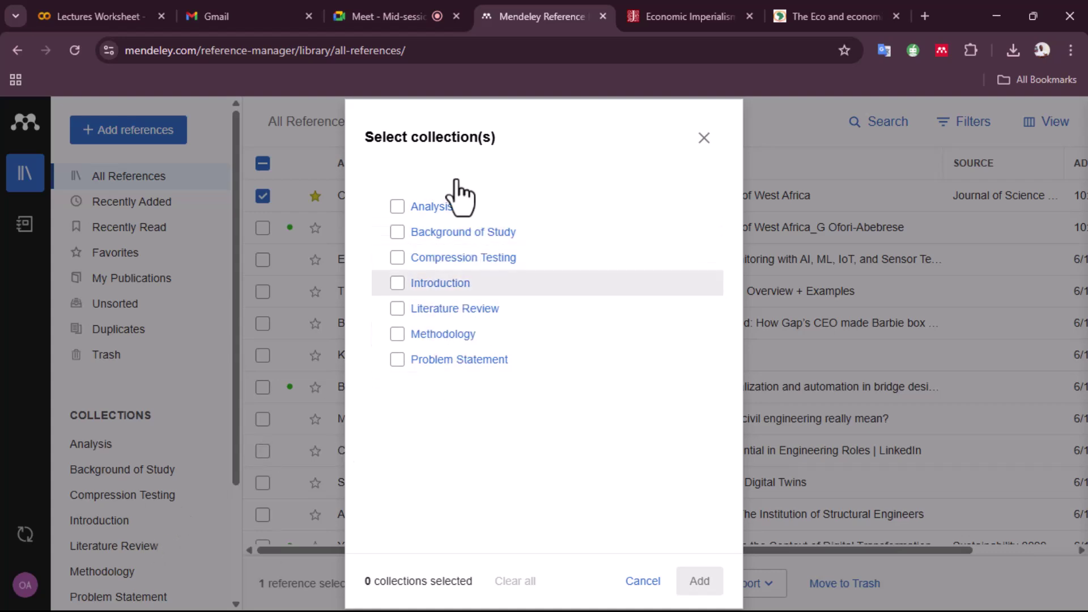
left_click(400, 366)
left_click(699, 583)
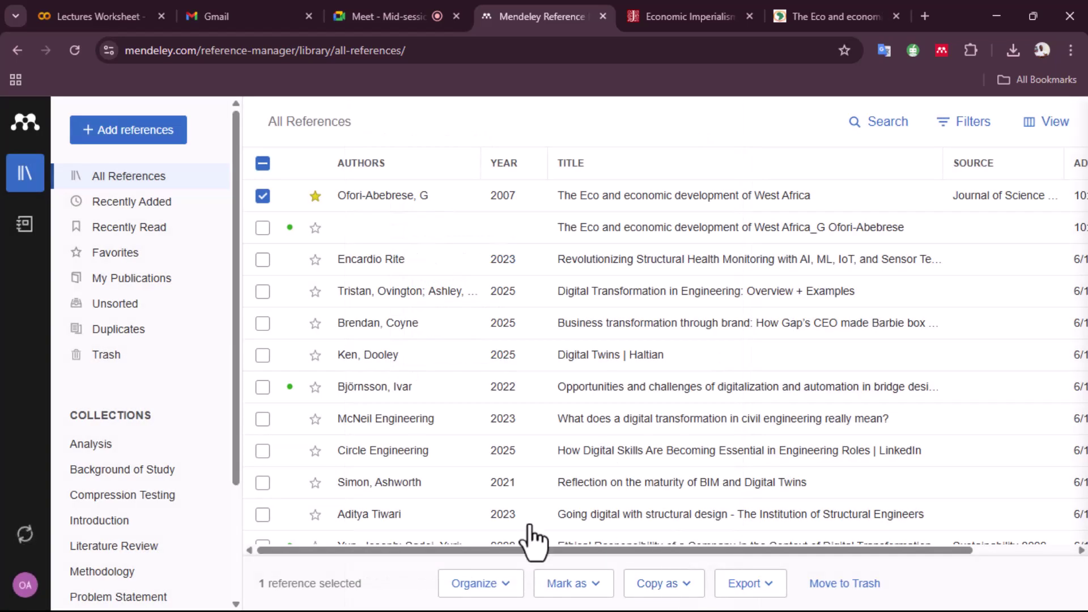
scroll(144, 448, "down", 3)
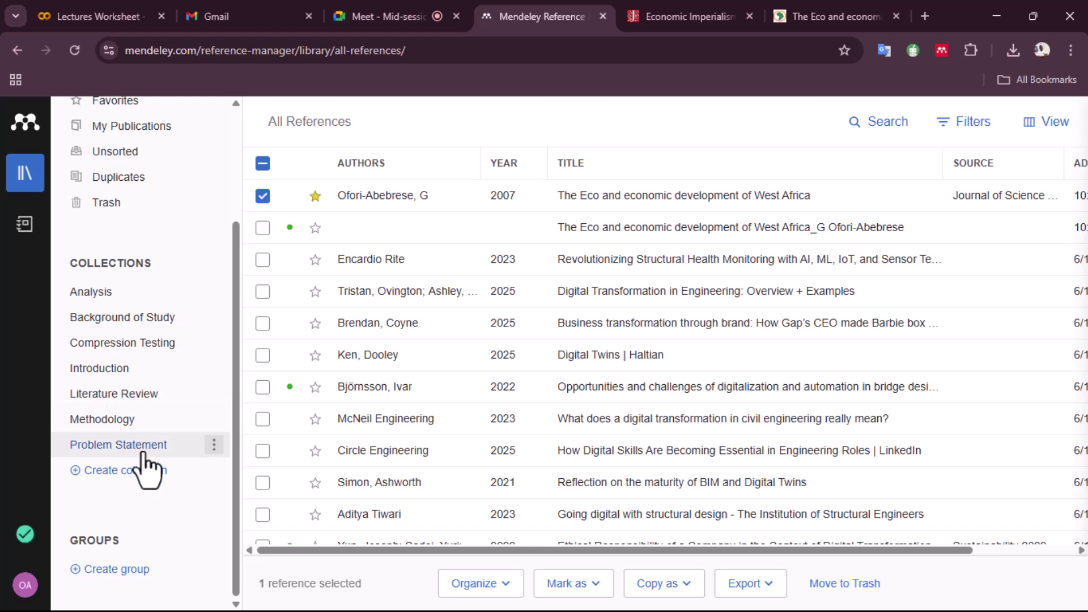
left_click(141, 446)
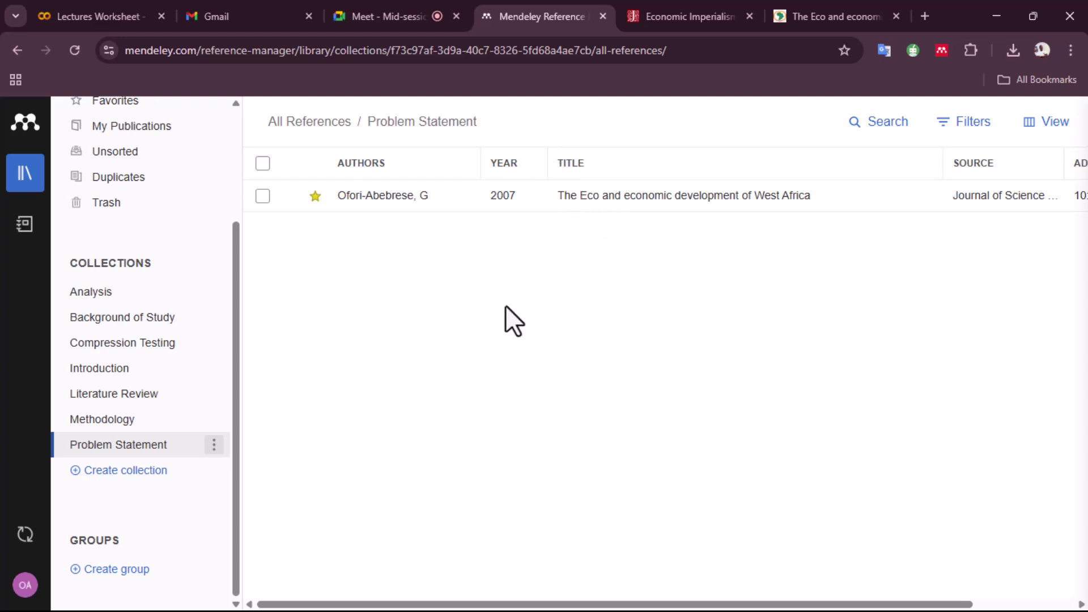
Switch to the Word document and place the insertion point after "region" at the end of the Background of Study paragraph
key("alt+Tab")
key("alt+Tab")
key("alt+Tab")
key("Escape")
key("alt+Tab")
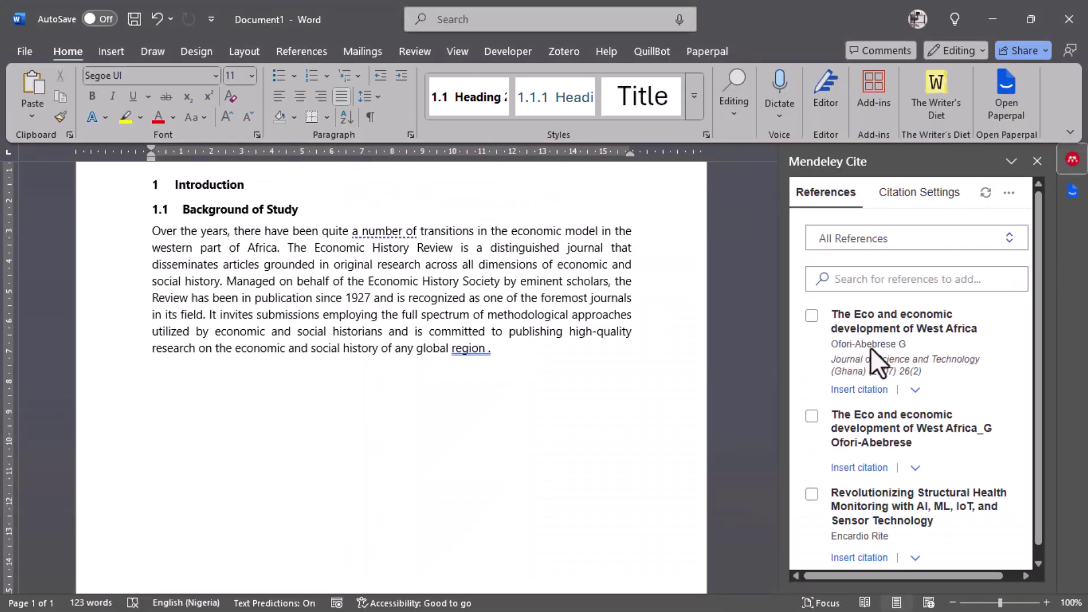
double_click(488, 352)
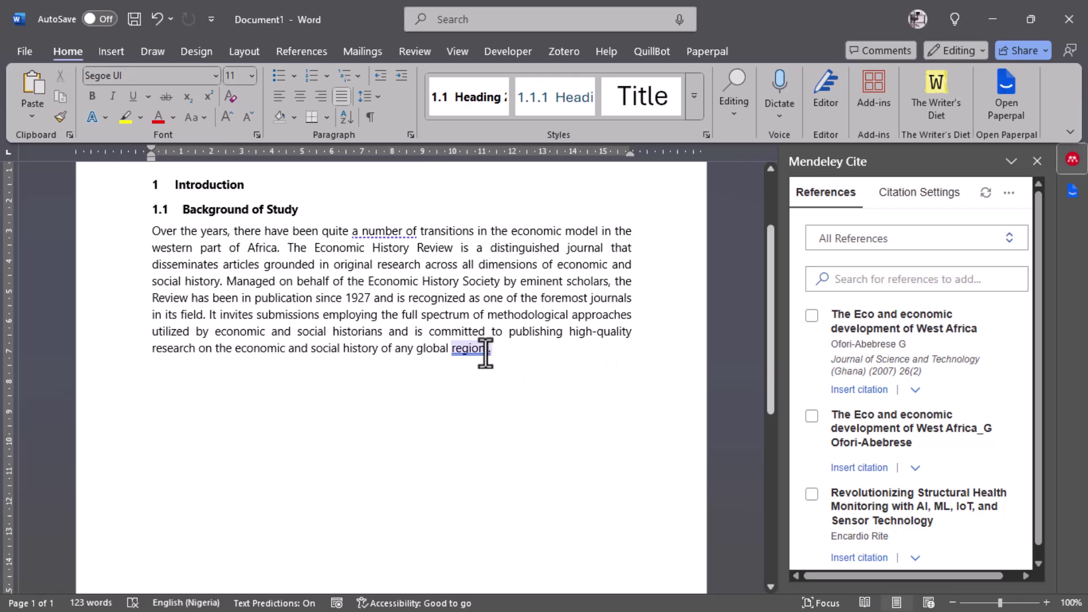
left_click(488, 352)
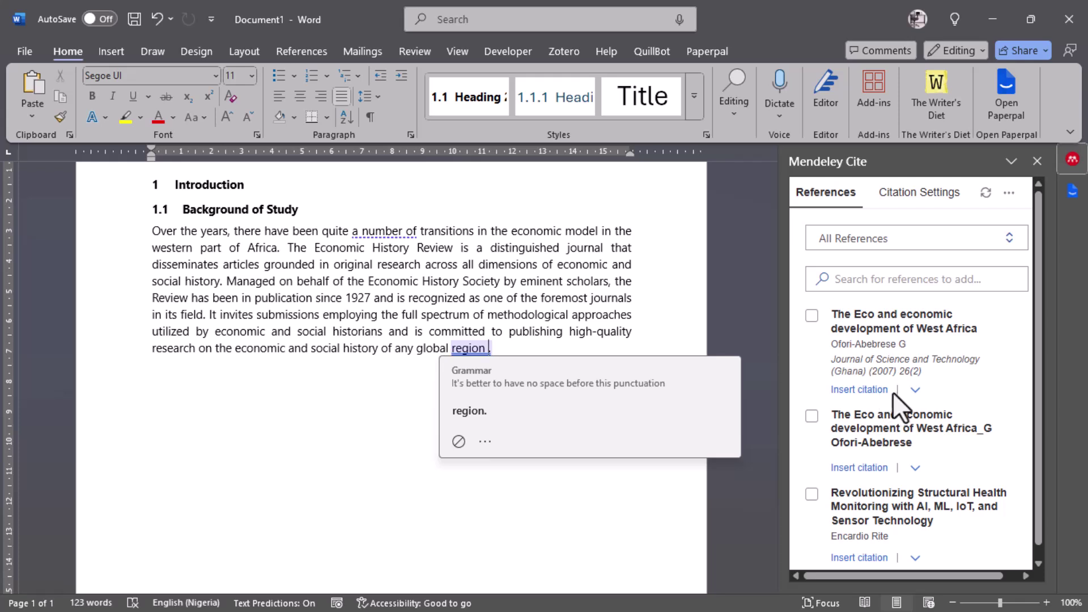
Look through the citation styles available in Mendeley Cite's citation settings and return to the settings overview
left_click(915, 194)
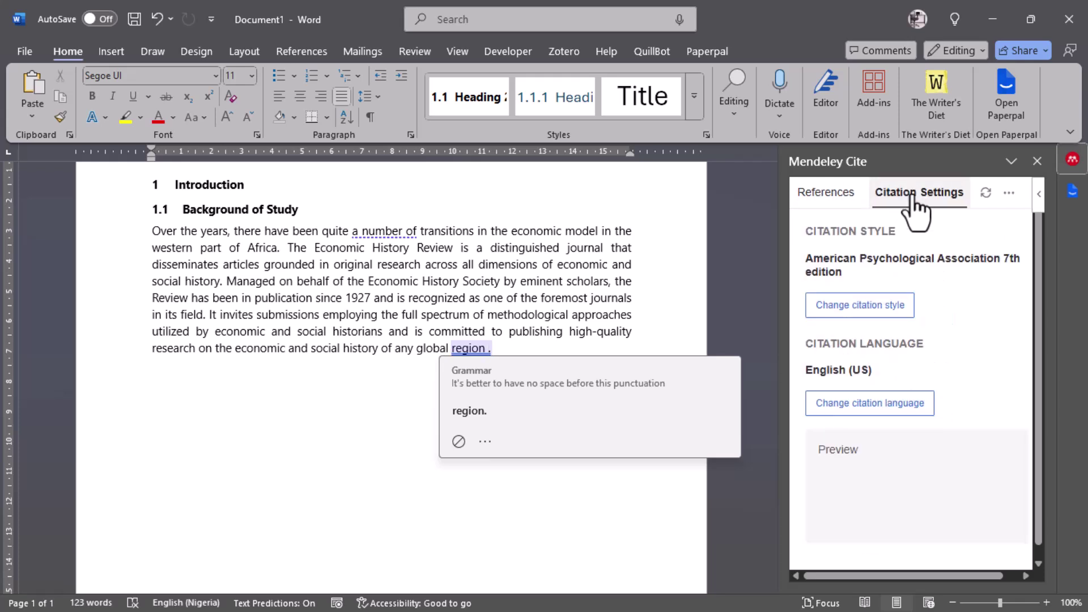
left_click(885, 306)
scroll(862, 340, "down", 5)
scroll(899, 304, "up", 5)
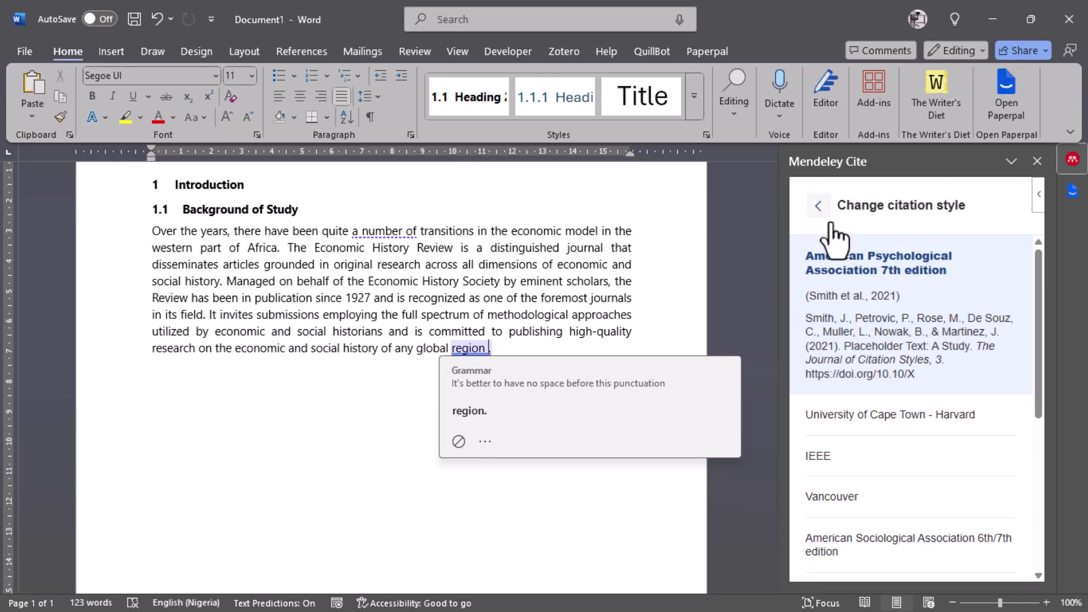
left_click(819, 205)
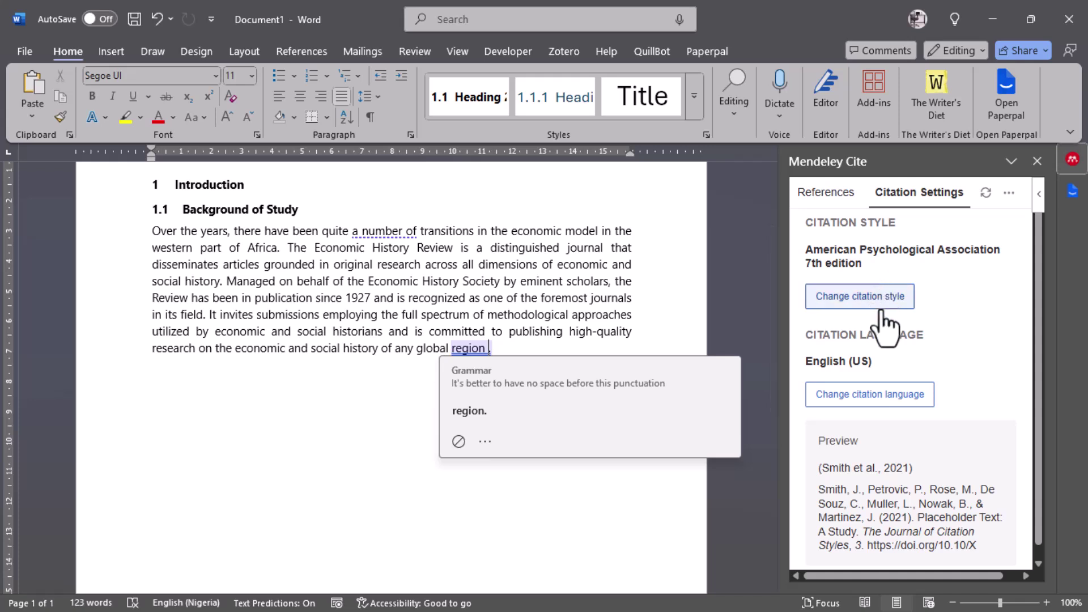
Change the Mendeley Cite citation language to English (UK)
left_click(876, 395)
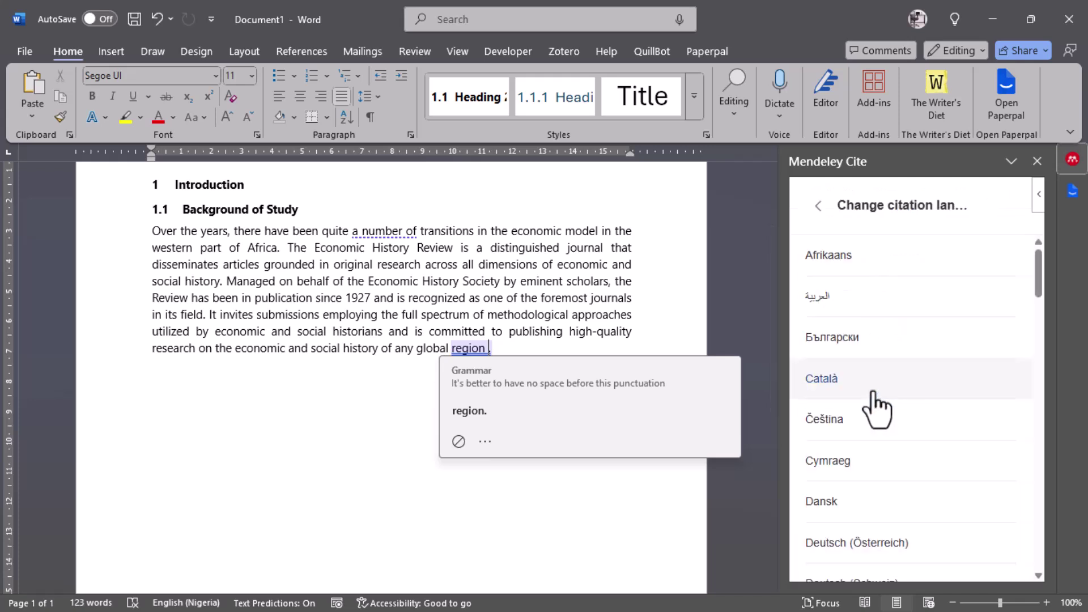
scroll(891, 404, "down", 5)
scroll(895, 414, "down", 5)
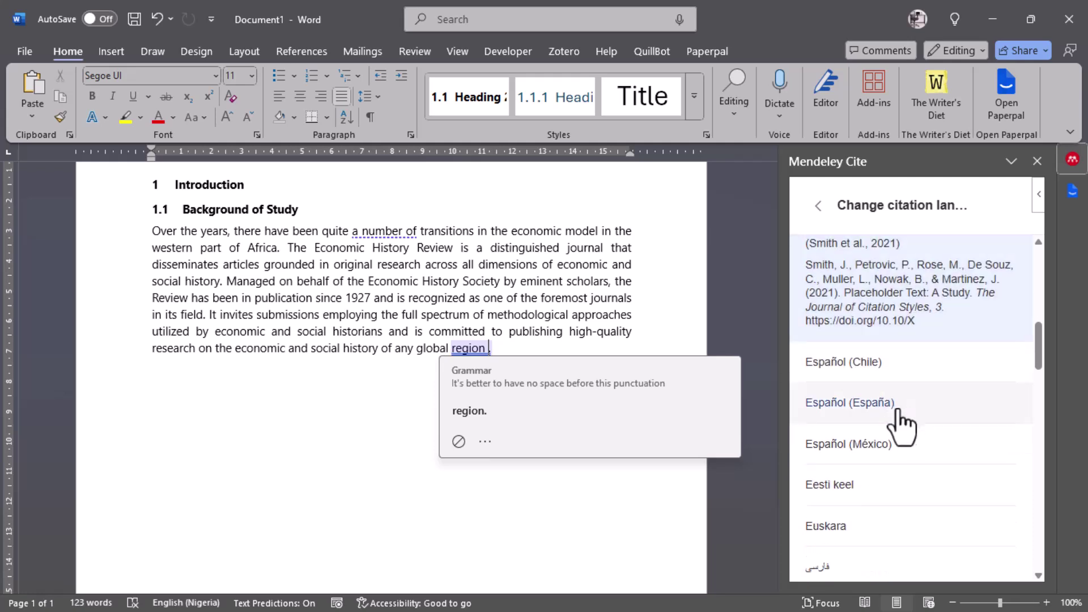
scroll(905, 438, "down", 3)
scroll(909, 442, "up", 8)
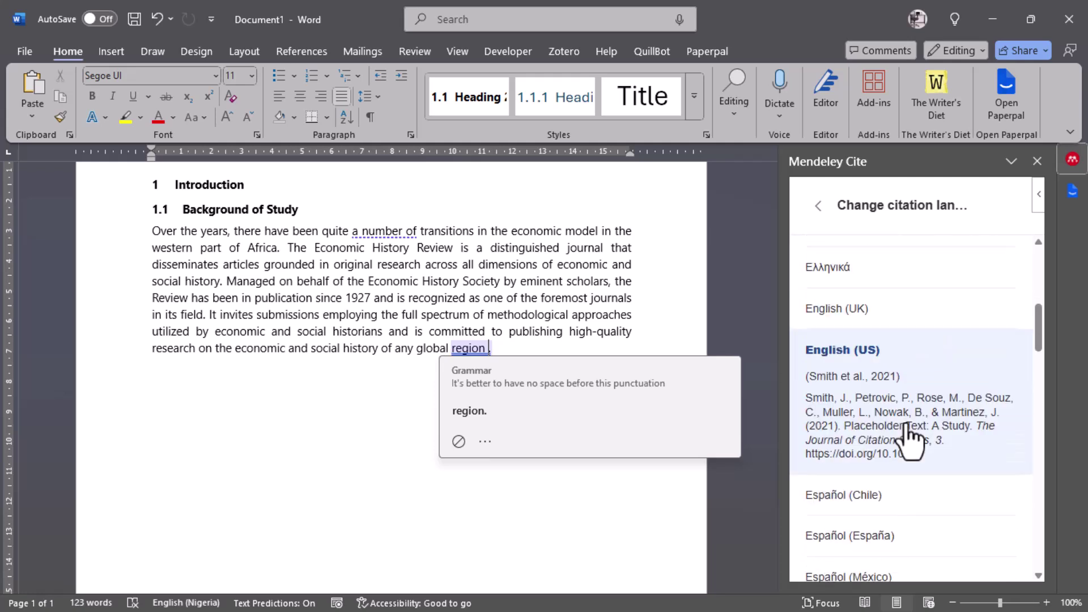
left_click(879, 311)
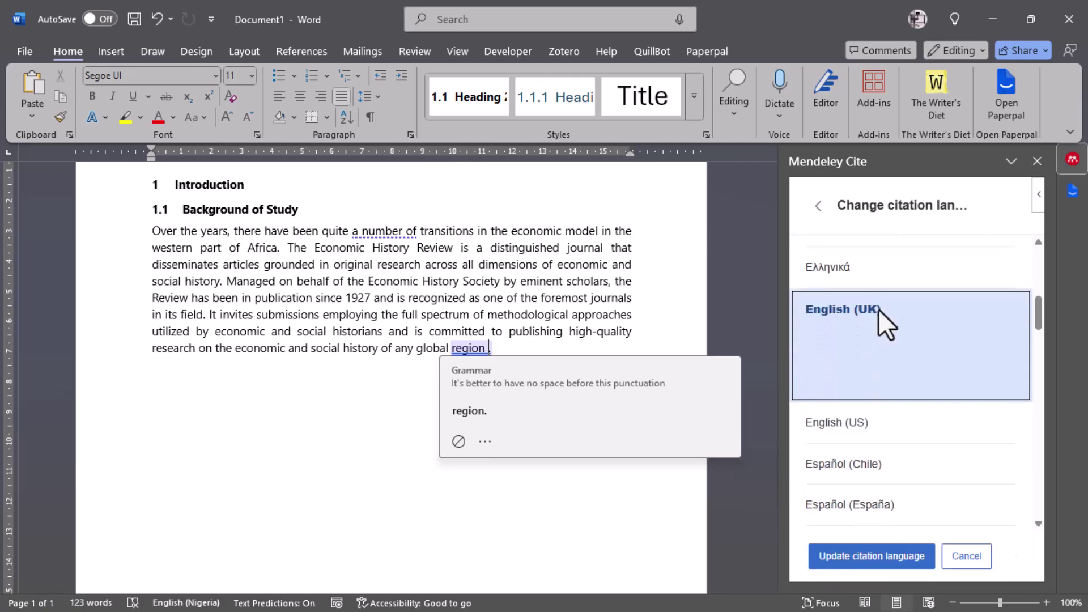
left_click(879, 556)
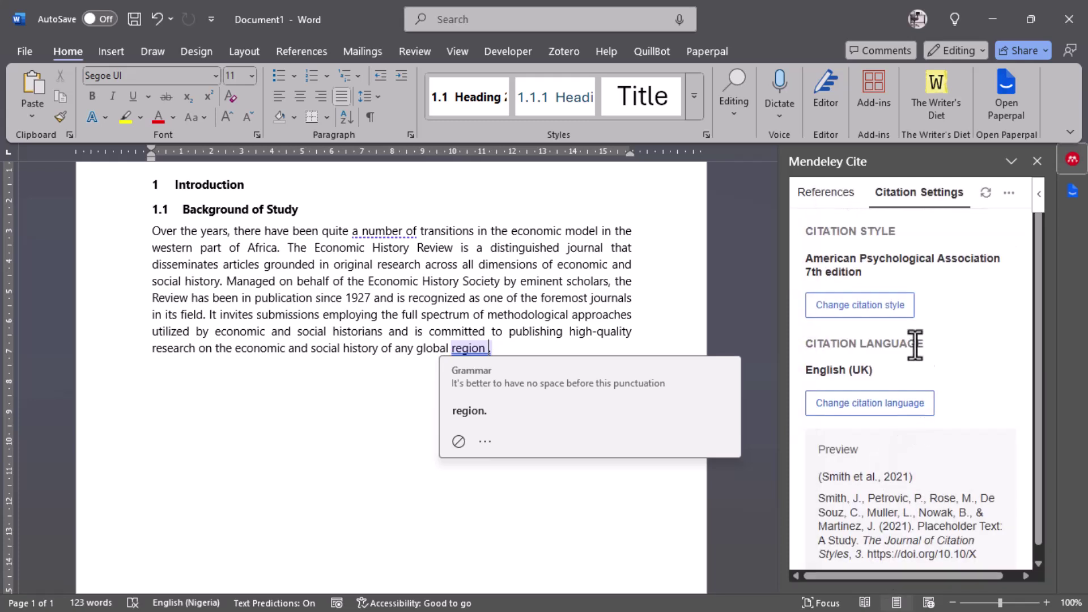
Examine the citation preview, comparing the in-text citation format with the full bibliography entry for the chosen style
scroll(913, 366, "down", 1)
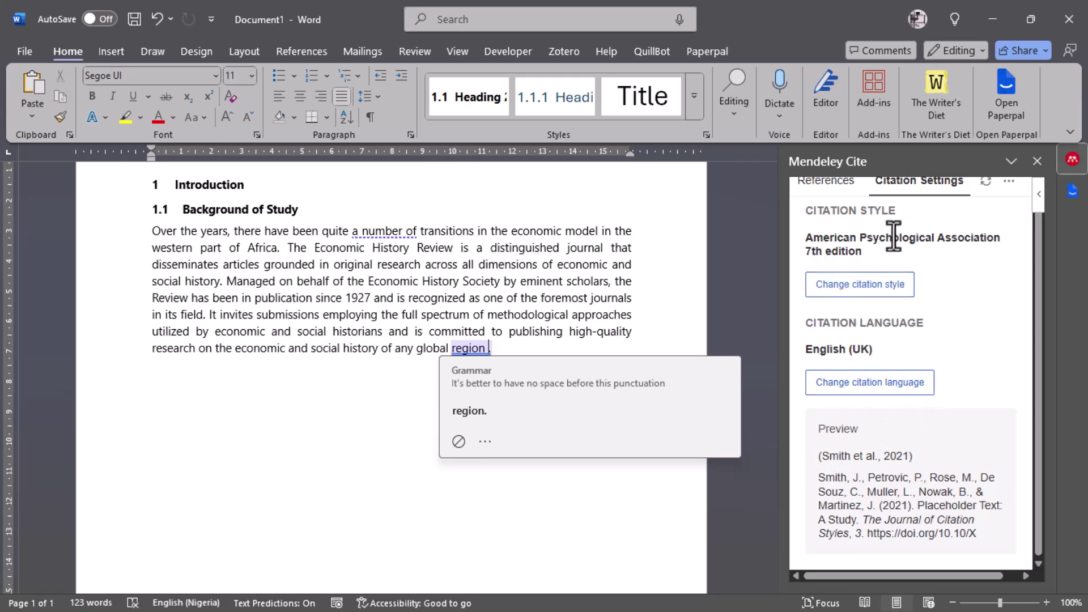
left_click_drag(818, 453, 962, 519)
left_click(914, 458)
left_click_drag(839, 505, 989, 532)
left_click(824, 480)
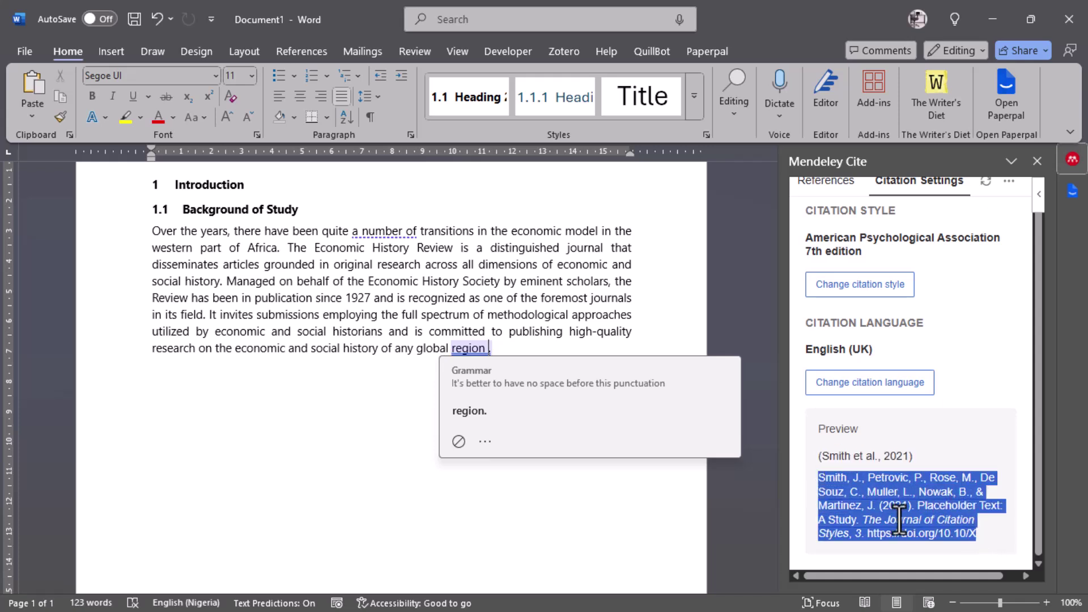
left_click(906, 462)
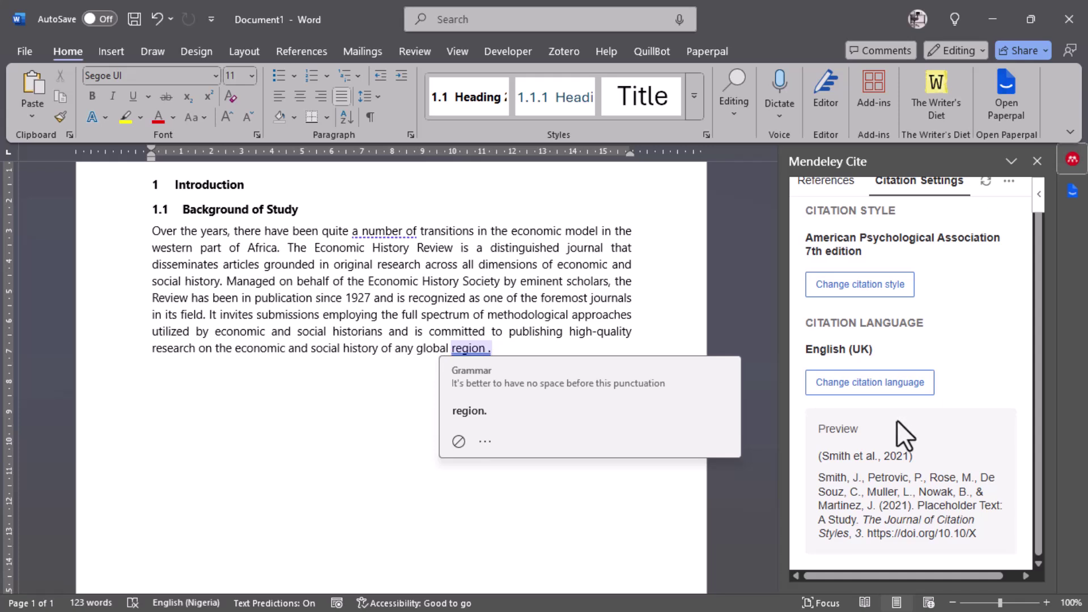
left_click_drag(826, 484, 896, 483)
left_click(904, 483)
scroll(903, 327, "up", 1)
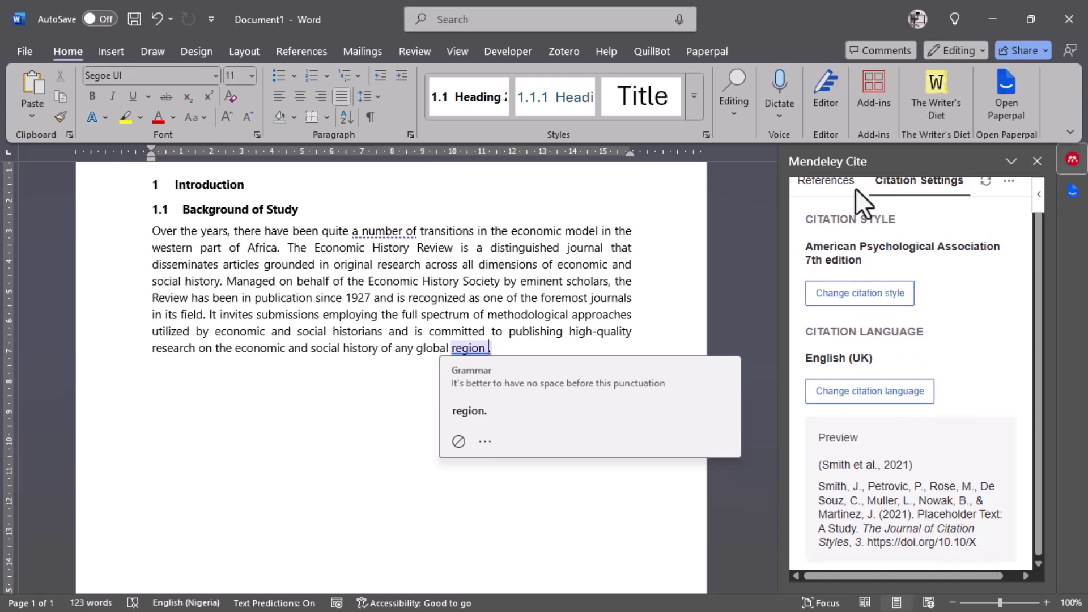
scroll(856, 181, "up", 1)
Insert one combined citation of "The Eco and economic development of West Africa" (2007) and "Revolutionizing Structural Health Monitoring with AI, ML, IoT, and Sensor Technology"
left_click(826, 192)
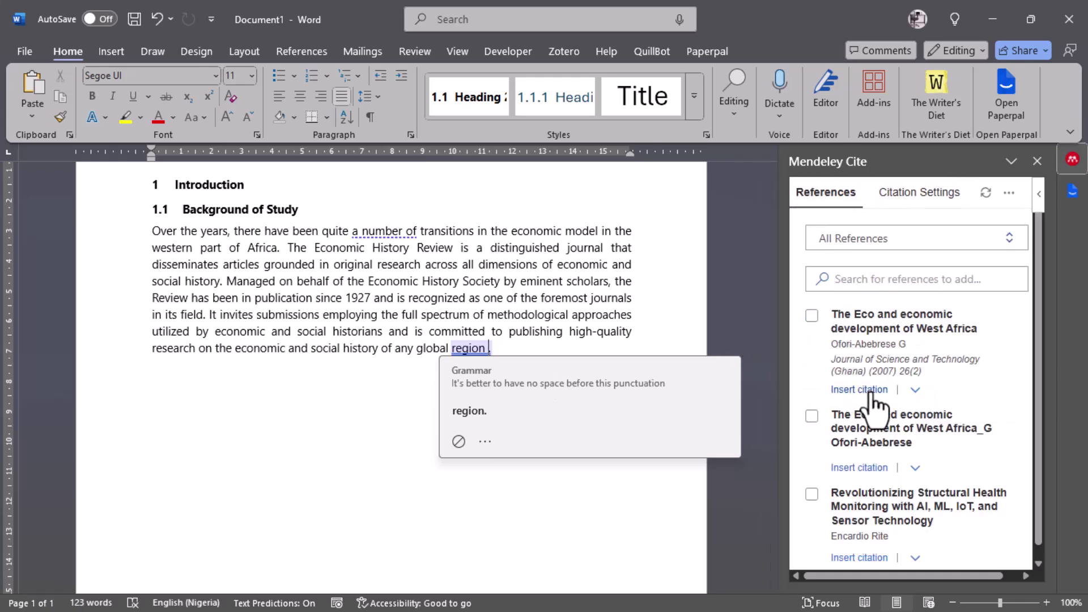
left_click(812, 315)
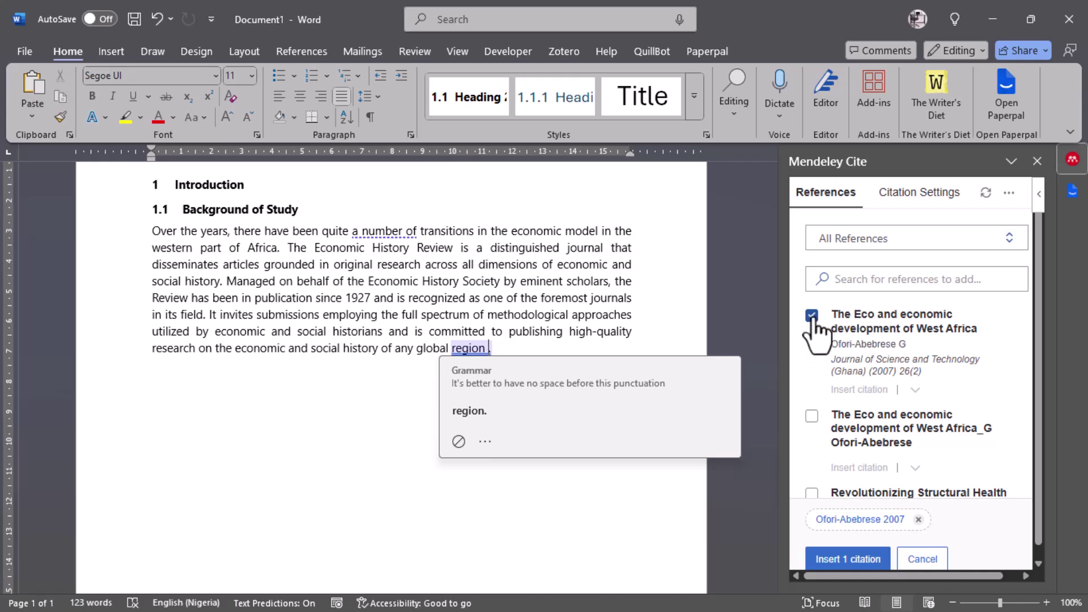
left_click(811, 417)
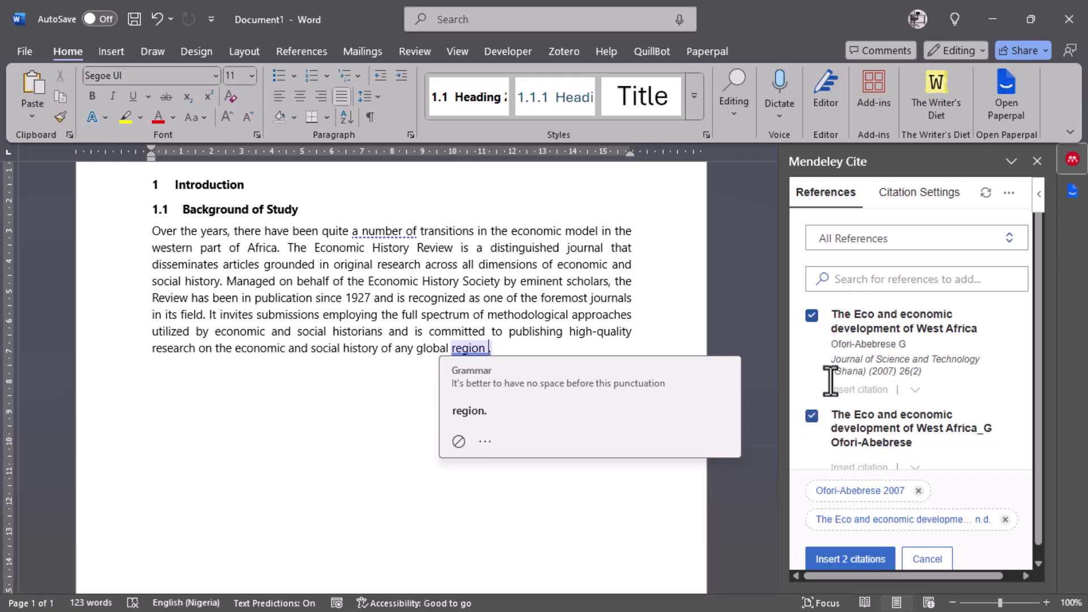
left_click(811, 418)
scroll(812, 386, "down", 3)
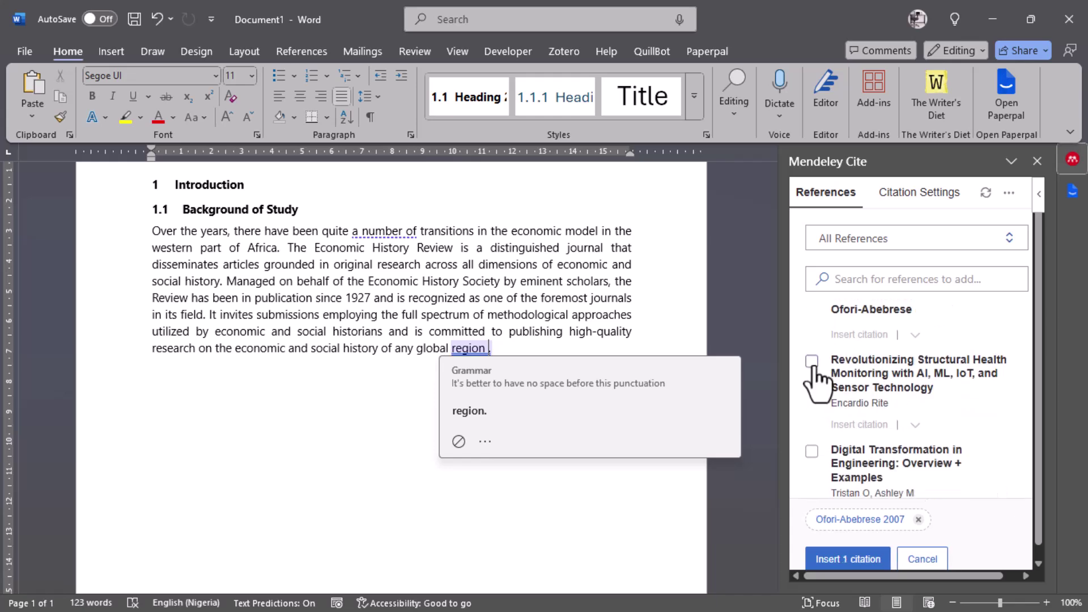
left_click(812, 361)
left_click(870, 560)
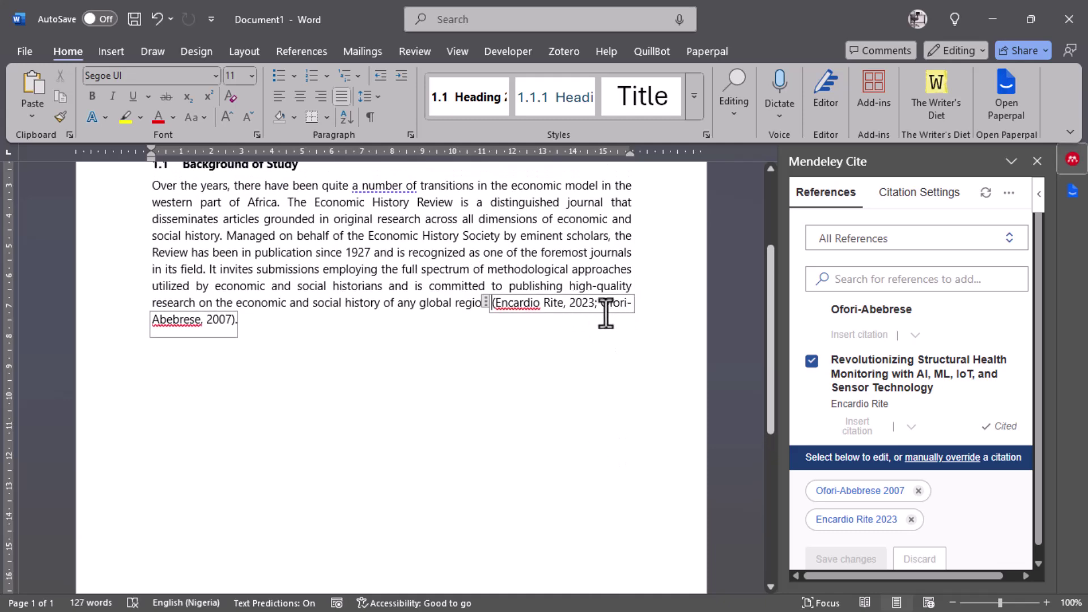
scroll(608, 315, "up", 2)
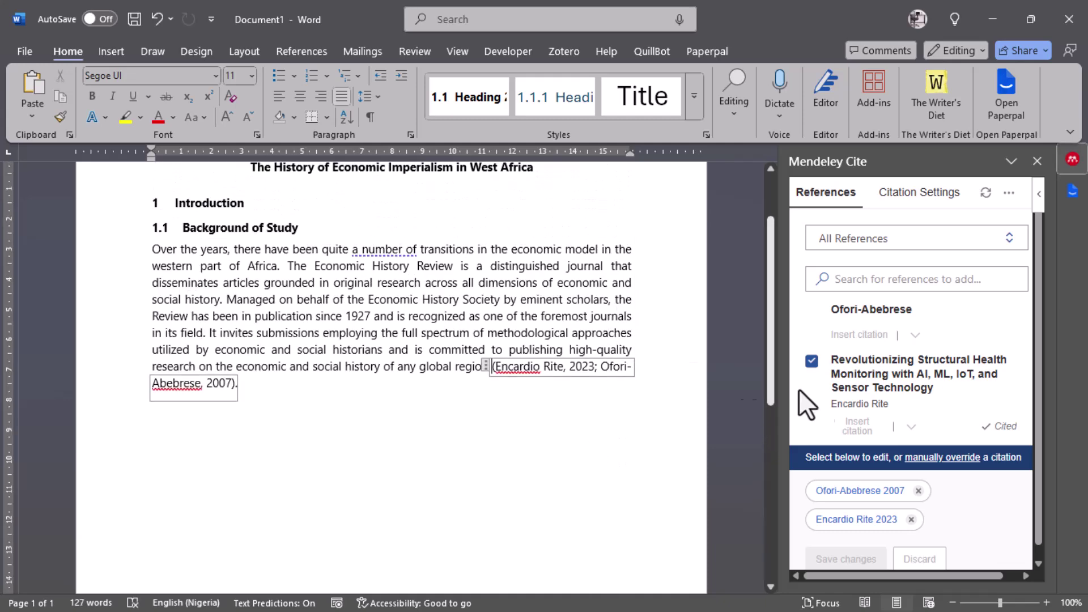
Remove "Revolutionizing Structural Health Monitoring with AI, ML, IoT, and Sensor Technology" from the combined citation and save the change
scroll(862, 396, "up", 1)
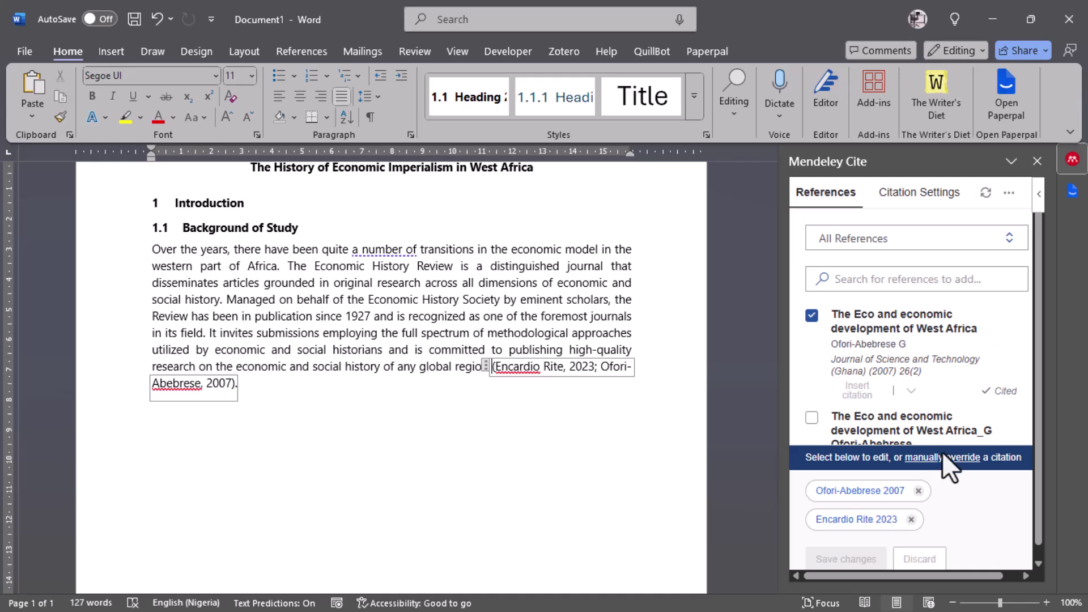
scroll(939, 482, "down", 1)
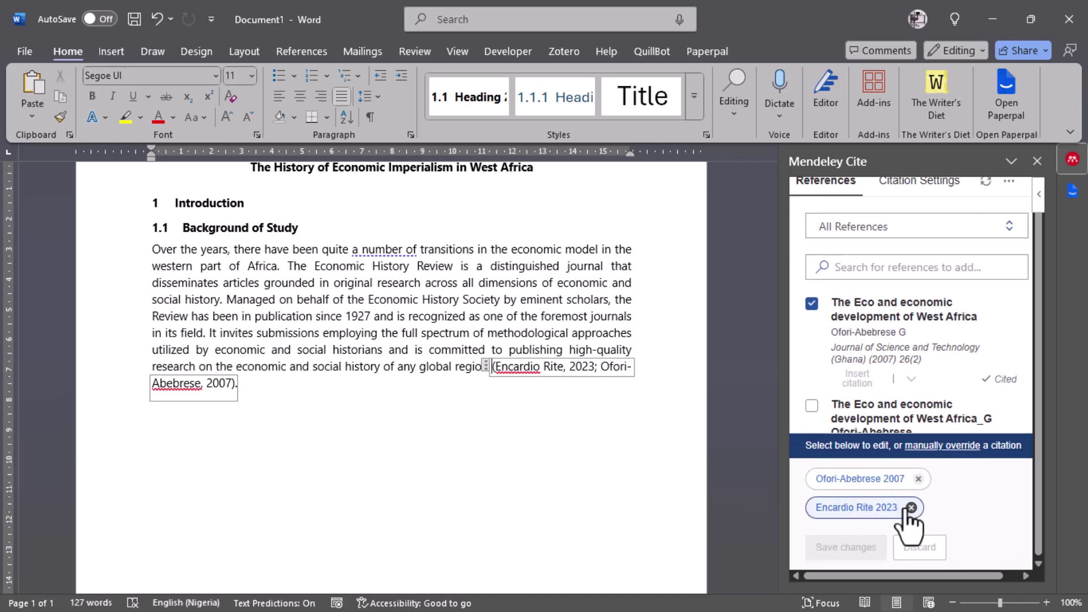
scroll(889, 459, "down", 2)
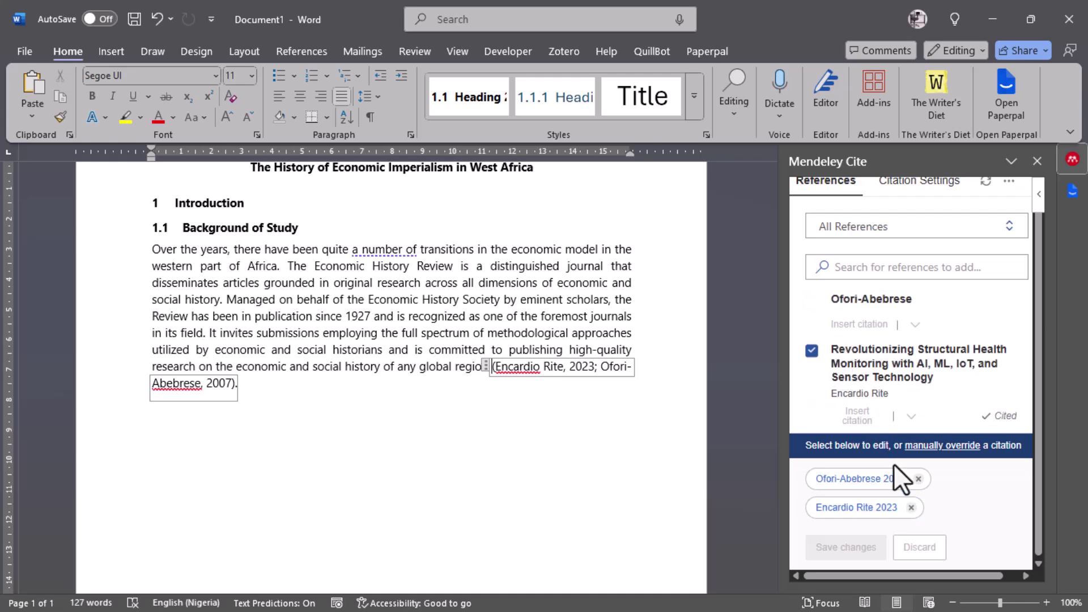
left_click(911, 508)
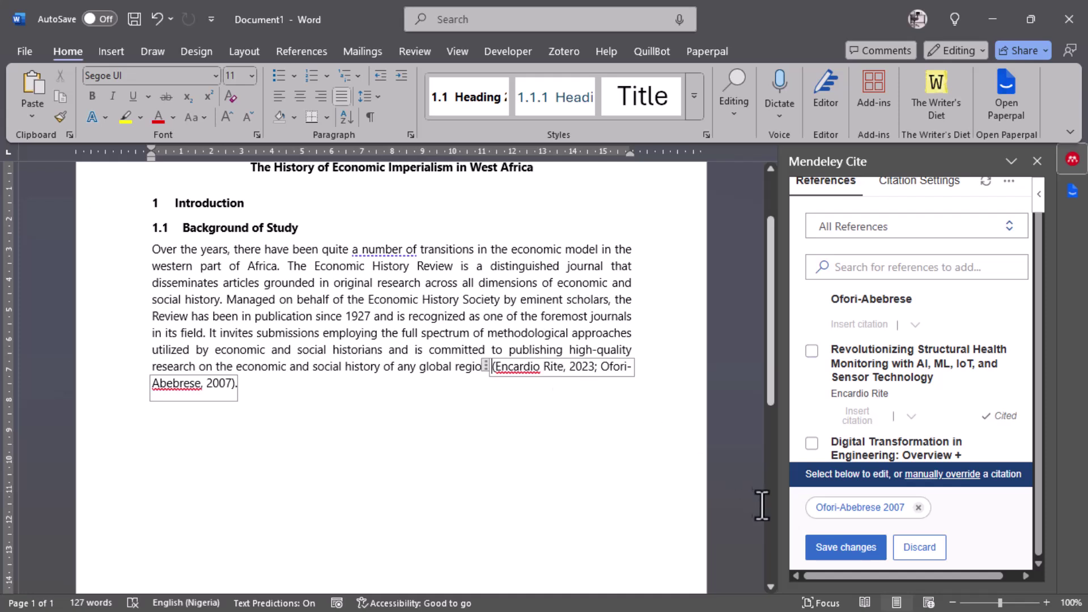
left_click(845, 547)
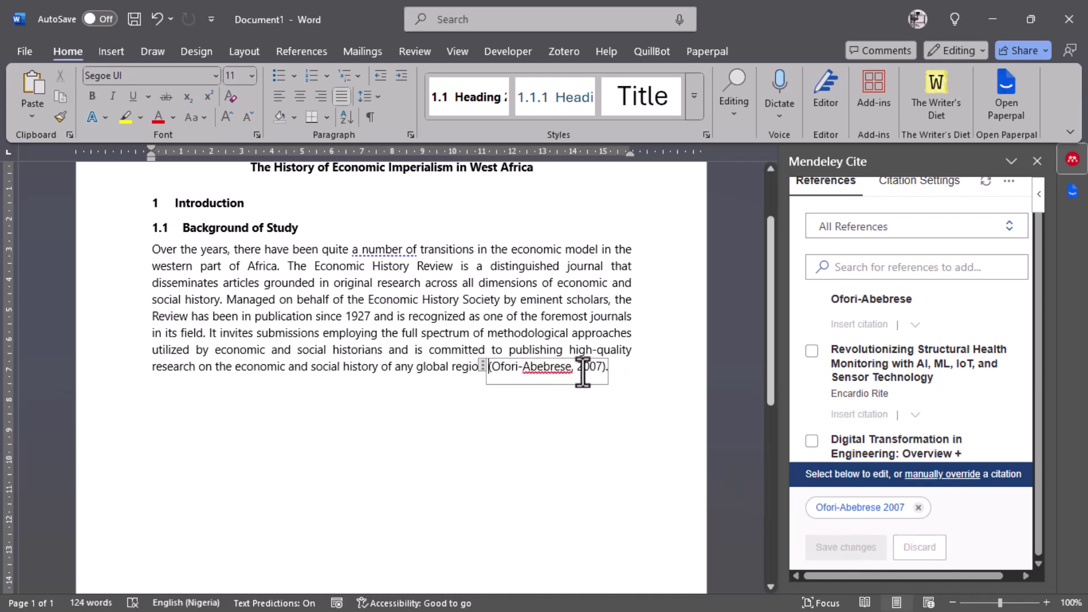
left_click(619, 380)
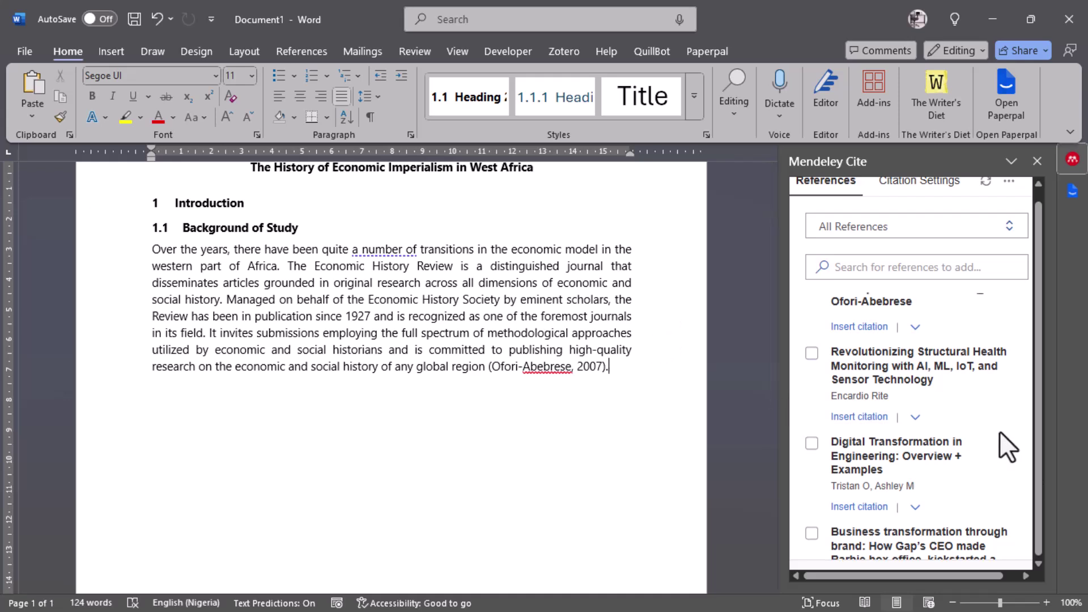
scroll(1001, 430, "up", 1)
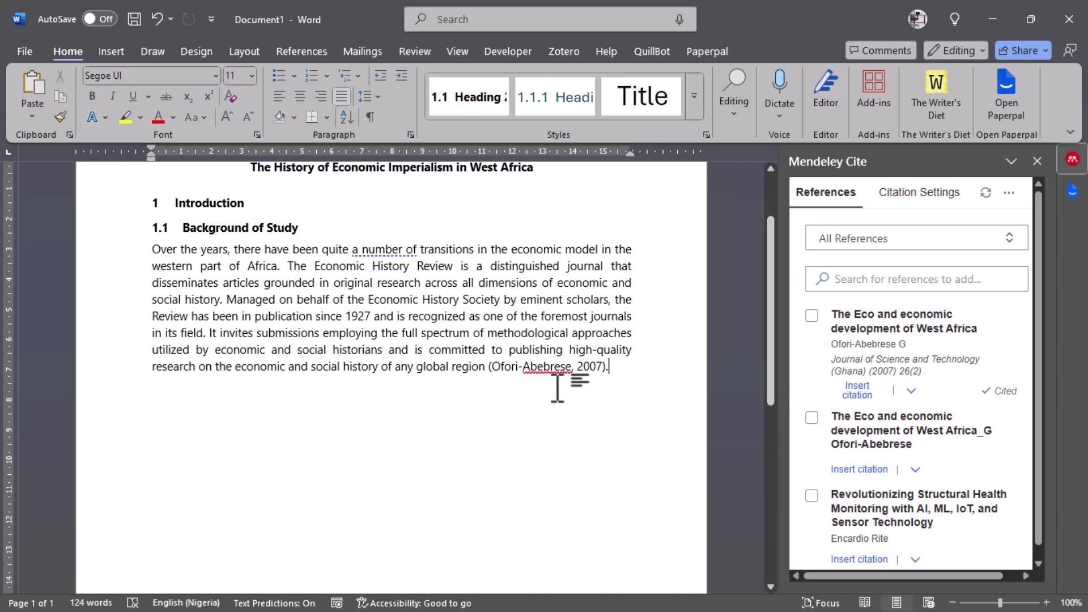
Switch to Chrome and examine the AJOL article page for "The Eco and economic development of West Africa" alongside its Mendeley library entry
key("super+Tab")
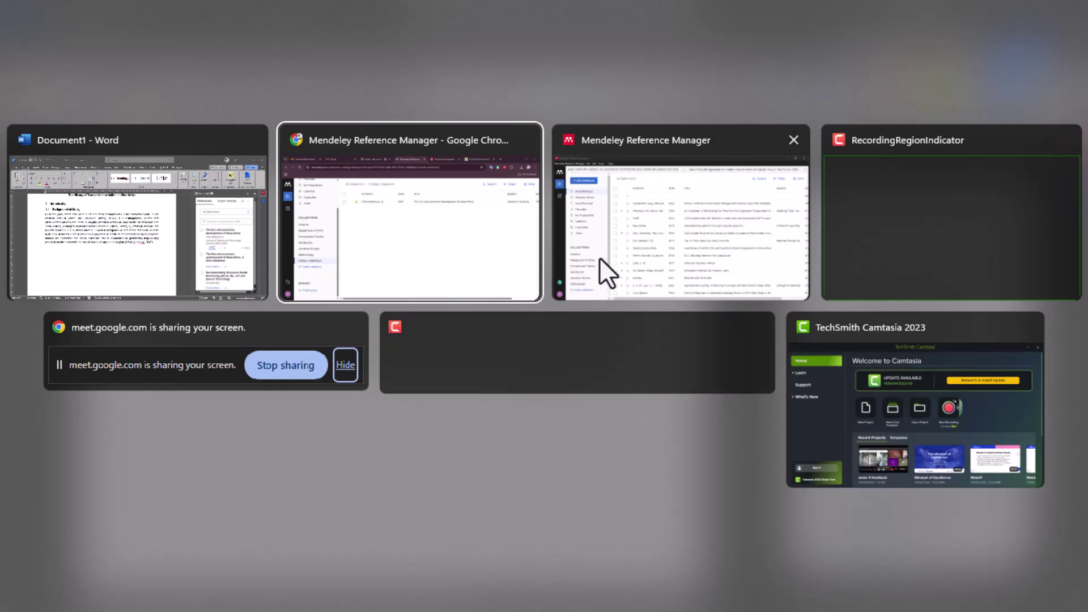
left_click(491, 236)
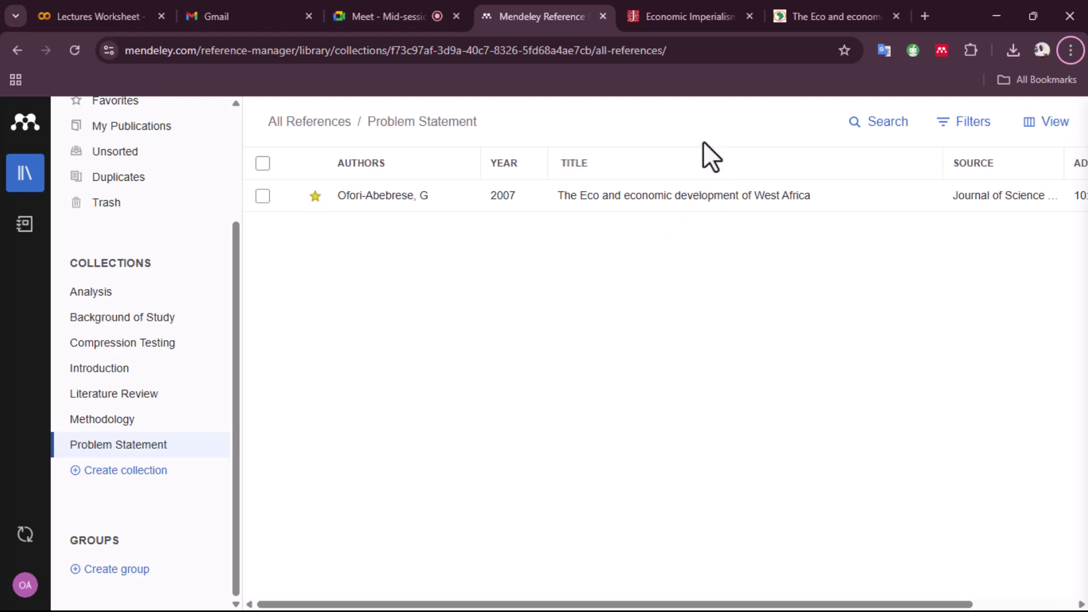
left_click(824, 10)
scroll(777, 322, "up", 5)
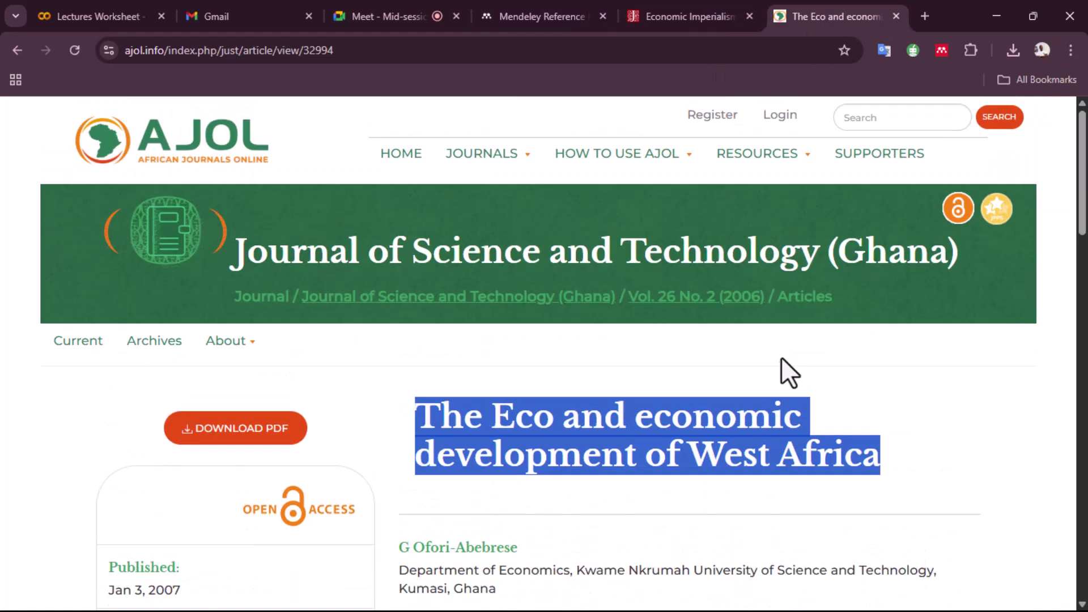
scroll(780, 342, "down", 12)
scroll(778, 344, "up", 8)
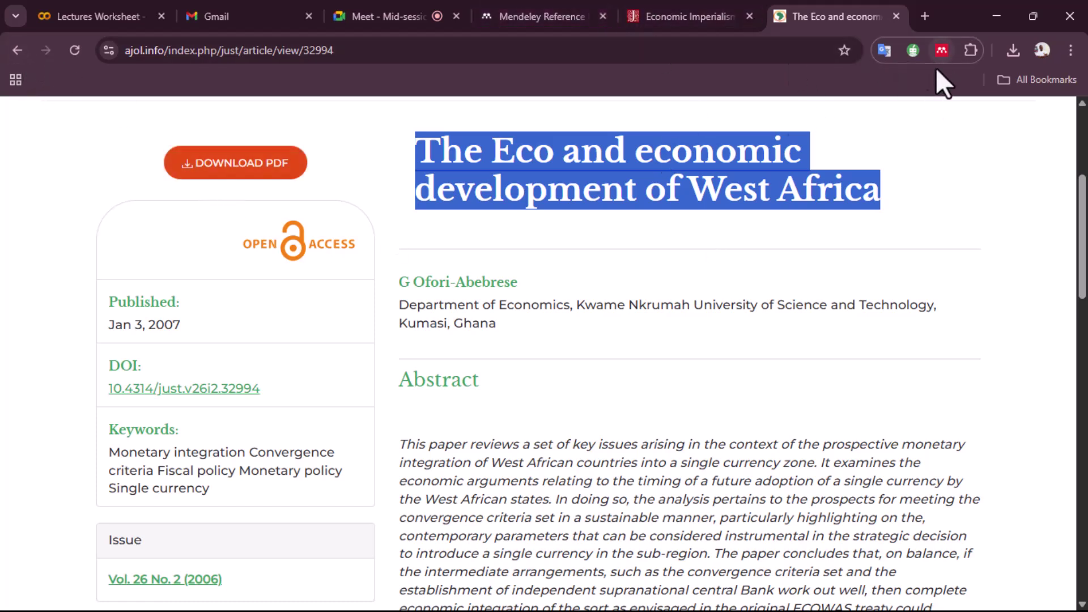
left_click(530, 8)
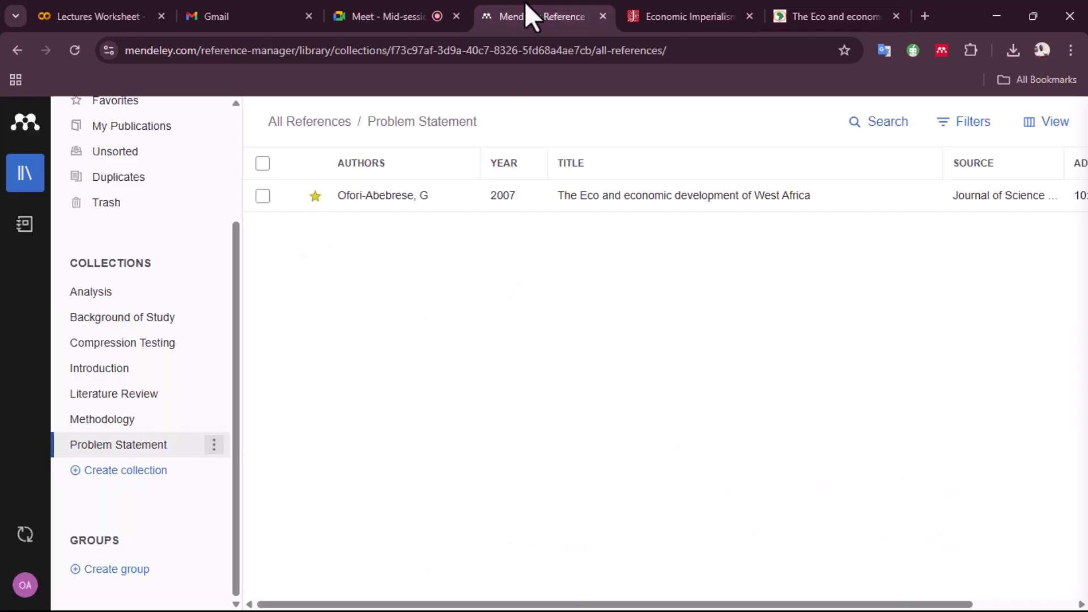
left_click(801, 15)
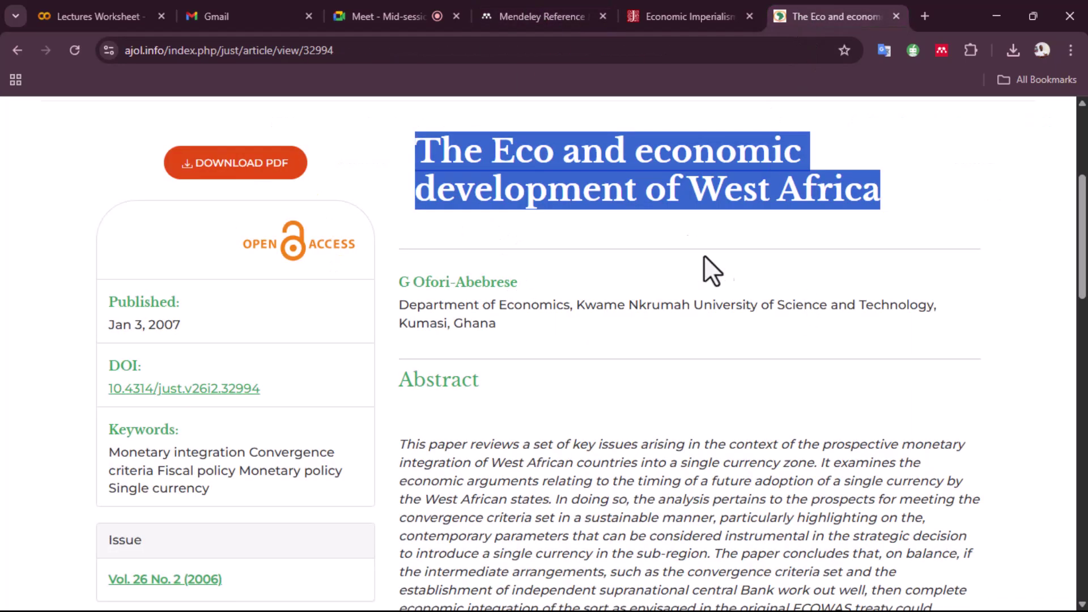
Return to the Google Scholar results for "Economics" AND "West Africa" and look through the listed review articles
left_click(17, 50)
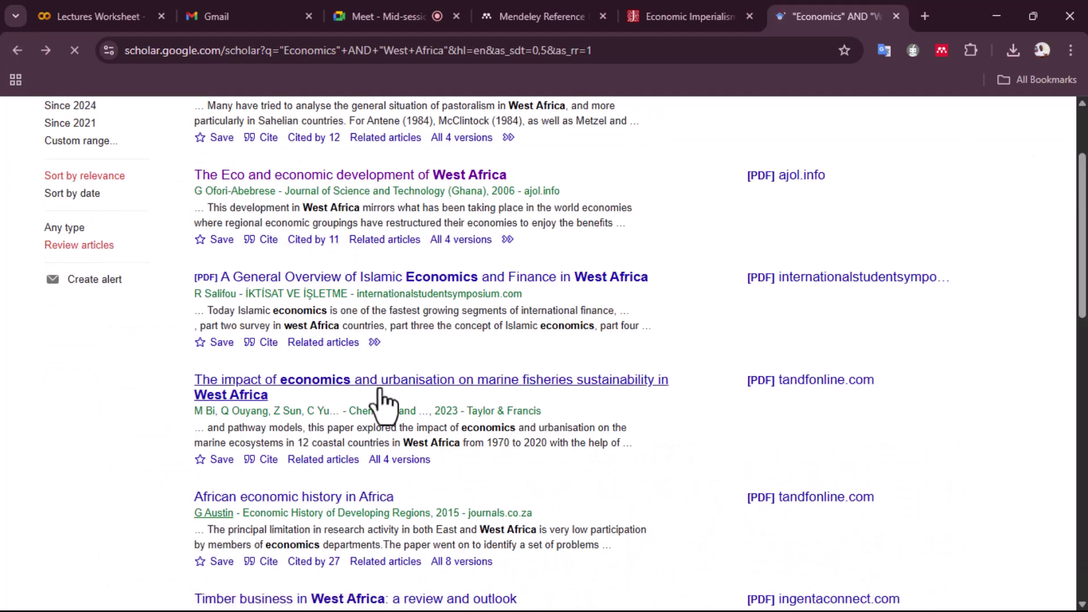
scroll(384, 396, "down", 3)
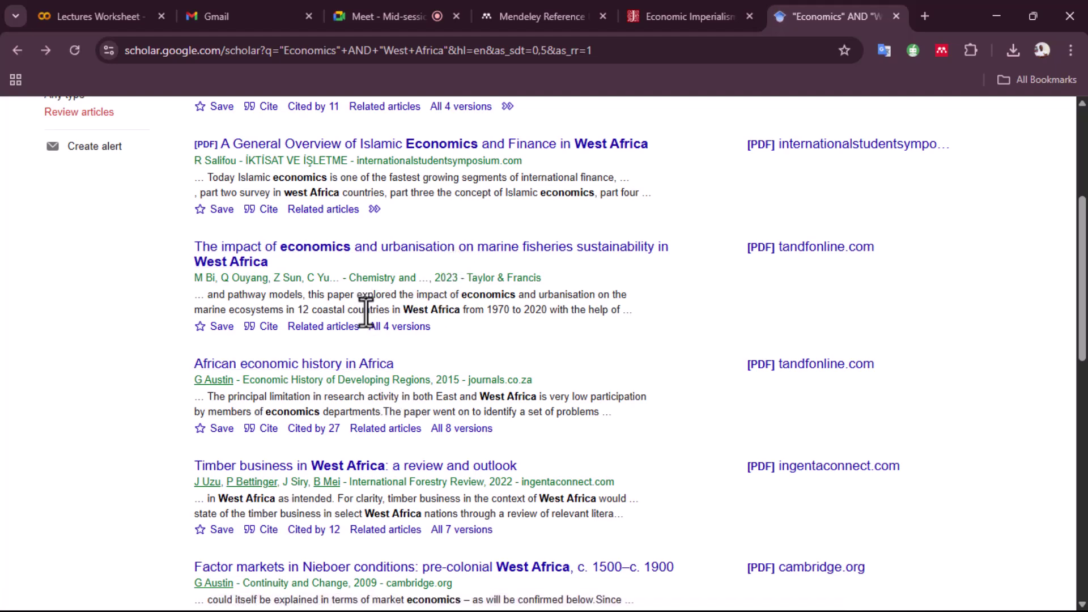
scroll(365, 311, "down", 2)
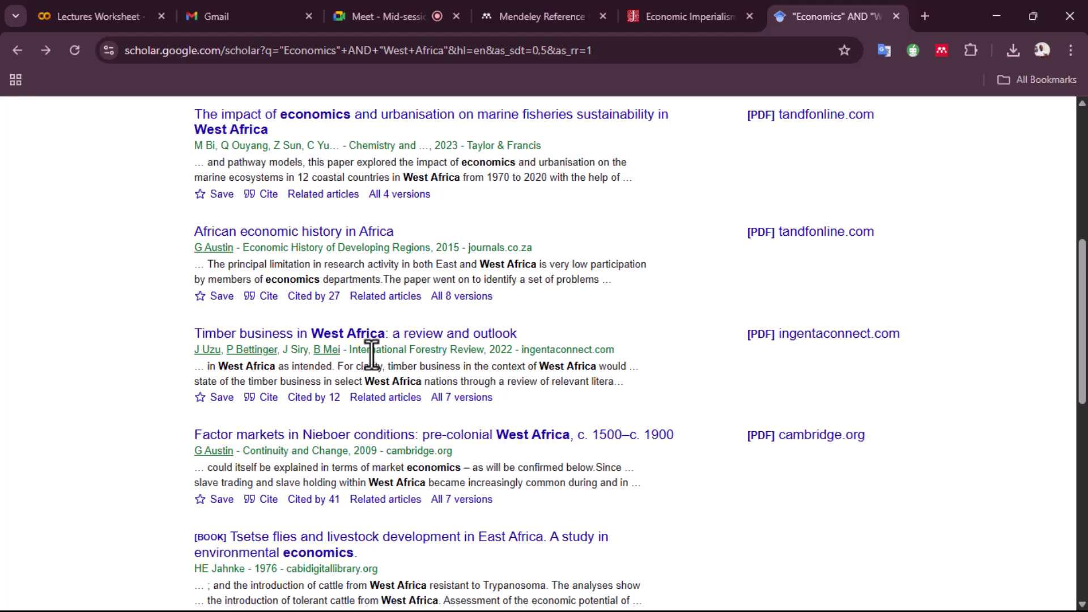
scroll(387, 352, "down", 2)
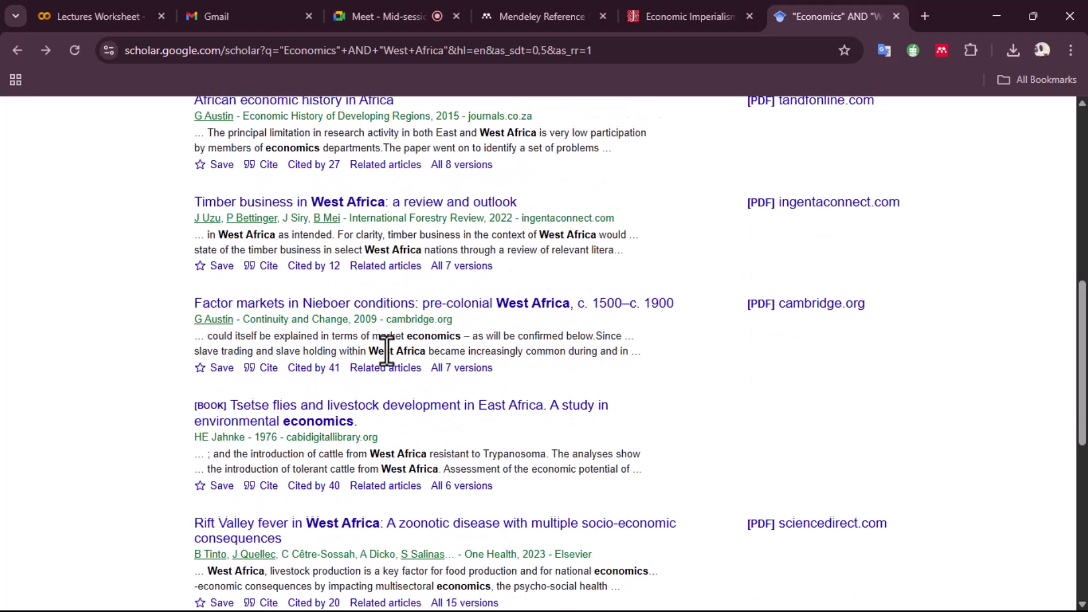
scroll(385, 354, "down", 2)
scroll(387, 358, "down", 2)
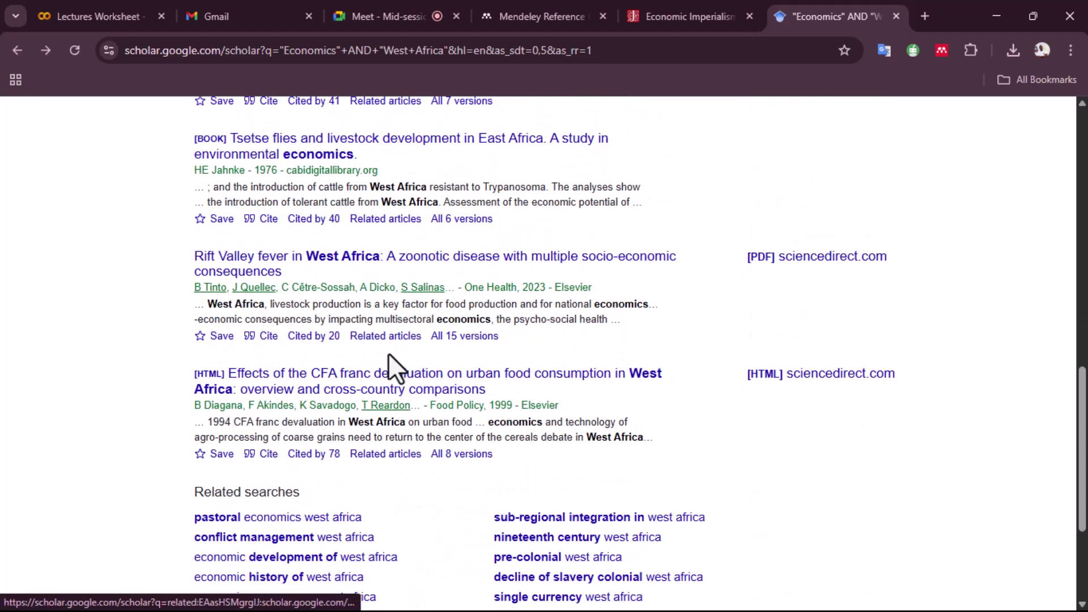
scroll(386, 363, "up", 12)
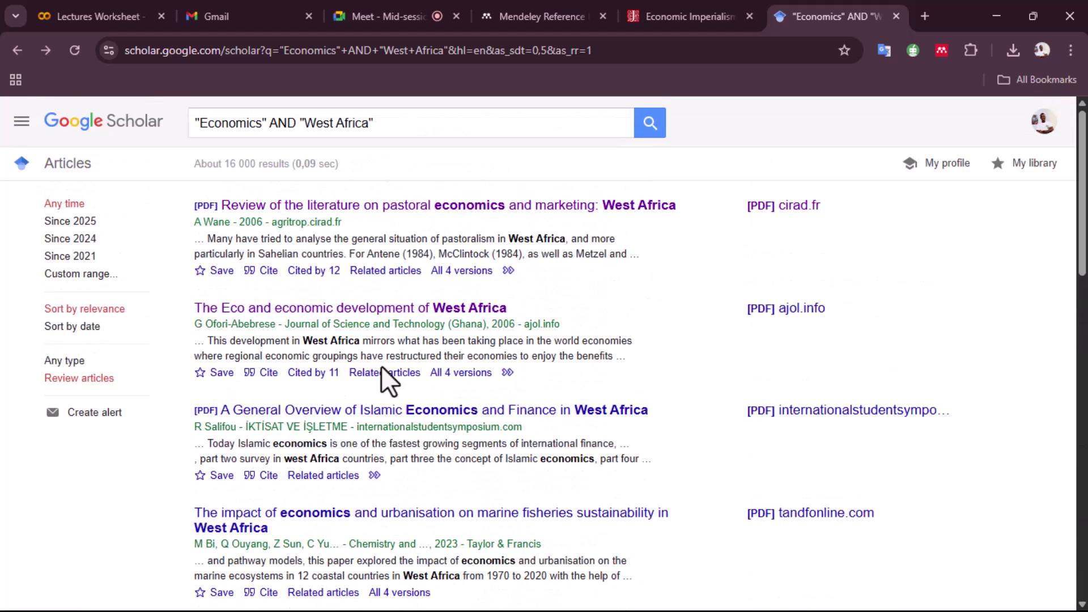
left_click(21, 122)
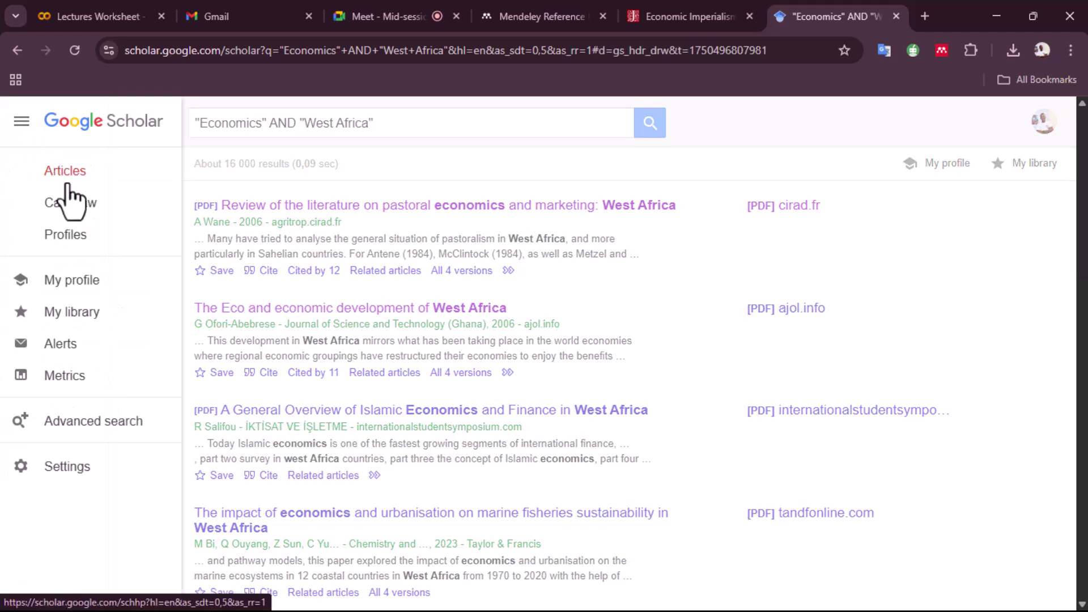
left_click(161, 426)
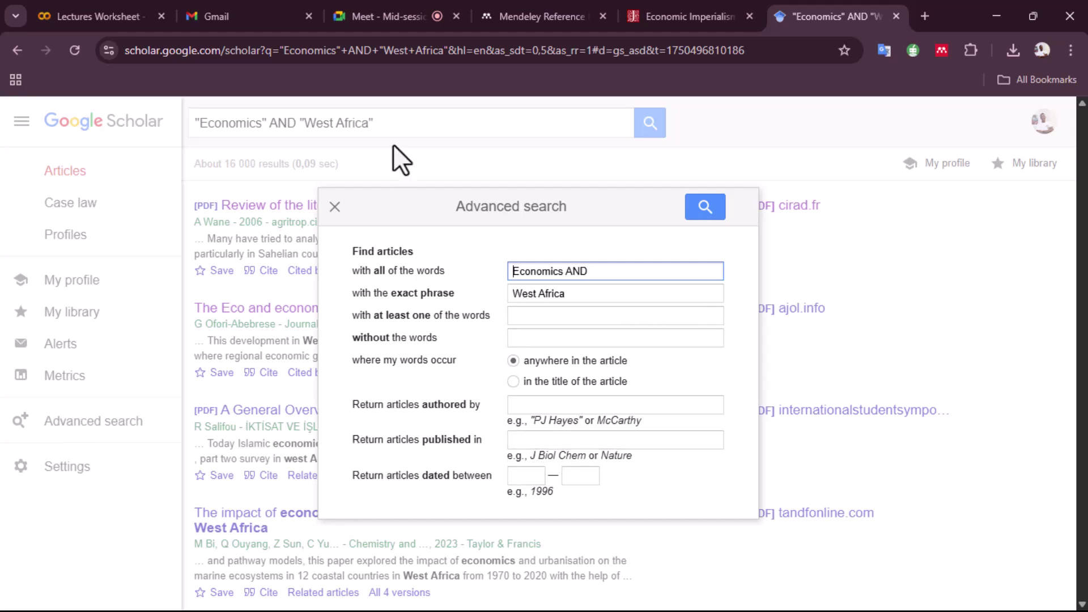
left_click(335, 206)
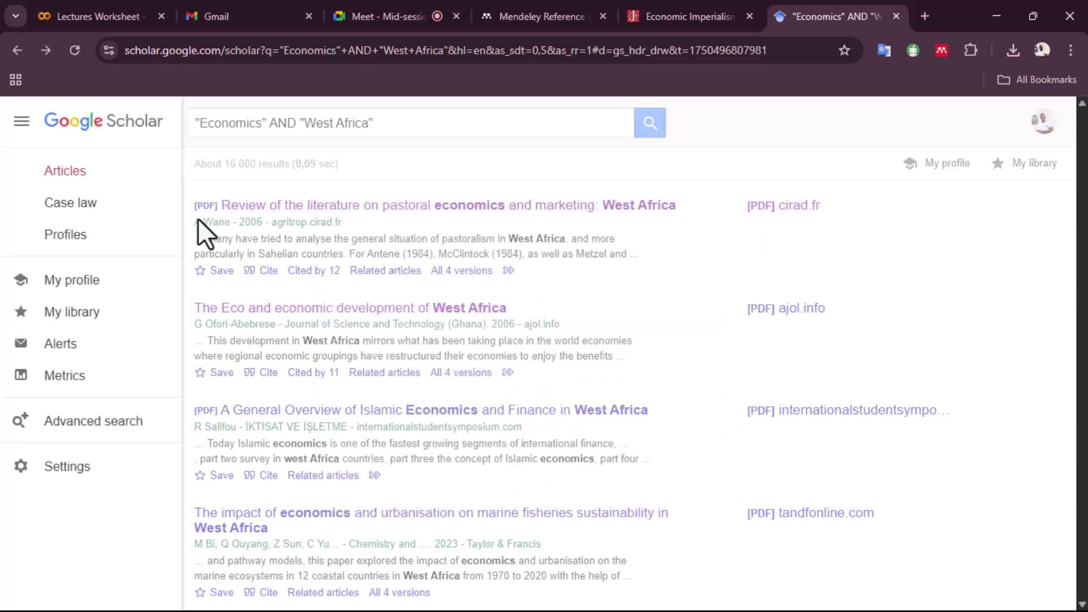
left_click(373, 236)
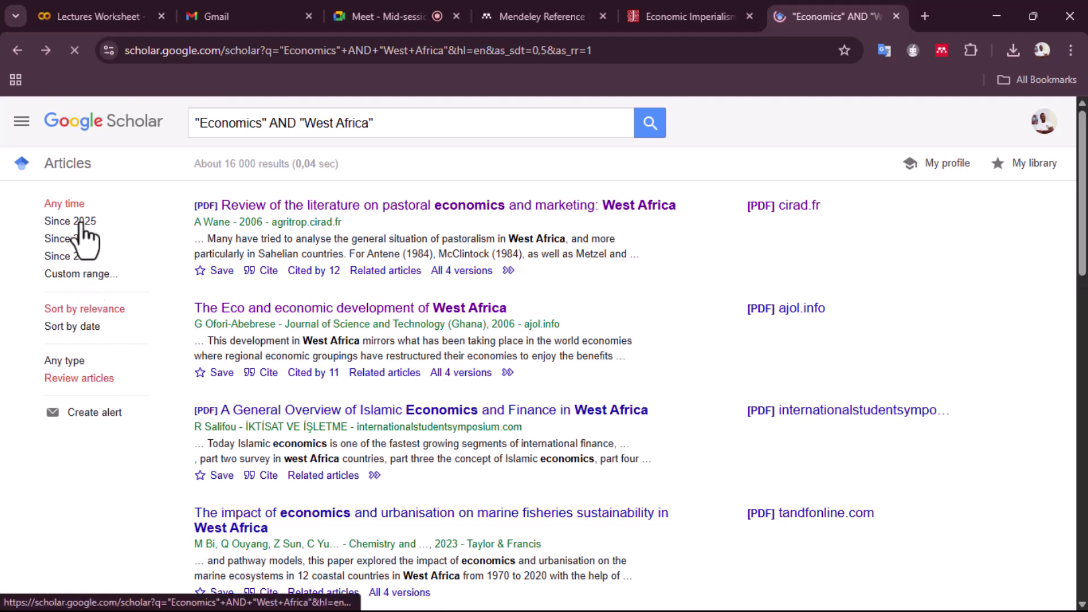
Limit the Google Scholar results to articles since 2025 and look through them
left_click(81, 226)
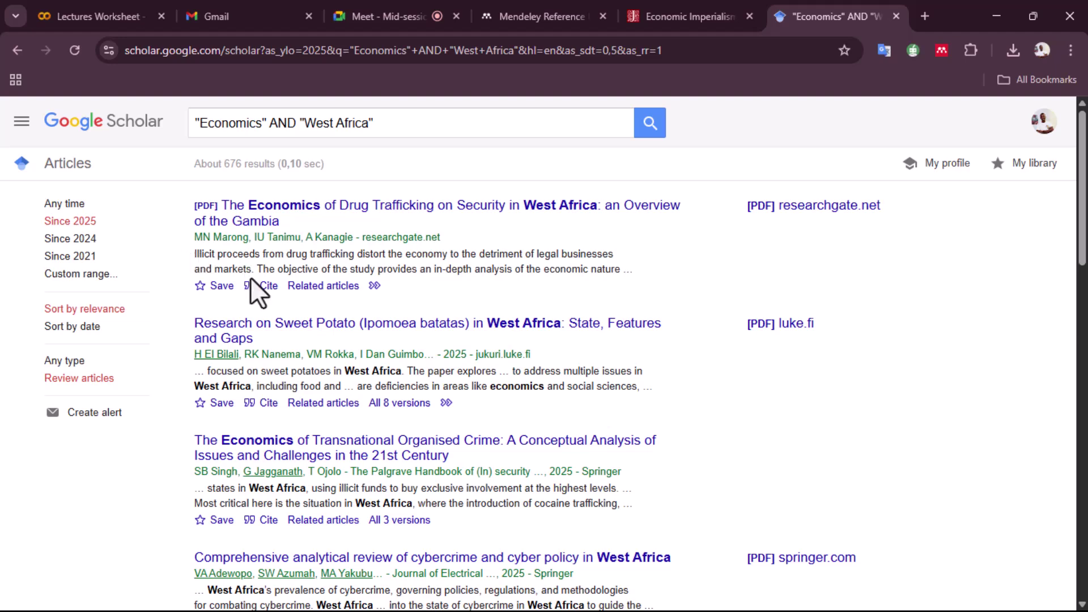
scroll(251, 277, "down", 4)
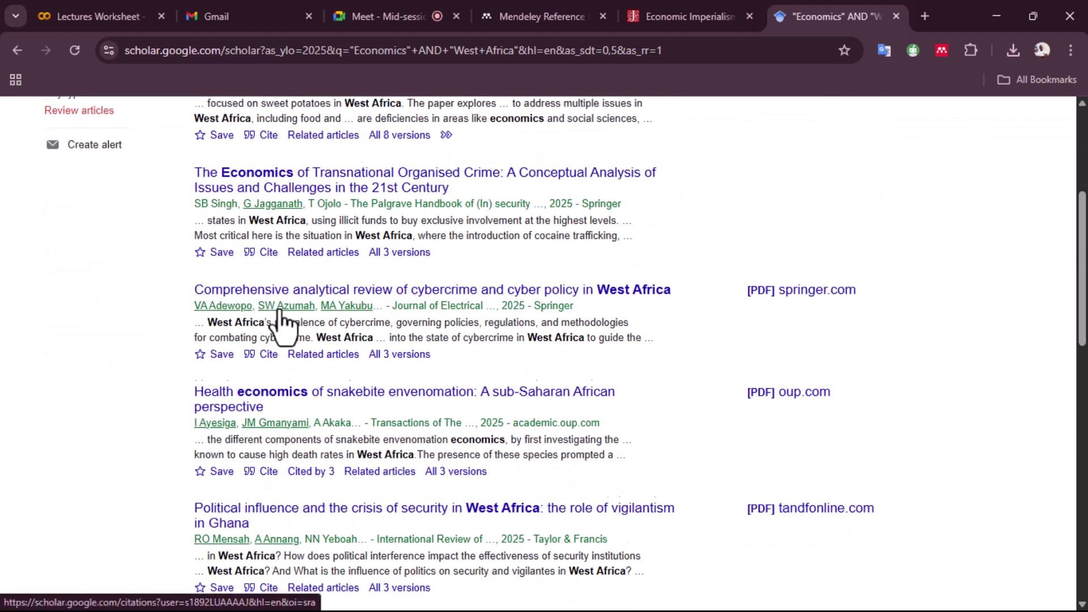
scroll(282, 323, "down", 5)
scroll(279, 309, "down", 5)
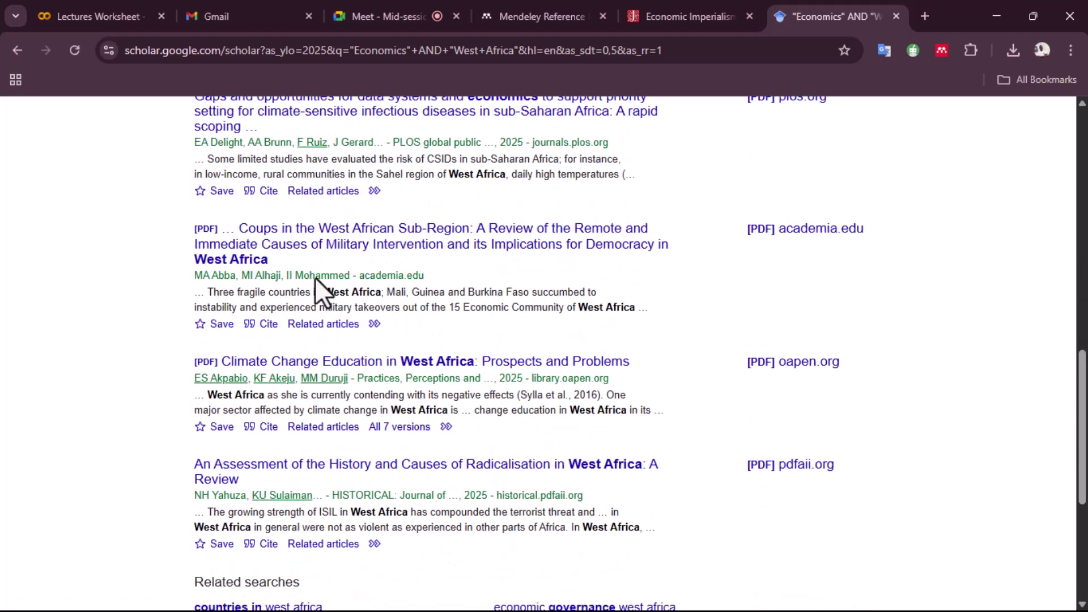
Open the paper on coups in the West African sub-region, go back and review the remaining results since 2025
left_click(339, 253)
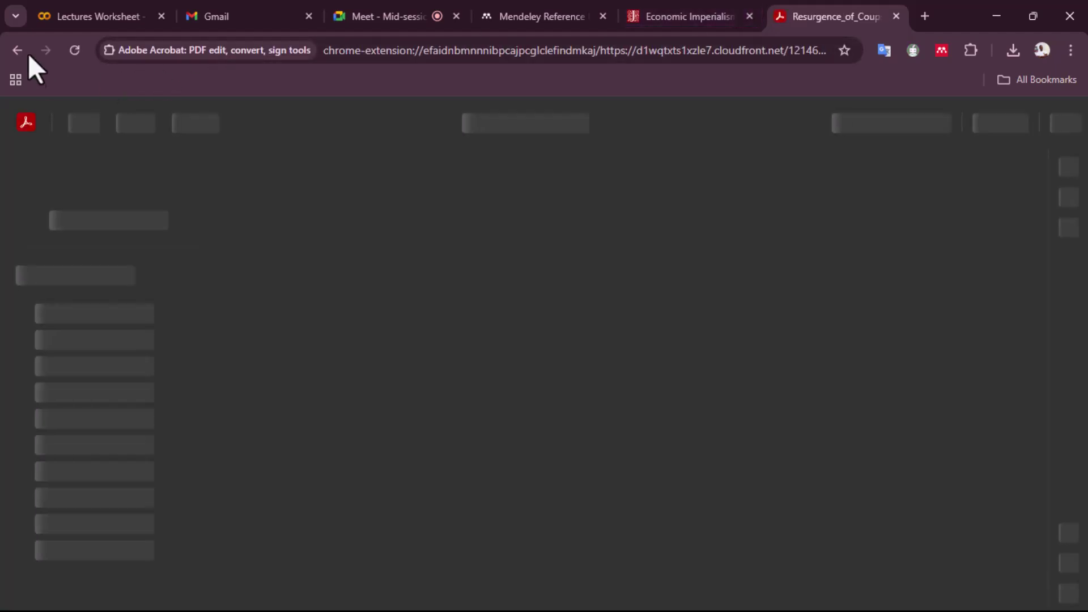
left_click(19, 50)
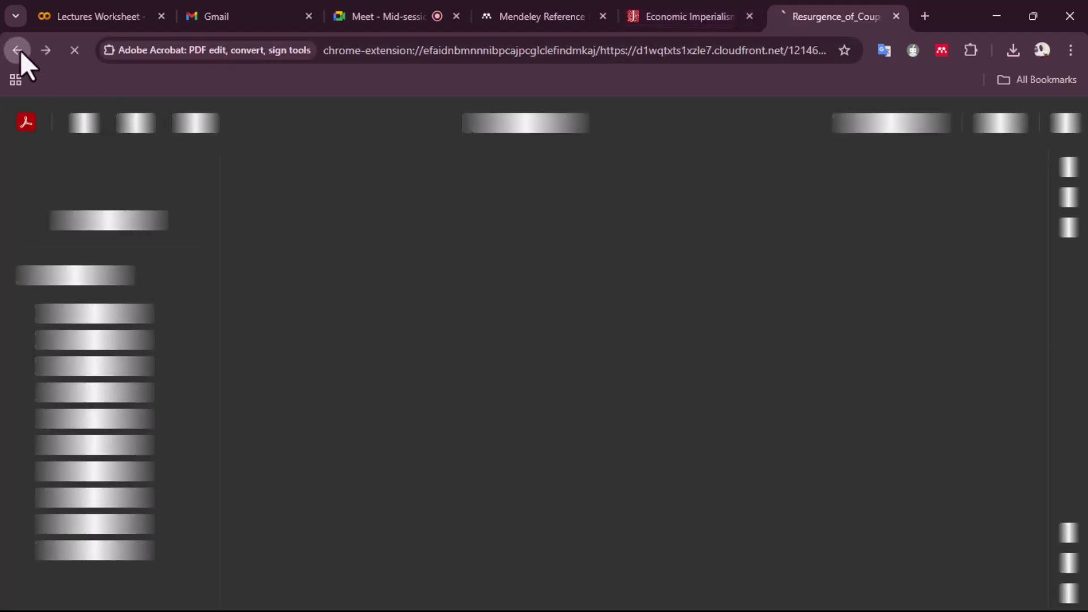
scroll(295, 300, "down", 2)
scroll(309, 298, "up", 6)
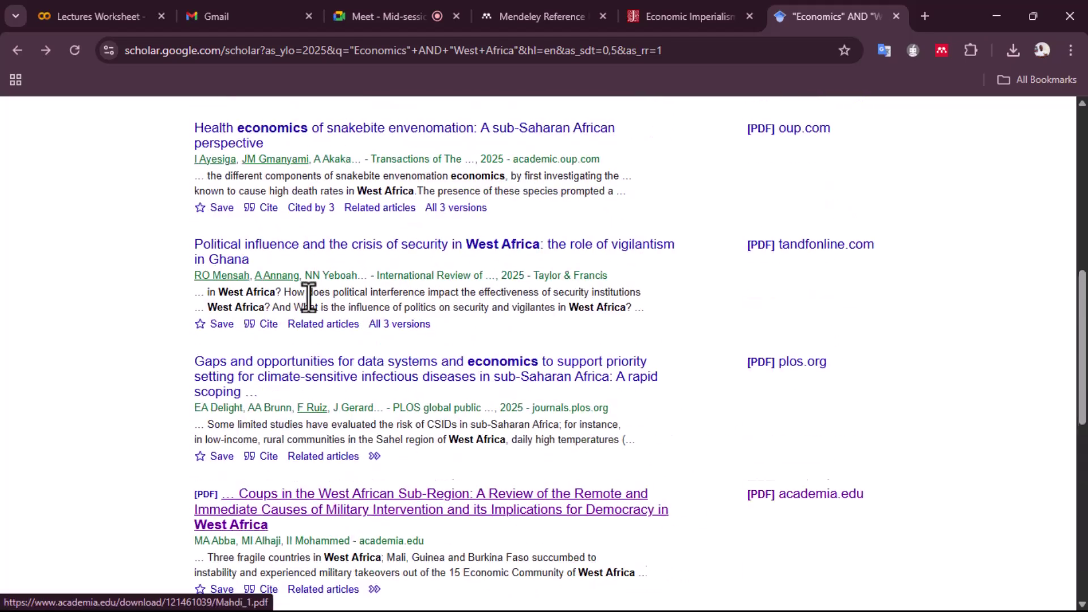
scroll(309, 297, "up", 8)
scroll(310, 300, "down", 15)
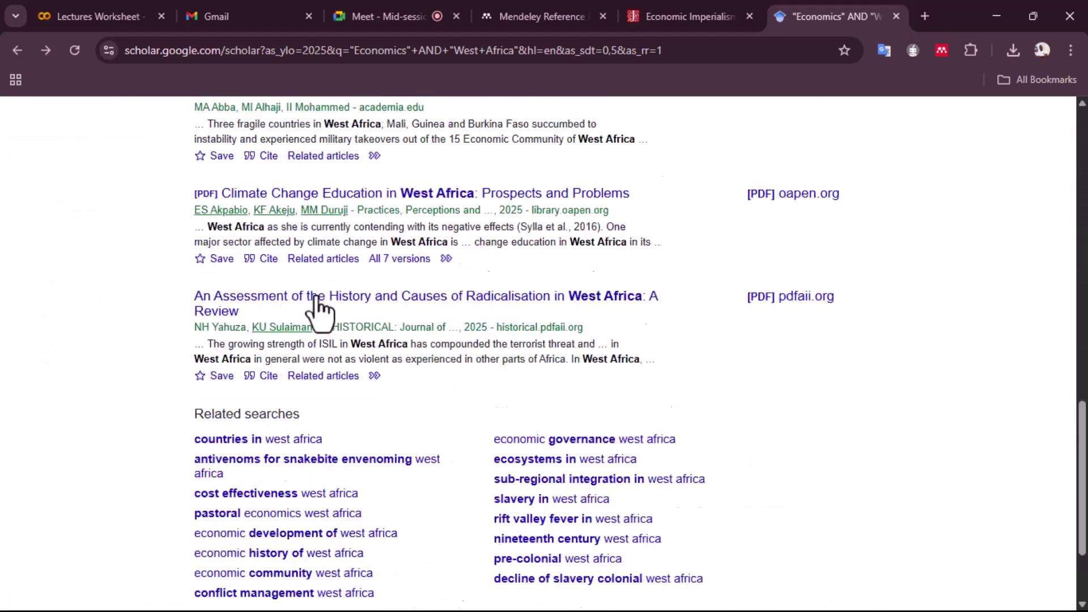
scroll(313, 306, "up", 15)
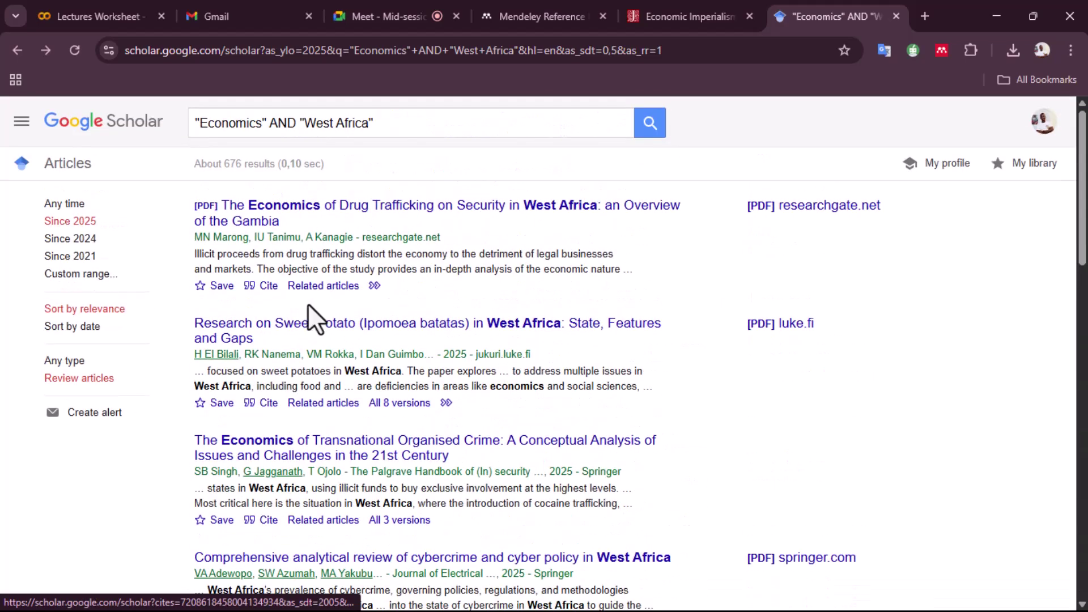
Look through the results limited to since 2024, and reset the date filter to any time
left_click(72, 243)
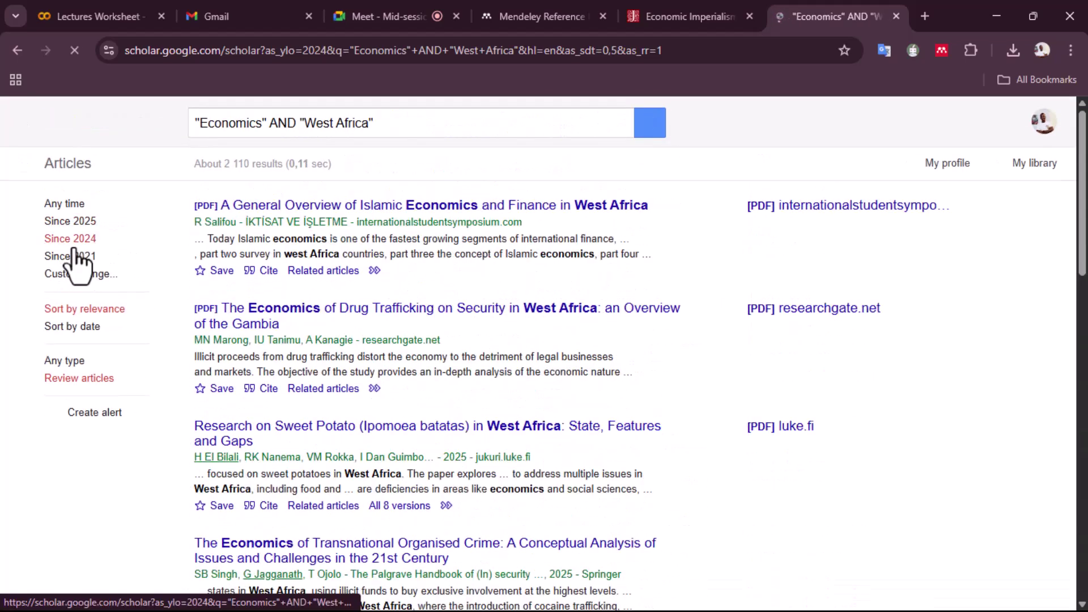
scroll(475, 349, "down", 10)
scroll(476, 355, "up", 10)
left_click(68, 205)
scroll(328, 311, "down", 4)
scroll(328, 311, "down", 10)
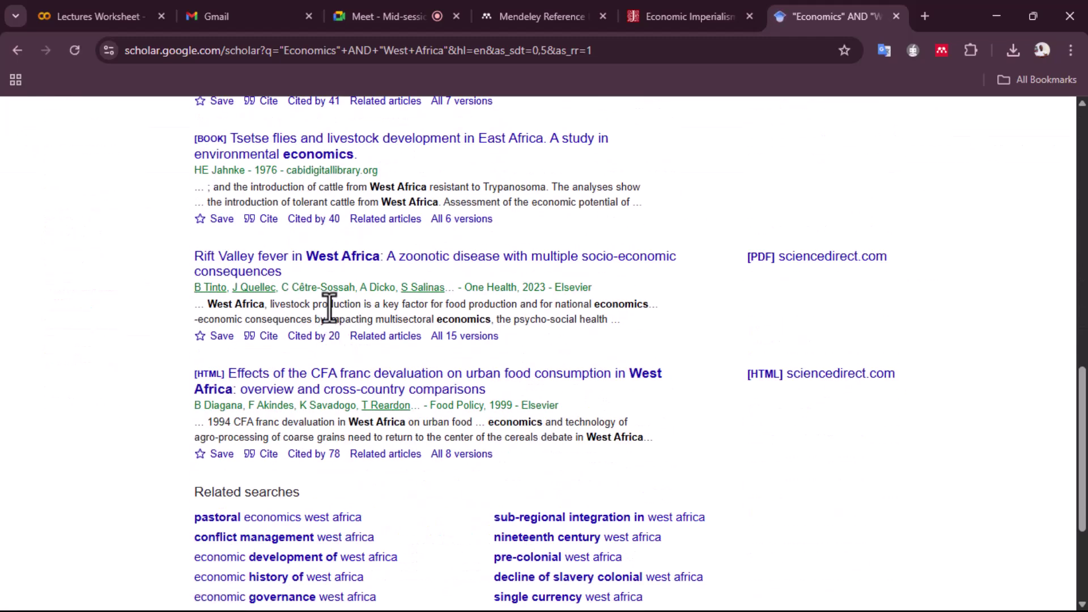
Open the article "Effects of the CFA franc devaluation on urban food consumption in West Africa" and read its abstract
left_click(287, 375)
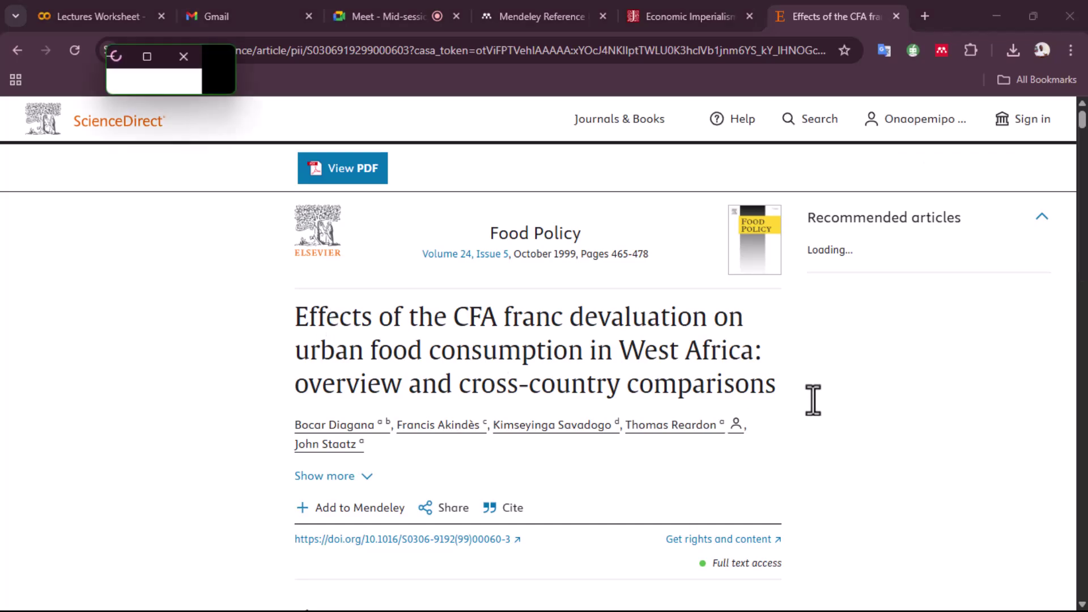
scroll(814, 401, "down", 5)
scroll(541, 306, "down", 1)
scroll(542, 304, "down", 3)
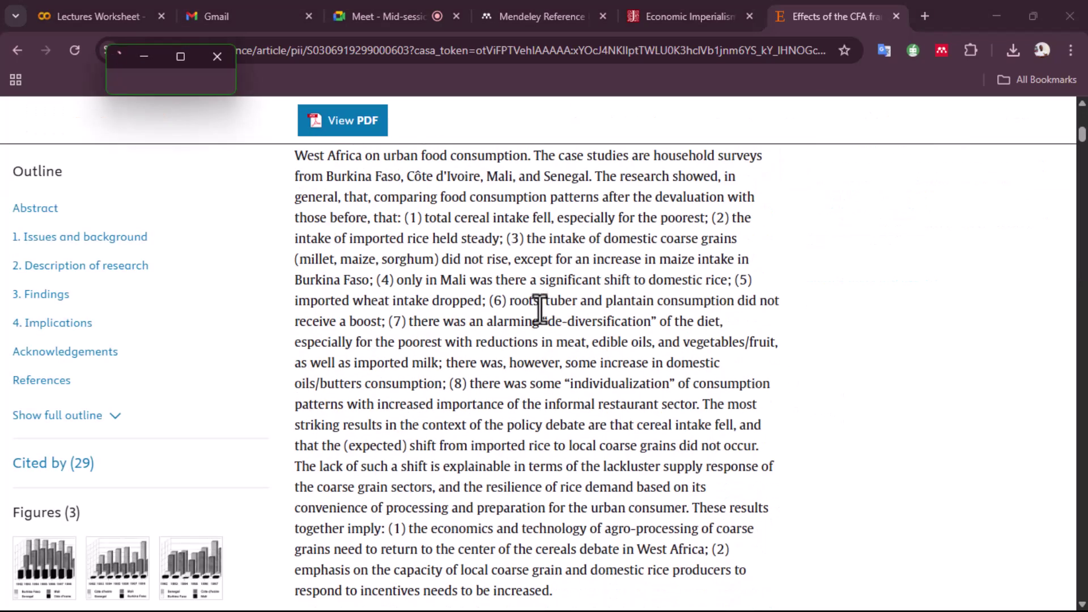
Look over the CFA franc devaluation article page on ScienceDirect and try to view its PDF
scroll(534, 311, "up", 8)
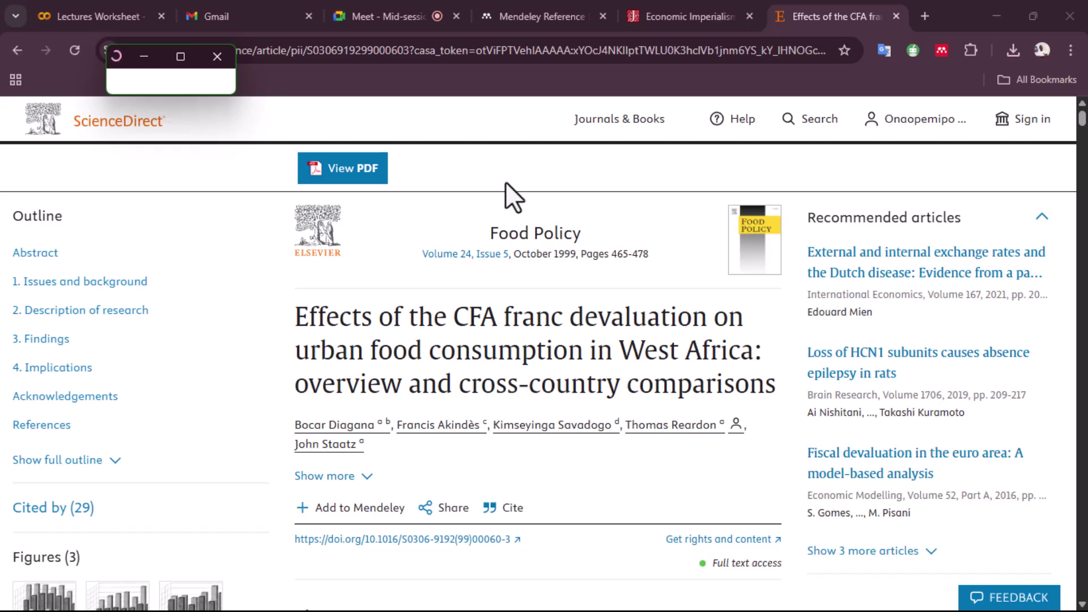
scroll(527, 216, "down", 3)
scroll(543, 284, "up", 3)
scroll(549, 295, "down", 10)
scroll(562, 317, "up", 10)
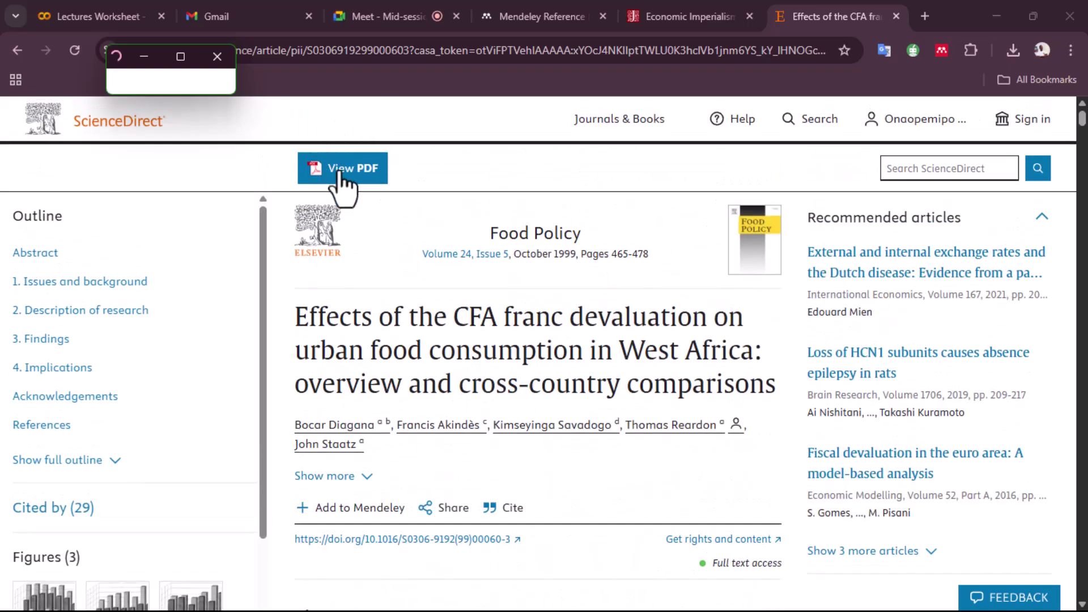
left_click(342, 180)
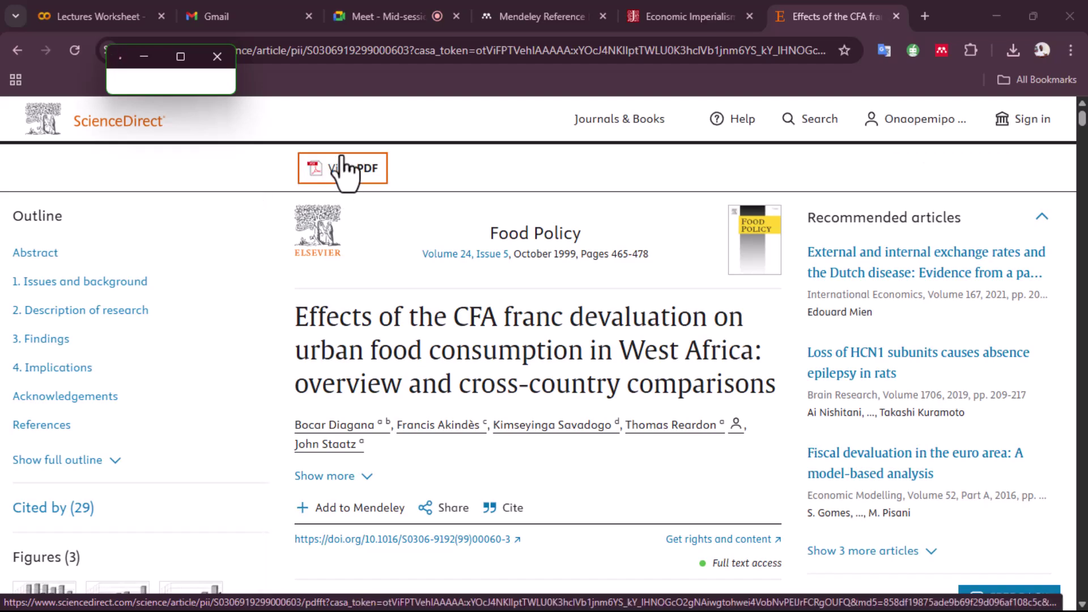
scroll(583, 333, "down", 10)
scroll(598, 360, "down", 7)
scroll(588, 343, "up", 17)
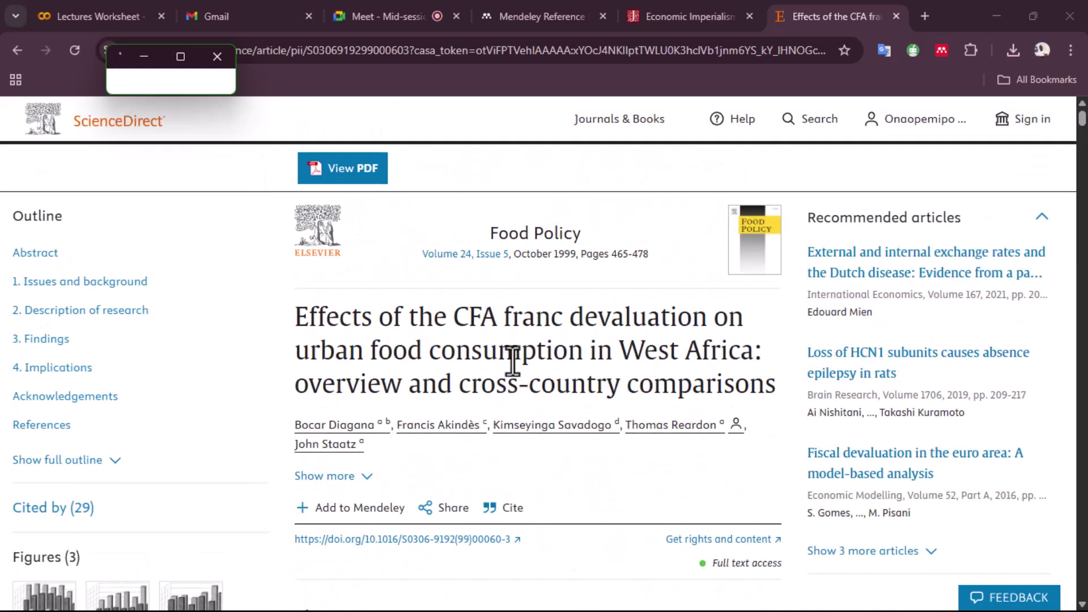
Add the CFA franc devaluation article to My Library with the Mendeley Web Importer, leaving the other detected references unselected
left_click(942, 50)
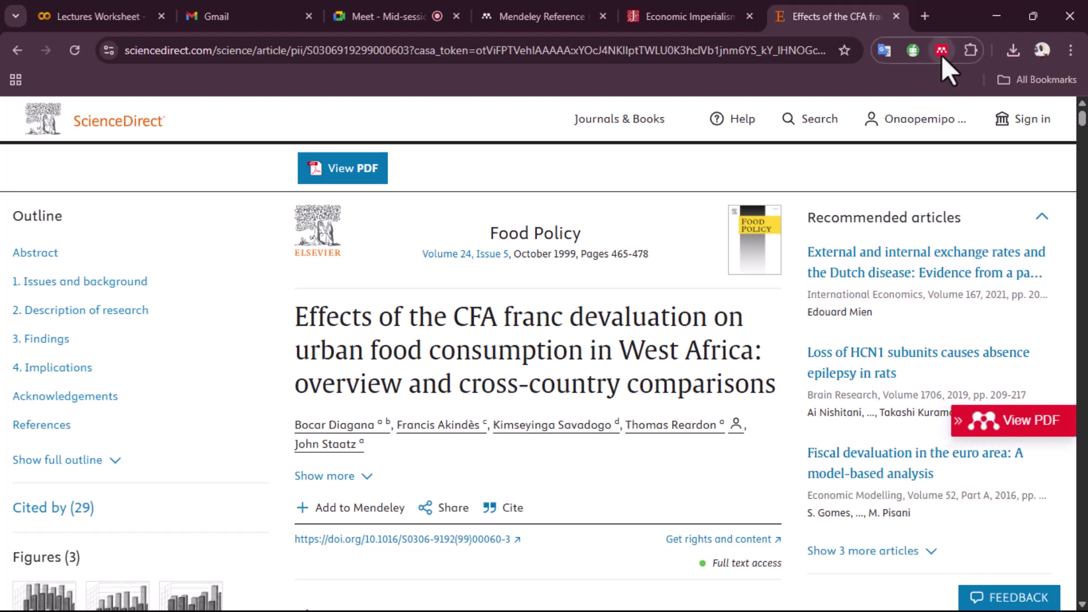
left_click(942, 52)
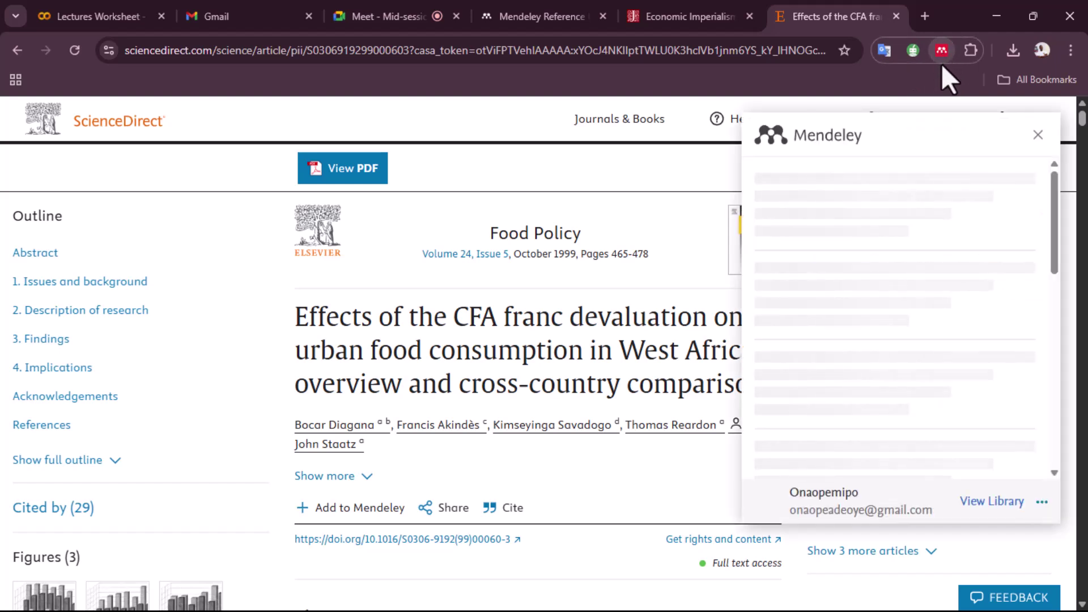
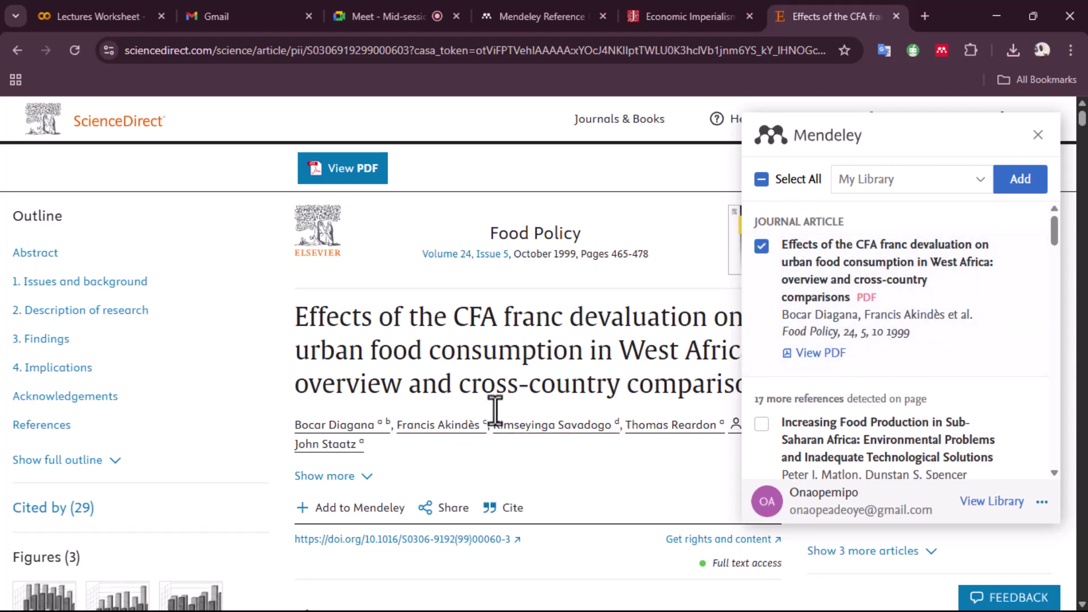
scroll(524, 476, "down", 9)
scroll(505, 493, "up", 5)
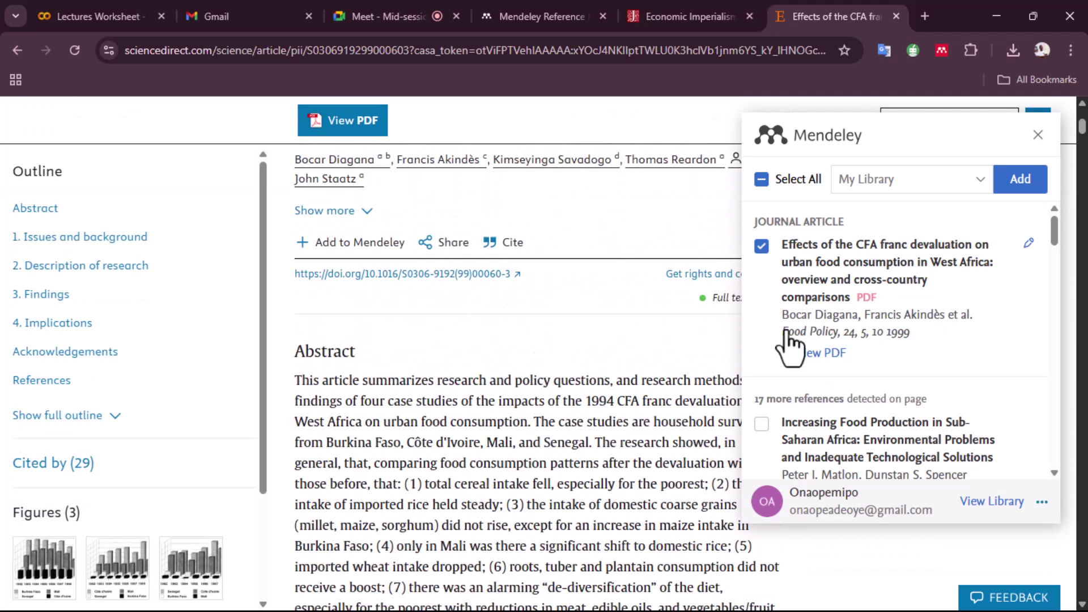
scroll(431, 400, "down", 6)
scroll(521, 418, "up", 9)
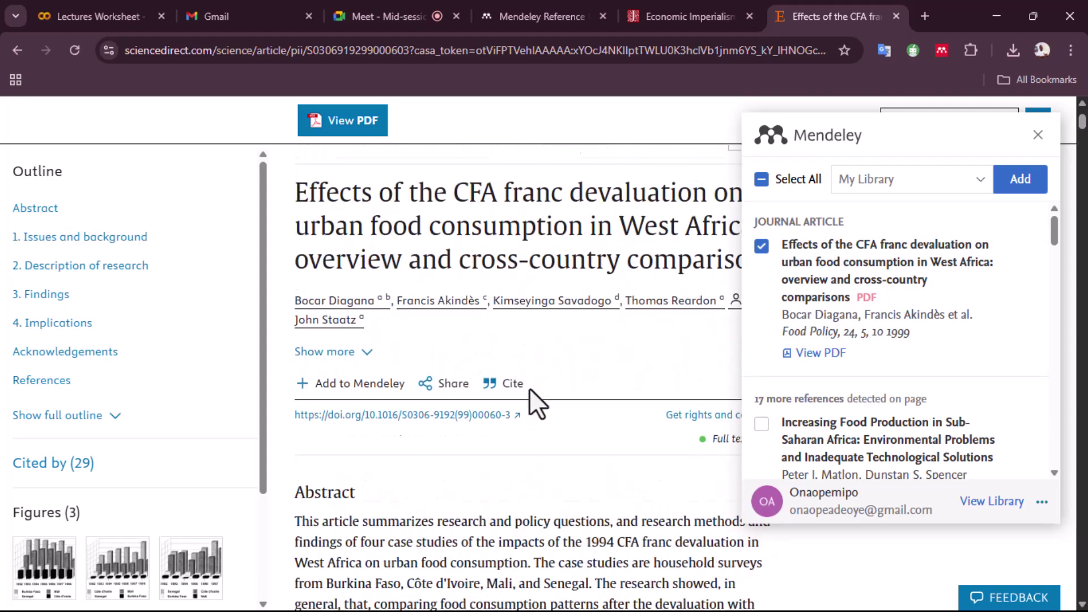
scroll(536, 402, "up", 2)
left_click(761, 245)
left_click(762, 246)
left_click(761, 247)
left_click(761, 247)
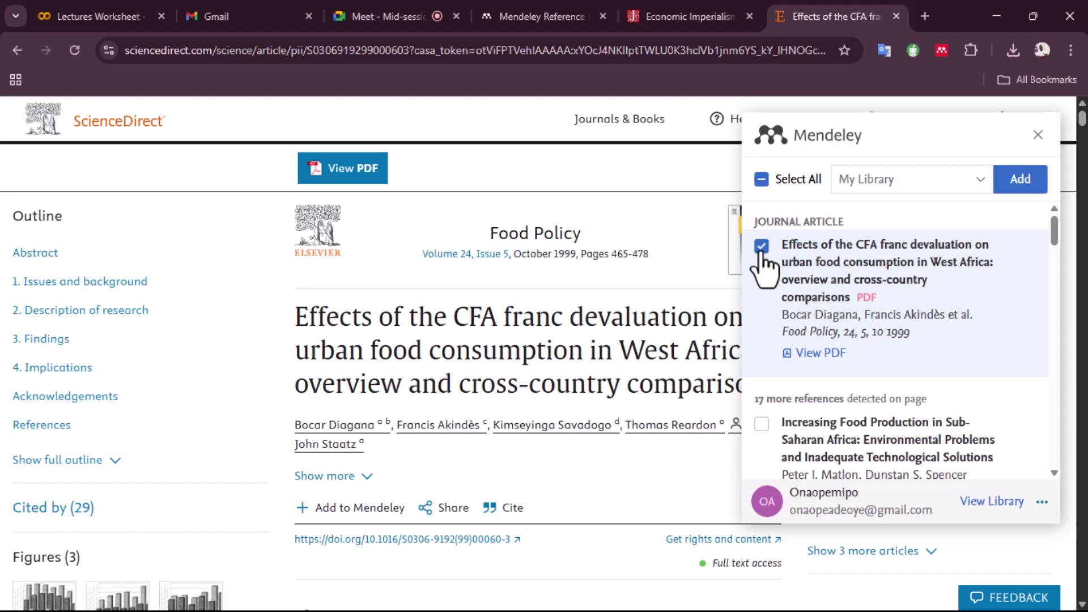
left_click(1025, 182)
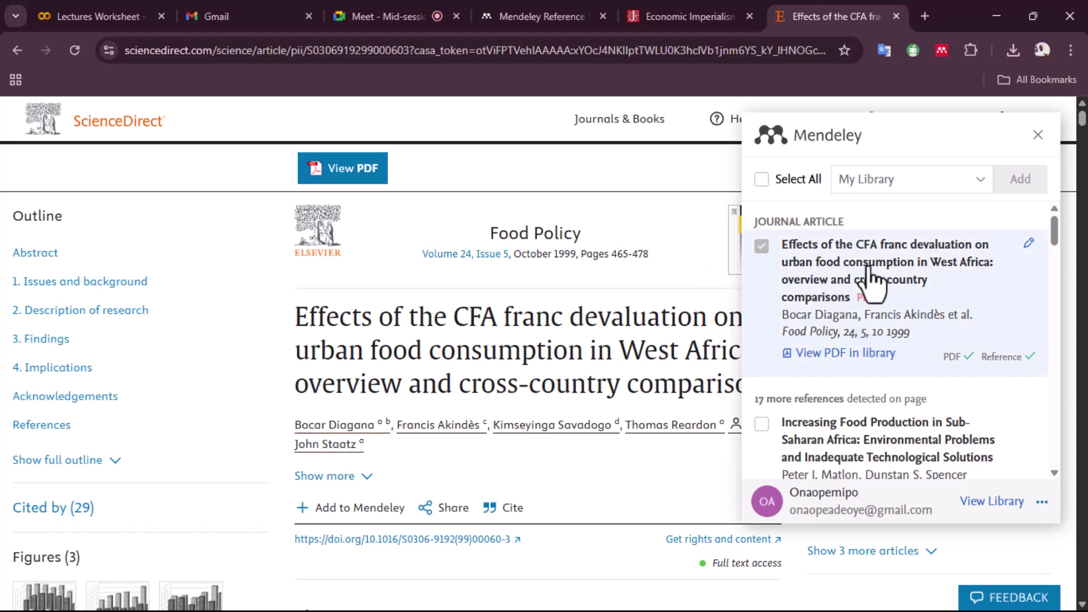
Review the imported article's reference details in the Mendeley importer and return to the reference list
left_click(1028, 244)
scroll(914, 342, "down", 12)
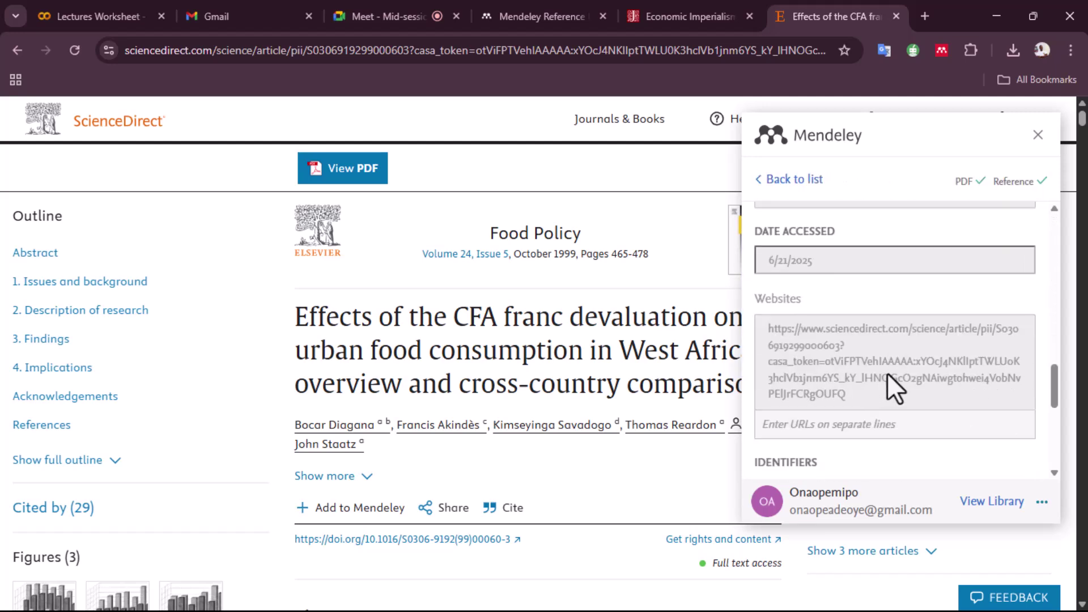
scroll(886, 373, "down", 5)
scroll(886, 376, "up", 5)
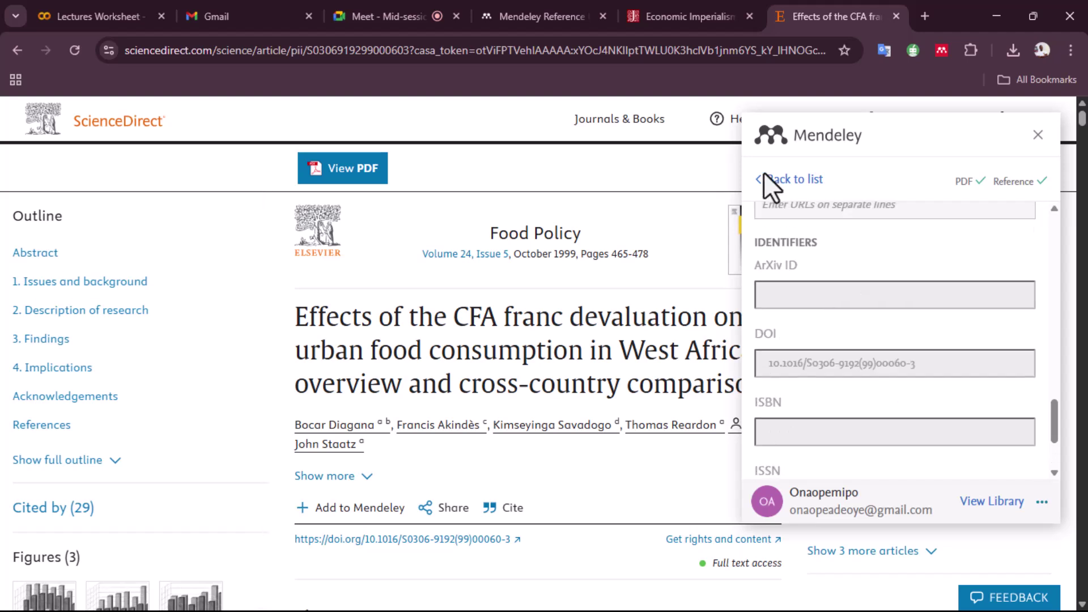
scroll(861, 323, "up", 10)
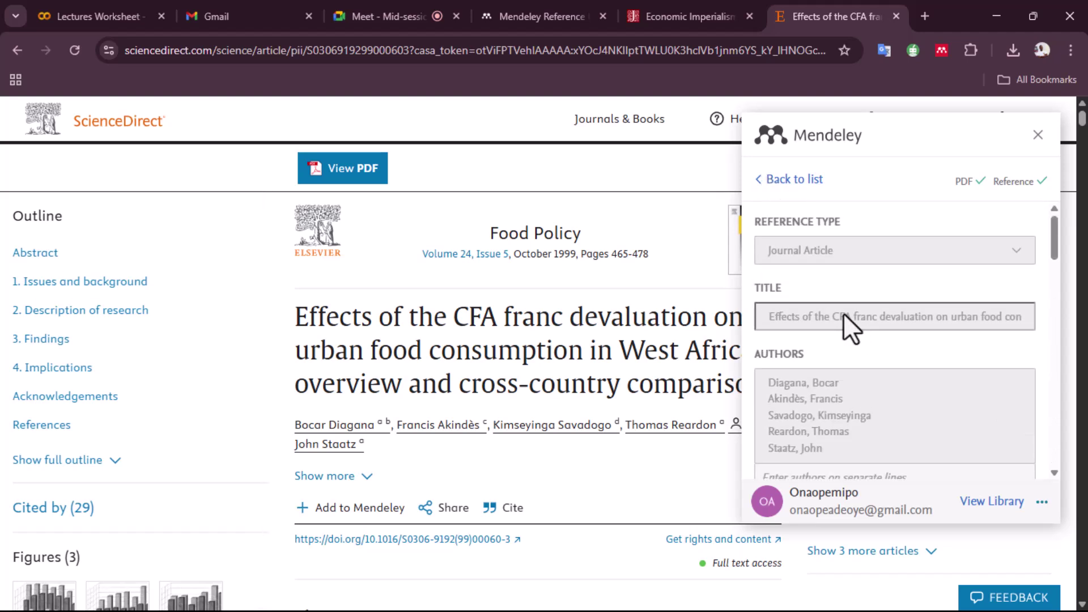
left_click(772, 190)
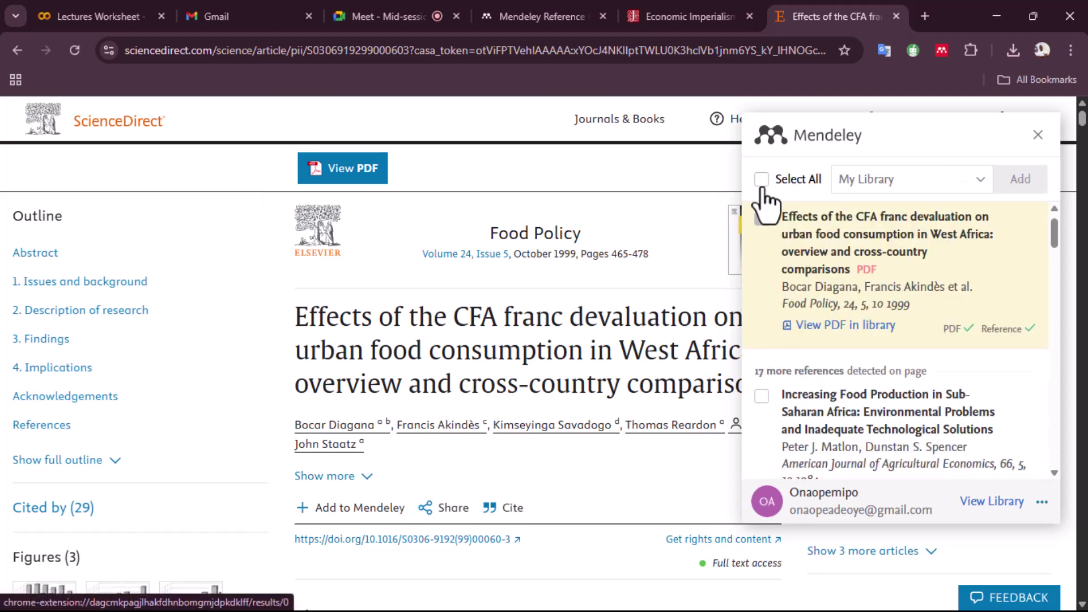
Switch to the Mendeley library, review the details of "The Eco and economic development of West Africa", and close them
left_click(516, 14)
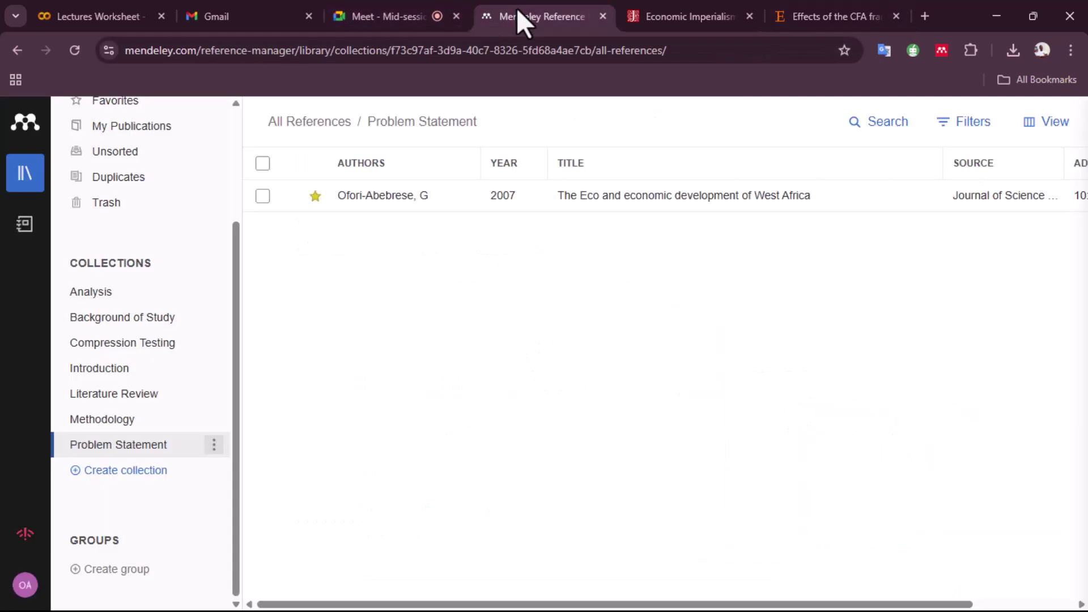
left_click(380, 197)
scroll(885, 431, "down", 5)
scroll(904, 440, "up", 5)
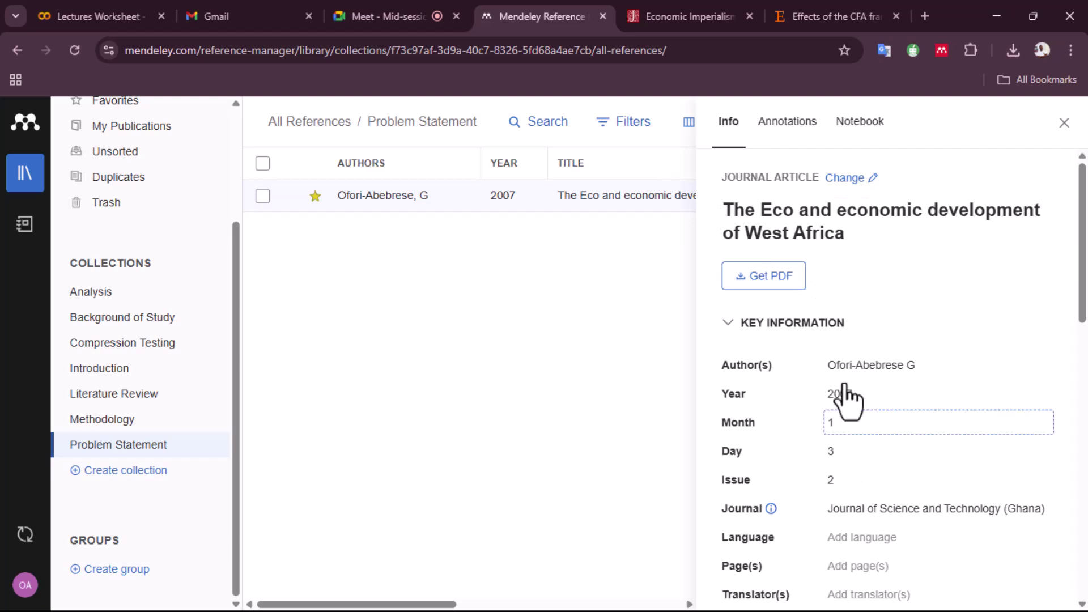
scroll(848, 461, "down", 6)
scroll(858, 262, "up", 6)
left_click(1065, 122)
Show all references and open the CFA franc devaluation article in the Mendeley PDF reader
scroll(153, 239, "up", 3)
left_click(148, 181)
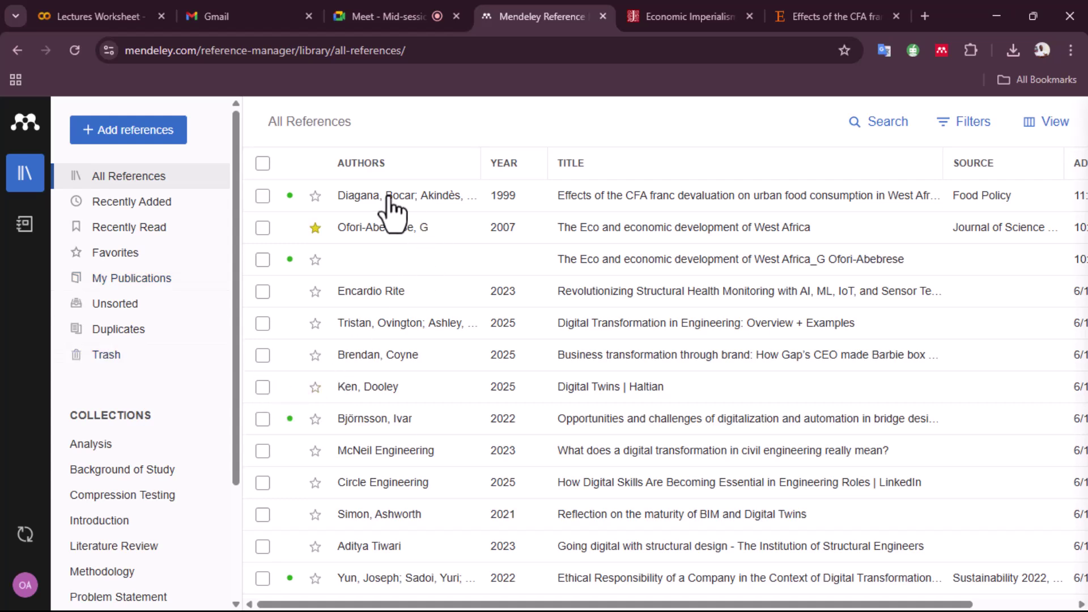
left_click(262, 196)
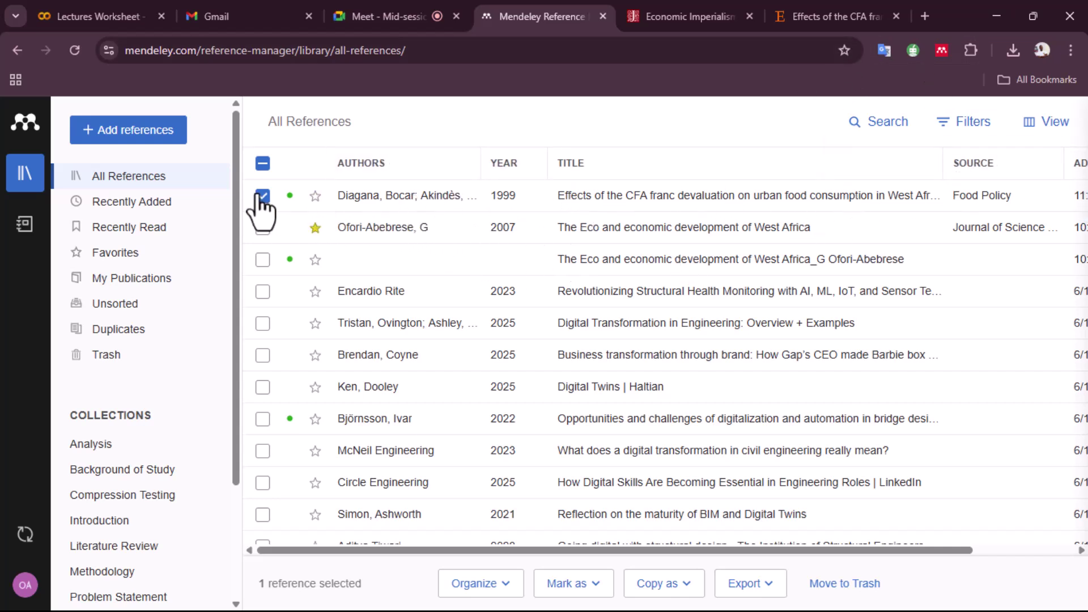
left_click(396, 199)
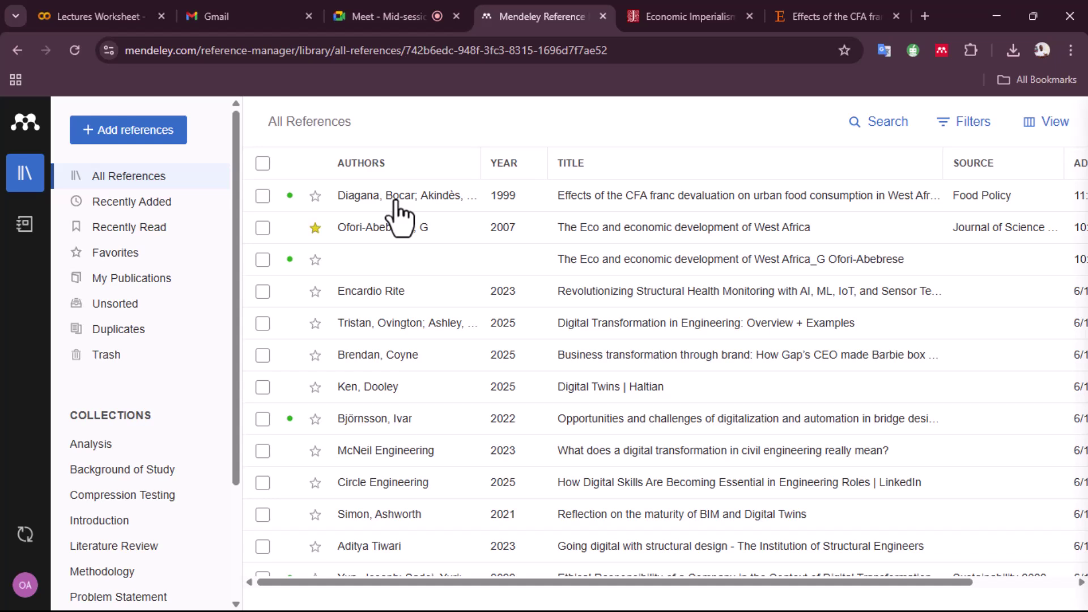
double_click(396, 209)
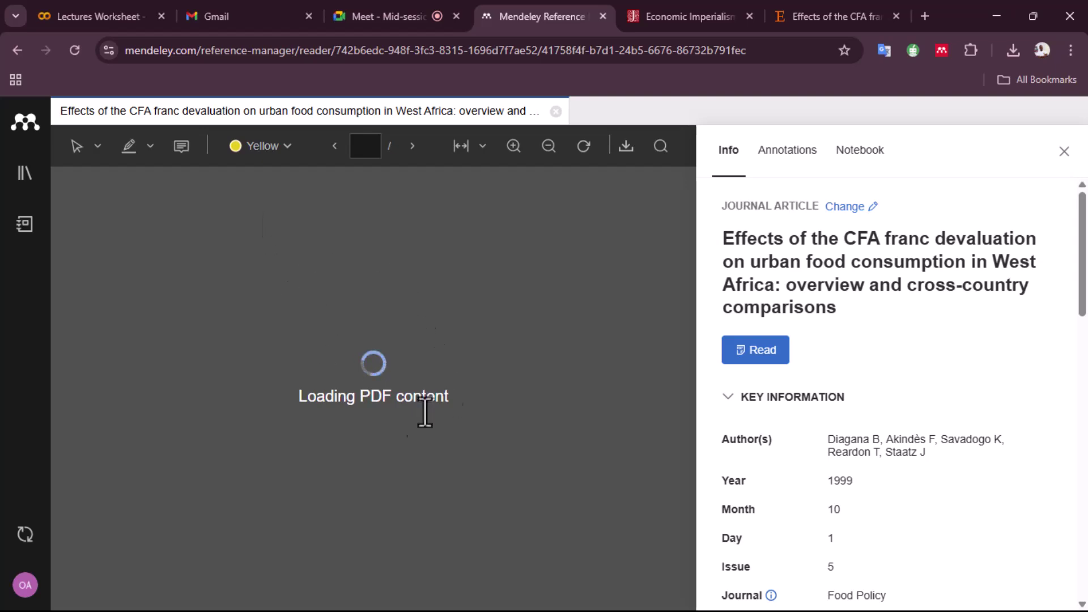
Look through the article's PDF abstract and its reference information in the Mendeley reader
scroll(363, 391, "down", 5)
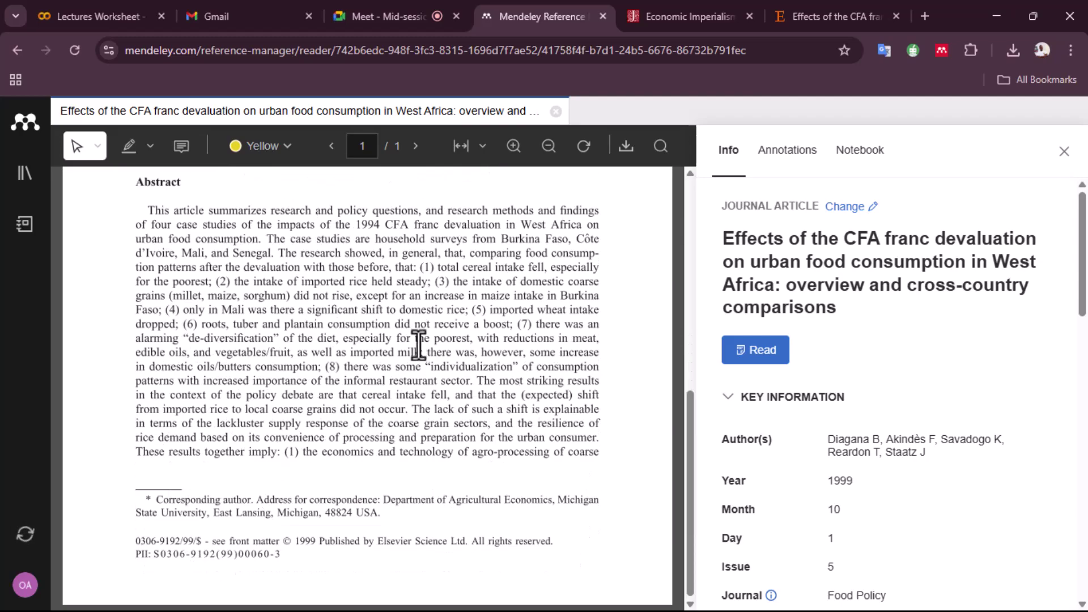
scroll(923, 417, "down", 8)
scroll(894, 381, "up", 8)
scroll(890, 315, "down", 9)
scroll(809, 444, "up", 7)
scroll(801, 427, "down", 7)
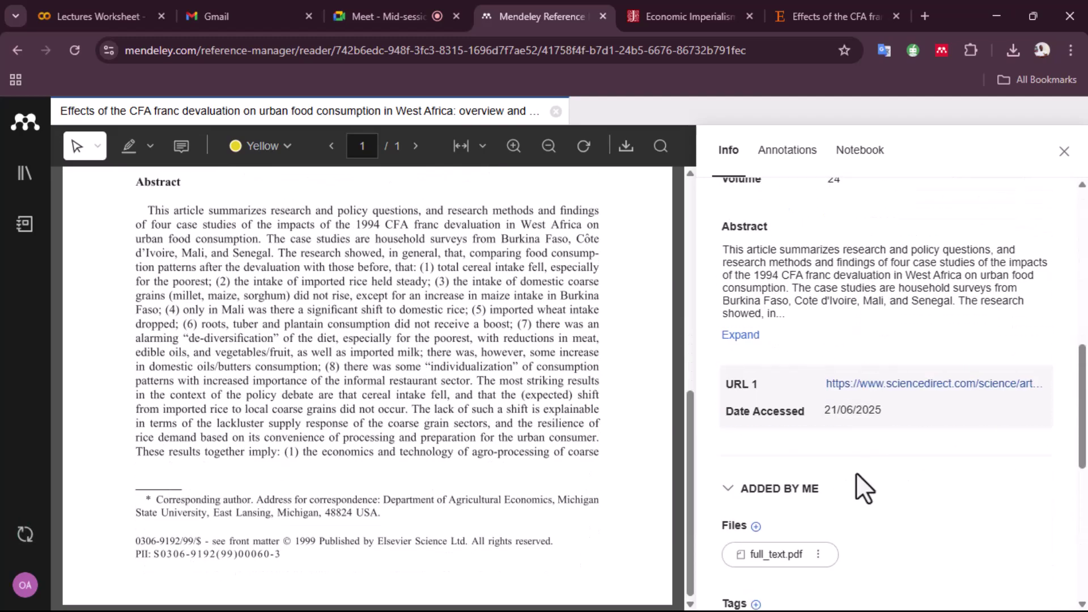
scroll(856, 462, "up", 9)
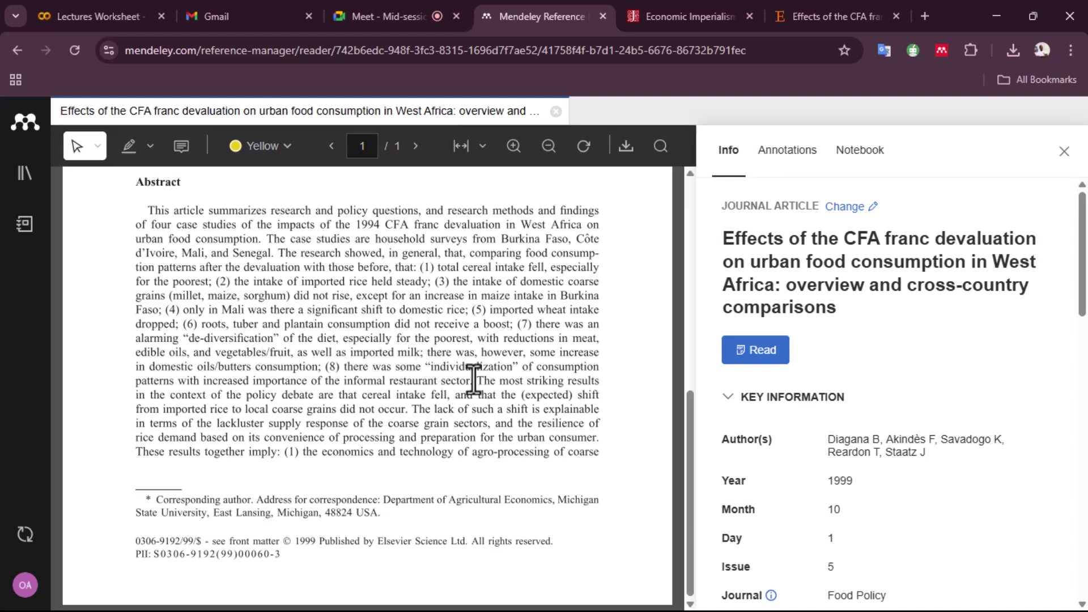
Copy the abstract sentence beginning "The most striking results" and paste it after the last citation in the Word document's Background of Study
left_click_drag(486, 395, 404, 408)
key("ctrl+c")
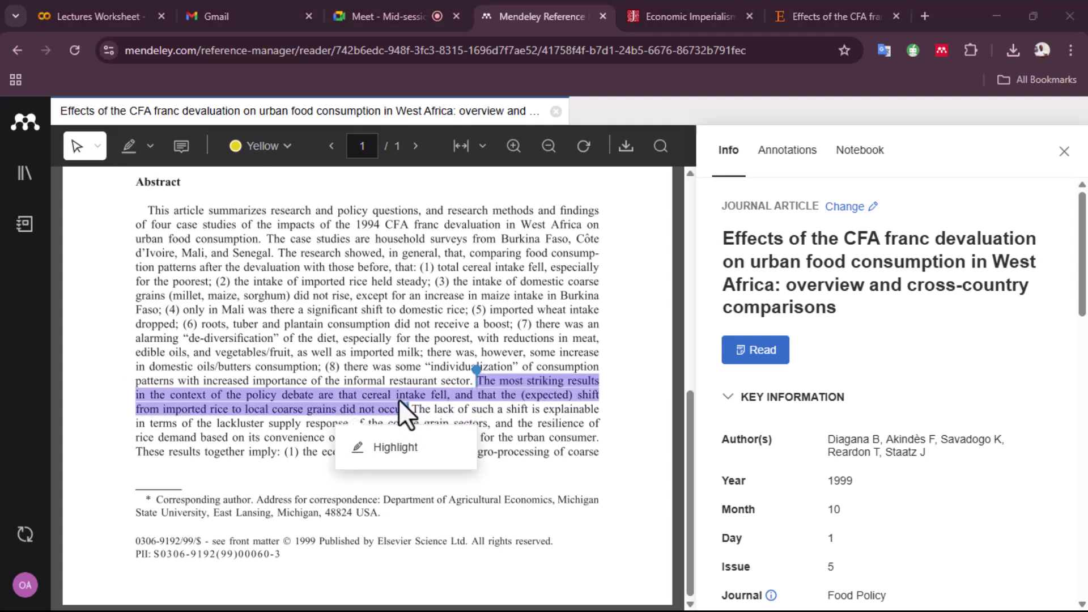
key("alt+Tab")
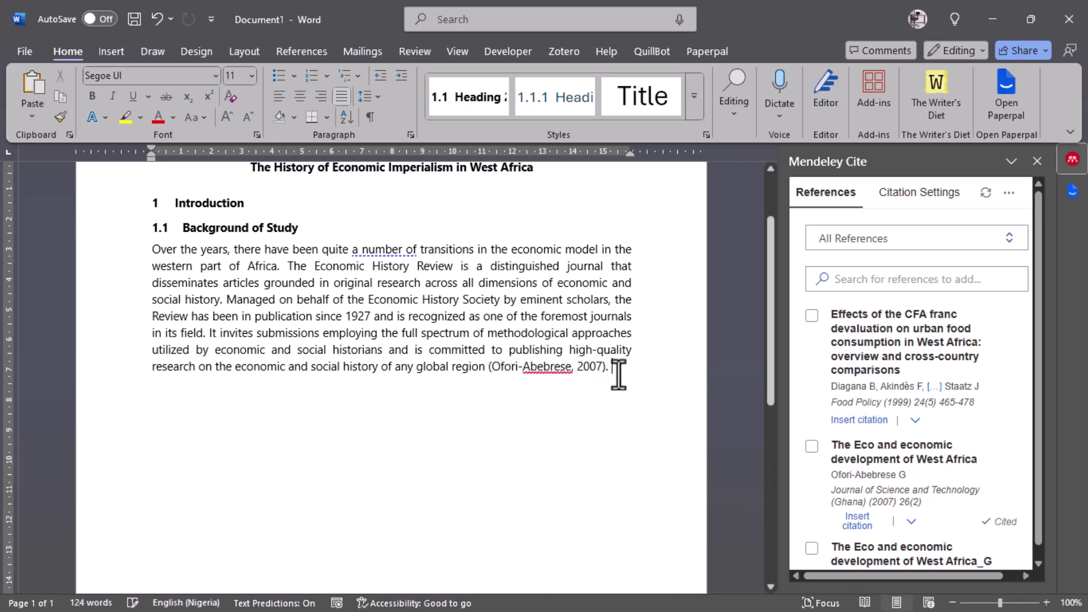
left_click(615, 367)
key("ctrl+v")
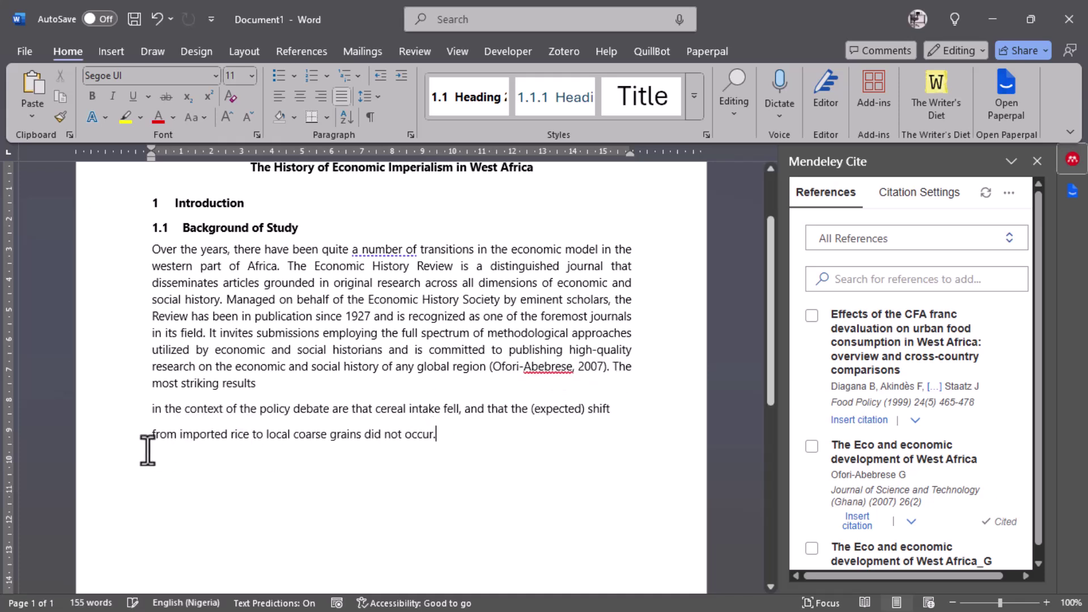
Join the pasted sentence's broken lines into the paragraph and add a space before its final full stop
left_click(149, 411)
key("BackSpace")
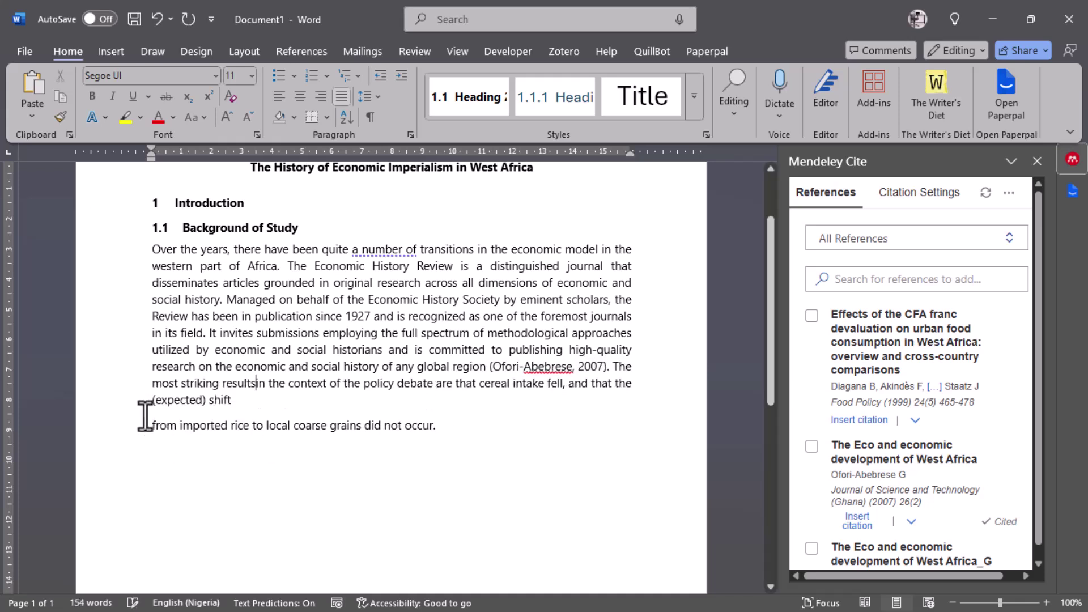
left_click(151, 425)
key("BackSpace")
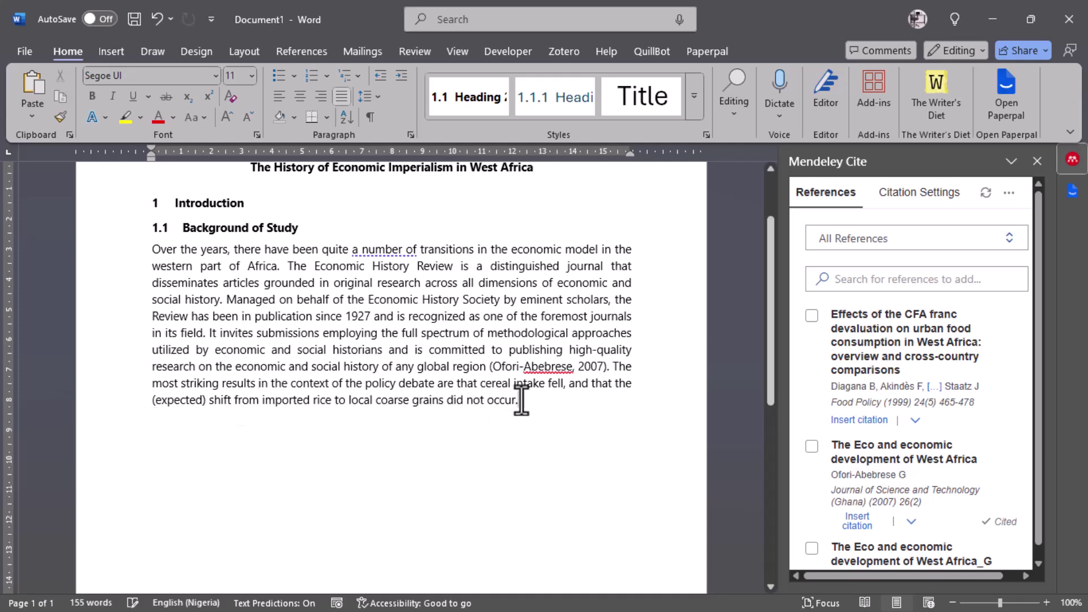
key("Left")
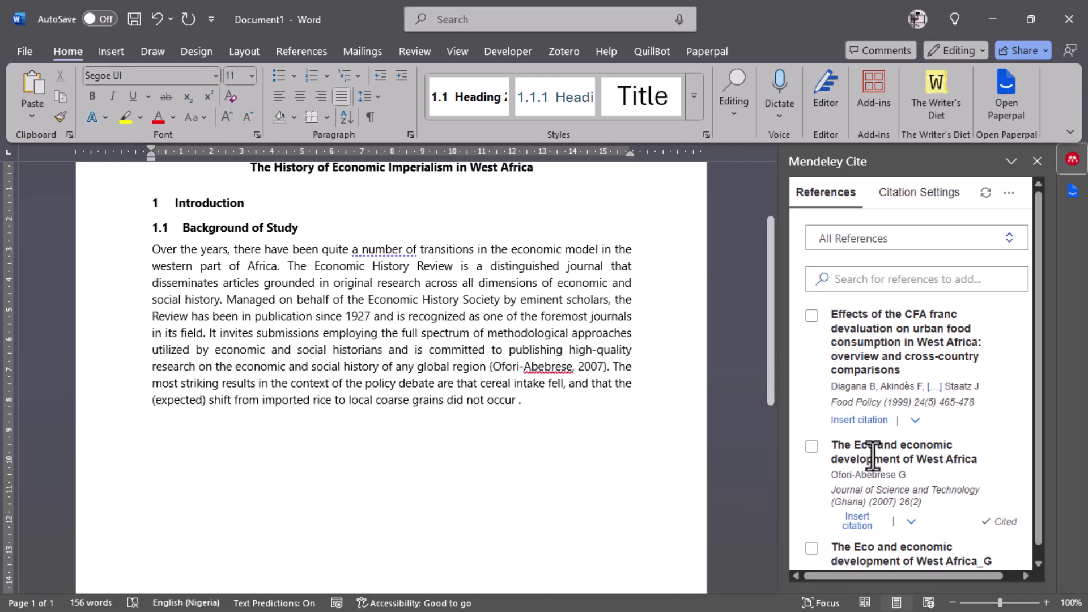
Generate a Paperpal paraphrase of the sentence beginning "The most striking results", then produce a version in Make Academic mode
left_click_drag(614, 367, 627, 399)
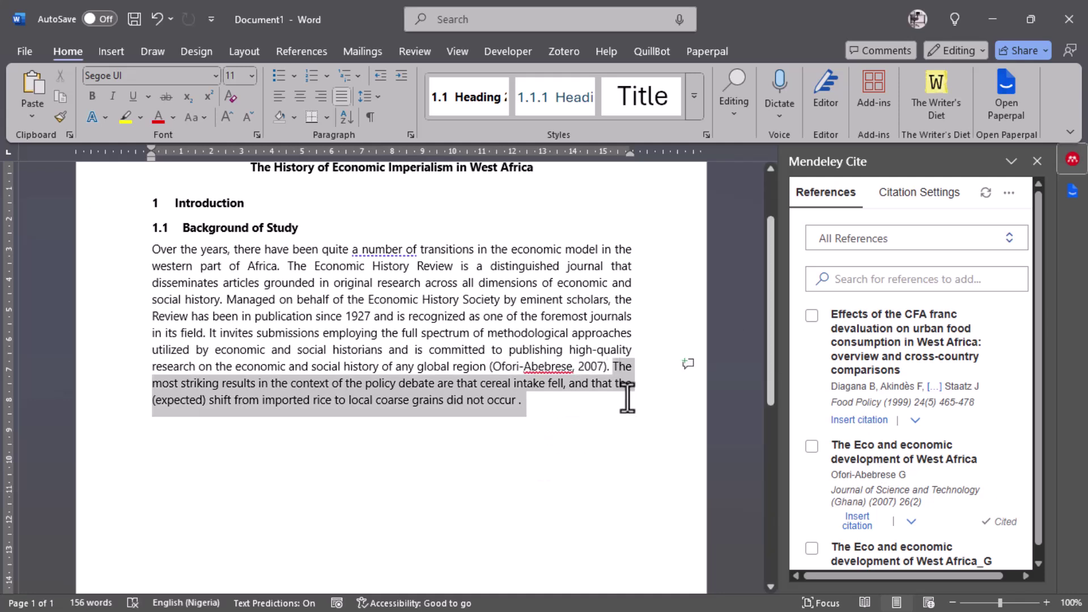
left_click(1072, 191)
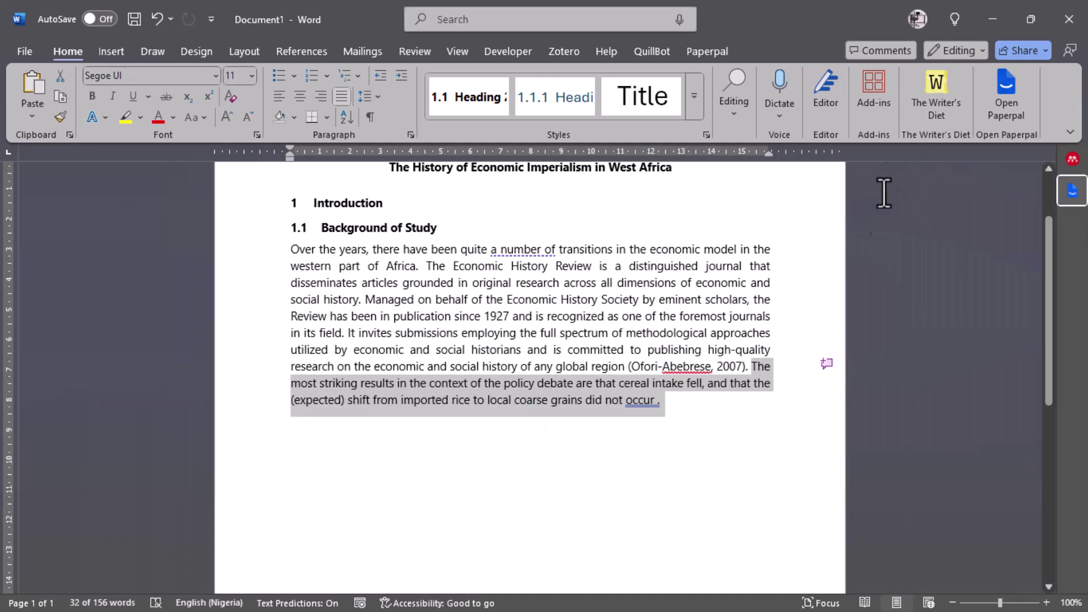
left_click(1073, 191)
scroll(889, 460, "down", 2)
scroll(886, 459, "up", 2)
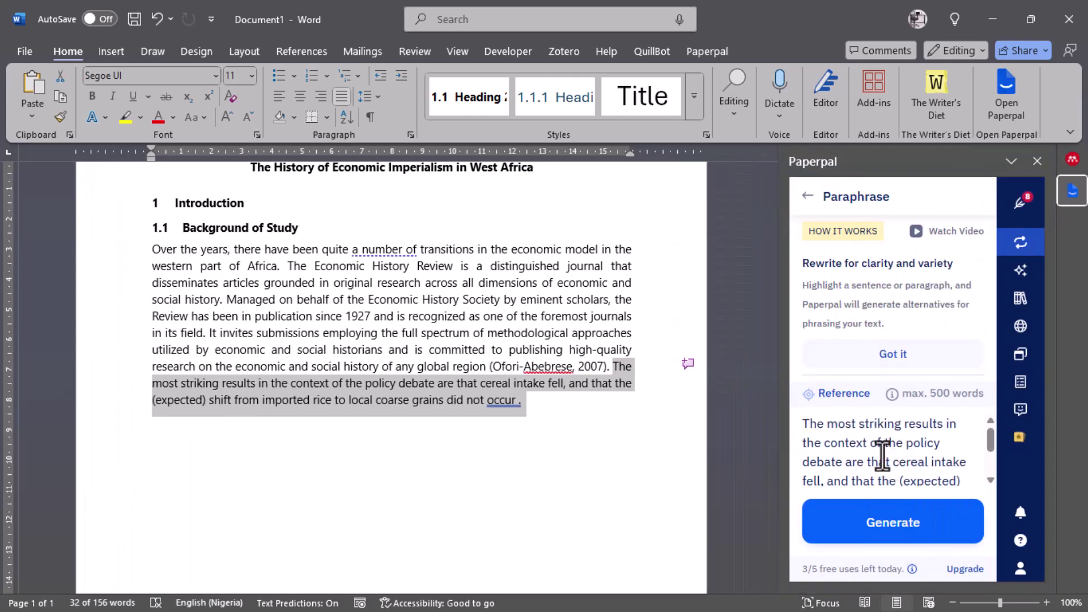
scroll(904, 448, "down", 2)
left_click(891, 535)
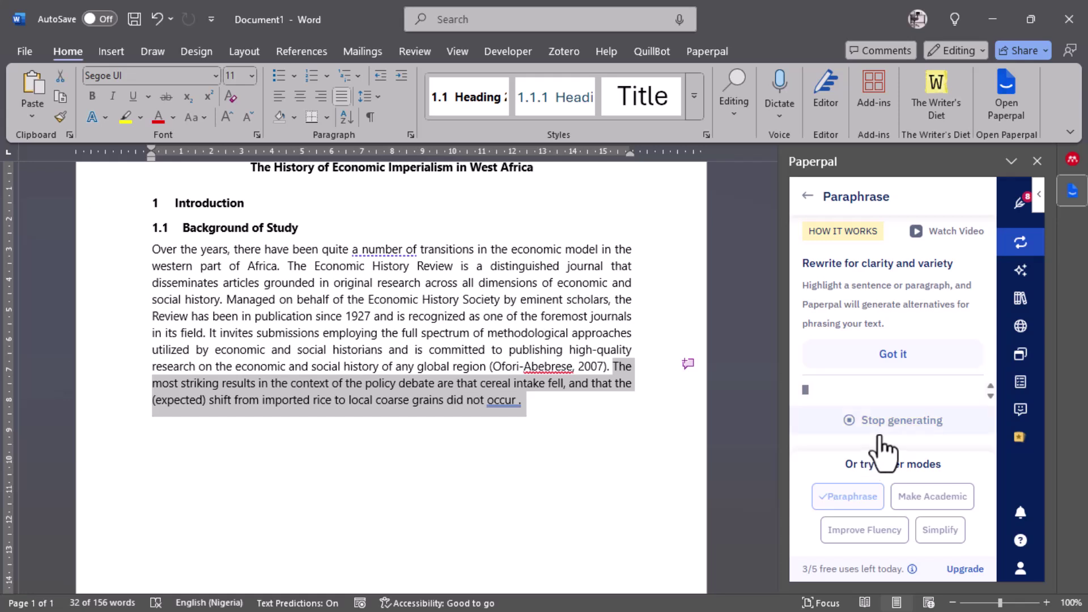
left_click(936, 498)
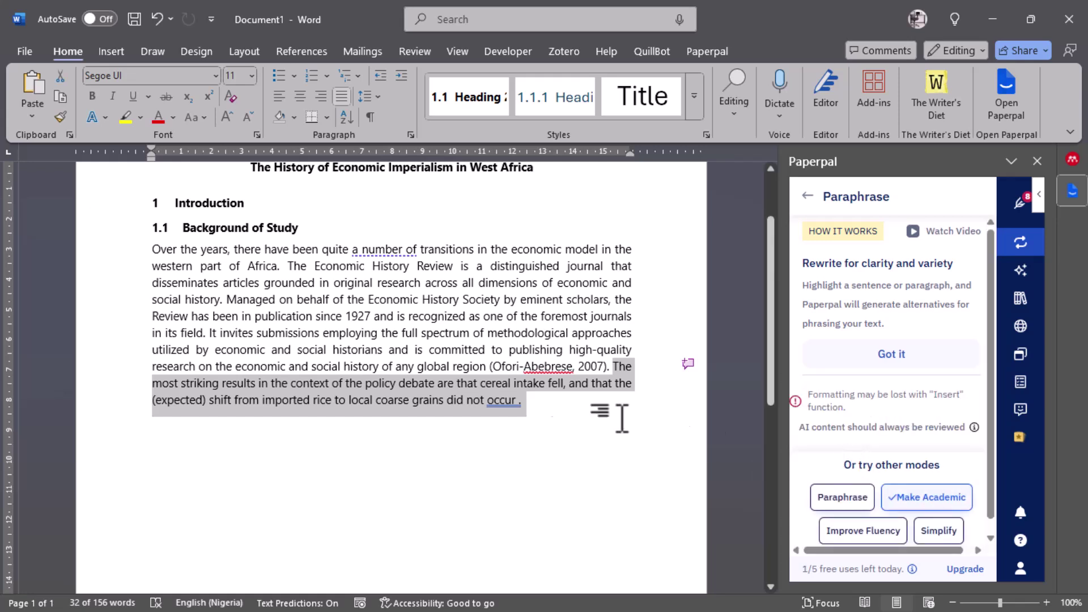
Remove the space before the last sentence's full stop and generate a new Paperpal paraphrase of the sentence beginning "The most striking results"
left_click(517, 402)
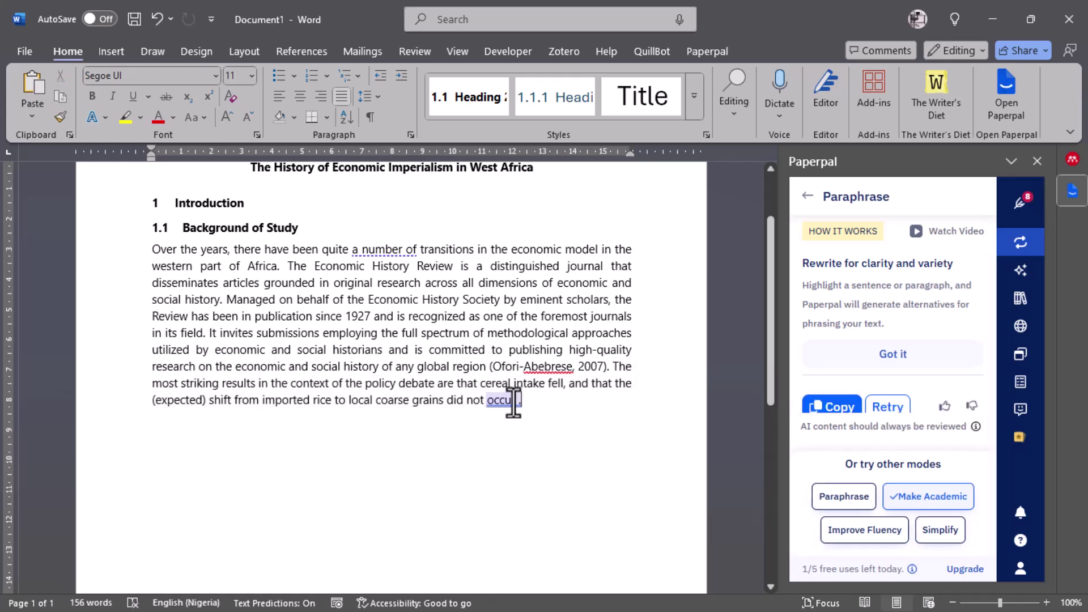
key("ctrl+z")
left_click_drag(613, 368, 636, 396)
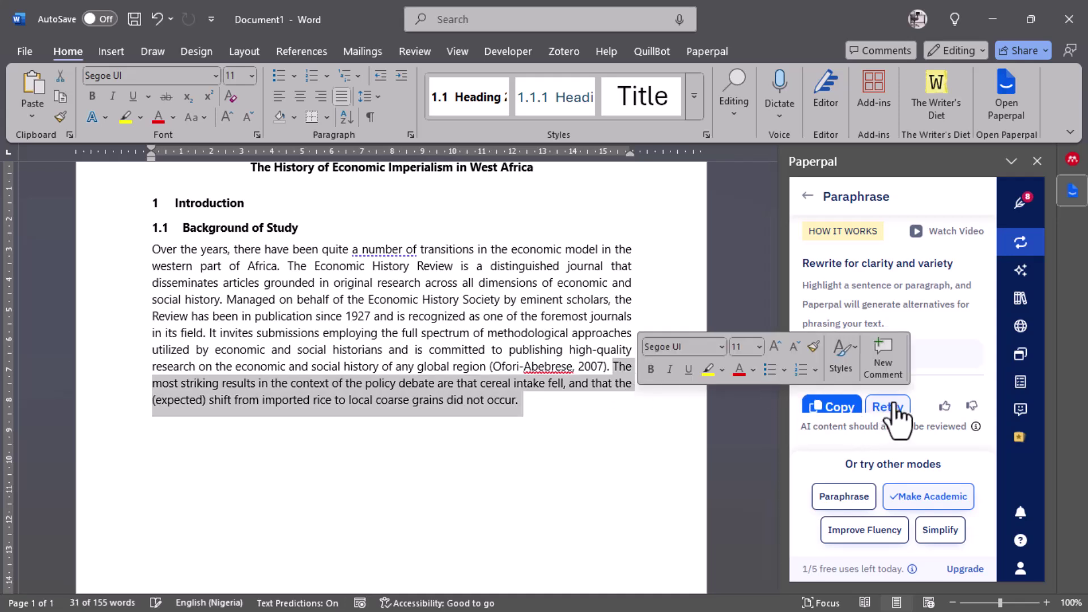
left_click(868, 408)
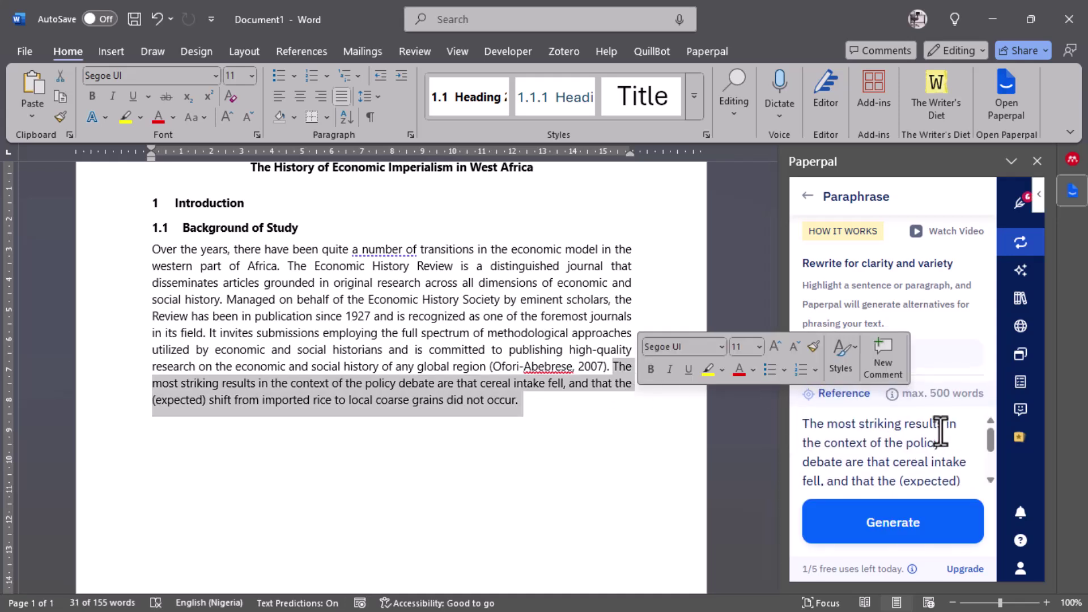
left_click(927, 539)
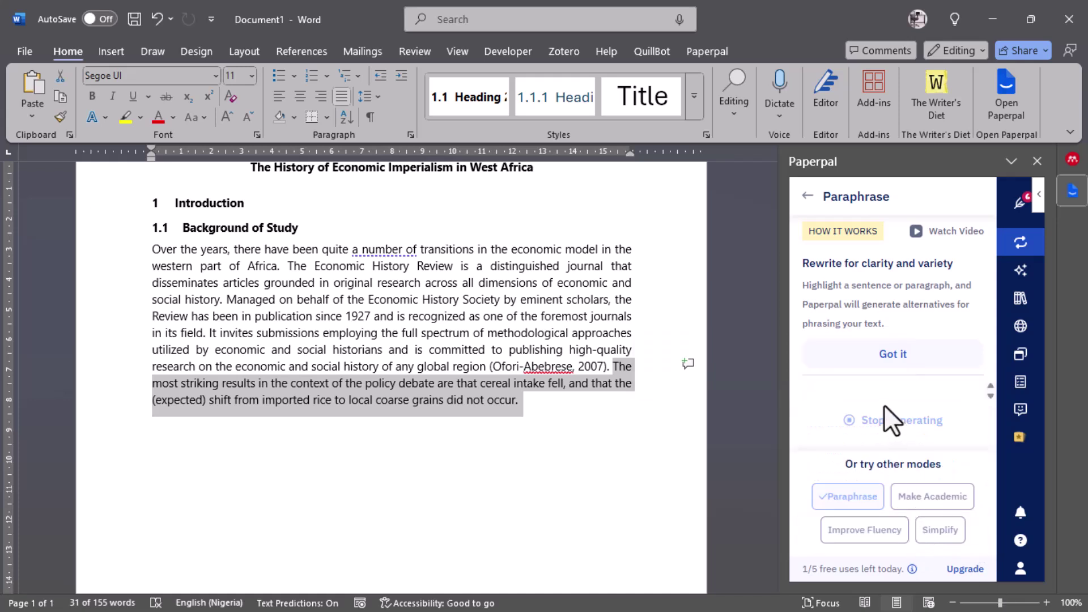
left_click(892, 356)
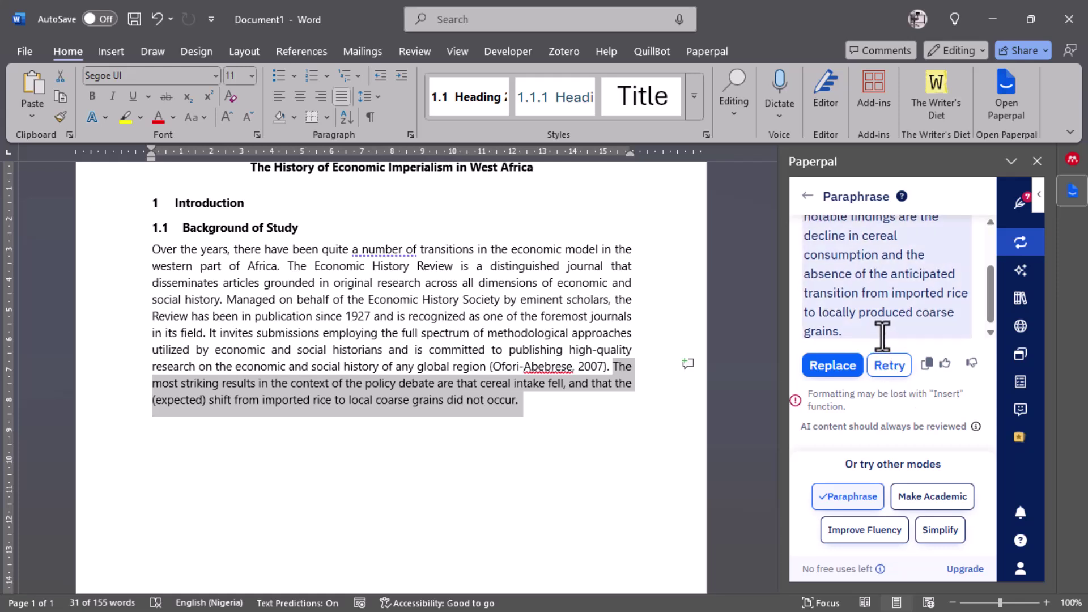
scroll(883, 336, "up", 5)
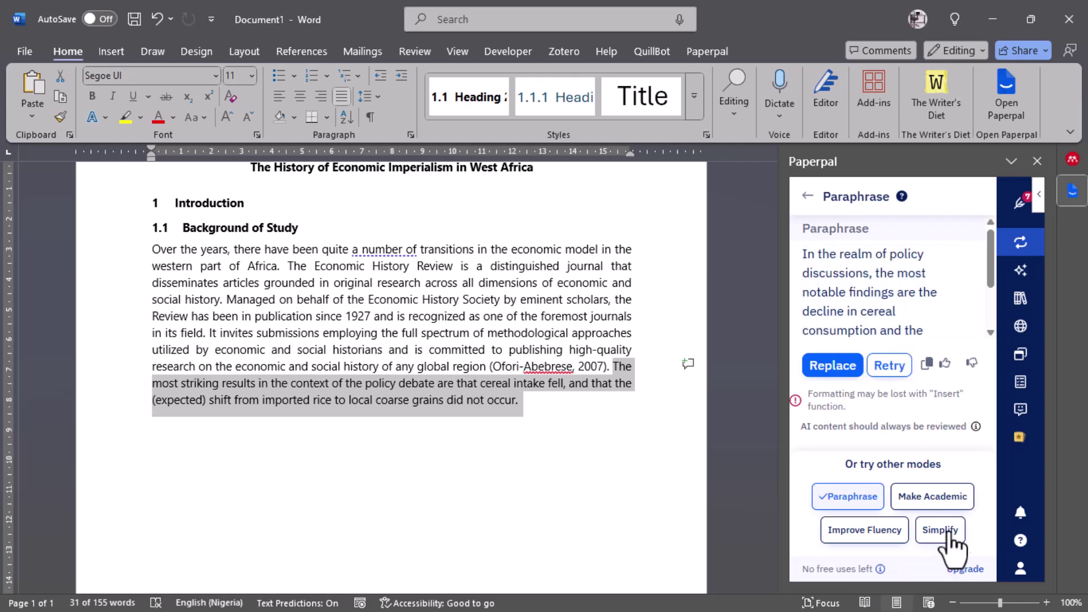
Try Make Academic mode, go back to the Paraphrase version, and replace the selected sentence in the document with it
left_click(888, 365)
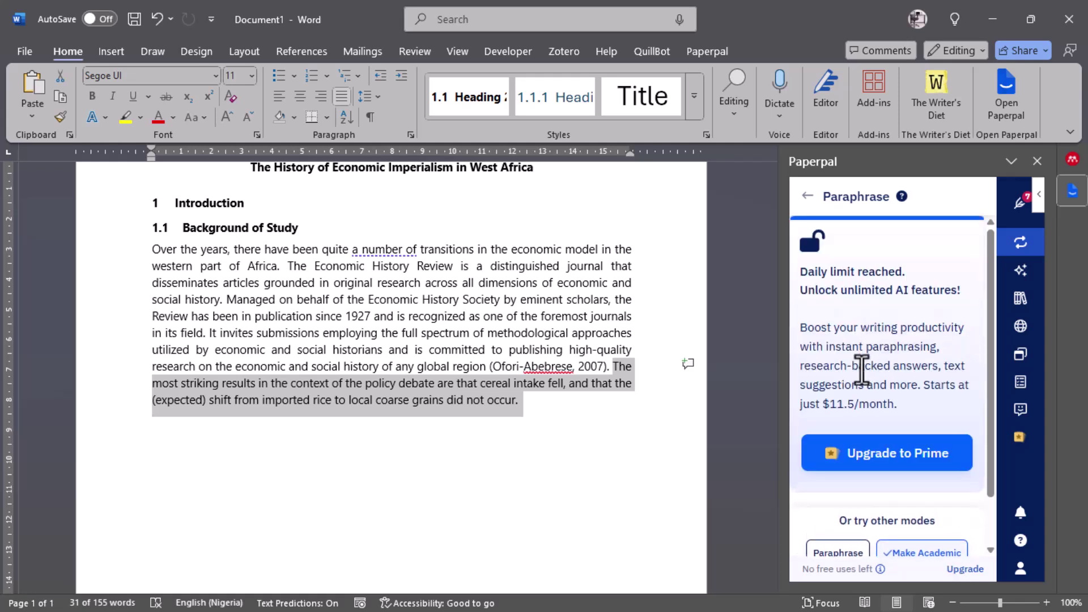
scroll(875, 432, "down", 1)
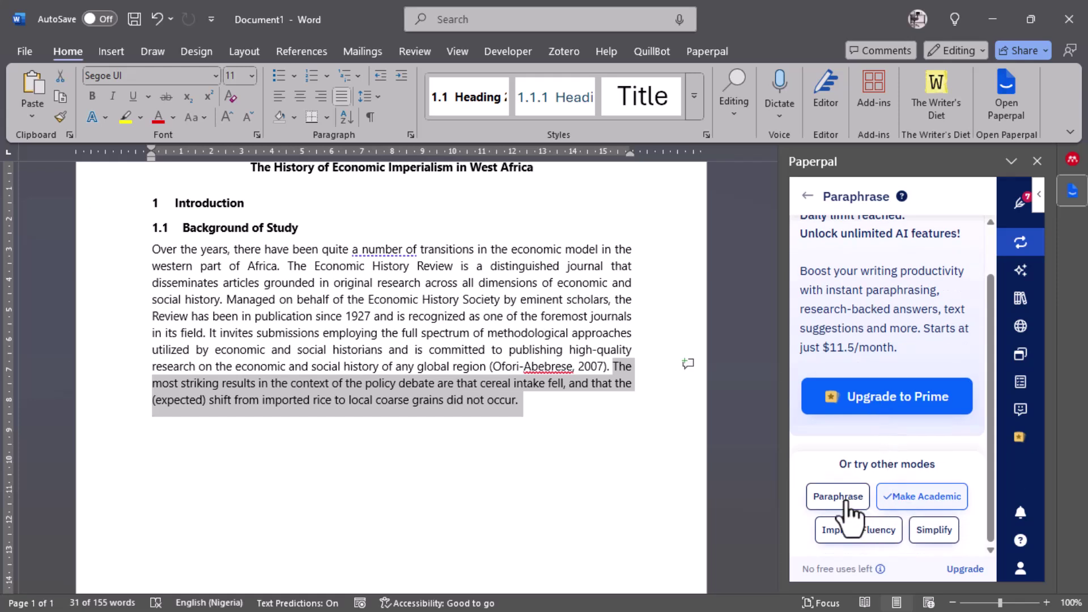
left_click(842, 497)
scroll(855, 320, "up", 3)
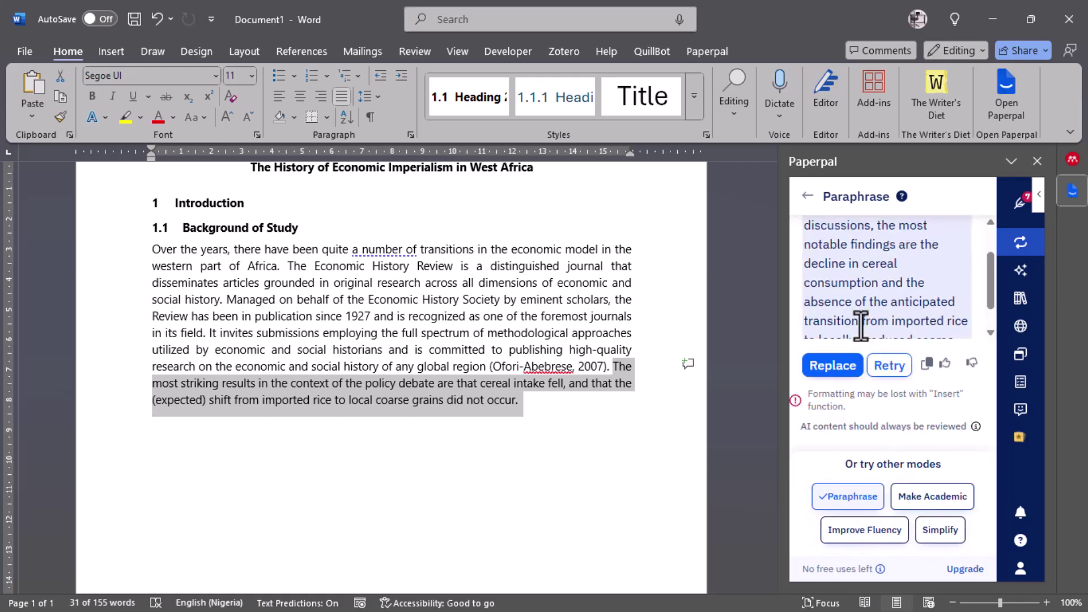
left_click(820, 367)
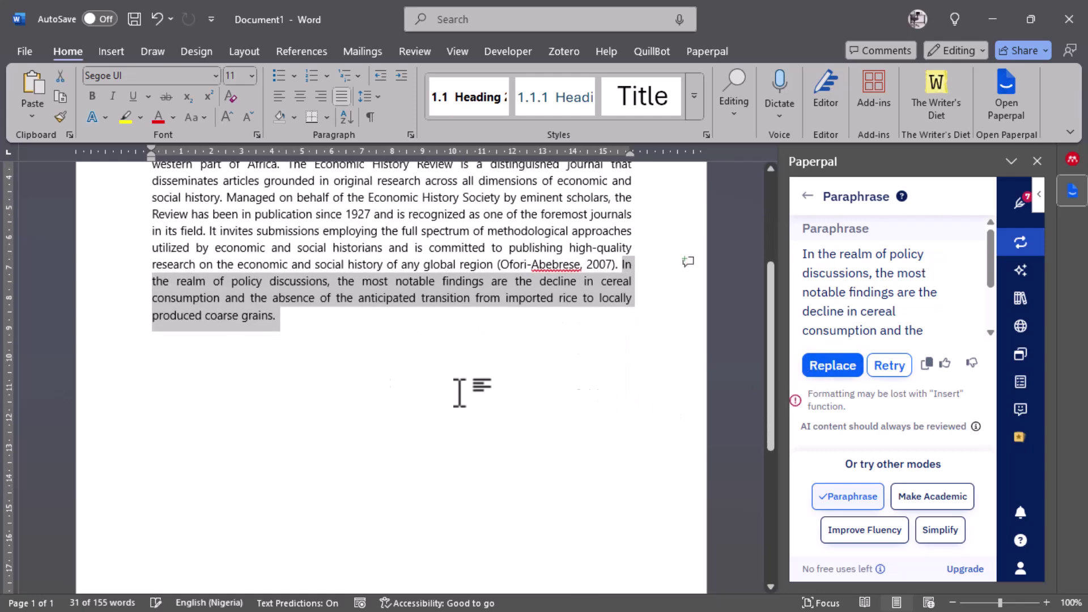
Add a space before the replaced sentence's full stop and insert the Mendeley citation for "Effects of the CFA franc devaluation on urban food consumption in West Africa"
left_click(266, 315)
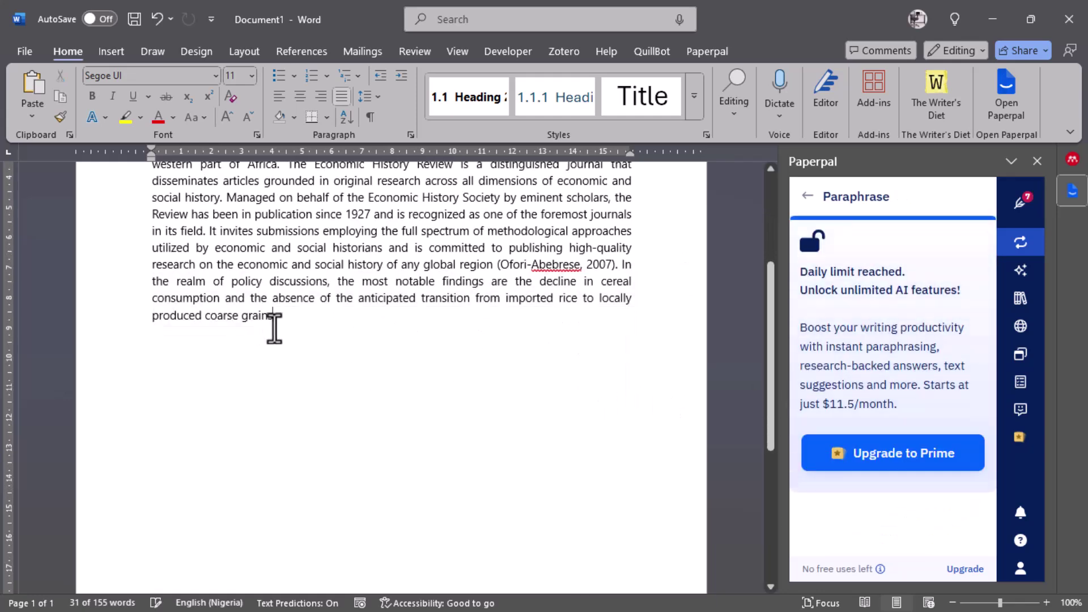
left_click(1072, 159)
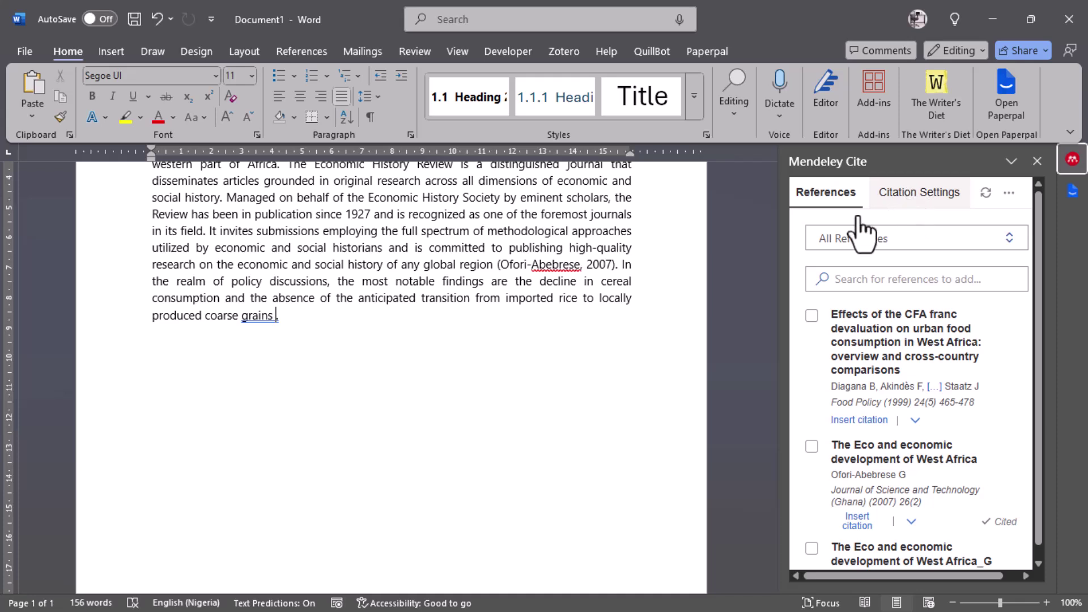
left_click(946, 195)
scroll(910, 406, "down", 1)
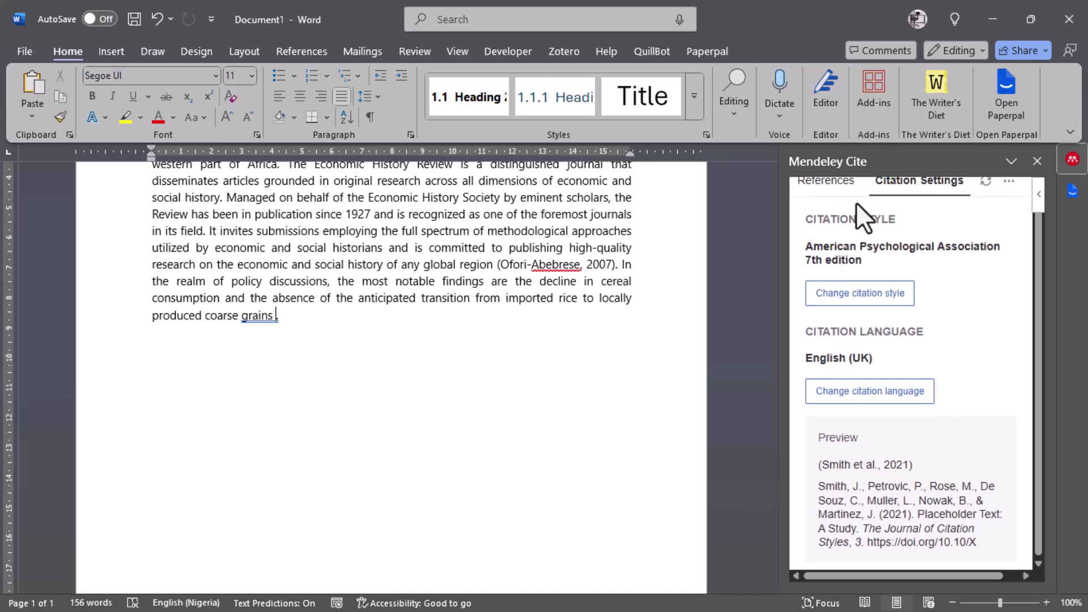
scroll(805, 204, "up", 1)
left_click(816, 194)
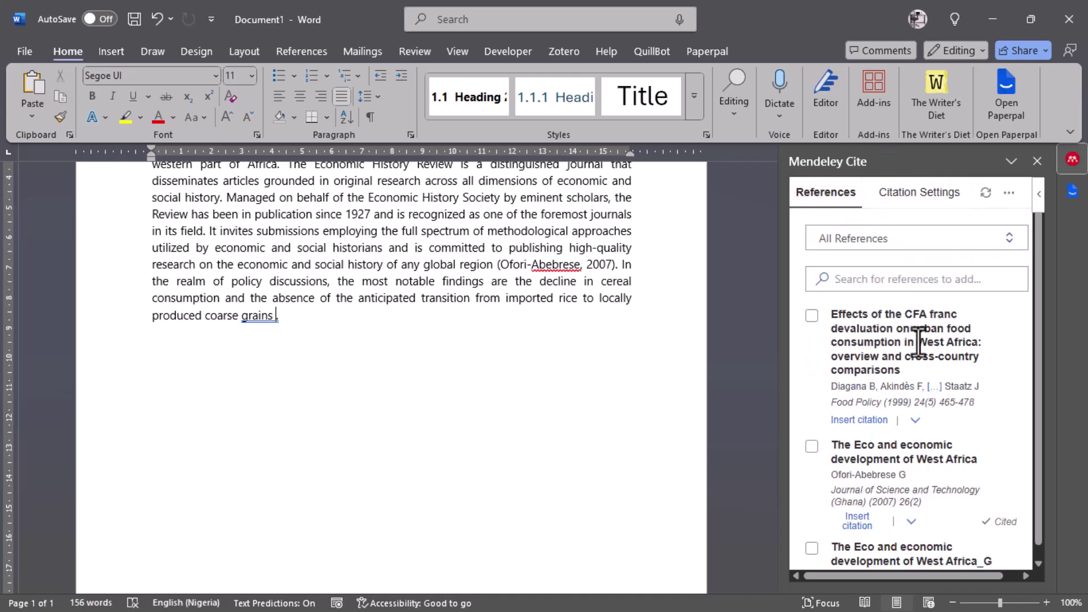
left_click(873, 419)
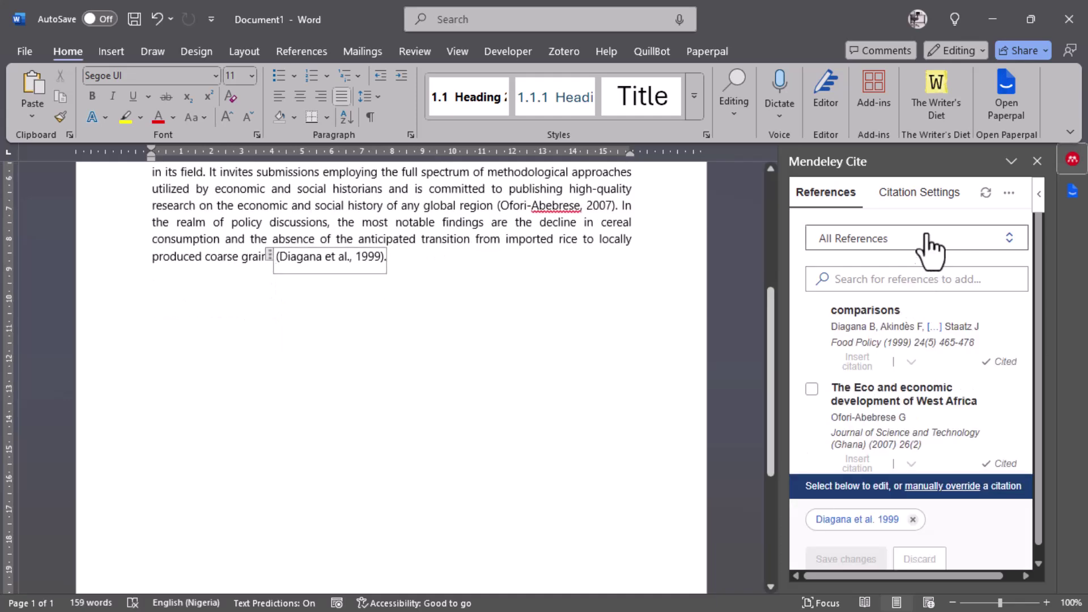
Review the citation style and language in Mendeley Cite's citation settings and return to the reference list
left_click(924, 194)
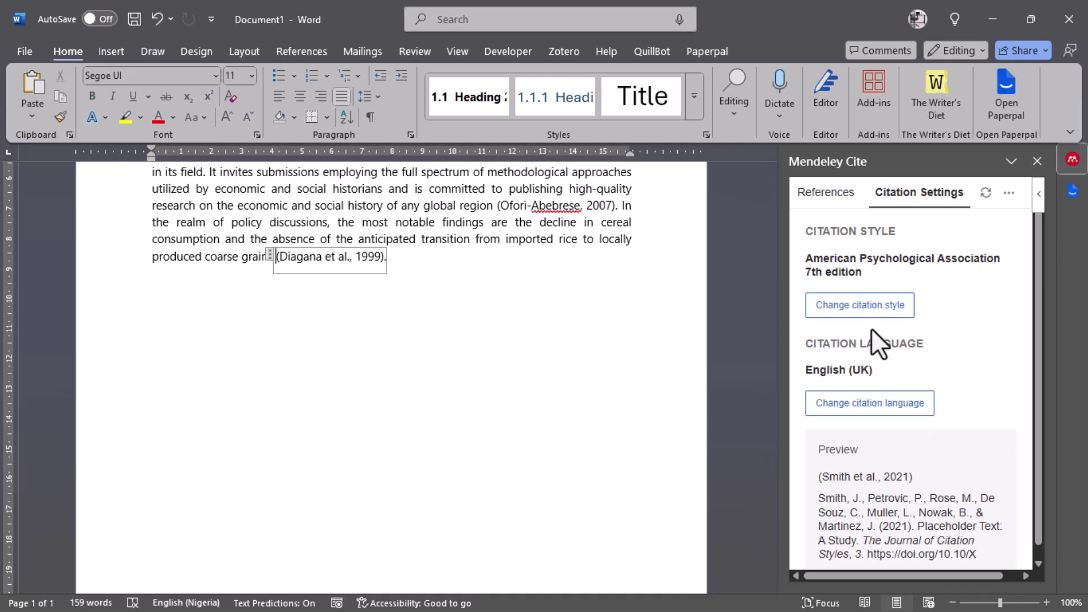
left_click(843, 215)
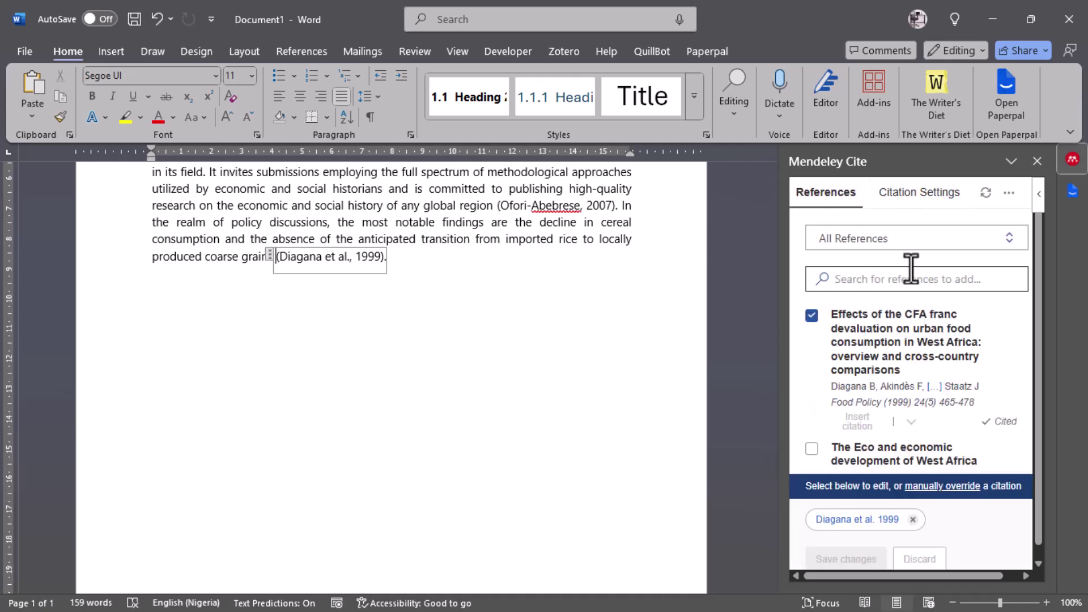
left_click(911, 194)
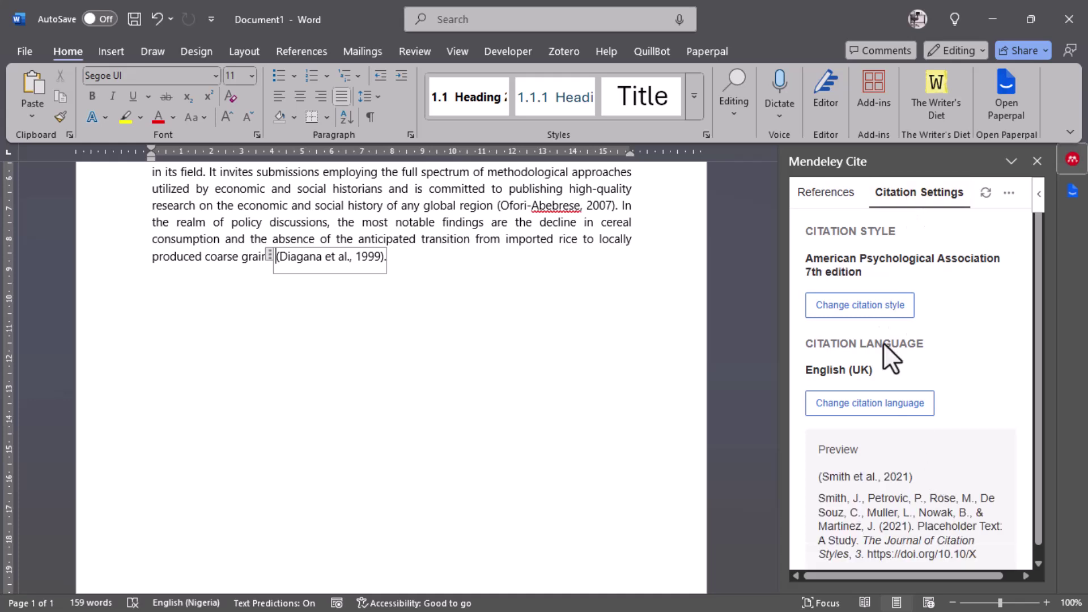
left_click(822, 195)
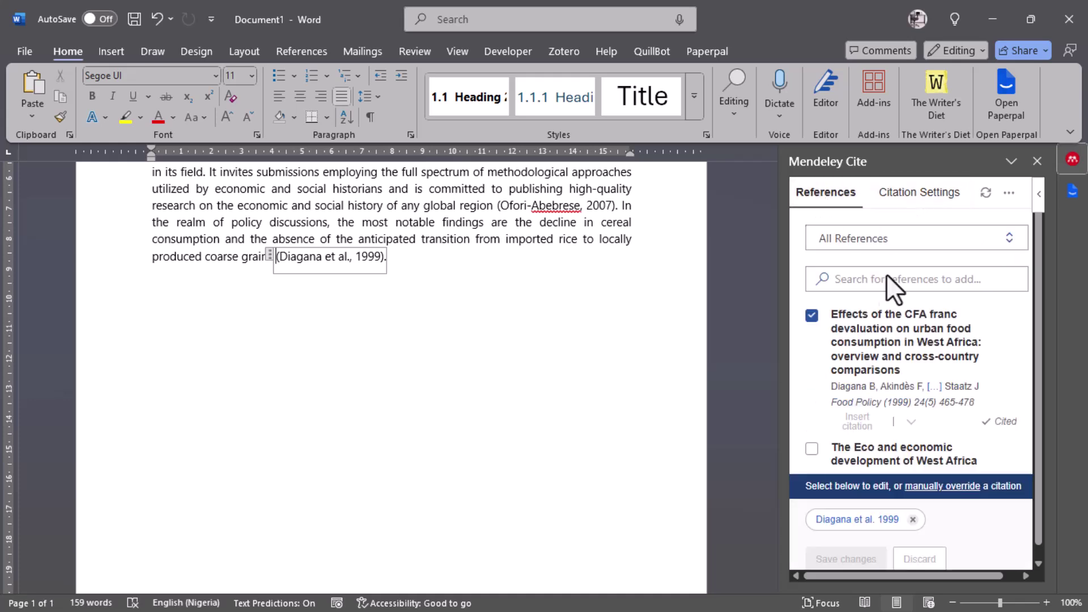
scroll(535, 418, "up", 1)
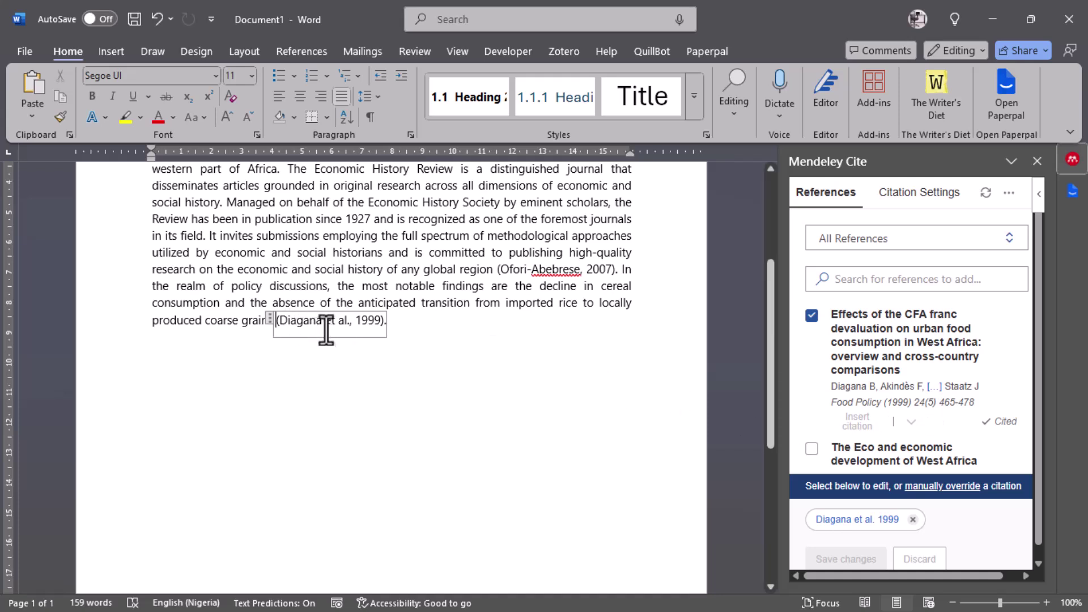
Add the line "5 Reference" below the Background of Study paragraph, leaving an empty line between them
left_click(414, 338)
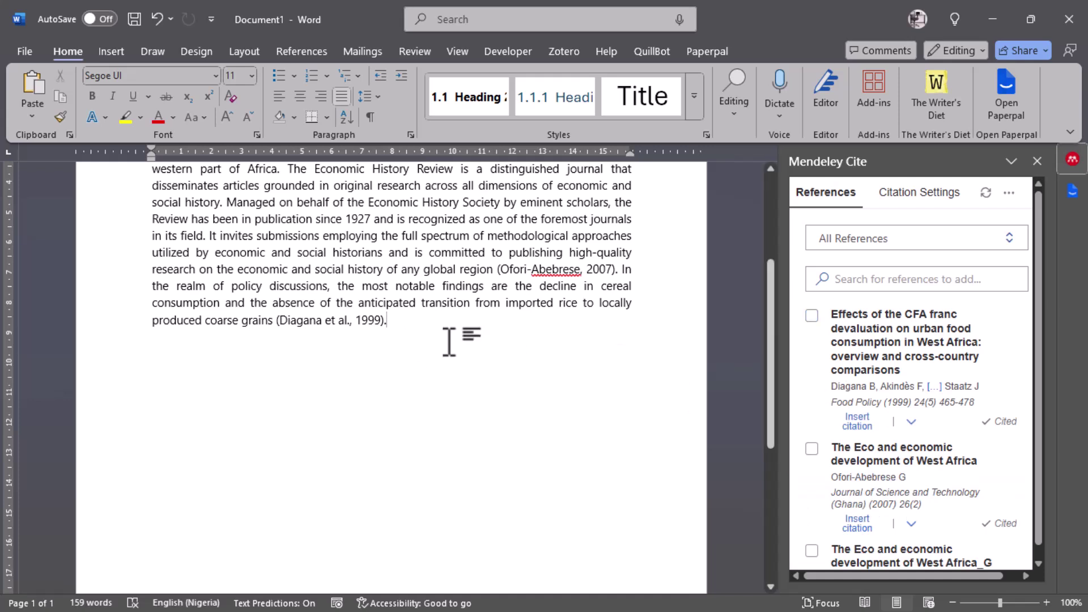
scroll(405, 338, "up", 1)
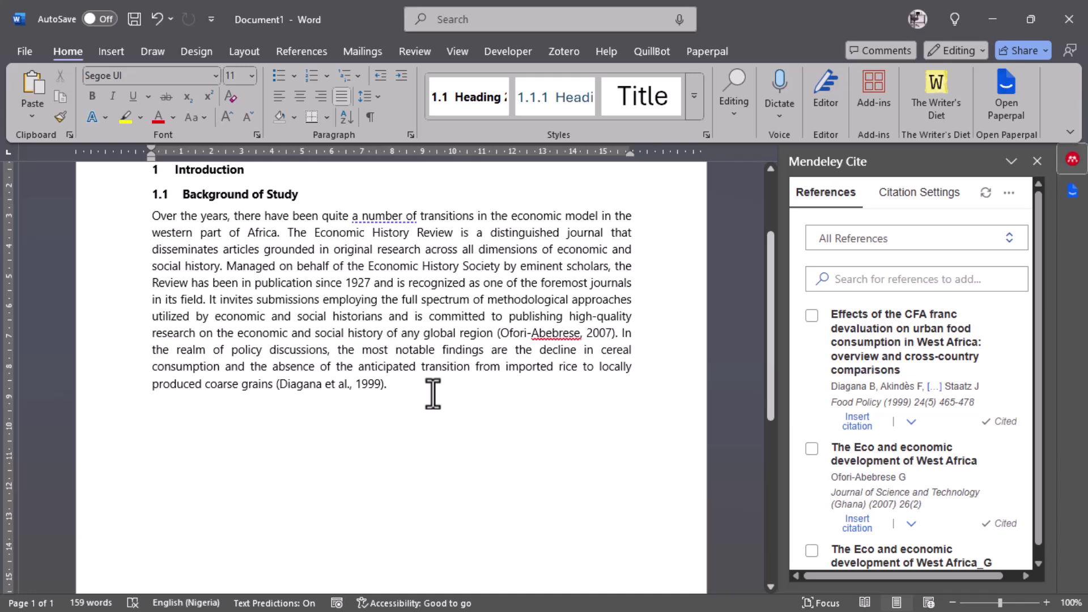
key("ctrl+z")
scroll(342, 340, "up", 2)
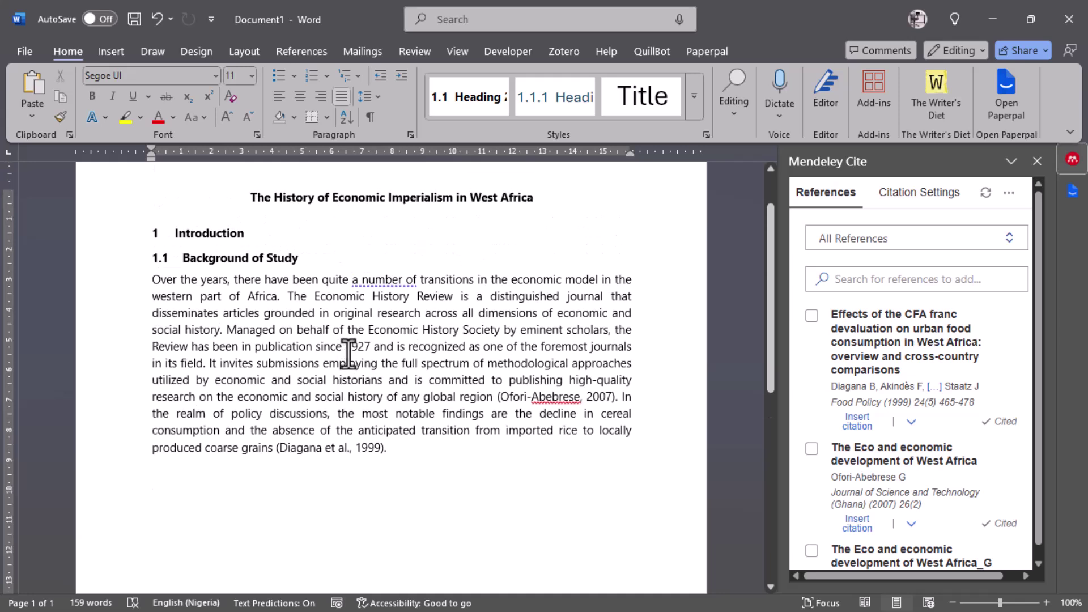
type("Reference")
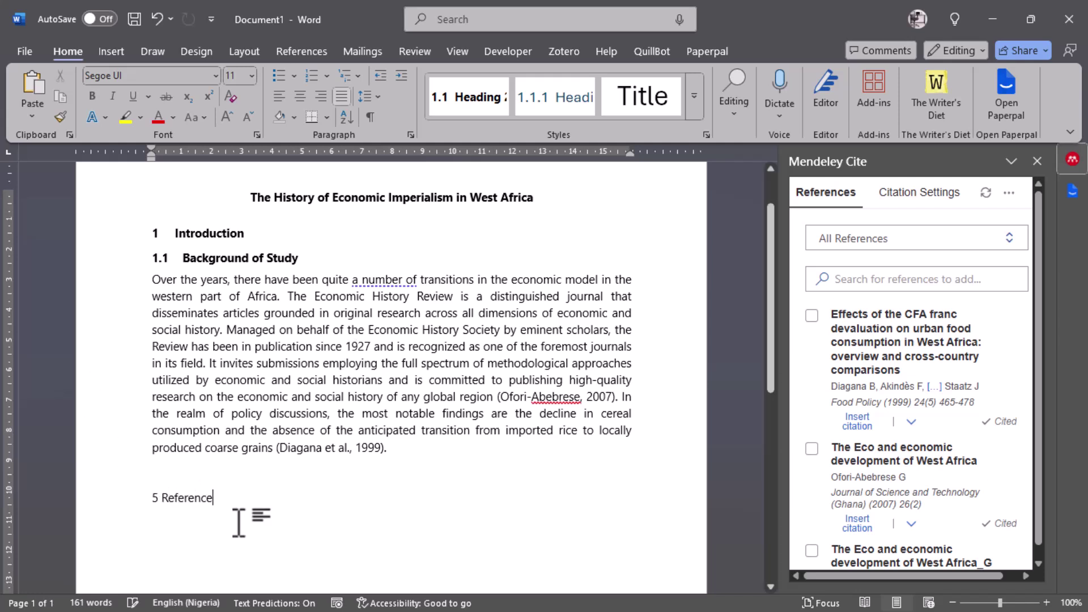
Apply the Heading 1 style to the "5 Reference" line and delete its manually typed number
left_click(125, 499)
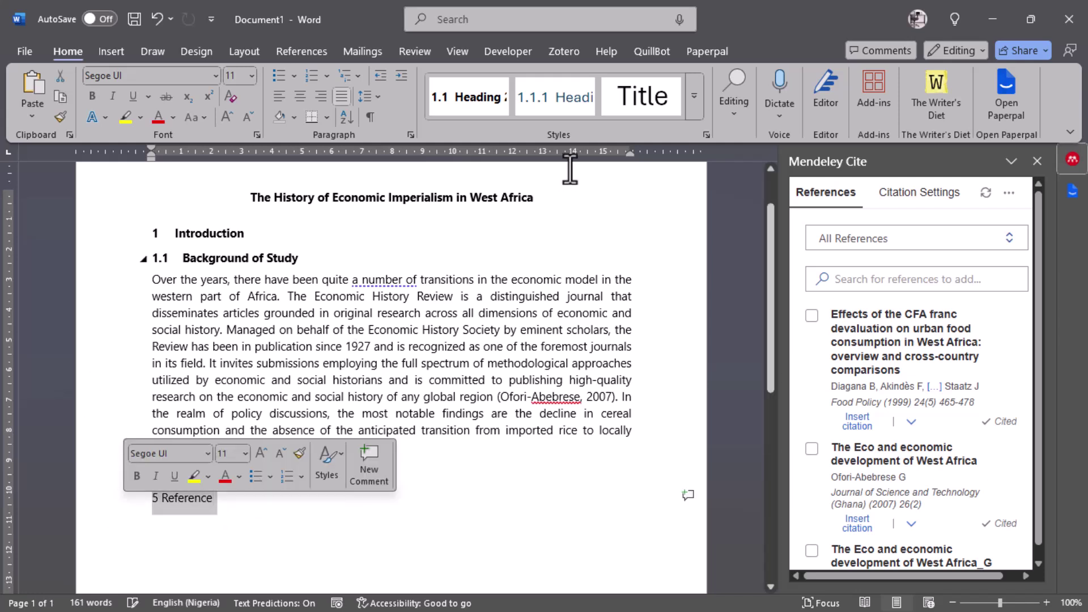
left_click(695, 92)
left_click(633, 101)
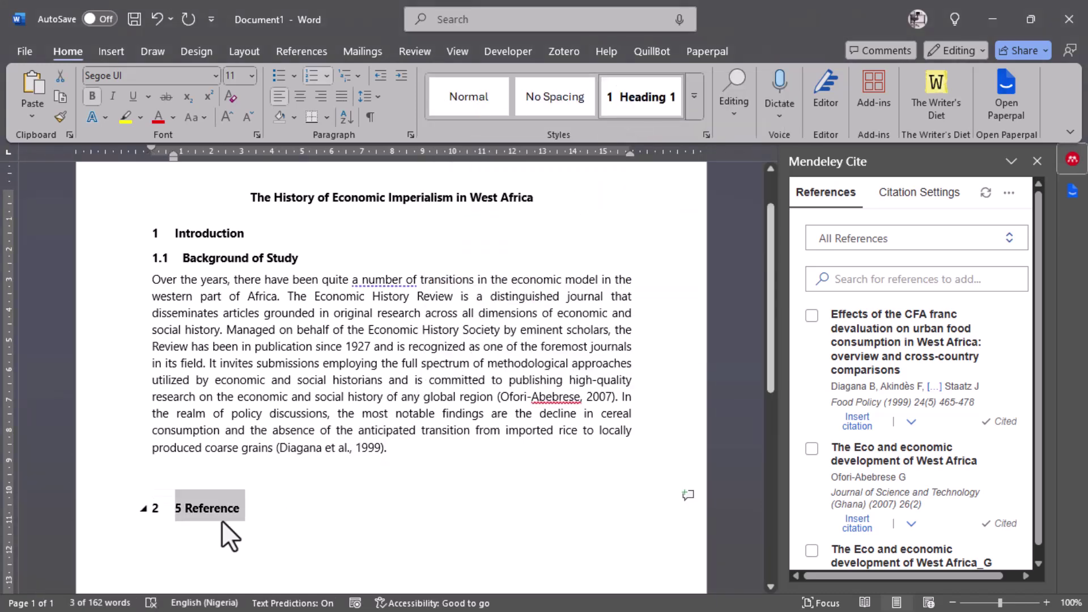
left_click(183, 509)
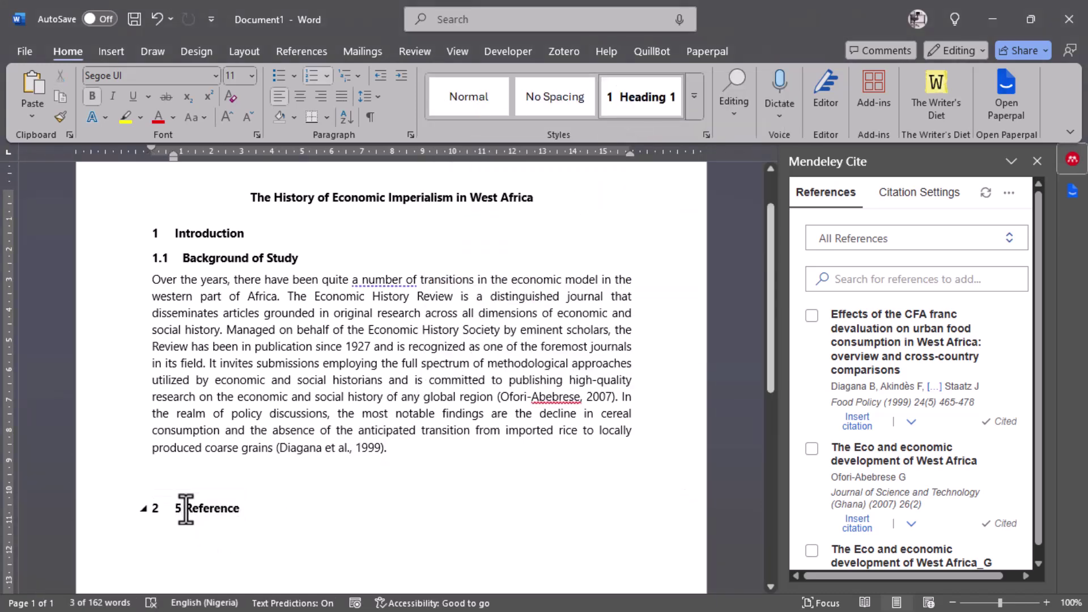
key("BackSpace")
key("BackSpace")
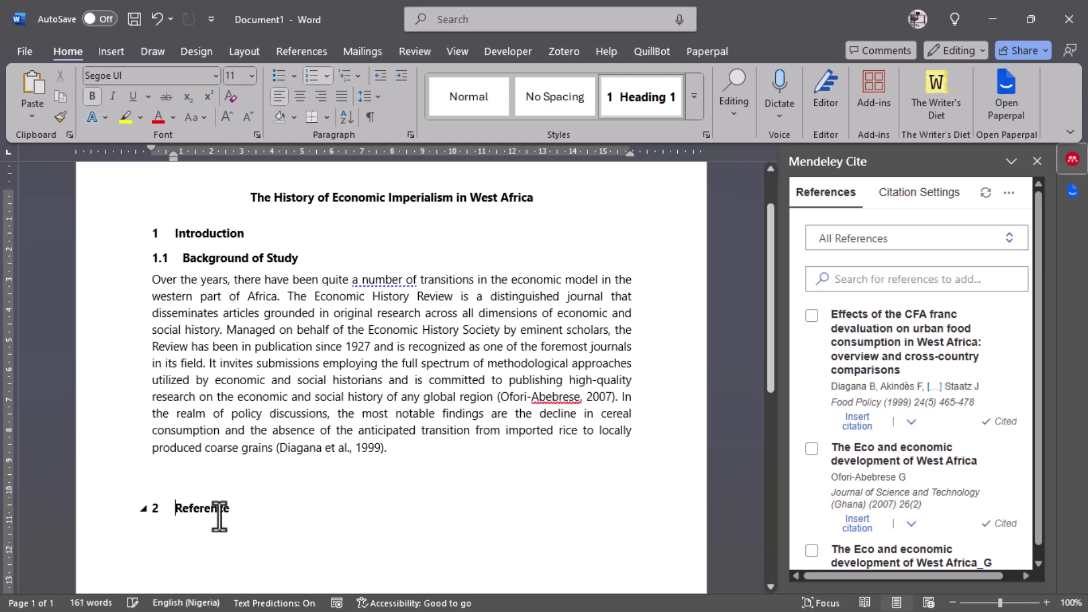
Set the numbering value of the Reference heading to 5
right_click(153, 508)
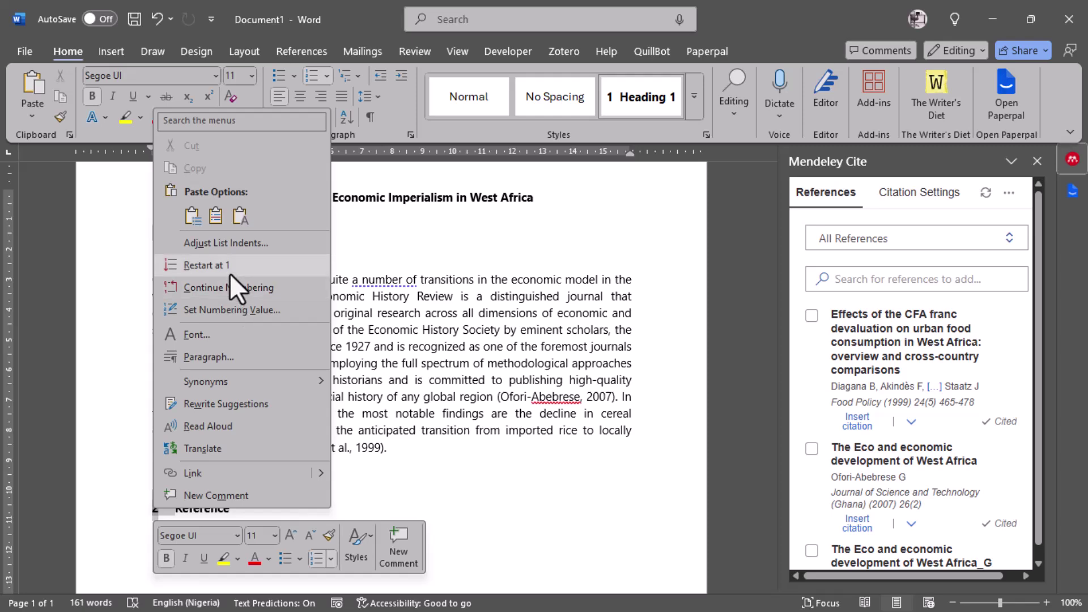
left_click(239, 288)
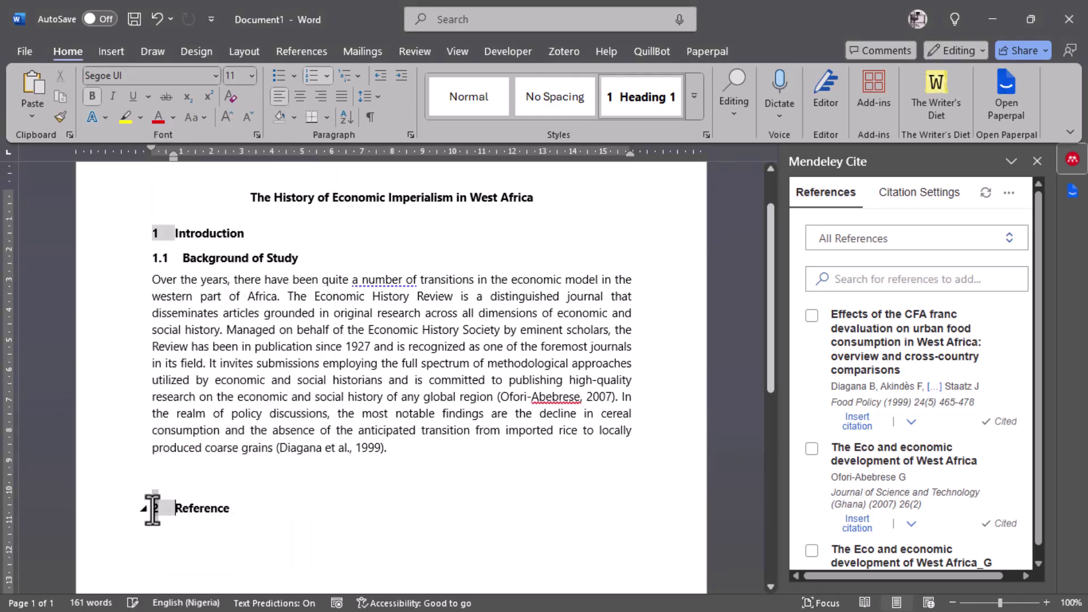
right_click(154, 506)
left_click(195, 313)
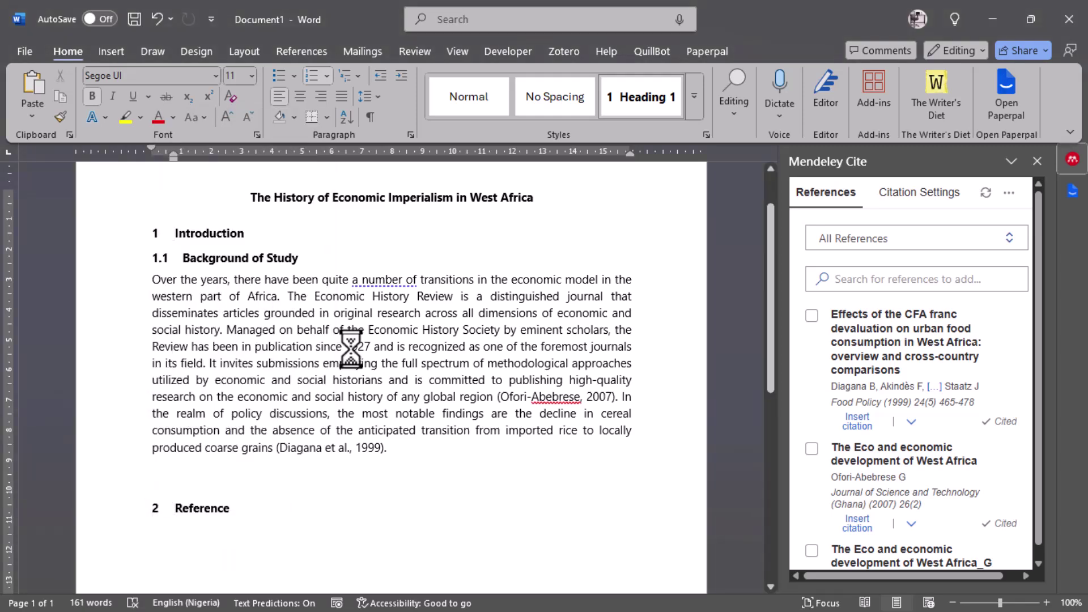
left_click(497, 315)
left_click(497, 314)
left_click(519, 357)
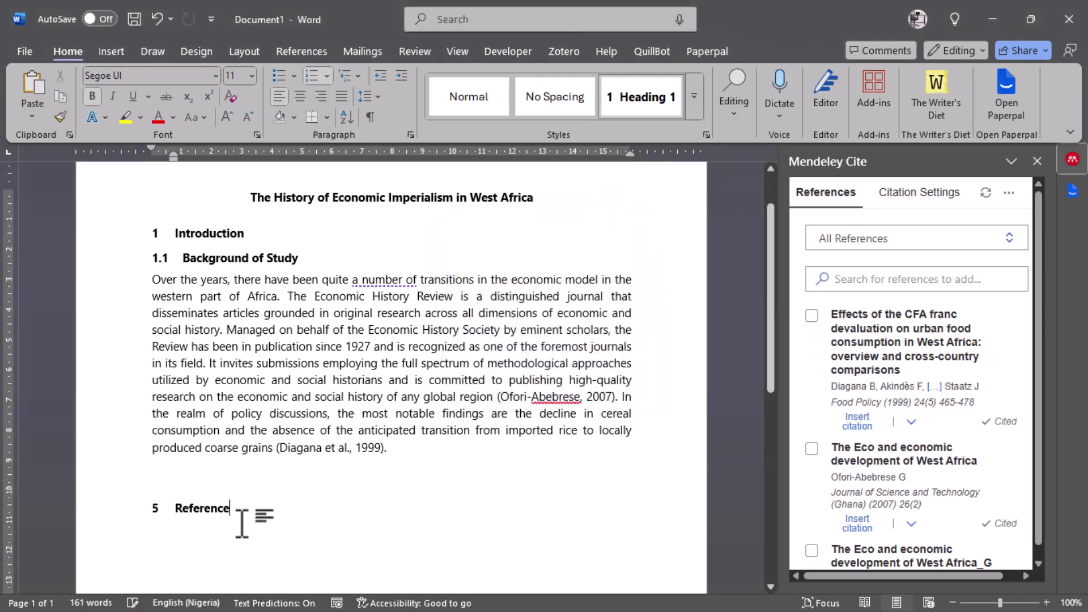
Start a new body text line directly below the Reference heading
left_click(180, 468)
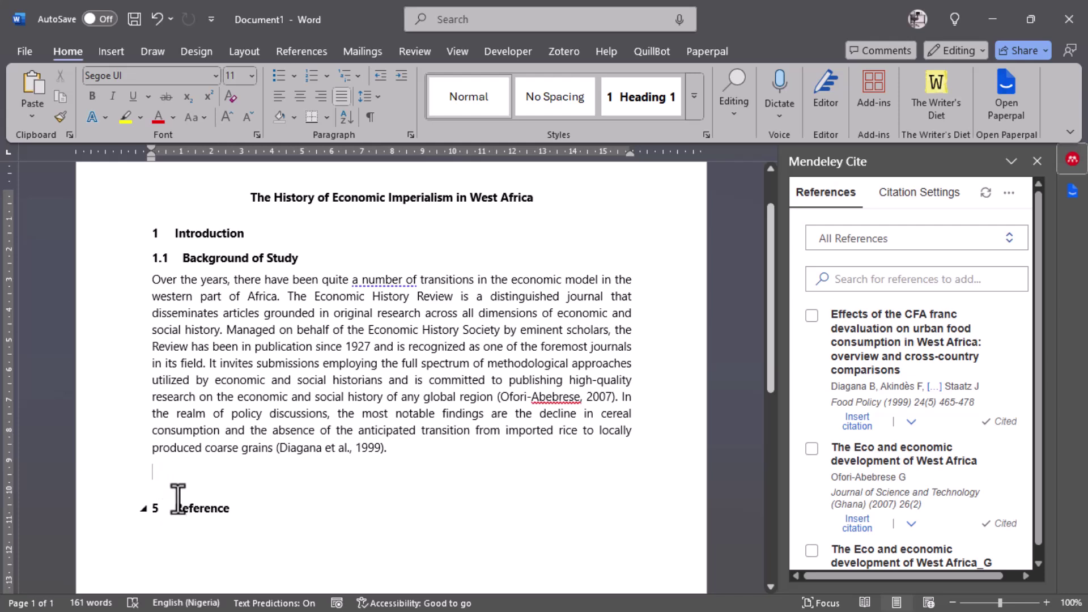
left_click(236, 506)
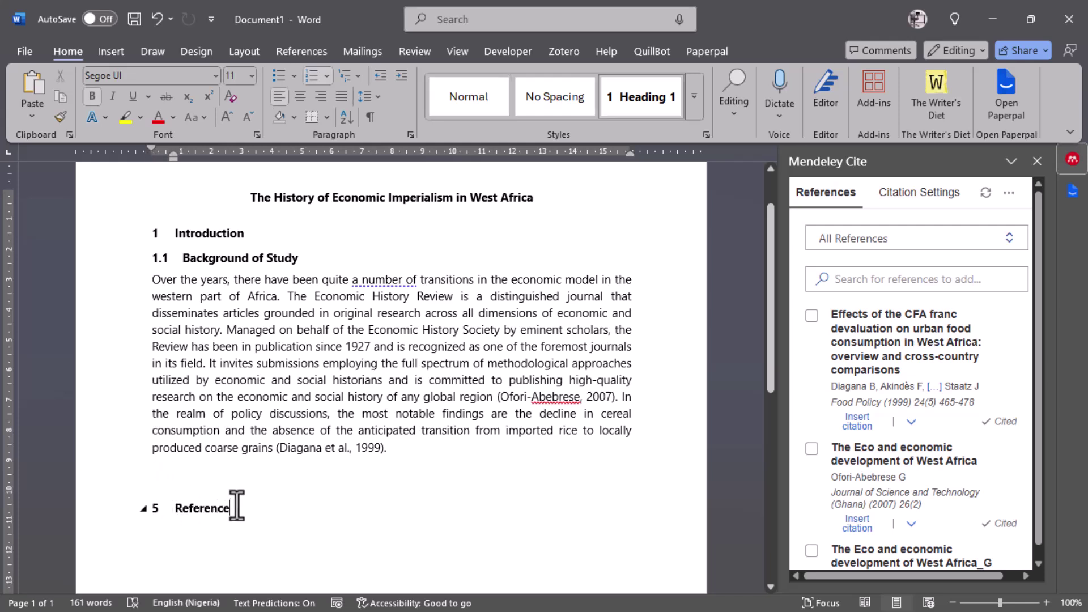
key("Return")
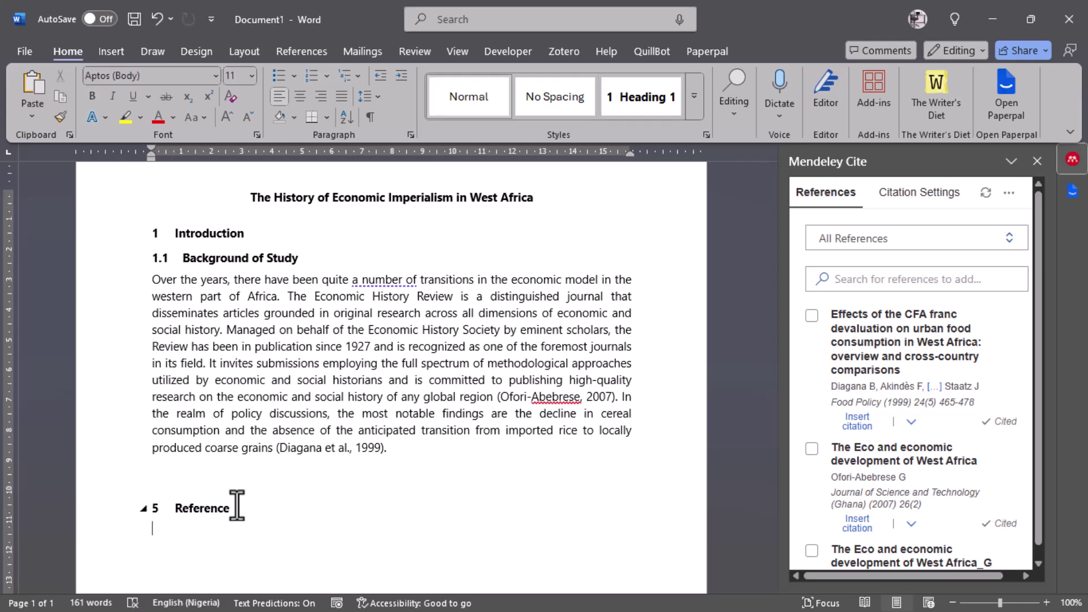
Set the empty line under the Reference heading to Segoe UI and insert the Mendeley bibliography there
left_click(216, 76)
left_click(186, 184)
left_click(1008, 194)
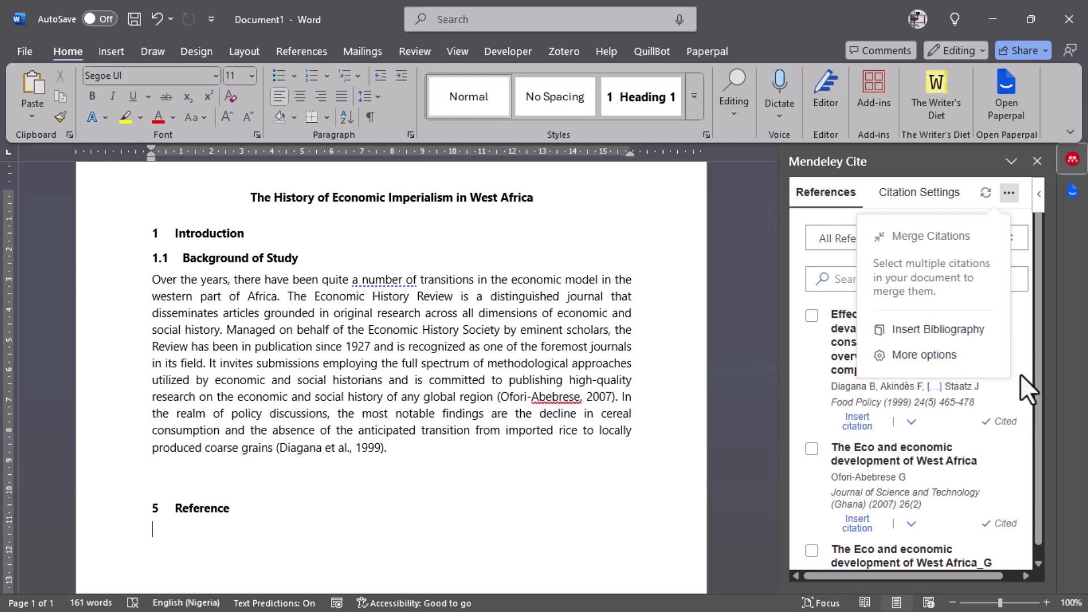
scroll(983, 419, "down", 15)
scroll(967, 430, "down", 15)
scroll(961, 397, "down", 5)
left_click(1009, 193)
left_click(943, 330)
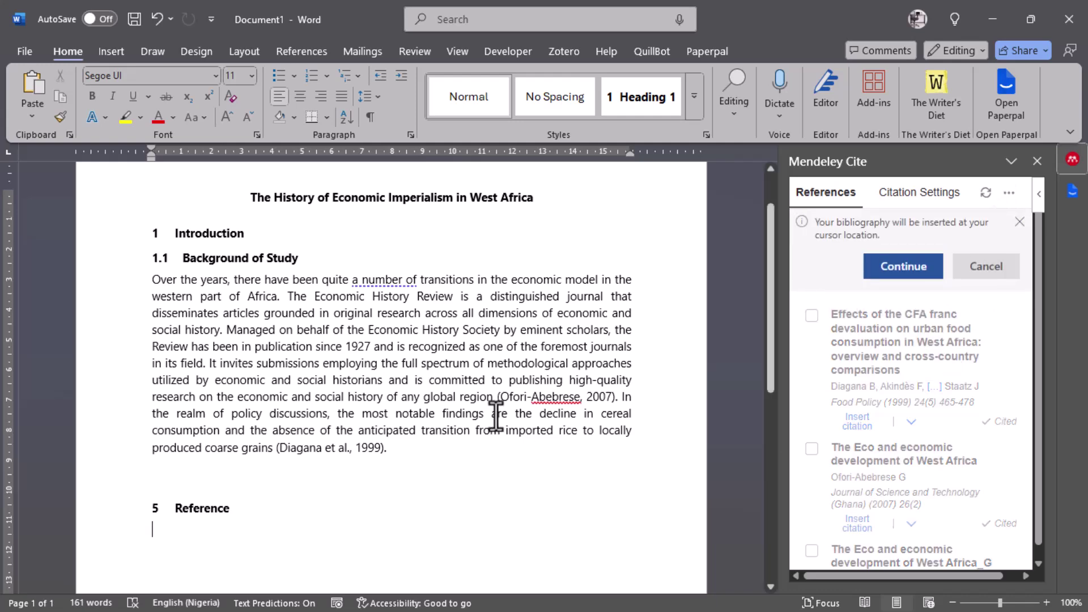
left_click(878, 270)
scroll(271, 405, "up", 4)
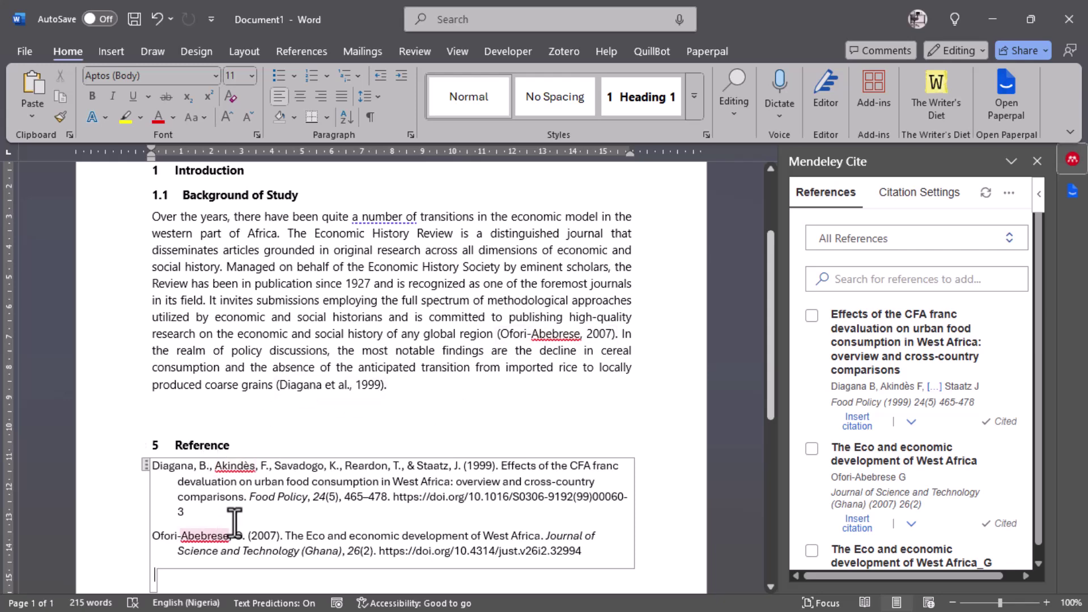
Change the font of the inserted bibliography entries to Segoe UI
scroll(553, 351, "down", 1)
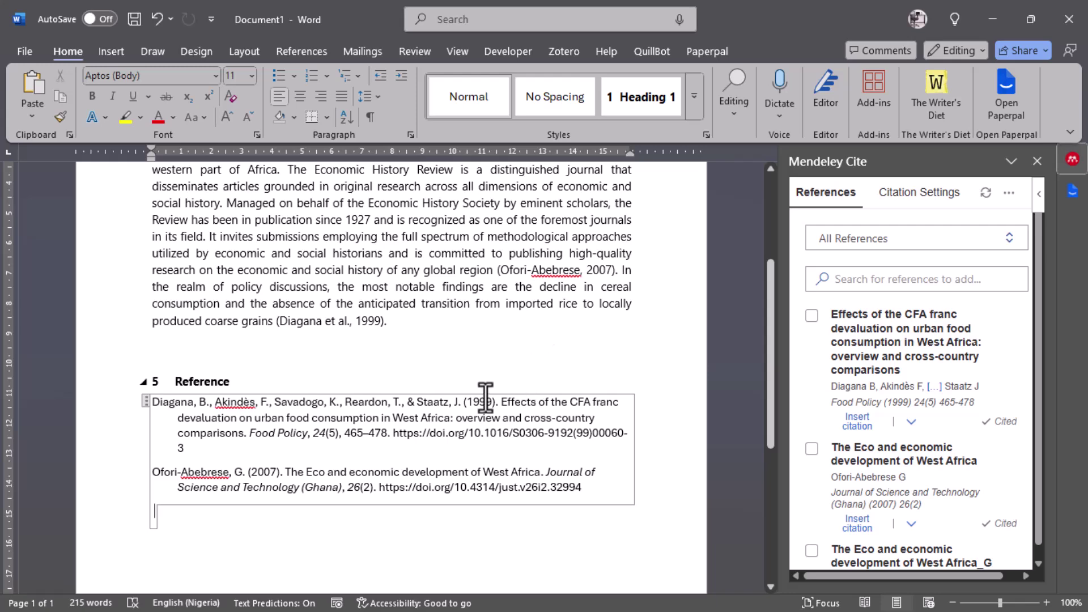
key("ctrl+a")
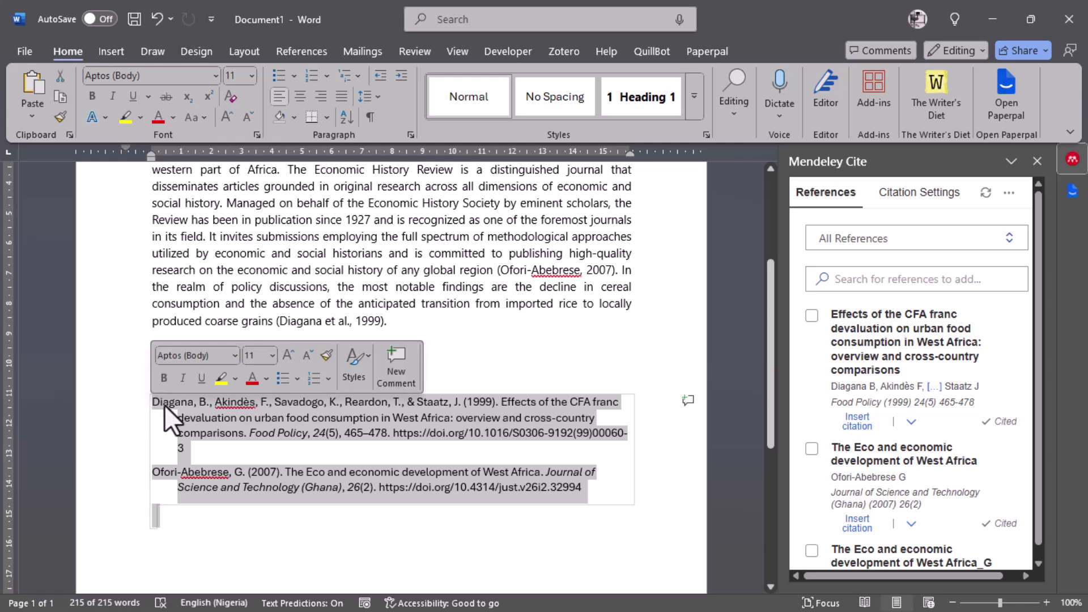
left_click(215, 75)
left_click(141, 189)
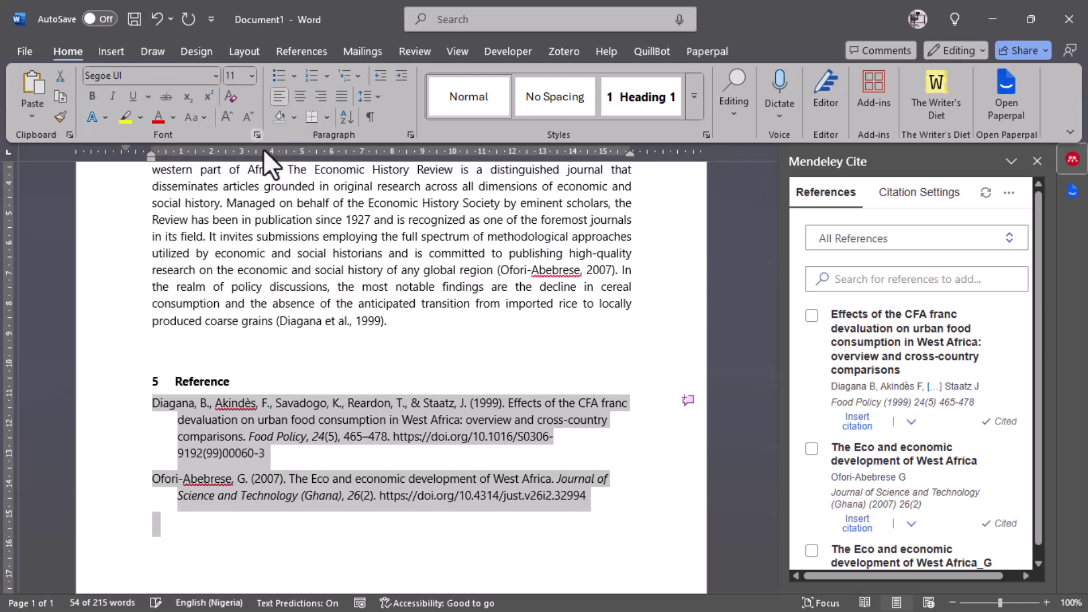
left_click(383, 380)
scroll(399, 458, "down", 1)
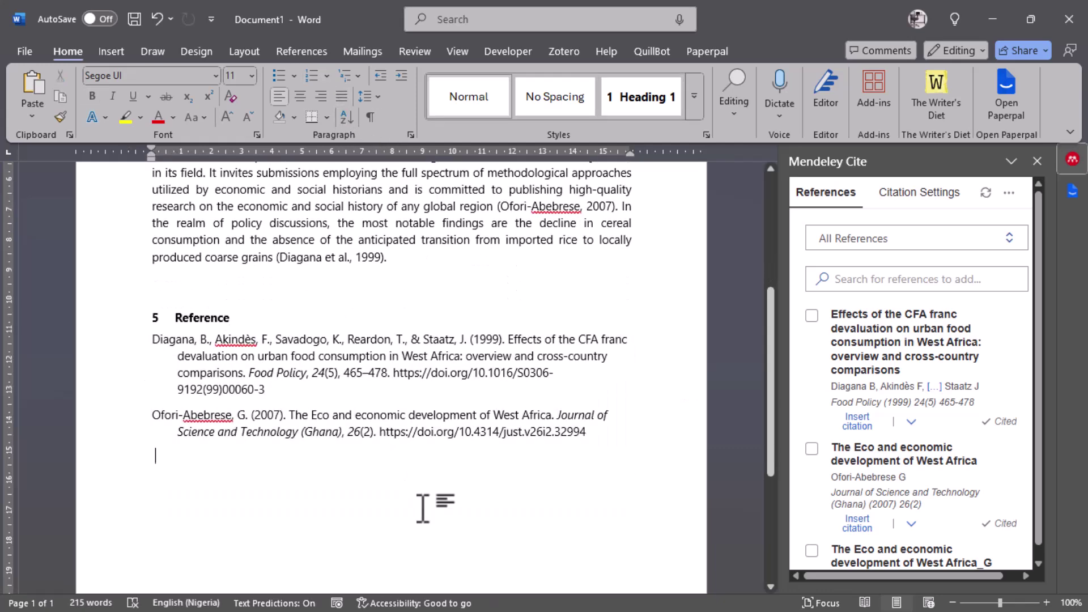
Make the author names in both bibliography entries bold
left_click_drag(173, 343, 465, 338)
left_click(478, 310)
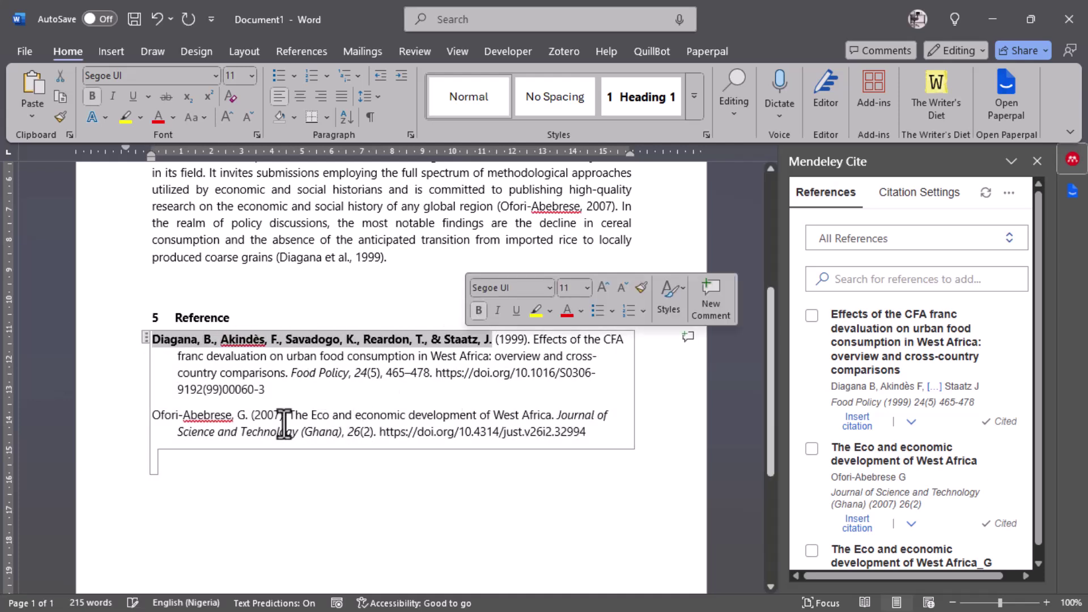
left_click_drag(249, 417, 151, 411)
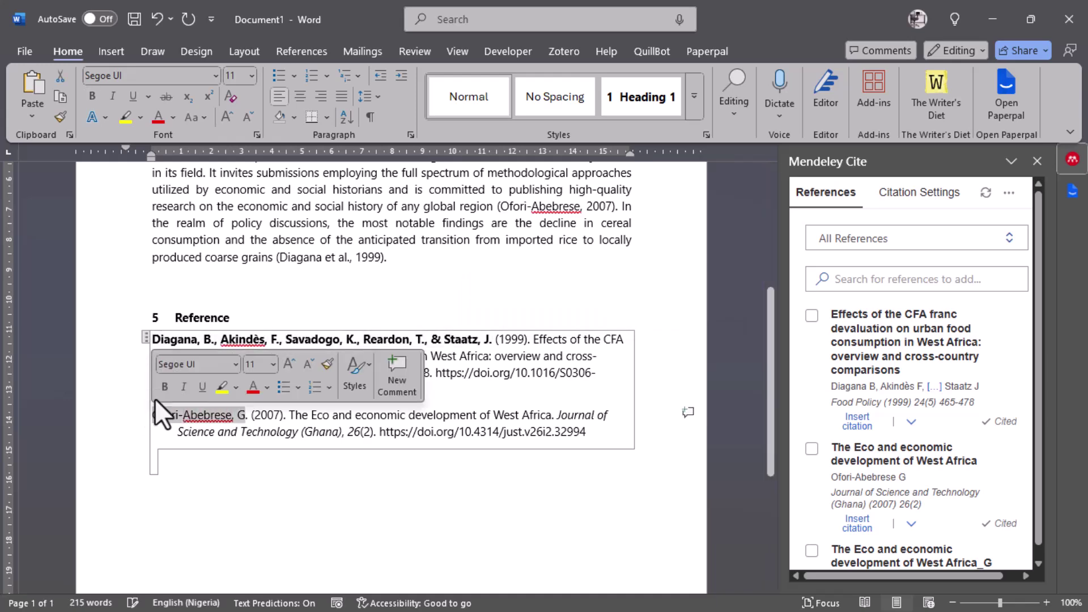
left_click(165, 387)
left_click(227, 483)
scroll(369, 515, "up", 4)
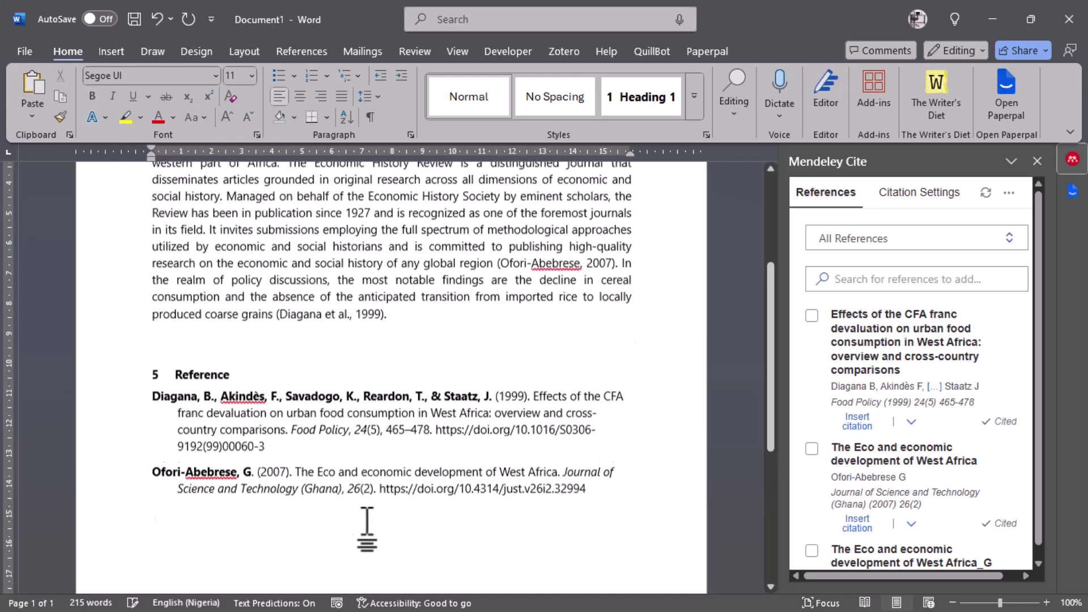
Collapse the Reference, Background of Study and Introduction sections at their headings and expand them again
scroll(335, 430, "up", 1)
scroll(335, 430, "down", 3)
left_click(151, 379)
key("alt+shift+minus")
scroll(150, 341, "up", 3)
left_click(142, 258)
left_click(145, 238)
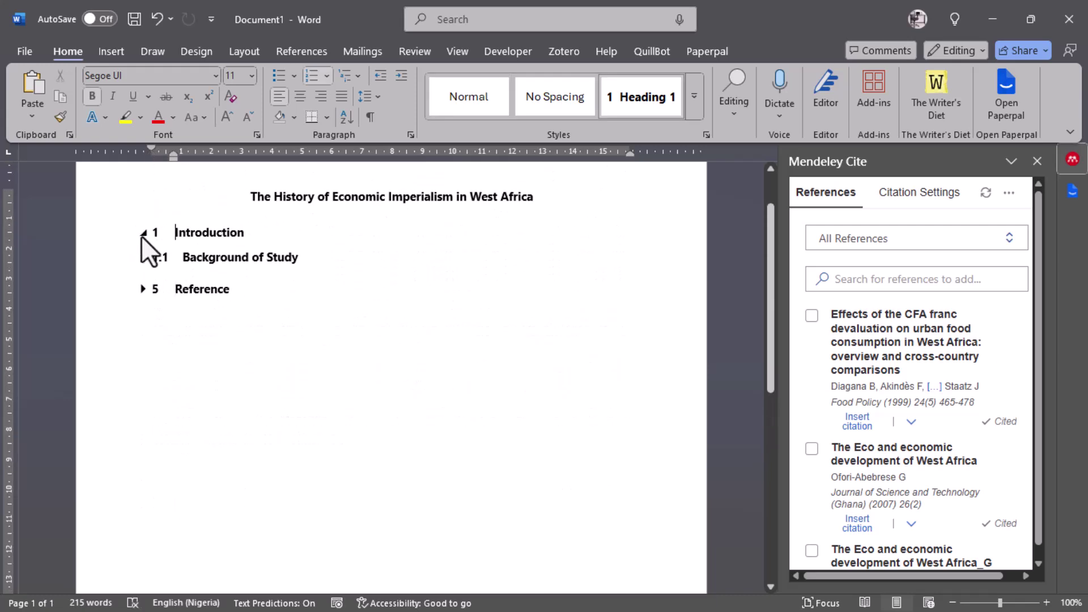
left_click(143, 234)
left_click(142, 233)
left_click(142, 258)
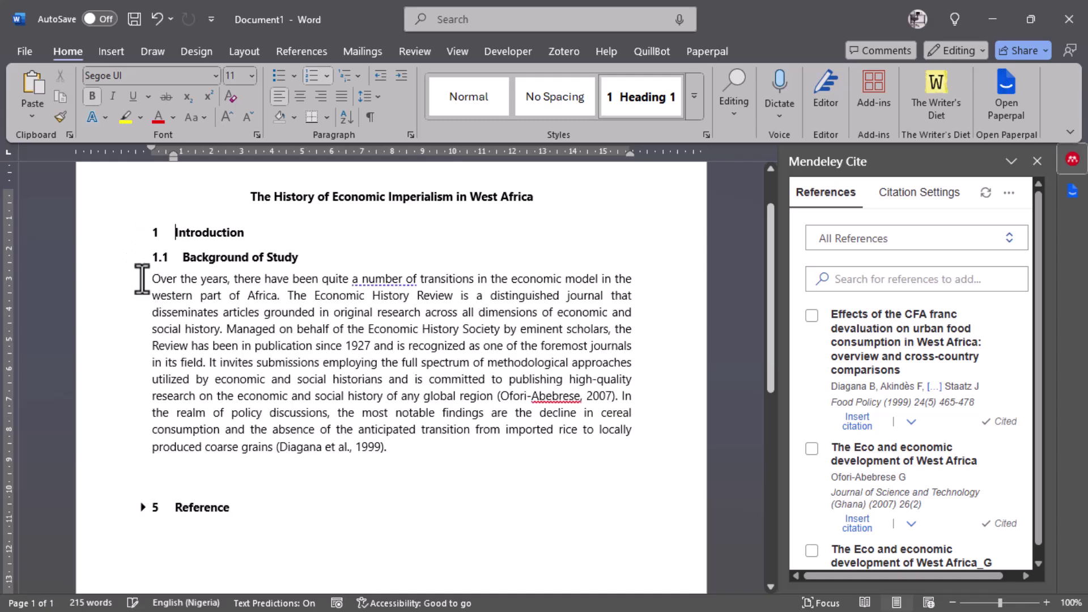
left_click(142, 509)
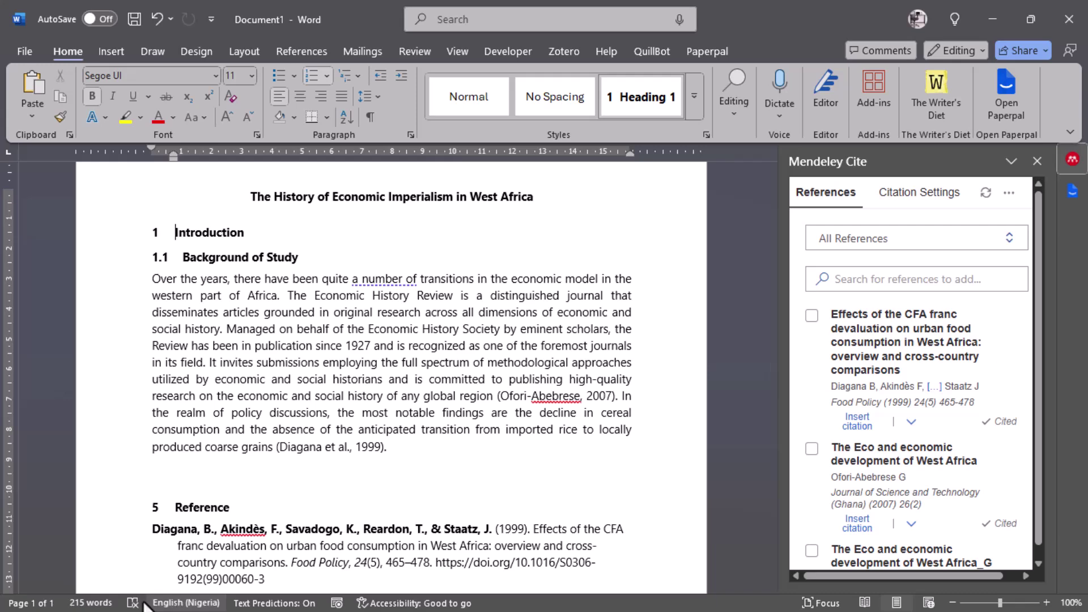
Check the document's word count statistics and browse its outline by jumping to the Reference and Introduction headings
left_click(85, 603)
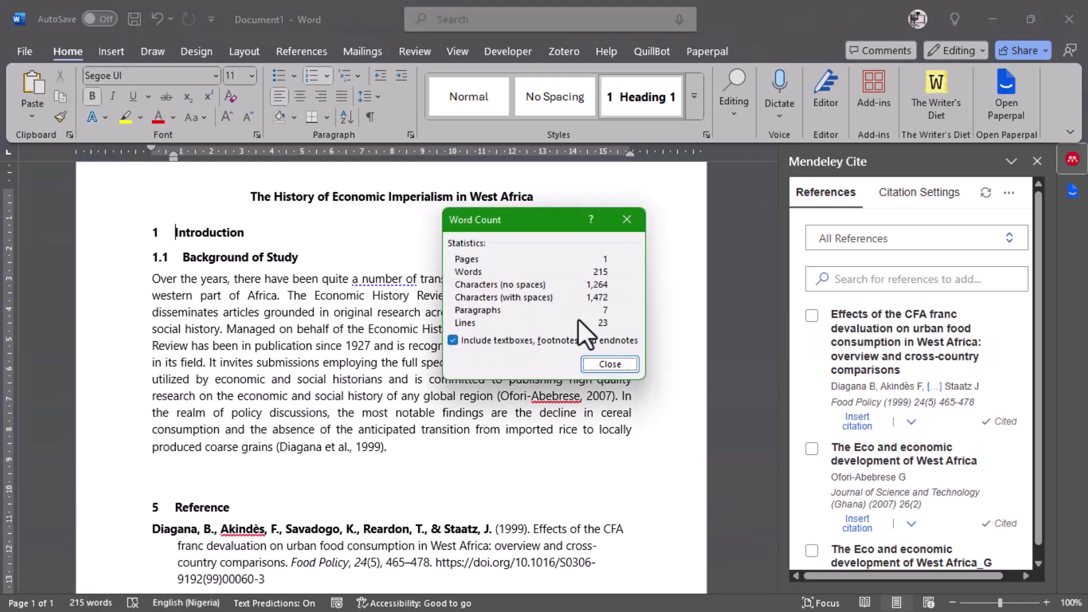
left_click(627, 220)
left_click(31, 603)
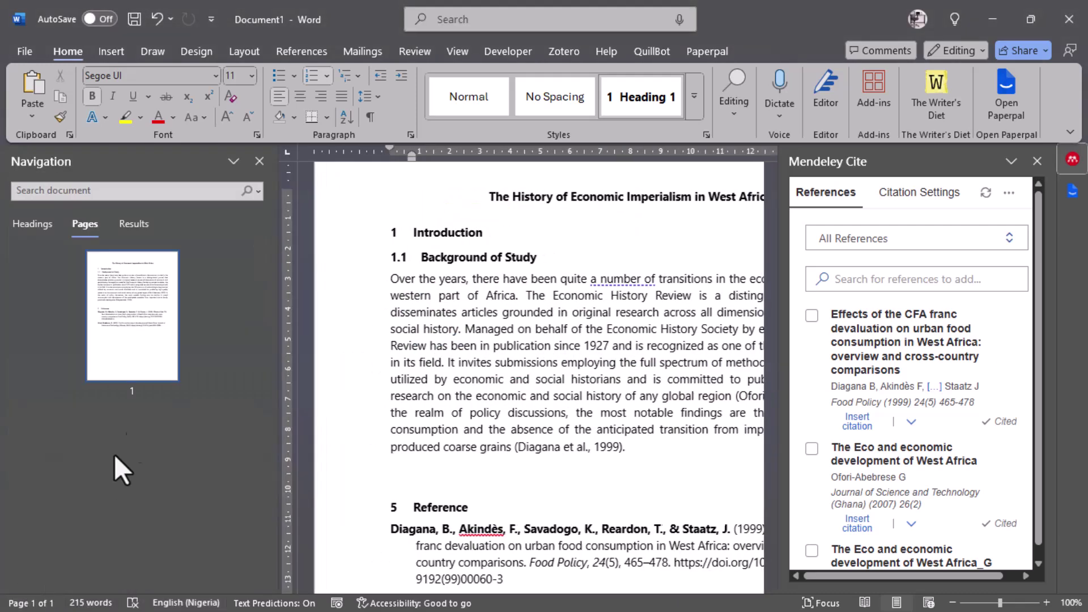
left_click(36, 232)
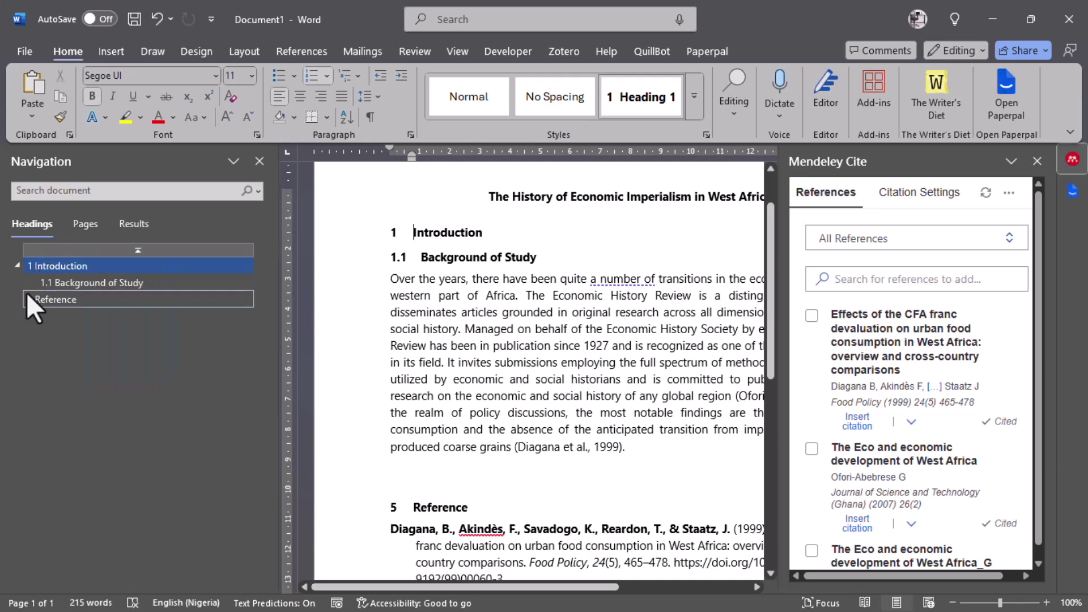
left_click(29, 297)
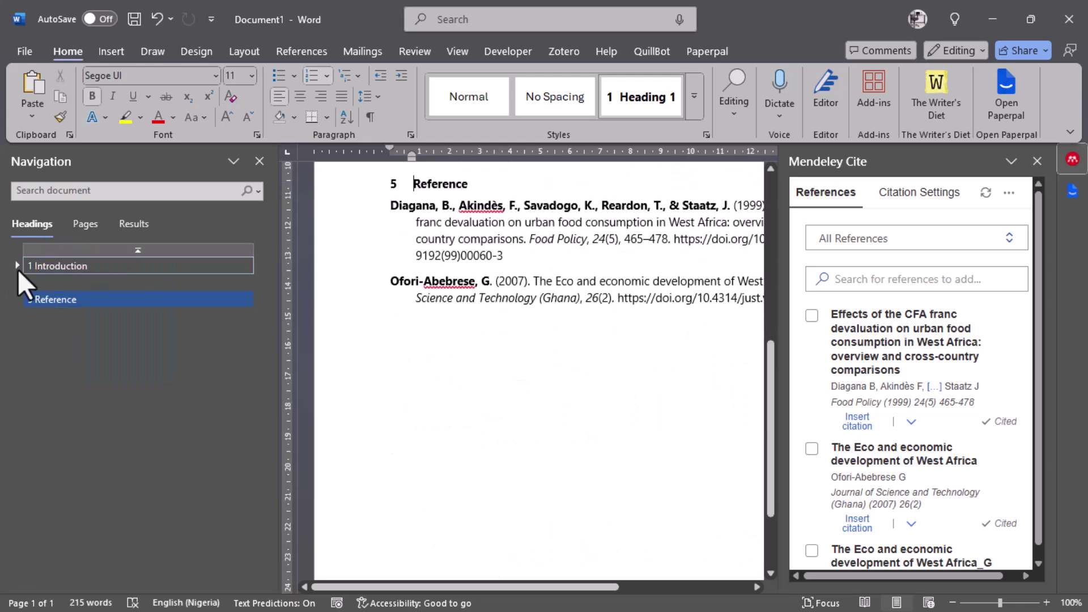
scroll(428, 213, "up", 4)
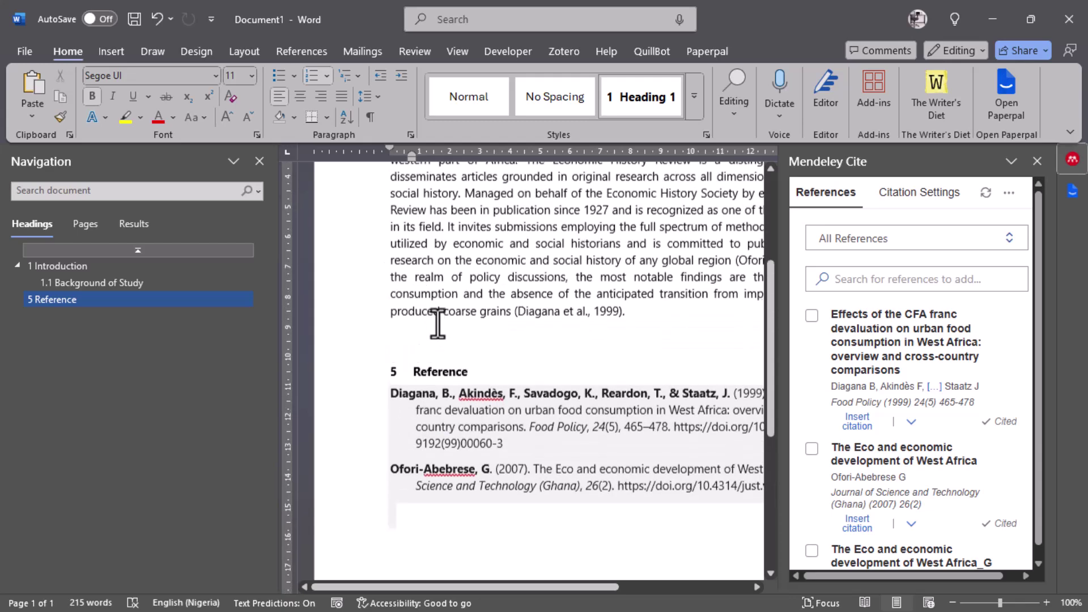
left_click(63, 292)
left_click(69, 283)
left_click(70, 271)
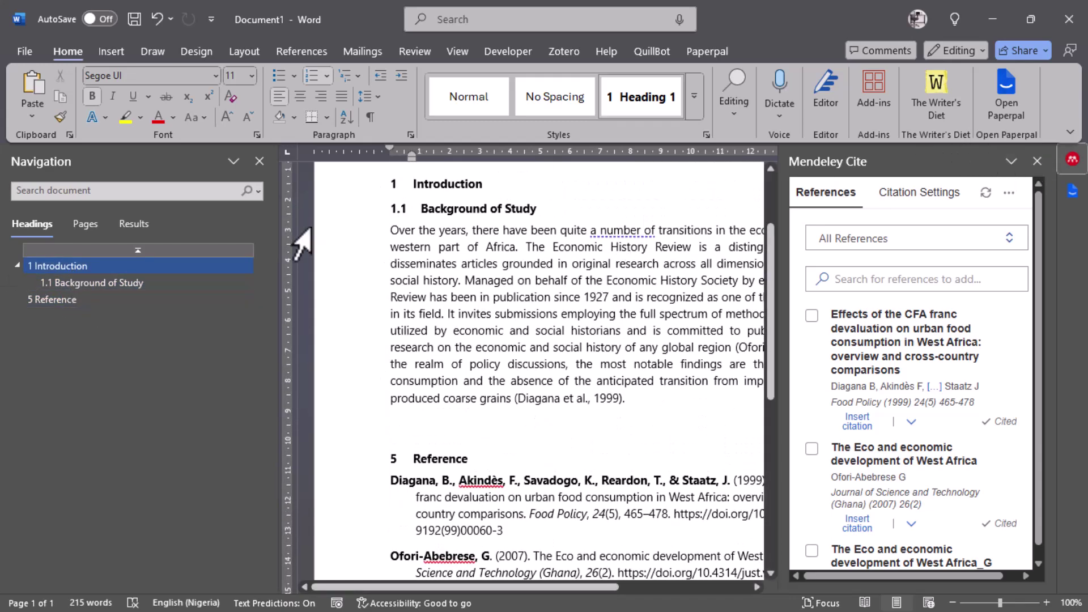
left_click(260, 162)
scroll(151, 290, "up", 3)
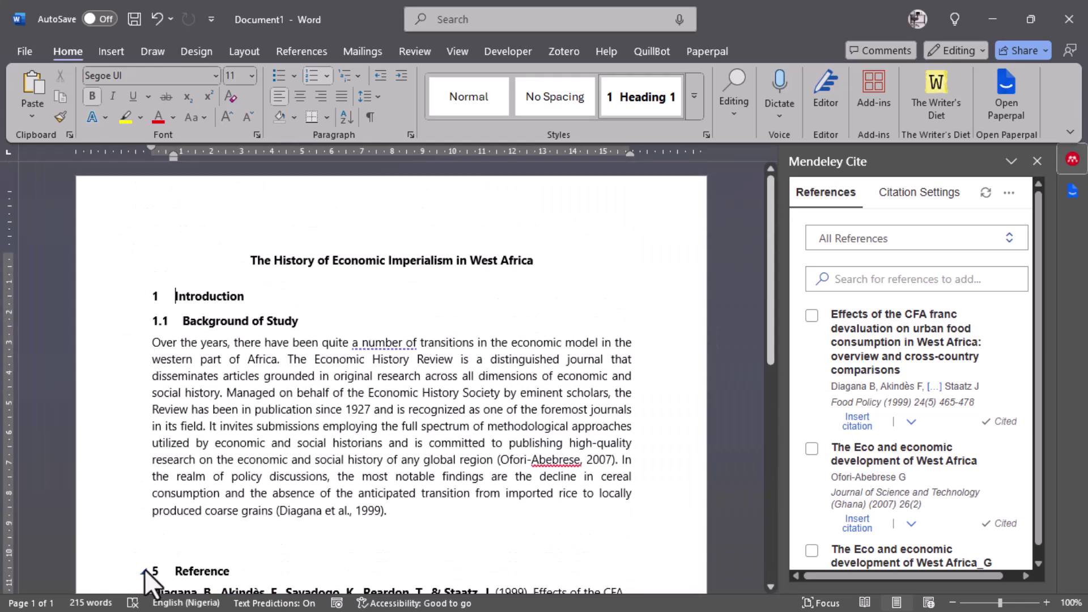
Insert a page break before the title "The History of Economic Imperialism in West Africa" to create a blank first page
left_click(173, 283)
left_click(250, 261)
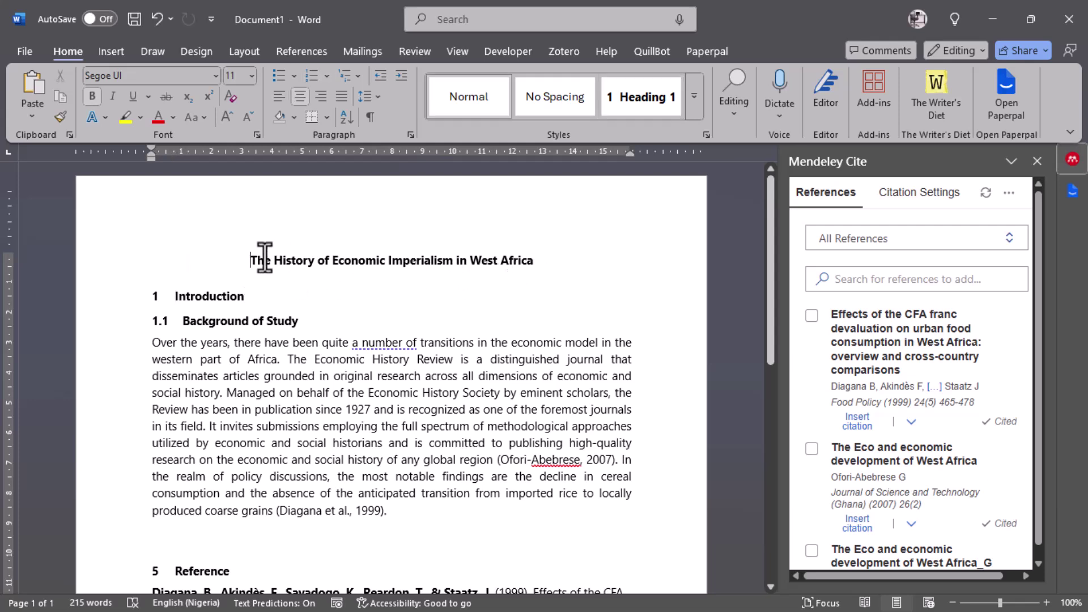
key("ctrl+Return")
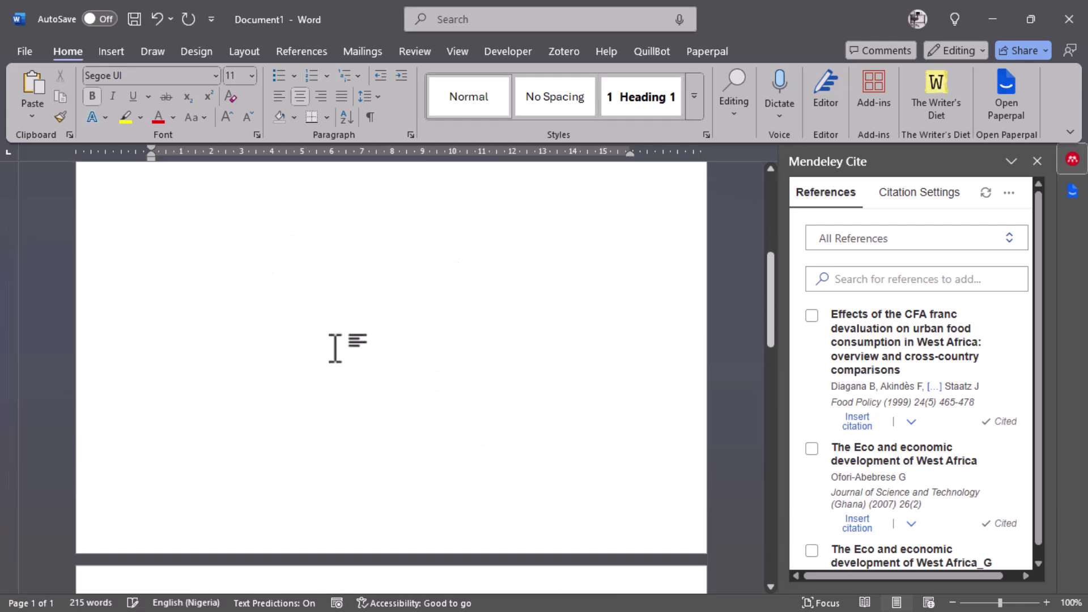
Review the numbered headings and reference entries on the page after the page break
scroll(274, 433, "down", 10)
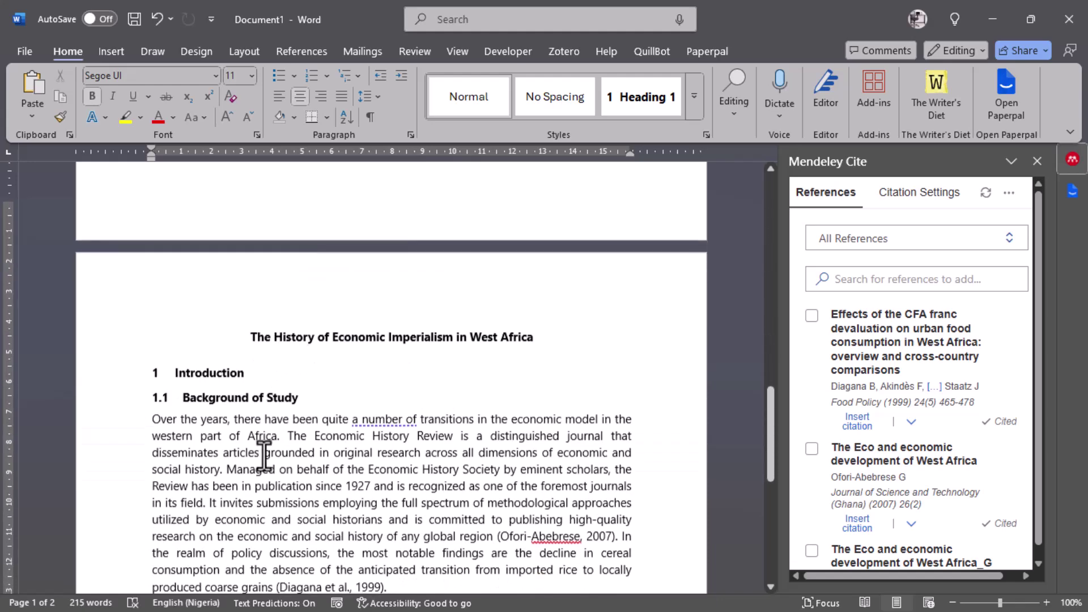
scroll(274, 539, "down", 3)
scroll(166, 353, "up", 3)
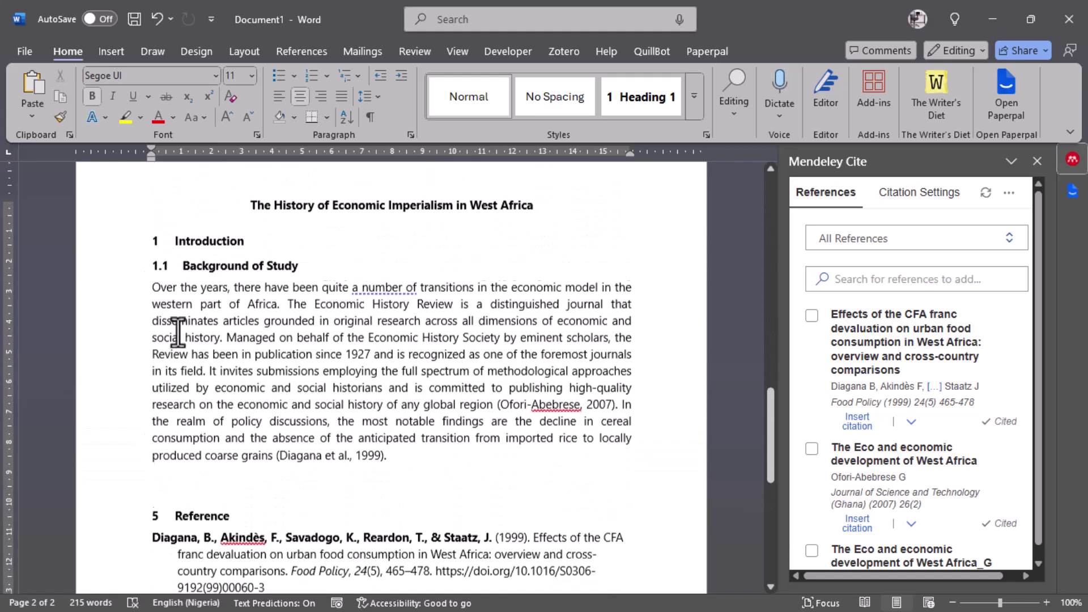
scroll(170, 273, "down", 2)
scroll(126, 287, "up", 4)
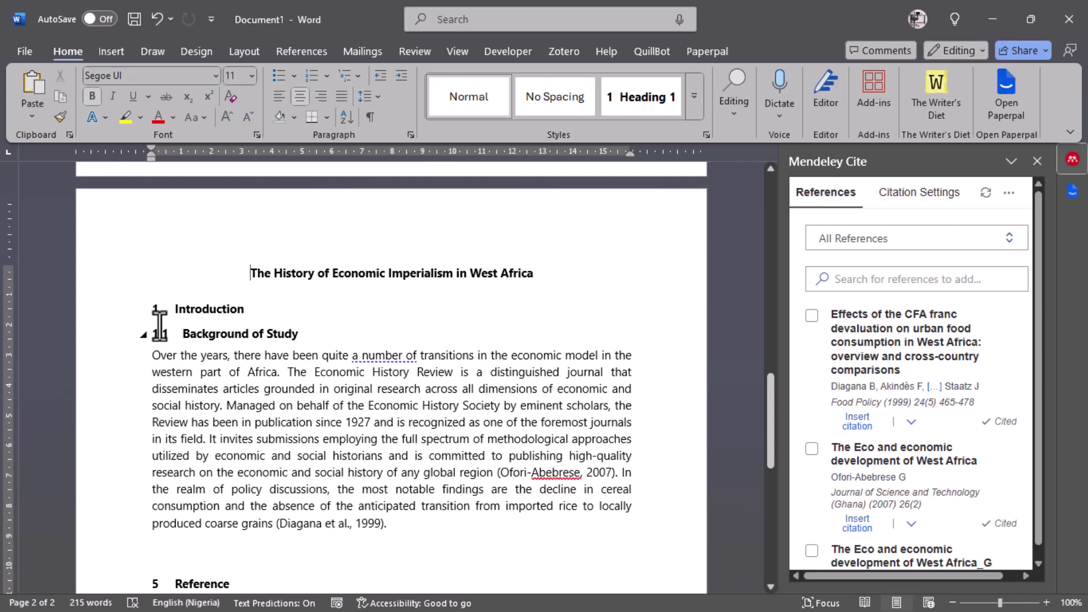
scroll(158, 311, "down", 2)
scroll(166, 340, "down", 3)
scroll(165, 442, "up", 5)
Insert an Automatic Table 2 table of contents at the start of the blank first page
scroll(203, 458, "up", 10)
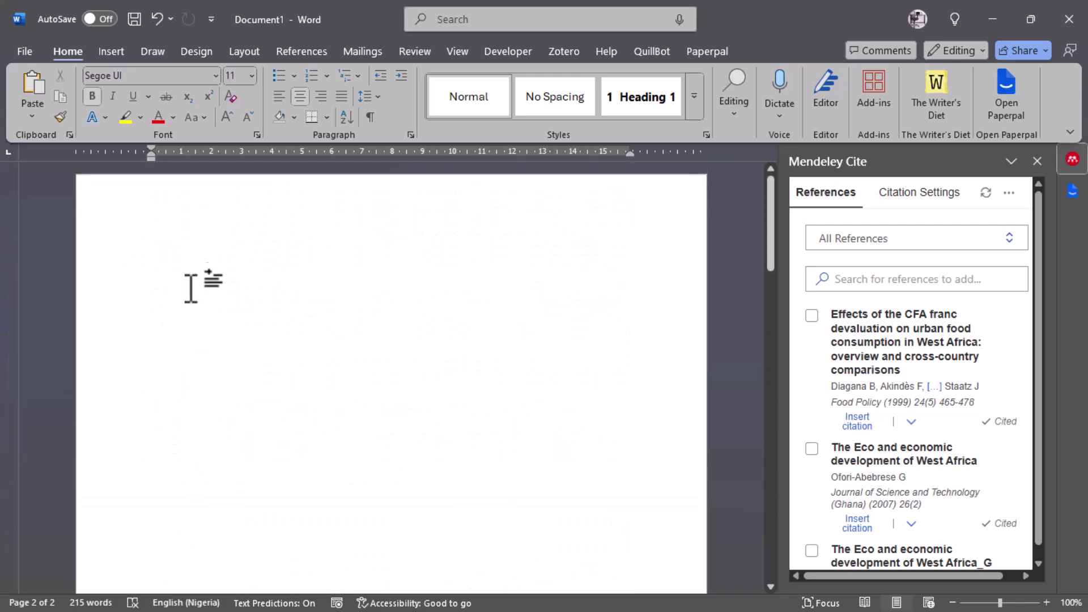
left_click(175, 244)
left_click(299, 51)
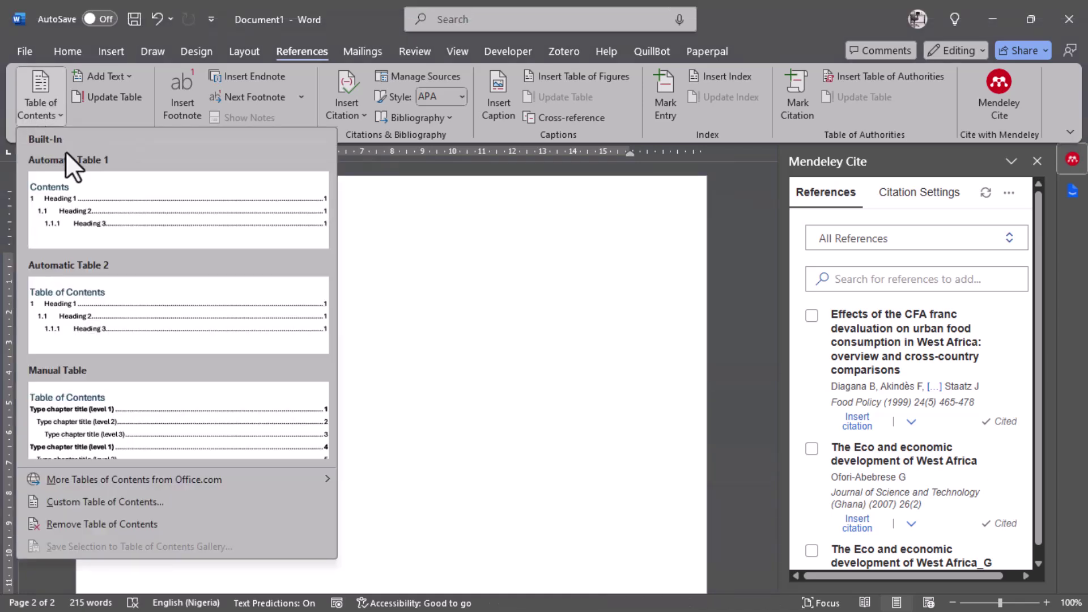
left_click(126, 309)
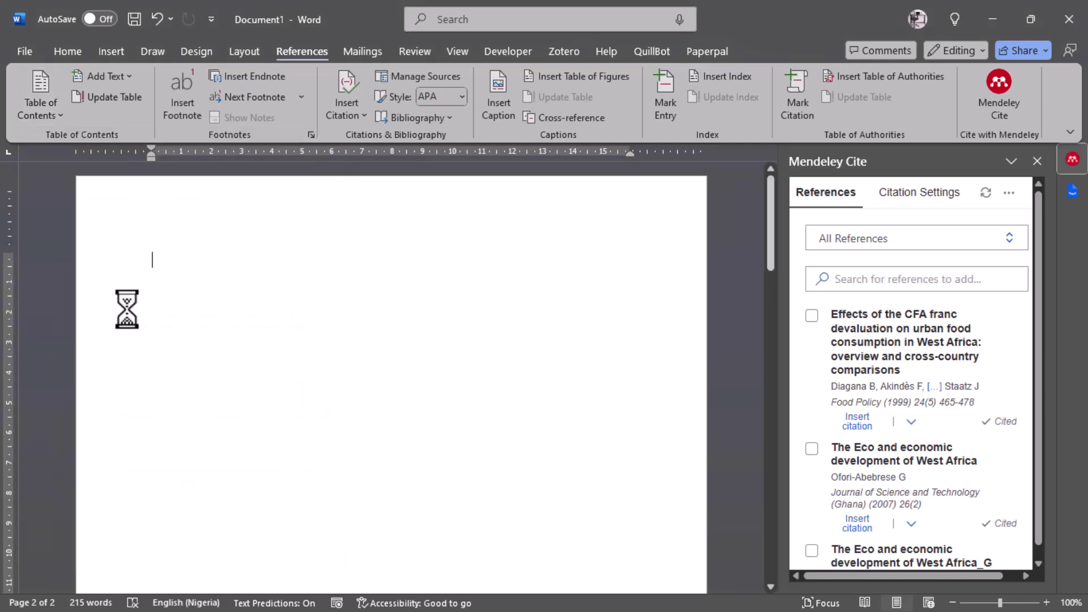
left_click(352, 386)
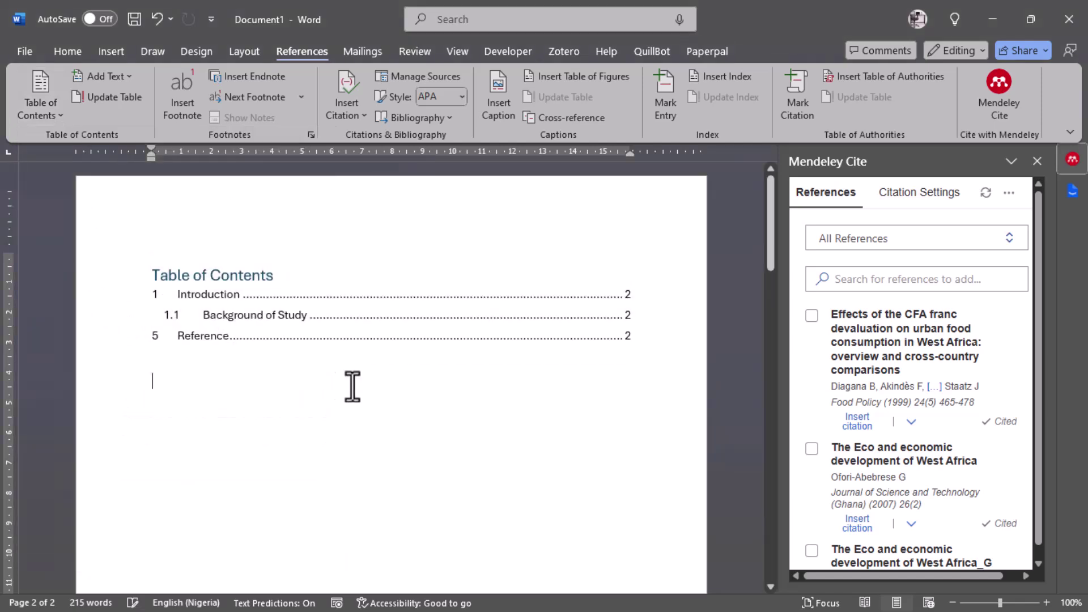
Format the whole table of contents in Segoe UI at size 11
left_click(346, 347)
left_click_drag(264, 366, 157, 271)
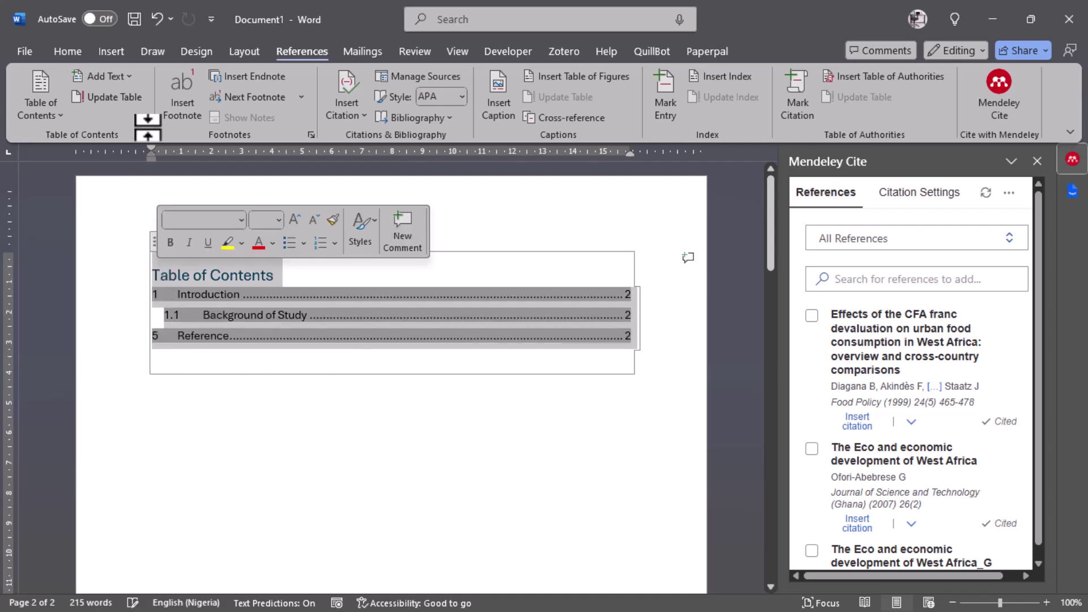
left_click(71, 51)
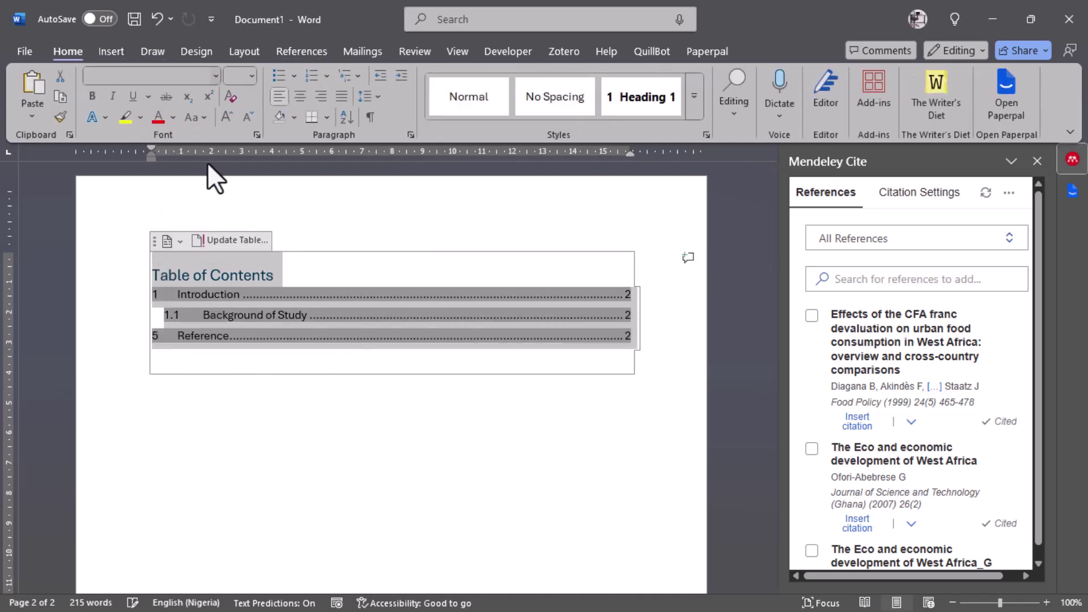
left_click(216, 75)
left_click(179, 192)
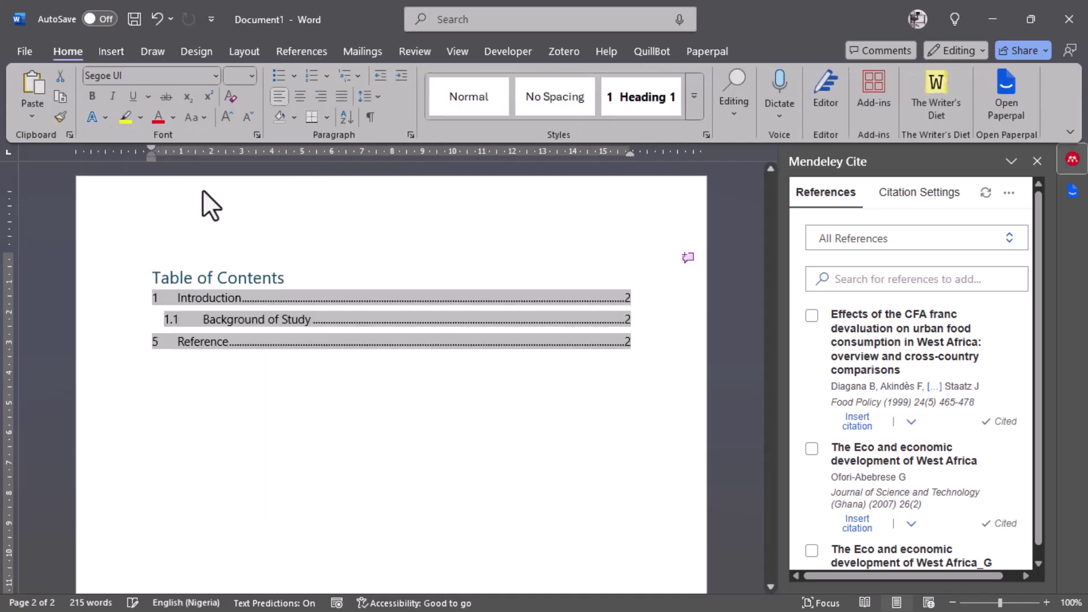
left_click(252, 76)
left_click(238, 168)
Make the "Table of Contents" title black and bold
left_click_drag(261, 273, 152, 273)
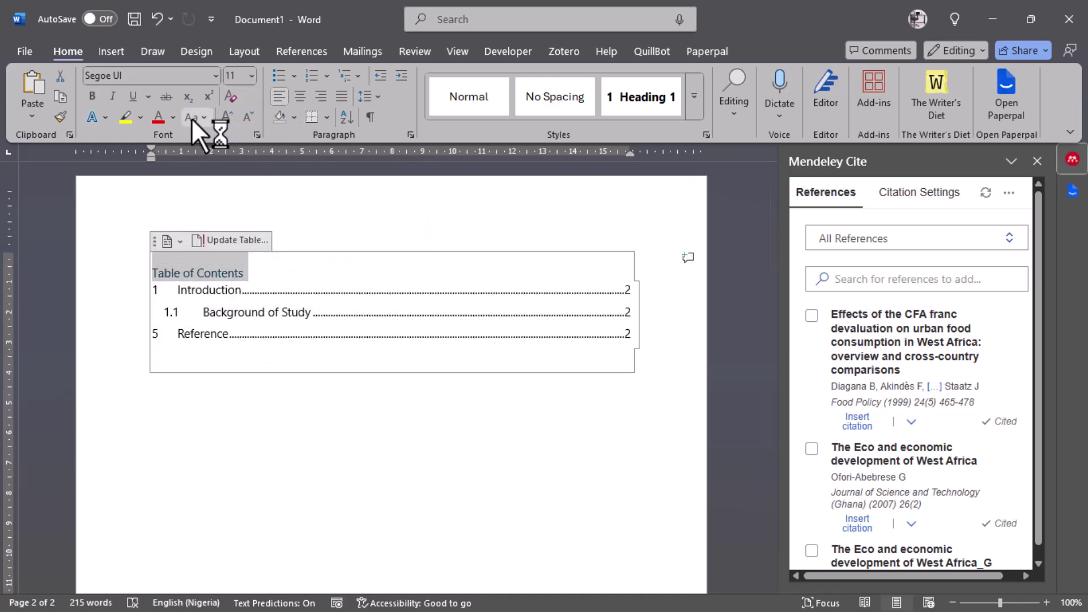
left_click(161, 150)
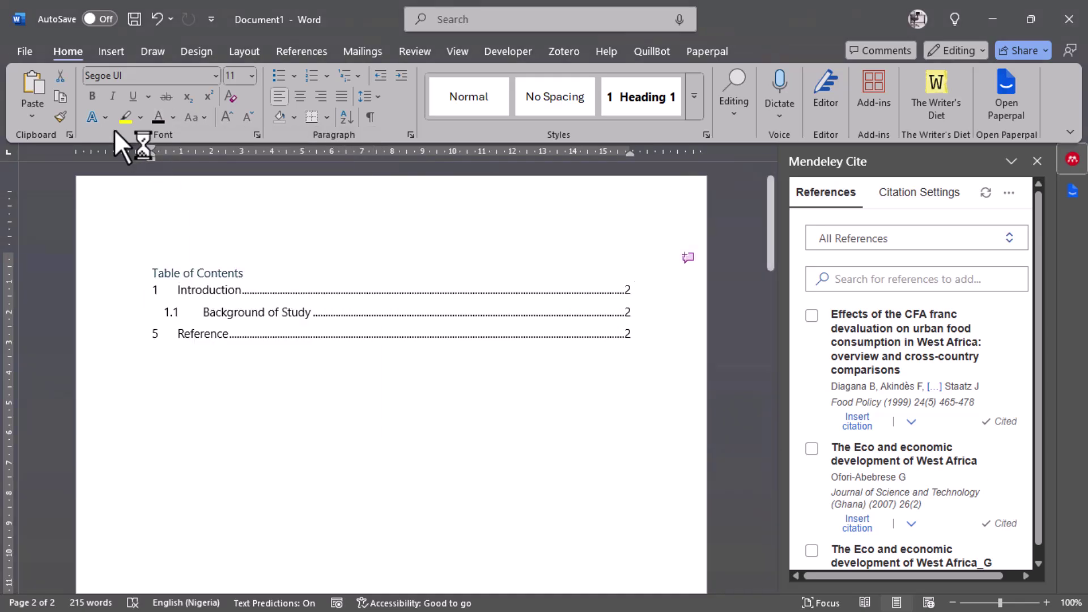
left_click(92, 96)
left_click(204, 287)
left_click(263, 409)
scroll(315, 363, "down", 3)
scroll(327, 380, "down", 3)
scroll(334, 408, "up", 10)
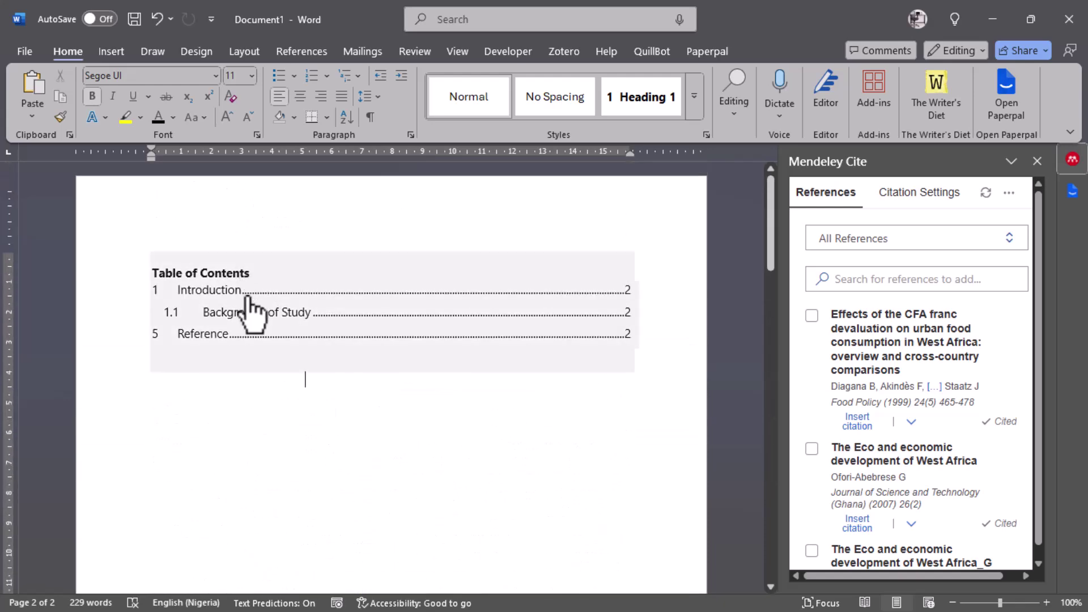
Test the table of contents by following its entries to the Background of Study, Reference and Introduction headings
scroll(243, 298, "down", 10)
scroll(275, 418, "up", 6)
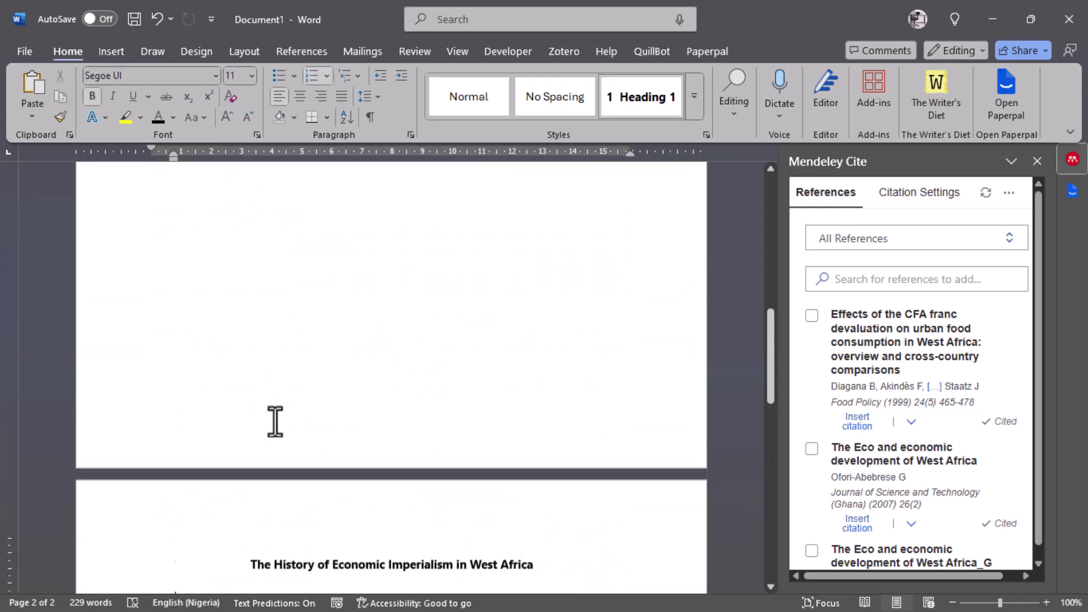
scroll(260, 315, "up", 5)
scroll(314, 316, "down", 15)
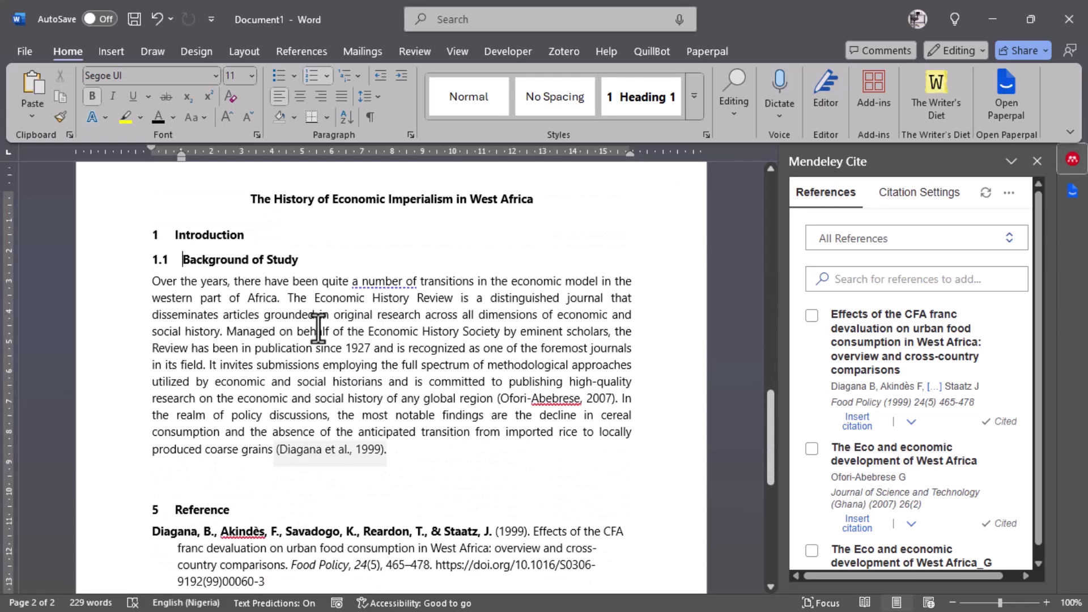
scroll(302, 381, "up", 12)
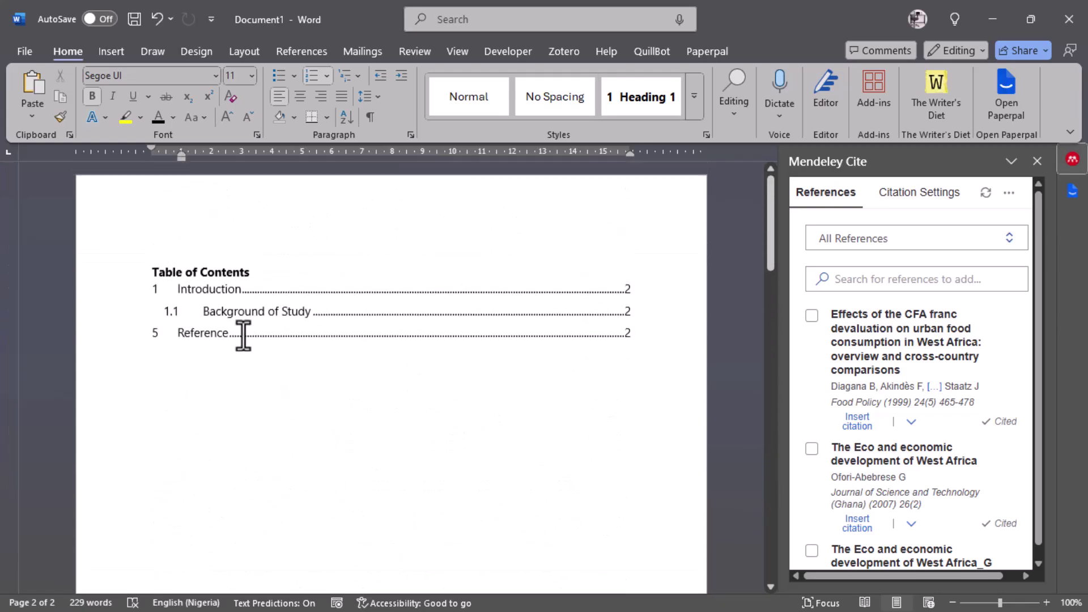
left_click(250, 340, "ctrl")
scroll(270, 369, "down", 4)
scroll(289, 384, "up", 13)
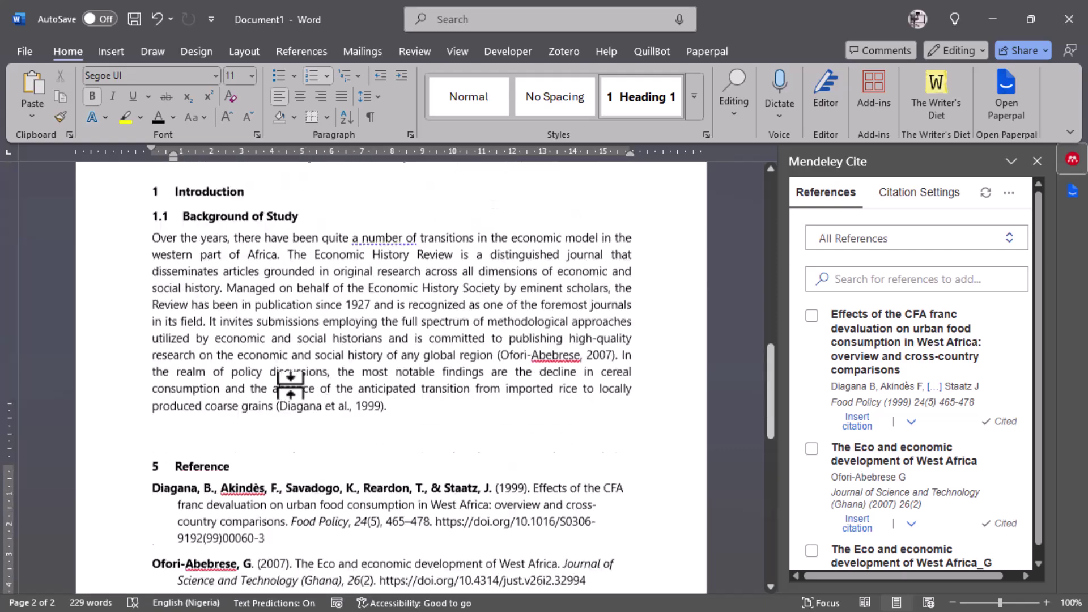
scroll(292, 389, "up", 5)
left_click(253, 289, "ctrl")
scroll(272, 357, "down", 7)
scroll(316, 418, "up", 10)
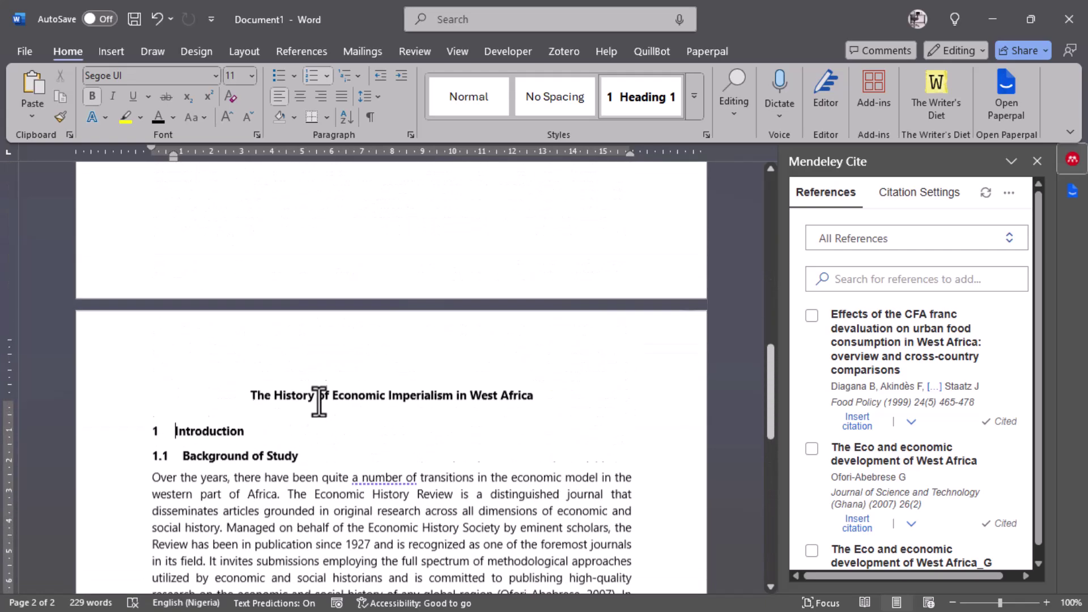
scroll(368, 357, "down", 3)
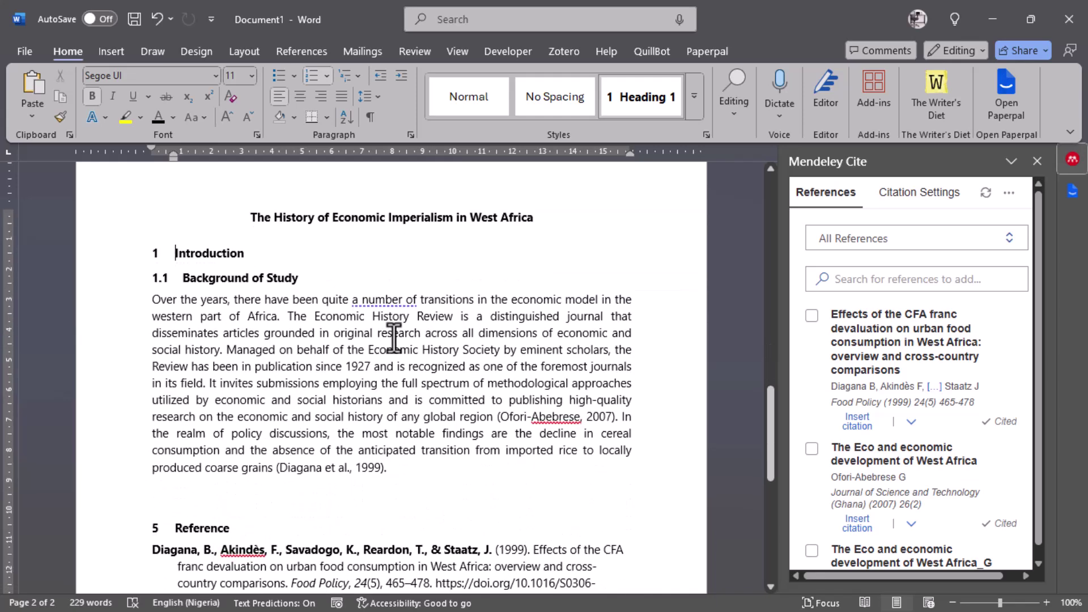
Save the document to this PC's Documents folder as a Word document named with the doctor's title and name plus "PHD Proposal V0"
key("ctrl+s")
left_click(423, 400)
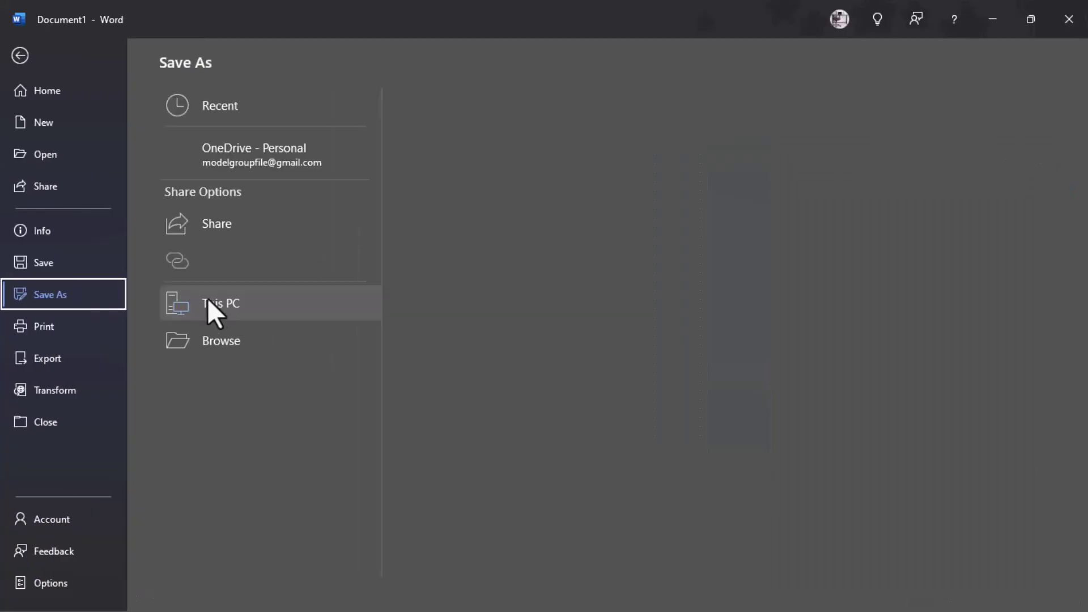
left_click(254, 386)
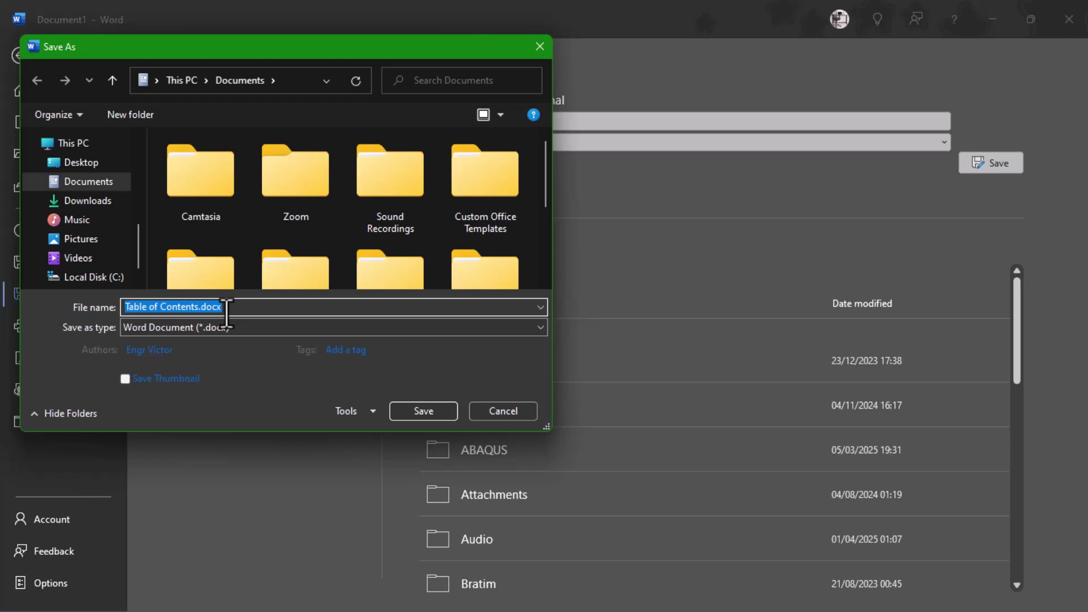
type("Dr. Ua")
key("BackSpace")
type("mar PHD")
type("_")
type("M")
key("BackSpace")
key("BackSpace")
type("Proposal")
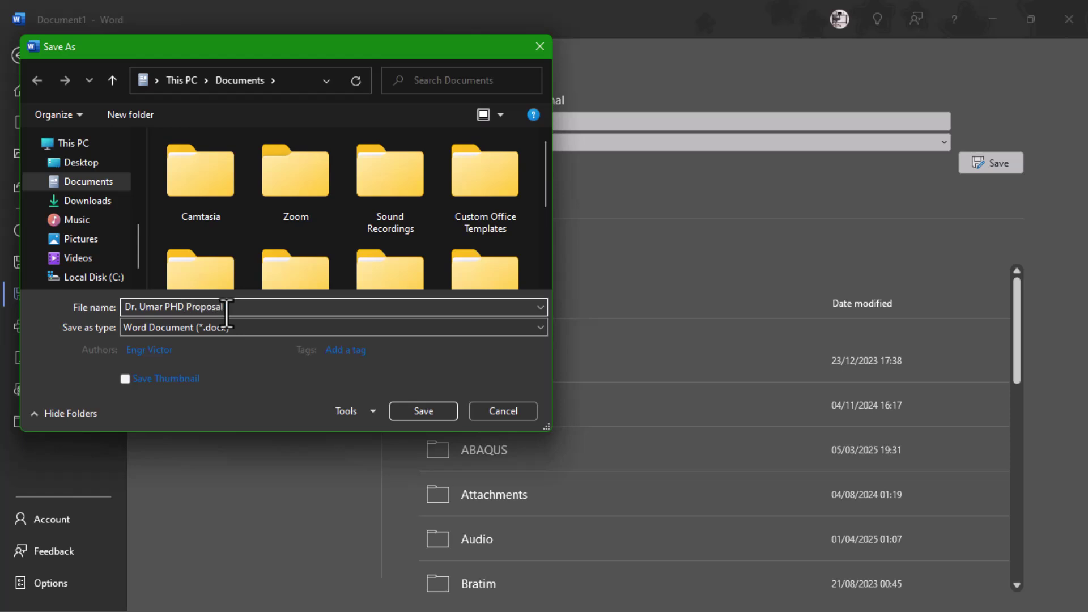
type("(O")
key("BackSpace")
key("BackSpace")
type("V0")
left_click(410, 407)
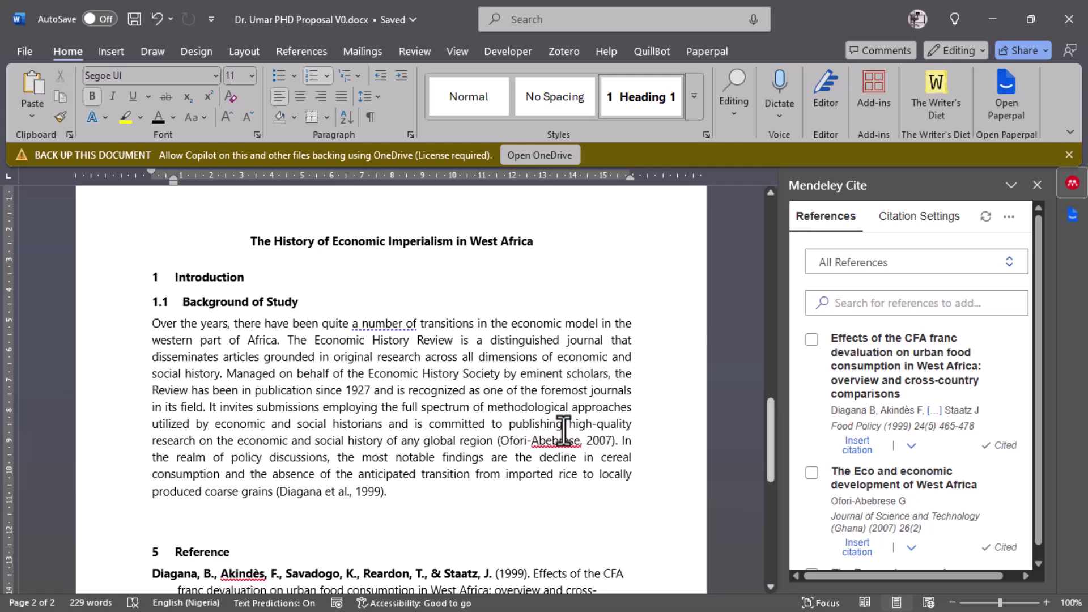
Dismiss the OneDrive backup notice above the saved document
scroll(561, 433, "down", 5)
scroll(560, 433, "down", 7)
scroll(559, 433, "up", 20)
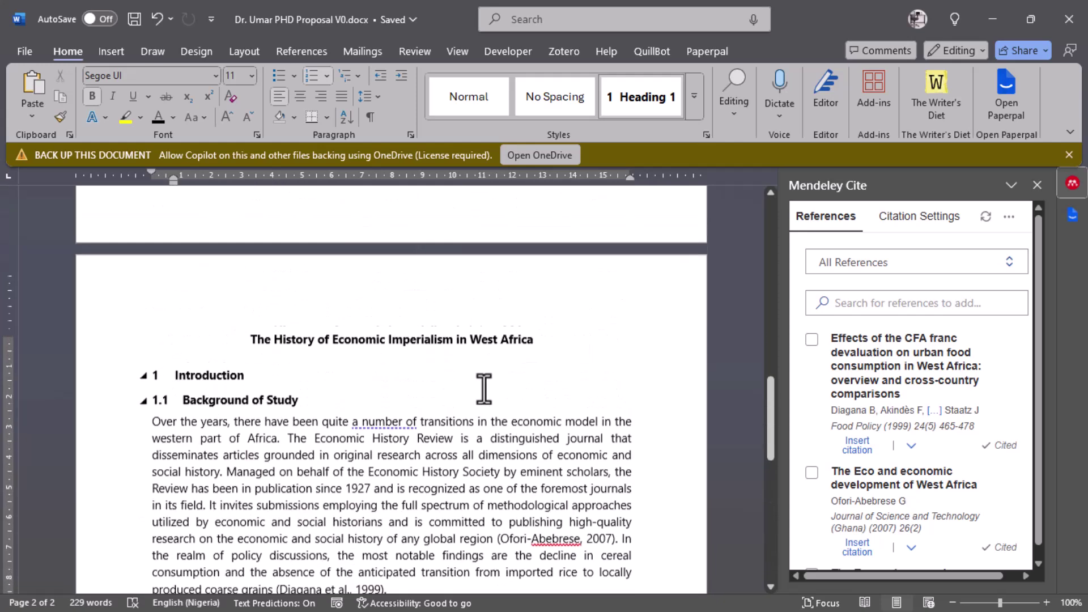
scroll(410, 377, "up", 15)
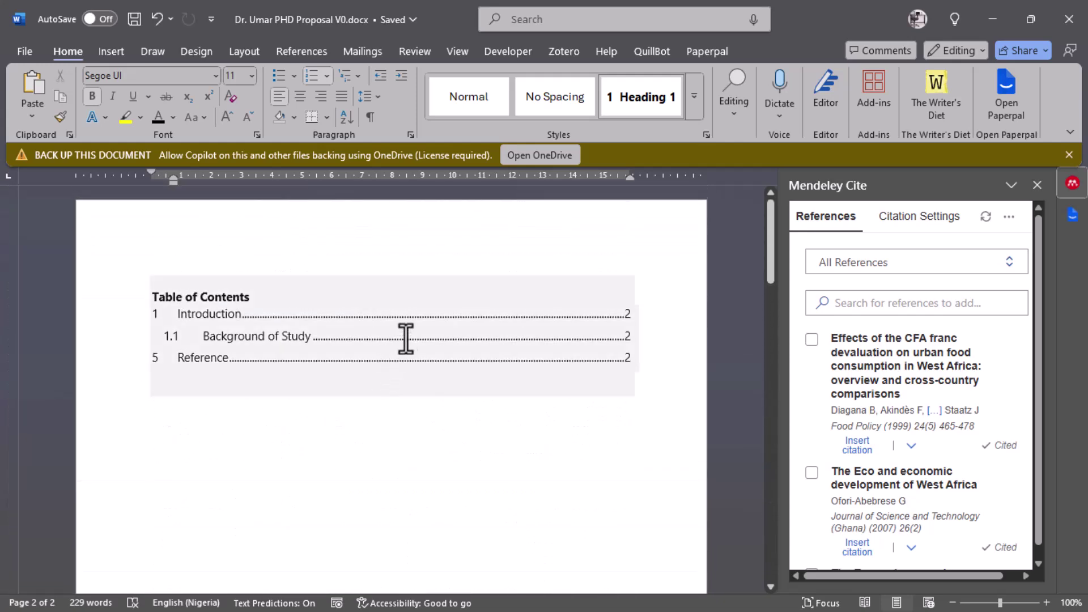
scroll(448, 317, "down", 20)
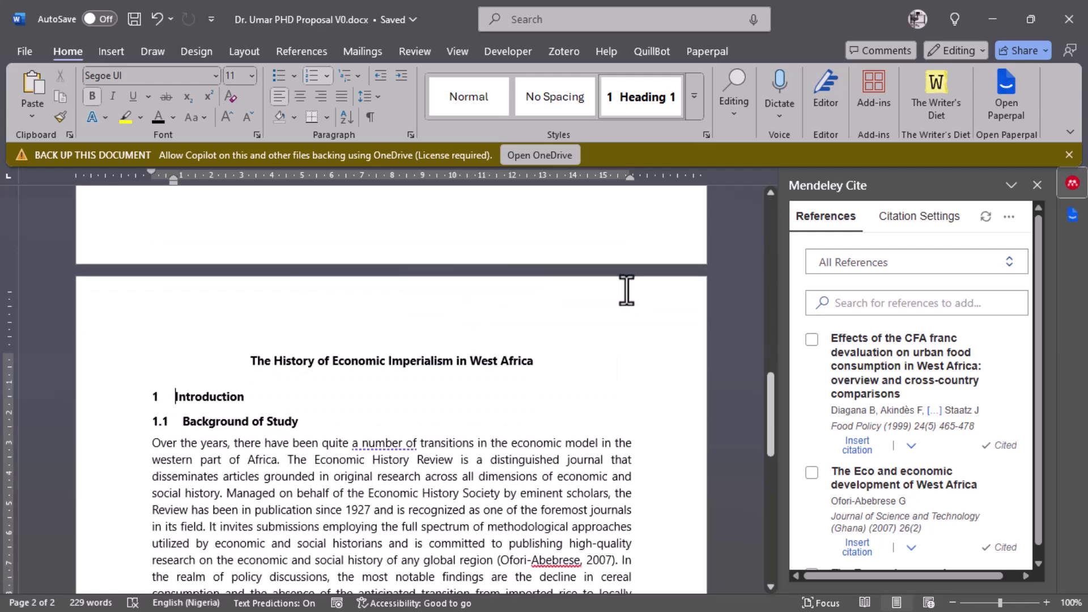
scroll(601, 301, "down", 7)
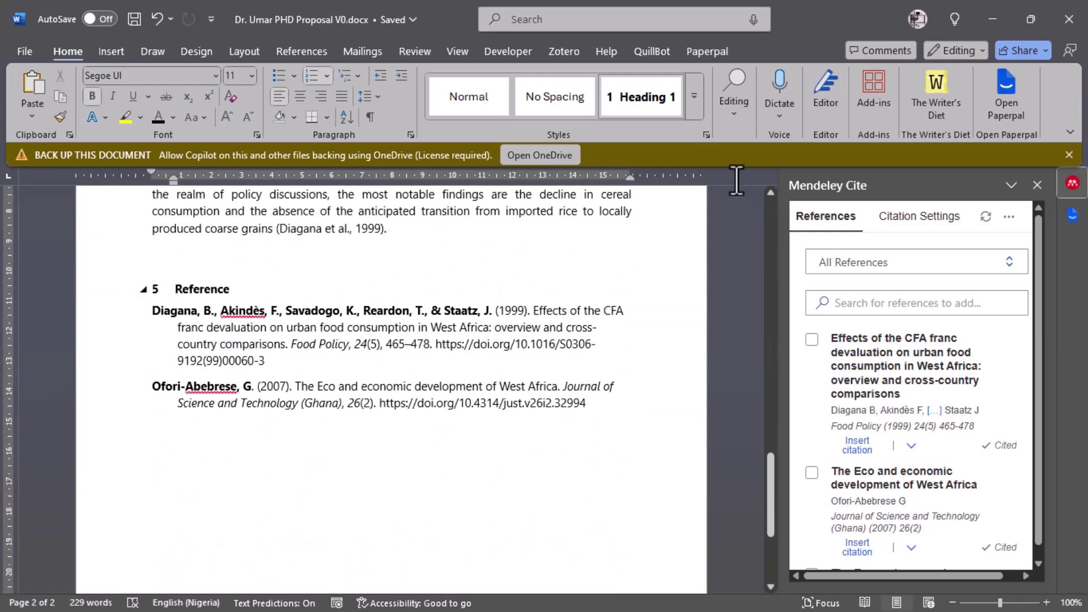
left_click(1069, 155)
Review the in-text citations in the Background of Study paragraph against the entries under the Reference heading
scroll(921, 339, "down", 1)
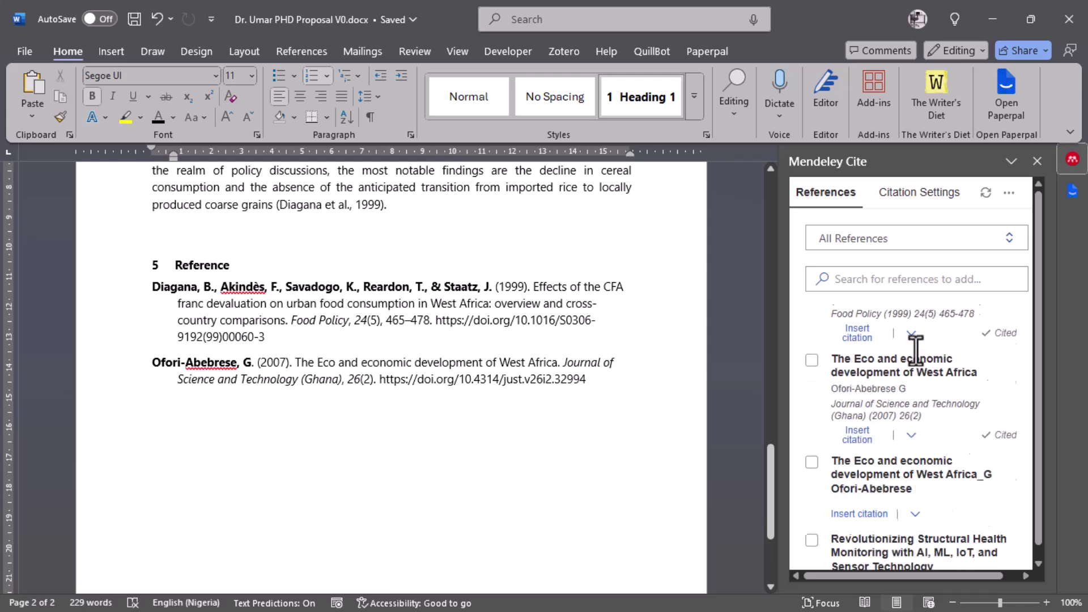
scroll(921, 338, "up", 1)
scroll(639, 400, "up", 5)
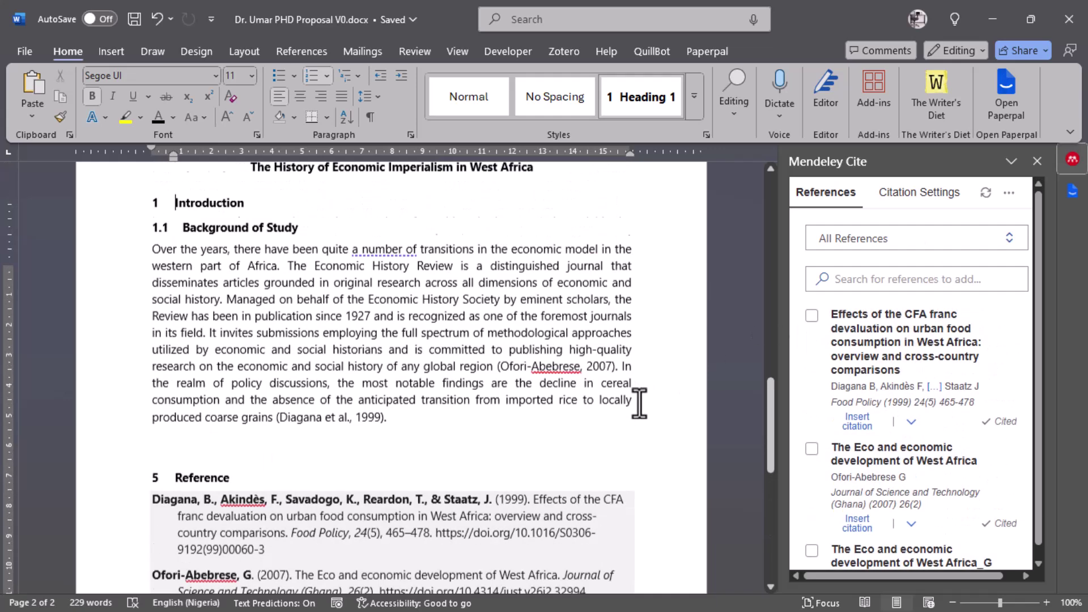
scroll(544, 345, "up", 5)
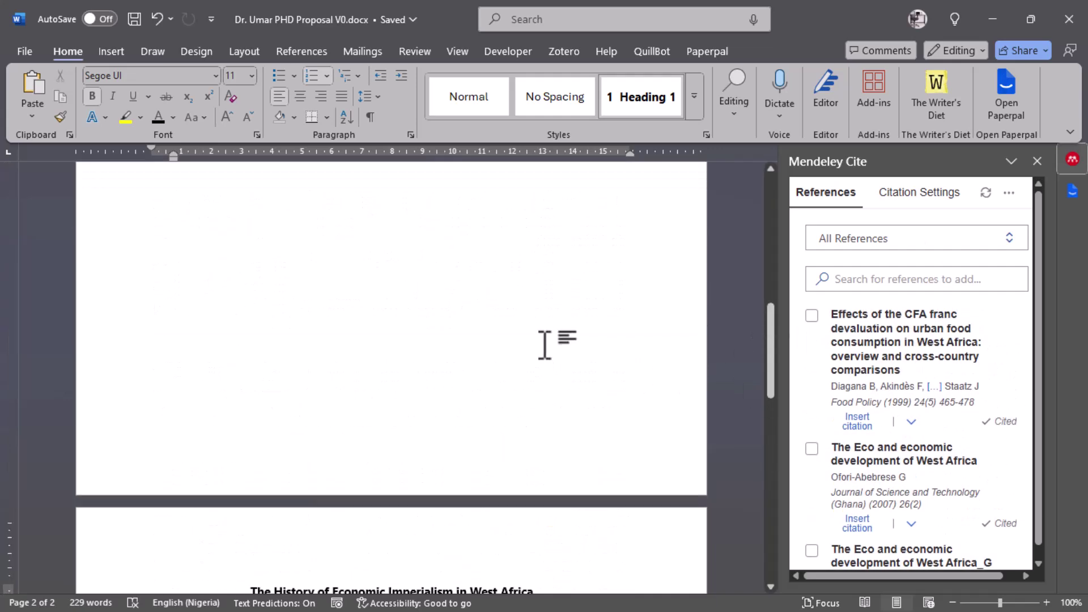
scroll(544, 345, "down", 7)
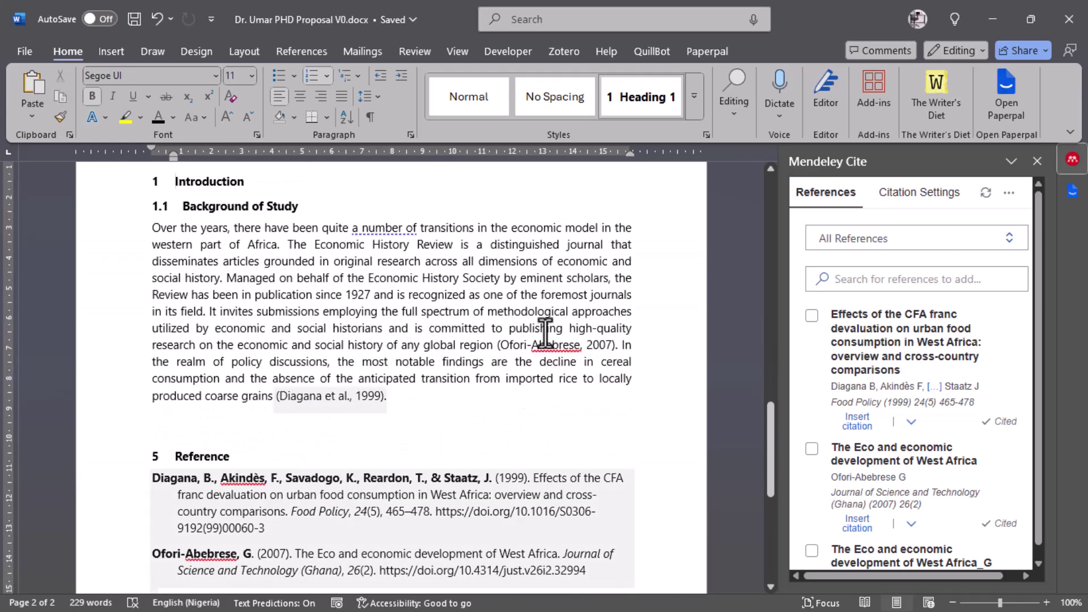
scroll(544, 345, "down", 3)
scroll(523, 347, "up", 10)
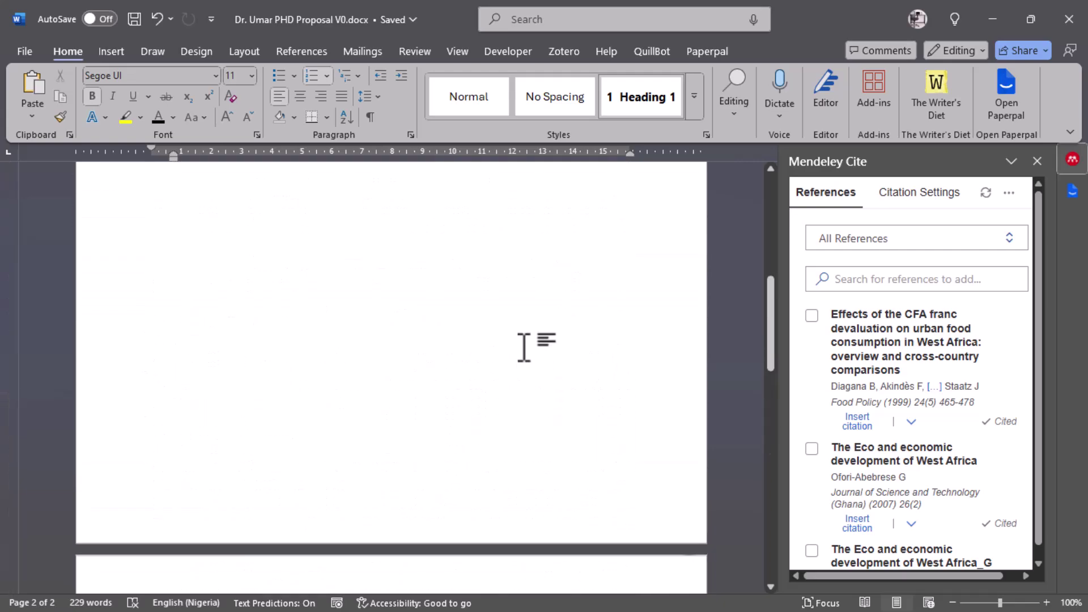
scroll(523, 347, "down", 10)
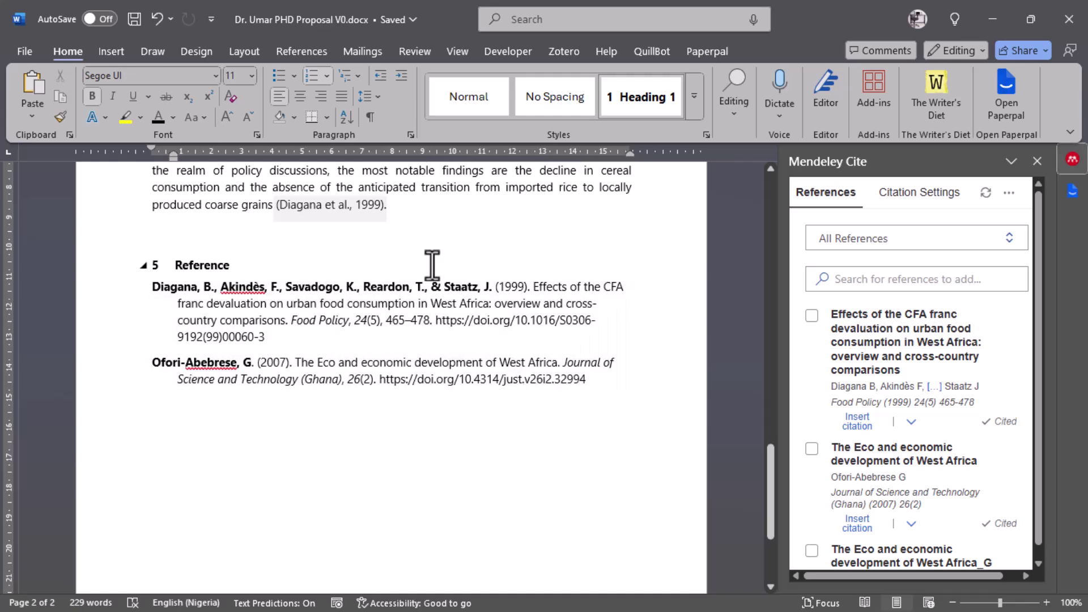
scroll(498, 267, "up", 3)
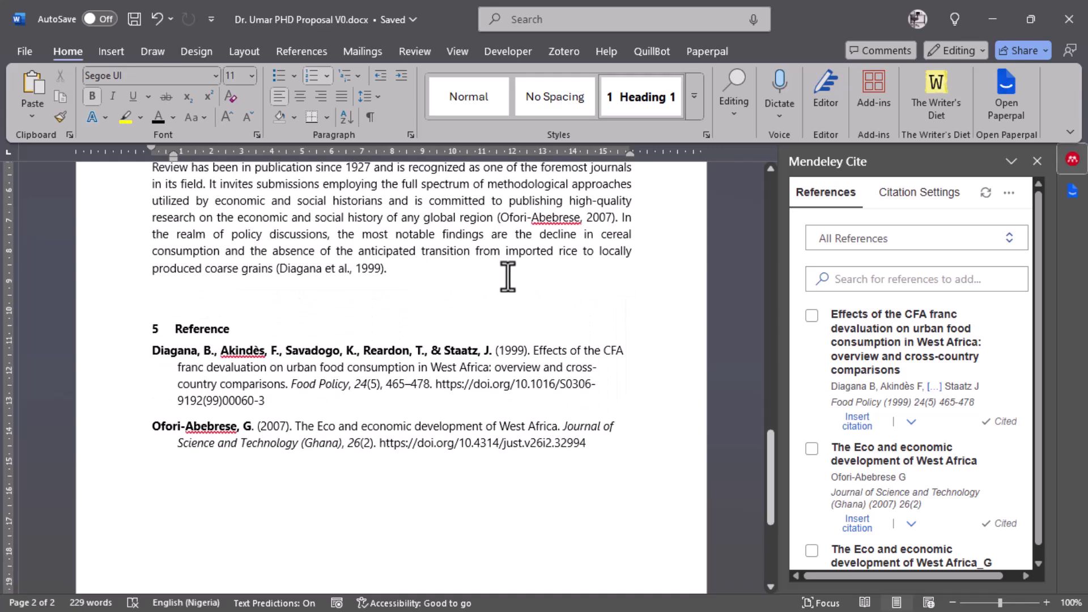
scroll(508, 272, "up", 1)
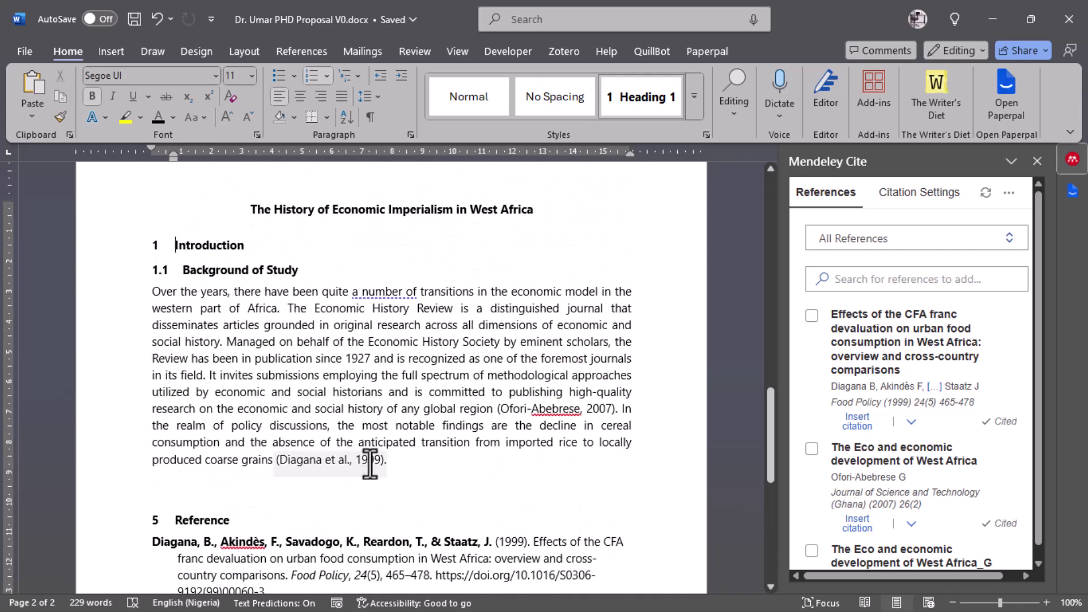
scroll(442, 420, "down", 1)
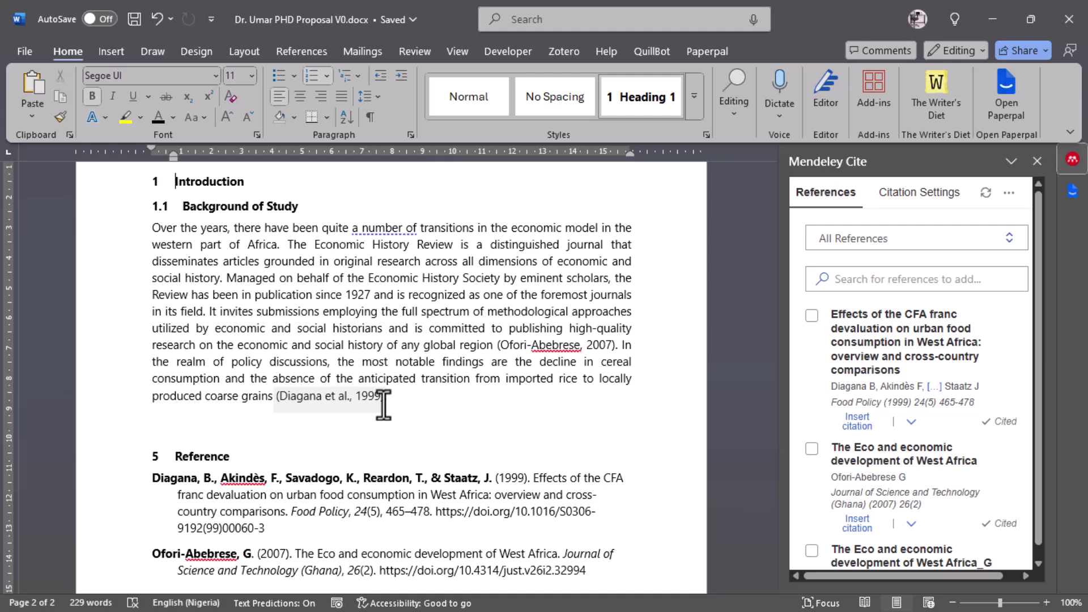
scroll(839, 379, "down", 5)
scroll(848, 397, "up", 5)
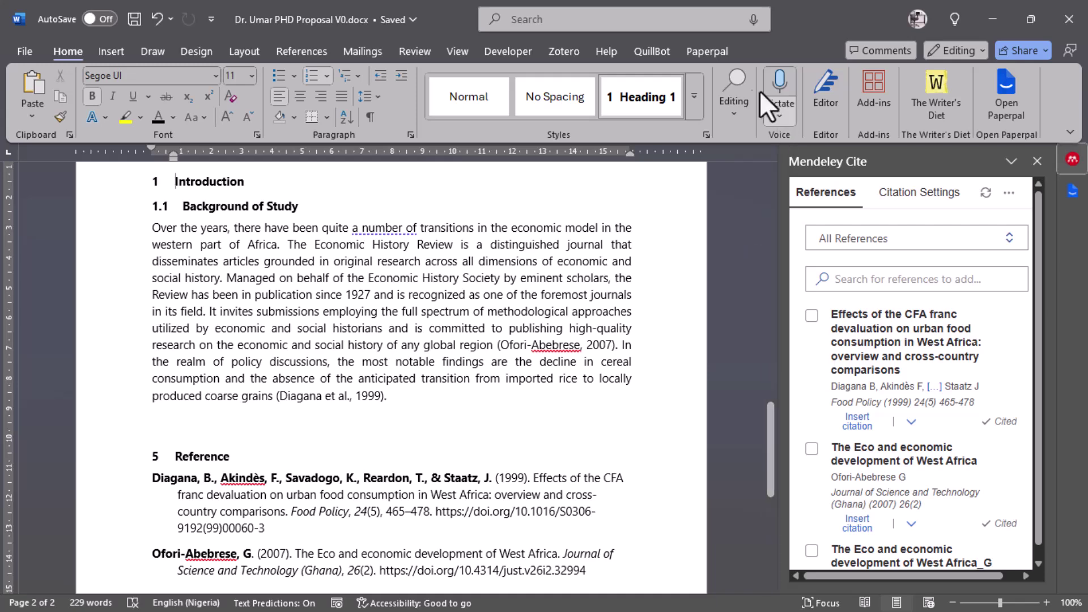
Show the Zotero commands for adding citations and bibliographies in the document
left_click(564, 52)
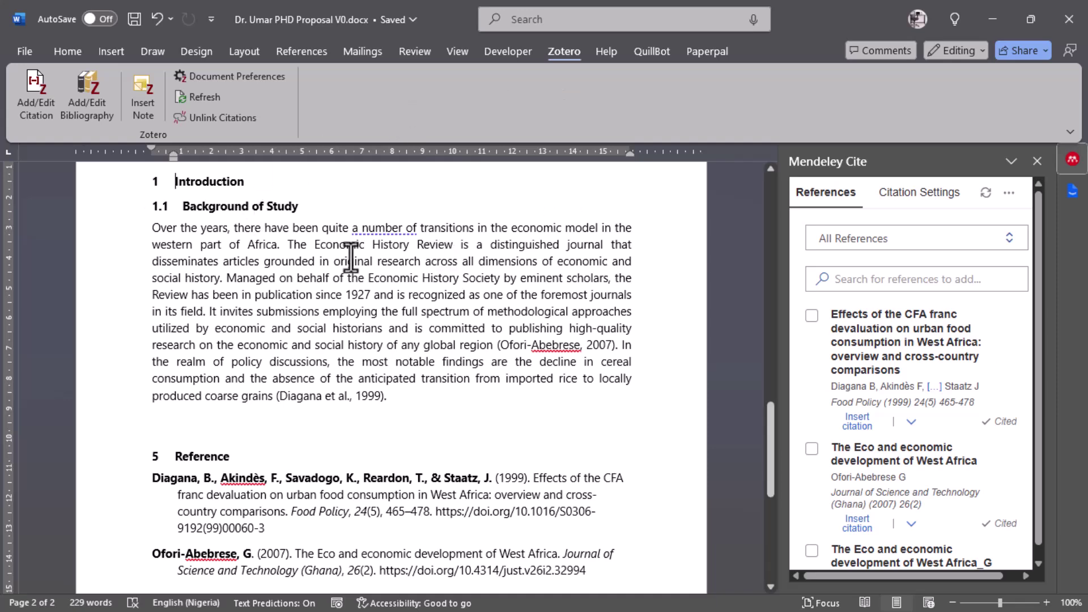
scroll(411, 329, "down", 1)
scroll(414, 326, "down", 3)
scroll(414, 333, "up", 4)
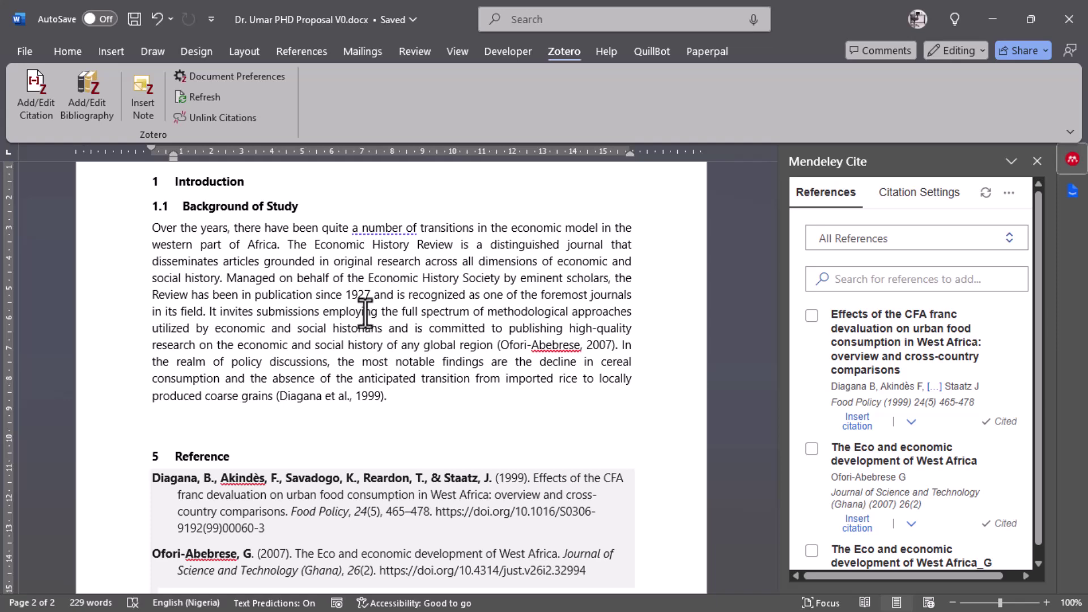
scroll(371, 363, "down", 3)
scroll(372, 362, "up", 3)
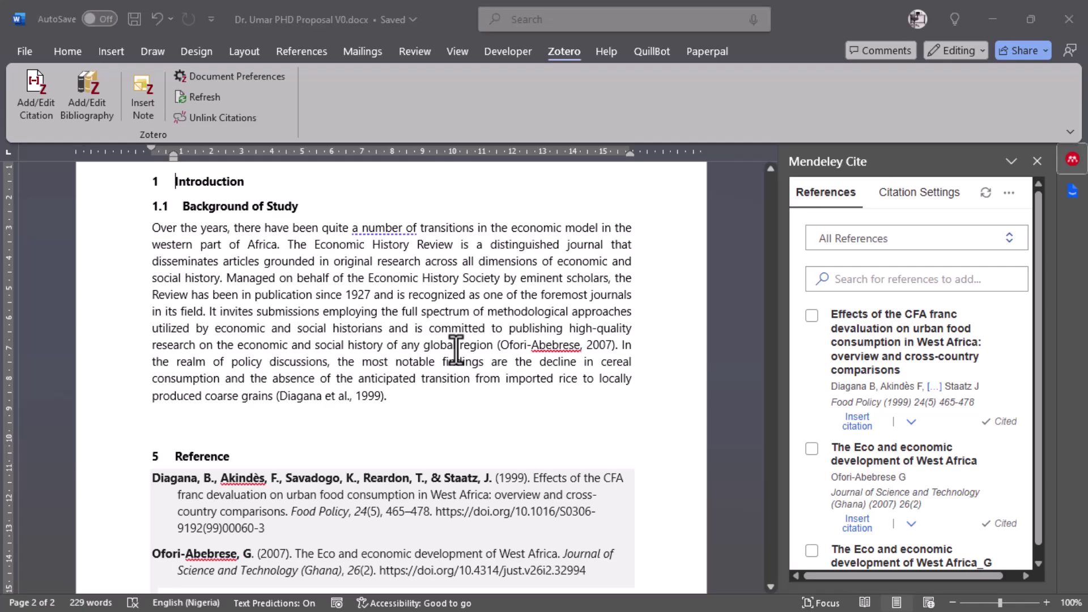
Switch from the Word document to the Mendeley Reference Manager desktop app
key("alt+Tab")
key("alt+Tab")
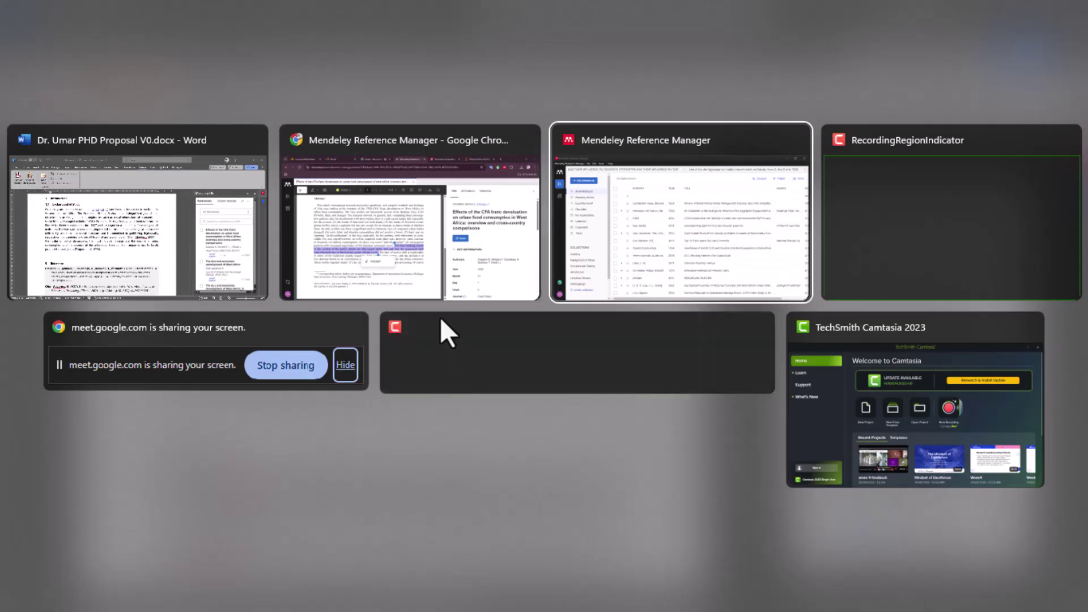